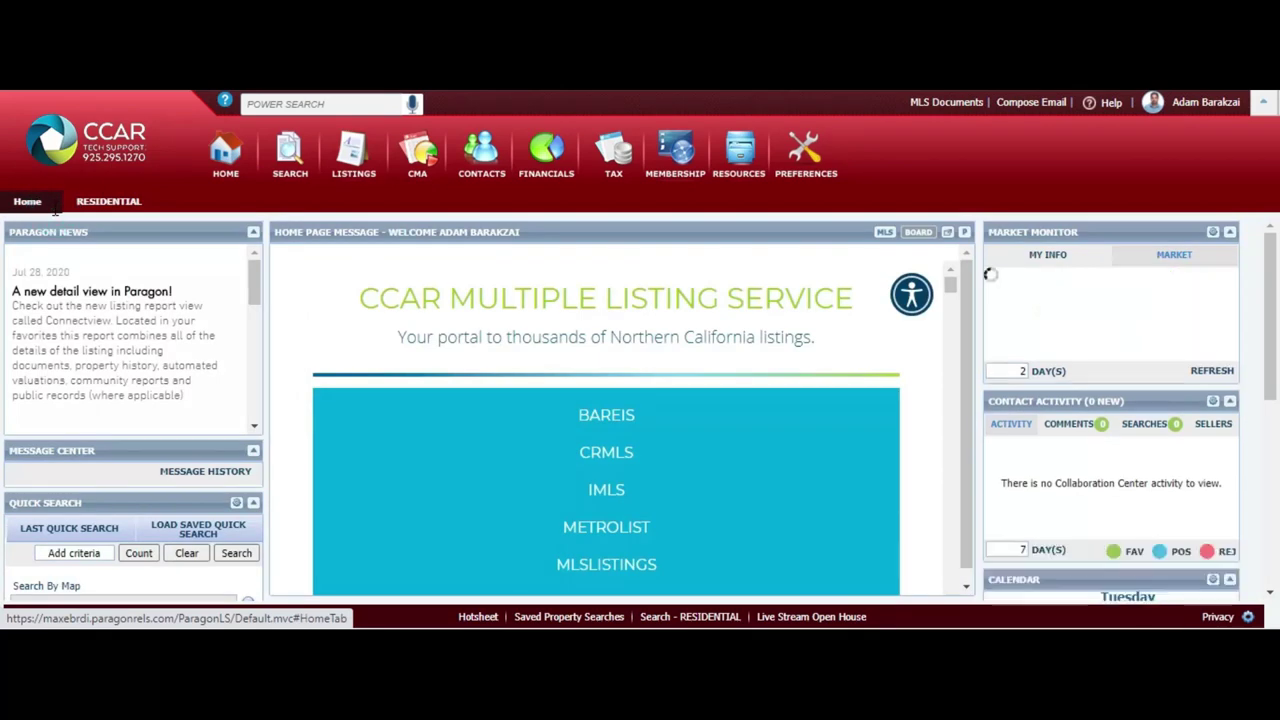
# Rerun the sold-listing search with Address-Number Min changed from 334 to 325
pyautogui.click(102, 202)
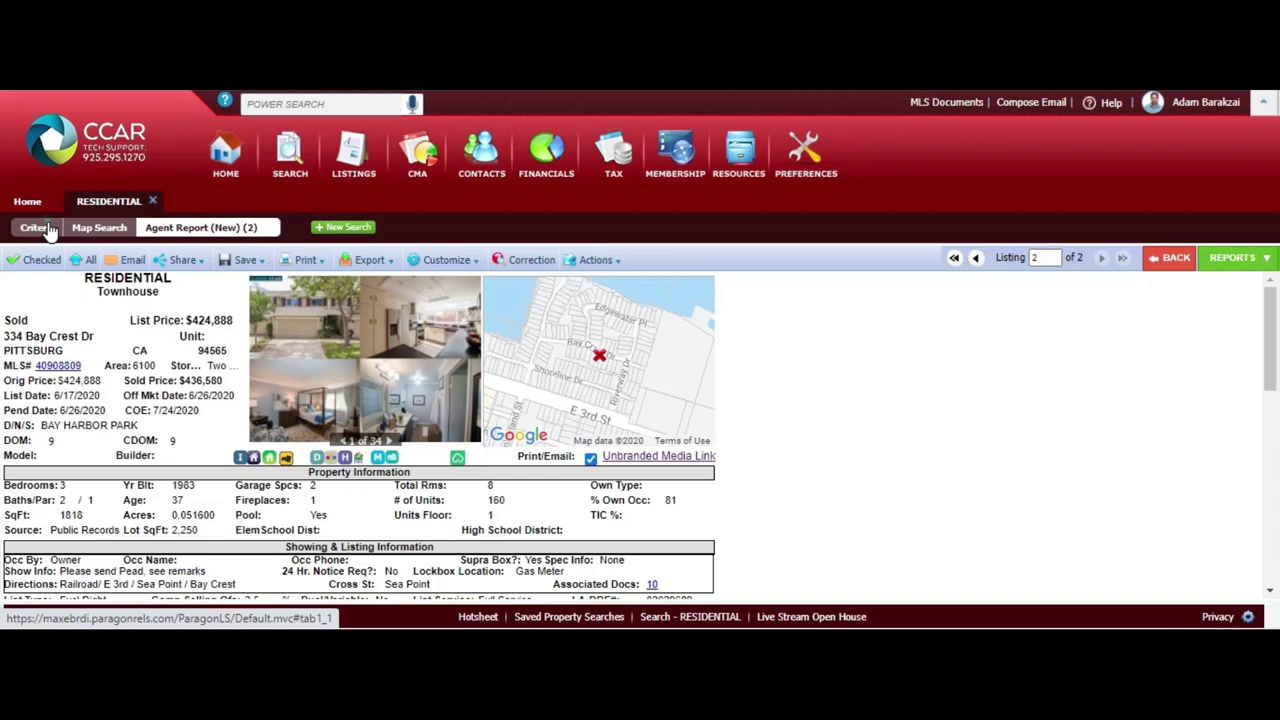
pyautogui.click(35, 228)
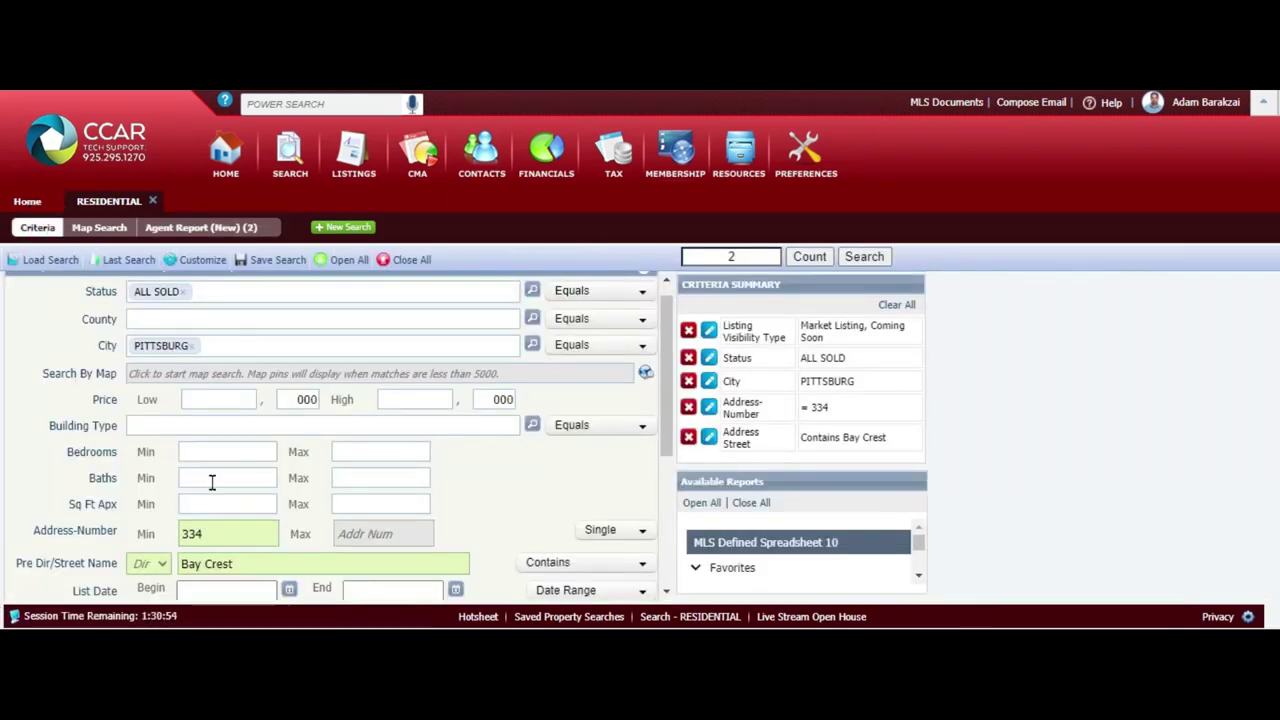
pyautogui.doubleClick(220, 540)
pyautogui.write('325')
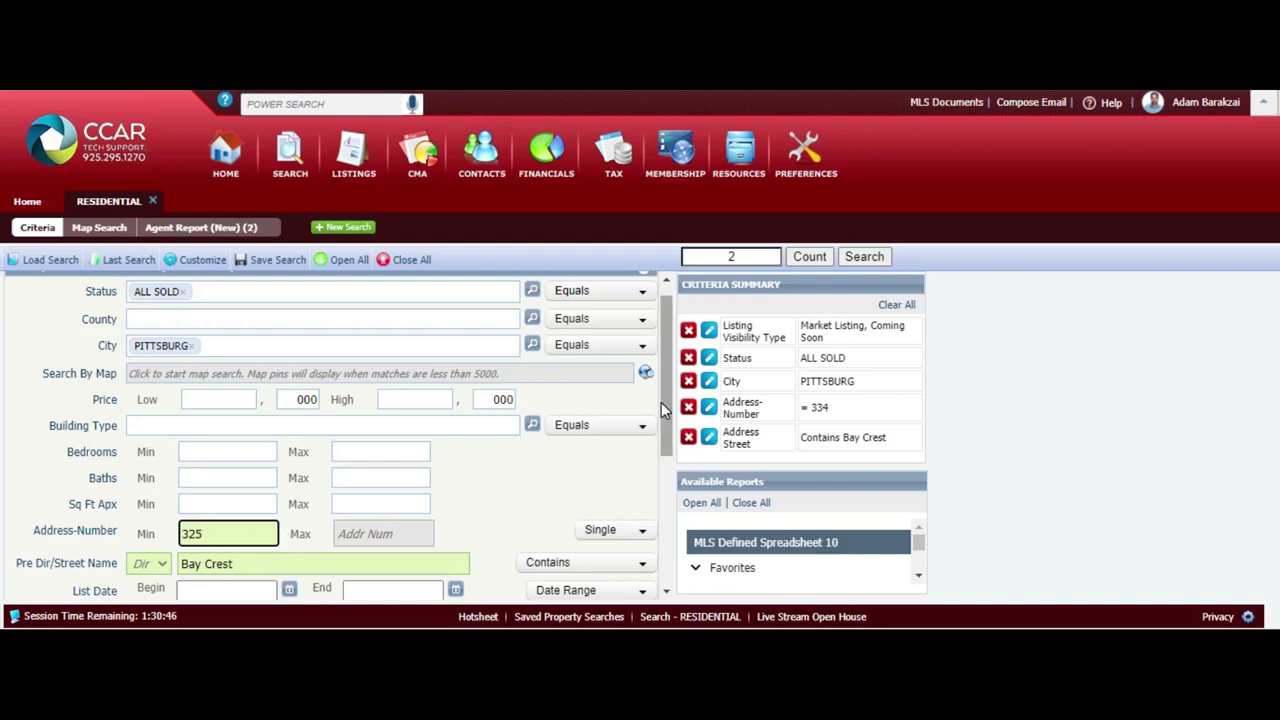
pyautogui.click(862, 257)
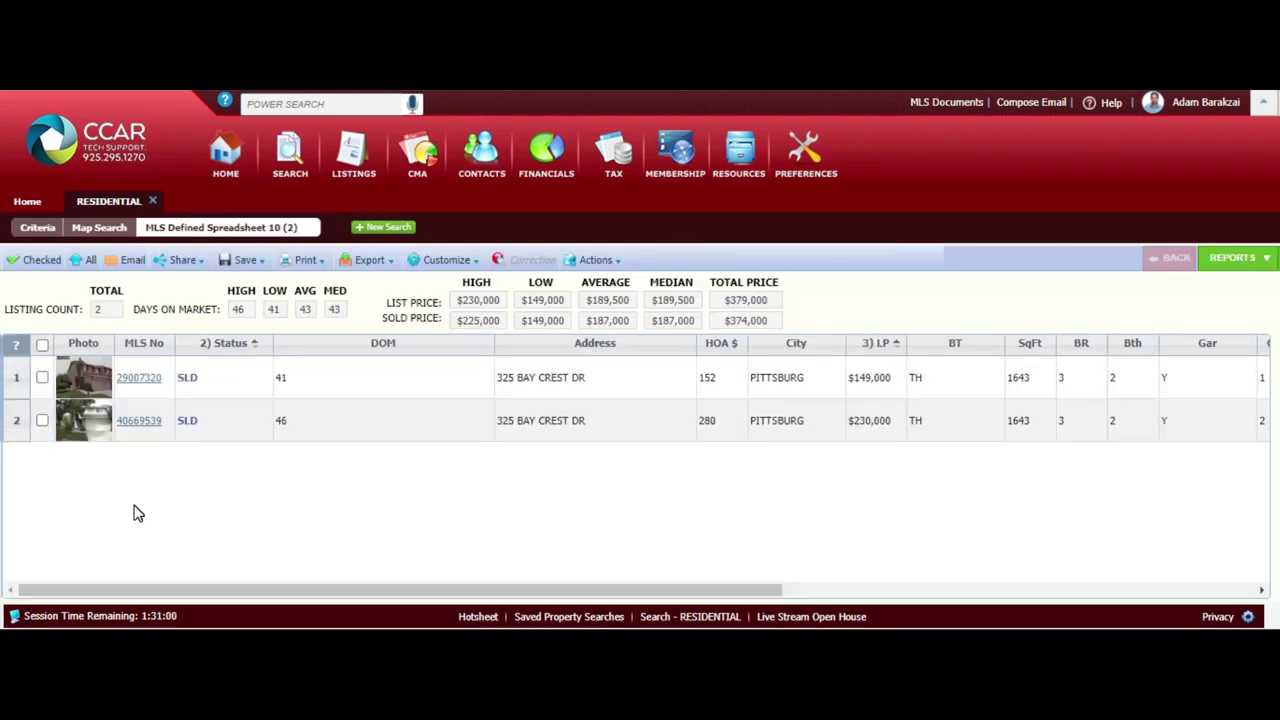
pyautogui.click(140, 420)
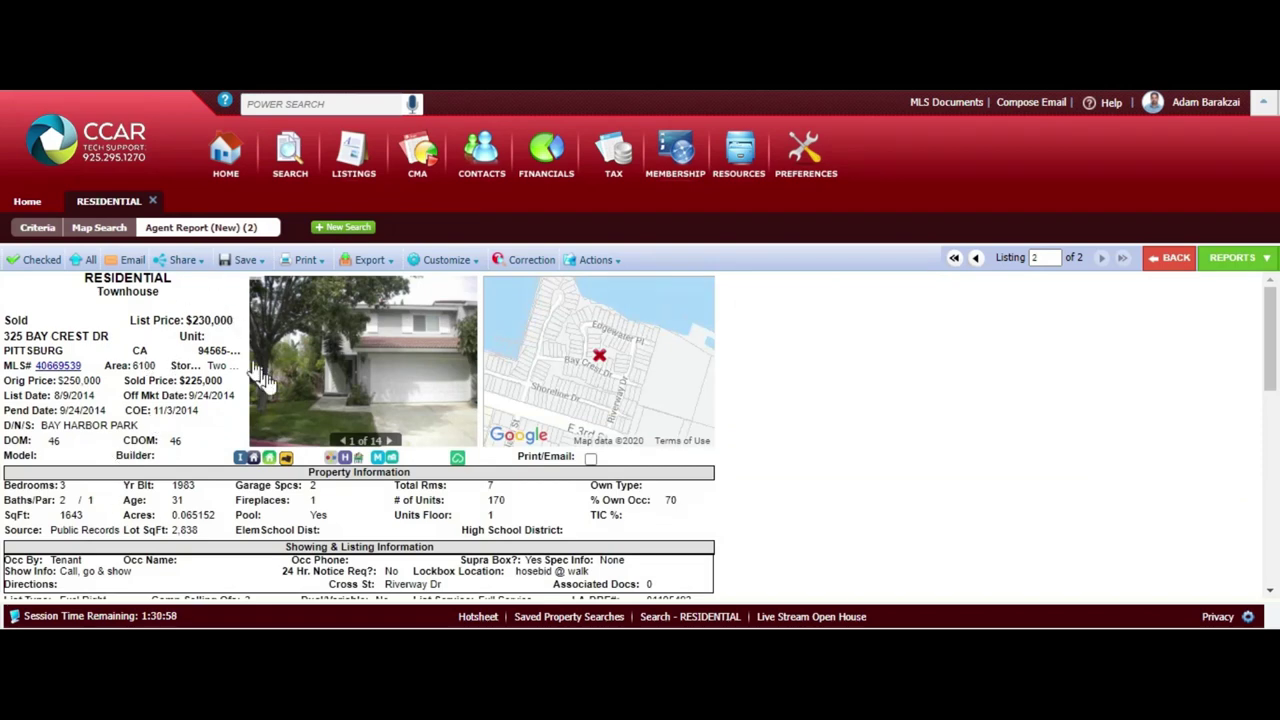
pyautogui.click(305, 262)
pyautogui.scroll(-1, 189, 486)
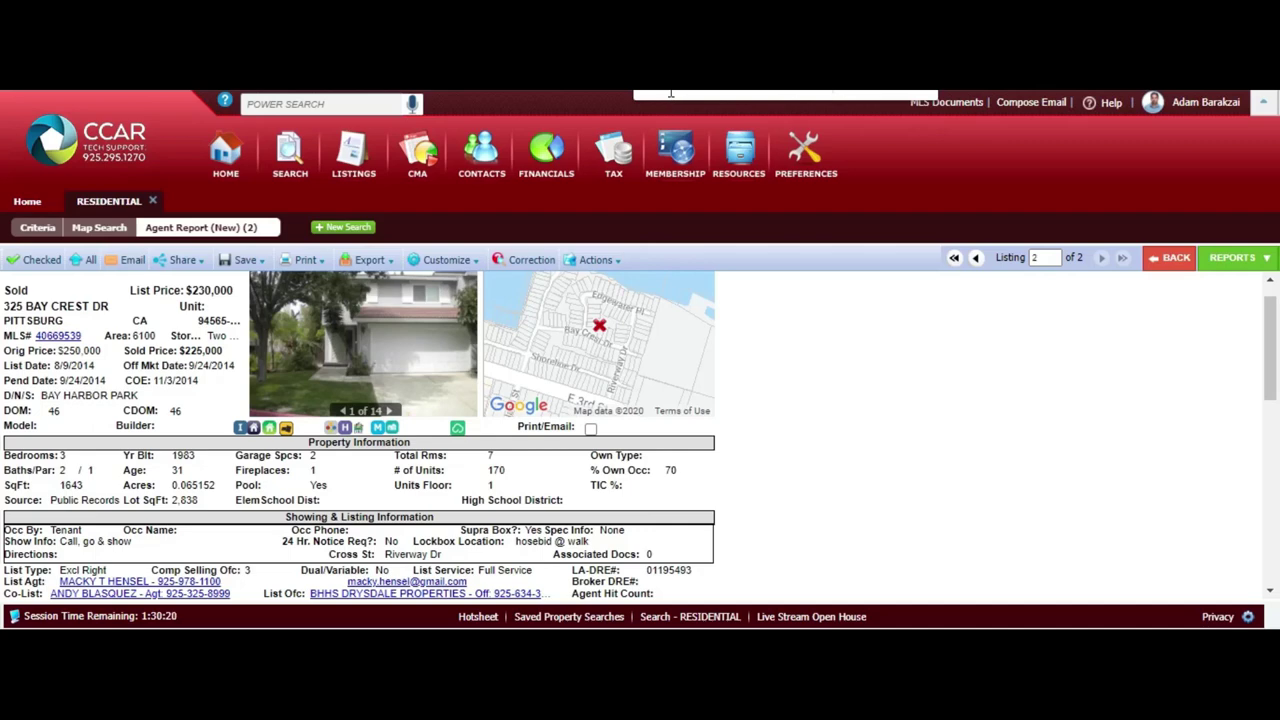
pyautogui.scroll(-3, 671, 93)
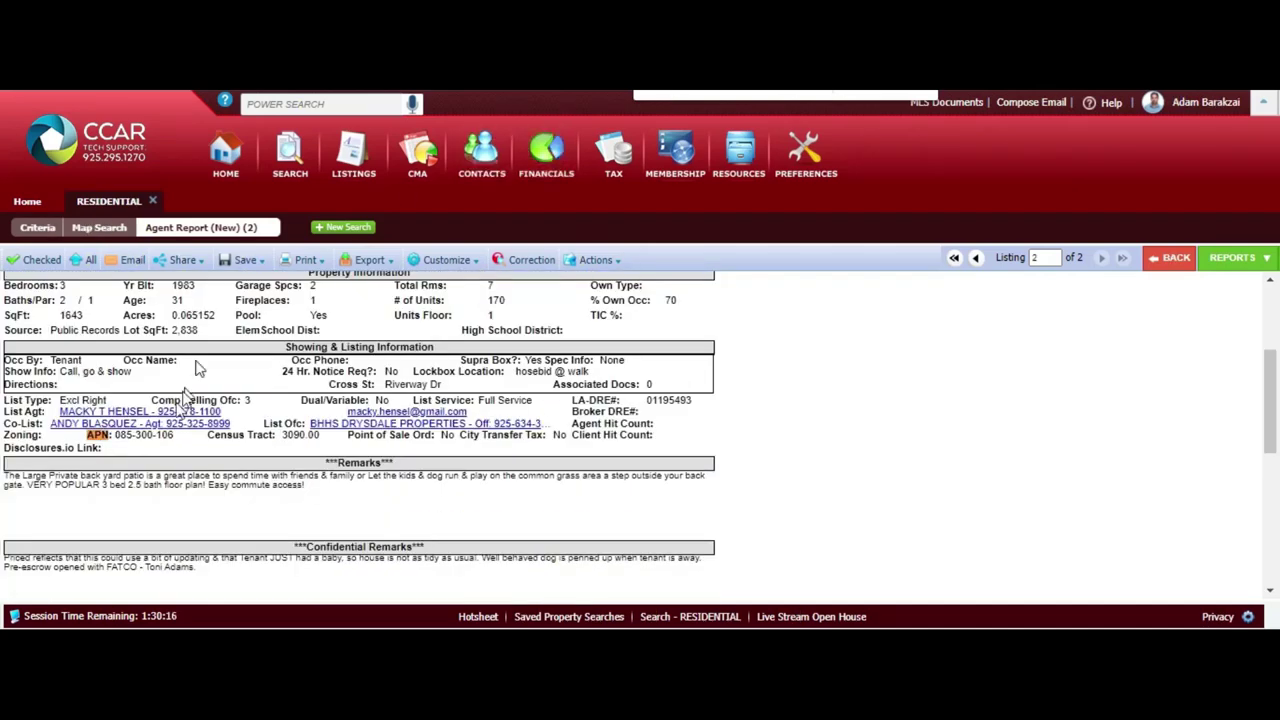
# Copy the APN 085-300-106 from the report
pyautogui.moveTo(175, 442); pyautogui.dragTo(119, 443)
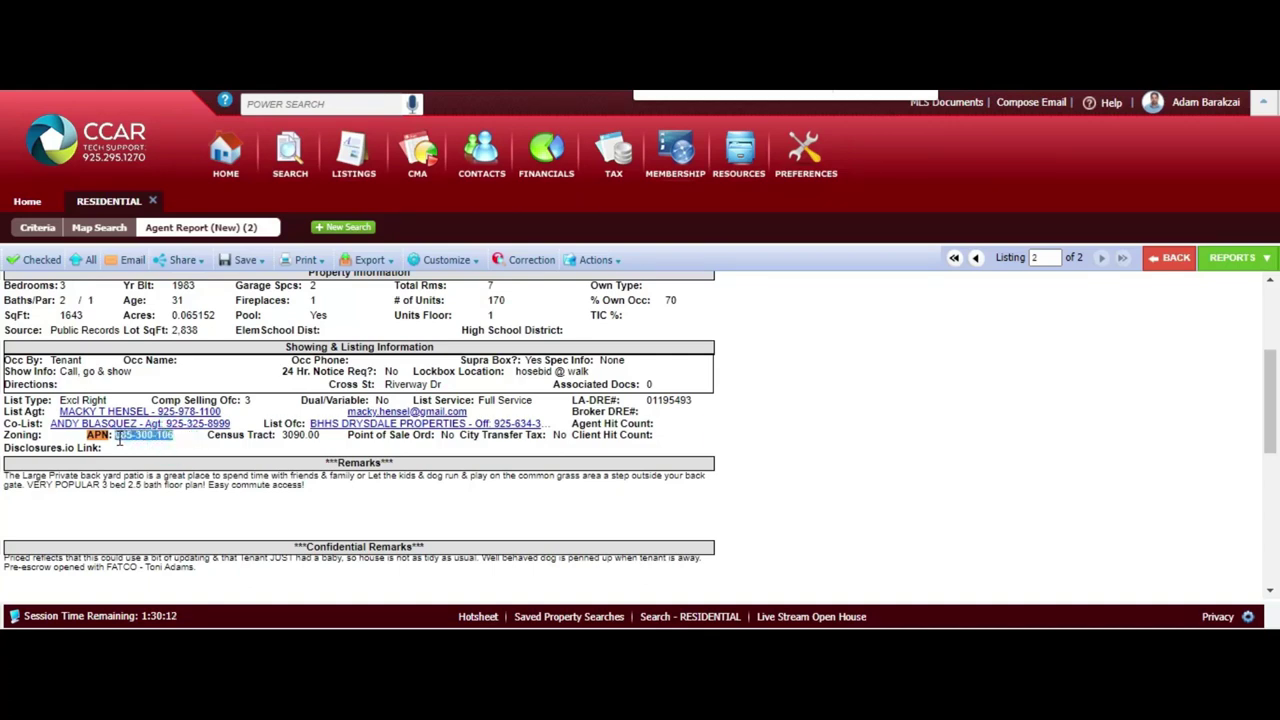
pyautogui.rightClick(119, 441)
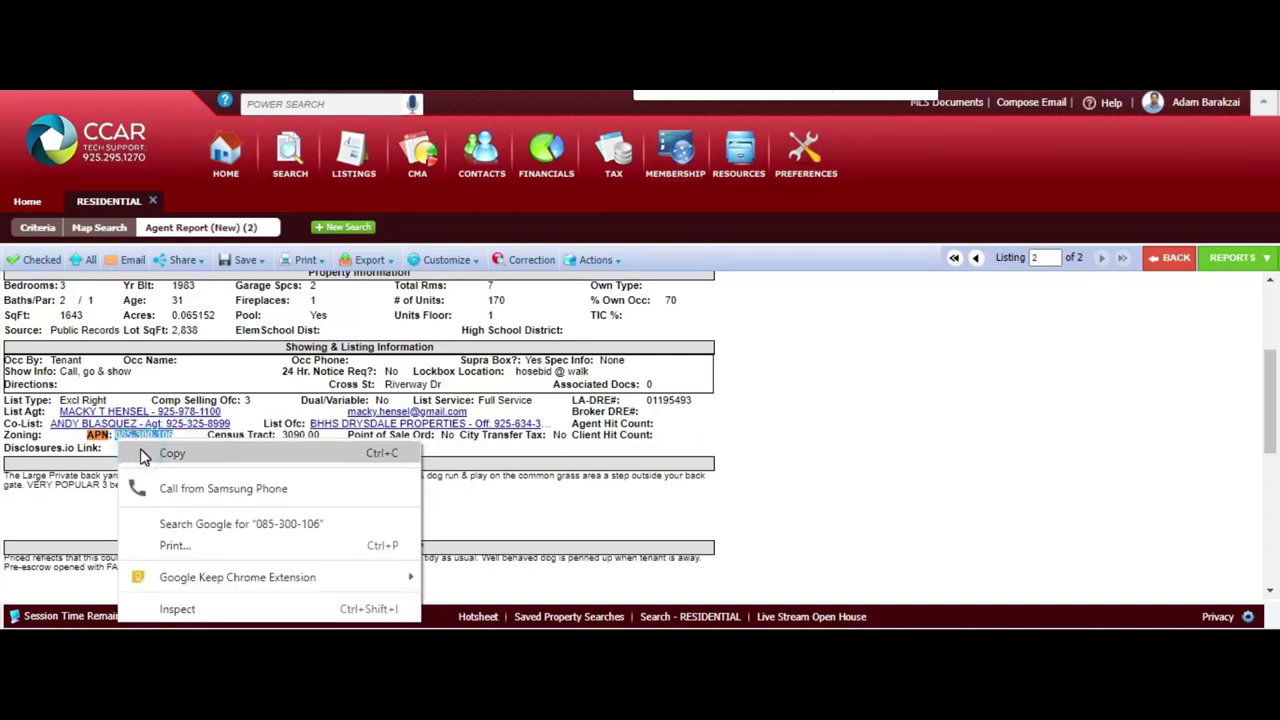
pyautogui.click(145, 454)
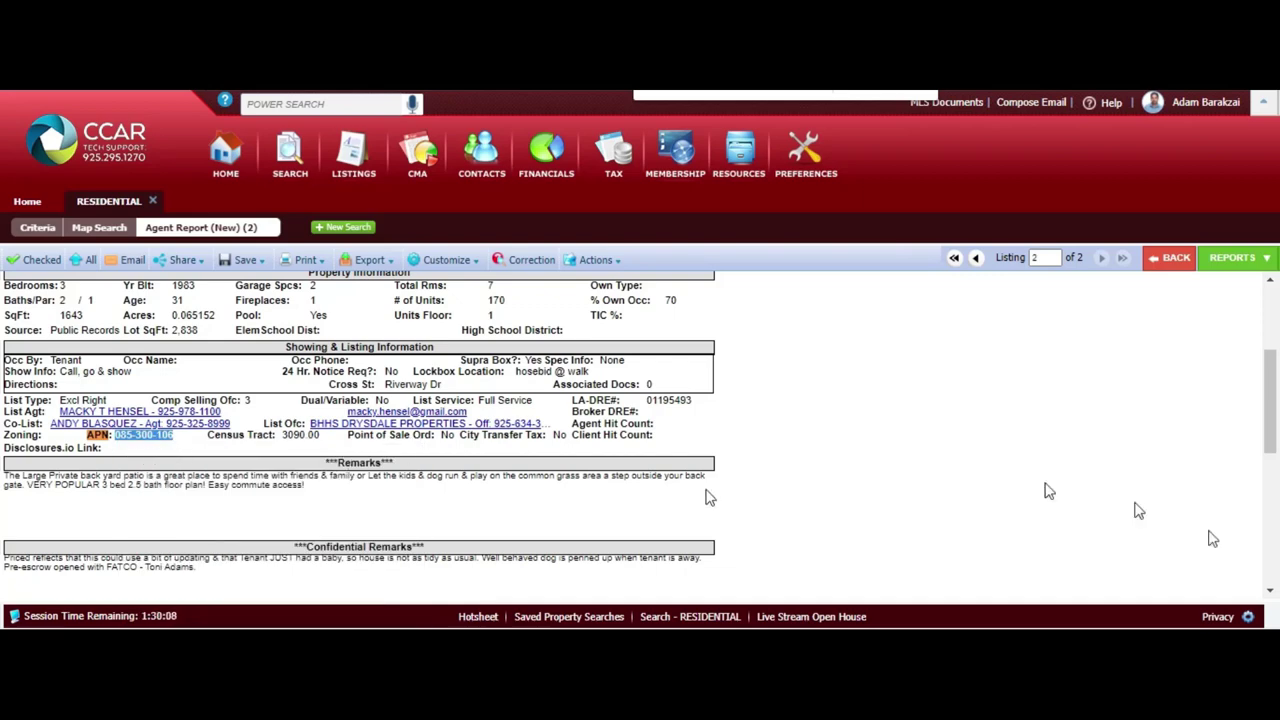
pyautogui.scroll(2, 1271, 394)
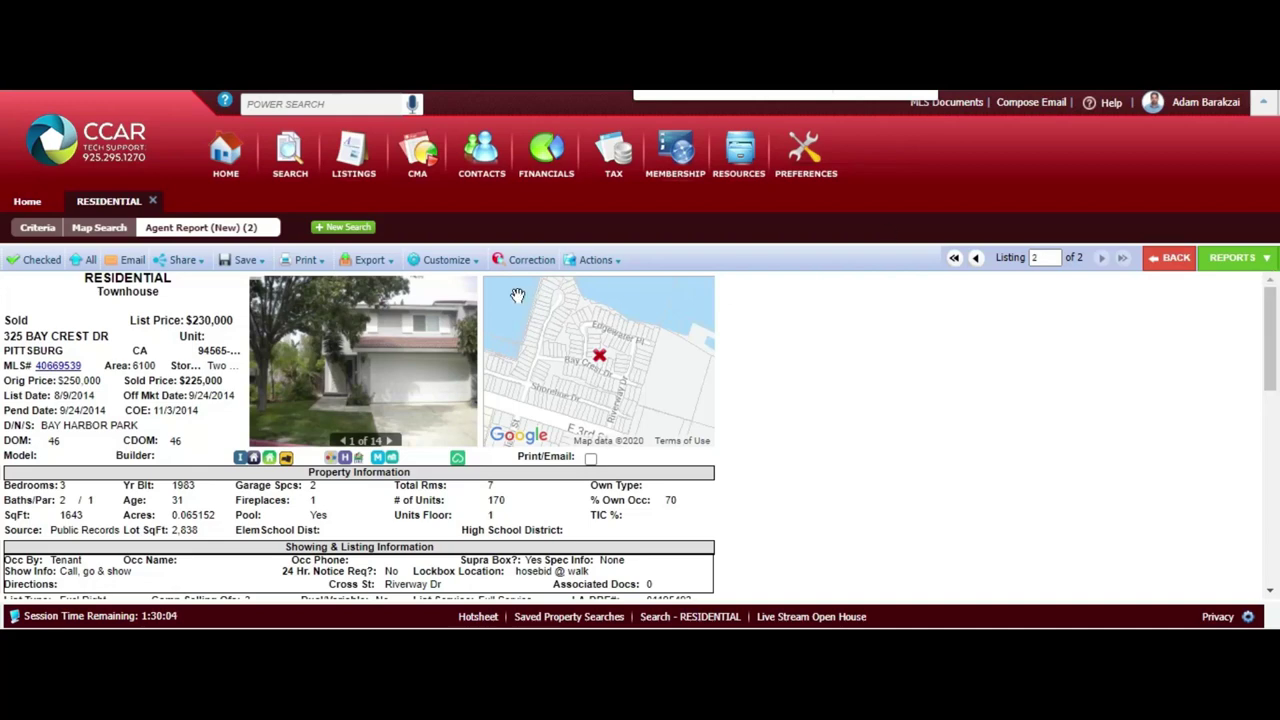
# Return to the home page and start a new RESIDENTIAL listing via Add Listing
pyautogui.click(224, 155)
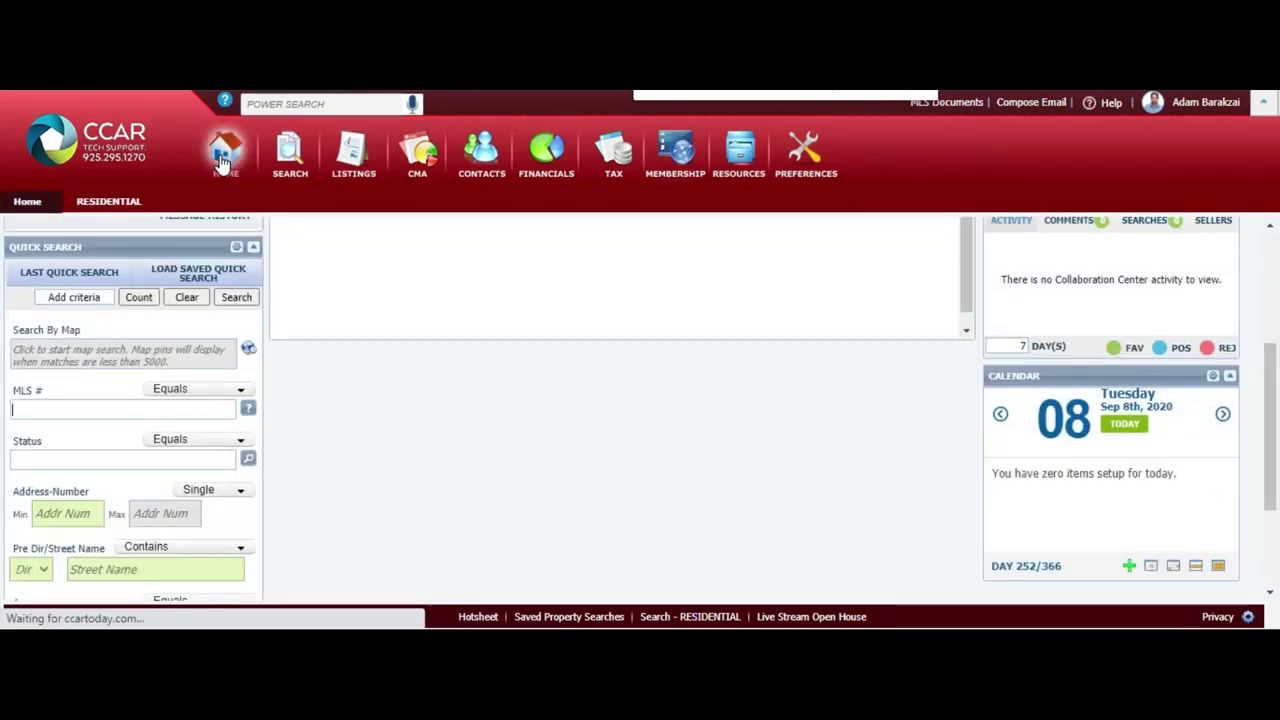
pyautogui.click(354, 160)
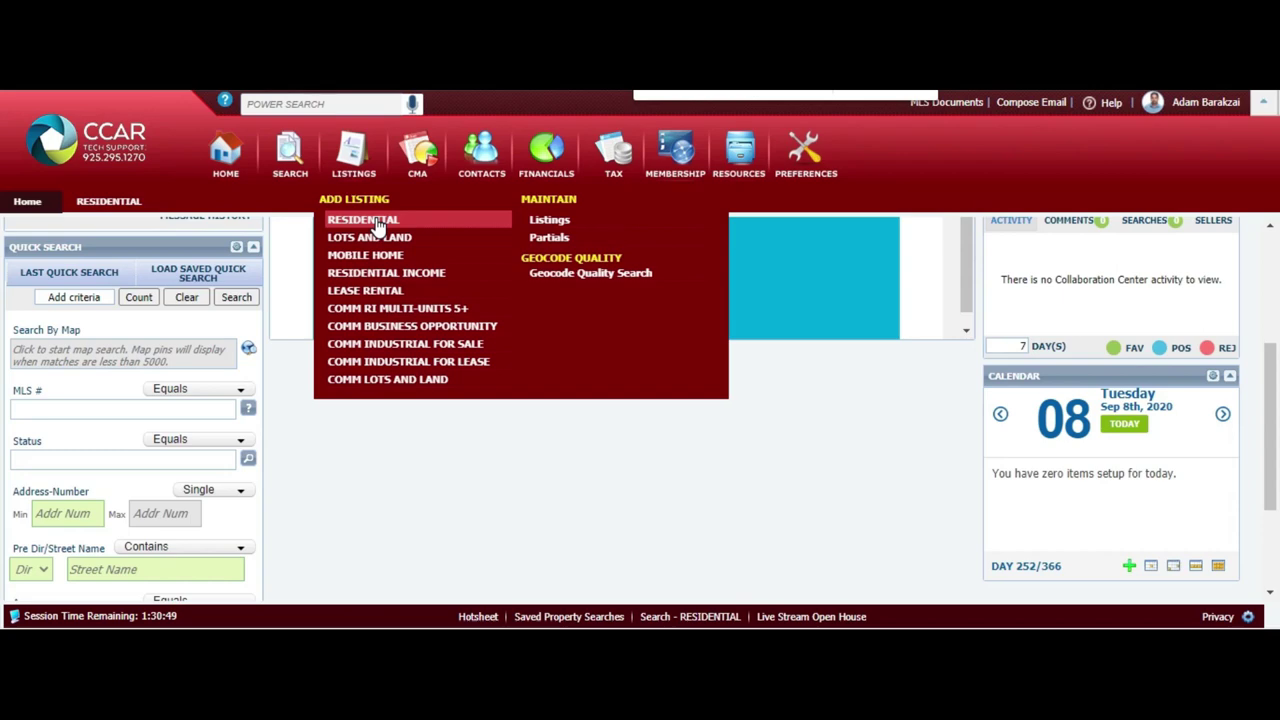
pyautogui.click(378, 222)
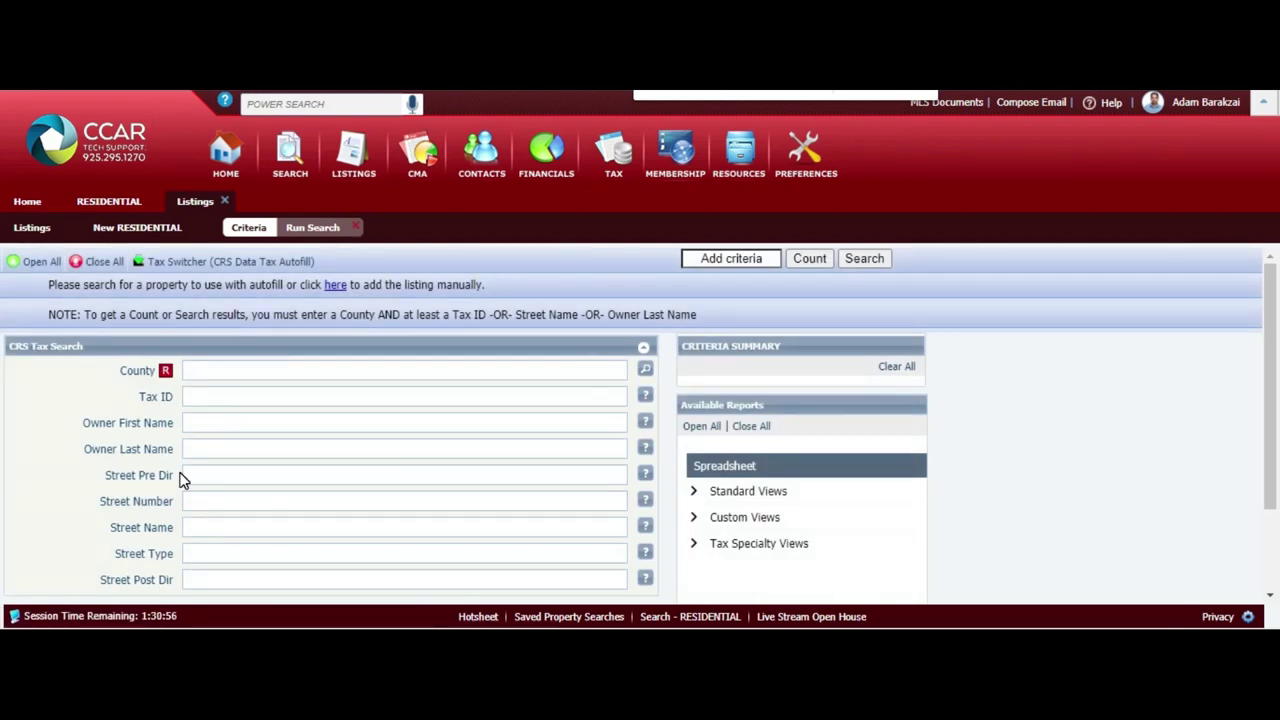
# Set the new listing's Status to NEW and County to Contra Costa
pyautogui.click(155, 229)
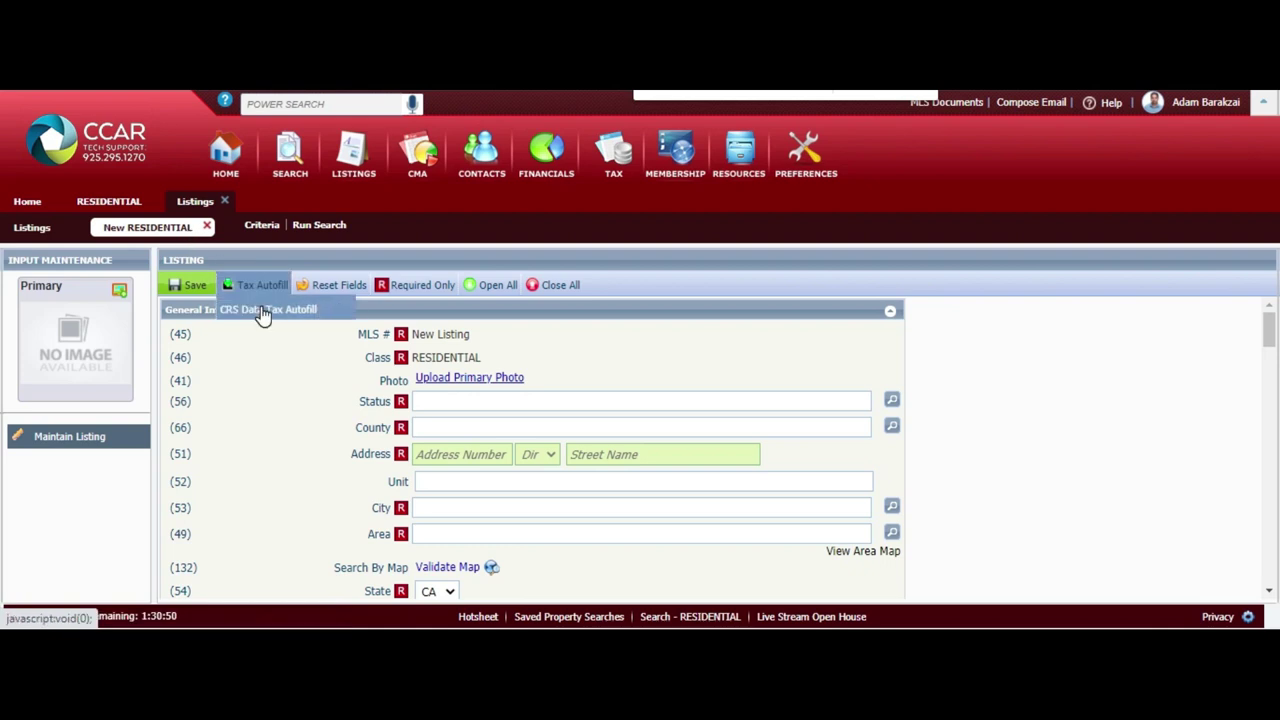
pyautogui.click(443, 403)
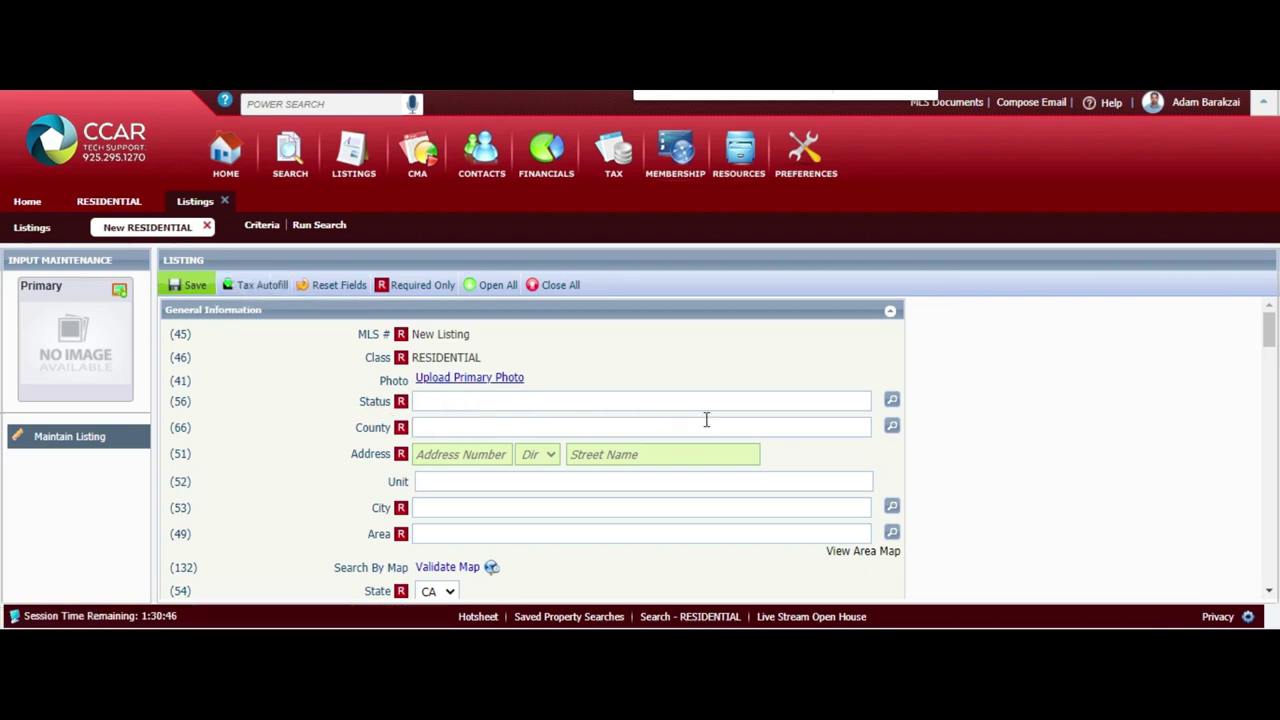
pyautogui.click(893, 403)
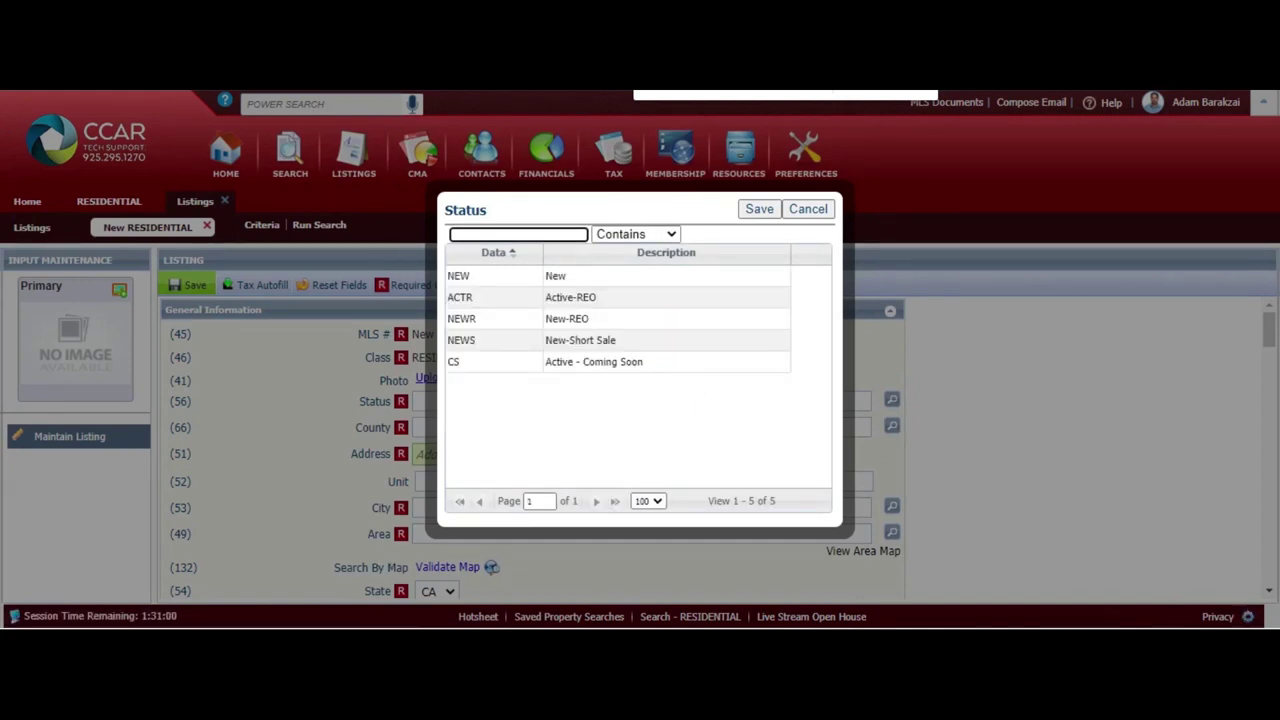
pyautogui.click(562, 282)
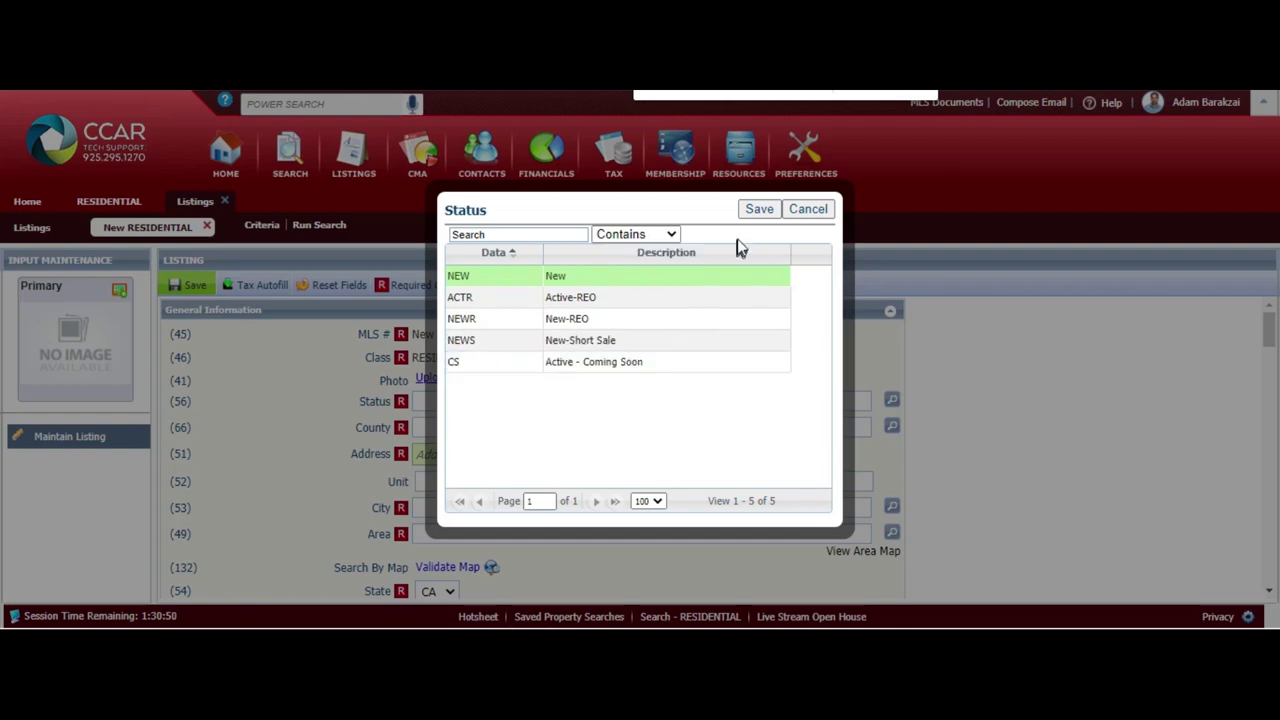
pyautogui.click(758, 211)
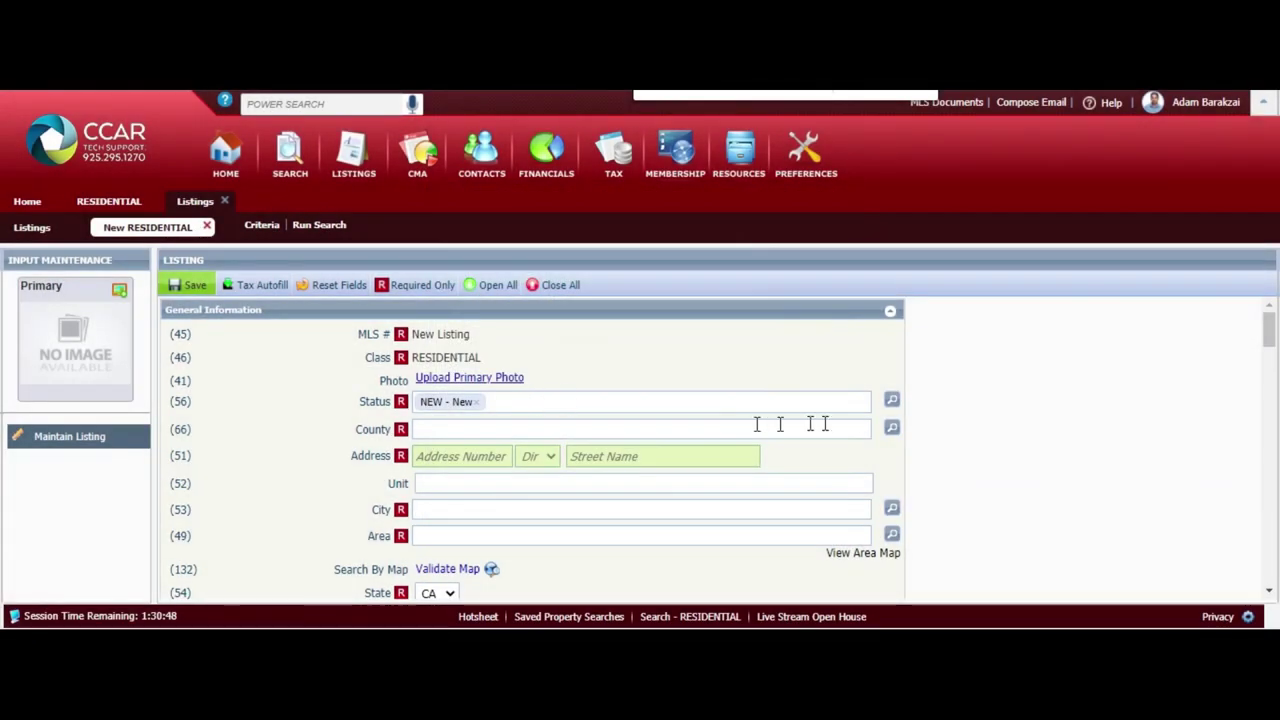
pyautogui.click(889, 430)
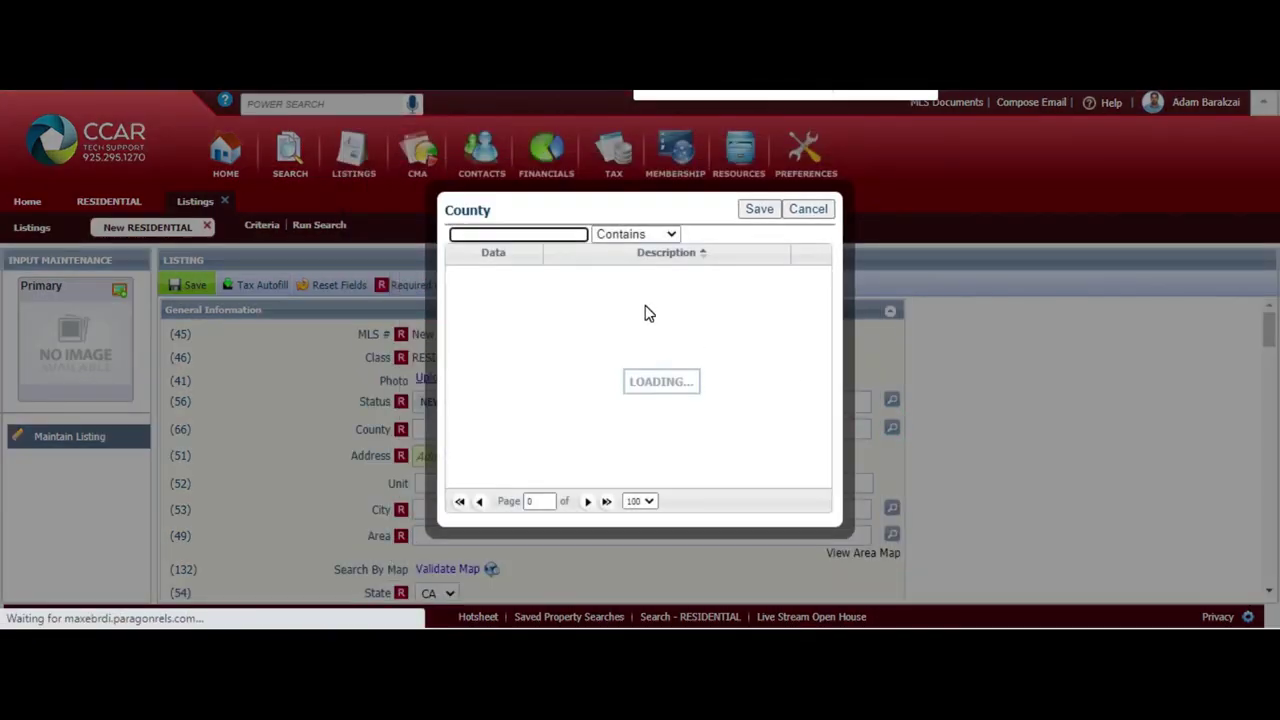
pyautogui.click(607, 405)
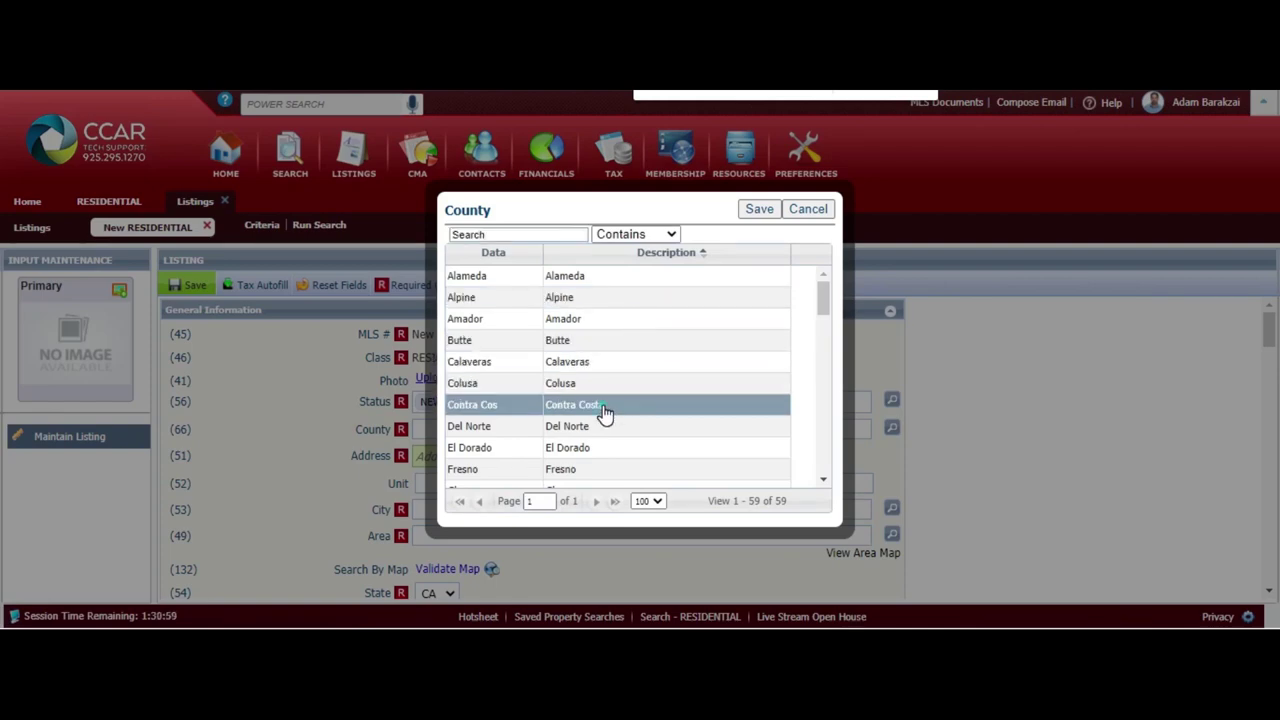
pyautogui.click(757, 209)
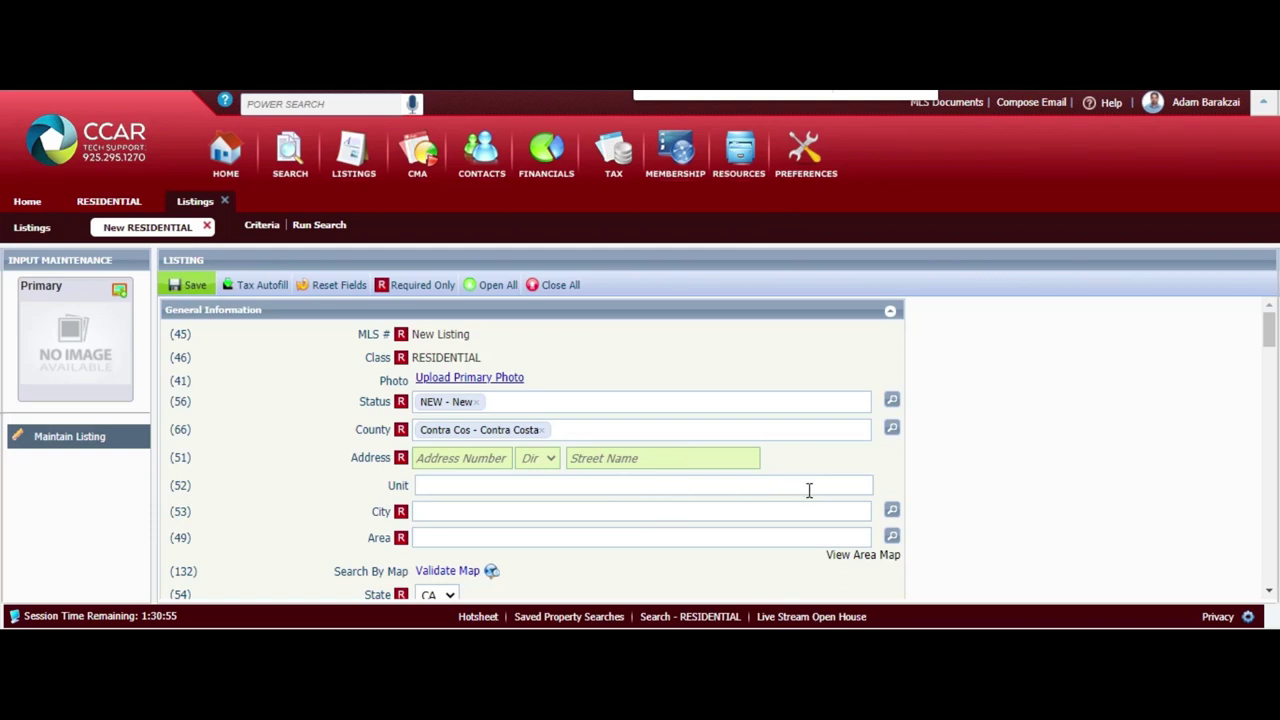
pyautogui.click(462, 466)
pyautogui.write('325')
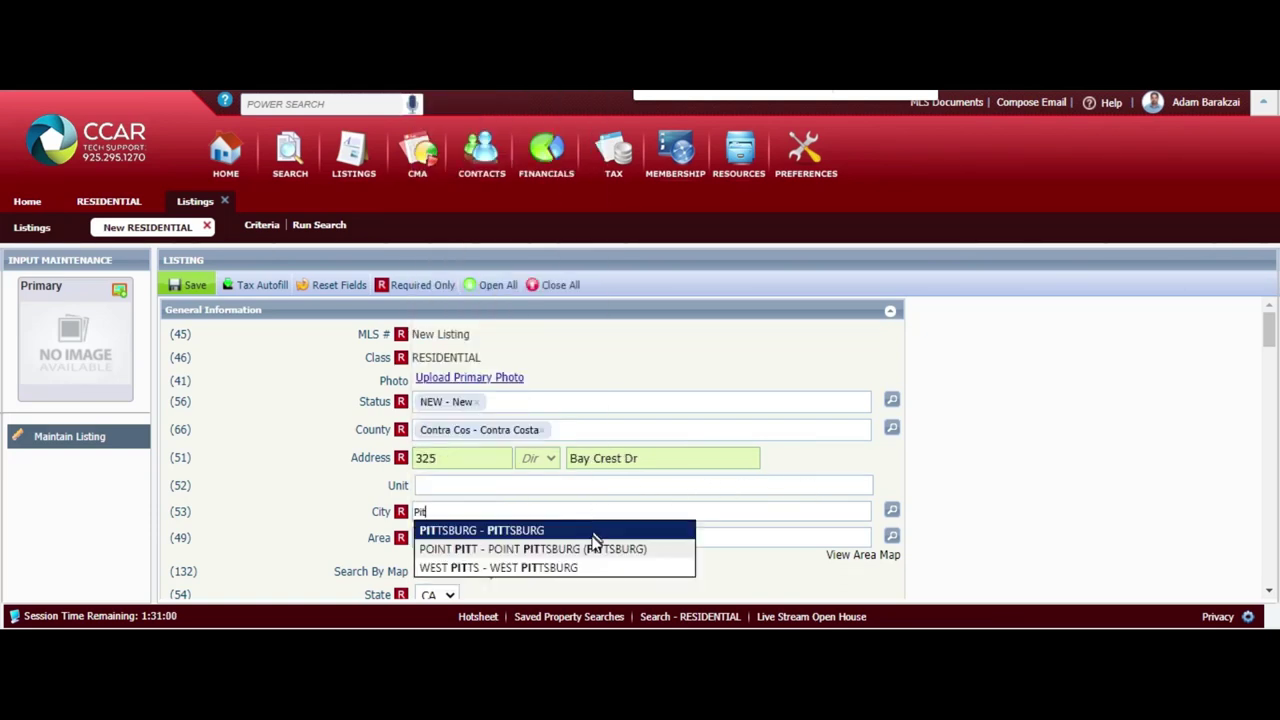
pyautogui.click(583, 531)
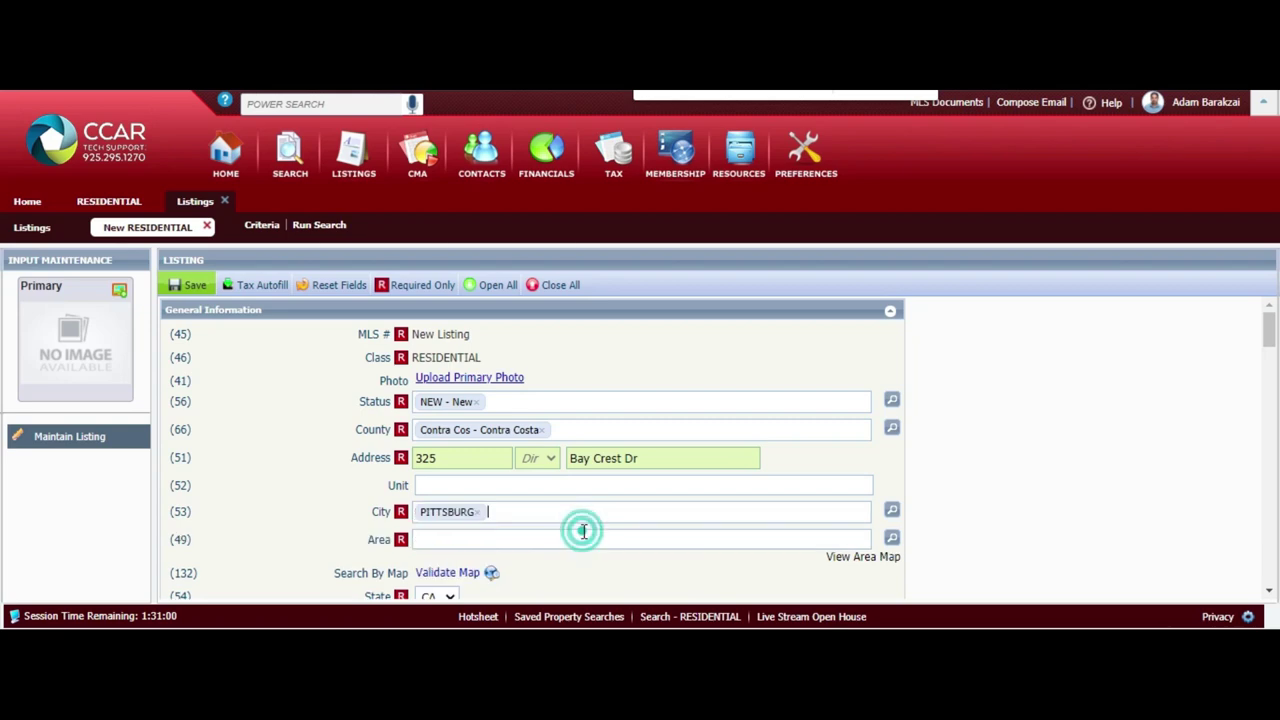
pyautogui.click(891, 541)
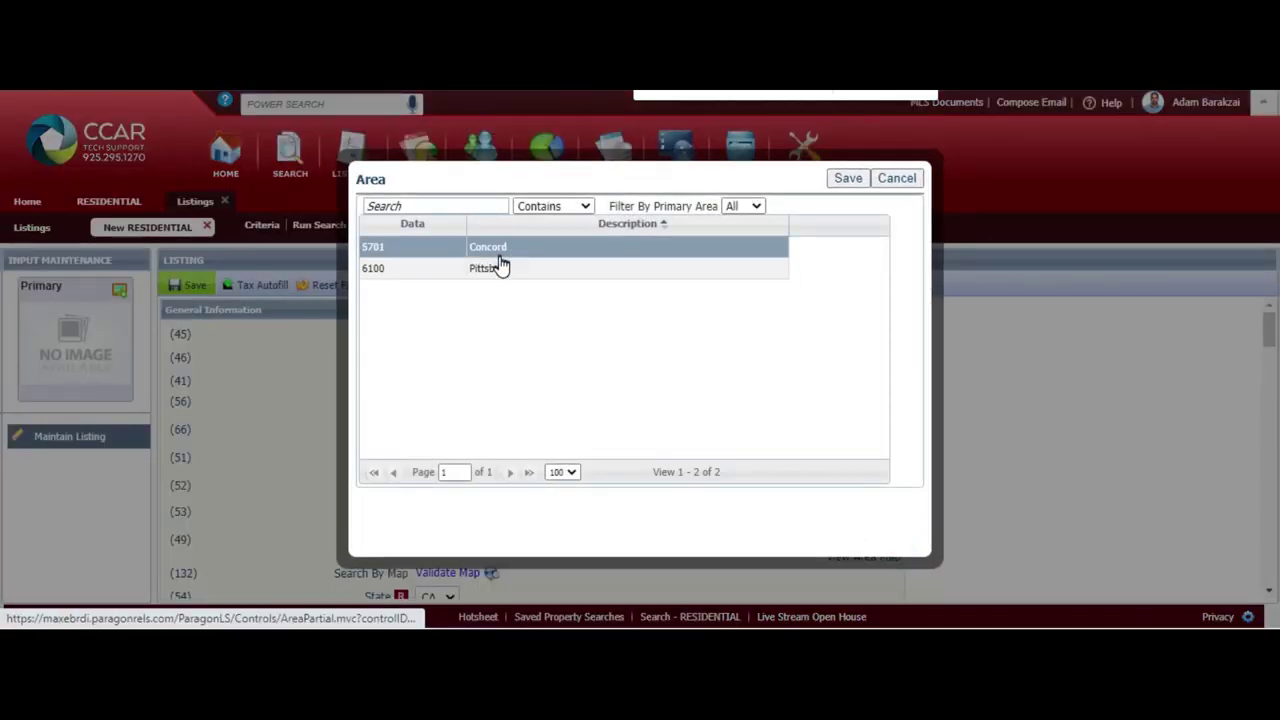
pyautogui.doubleClick(495, 268)
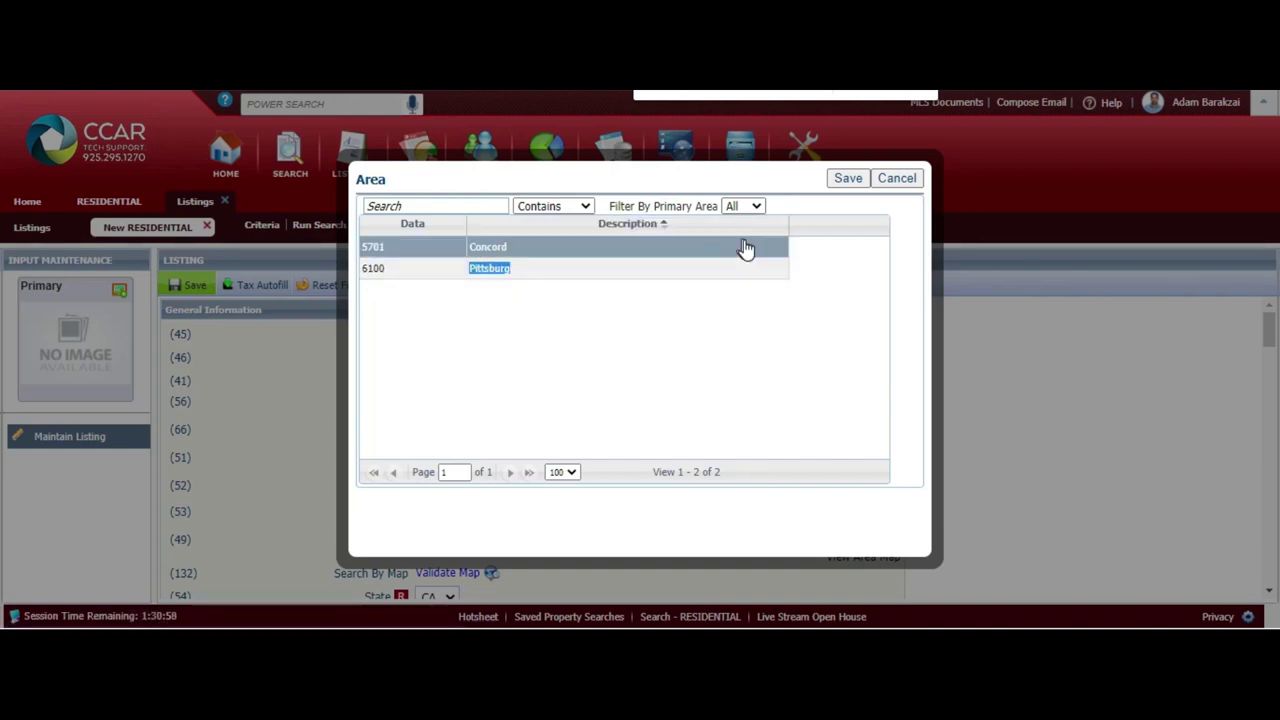
pyautogui.click(847, 178)
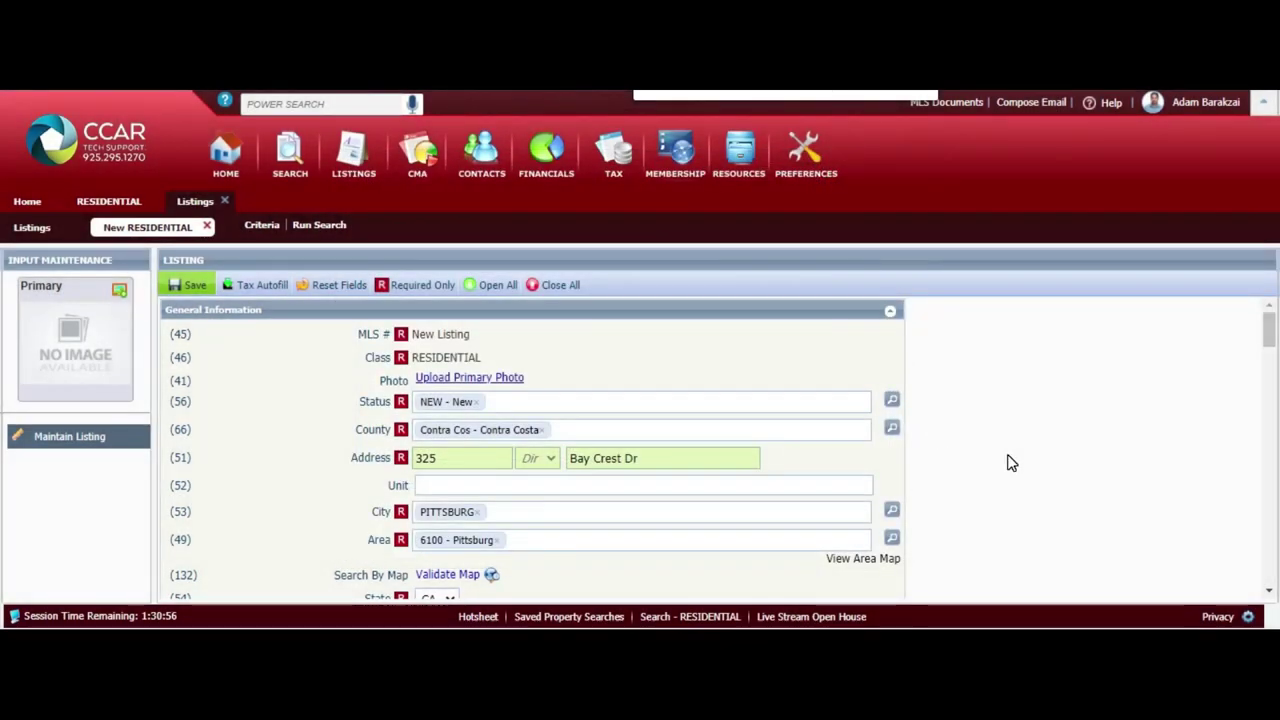
pyautogui.scroll(-3, 1008, 462)
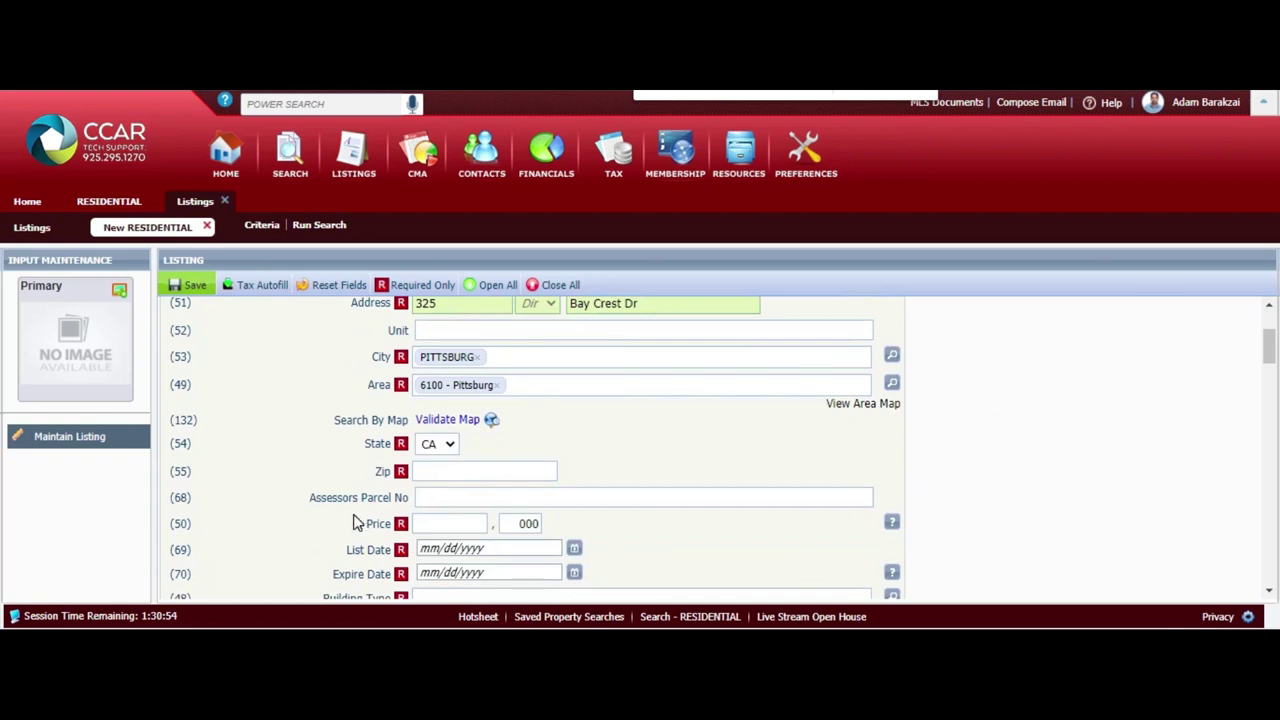
pyautogui.click(469, 474)
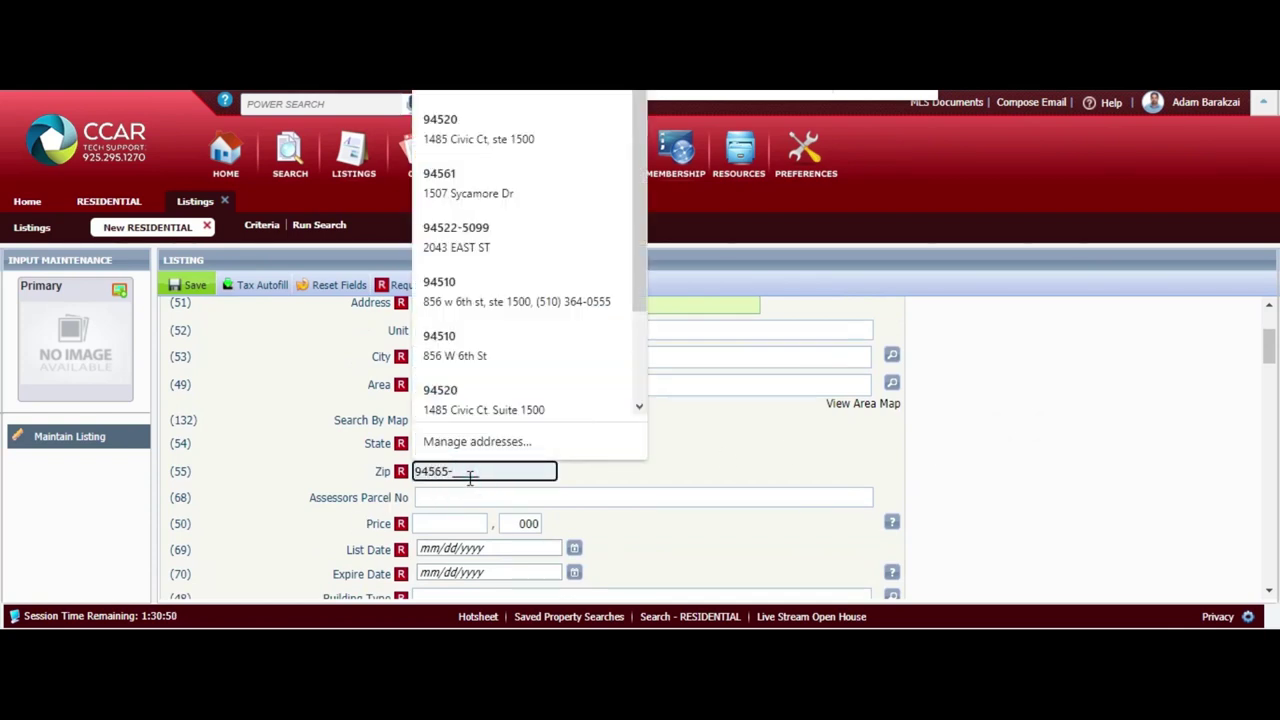
pyautogui.click(449, 494)
pyautogui.write('085-300-106')
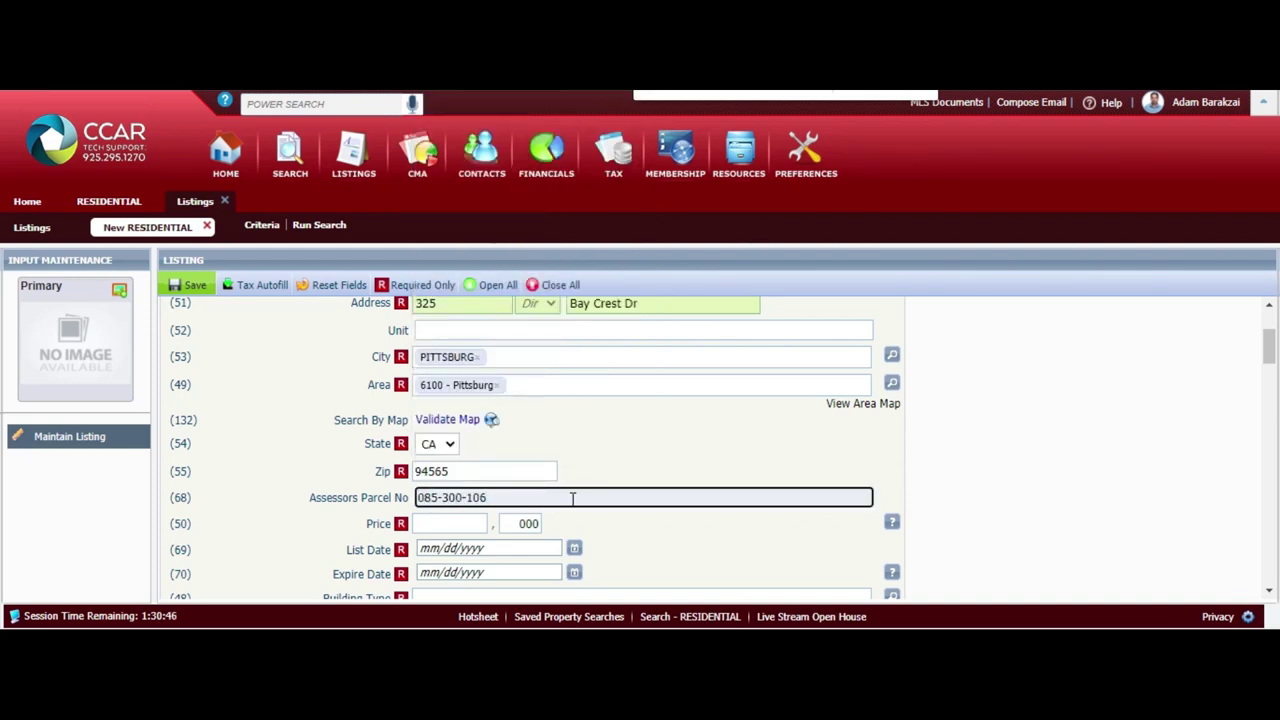
pyautogui.click(482, 523)
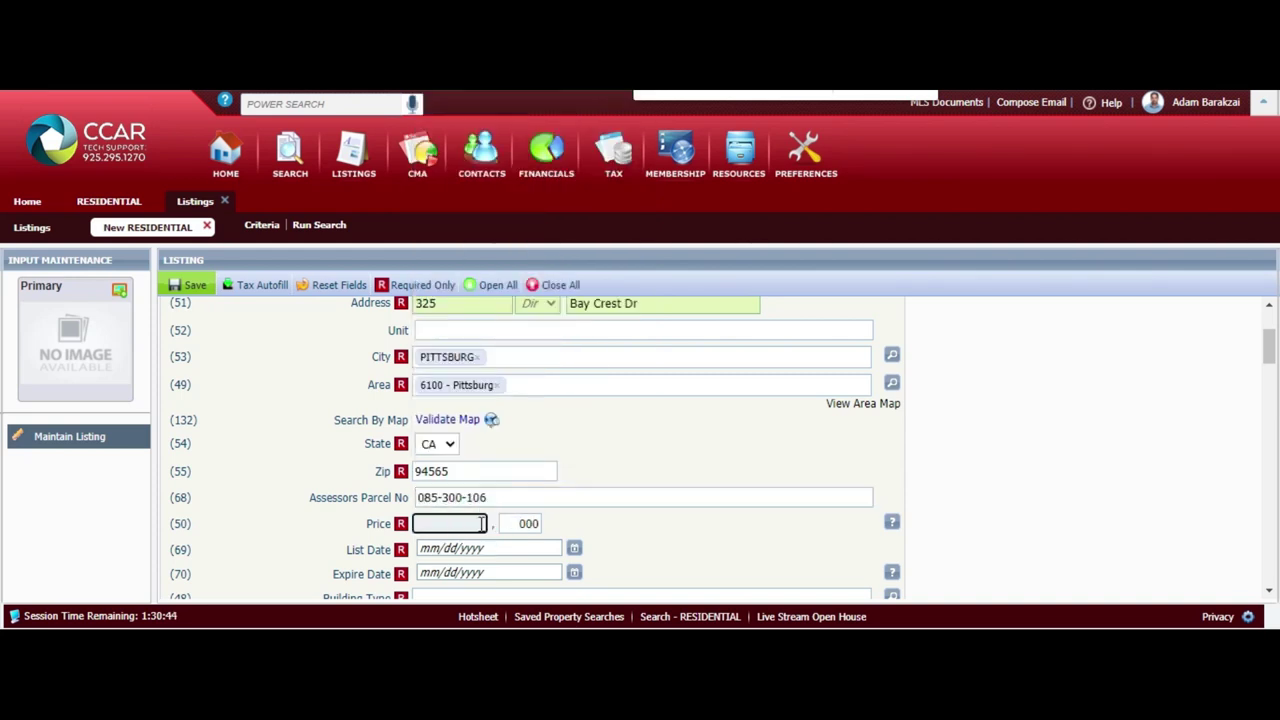
pyautogui.scroll(-1, 482, 523)
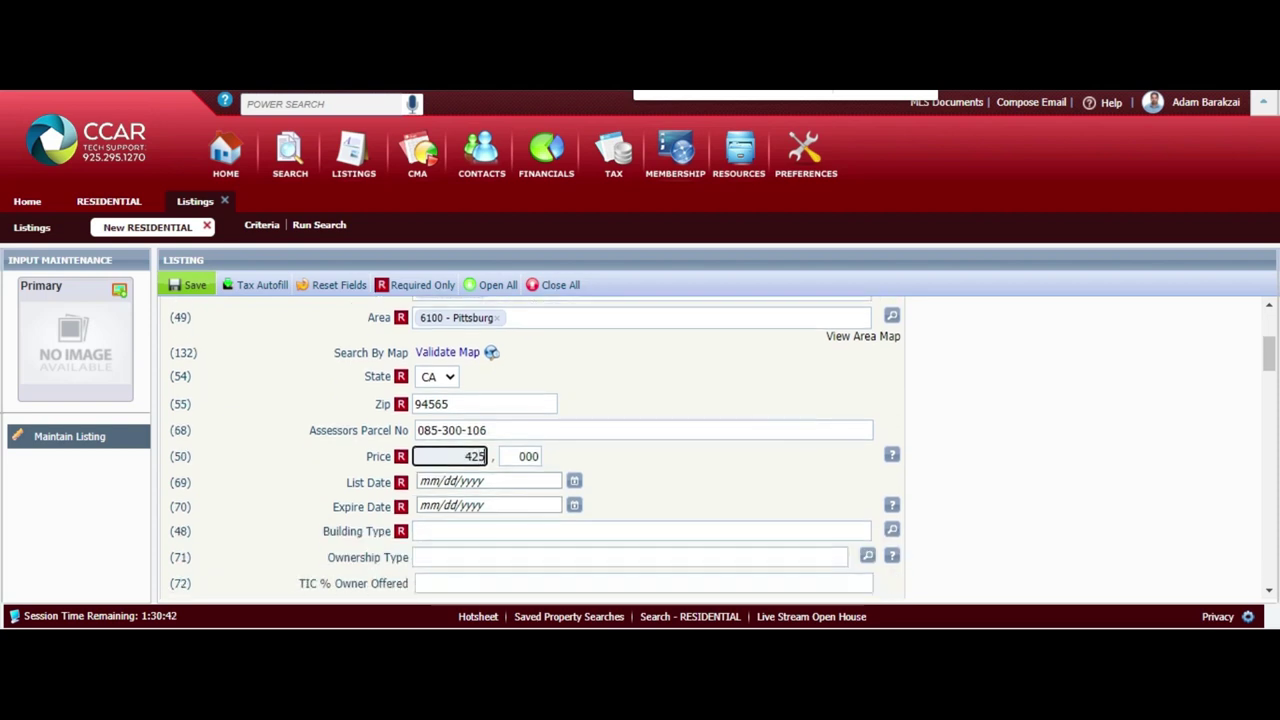
# Set List Date to 09/09/2020 and Expire Date to 12/31/2020 with the calendar pickers
pyautogui.click(540, 481)
pyautogui.click(569, 483)
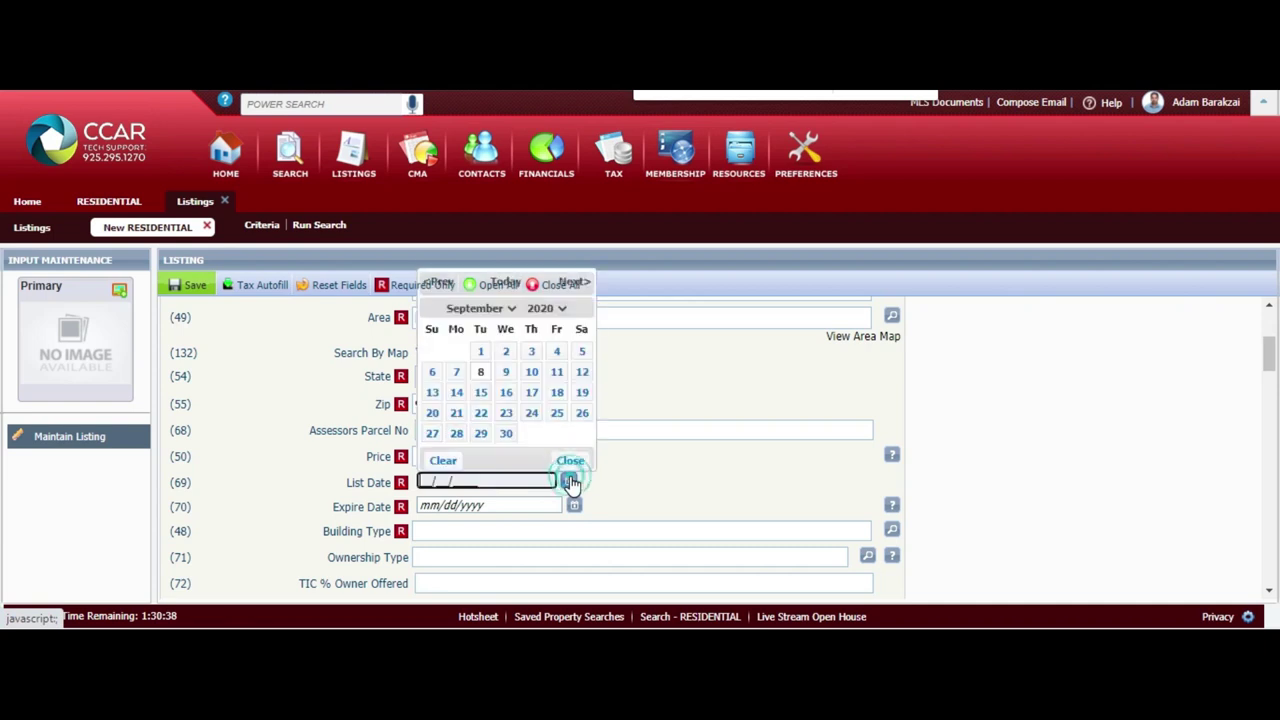
pyautogui.click(506, 371)
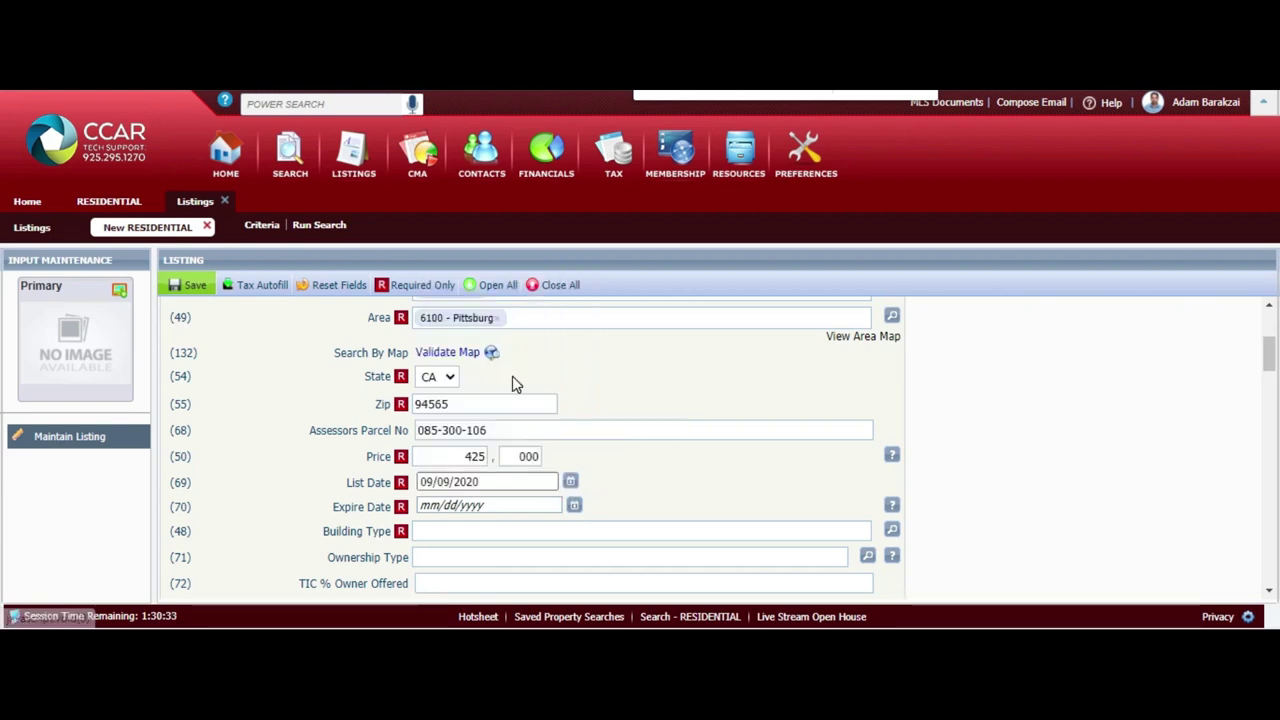
pyautogui.click(499, 505)
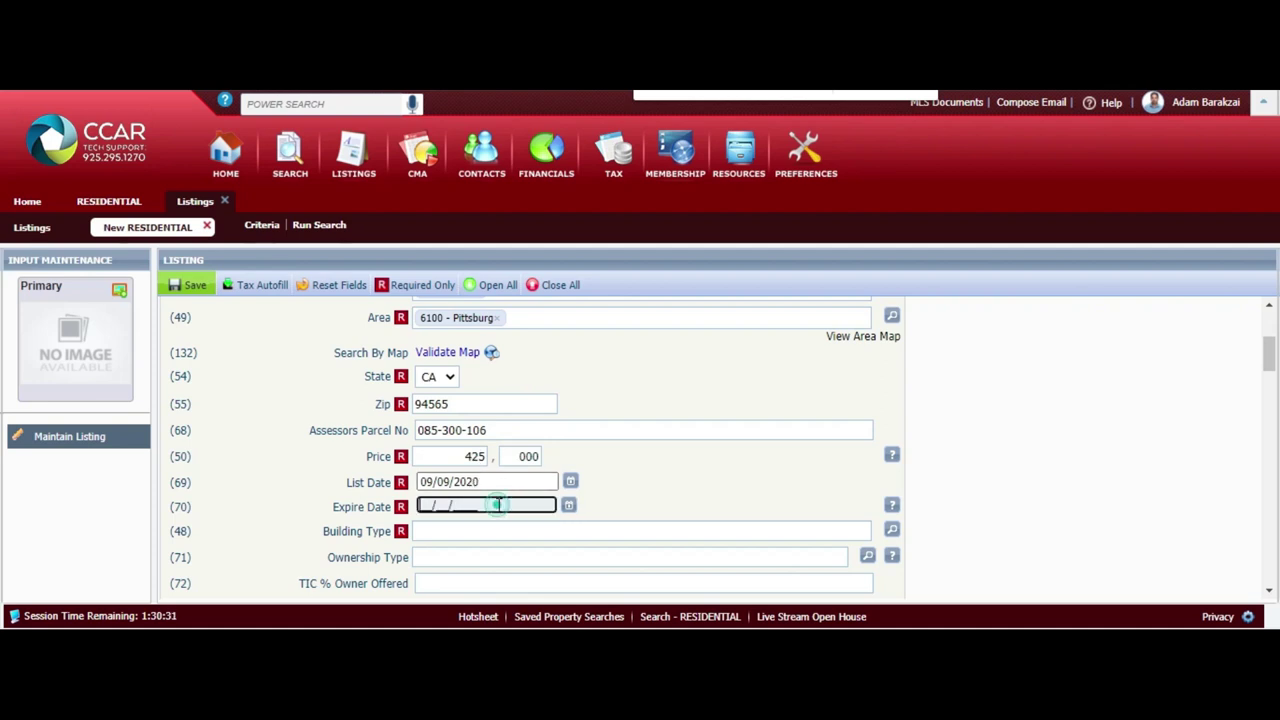
pyautogui.click(568, 505)
pyautogui.click(572, 306)
pyautogui.click(574, 306)
pyautogui.click(576, 307)
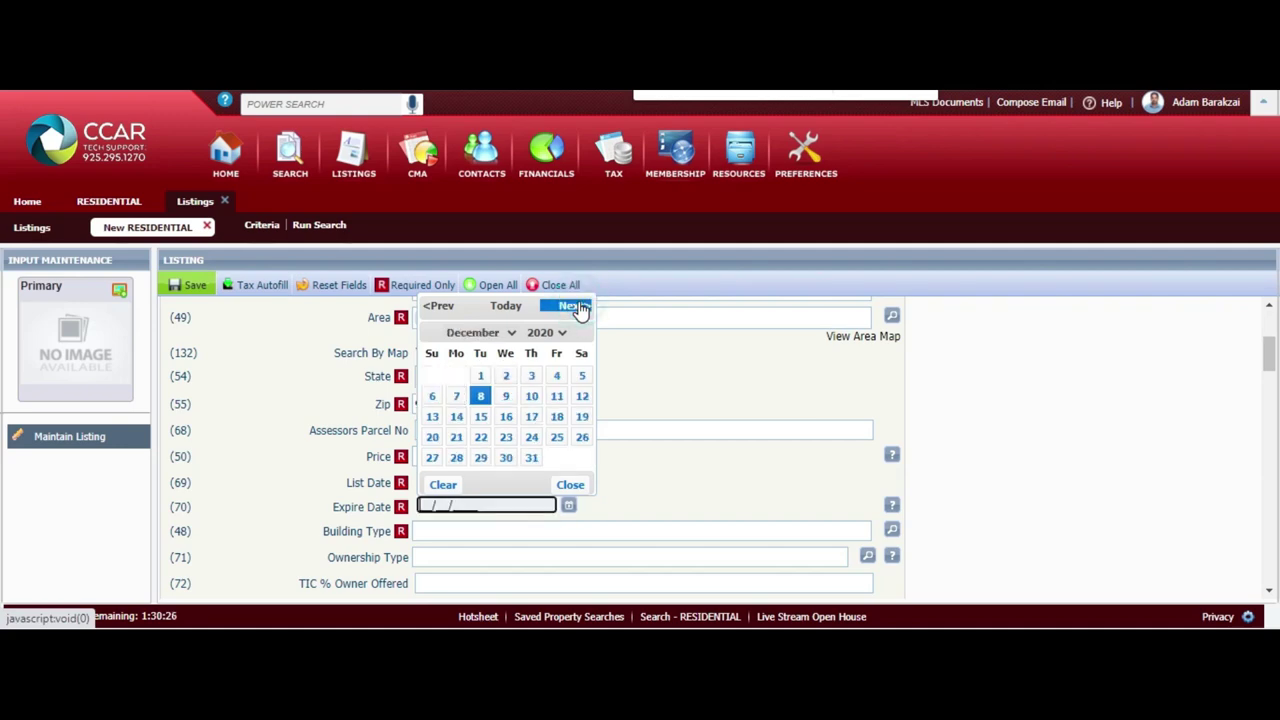
pyautogui.click(531, 457)
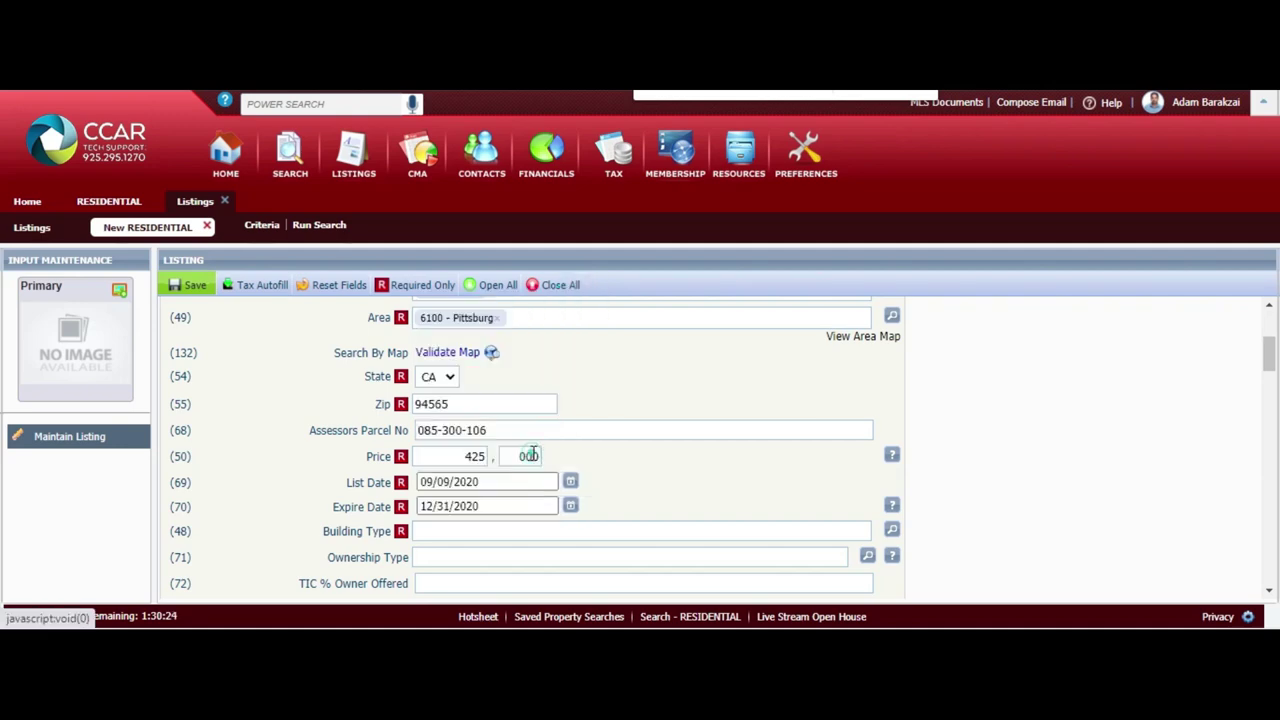
pyautogui.click(636, 481)
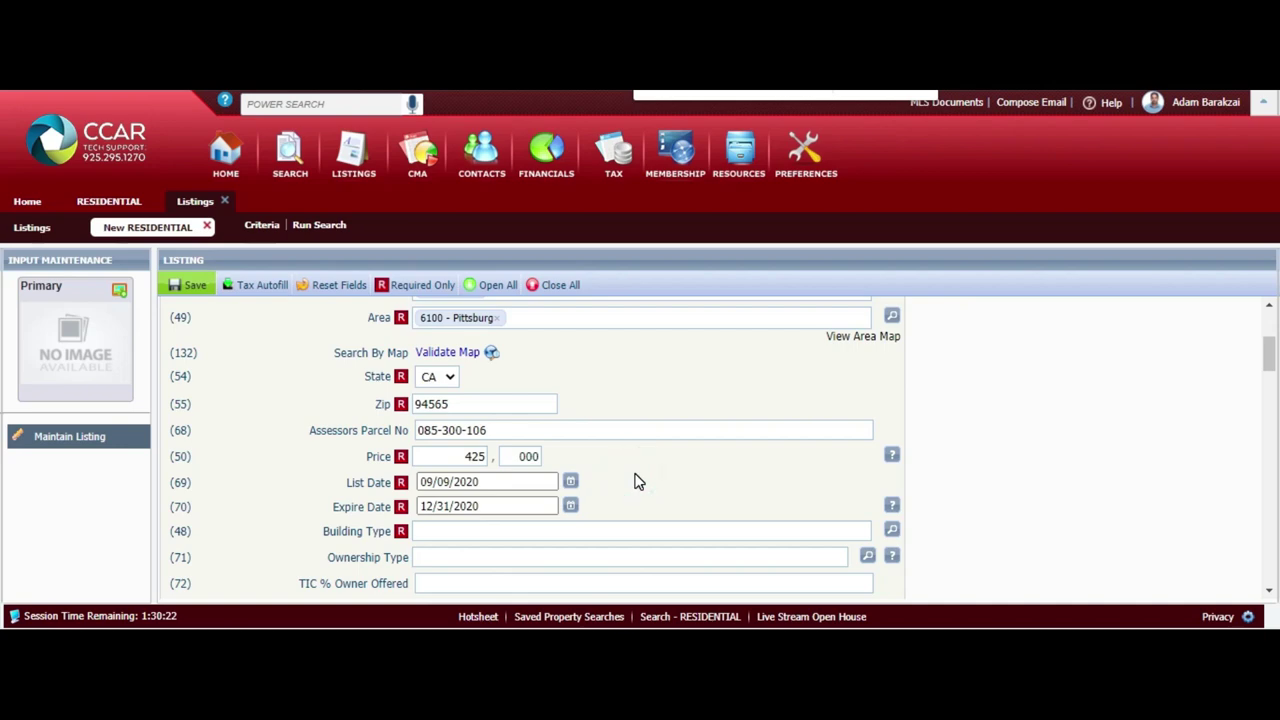
pyautogui.scroll(-2, 636, 481)
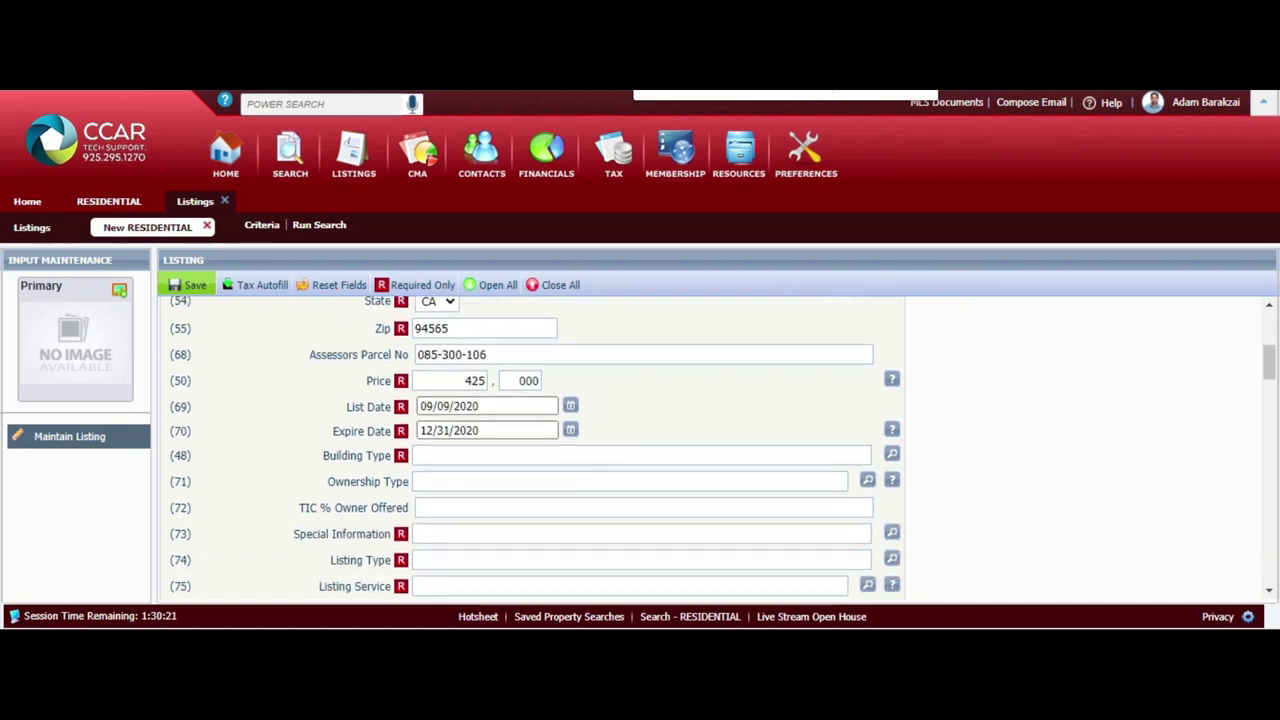
# Set Building Type to TH - Townhouse and leave Ownership Type blank
pyautogui.click(890, 456)
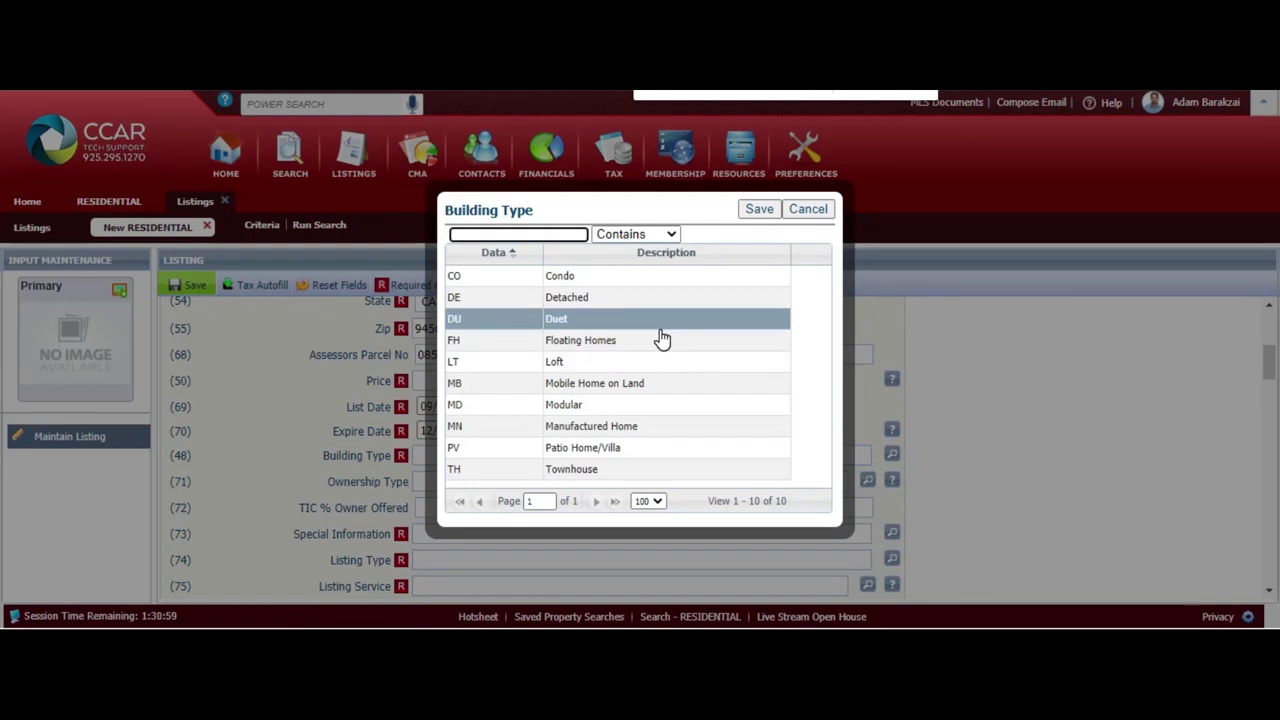
pyautogui.click(588, 478)
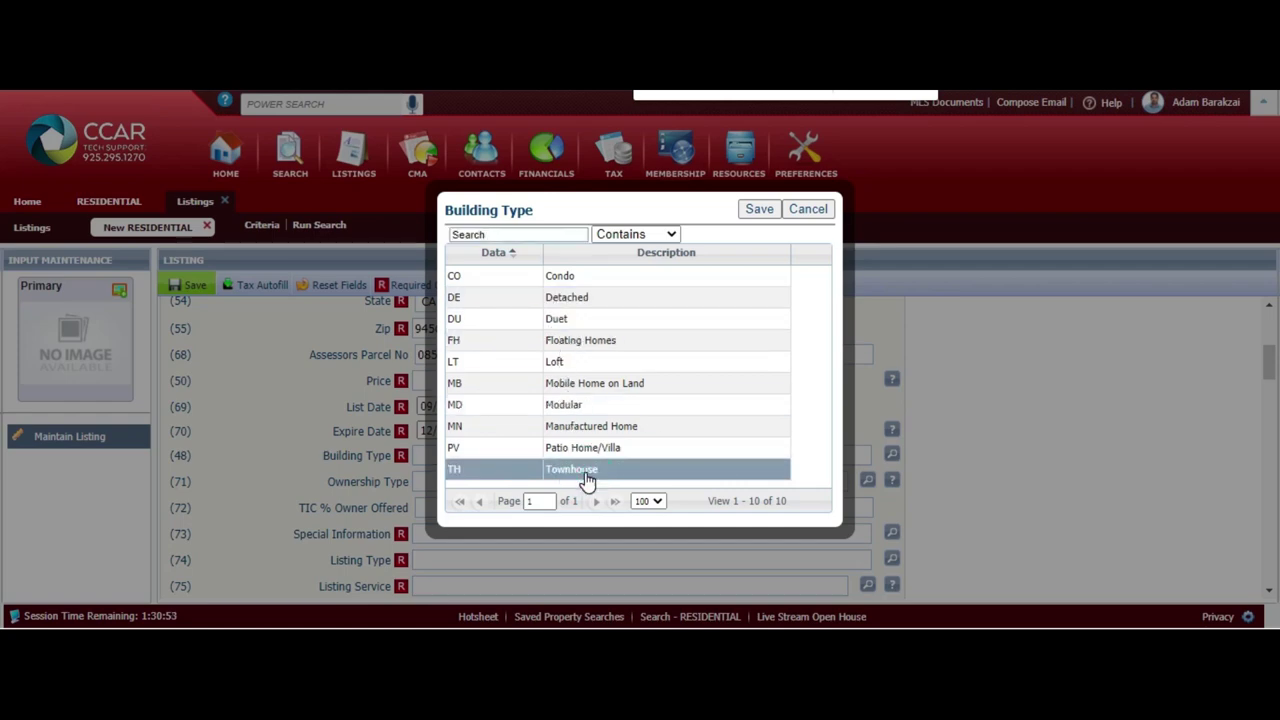
pyautogui.click(759, 211)
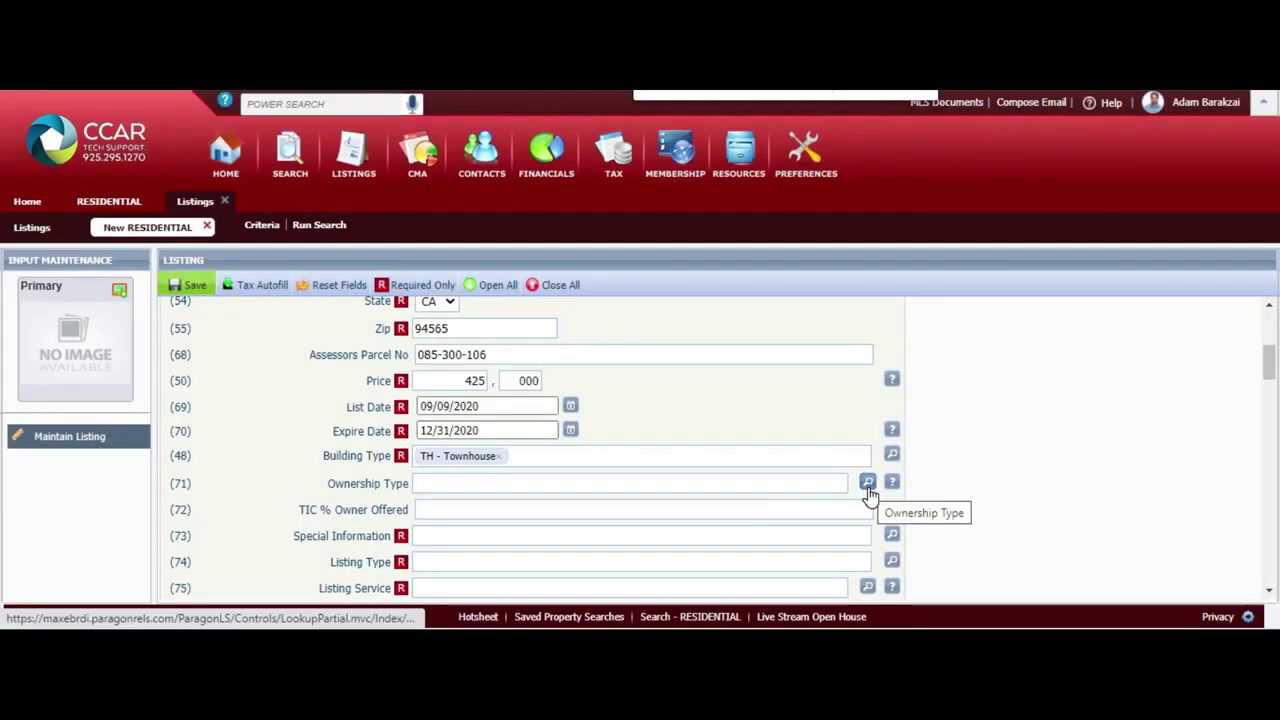
pyautogui.click(866, 486)
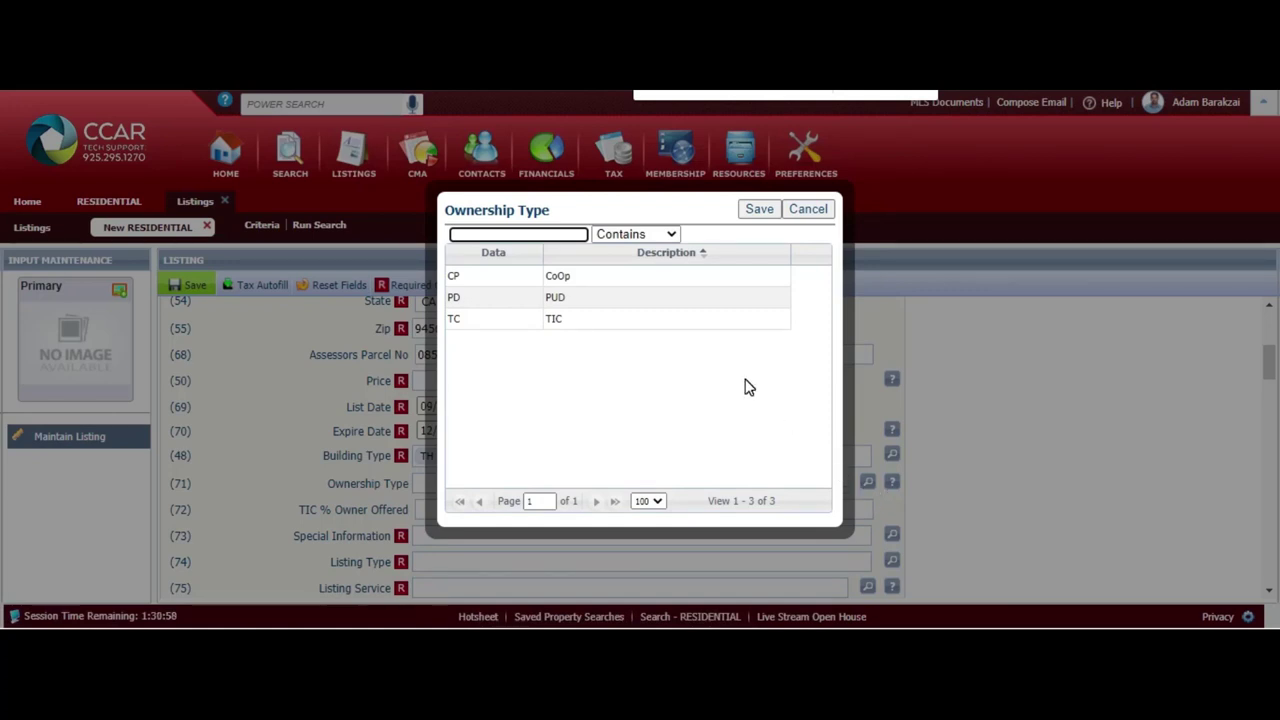
pyautogui.click(725, 320)
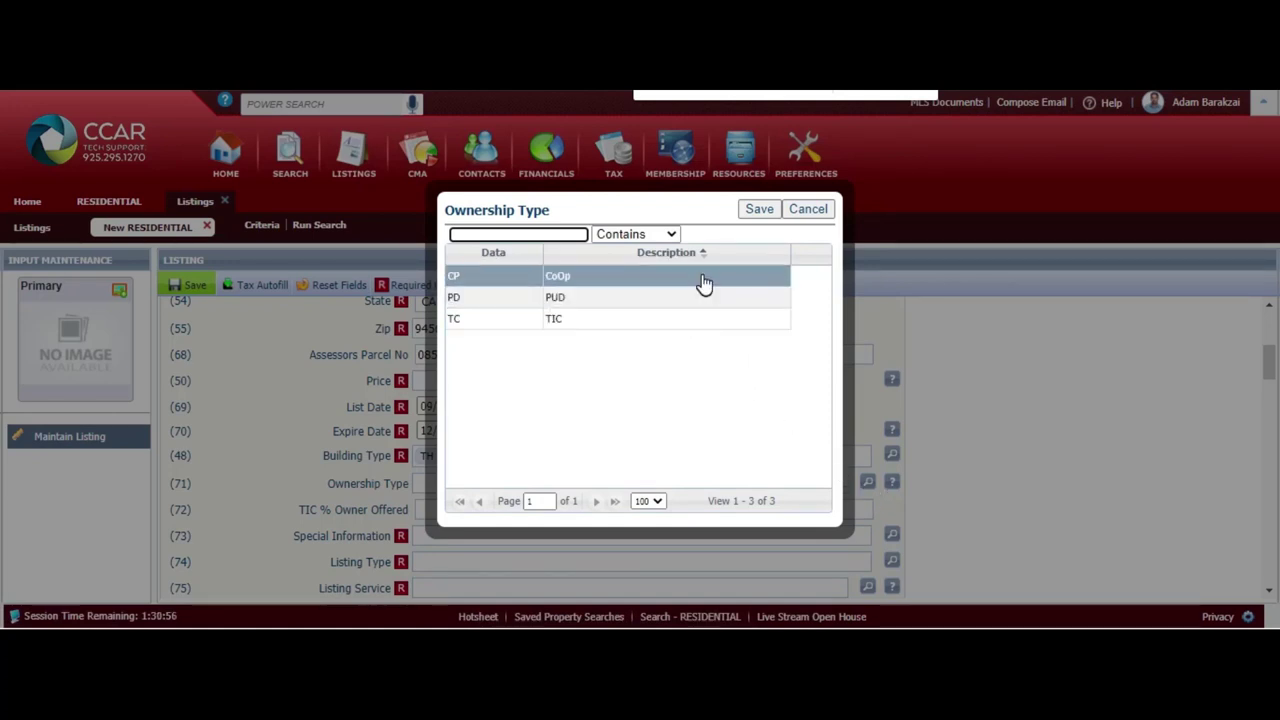
pyautogui.click(816, 215)
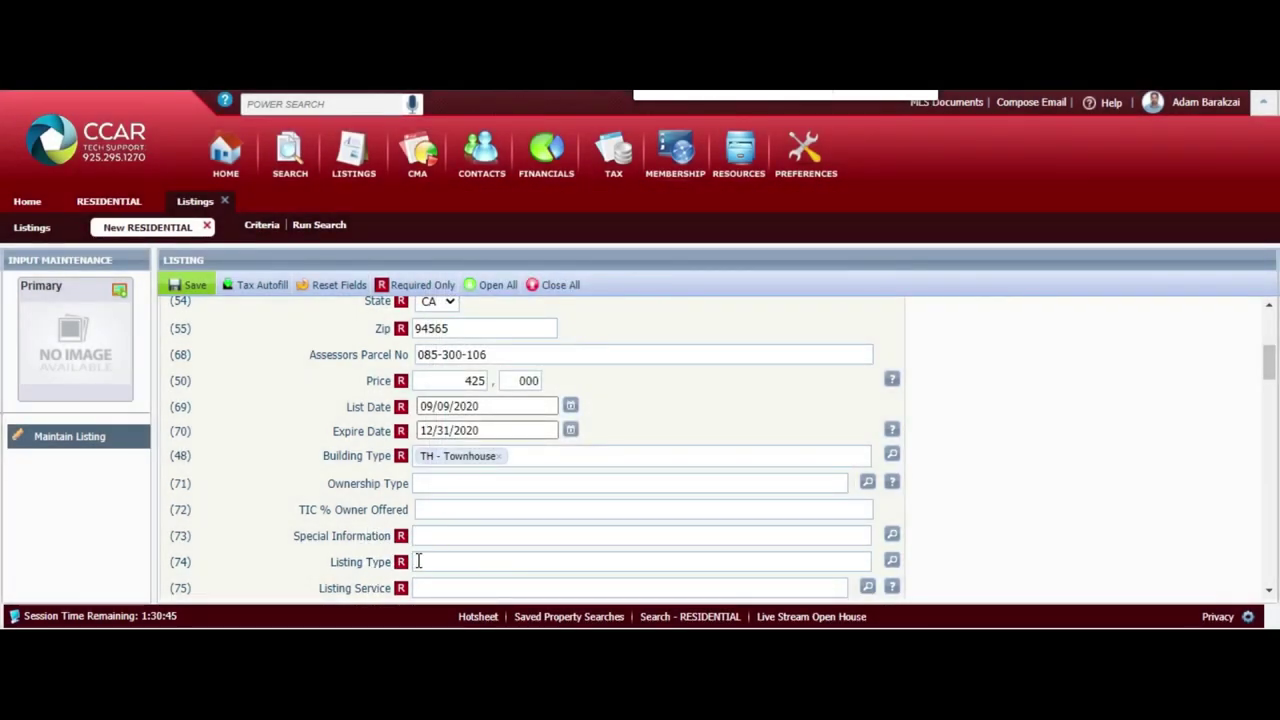
pyautogui.scroll(-3, 414, 551)
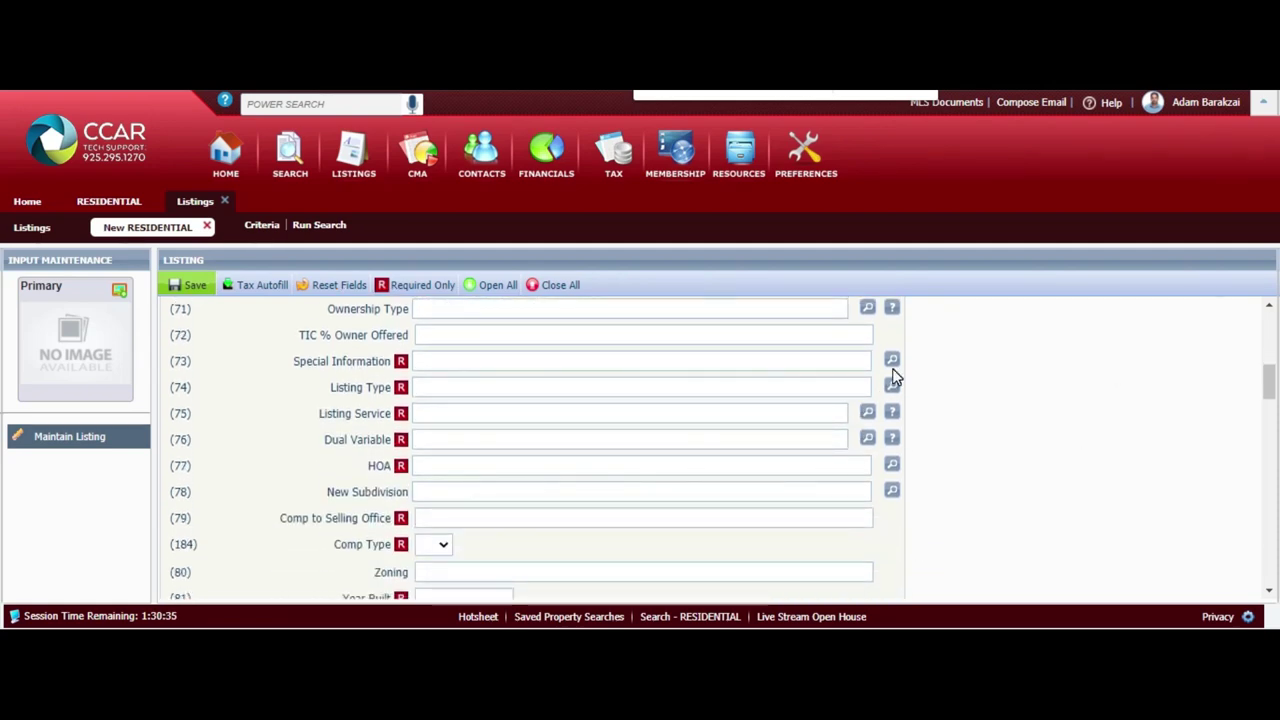
# Set Special Information to None and Listing Type to ER - Excl Right
pyautogui.click(893, 365)
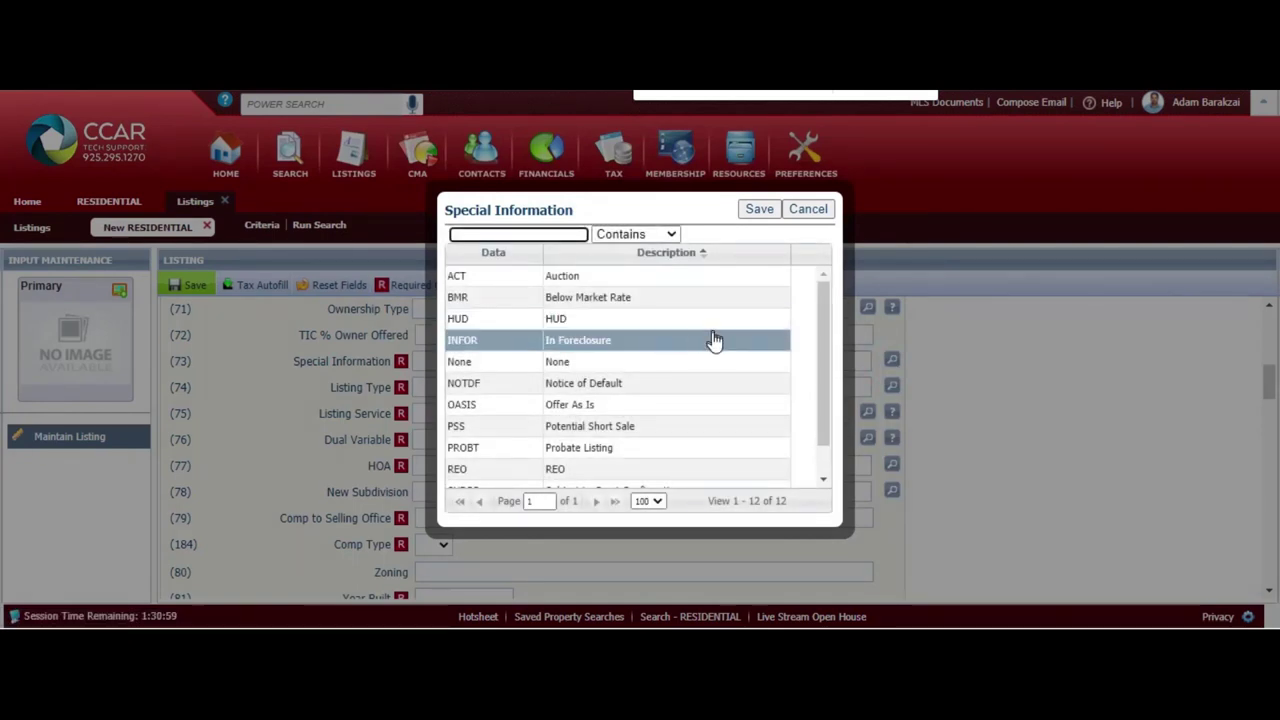
pyautogui.click(700, 366)
pyautogui.moveTo(818, 369); pyautogui.dragTo(819, 430)
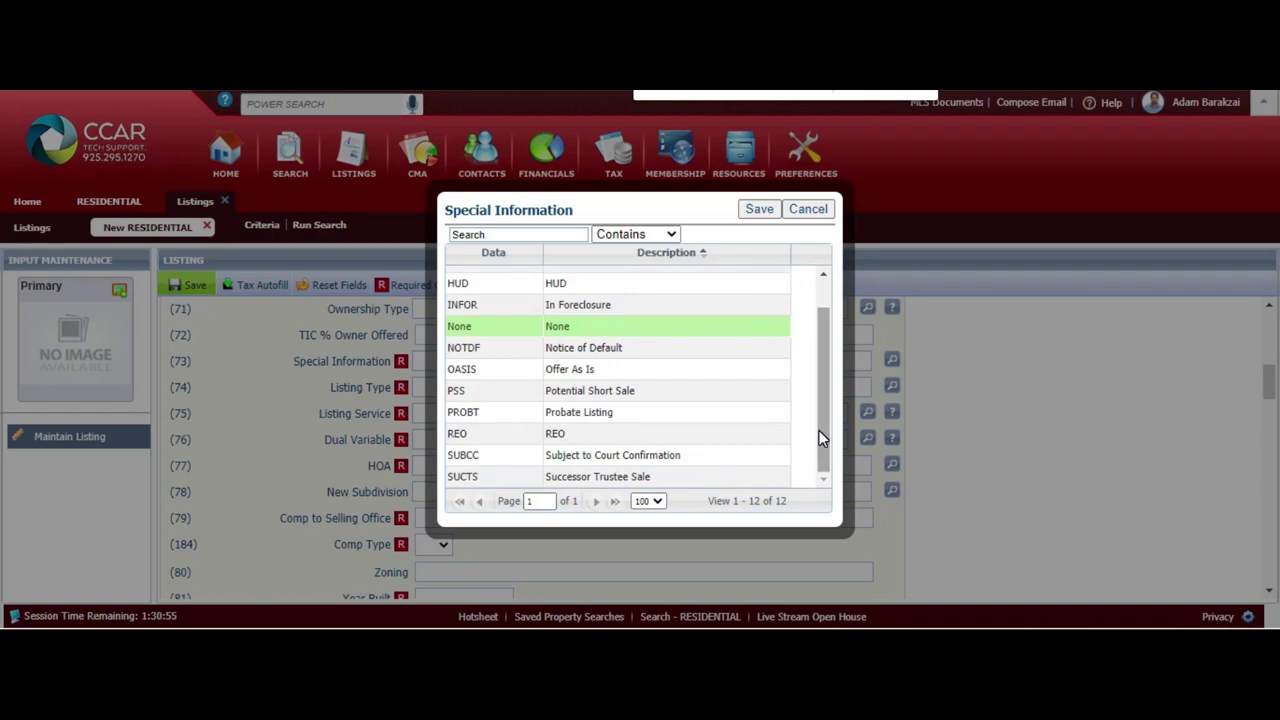
pyautogui.click(753, 210)
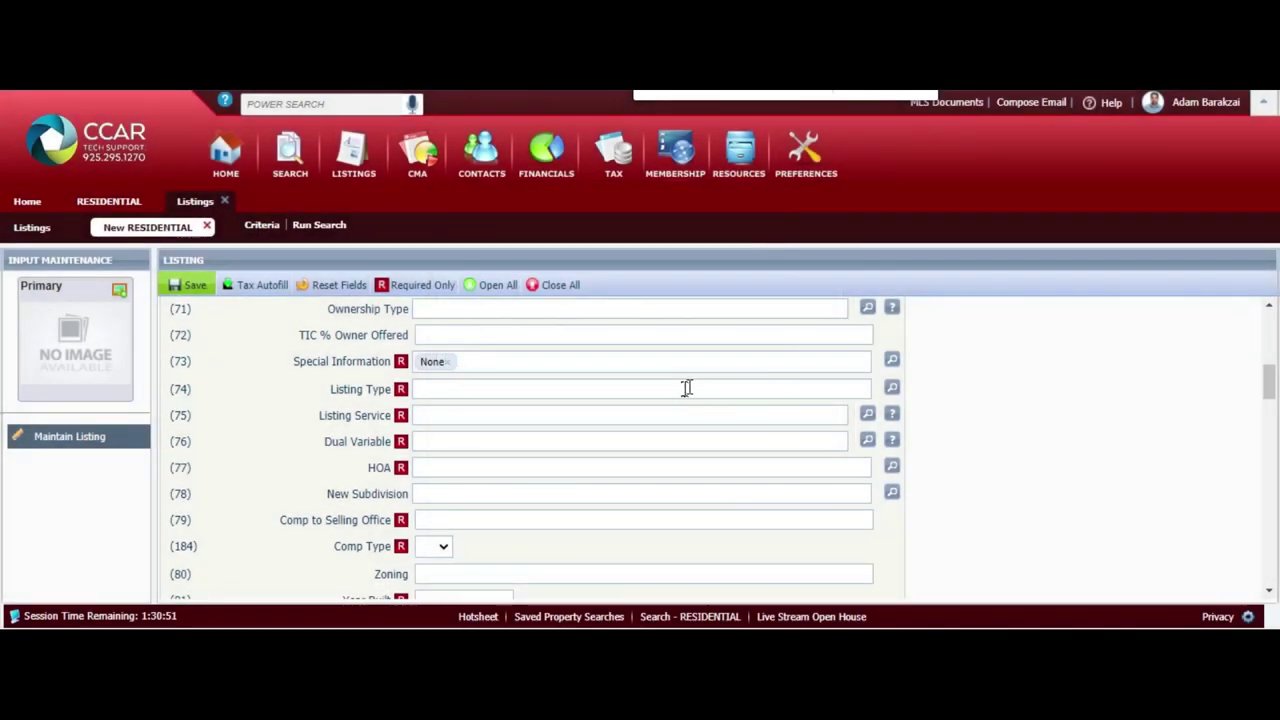
pyautogui.click(890, 390)
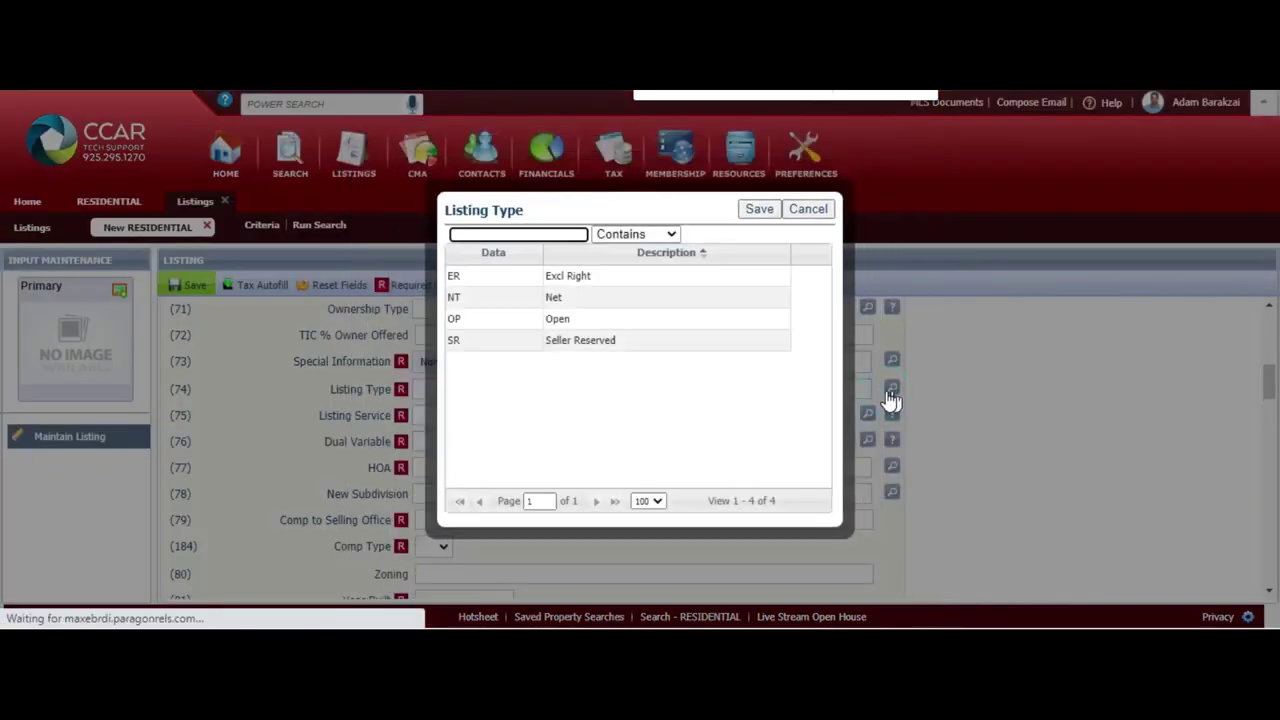
pyautogui.click(678, 279)
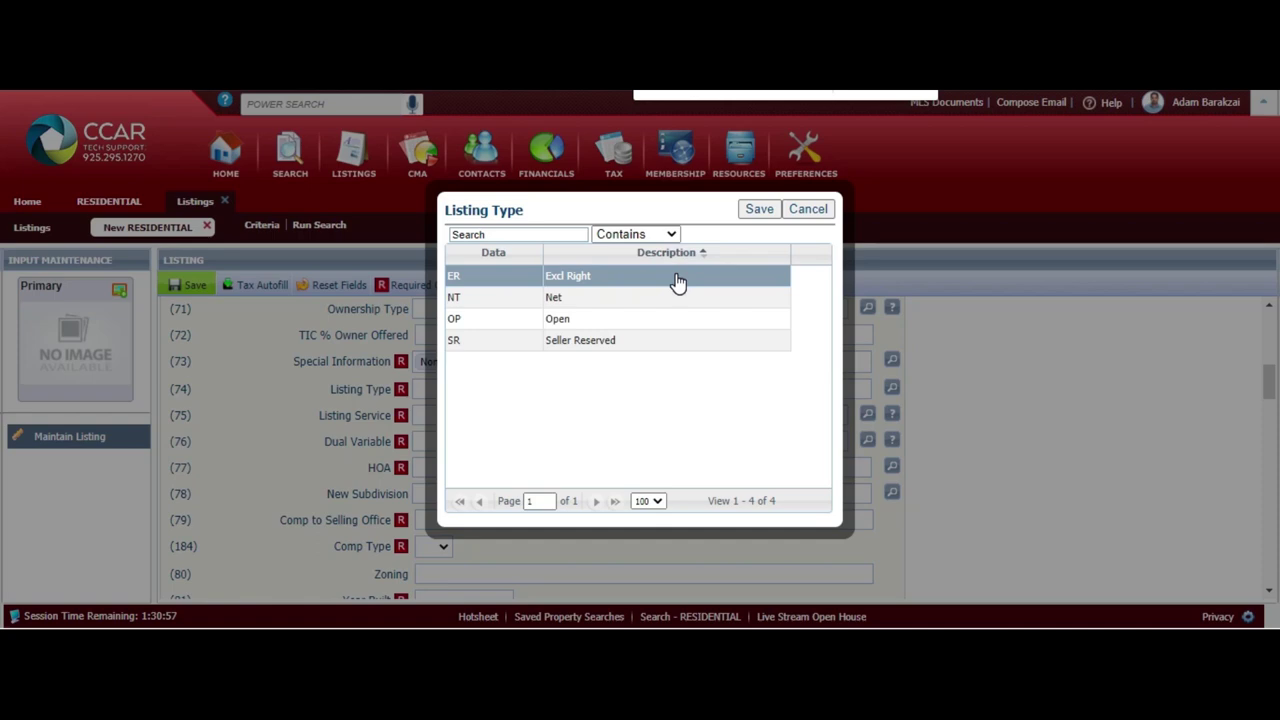
pyautogui.click(759, 209)
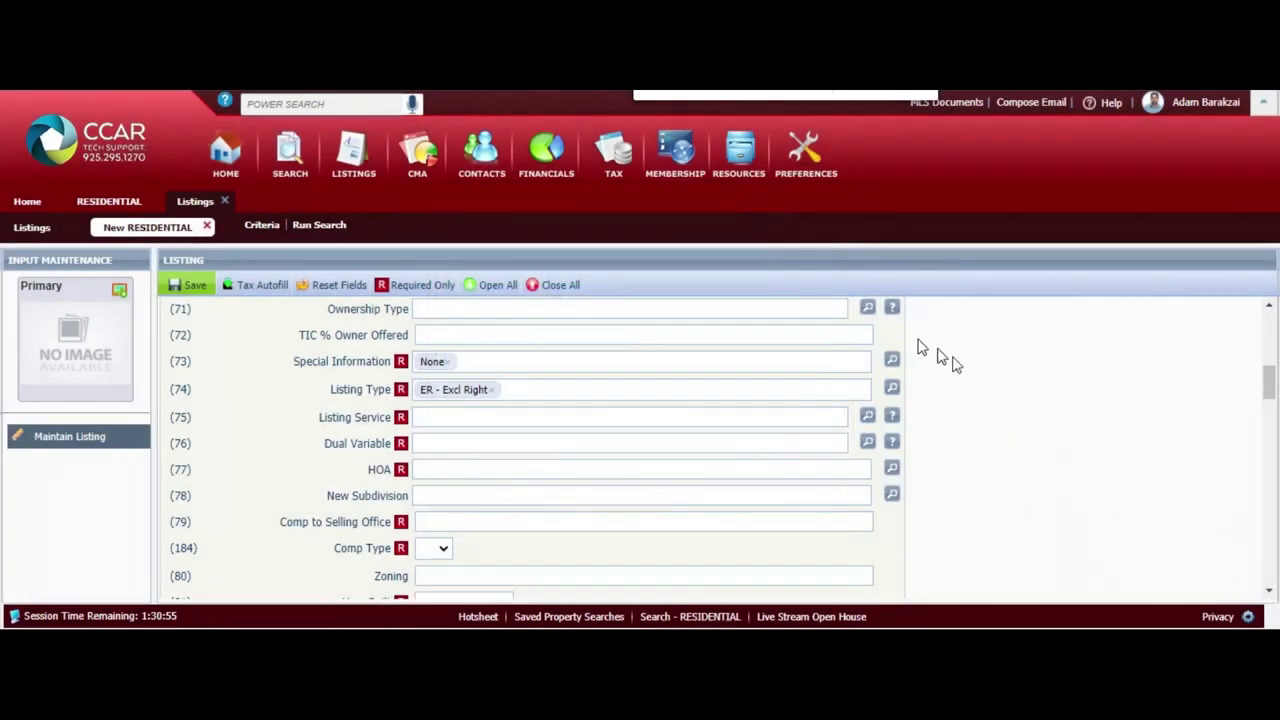
# Set Listing Service to F - Full Service and Dual Variable to N - No
pyautogui.click(868, 416)
pyautogui.click(688, 319)
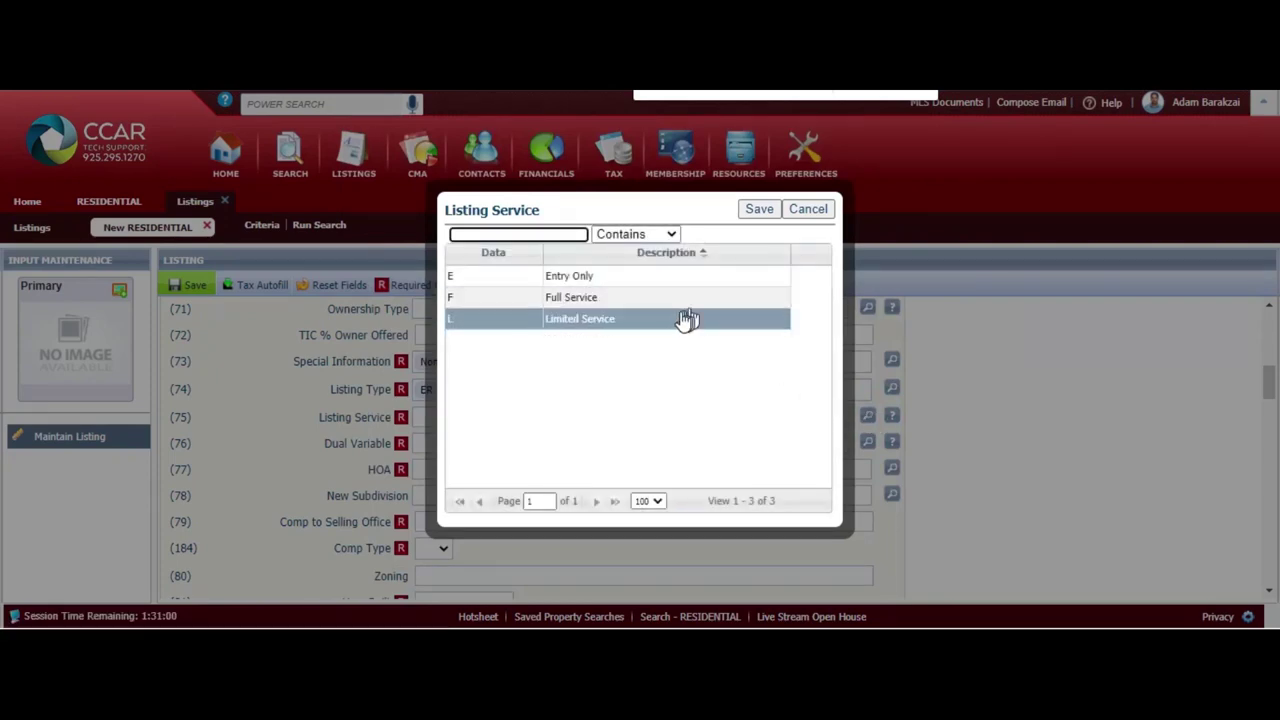
pyautogui.click(658, 300)
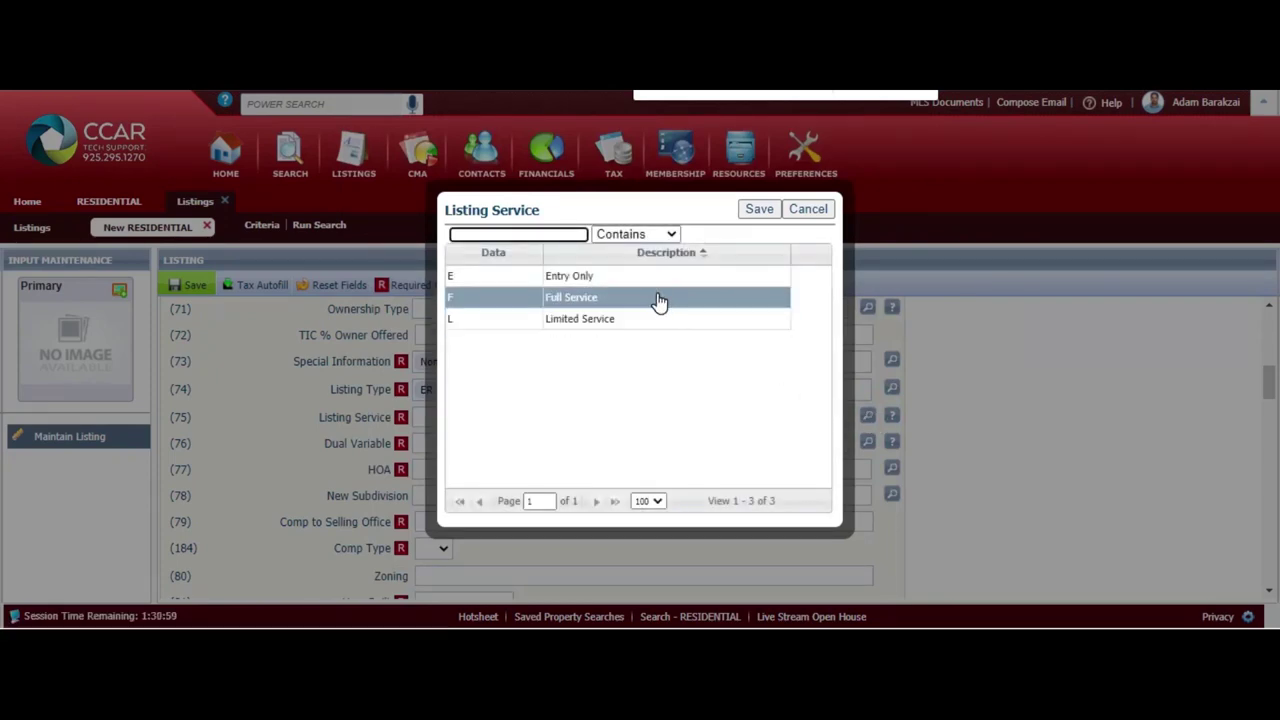
pyautogui.click(768, 212)
pyautogui.click(868, 443)
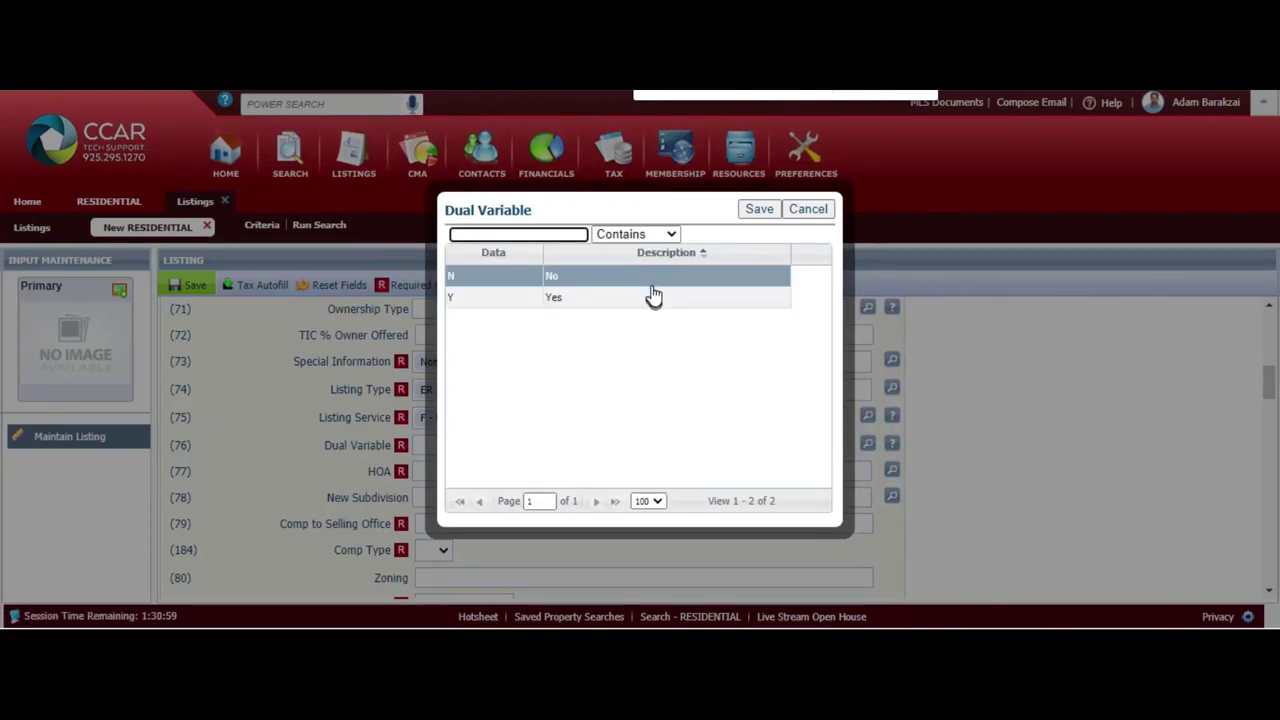
pyautogui.click(650, 284)
pyautogui.click(672, 288)
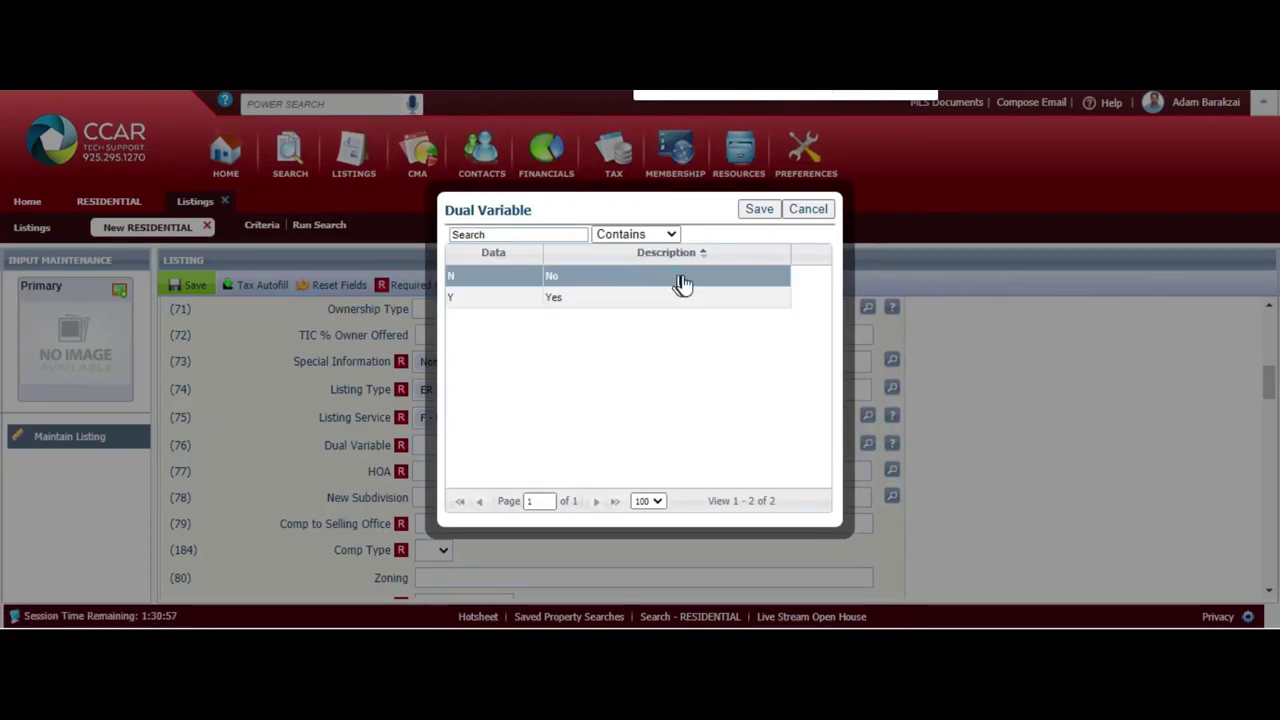
pyautogui.click(765, 210)
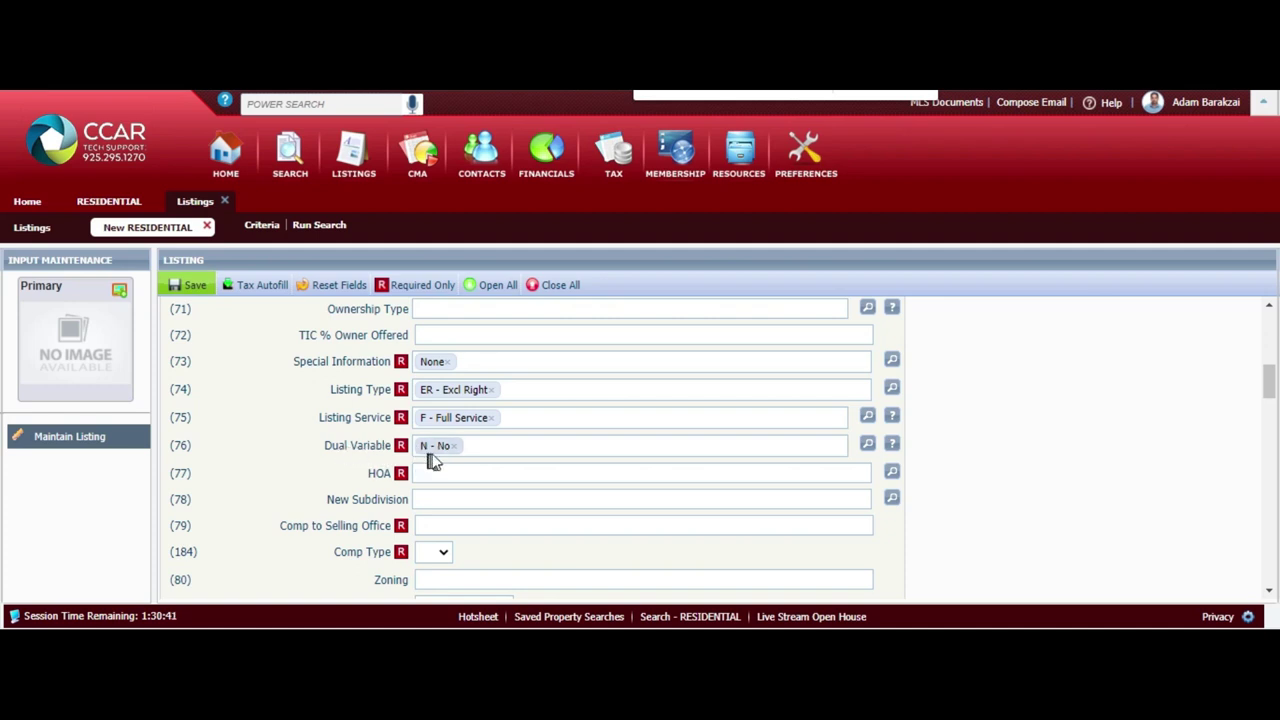
# Set HOA to Y - Yes
pyautogui.click(461, 473)
pyautogui.click(892, 472)
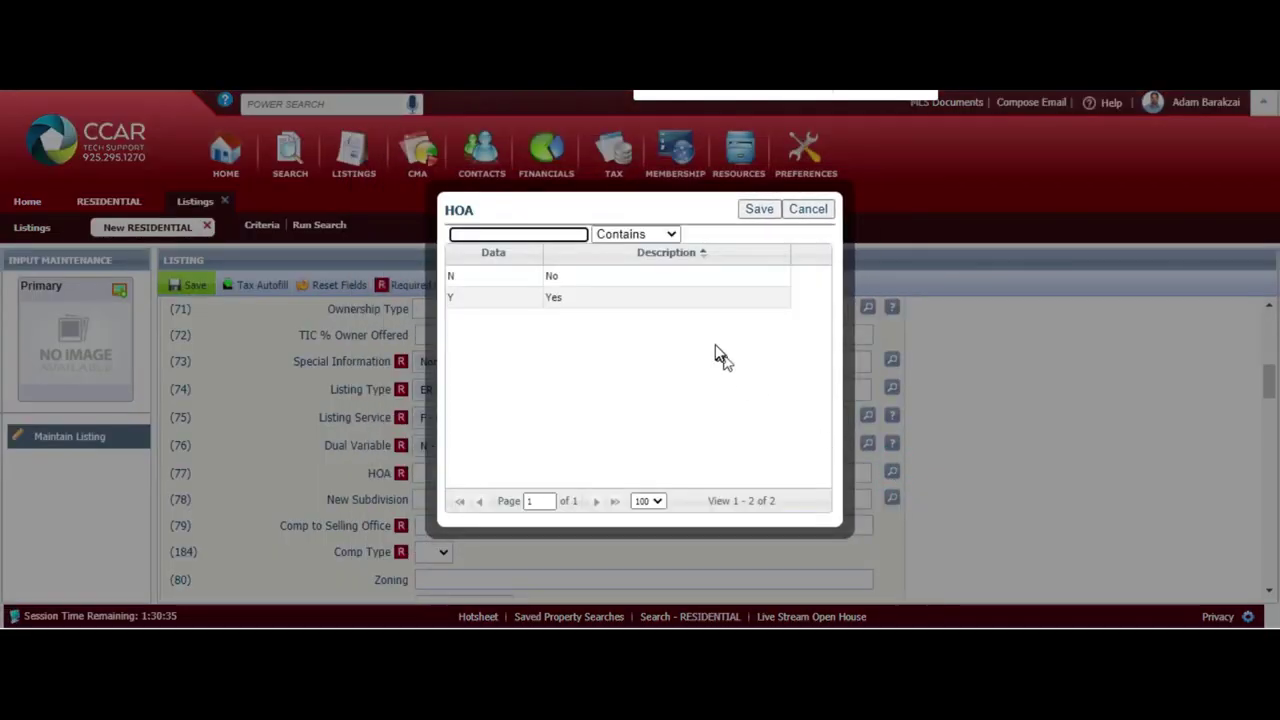
pyautogui.click(703, 307)
pyautogui.click(757, 210)
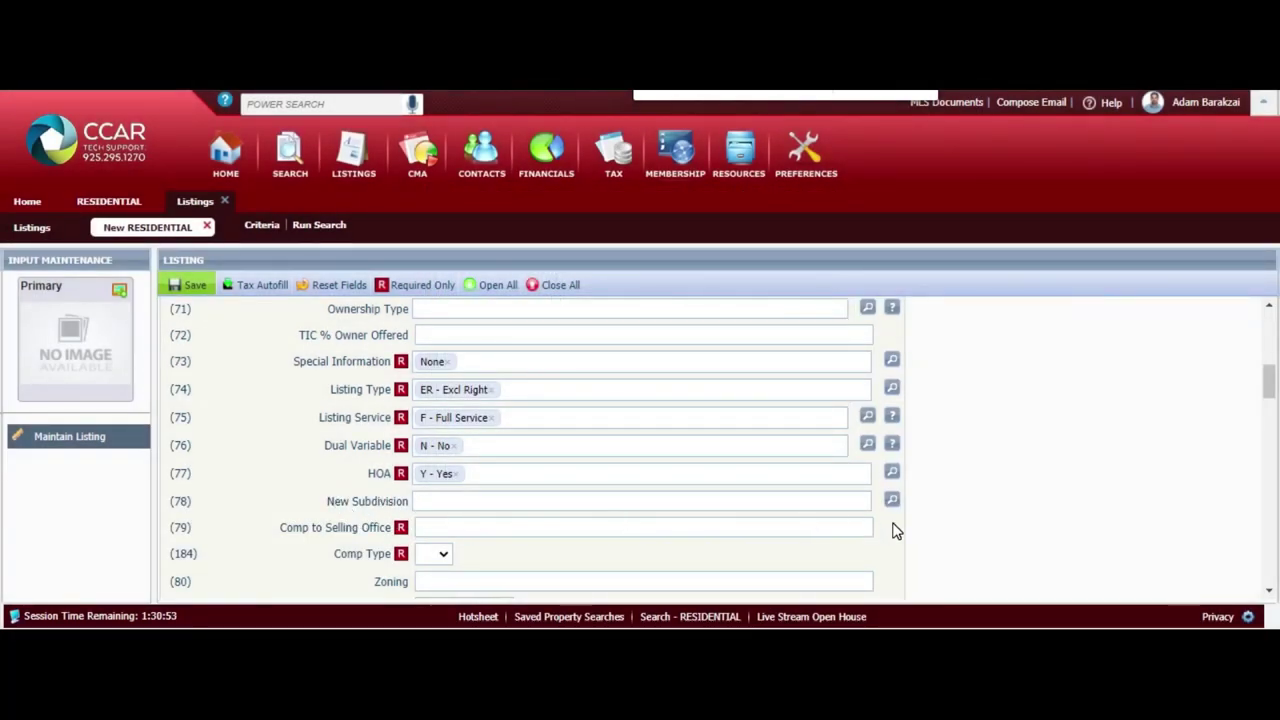
pyautogui.click(801, 502)
# Set New Subdivision to No, Comp to Selling Office 2.5 with Comp Type %, Year Built 1983
pyautogui.write('no')
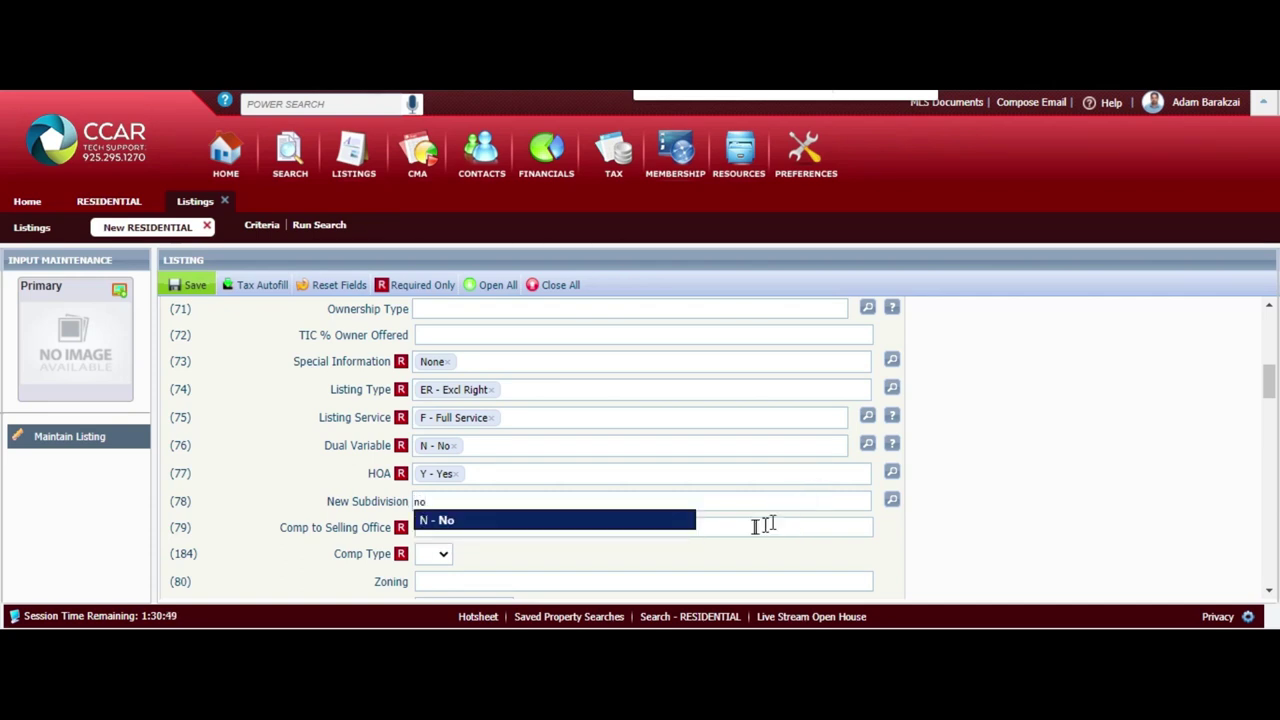
pyautogui.click(686, 521)
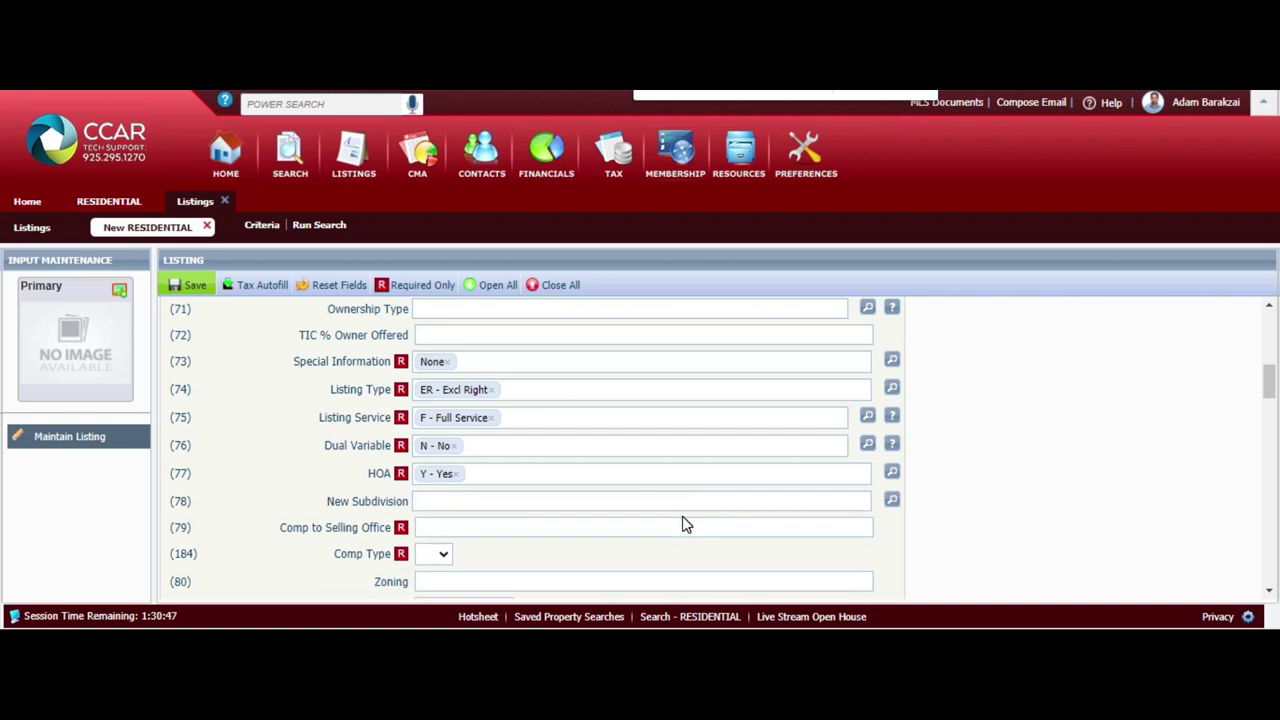
pyautogui.click(630, 528)
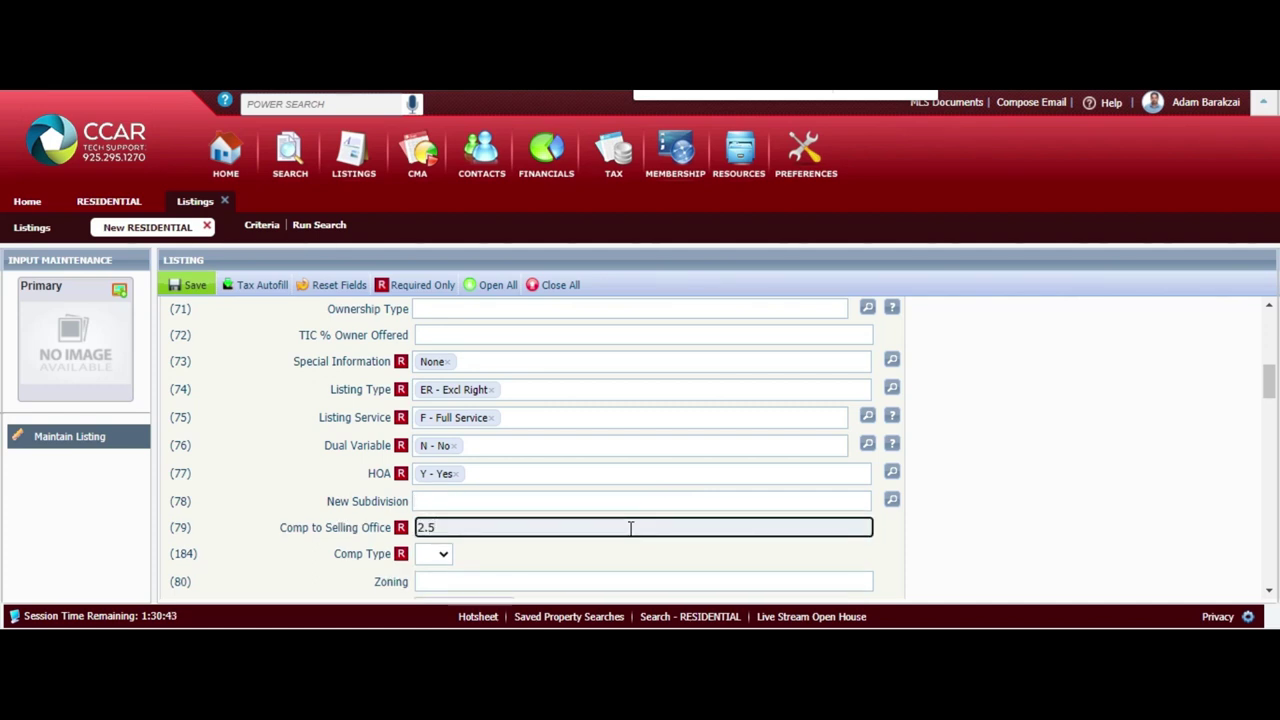
pyautogui.press('Tab')
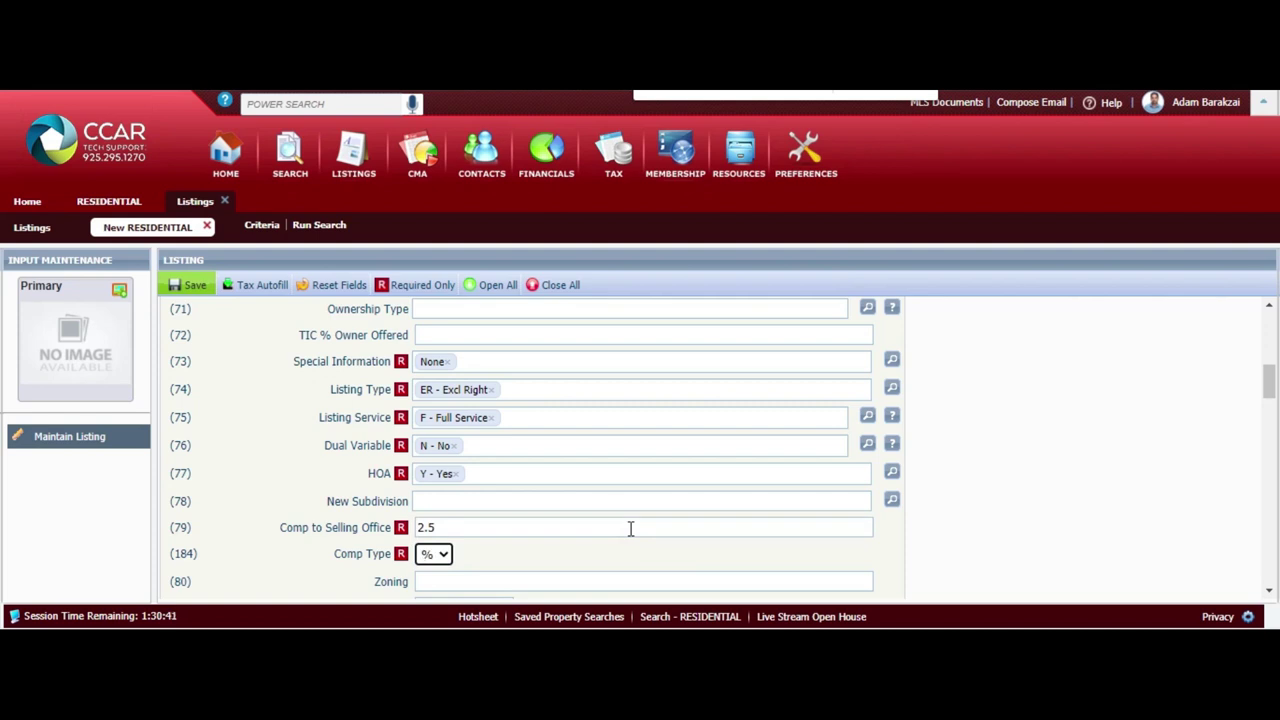
pyautogui.scroll(-1, 630, 528)
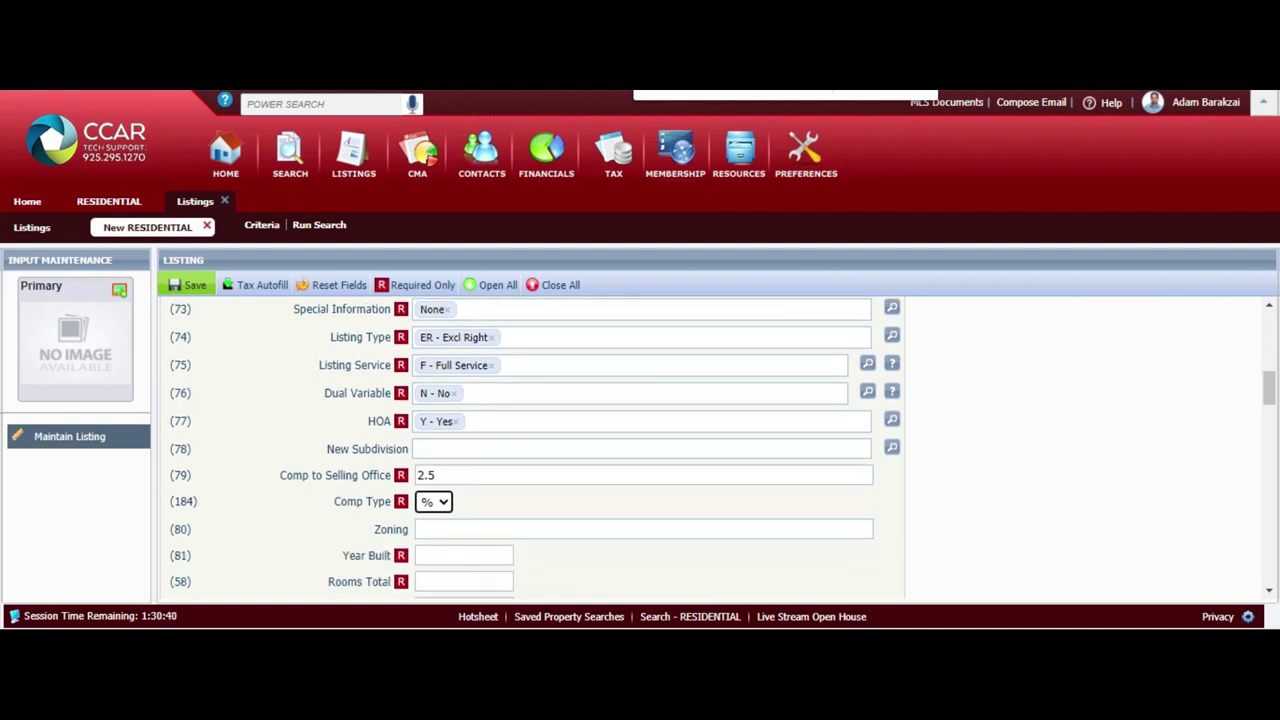
pyautogui.click(528, 526)
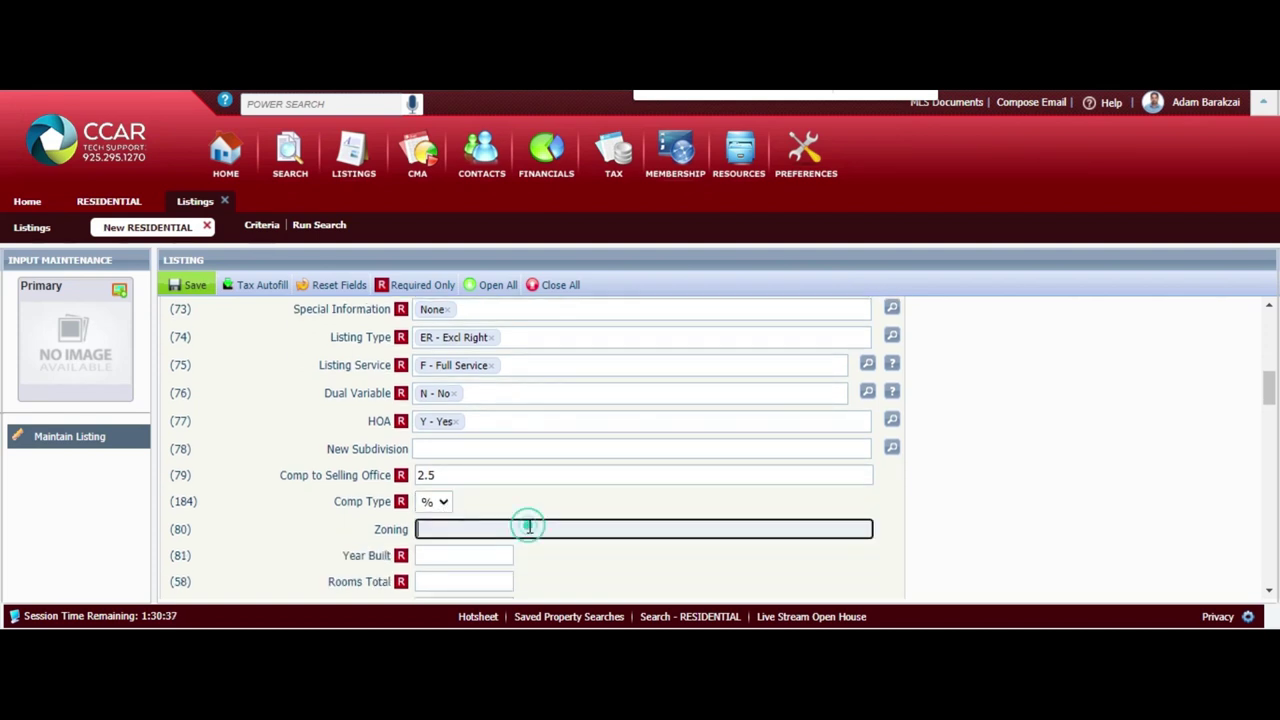
pyautogui.press('Tab')
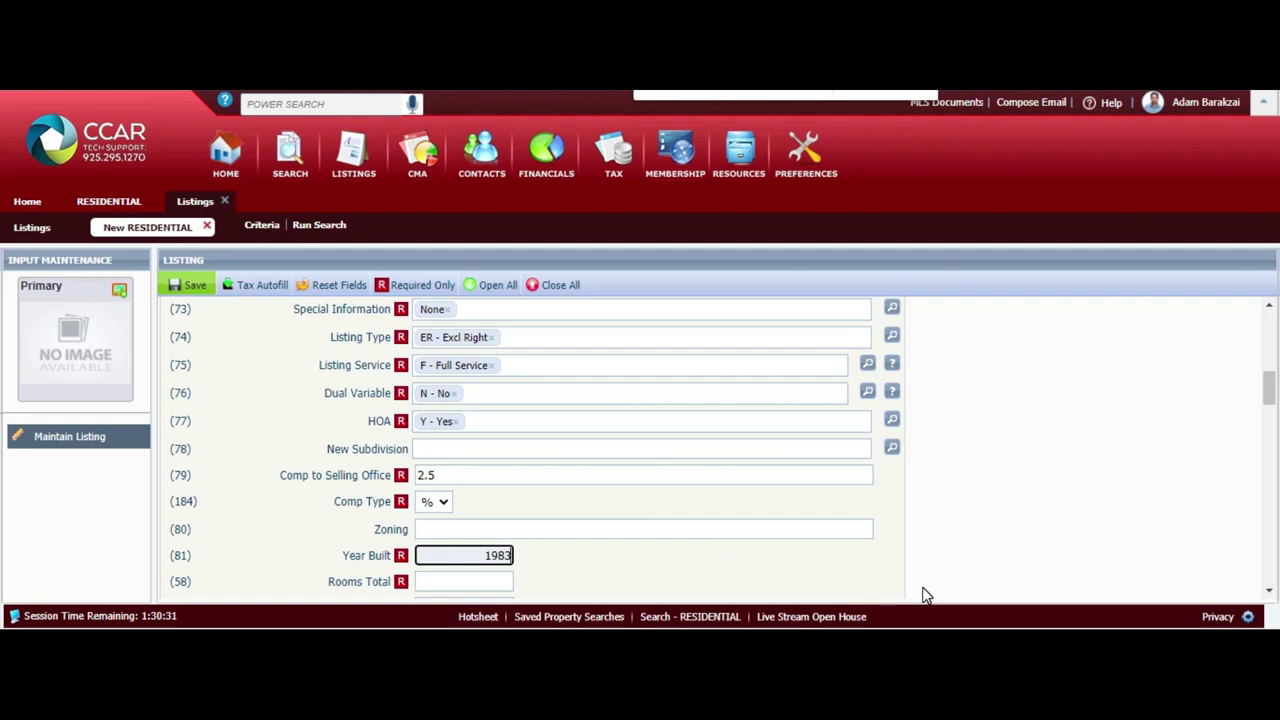
pyautogui.moveTo(975, 610)
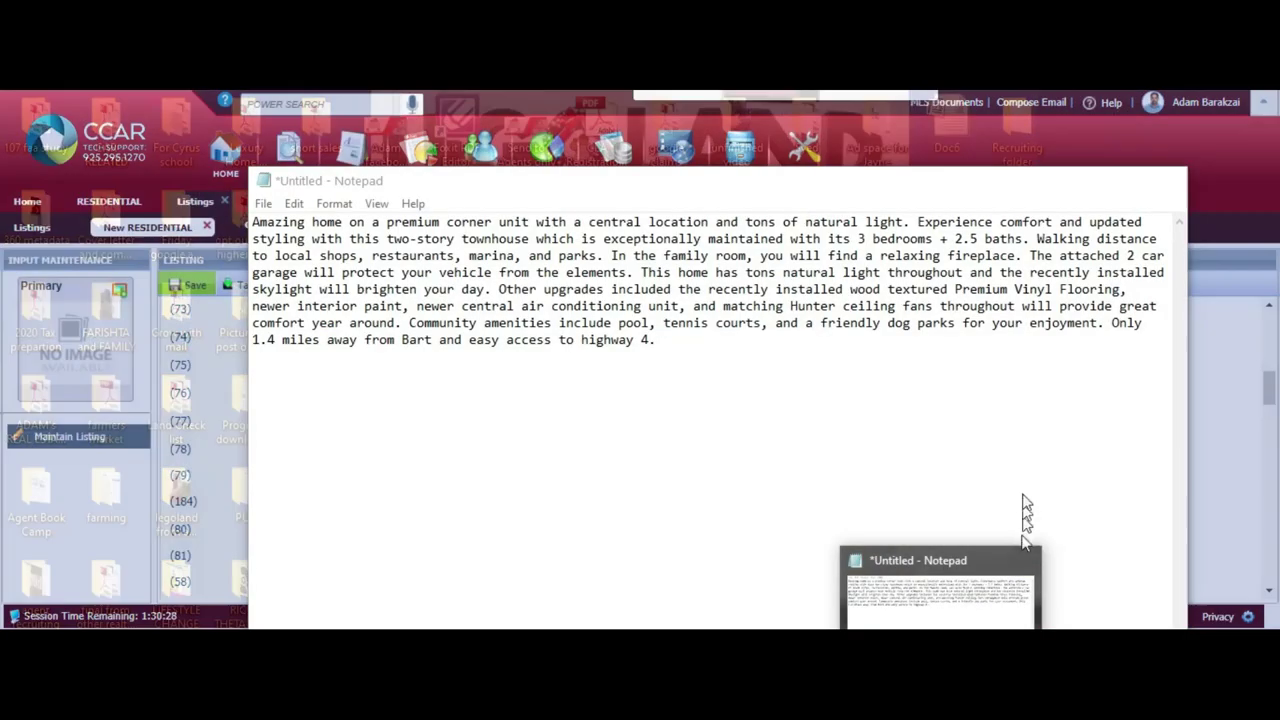
pyautogui.click(1022, 478)
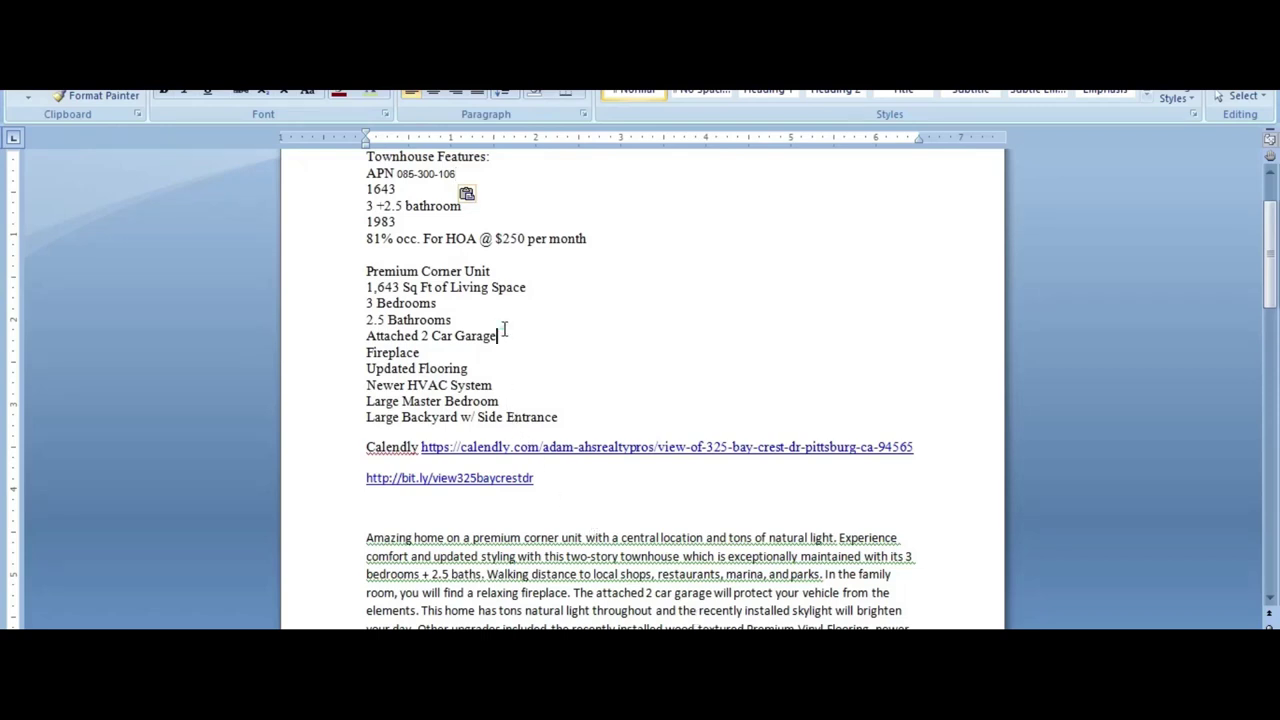
pyautogui.scroll(2, 503, 330)
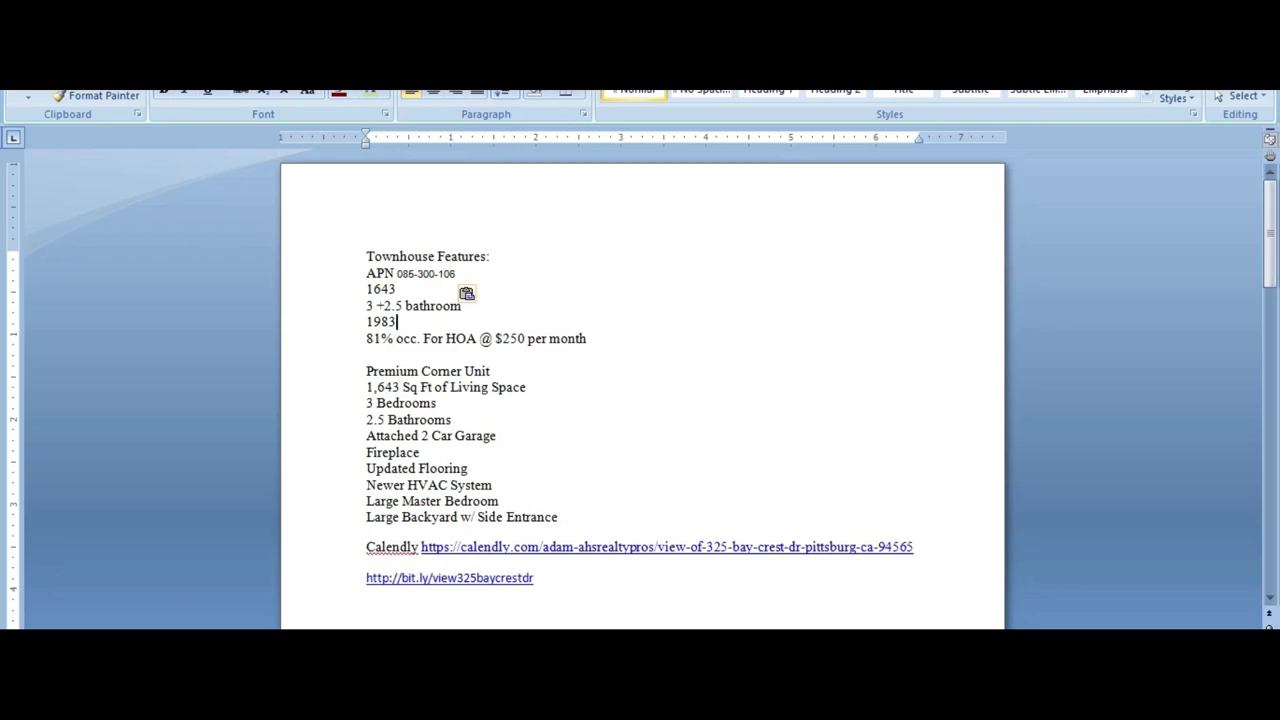
pyautogui.hotkey('alt', 'Tab')
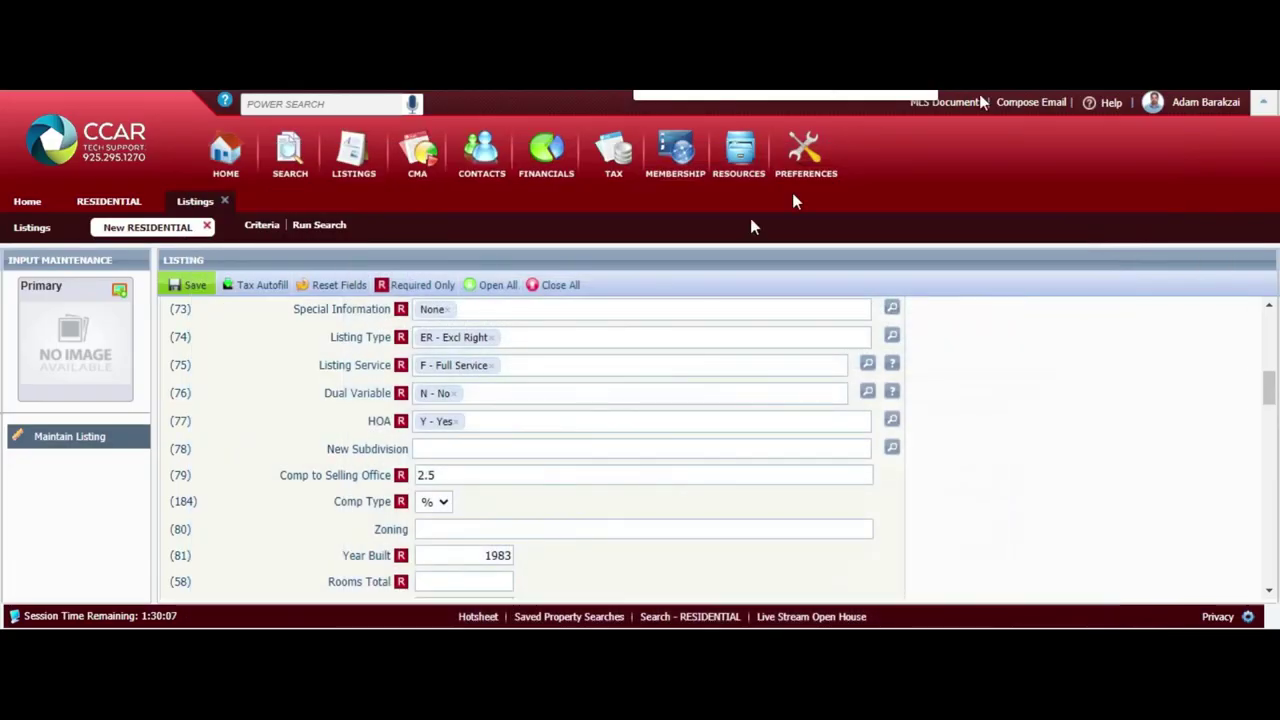
# Enter 7 rooms, 3 bedrooms, 2 baths, 1 partial bath, 1 fireplace, 2 garage spaces, 1643 sq ft
pyautogui.scroll(-3, 592, 445)
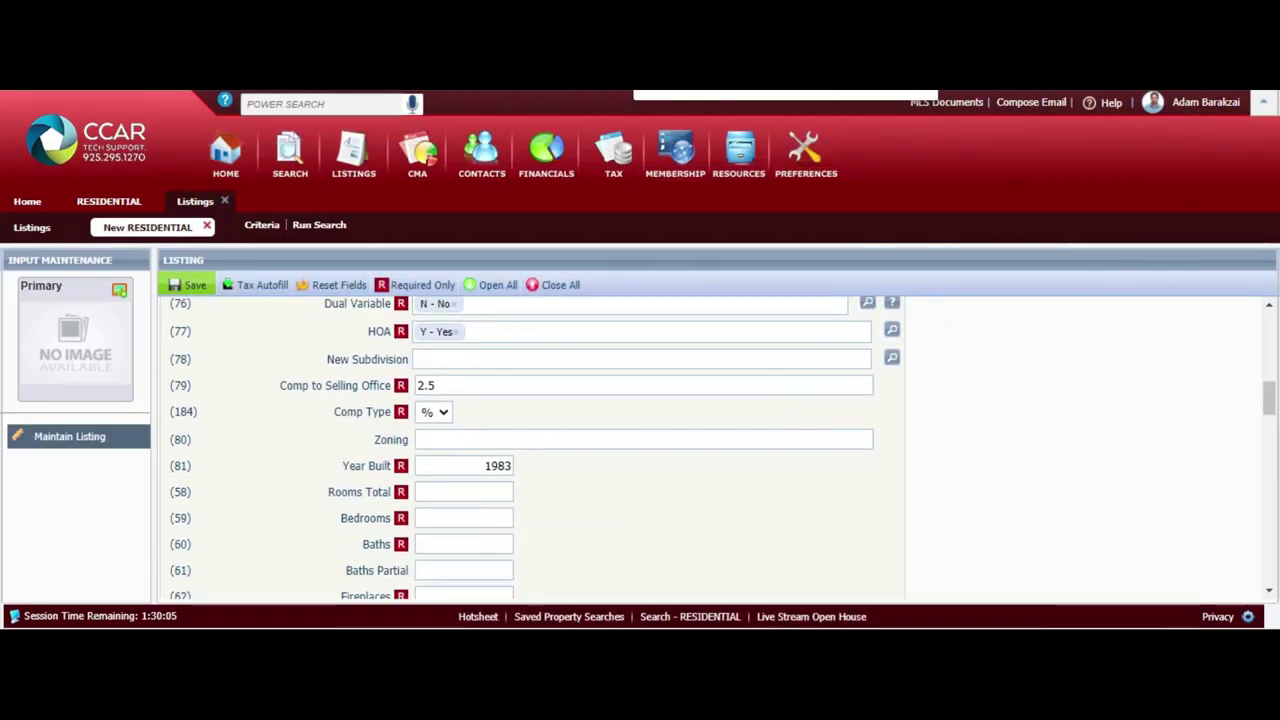
pyautogui.click(496, 491)
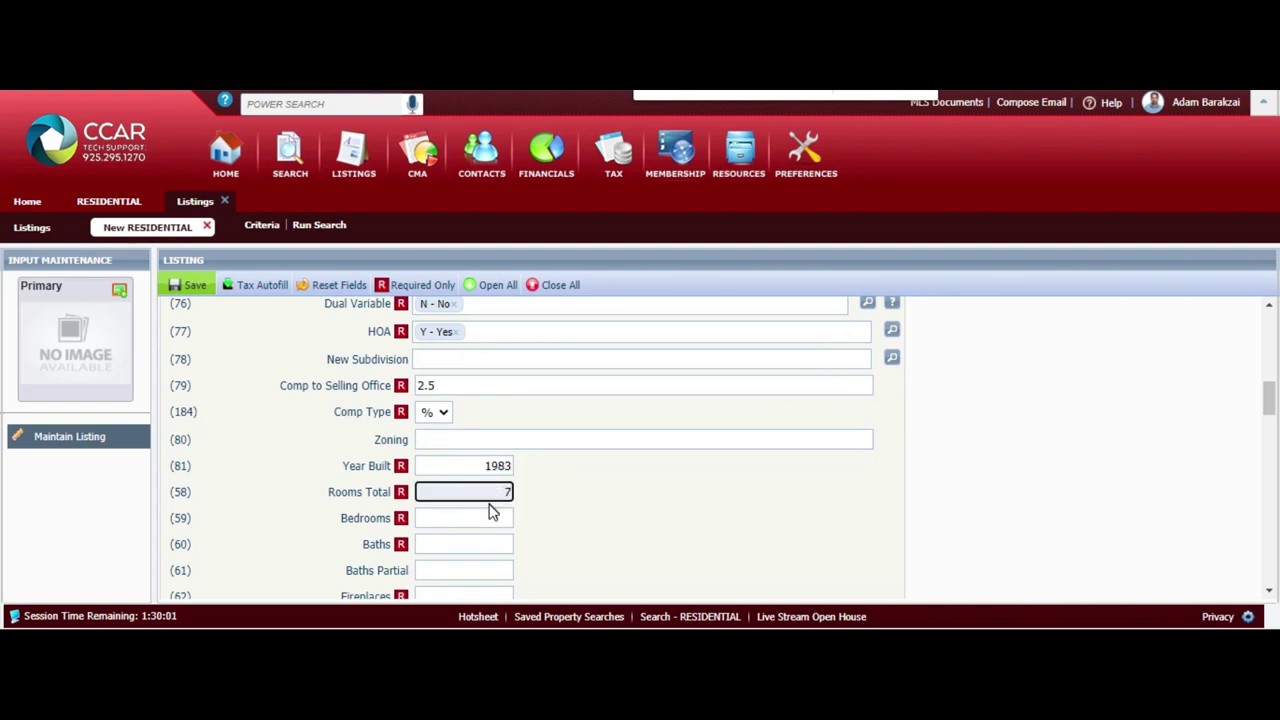
pyautogui.click(478, 517)
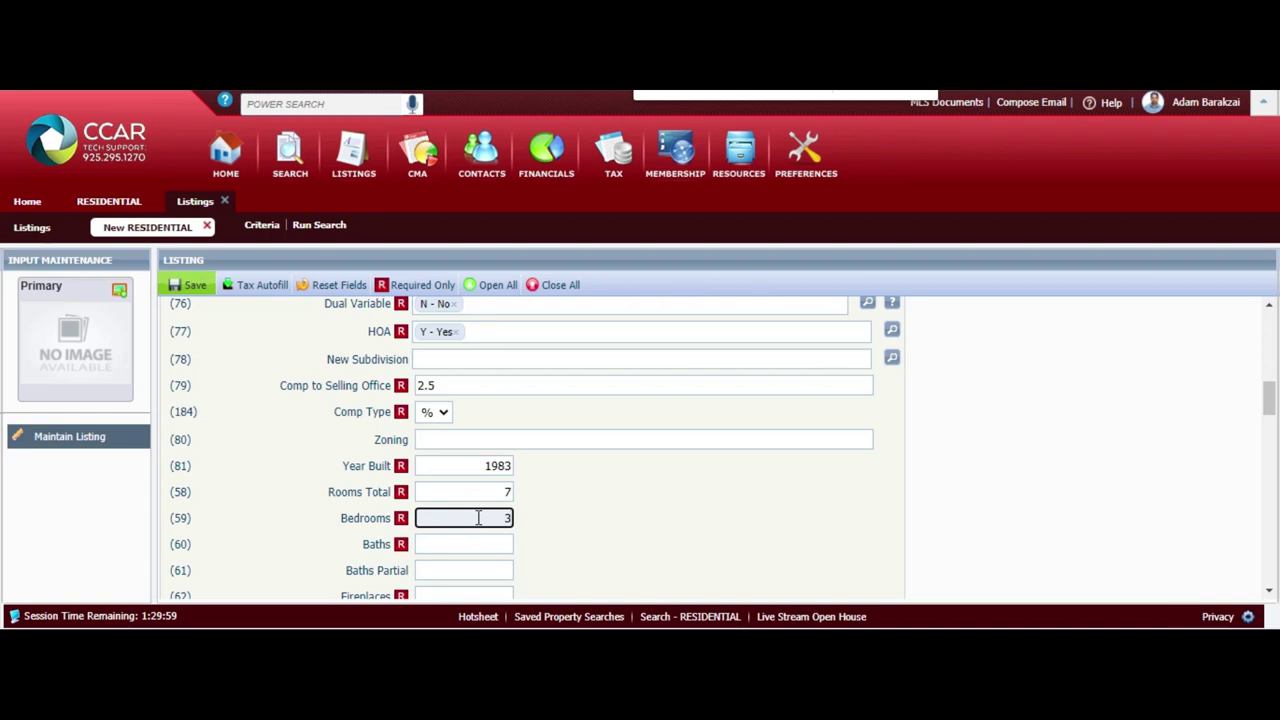
pyautogui.press('Tab')
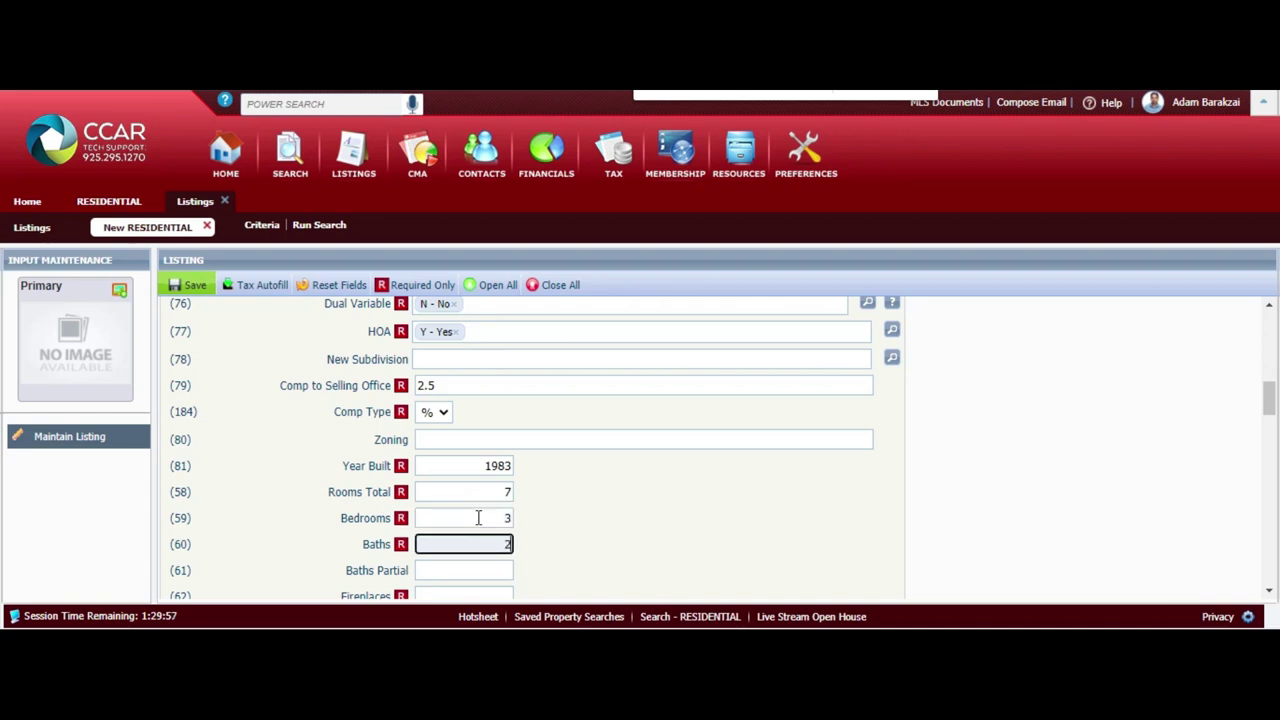
pyautogui.press('Tab')
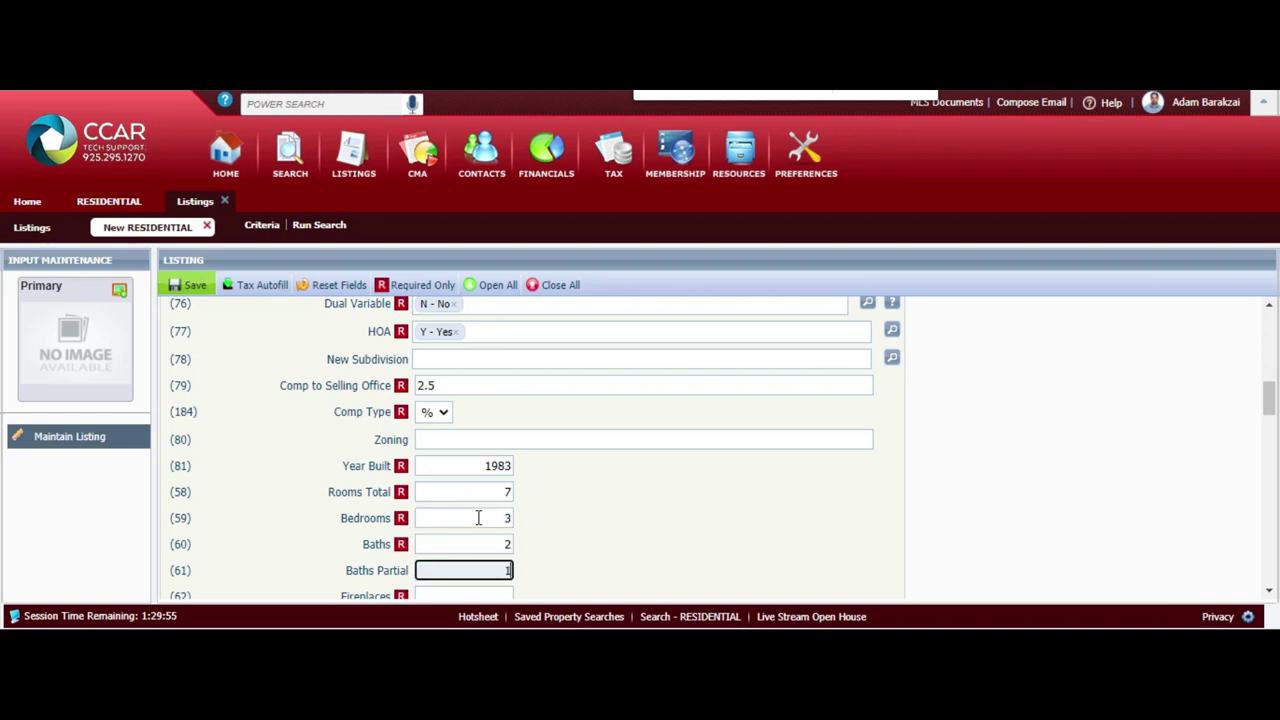
pyautogui.press('Tab')
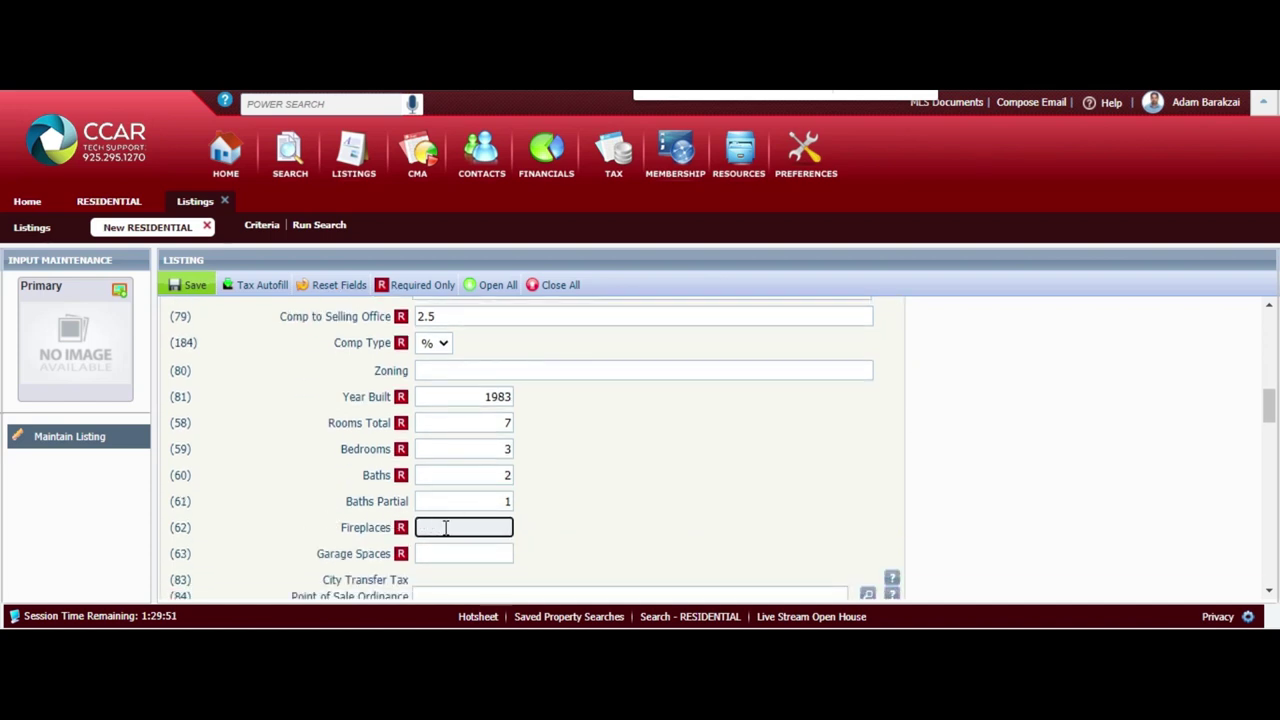
pyautogui.press('Tab')
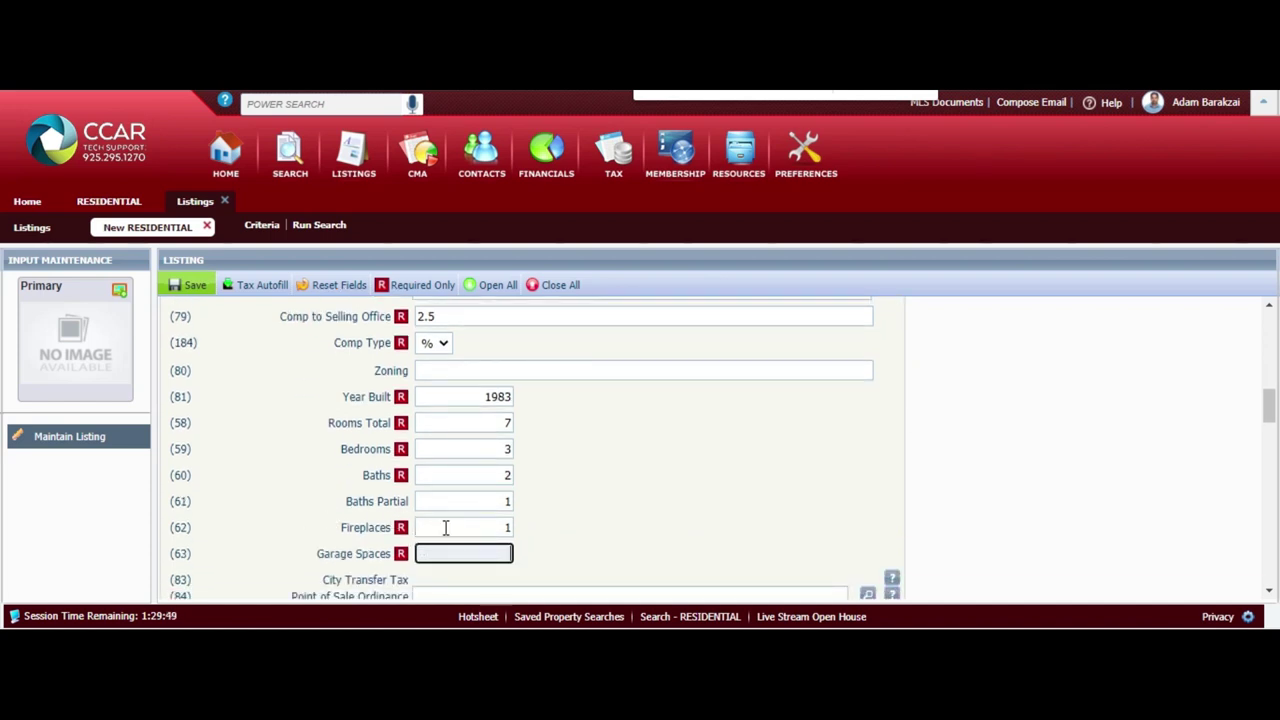
pyautogui.scroll(-3, 583, 448)
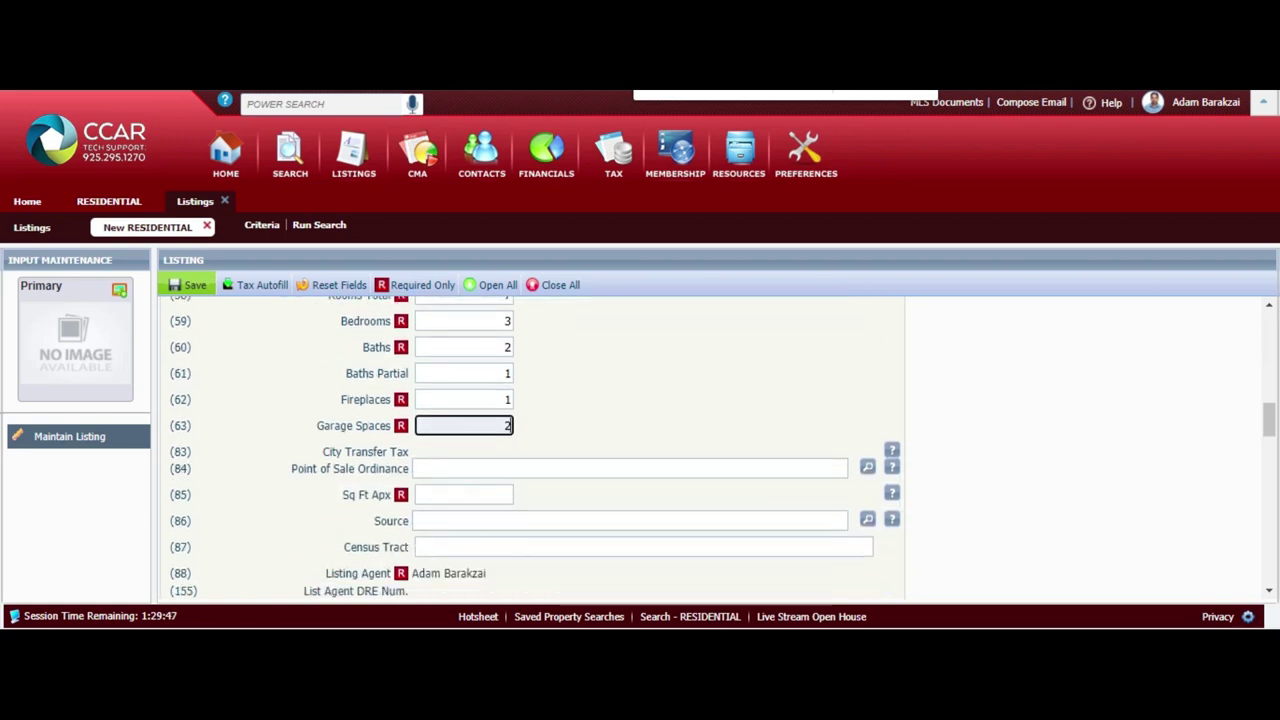
pyautogui.click(495, 495)
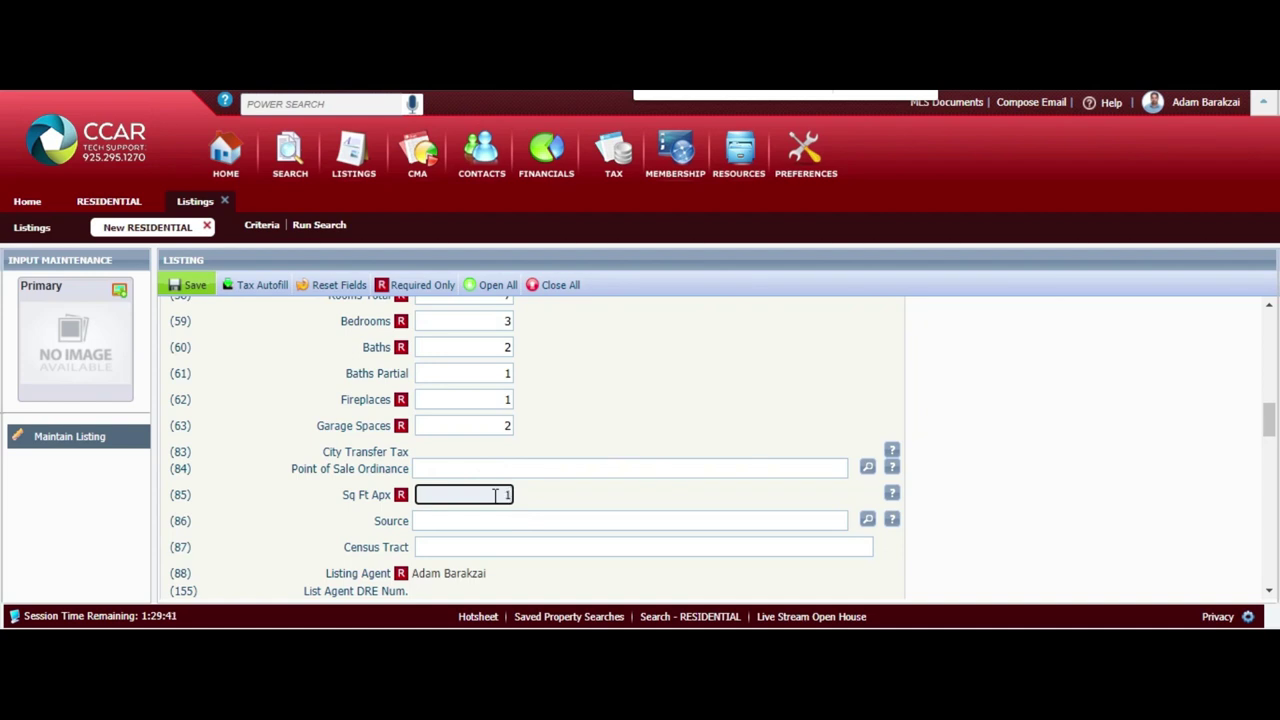
pyautogui.write('1643')
pyautogui.scroll(-2, 497, 495)
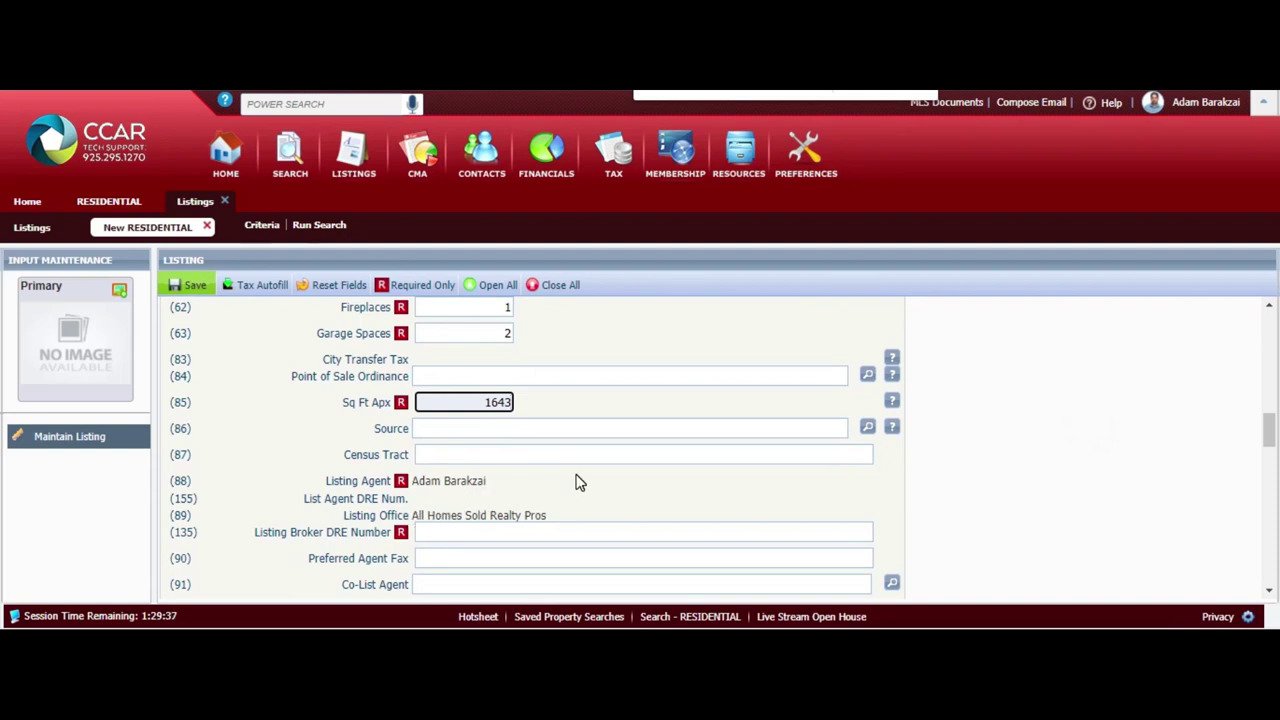
pyautogui.click(505, 532)
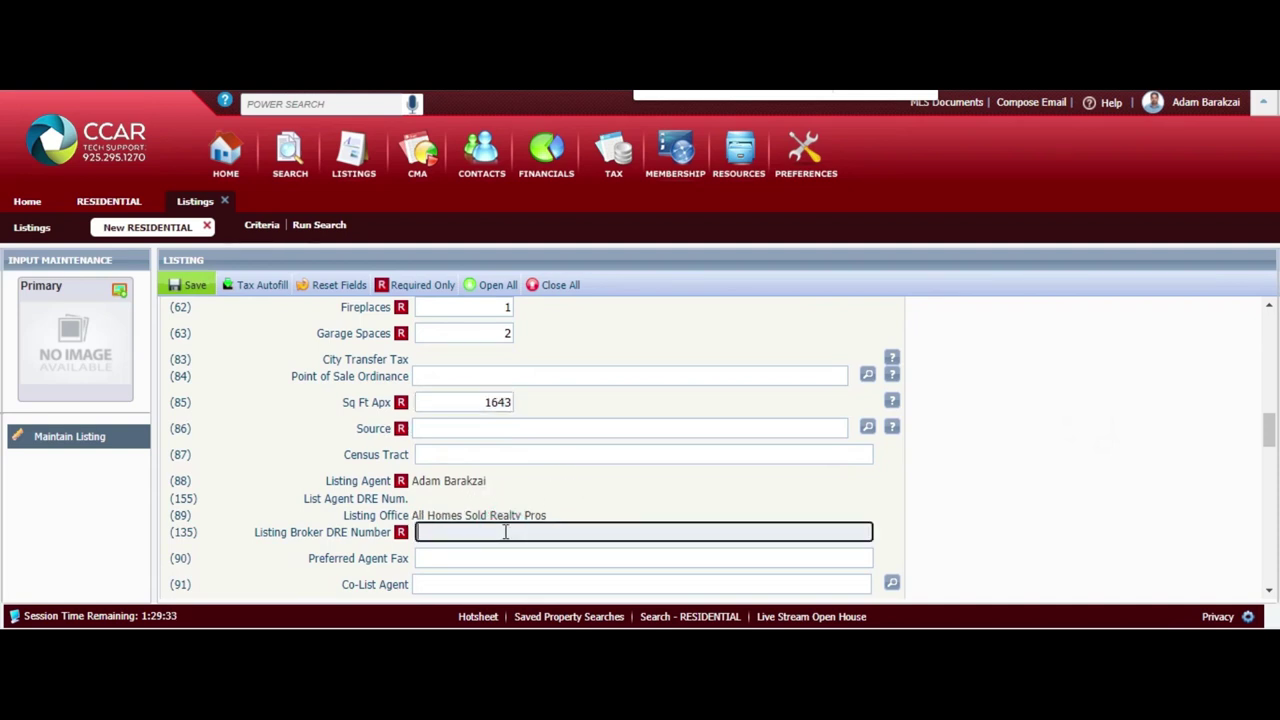
# Set the square-footage Source to P - Public Records
pyautogui.click(866, 428)
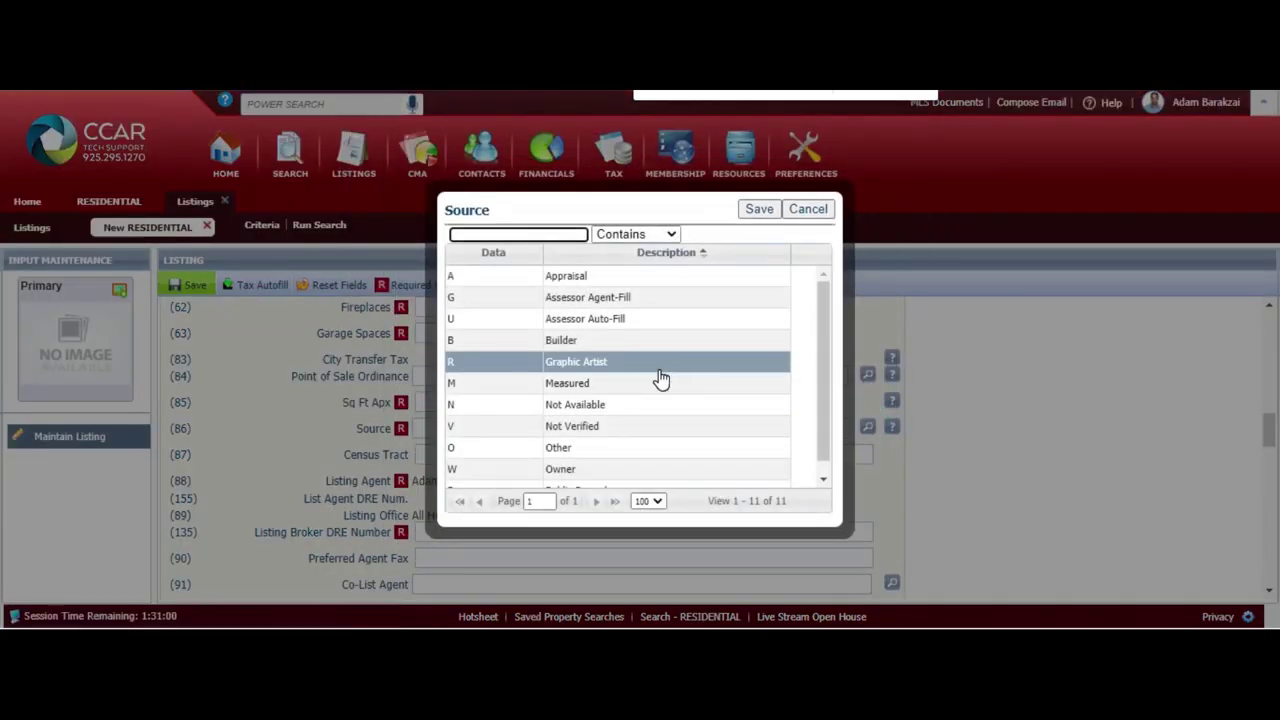
pyautogui.moveTo(824, 373); pyautogui.dragTo(815, 430)
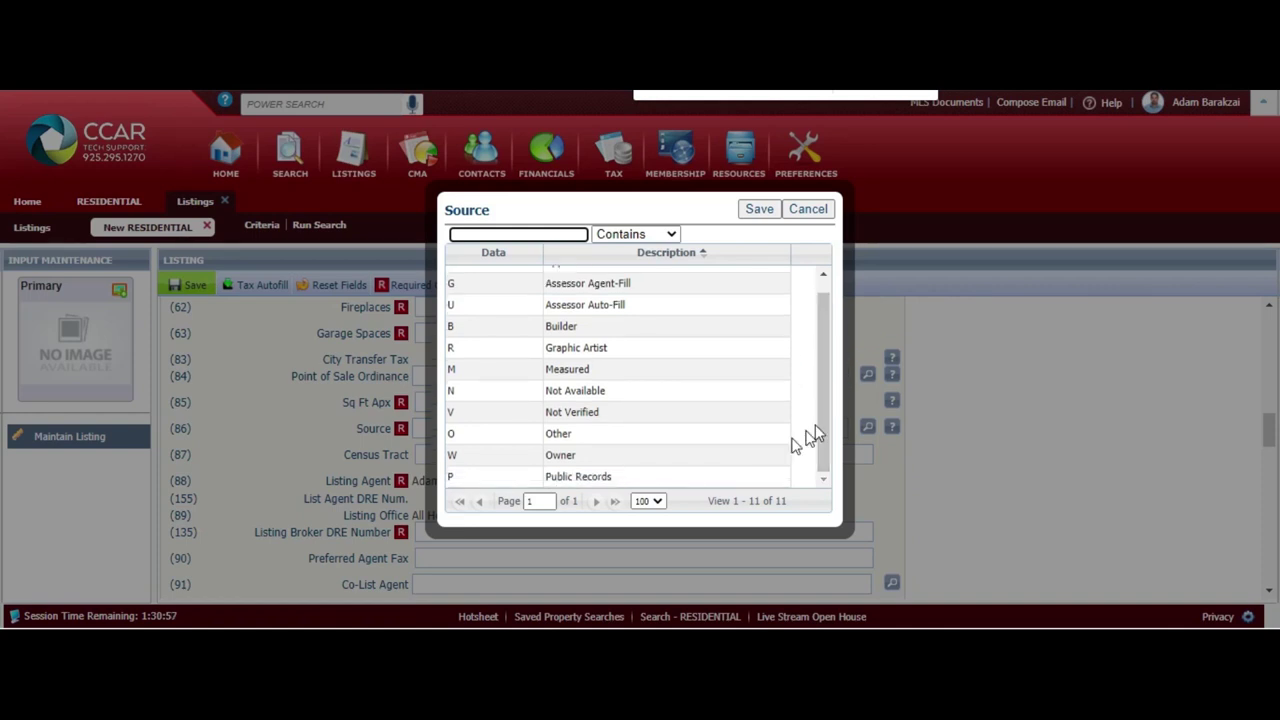
pyautogui.click(720, 484)
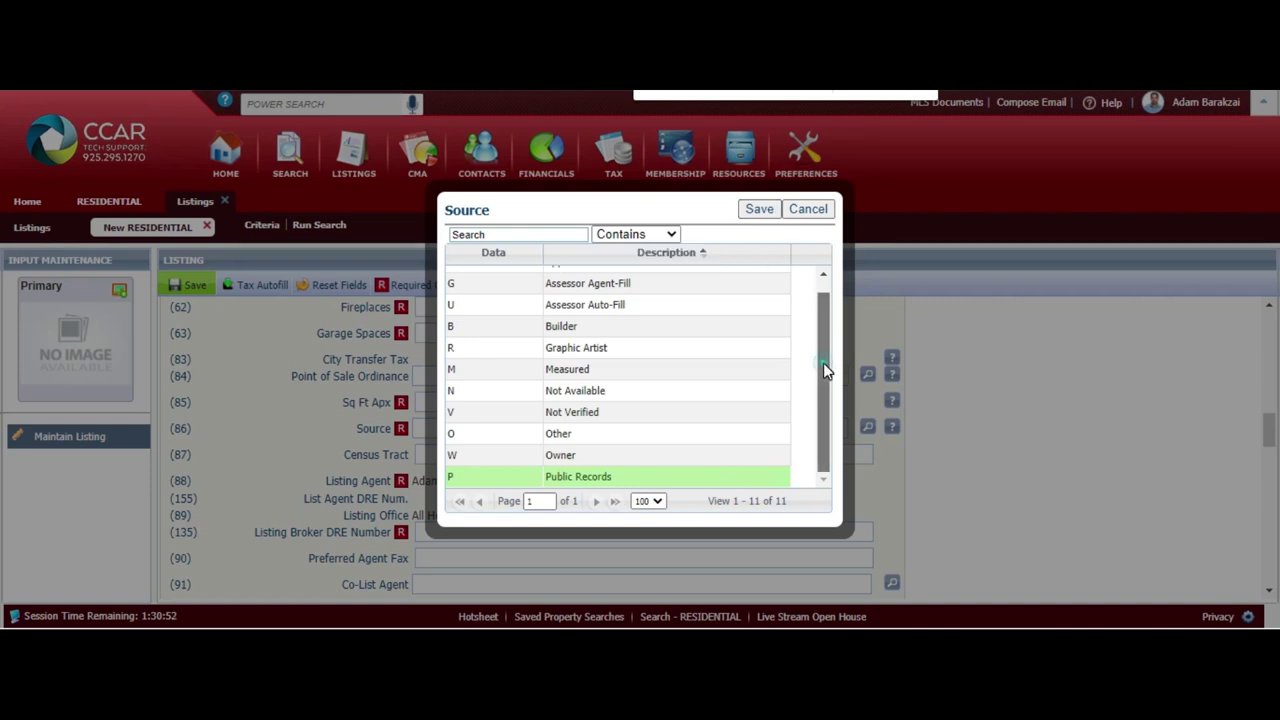
pyautogui.moveTo(826, 371); pyautogui.dragTo(828, 288)
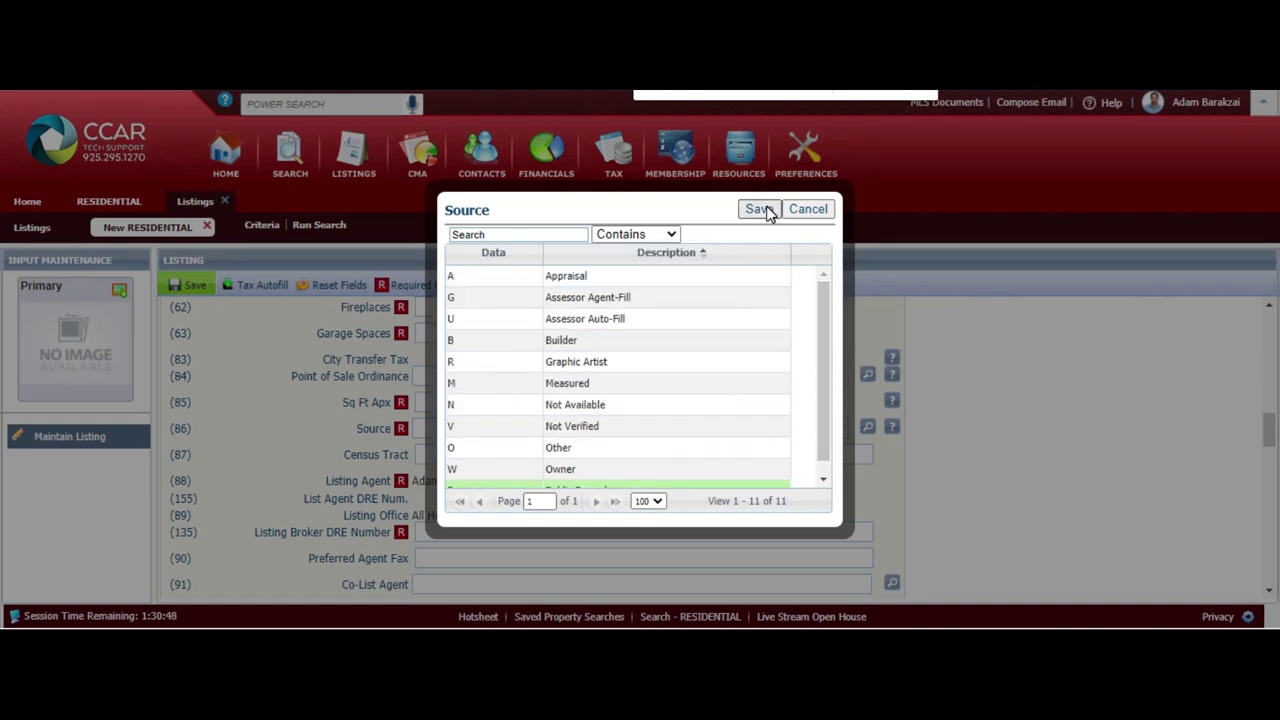
pyautogui.click(765, 210)
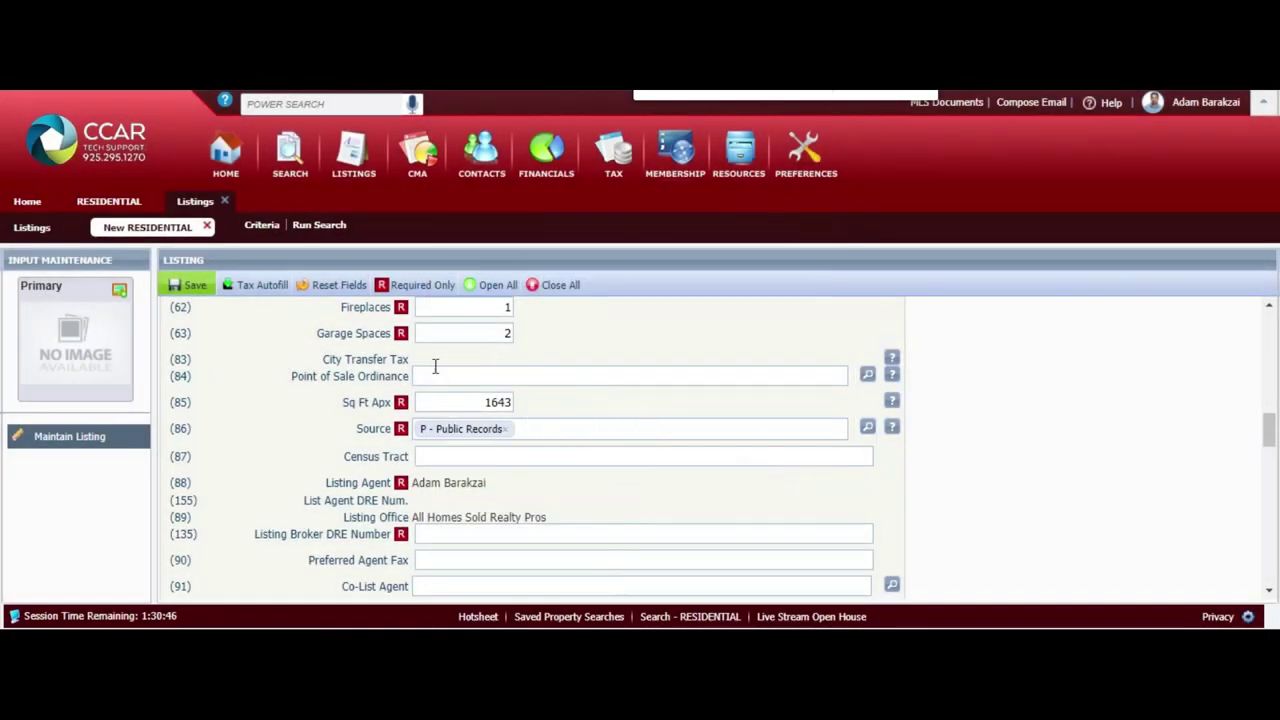
pyautogui.click(487, 537)
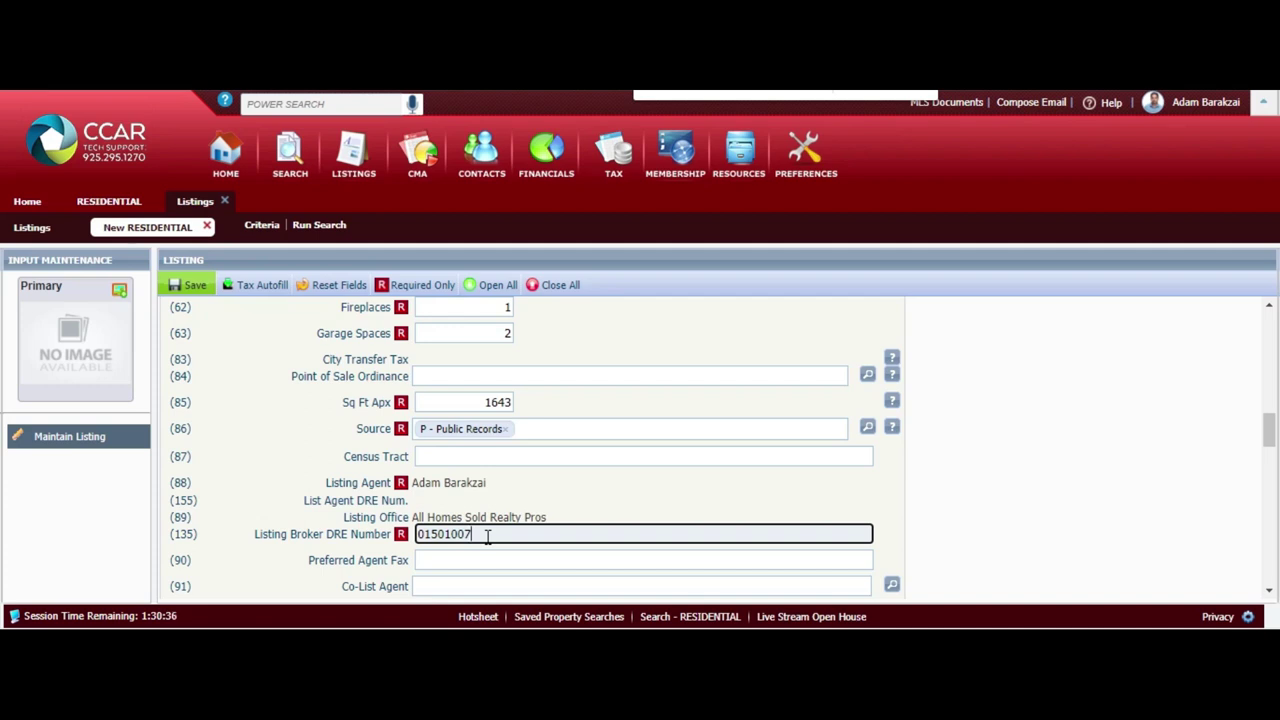
# Move down past the Listing Broker DRE Number field to the Stories dropdown
pyautogui.scroll(-3, 487, 537)
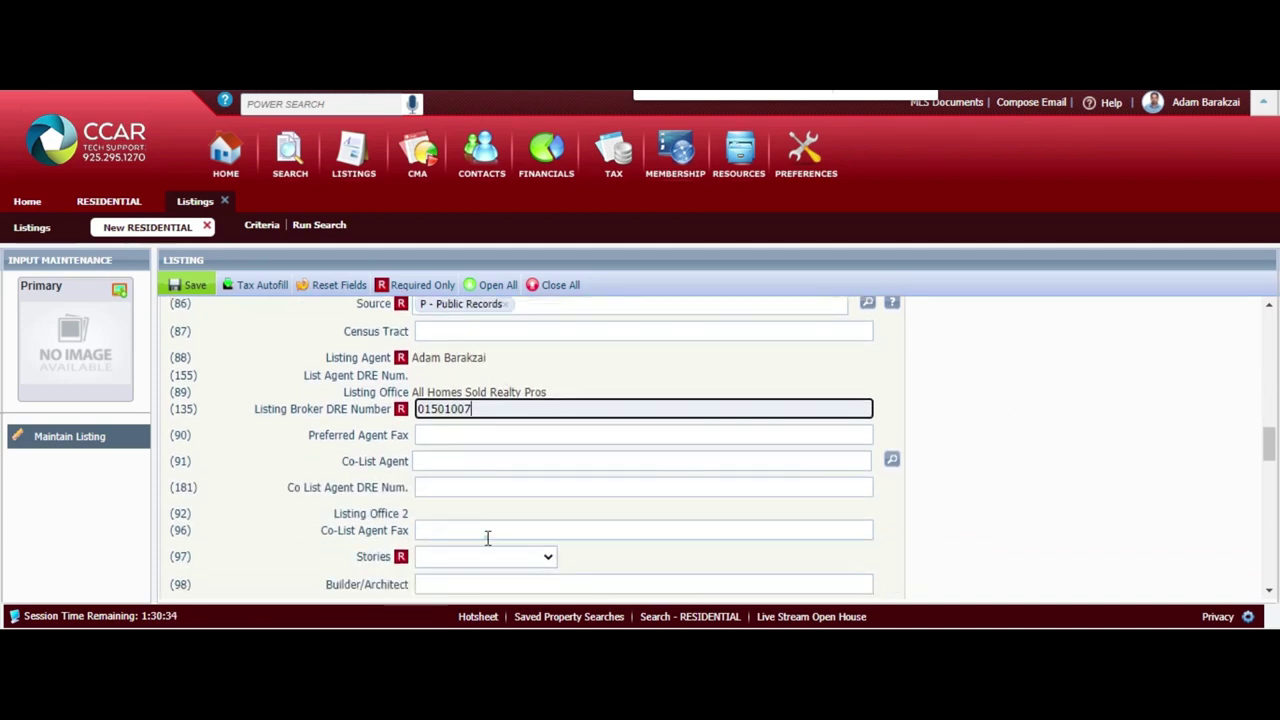
pyautogui.click(487, 533)
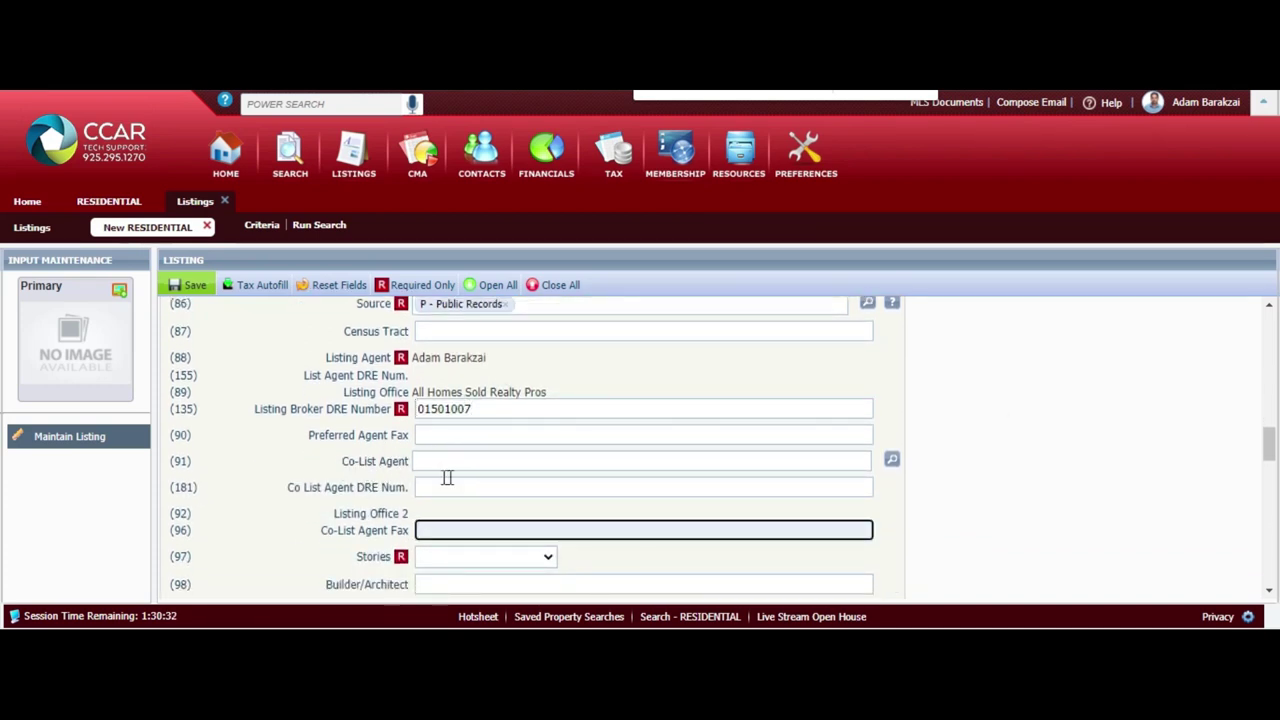
pyautogui.scroll(-2, 1043, 486)
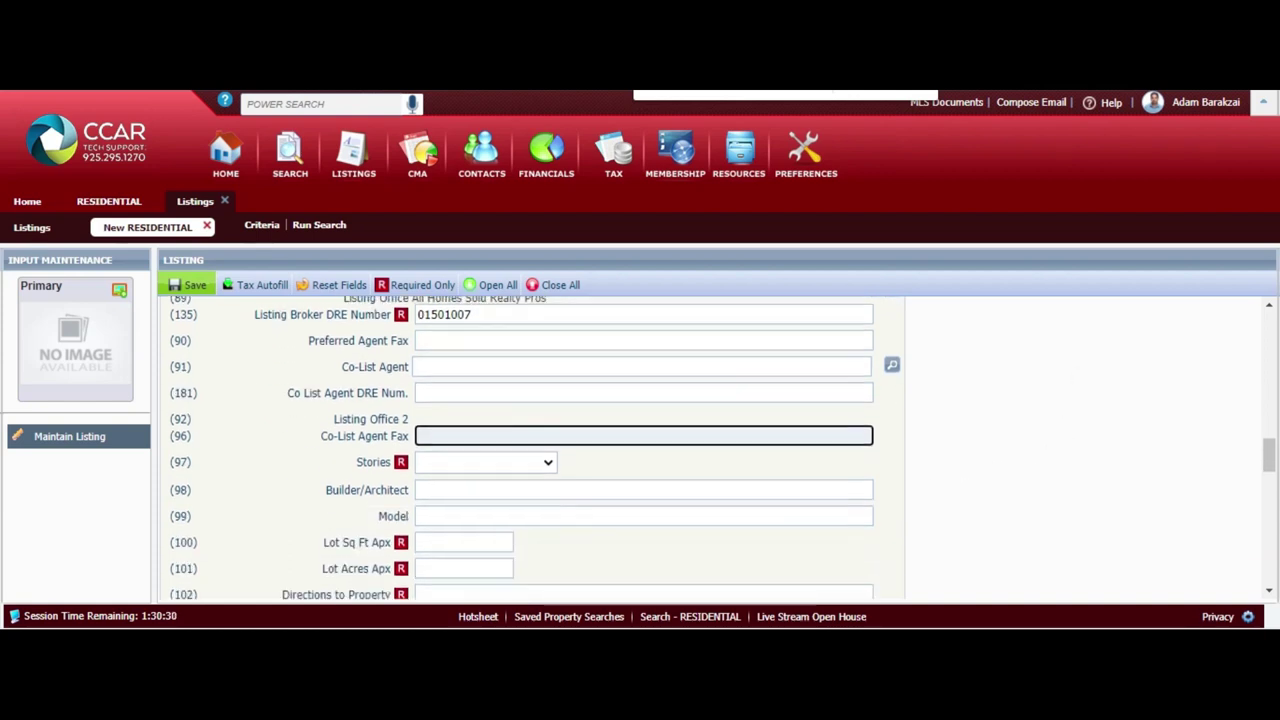
pyautogui.click(541, 462)
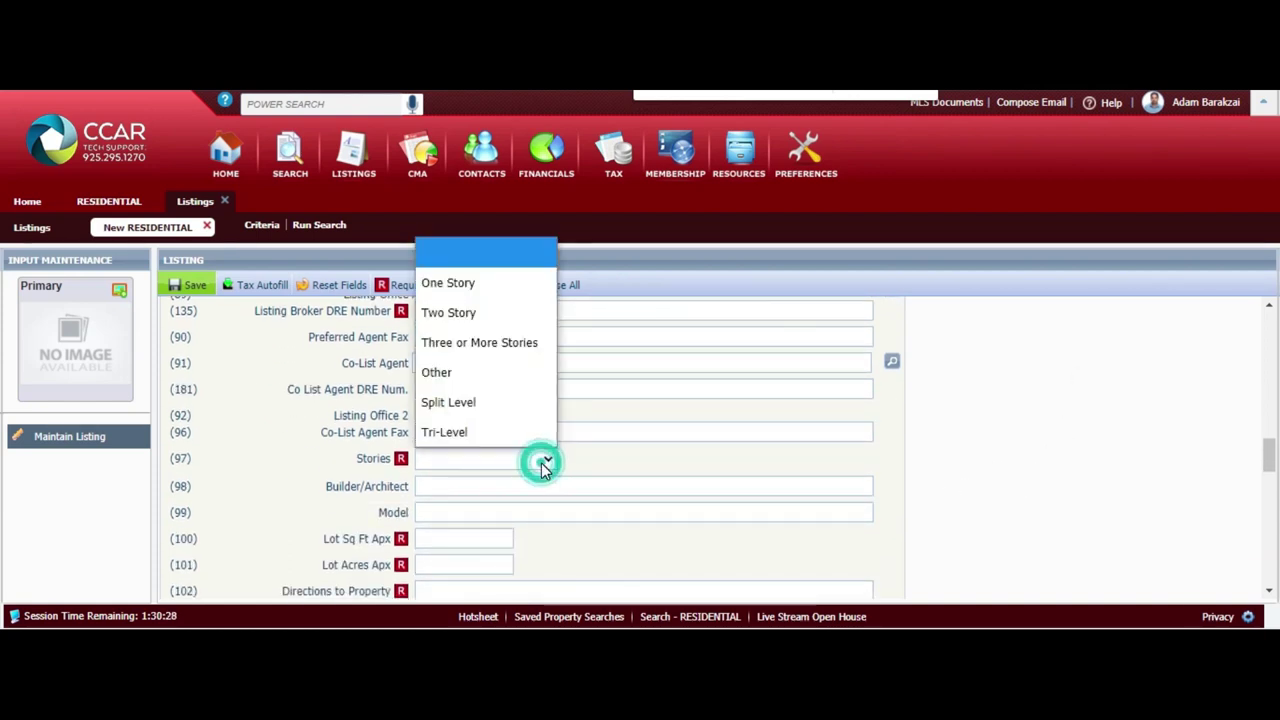
# Set Stories to Two Story and Lot Sq Ft Apx to 2838
pyautogui.click(507, 313)
pyautogui.click(476, 537)
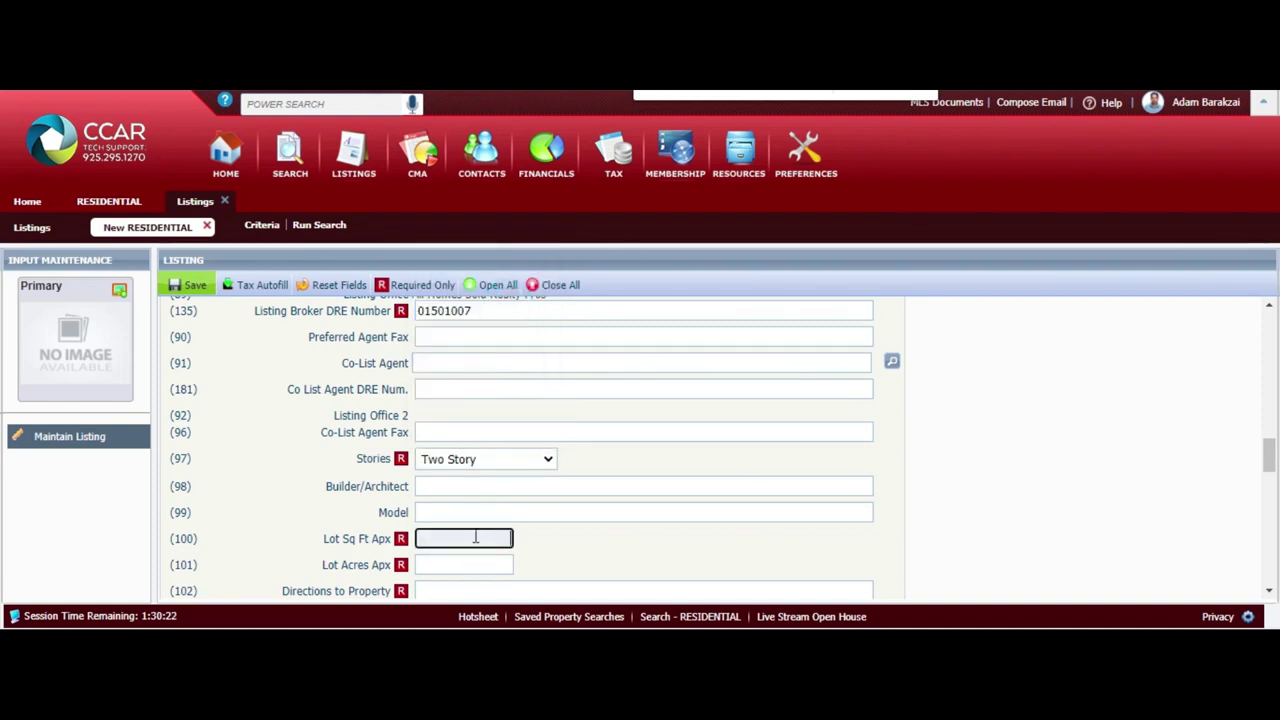
pyautogui.write('2838')
pyautogui.scroll(-1, 476, 537)
# Copy the 2838 lot size value for converting to acres
pyautogui.press('Tab')
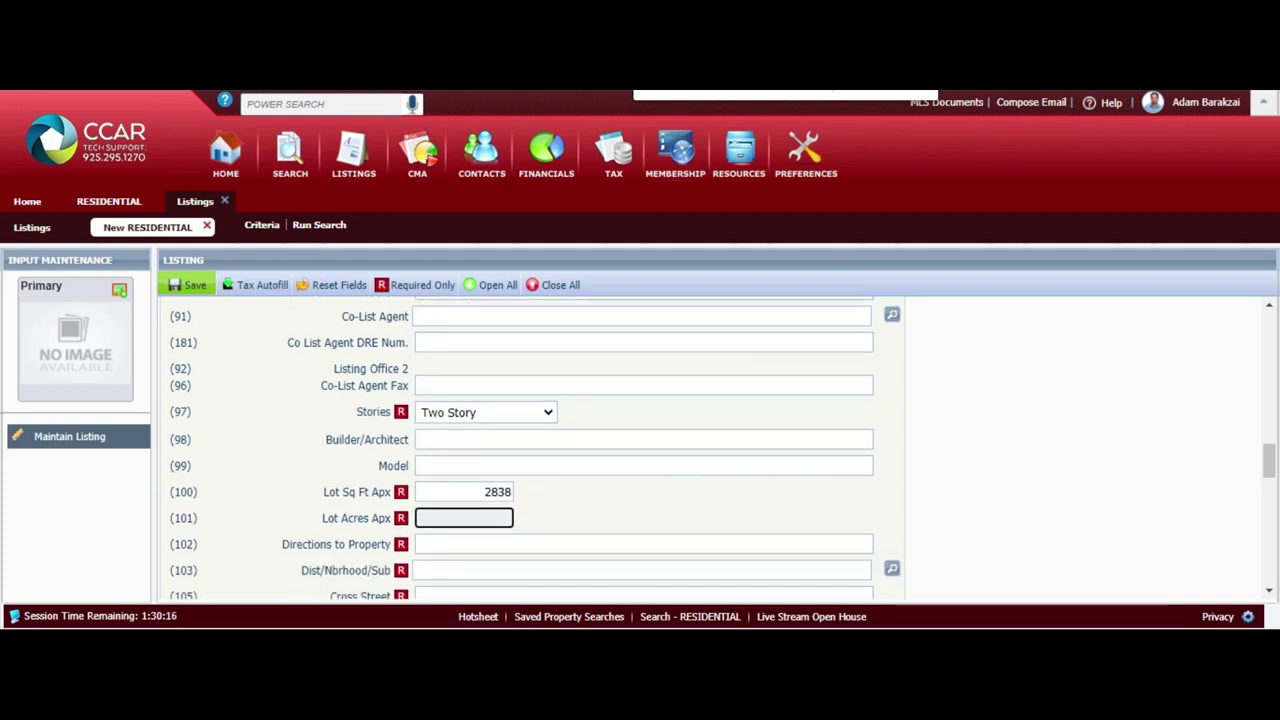
pyautogui.click(403, 527)
pyautogui.click(403, 527)
pyautogui.doubleClick(492, 493)
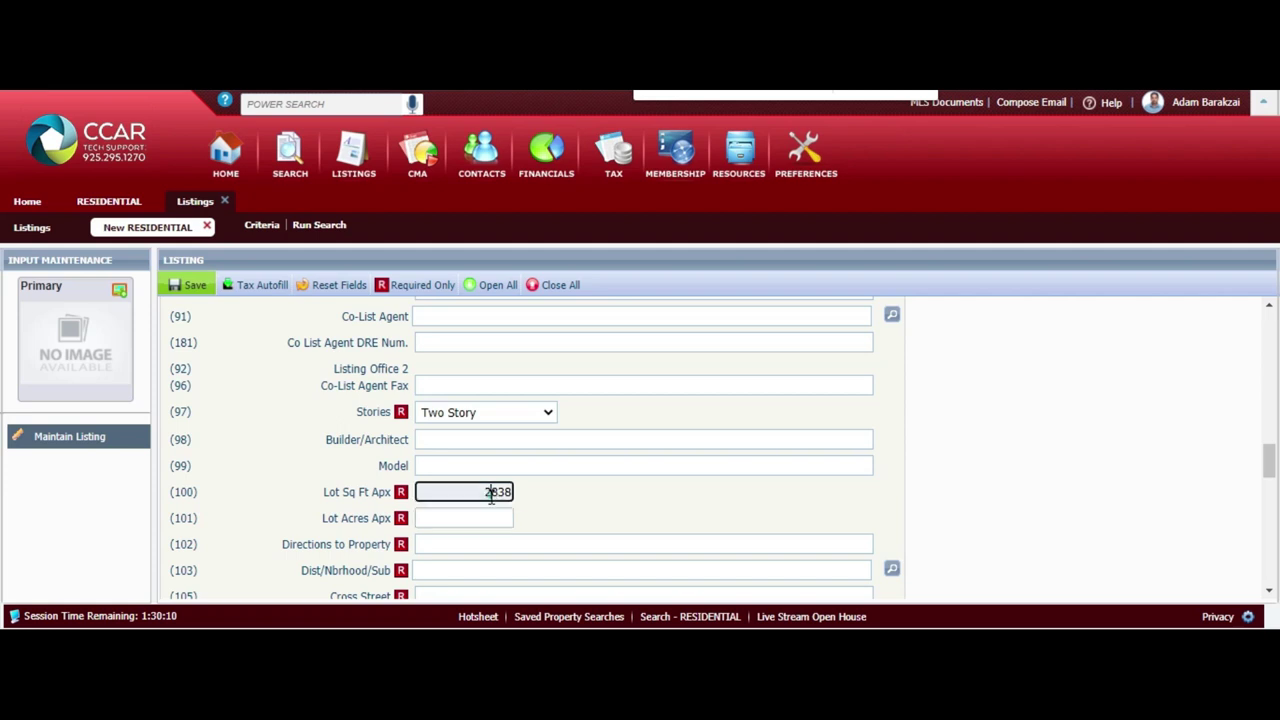
pyautogui.rightClick(495, 492)
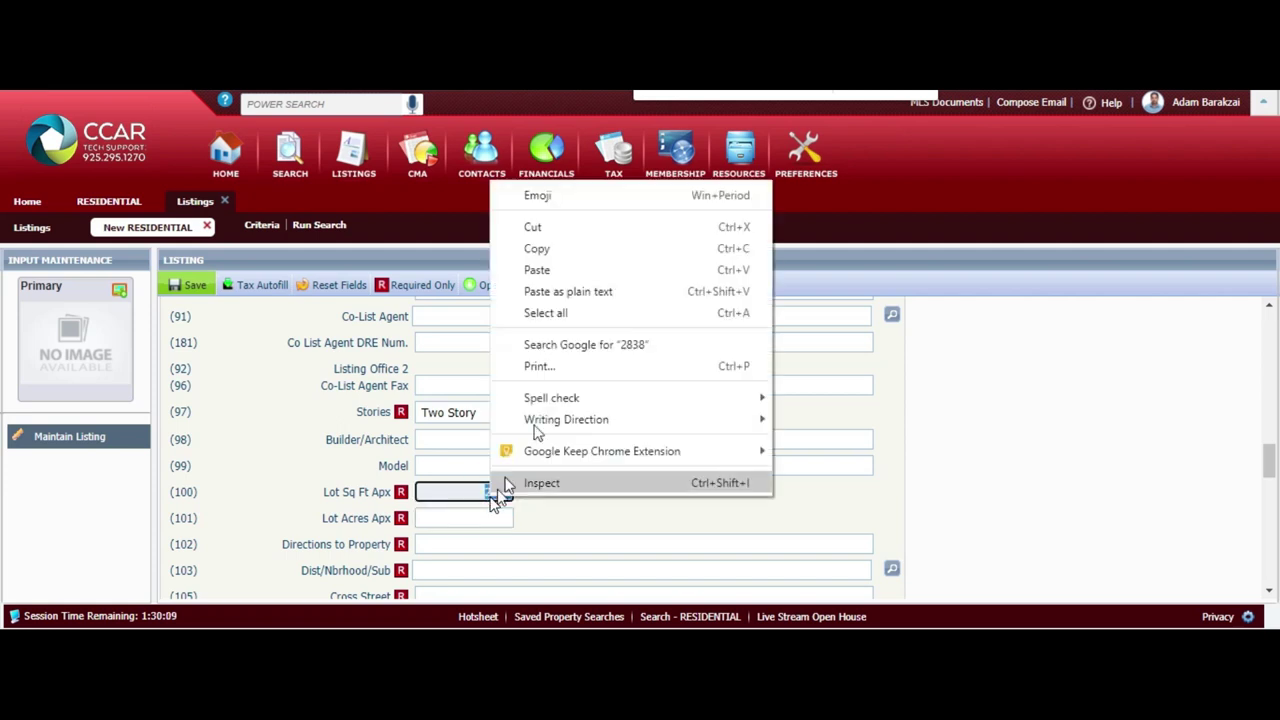
pyautogui.click(627, 257)
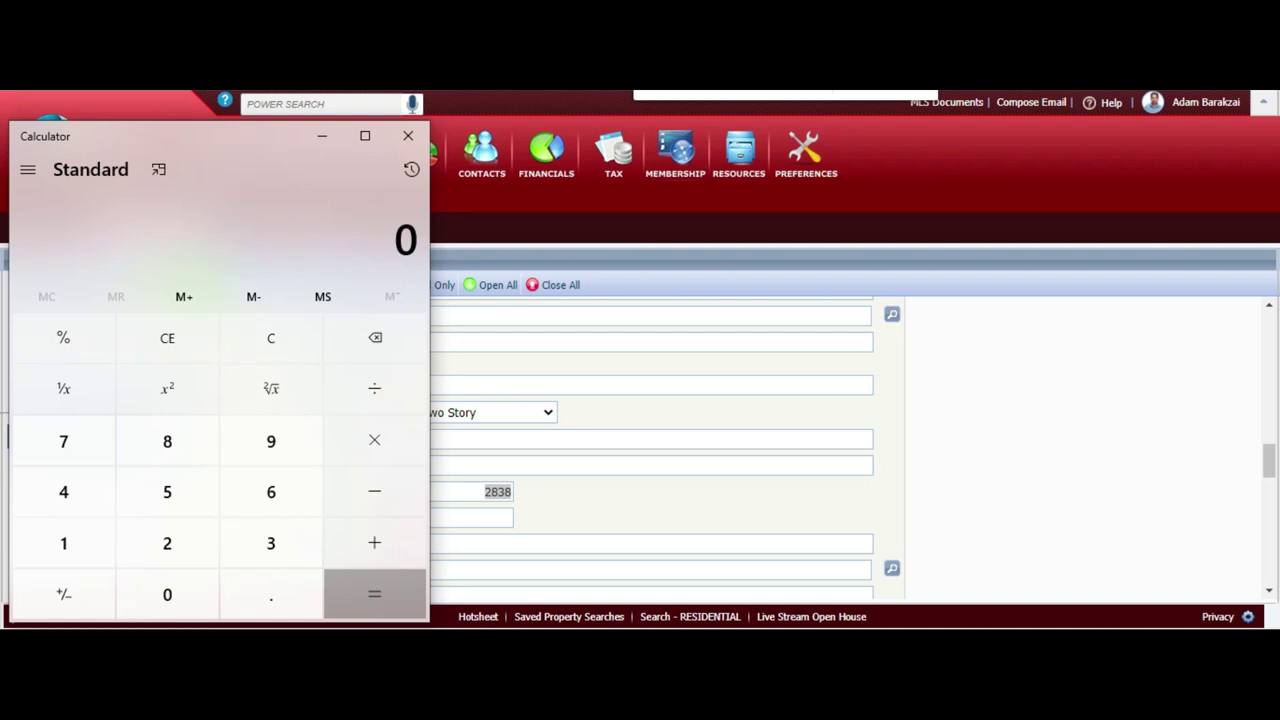
# Divide 2838 by 43560 in Calculator and return to the Lot Acres Apx field
pyautogui.hotkey('ctrl', 'v')
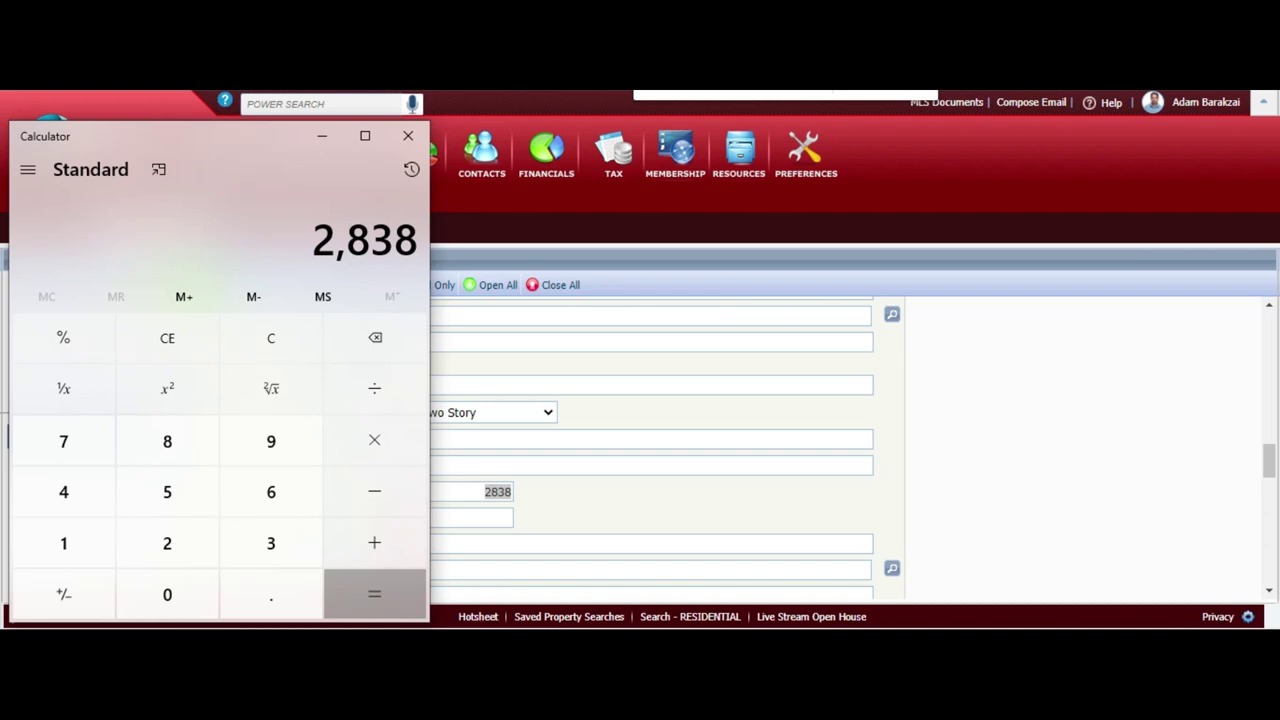
pyautogui.press('+')
pyautogui.write('4')
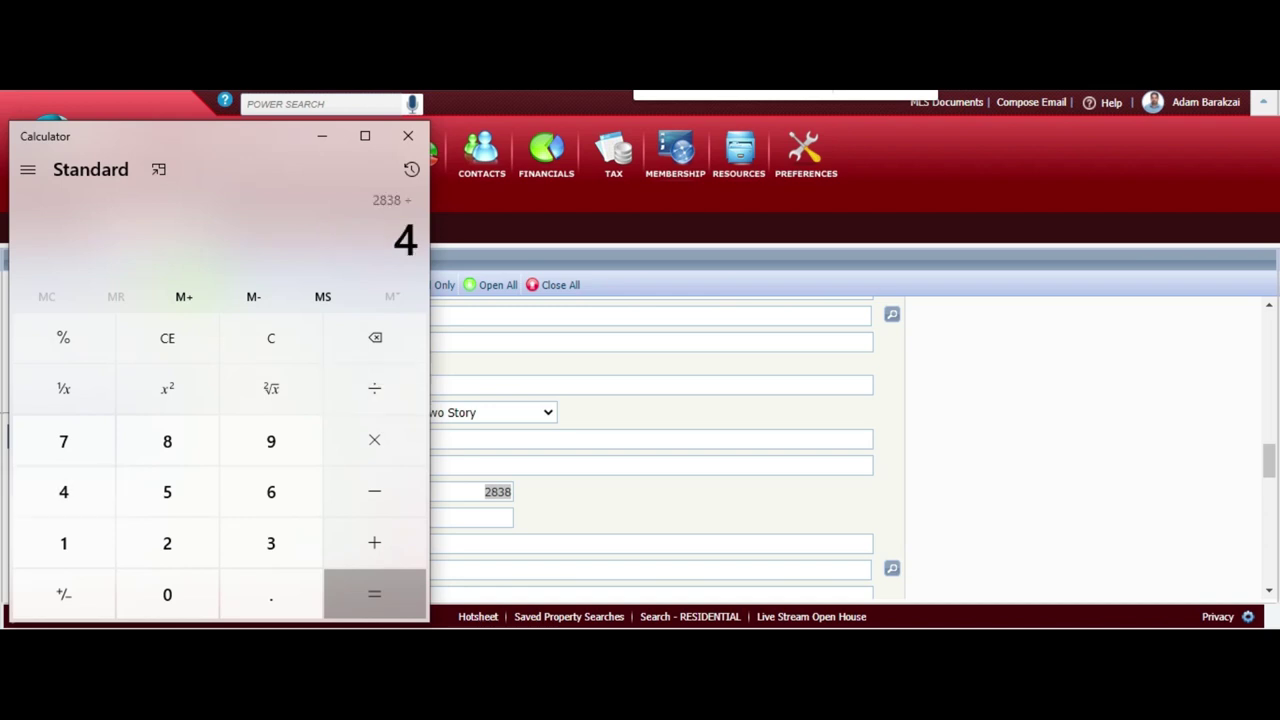
pyautogui.write('3,560')
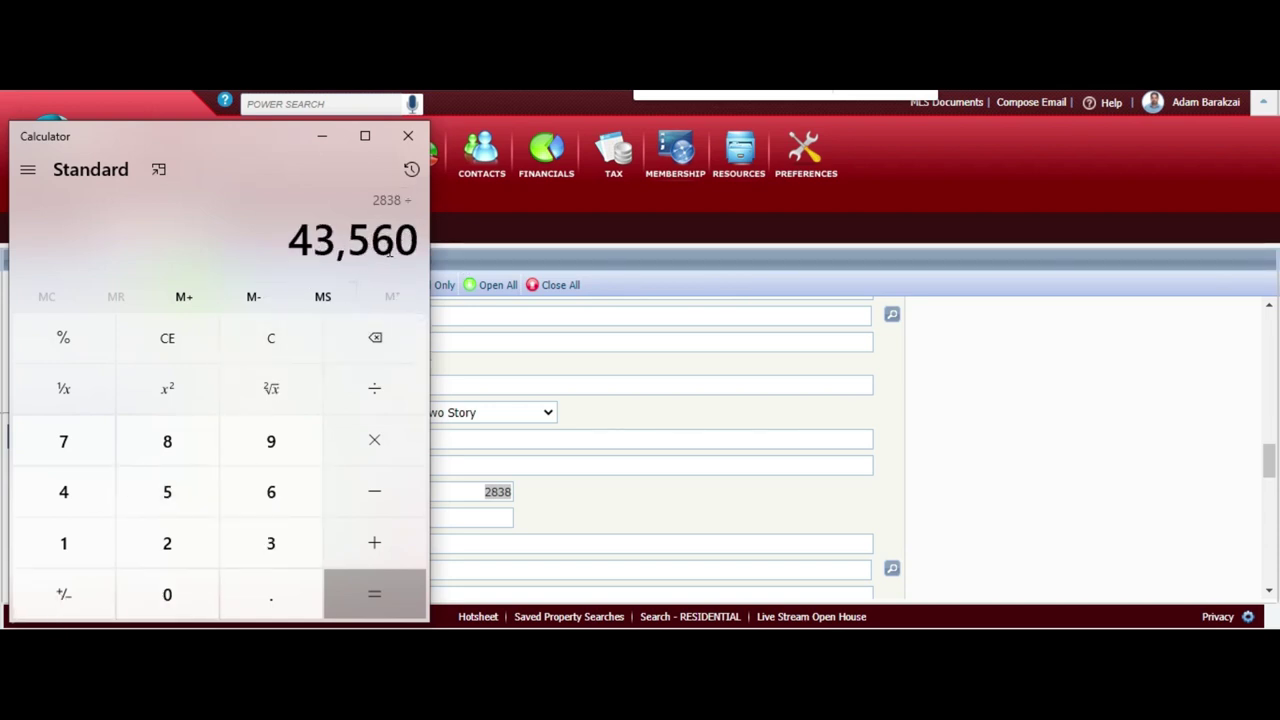
pyautogui.press('Return')
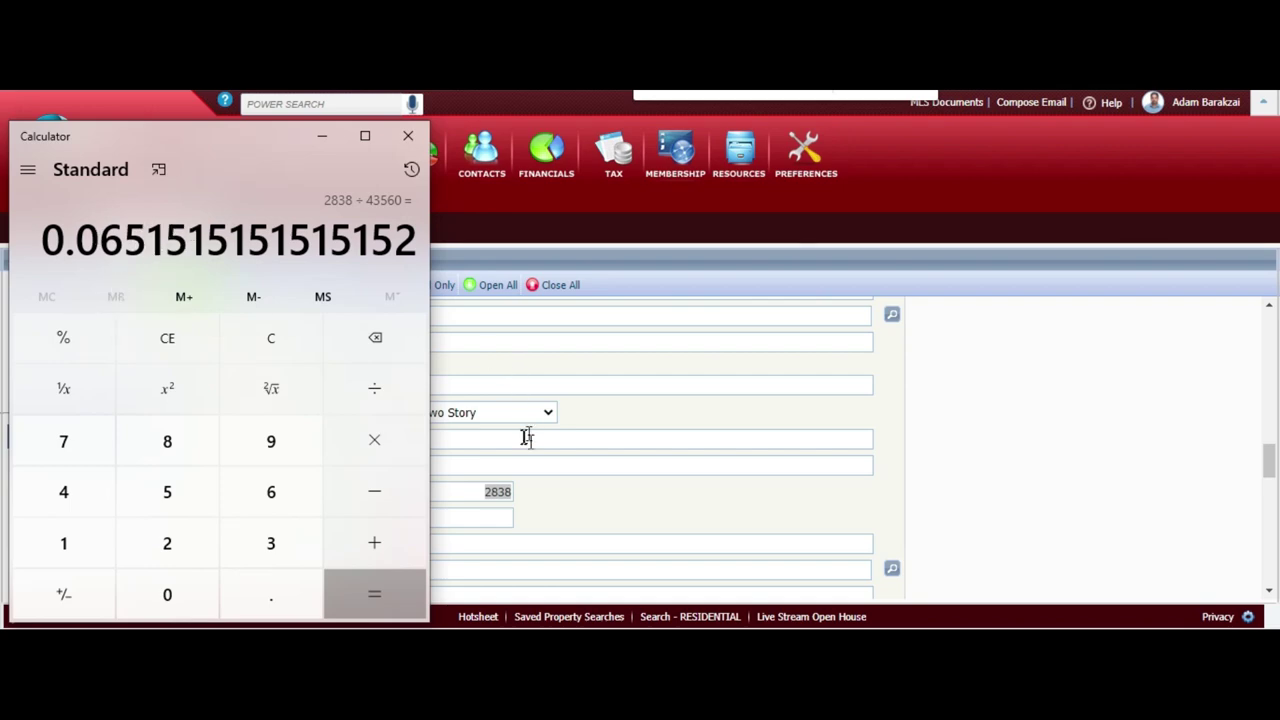
pyautogui.click(638, 425)
pyautogui.click(466, 517)
# Paste the calculated acreage into Lot Acres Apx and trim it to 0.065
pyautogui.hotkey('ctrl', 'v')
pyautogui.press('BackSpace')
pyautogui.press('BackSpace')
pyautogui.press('BackSpace')
pyautogui.press('BackSpace')
pyautogui.press('BackSpace')
pyautogui.press('BackSpace')
pyautogui.press('BackSpace')
pyautogui.press('BackSpace')
pyautogui.press('BackSpace')
pyautogui.press('BackSpace')
pyautogui.press('BackSpace')
pyautogui.press('BackSpace')
pyautogui.press('BackSpace')
pyautogui.press('BackSpace')
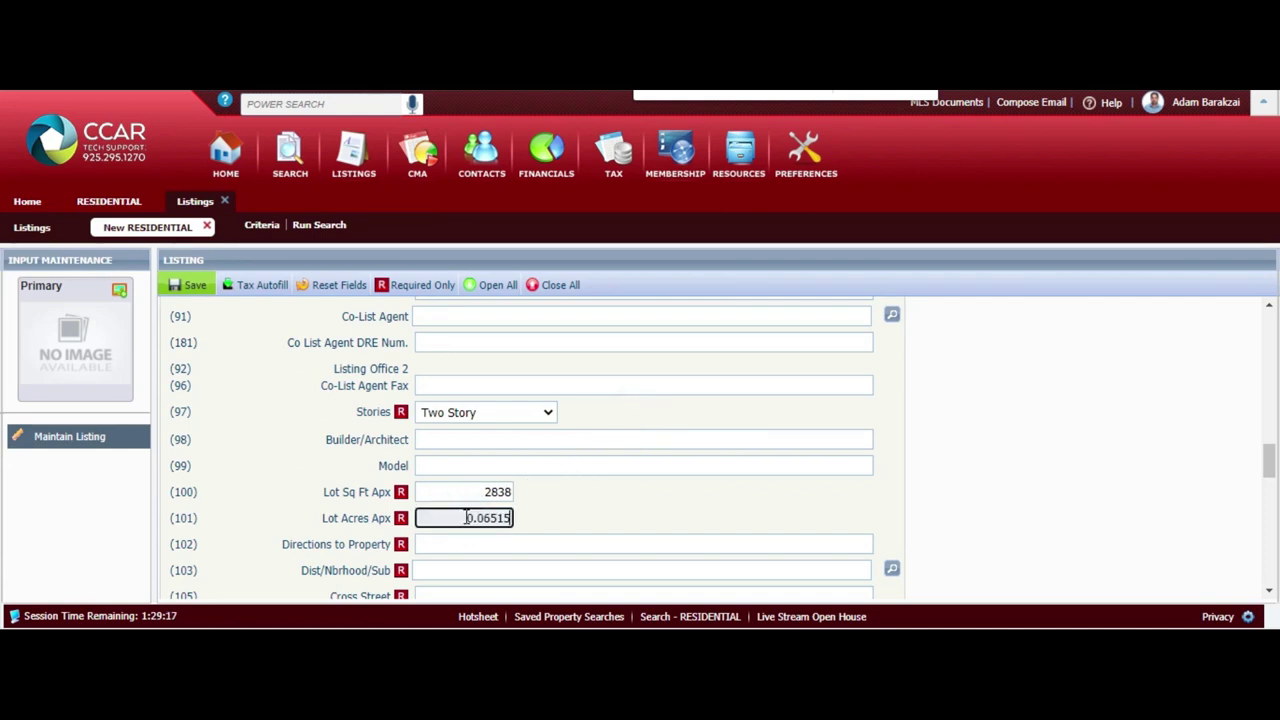
pyautogui.press('BackSpace')
# Enter 'RailRoad to Bay Crest' as Directions to Property
pyautogui.scroll(-1, 466, 517)
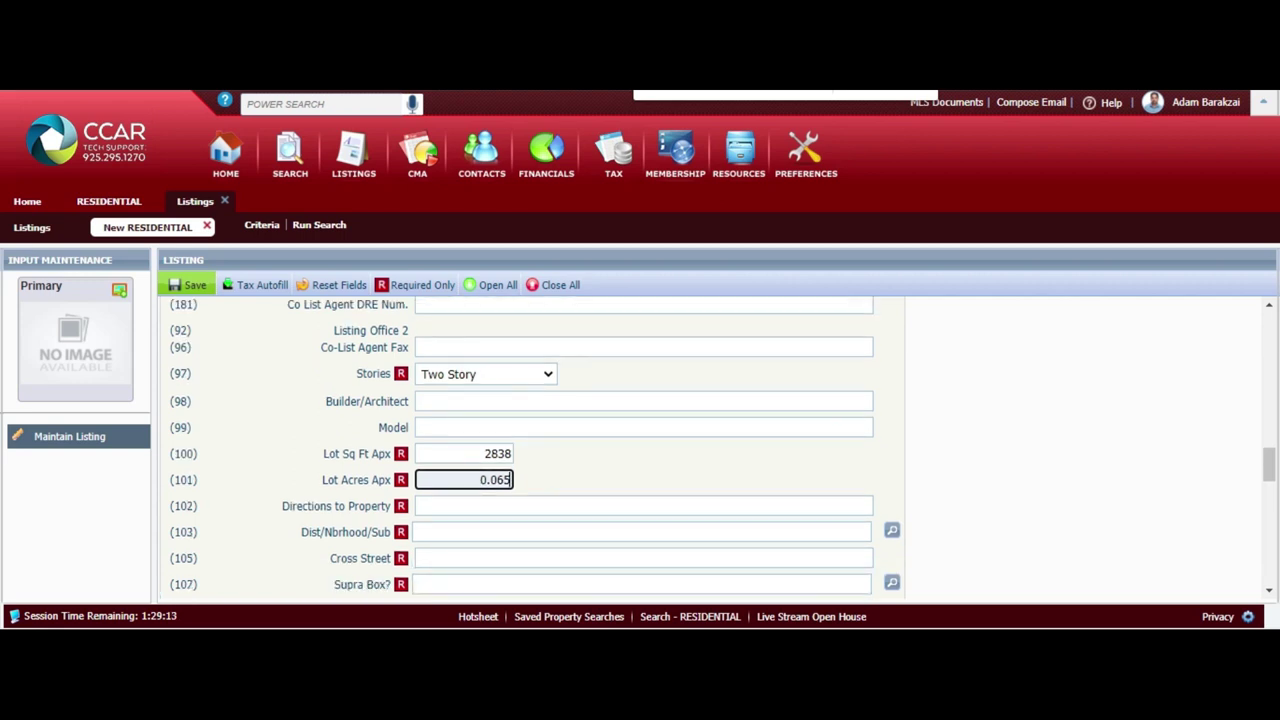
pyautogui.click(643, 505)
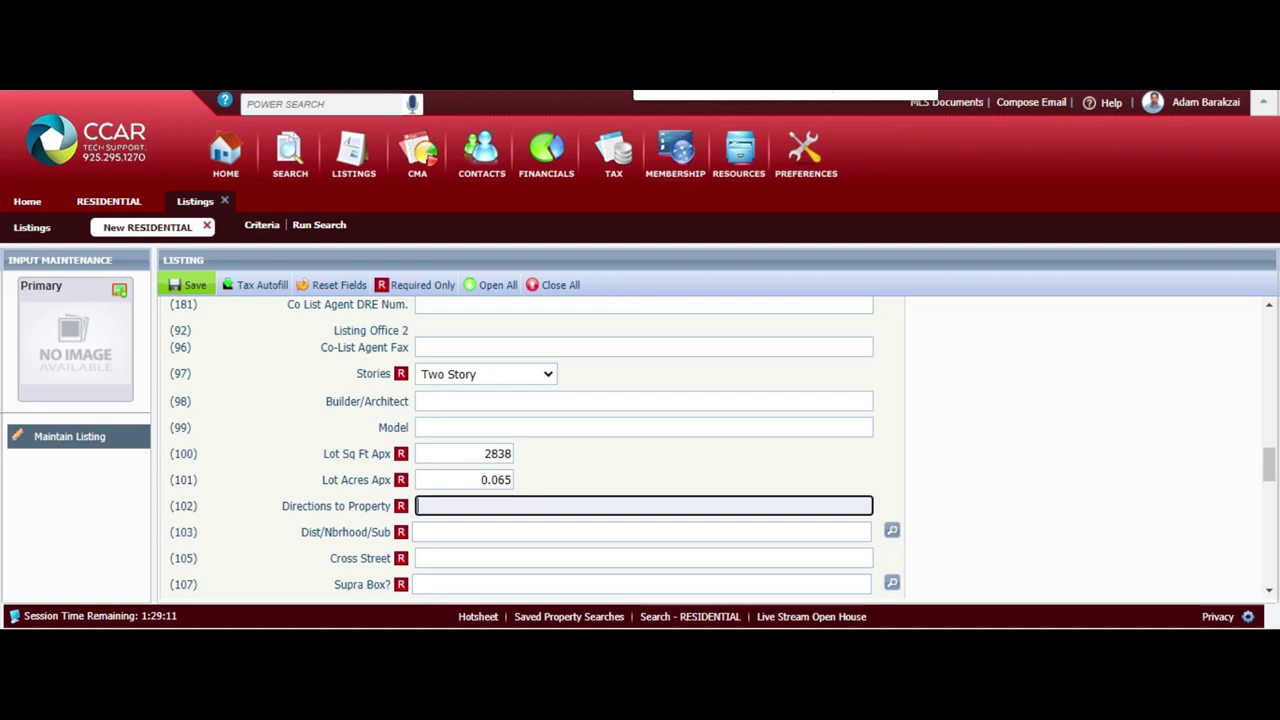
pyautogui.write('RailRoad')
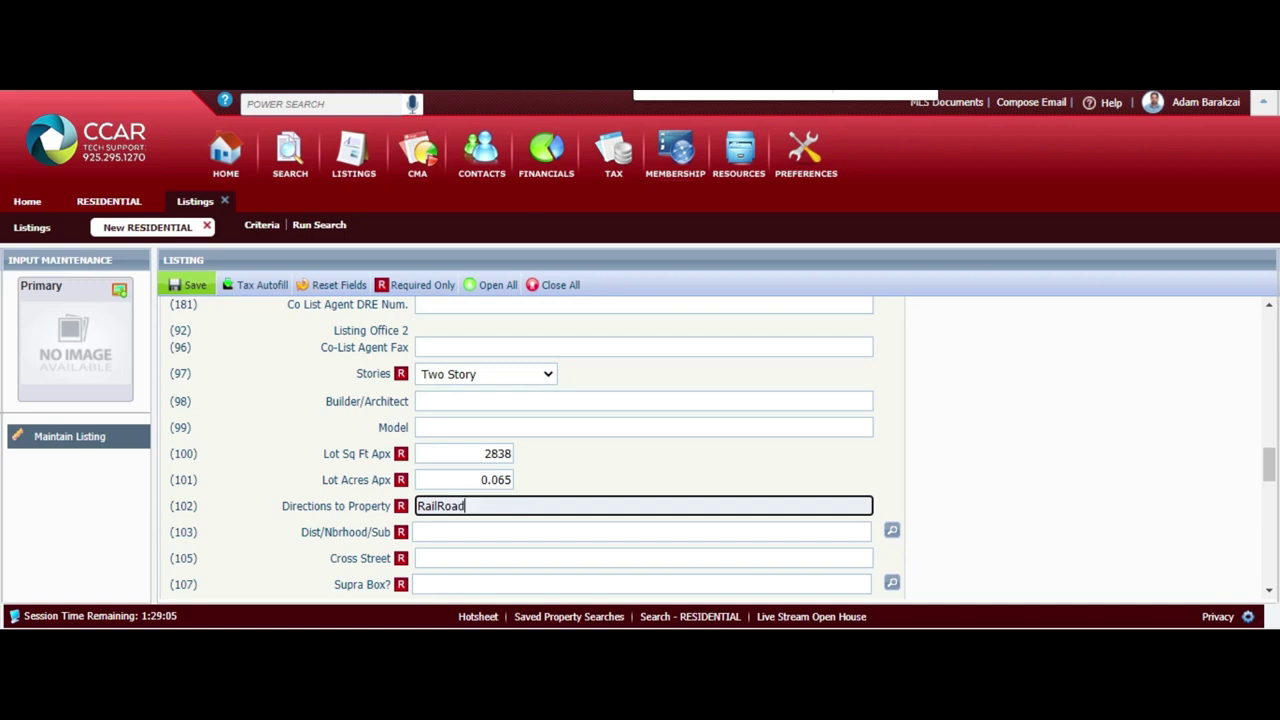
pyautogui.write(' to Bay Crest')
pyautogui.press('Tab')
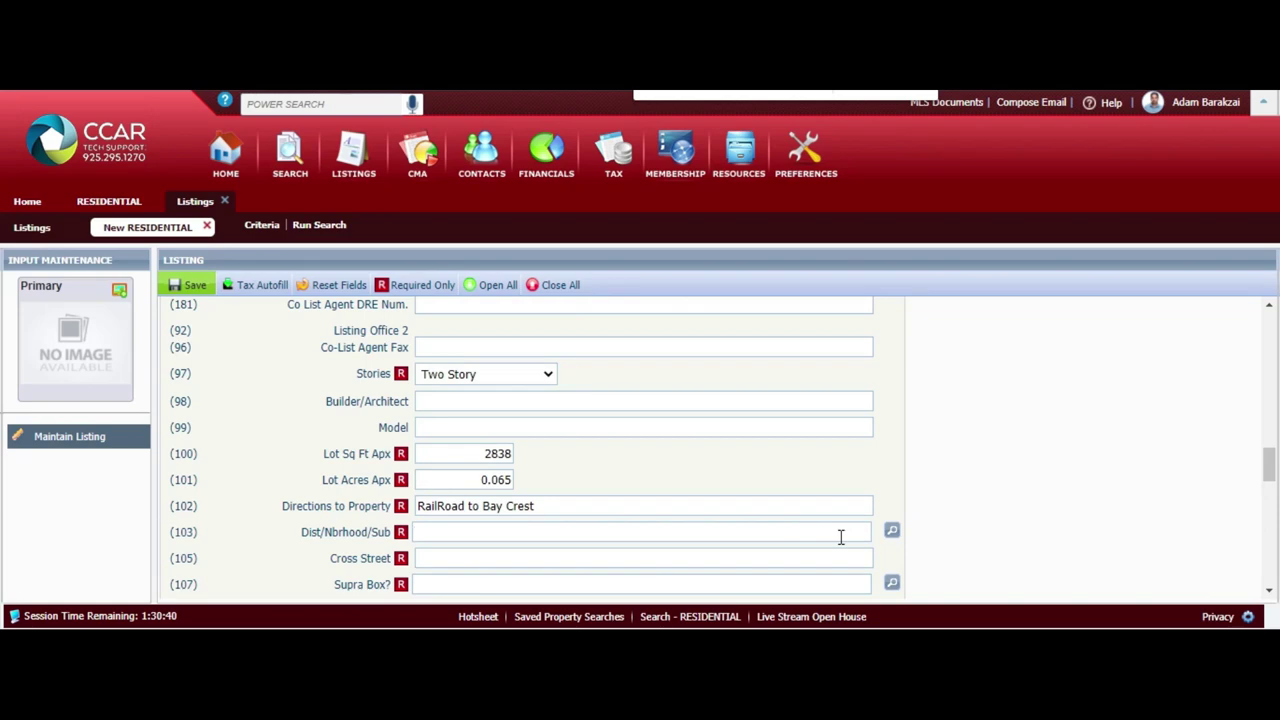
pyautogui.click(892, 530)
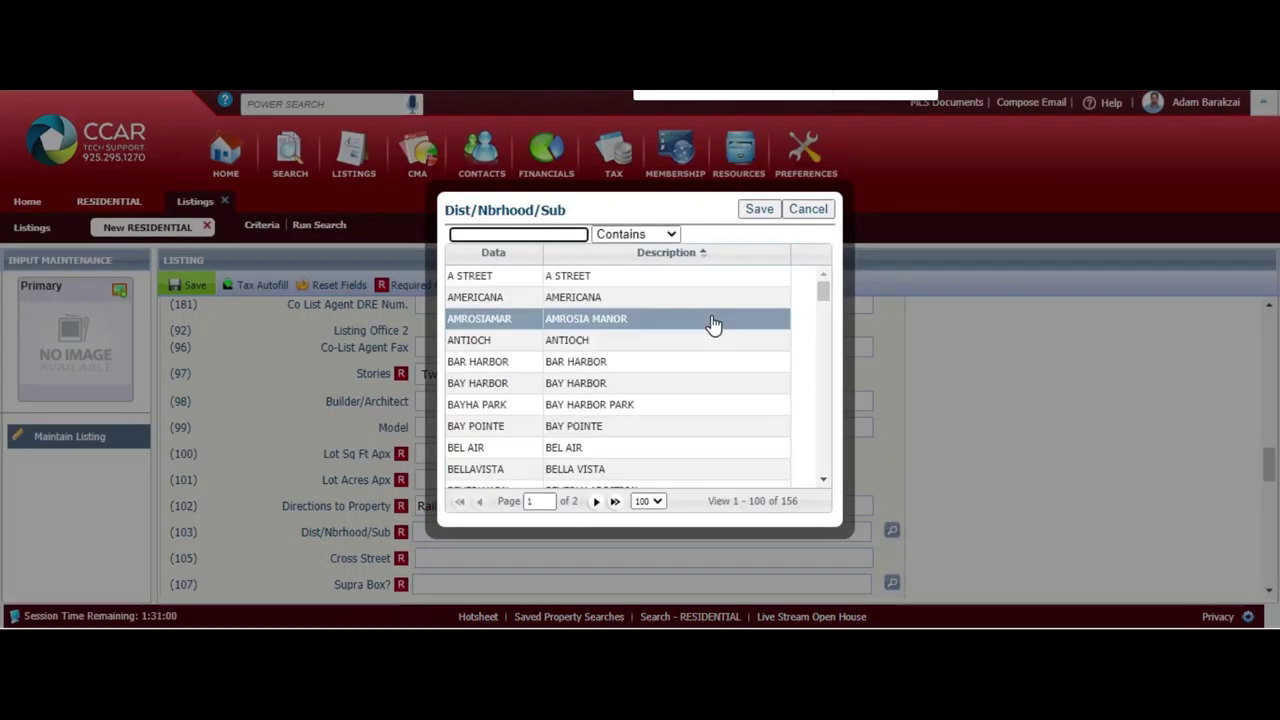
# Search the neighborhood lookup for 'bay' and pick BAYHA PARK - BAY HARBOR PARK
pyautogui.click(543, 234)
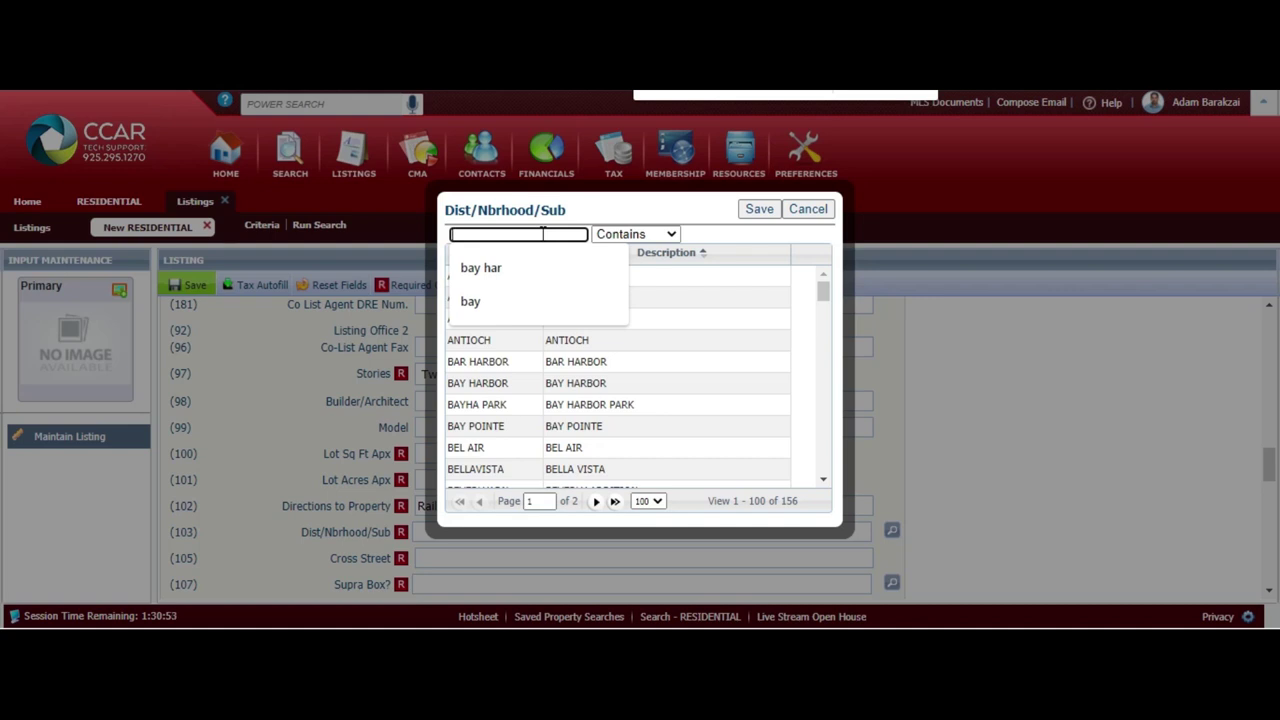
pyautogui.write('pit')
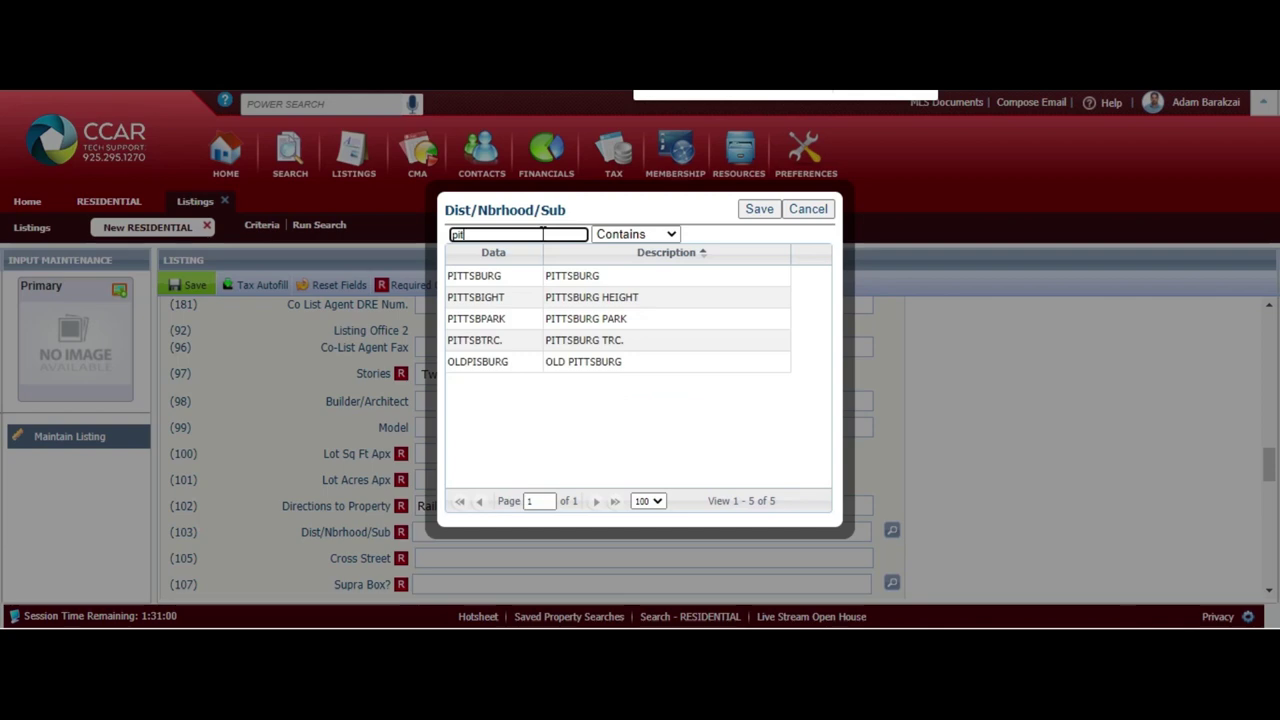
pyautogui.doubleClick(545, 235)
pyautogui.press('BackSpace')
pyautogui.write('bay')
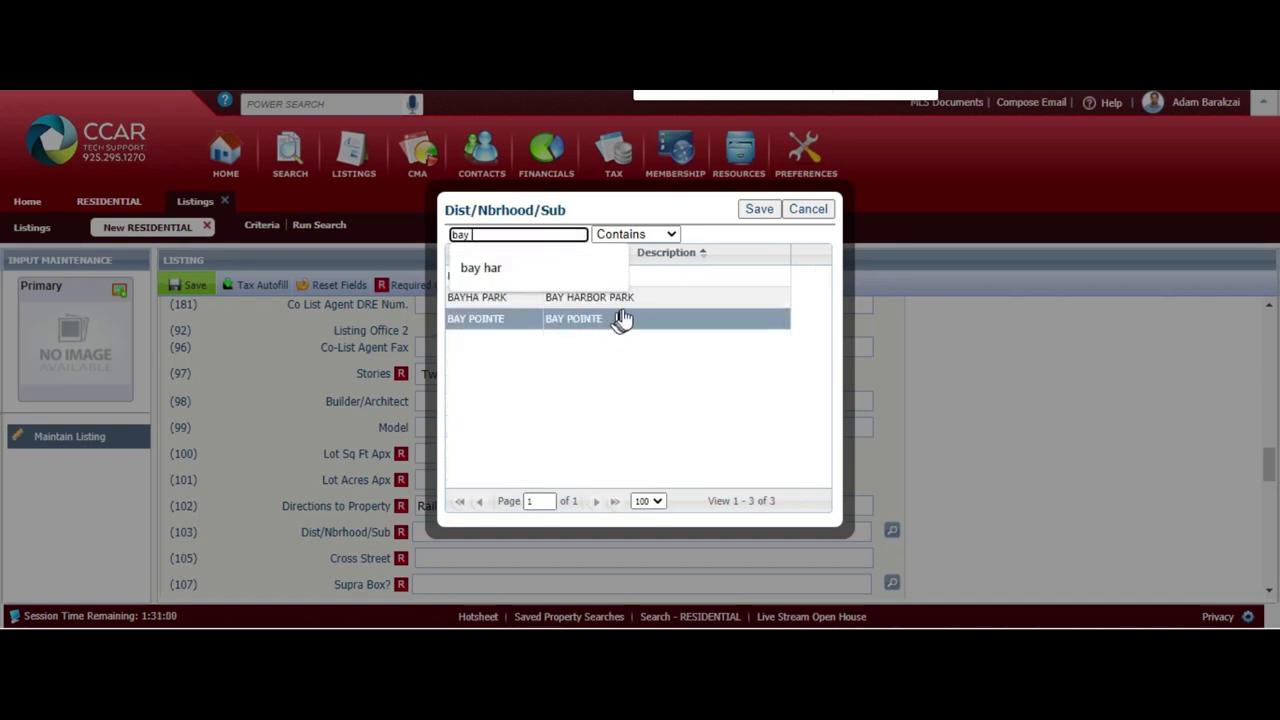
pyautogui.click(633, 305)
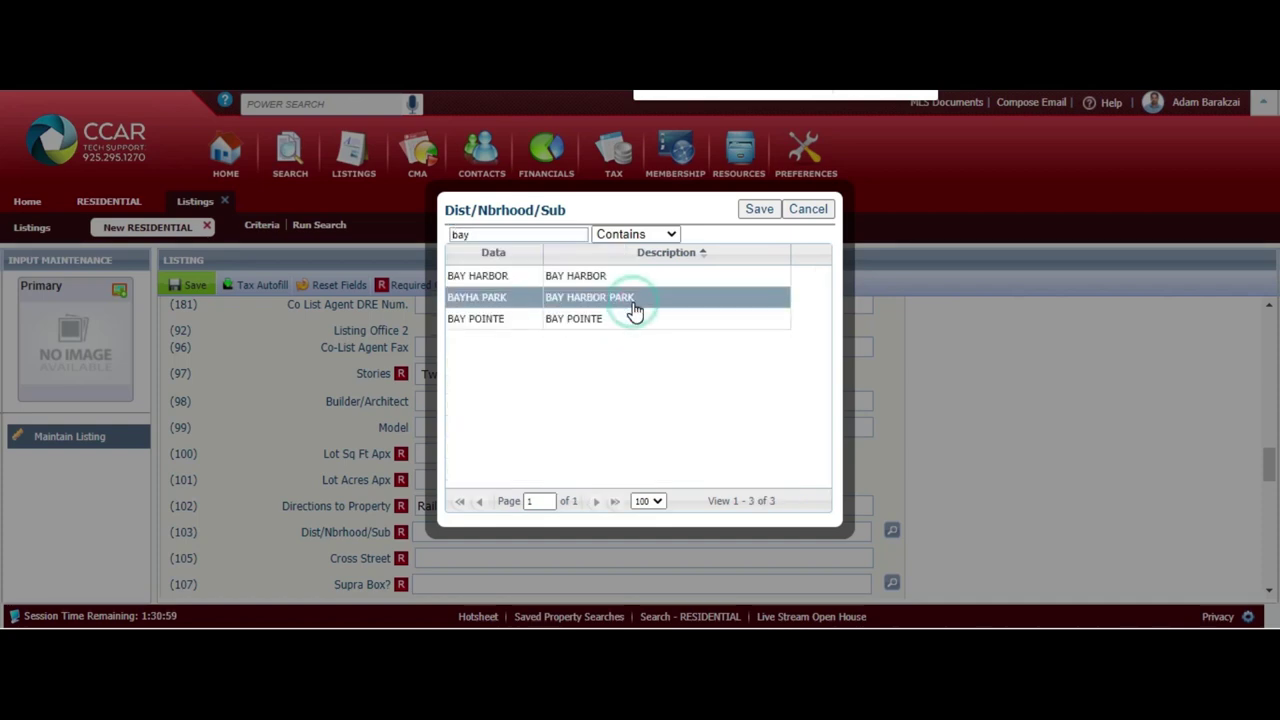
pyautogui.click(762, 214)
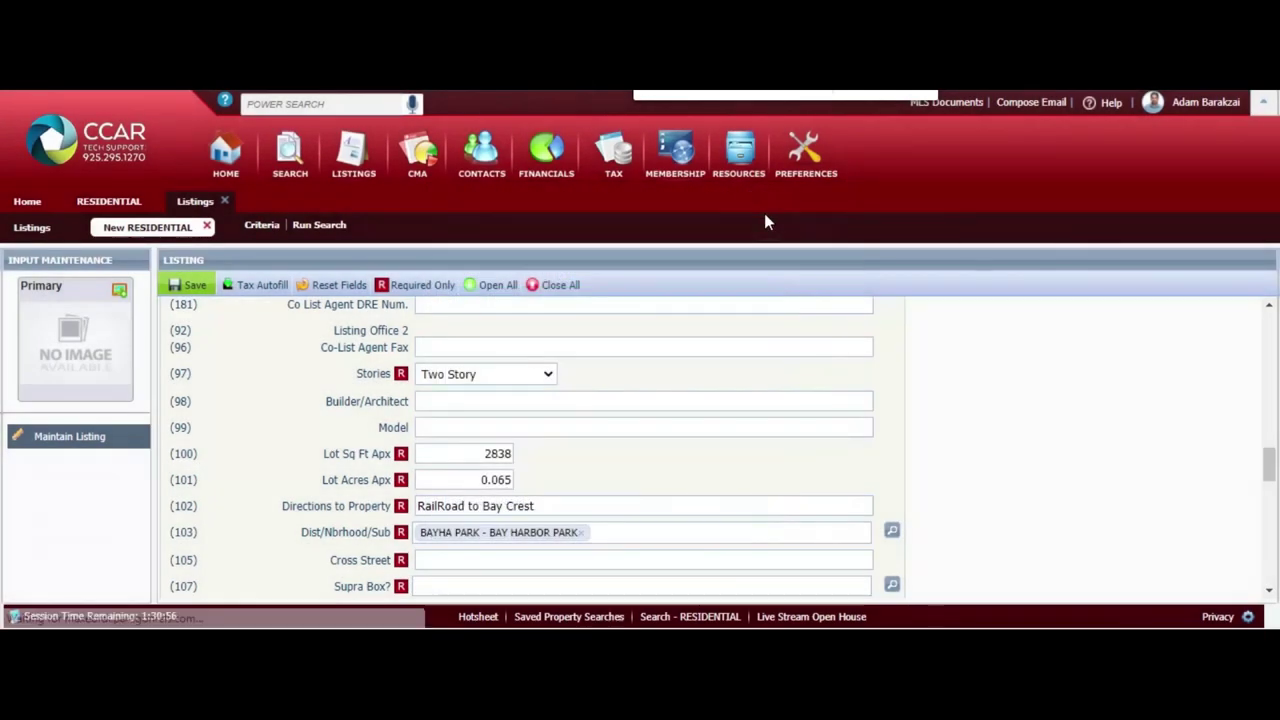
# Enter Railroad as Cross Street and set Supra Box to Y - Yes
pyautogui.click(510, 564)
pyautogui.write('Ra')
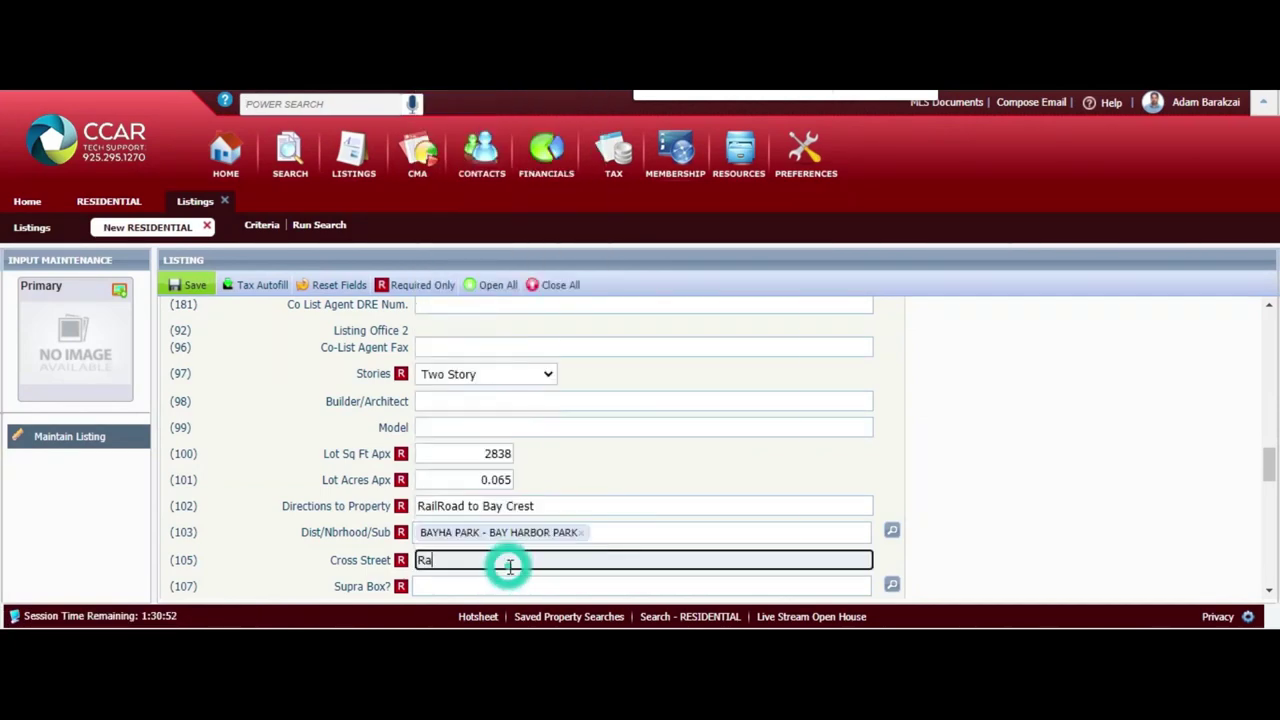
pyautogui.write('ilroad')
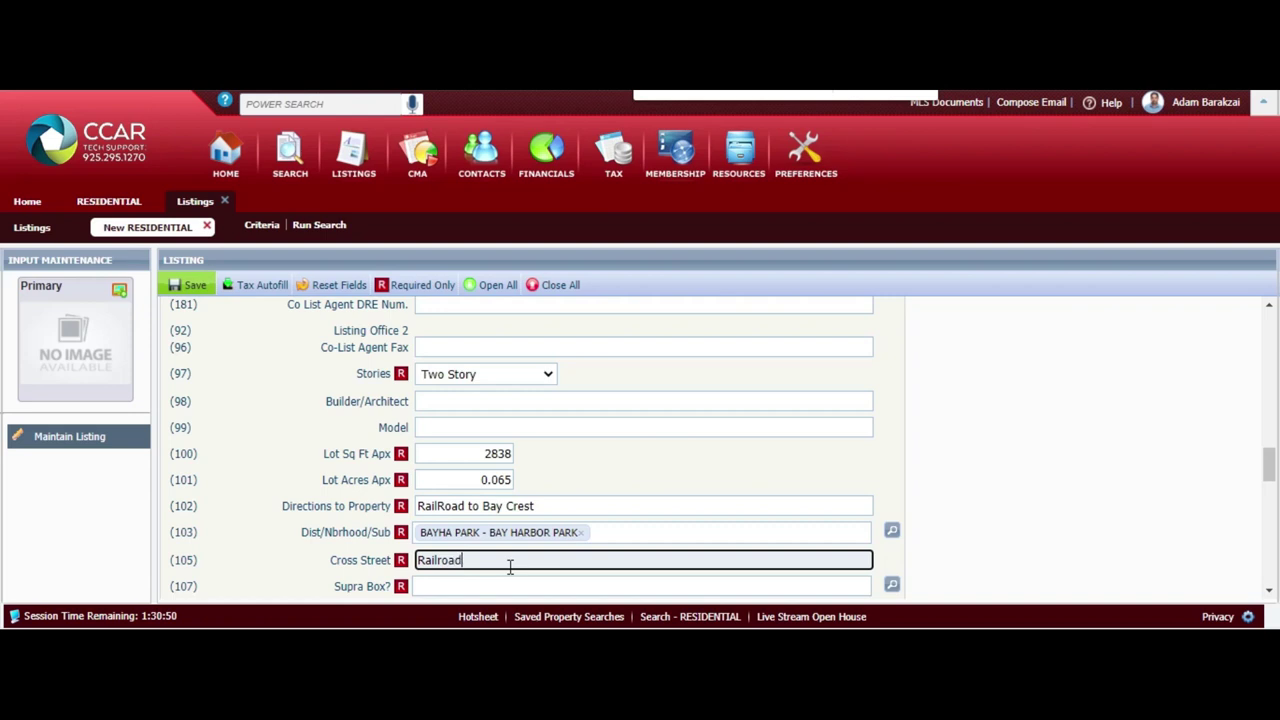
pyautogui.press('Tab')
pyautogui.write('y')
pyautogui.click(510, 571)
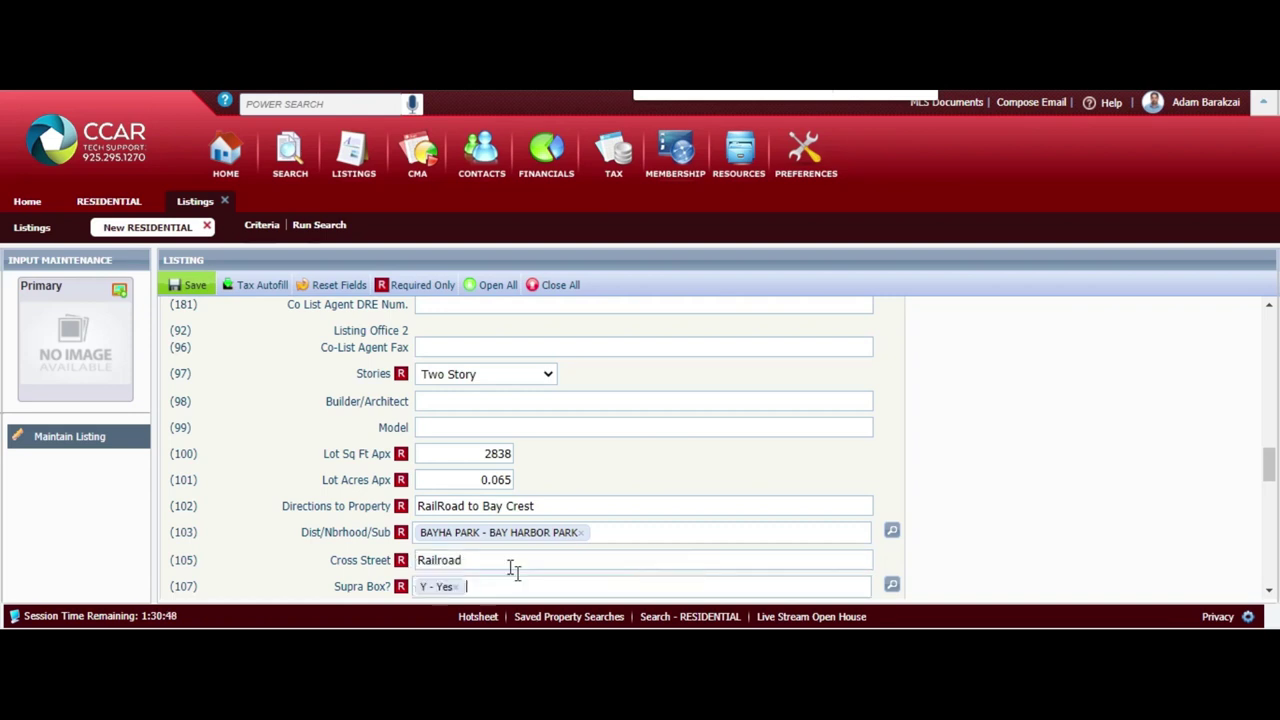
pyautogui.scroll(-1, 514, 568)
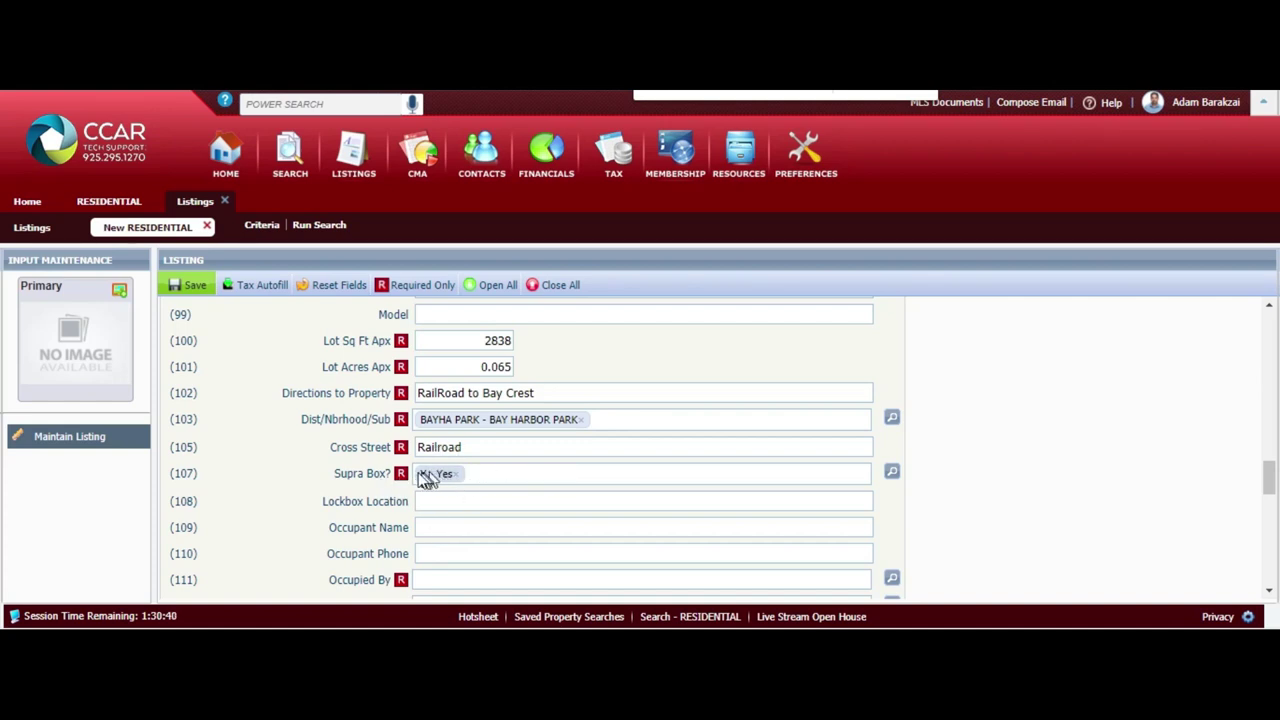
pyautogui.click(449, 474)
pyautogui.click(491, 474)
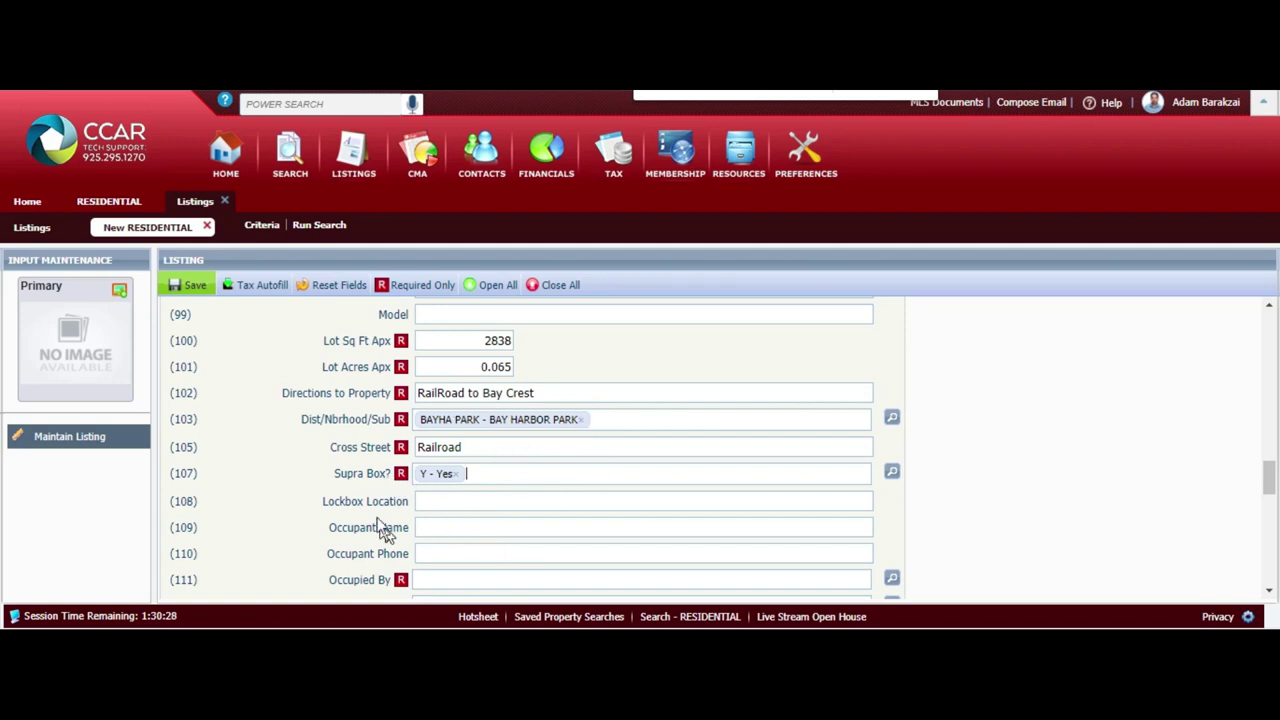
pyautogui.click(468, 478)
# Set Lockbox Location to 'Gas meter' and Occupant Name to 'Owner'
pyautogui.press('Tab')
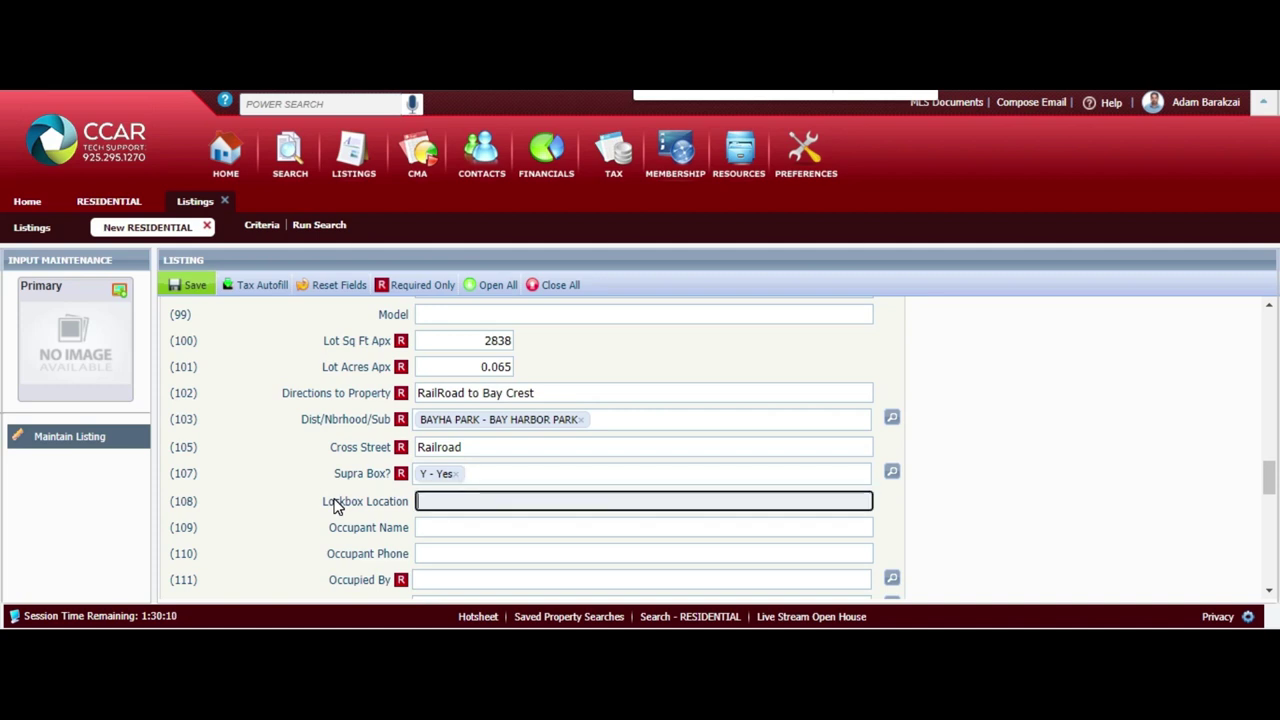
pyautogui.write('Gas meter')
pyautogui.press('Tab')
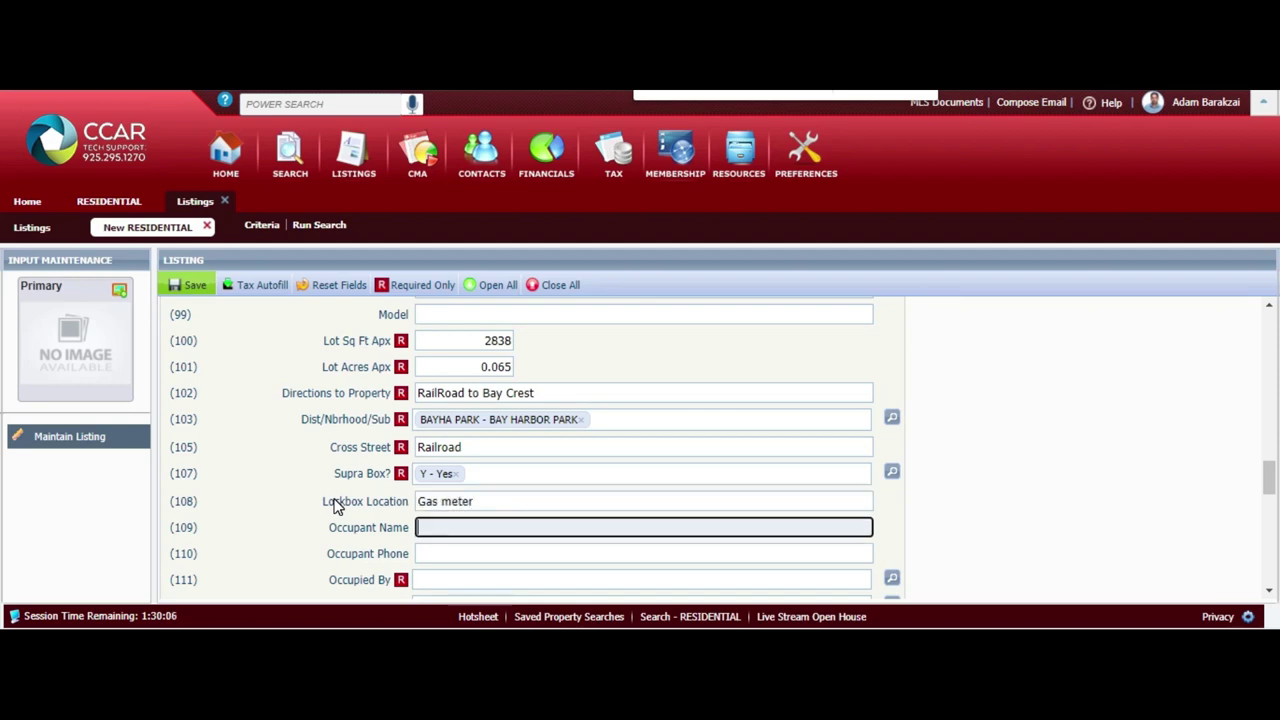
pyautogui.write('Selle')
pyautogui.press('BackSpace')
pyautogui.write('er')
pyautogui.press('BackSpace')
pyautogui.press('BackSpace')
pyautogui.press('BackSpace')
pyautogui.press('BackSpace')
pyautogui.press('BackSpace')
pyautogui.press('BackSpace')
pyautogui.write('Owner')
pyautogui.press('Tab')
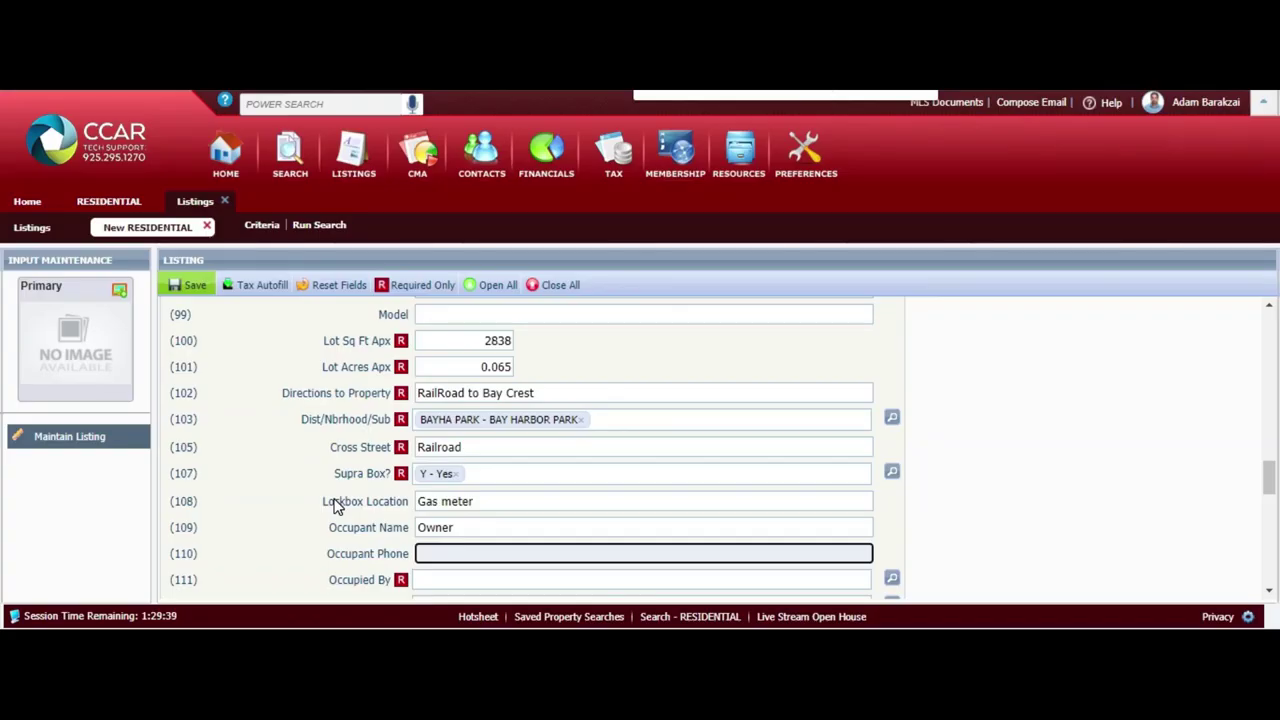
# Set Occupied By to O - Owner and 24 Hr Notice to N - No
pyautogui.press('Tab')
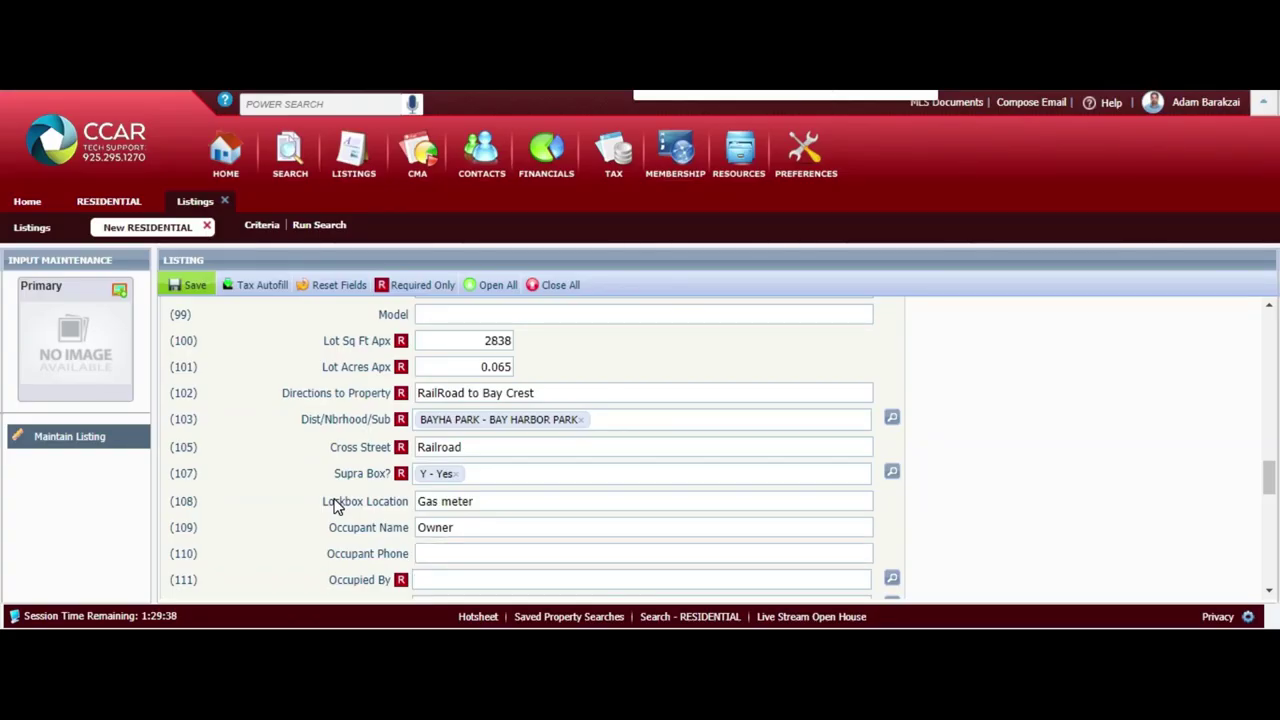
pyautogui.write('o')
pyautogui.press('Return')
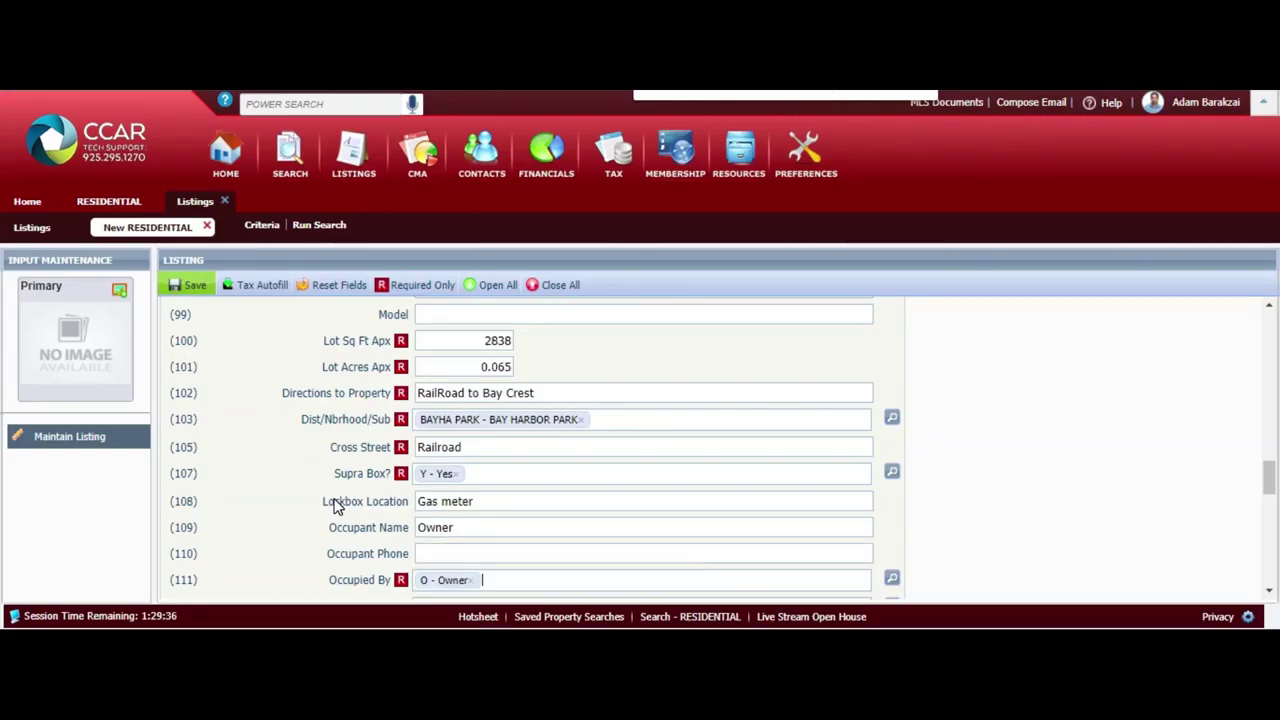
pyautogui.press('Tab')
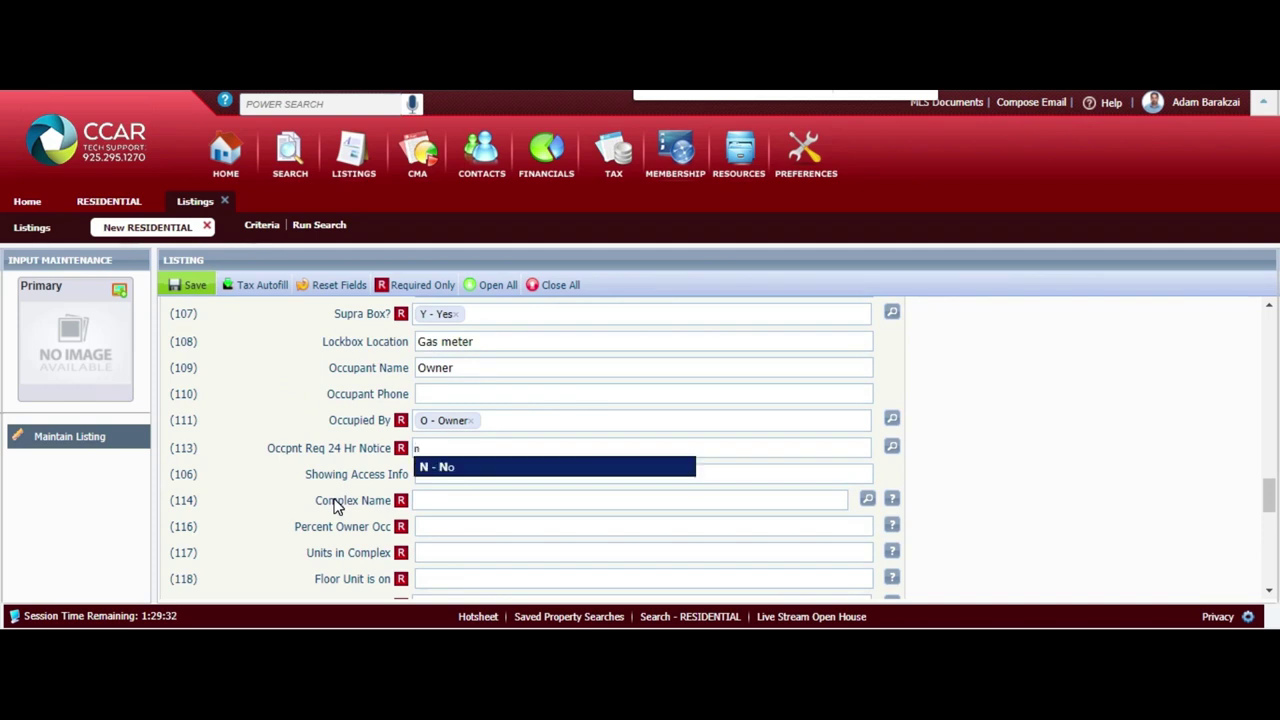
pyautogui.press('Return')
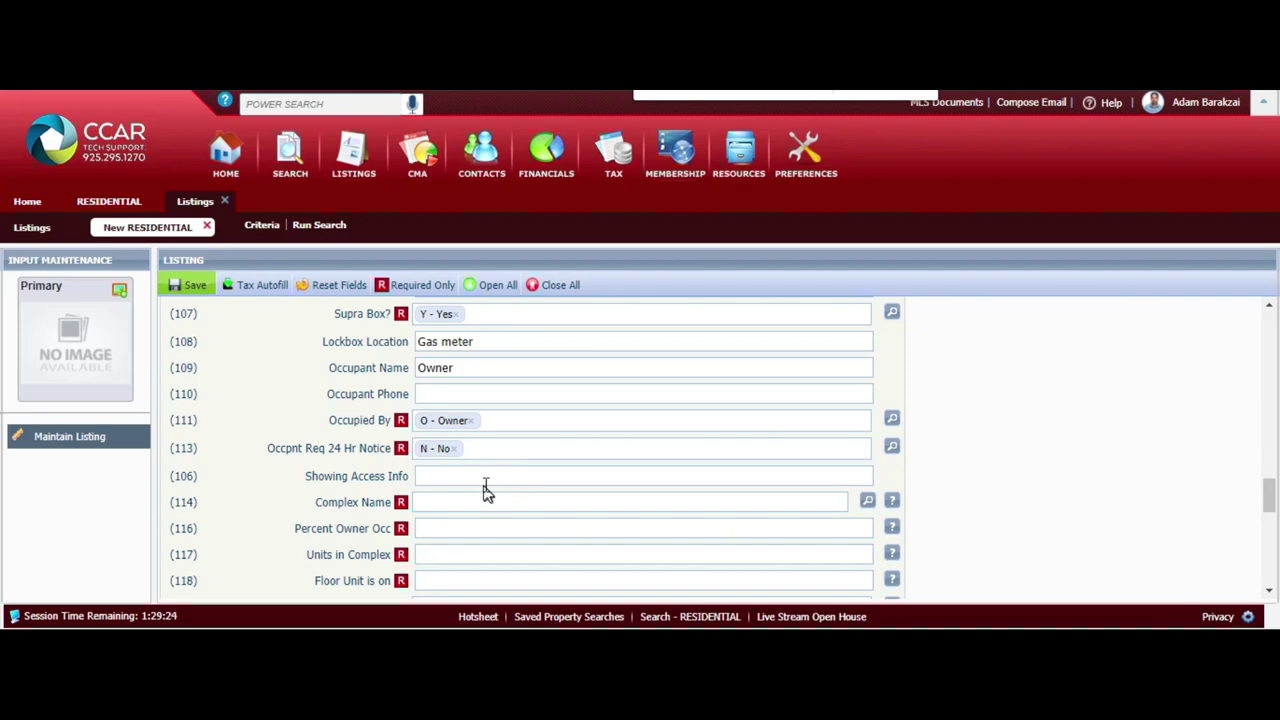
# Paste the saved showing access sentence and change 'pead' to 'PEAD'
pyautogui.click(527, 476)
pyautogui.write('Please send pead and I will text you a CBS code')
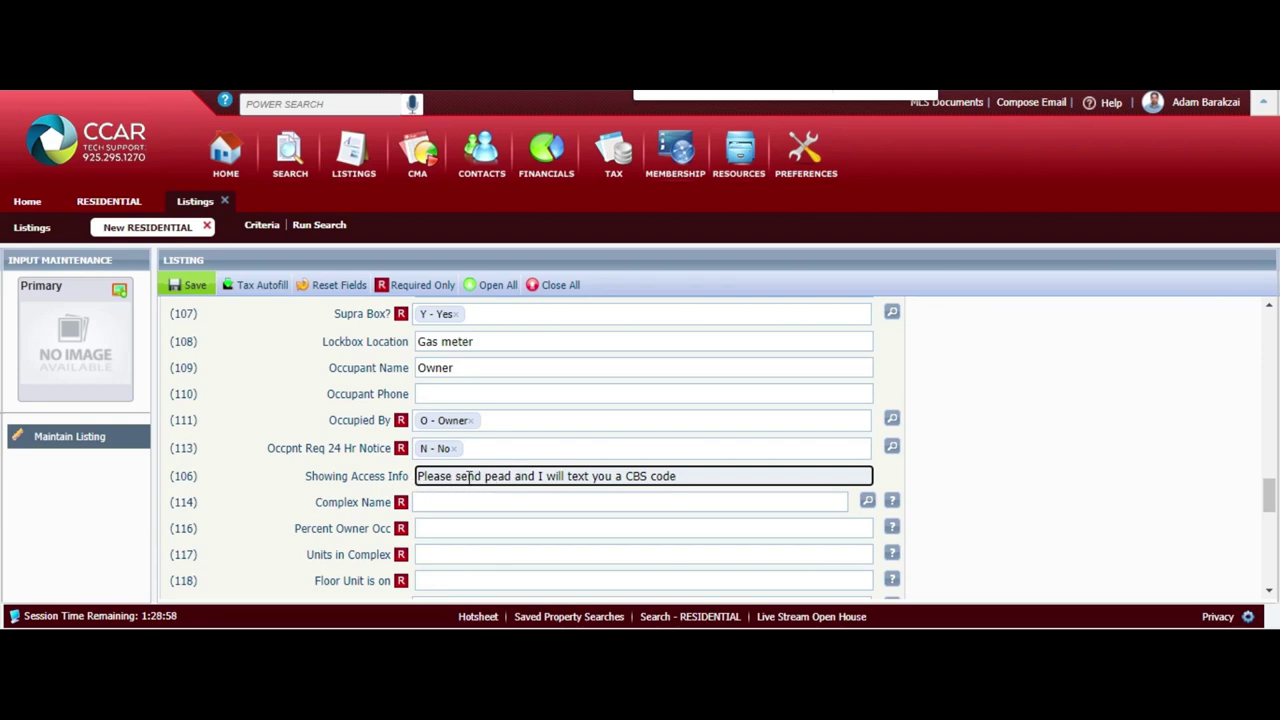
pyautogui.click(513, 476)
pyautogui.click(513, 476)
pyautogui.press('BackSpace')
pyautogui.press('BackSpace')
pyautogui.press('BackSpace')
pyautogui.press('BackSpace')
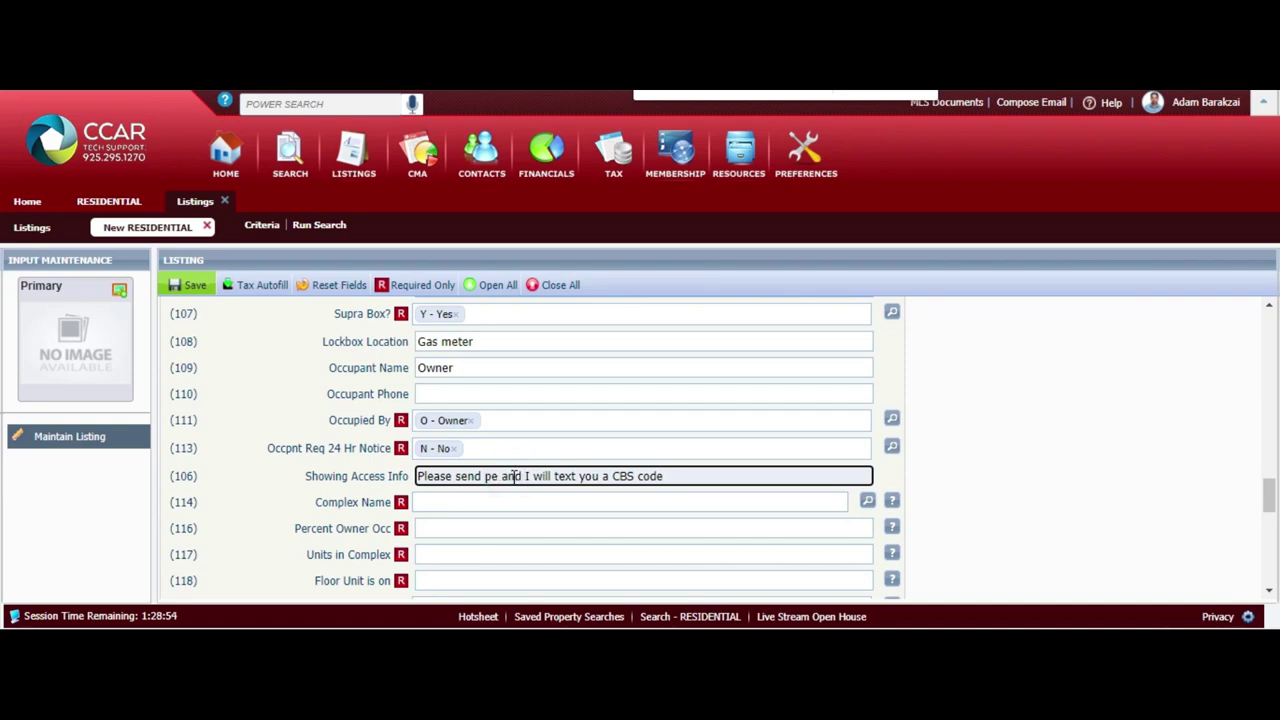
pyautogui.write('PEAD')
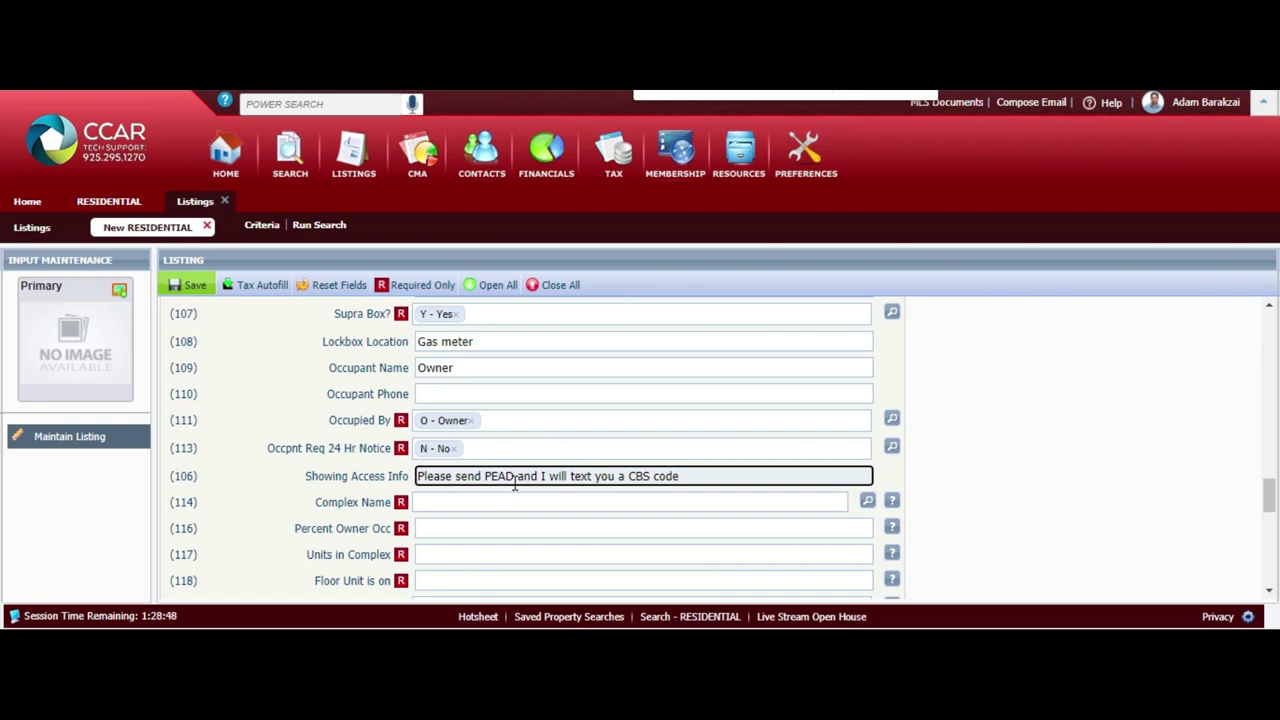
# Replace Showing Access Info with '2 Hour notice preferred , Please send Pead'
pyautogui.doubleClick(527, 476)
pyautogui.tripleClick(520, 478)
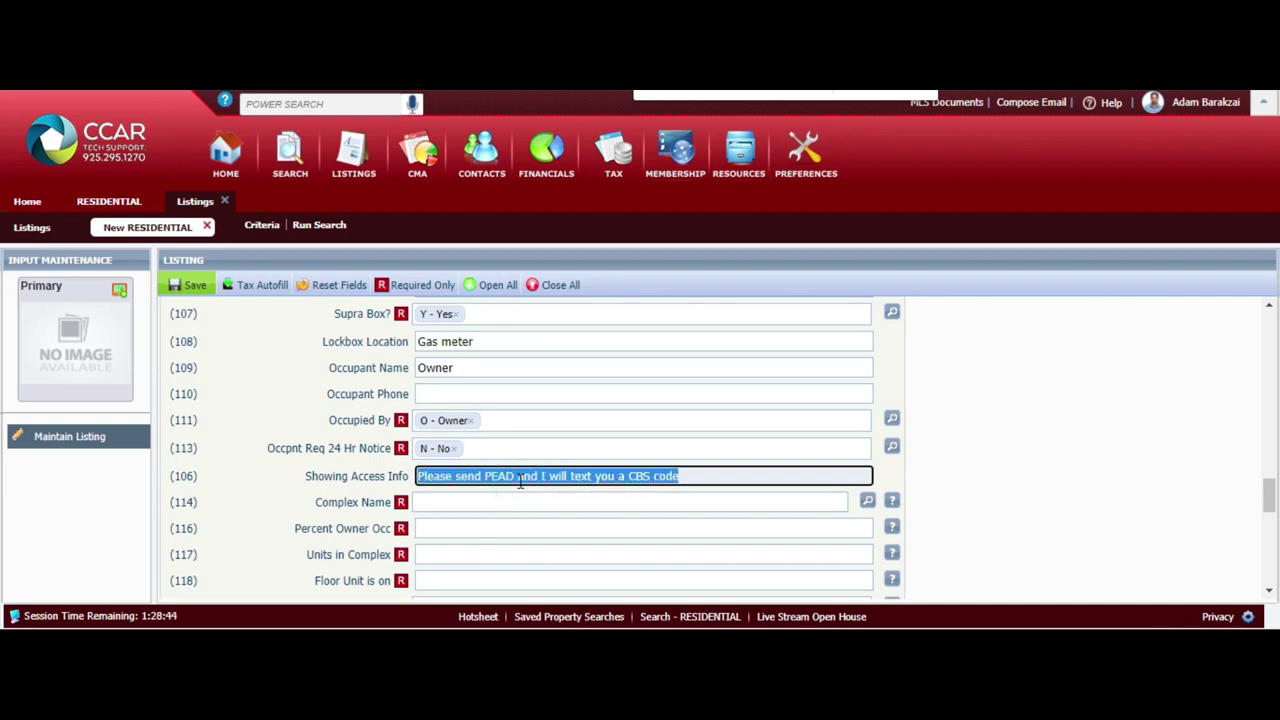
pyautogui.write('2')
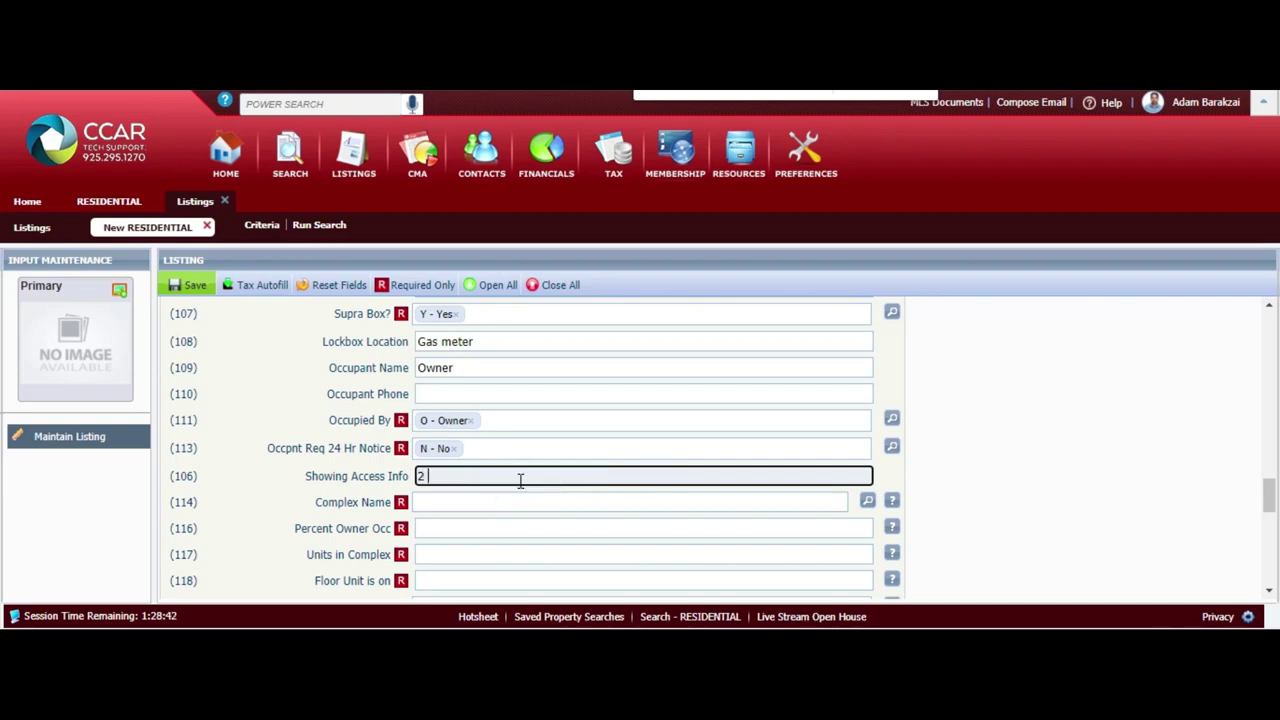
pyautogui.write(' Hour notice preferred , Please send Pead')
pyautogui.click(717, 476)
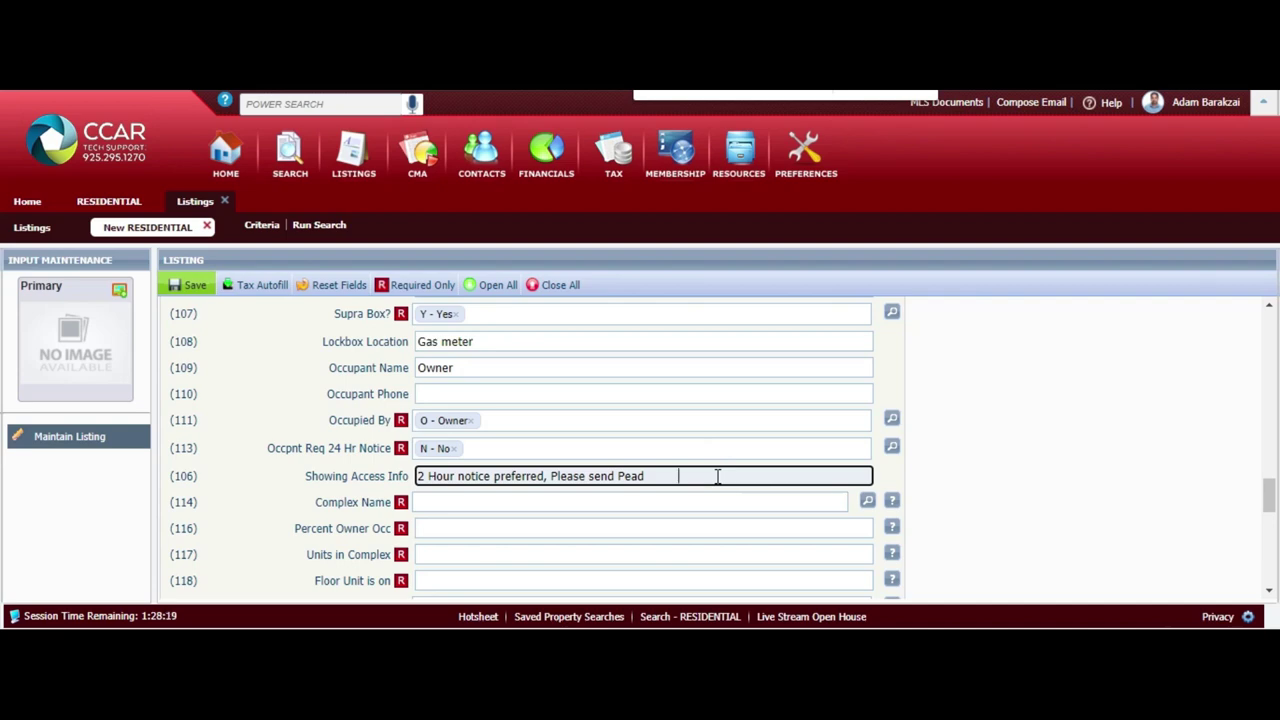
pyautogui.press('Tab')
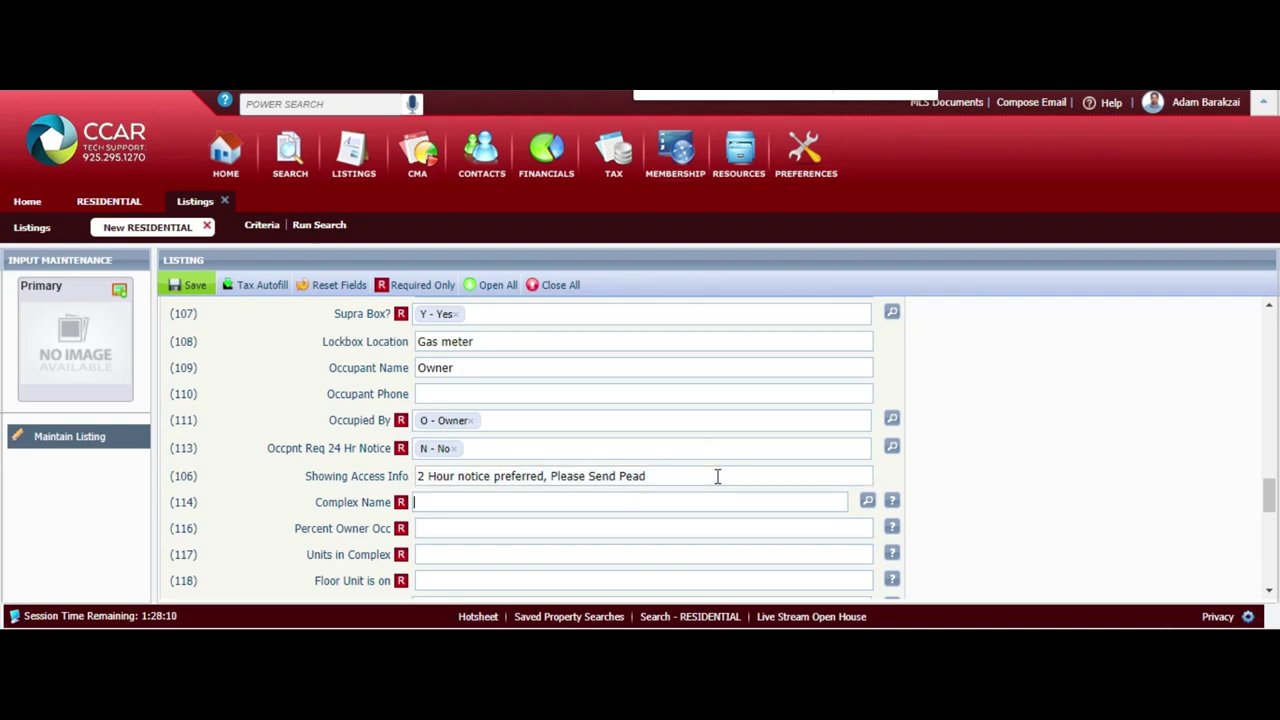
pyautogui.write('B')
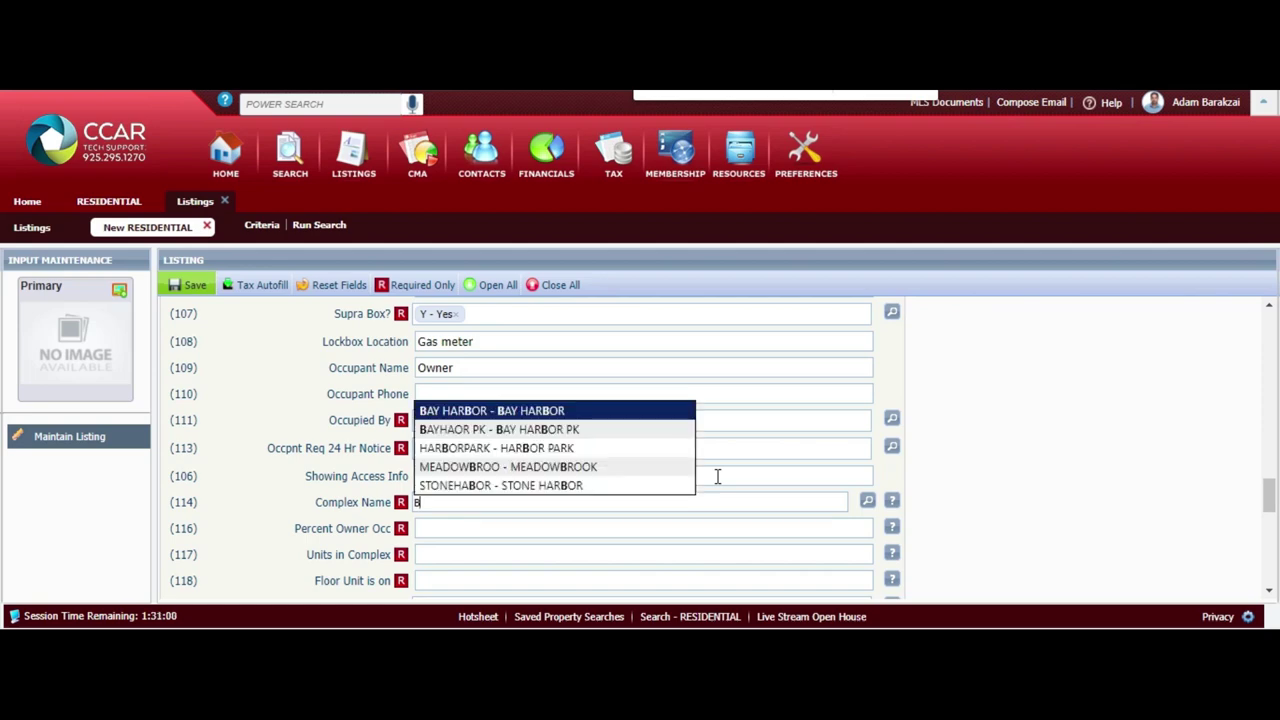
# Choose BAYHAOR PK - BAY HARBOR PK as Complex Name and enter 81 for Percent Owner Occ
pyautogui.click(617, 430)
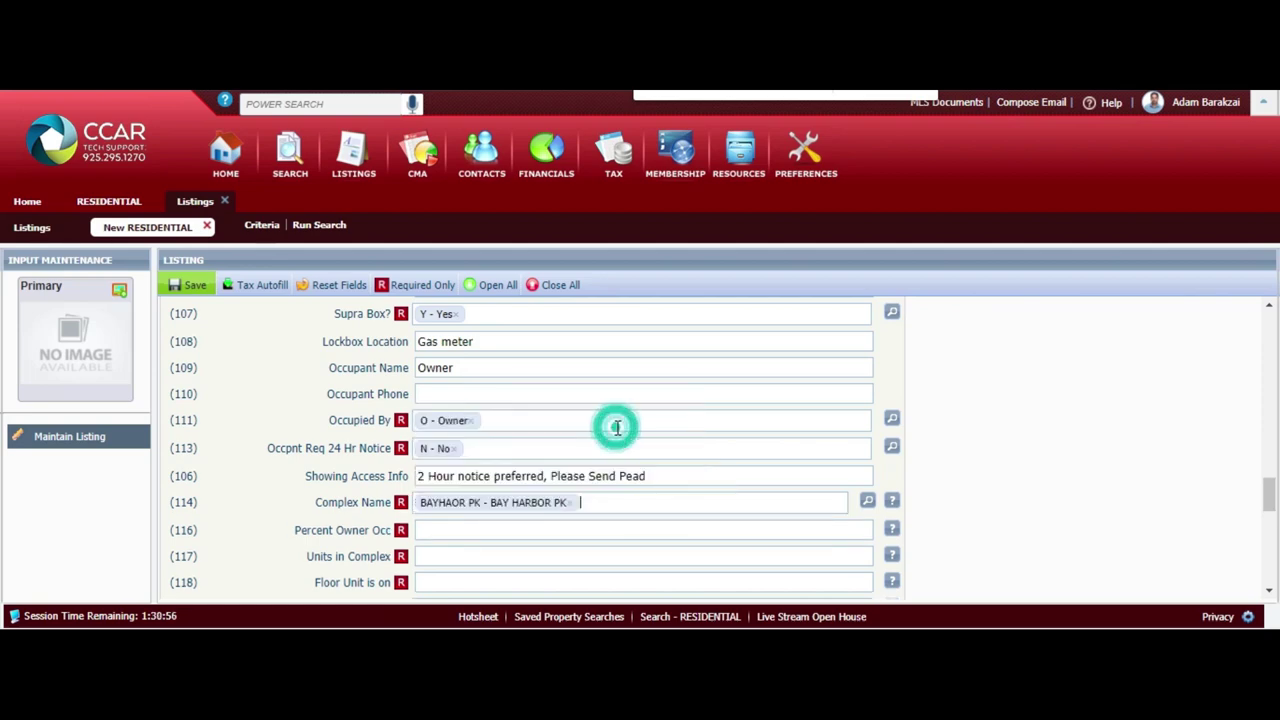
pyautogui.click(514, 529)
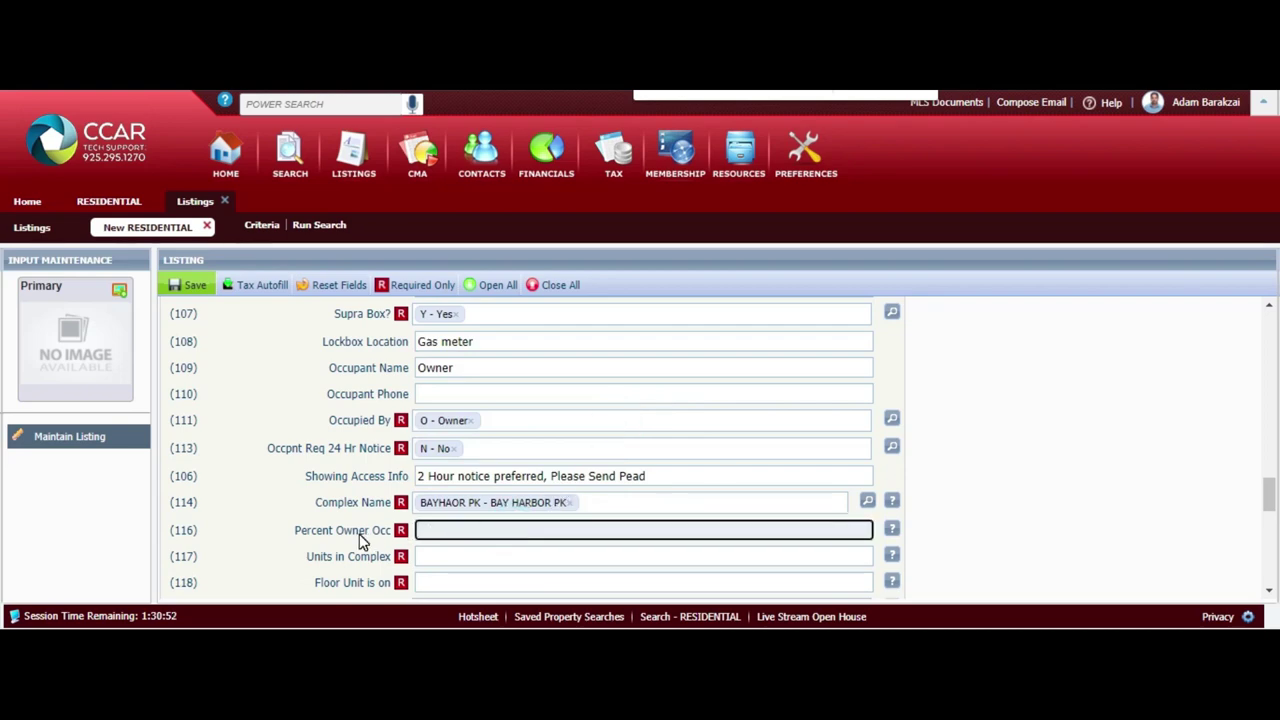
pyautogui.click(456, 536)
pyautogui.write('81')
# Pick BAYHA PARK (Bay Harbor Park) as the HOA Name from autocomplete
pyautogui.doubleClick(466, 530)
pyautogui.click(452, 532)
pyautogui.press('Tab')
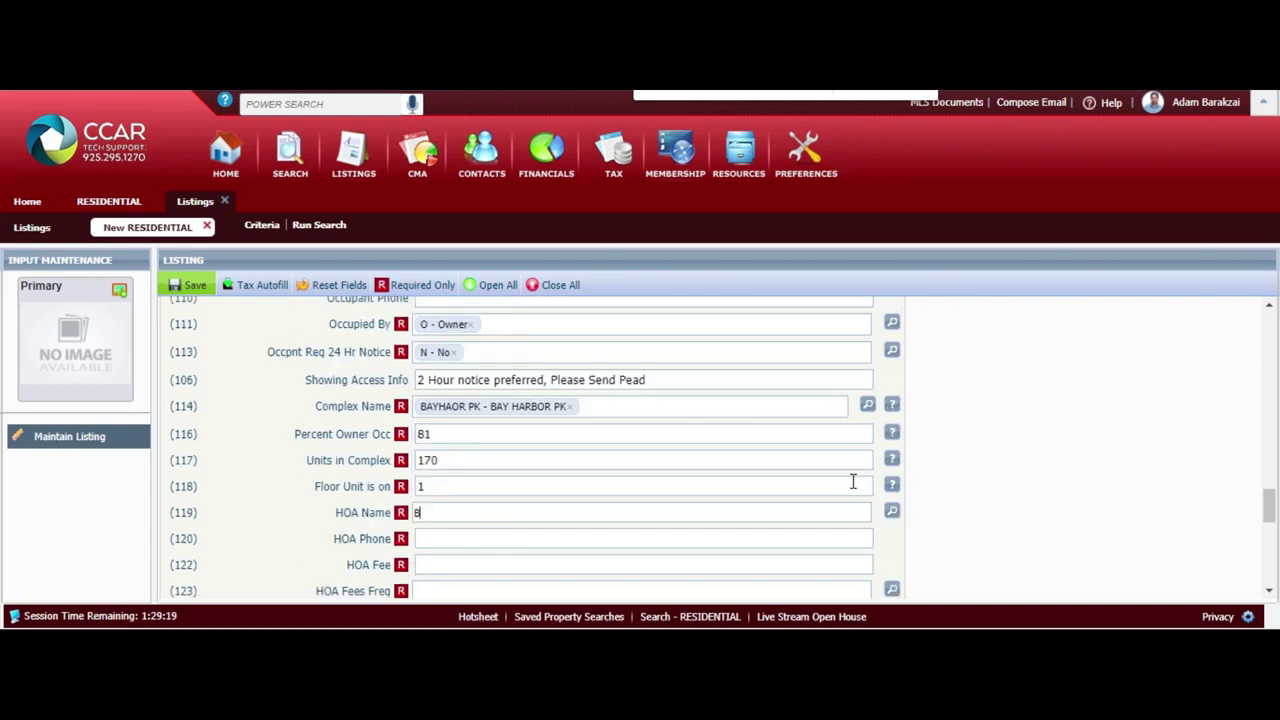
pyautogui.write('B')
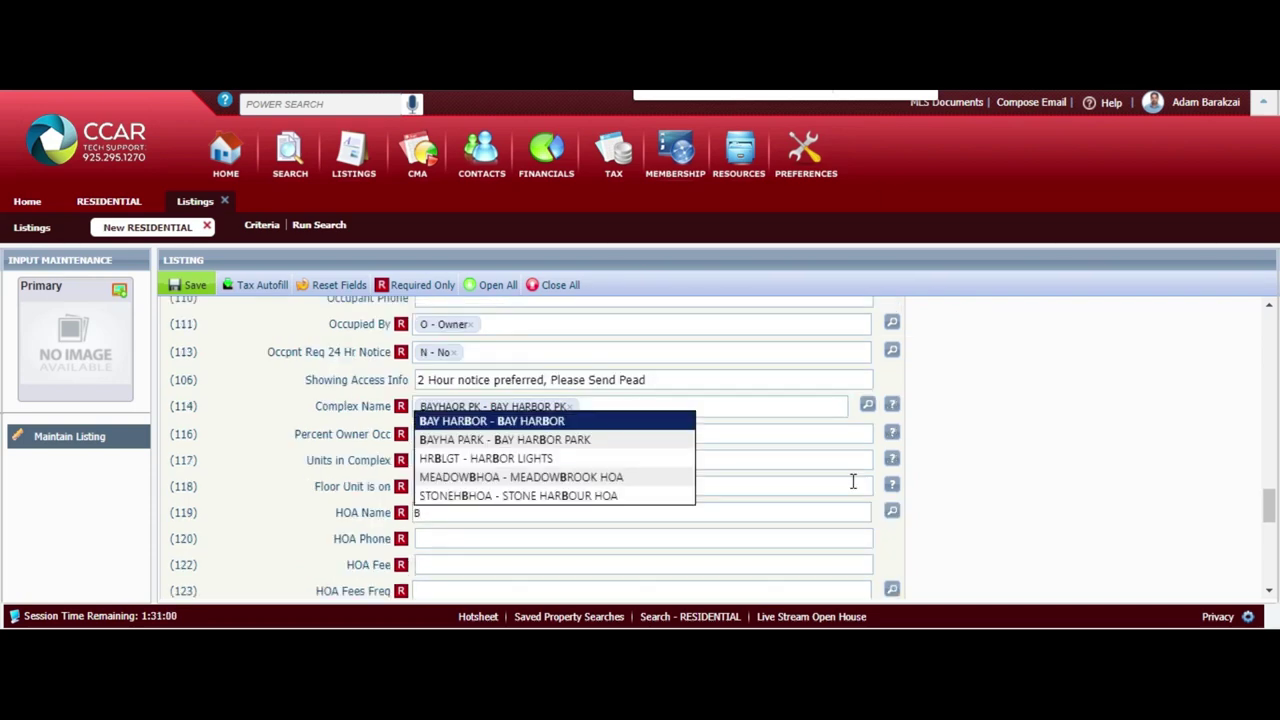
pyautogui.click(622, 440)
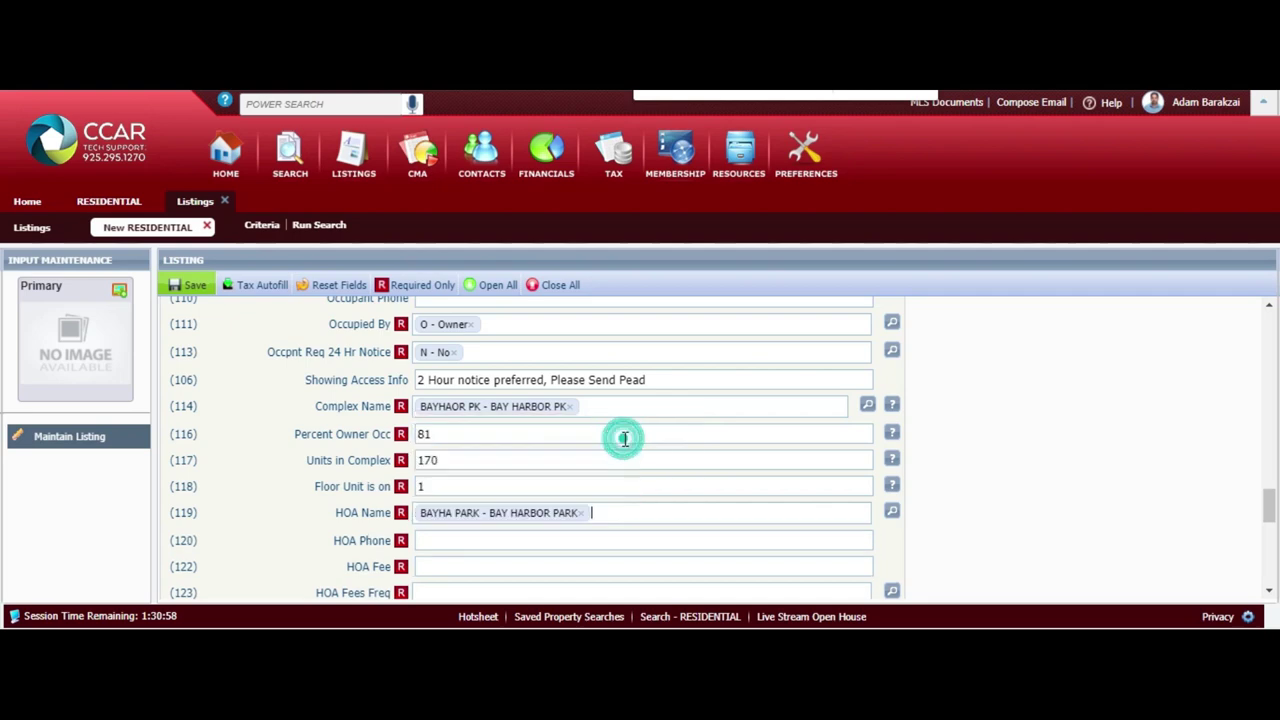
# Enter the HOA phone number and an HOA Fee of 250
pyautogui.click(505, 540)
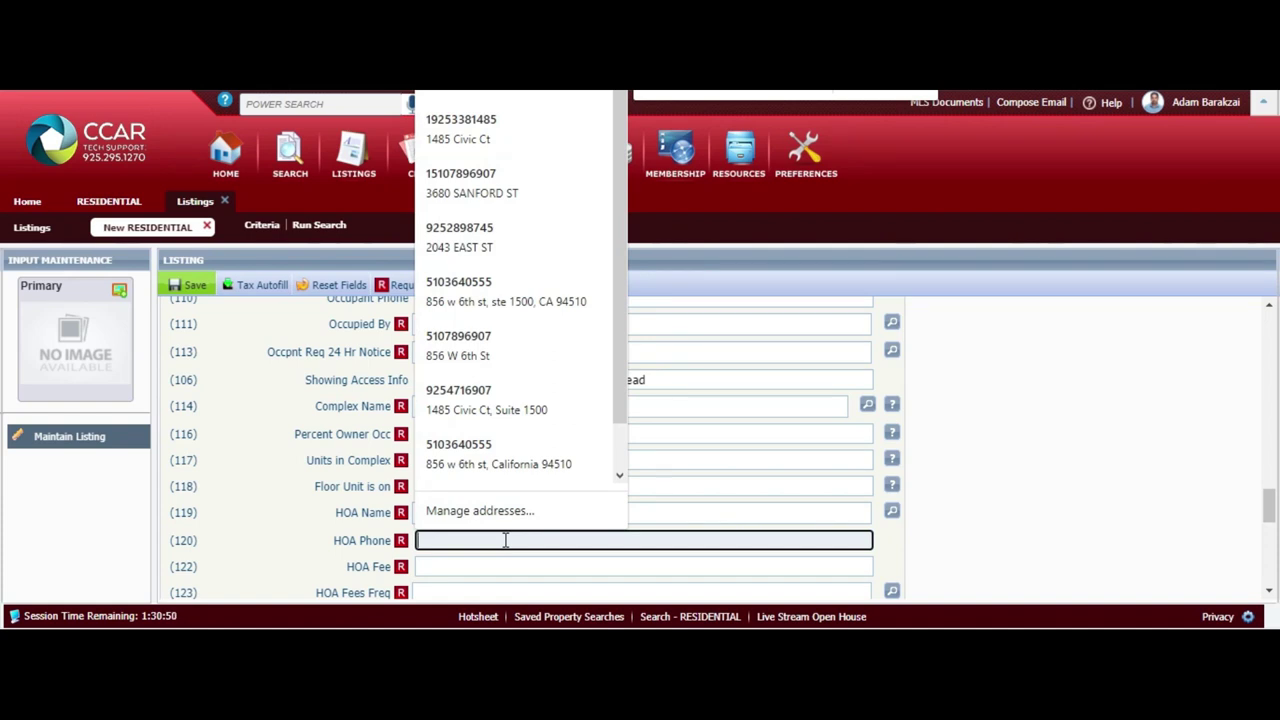
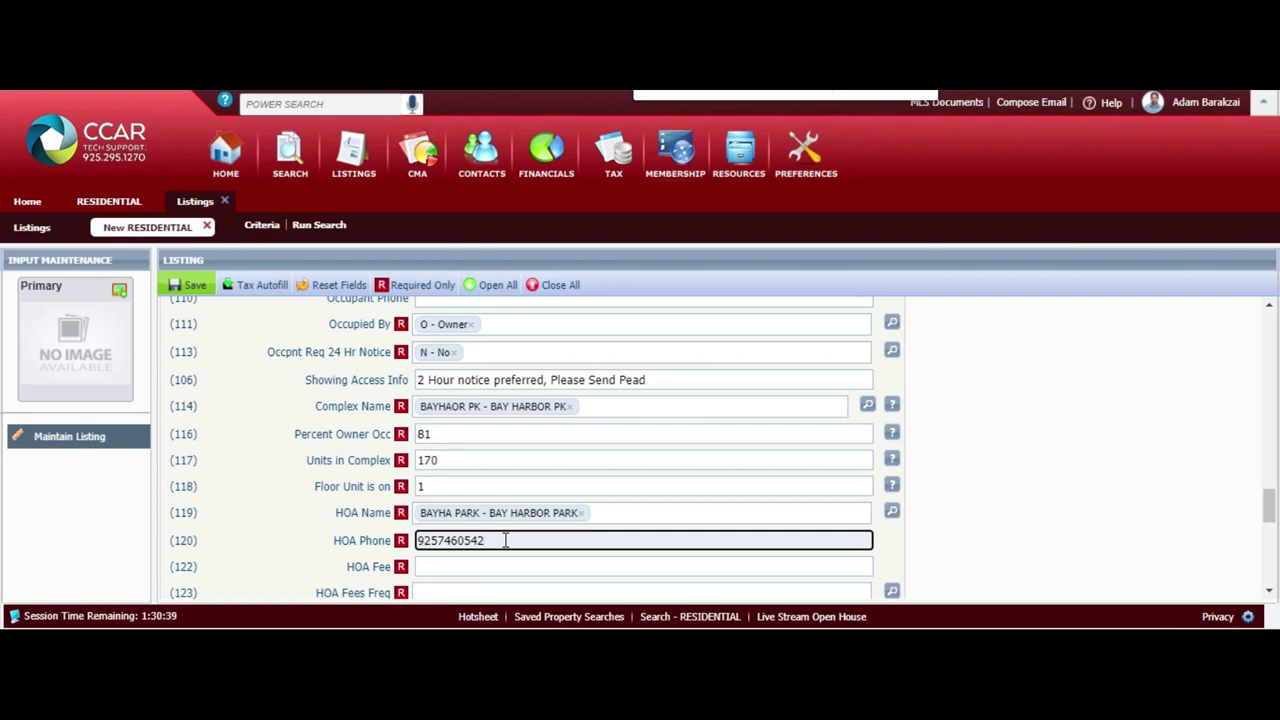
pyautogui.scroll(-1, 500, 543)
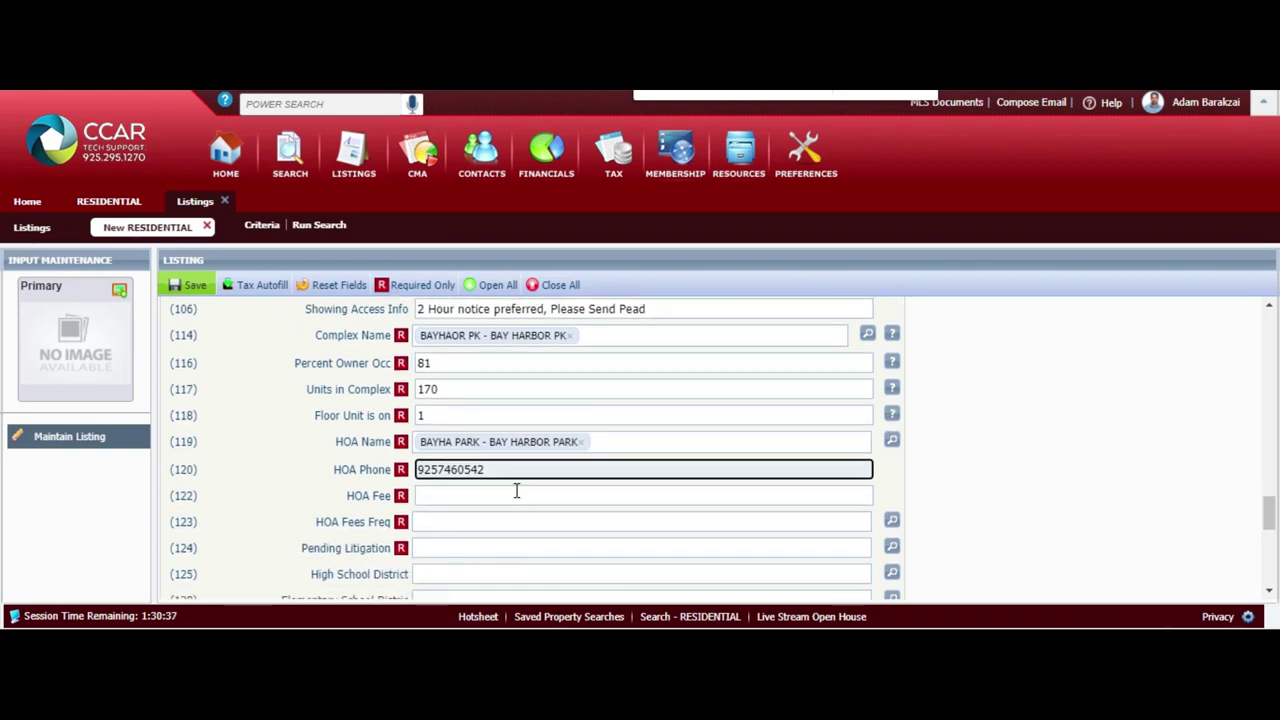
pyautogui.click(517, 494)
pyautogui.write('250')
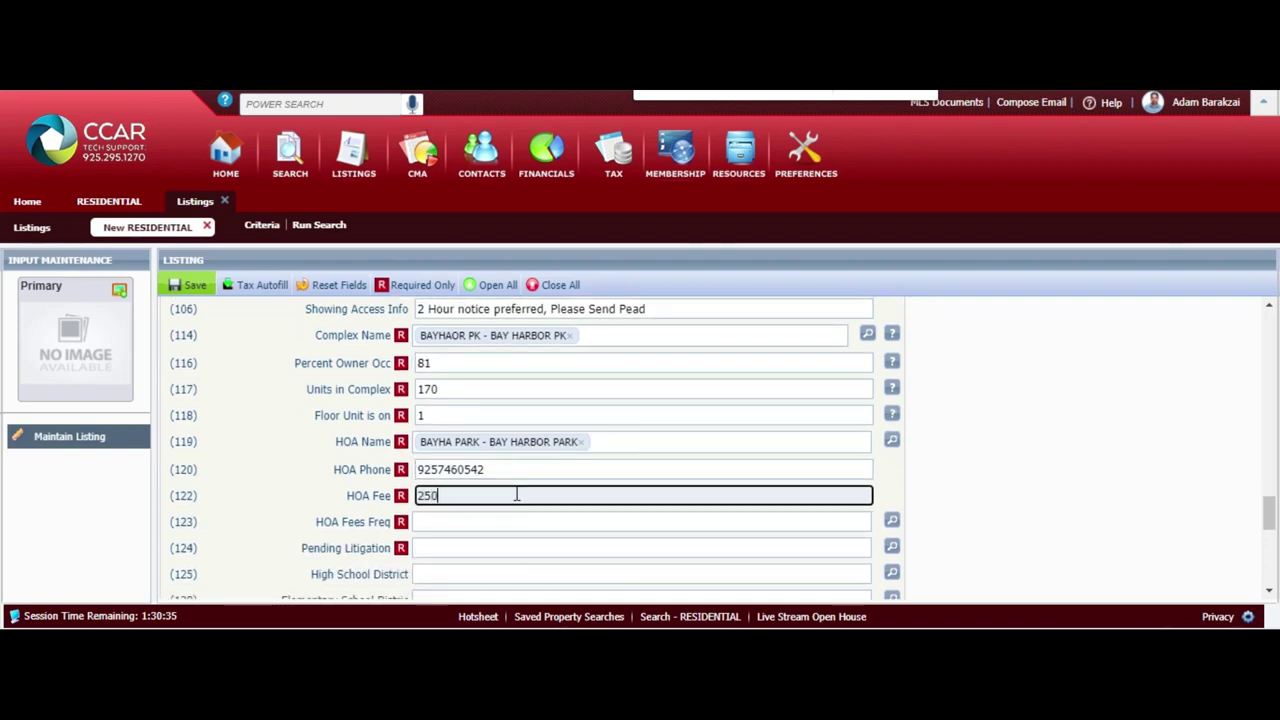
# Set HOA Fees Freq to M - Monthly and Pending Litigation to N - No
pyautogui.click(508, 521)
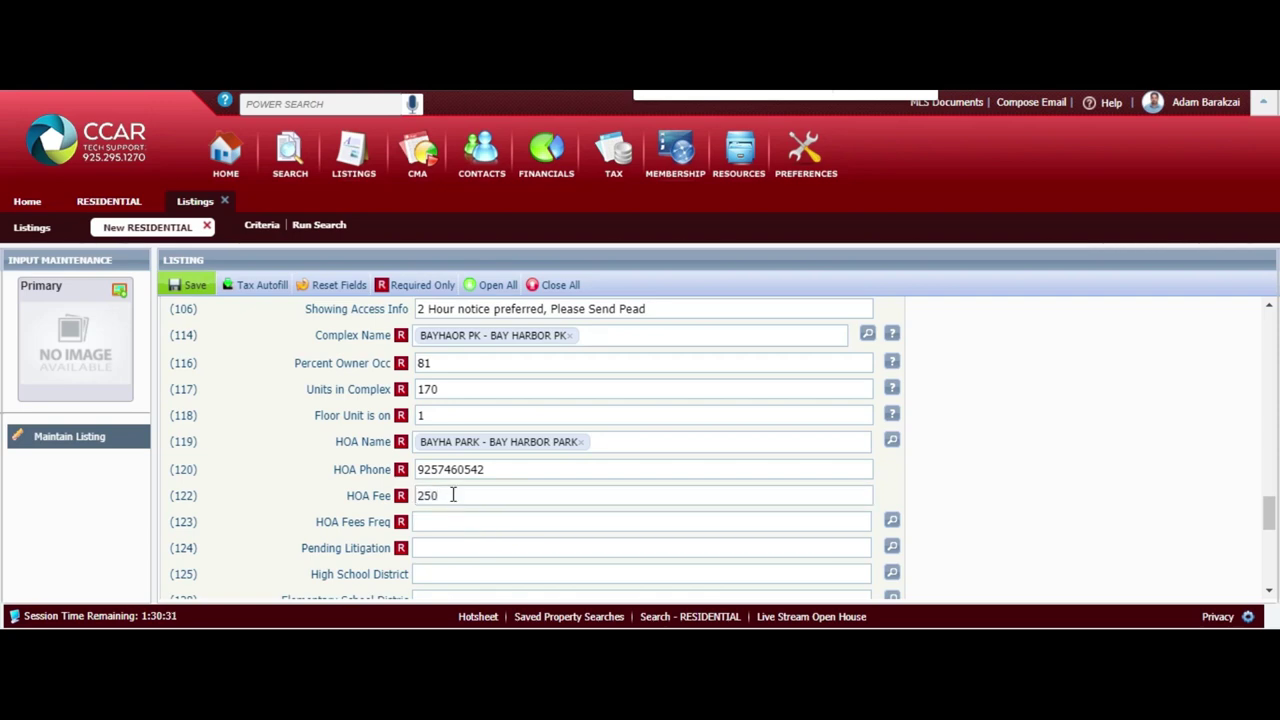
pyautogui.click(491, 528)
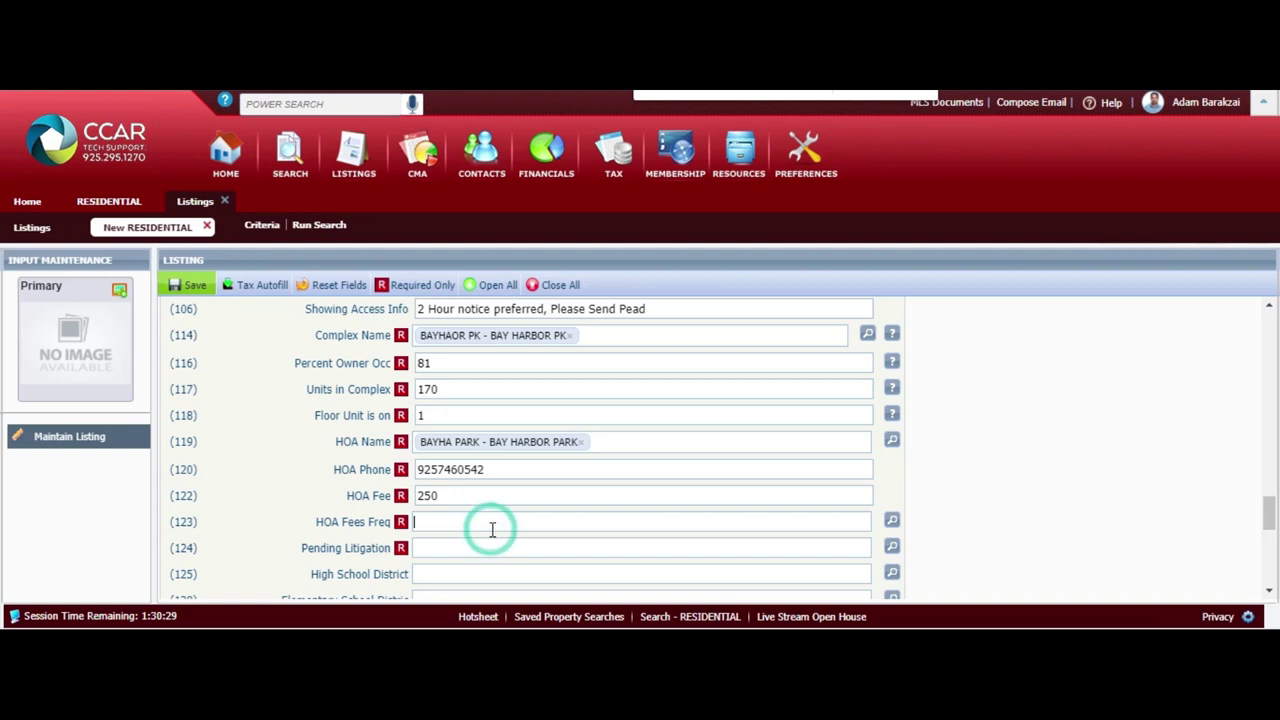
pyautogui.write('mon')
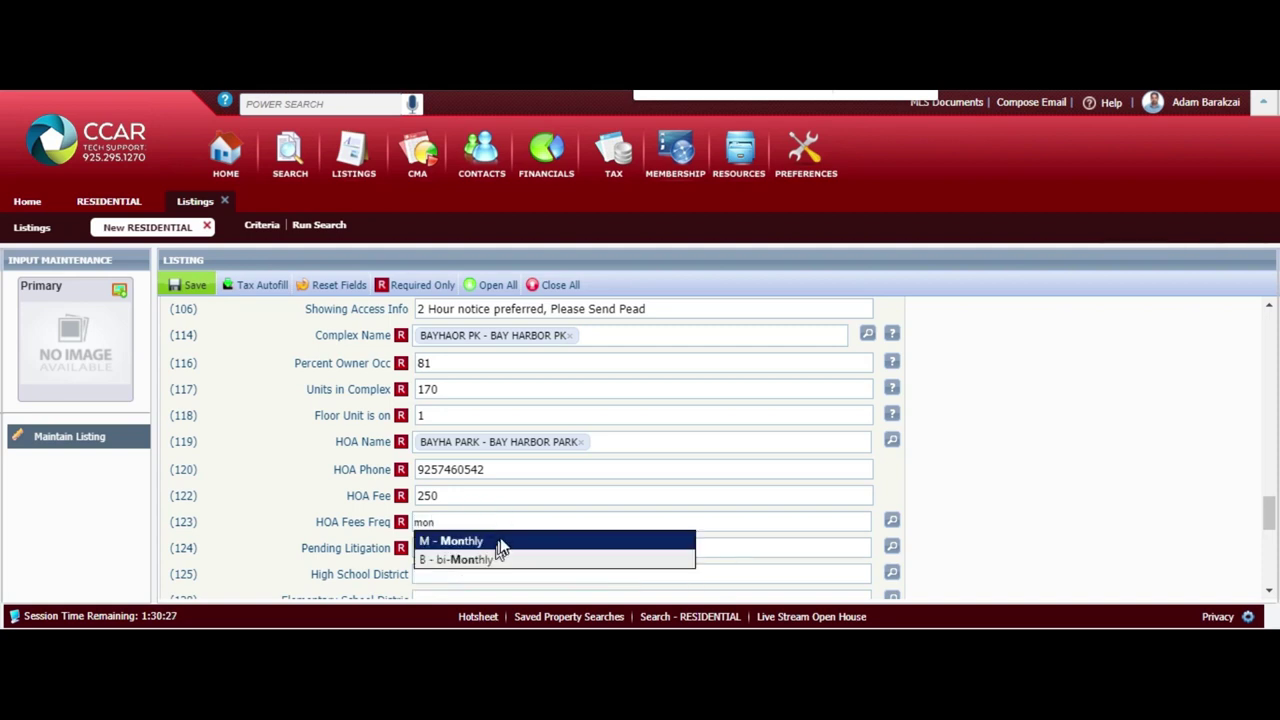
pyautogui.click(500, 541)
pyautogui.click(487, 549)
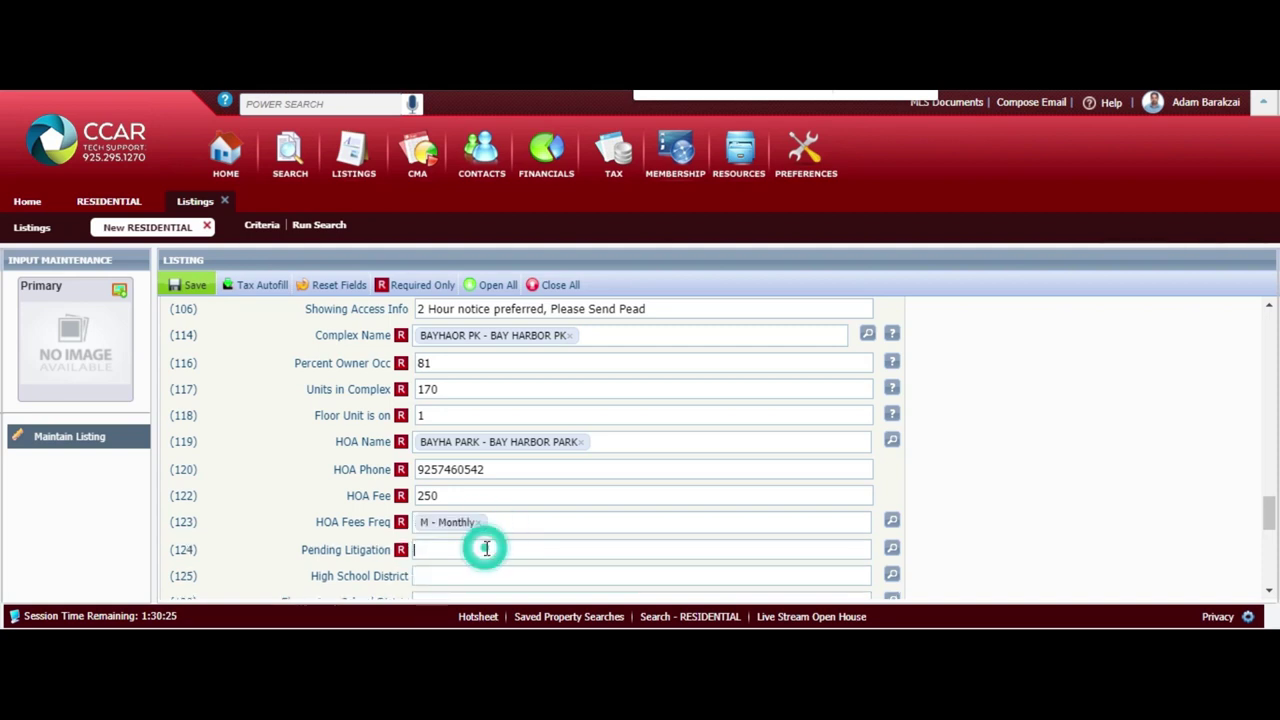
pyautogui.write('n')
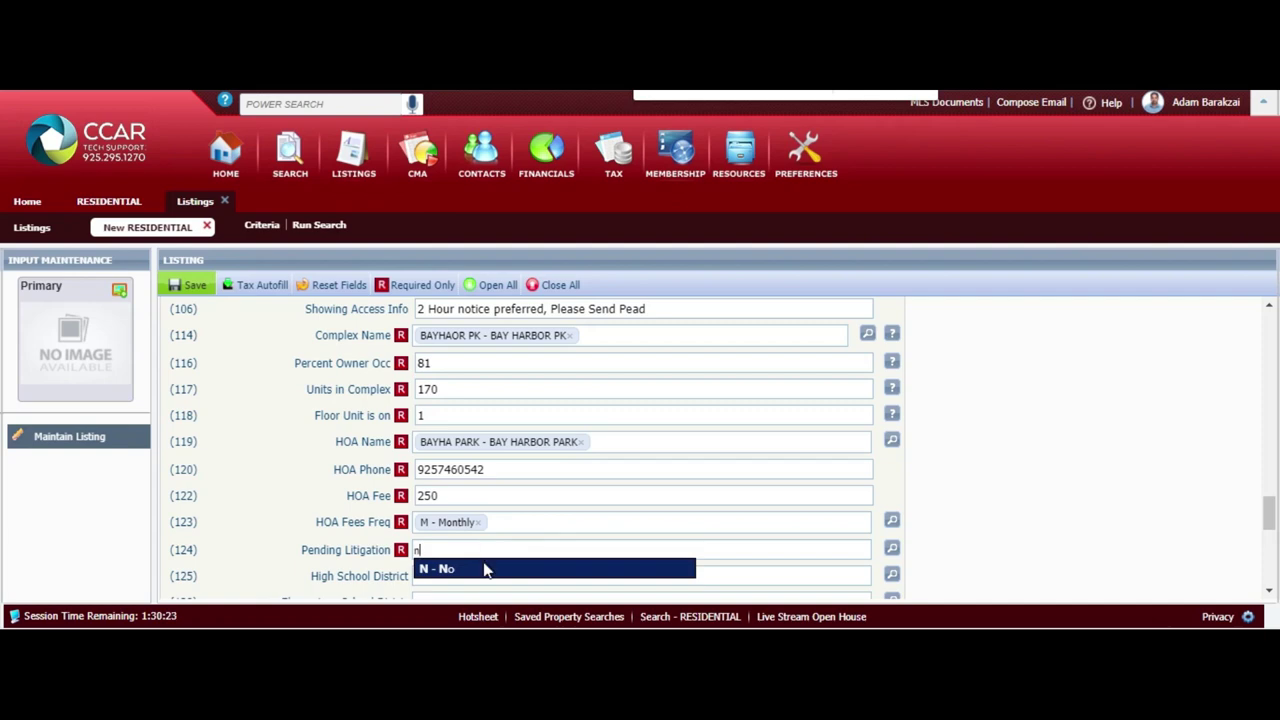
pyautogui.click(476, 570)
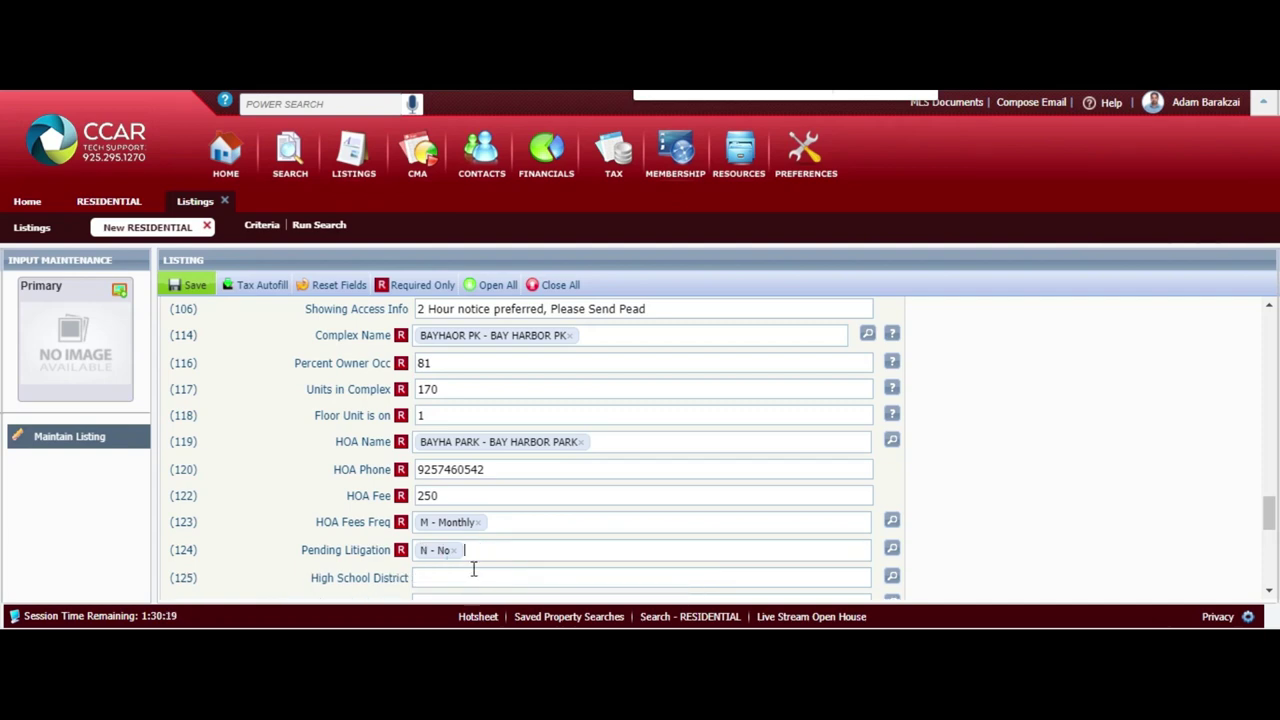
pyautogui.scroll(-3, 474, 569)
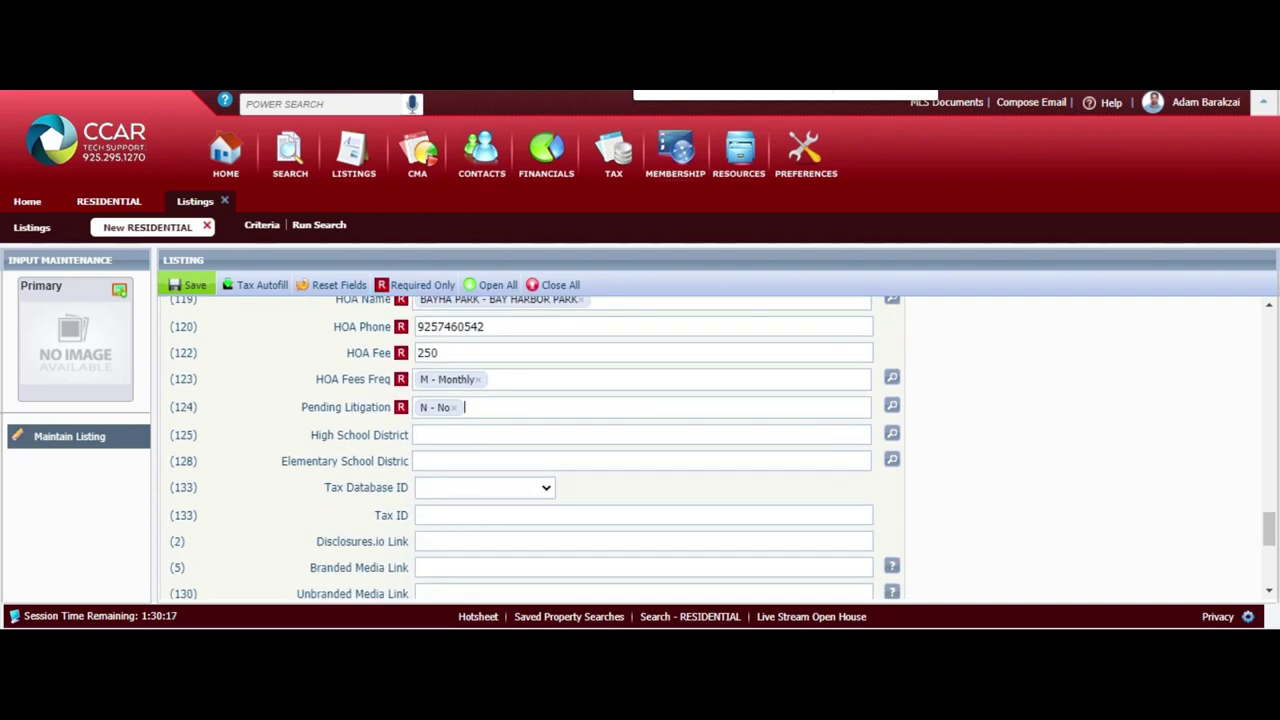
pyautogui.scroll(-2, 640, 450)
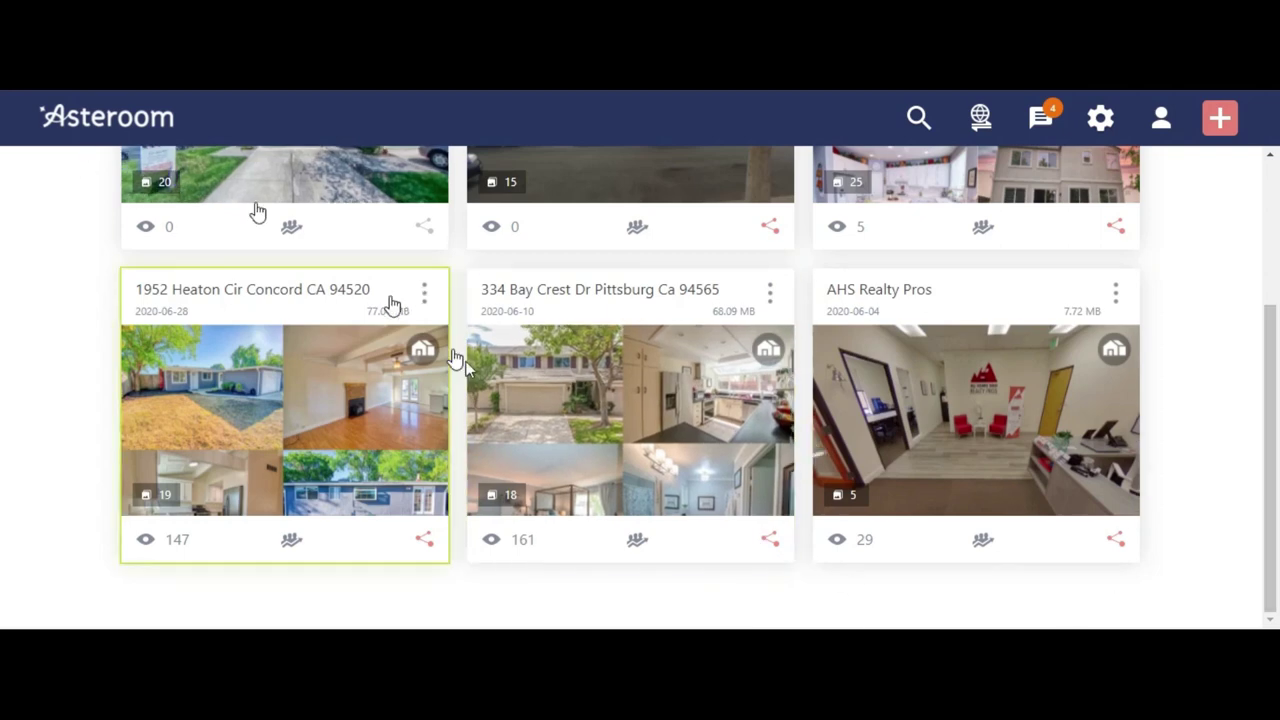
pyautogui.click(776, 540)
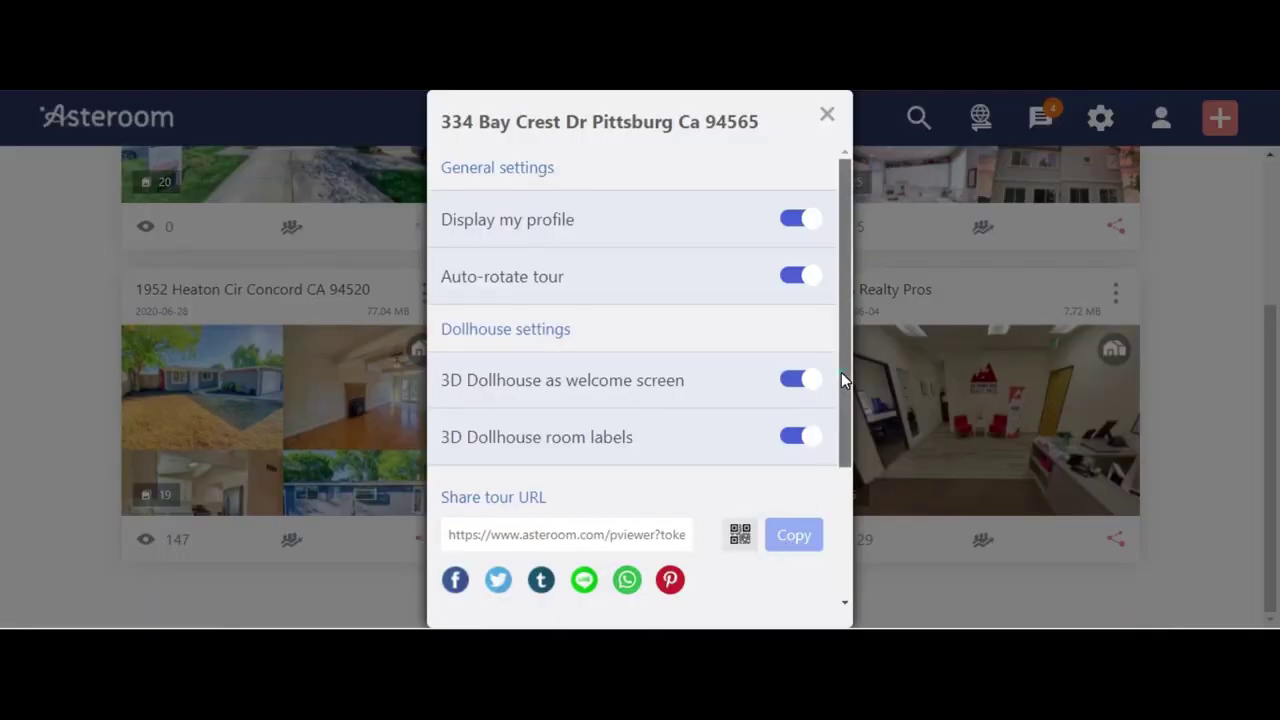
pyautogui.moveTo(845, 370); pyautogui.dragTo(845, 505)
pyautogui.click(794, 345)
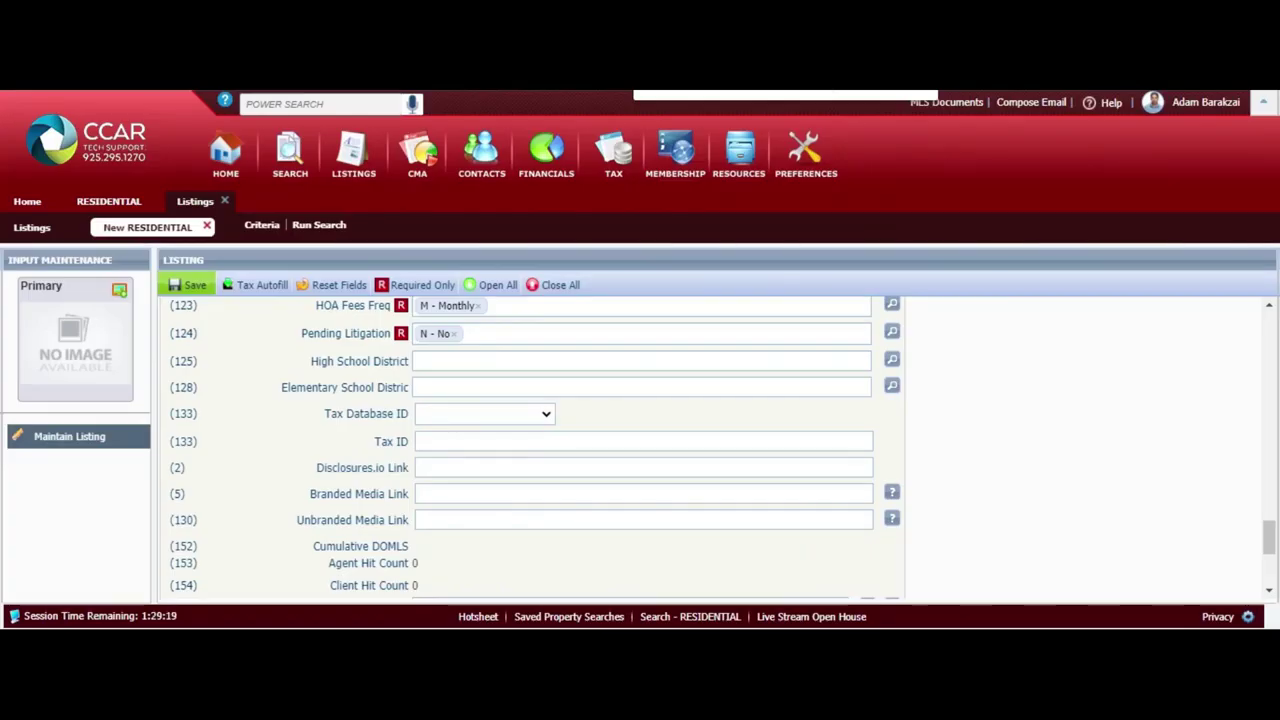
pyautogui.click(487, 521)
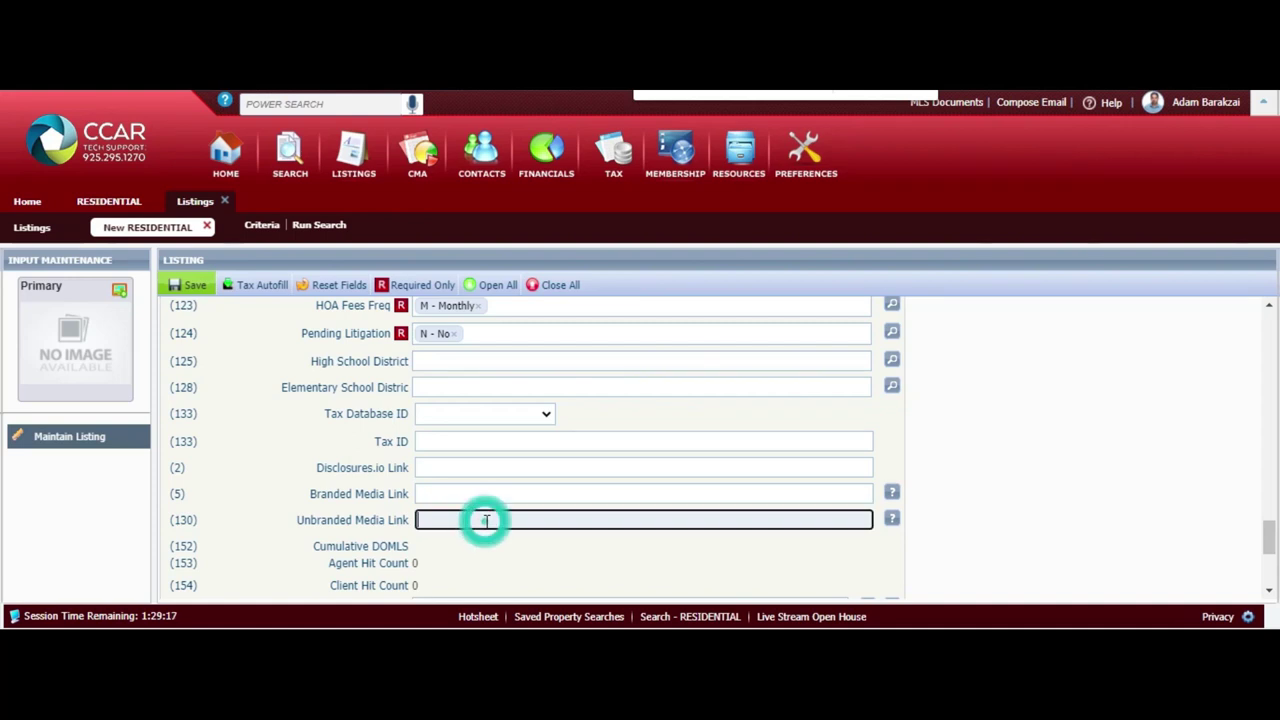
pyautogui.hotkey('ctrl', 'v')
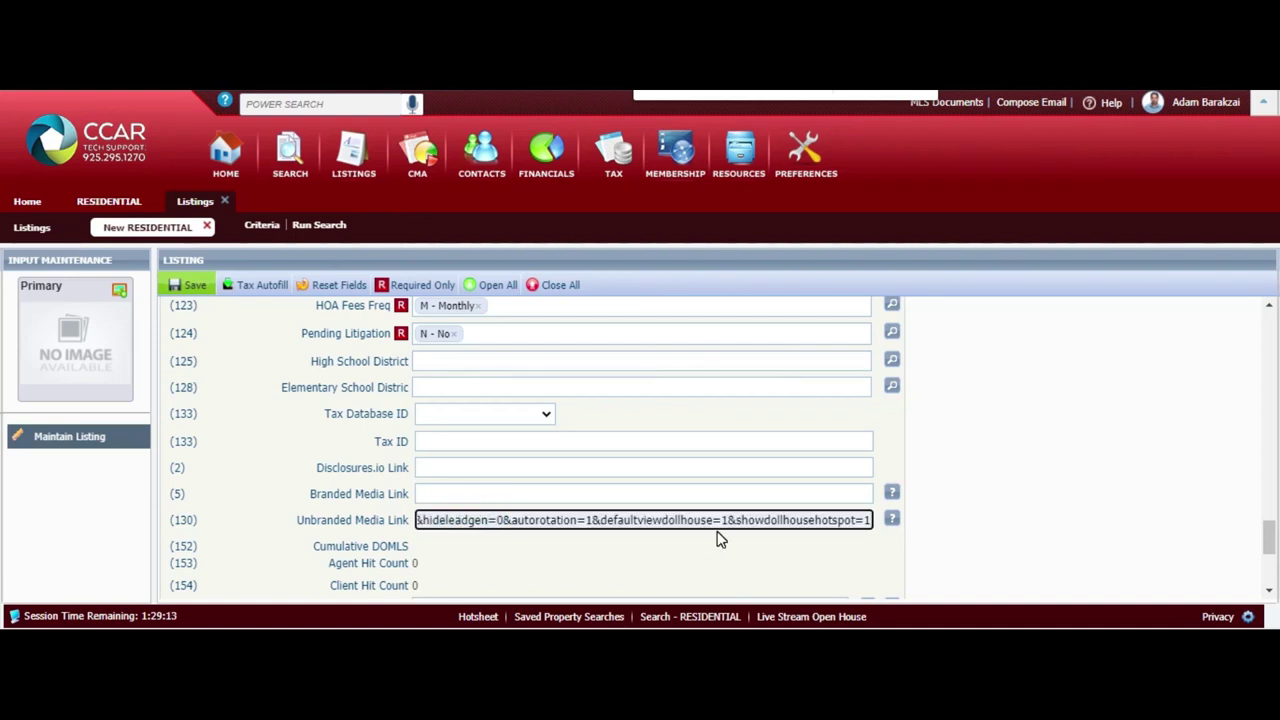
pyautogui.hotkey('ctrl', 'a')
pyautogui.press('BackSpace')
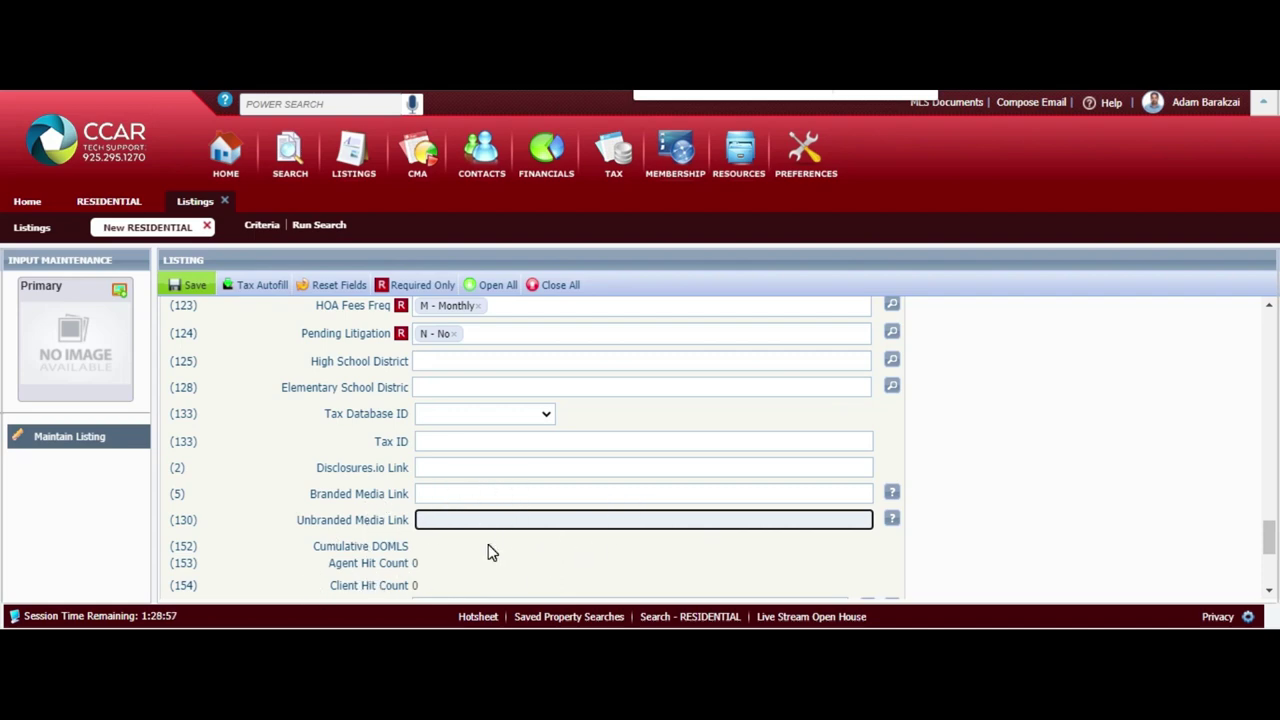
pyautogui.click(524, 467)
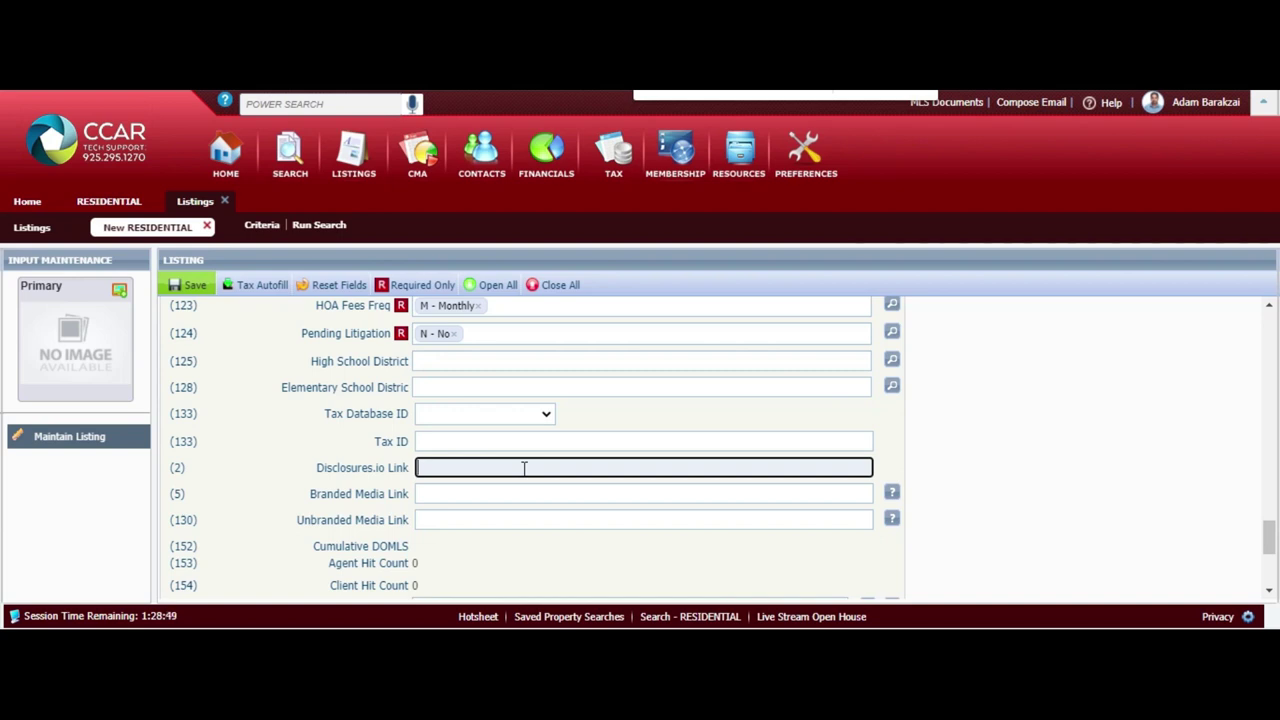
pyautogui.click(340, 480)
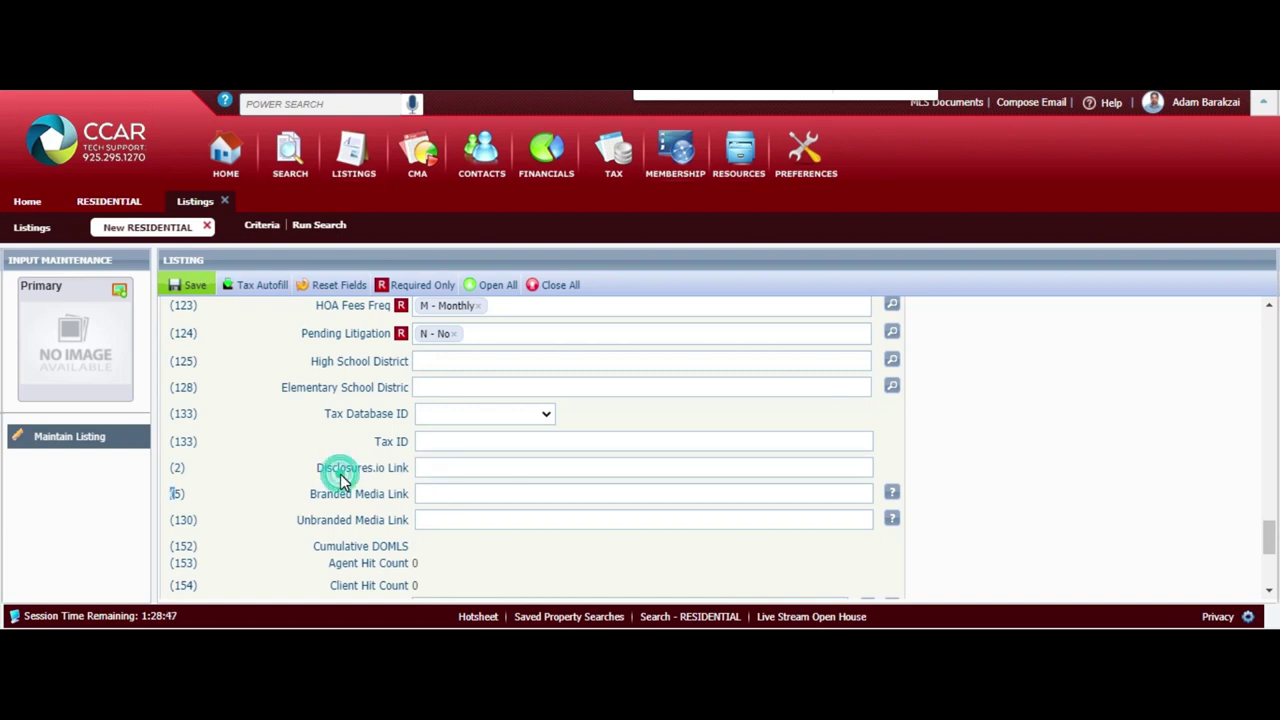
pyautogui.tripleClick(350, 467)
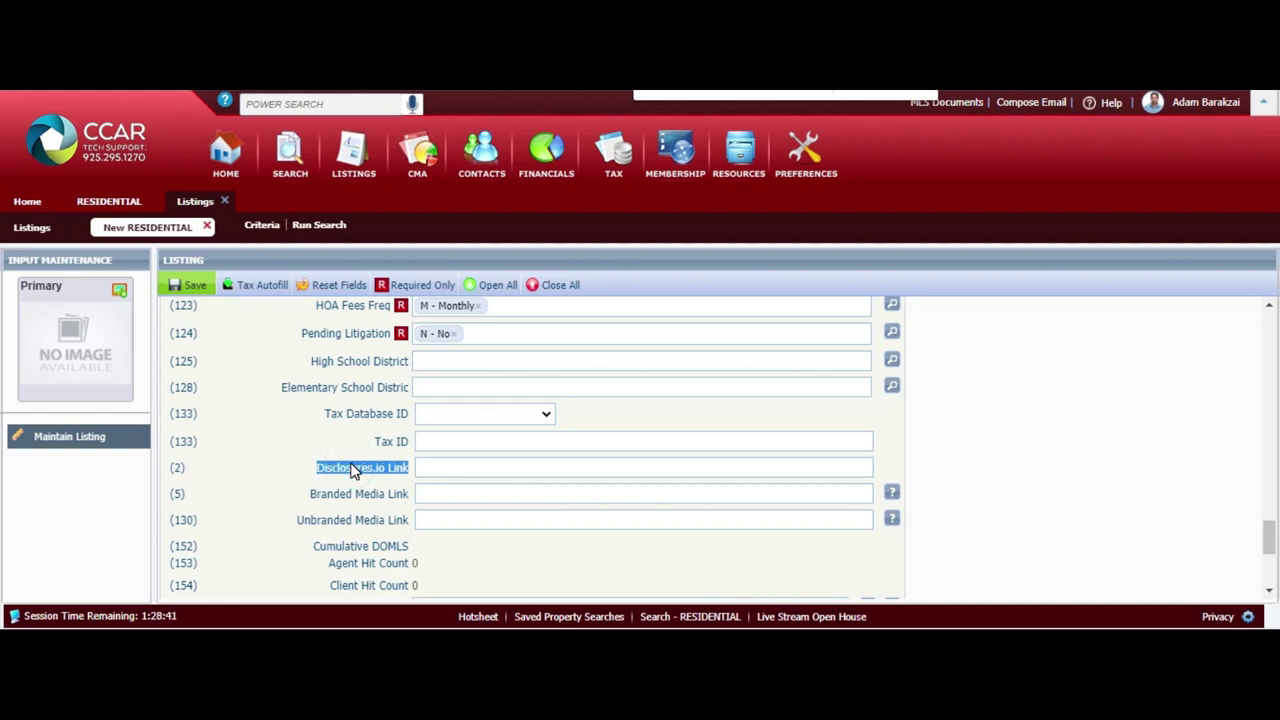
pyautogui.tripleClick(352, 467)
pyautogui.click(385, 467)
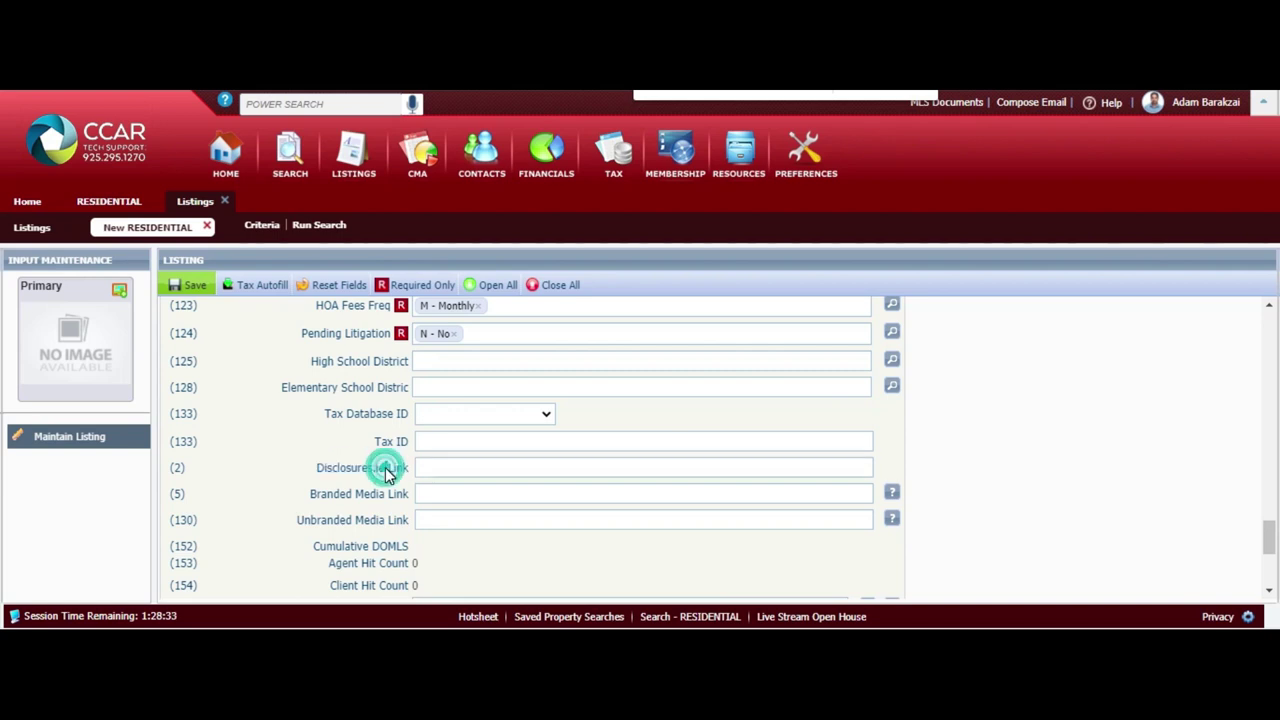
pyautogui.click(366, 484)
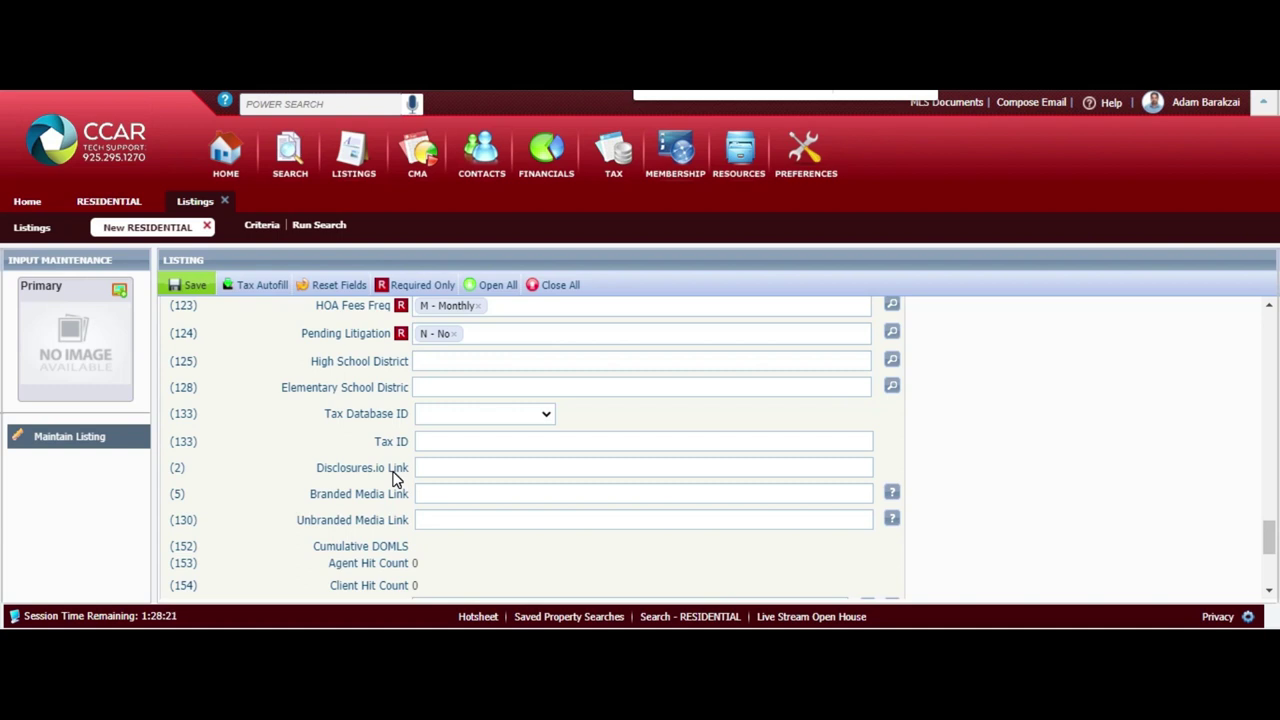
# Set Printed Neighborhood Rpt to Y - Yes
pyautogui.scroll(-3, 395, 478)
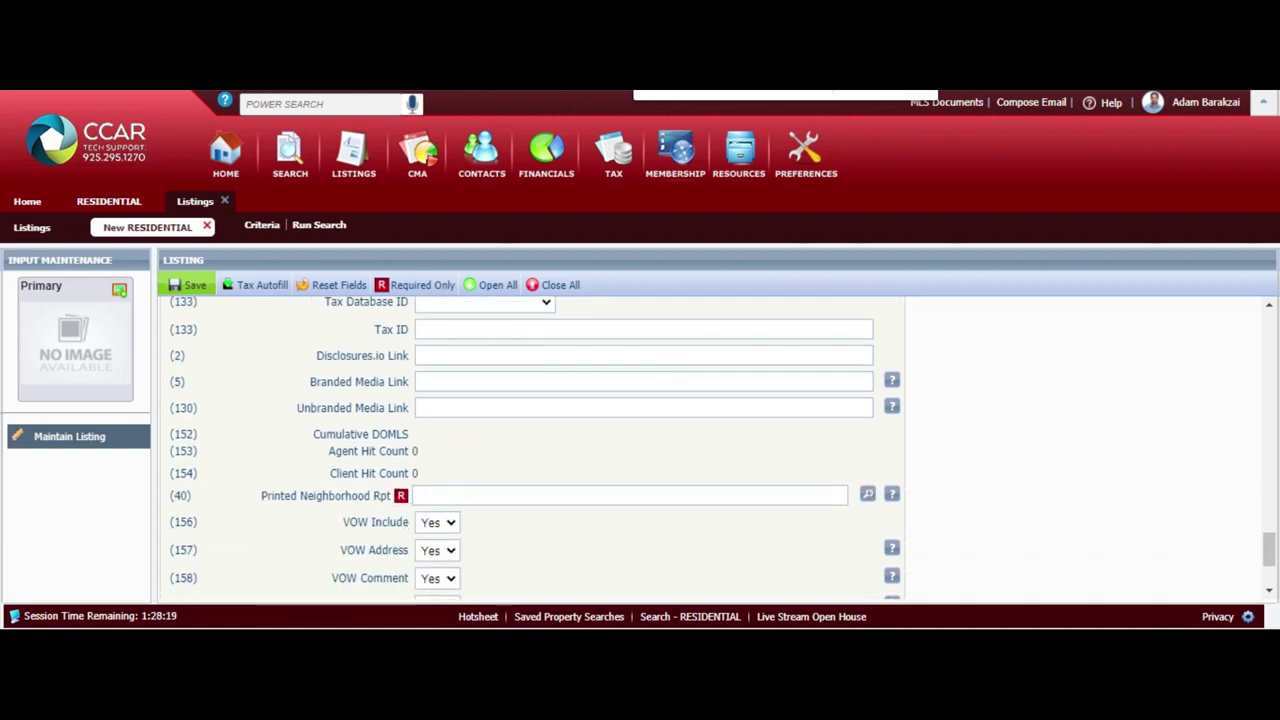
pyautogui.scroll(-1, 395, 478)
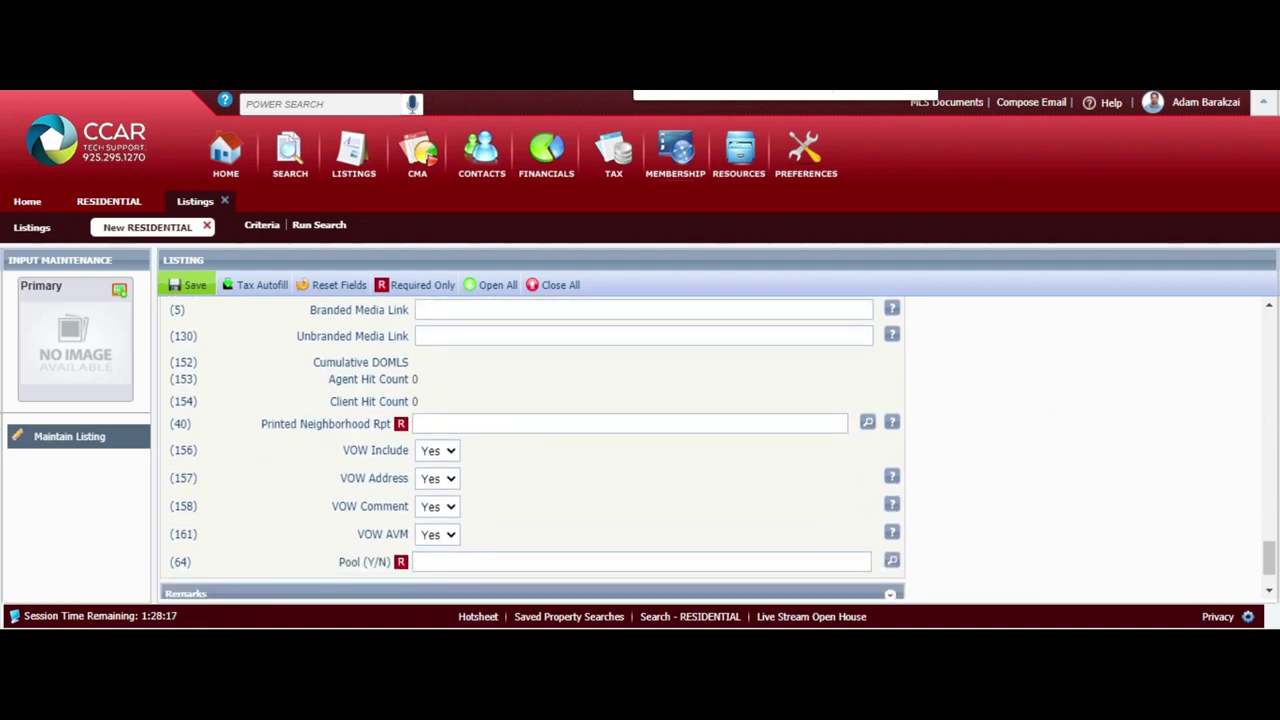
pyautogui.click(451, 423)
pyautogui.click(425, 423)
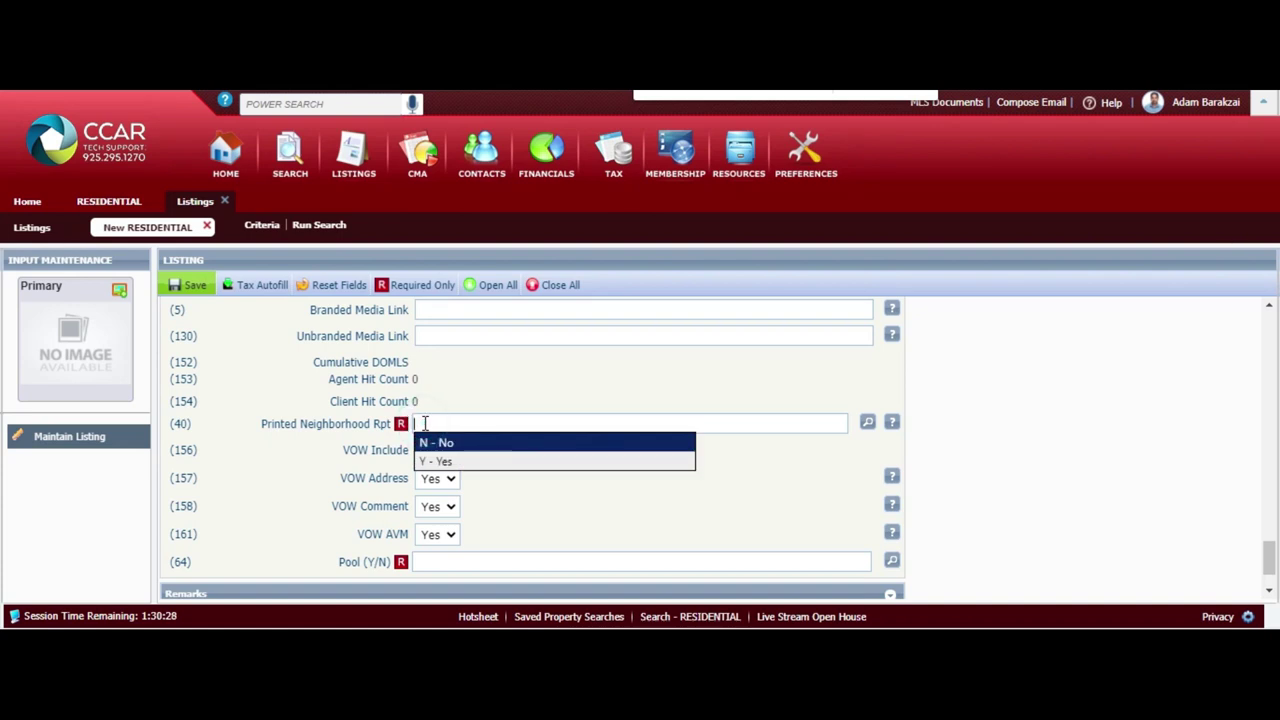
pyautogui.click(432, 461)
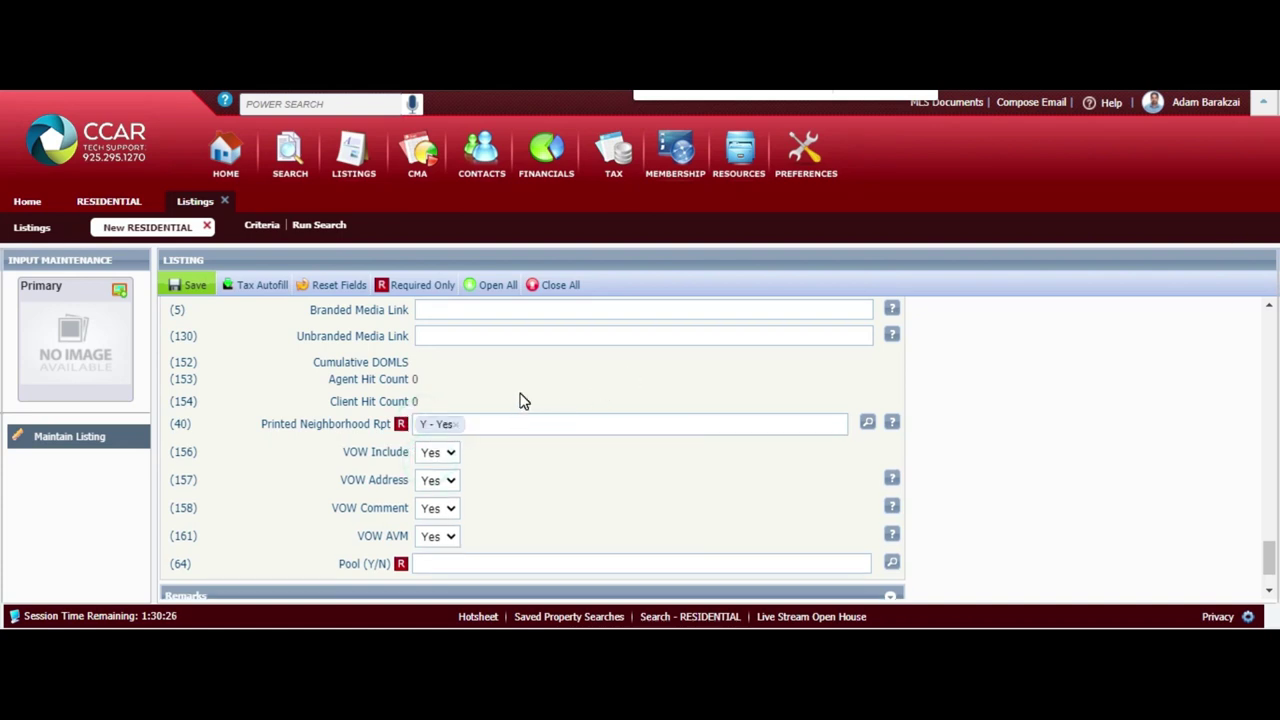
pyautogui.click(305, 435)
pyautogui.click(588, 431)
# Toggle VOW AVM to No and then back to Yes
pyautogui.click(462, 563)
pyautogui.click(446, 537)
pyautogui.click(432, 594)
pyautogui.click(443, 537)
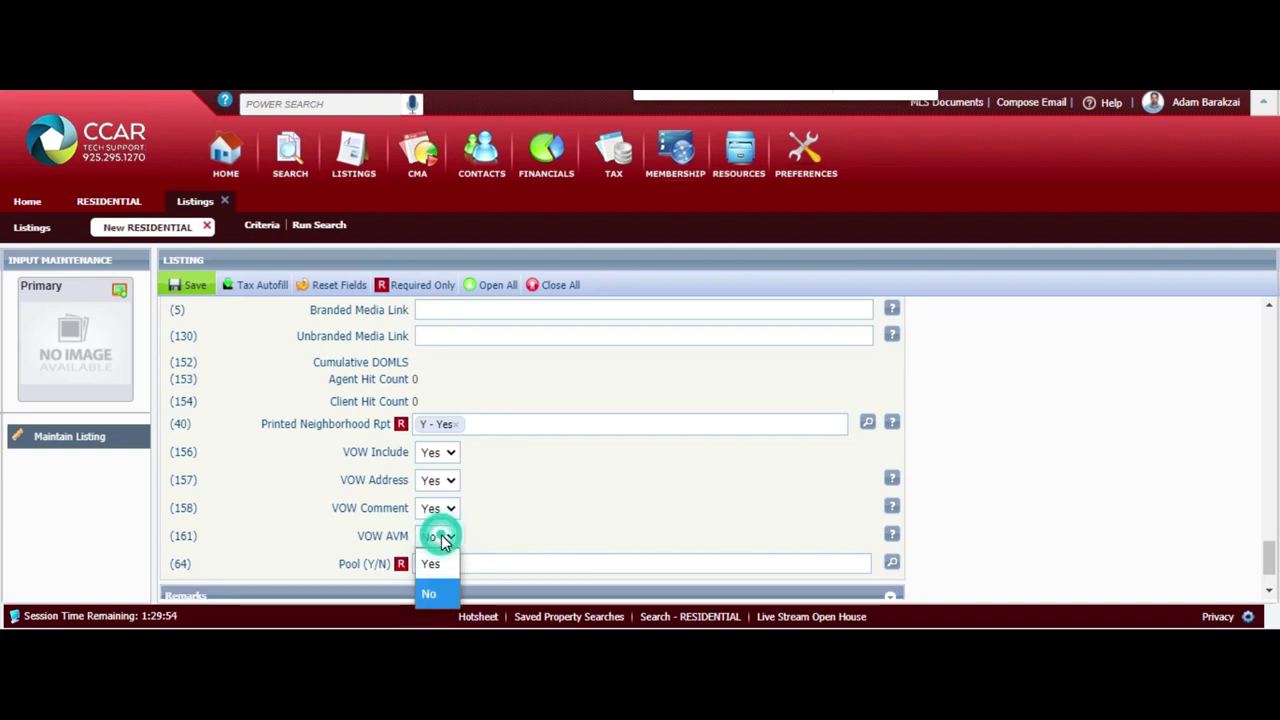
pyautogui.click(440, 563)
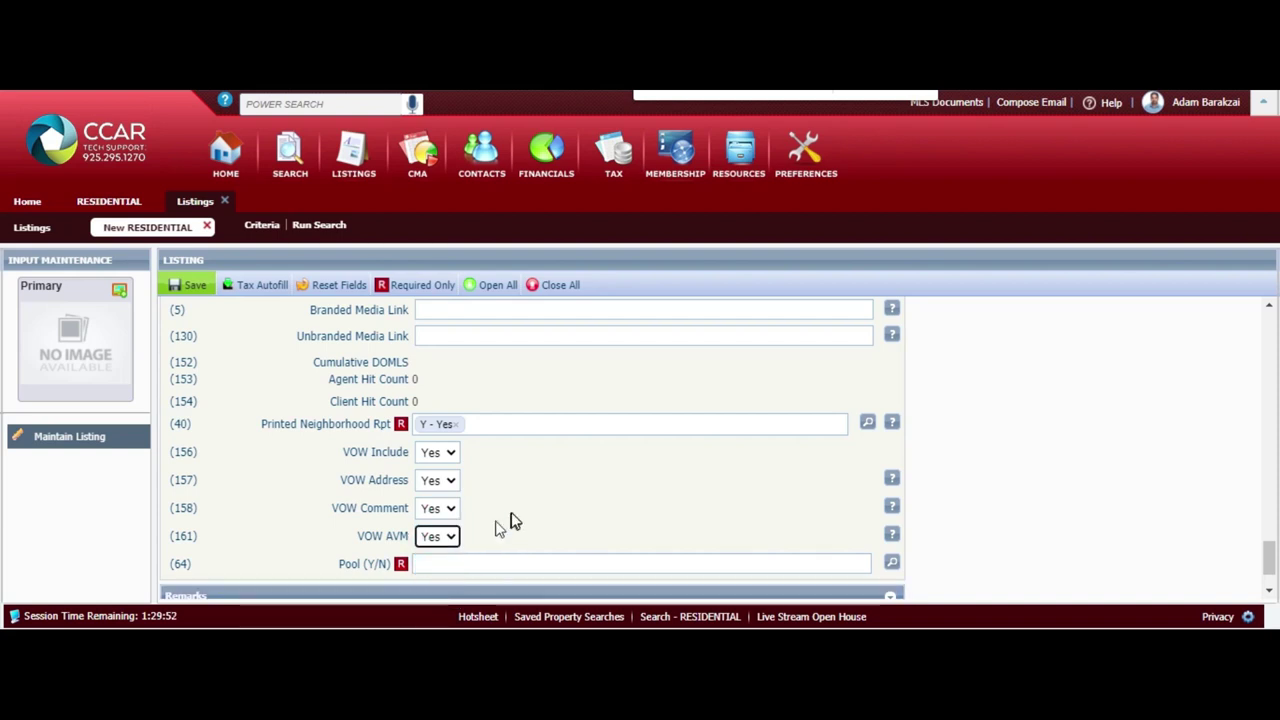
# Set Pool (Y/N) to N - No, then move on to Confidential Remarks
pyautogui.scroll(-2, 509, 514)
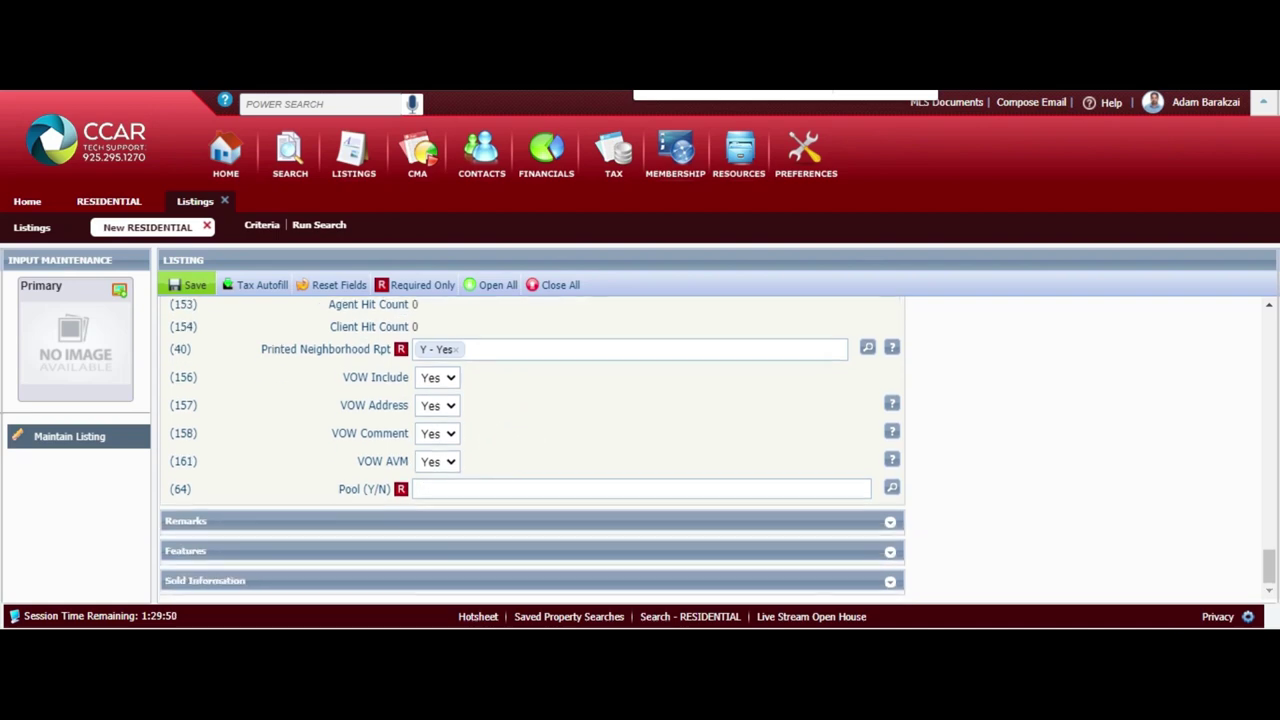
pyautogui.click(512, 490)
pyautogui.write('n')
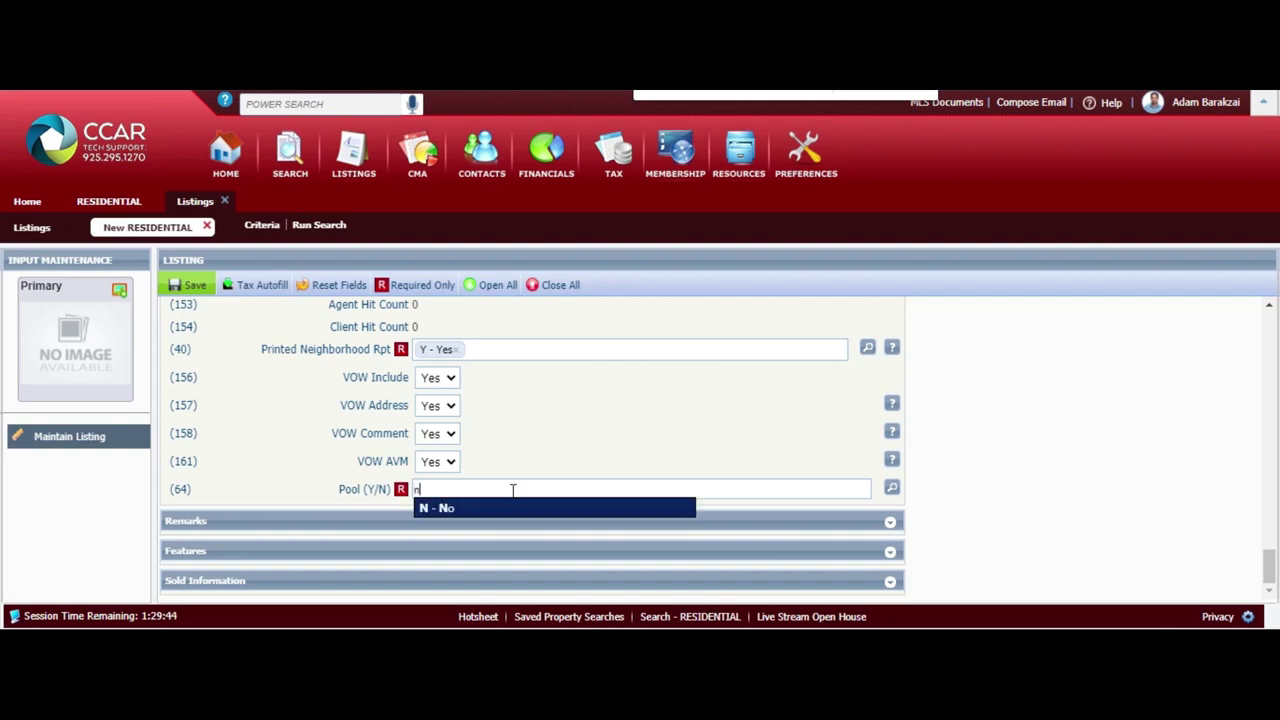
pyautogui.click(506, 510)
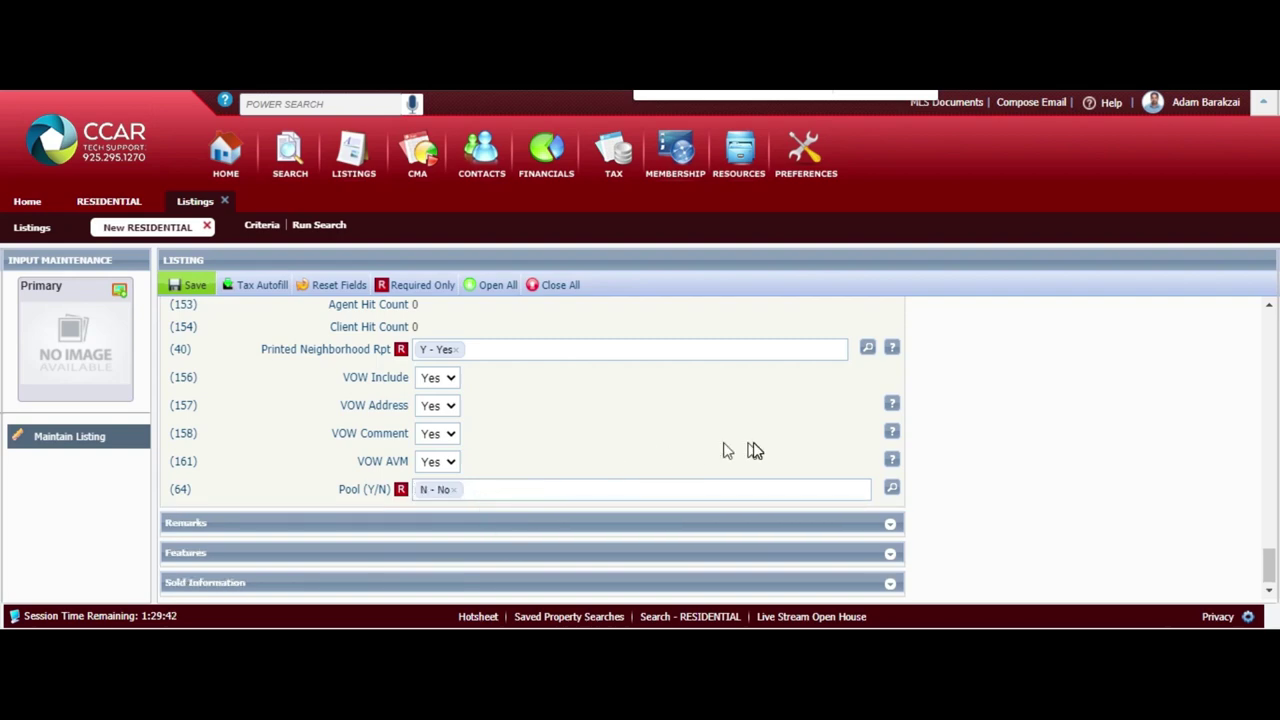
pyautogui.click(1021, 455)
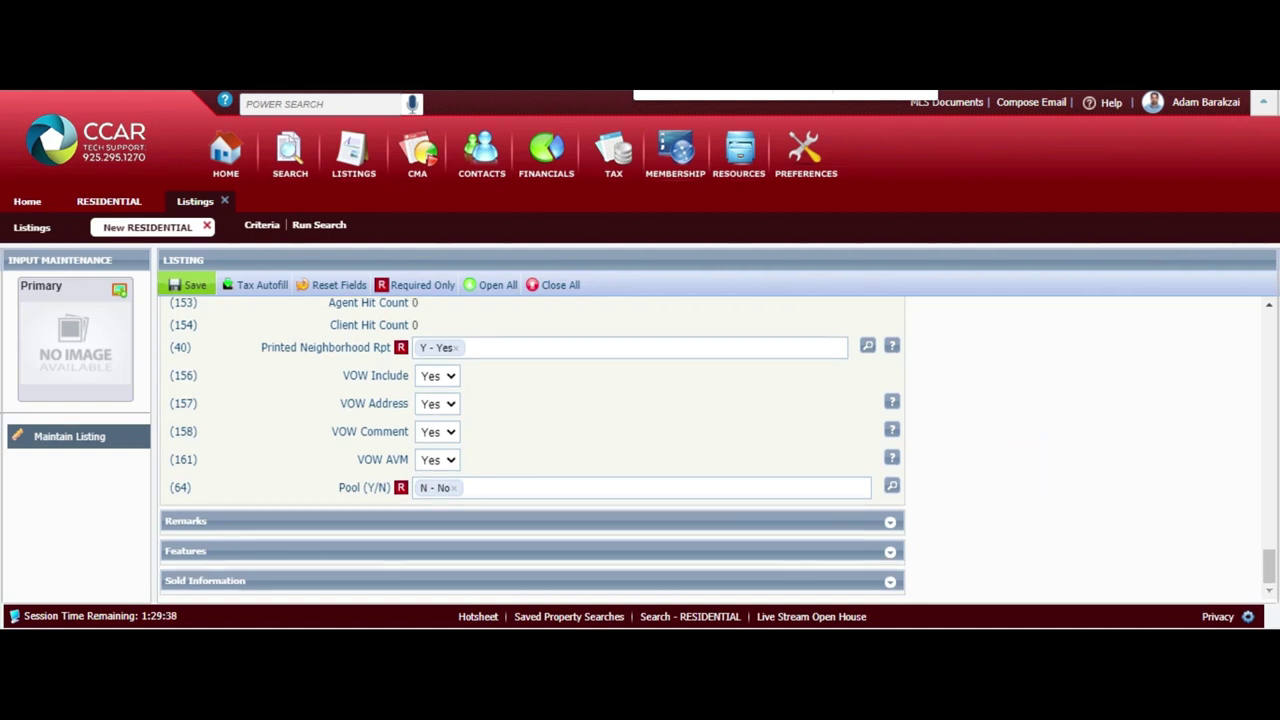
pyautogui.press('Tab')
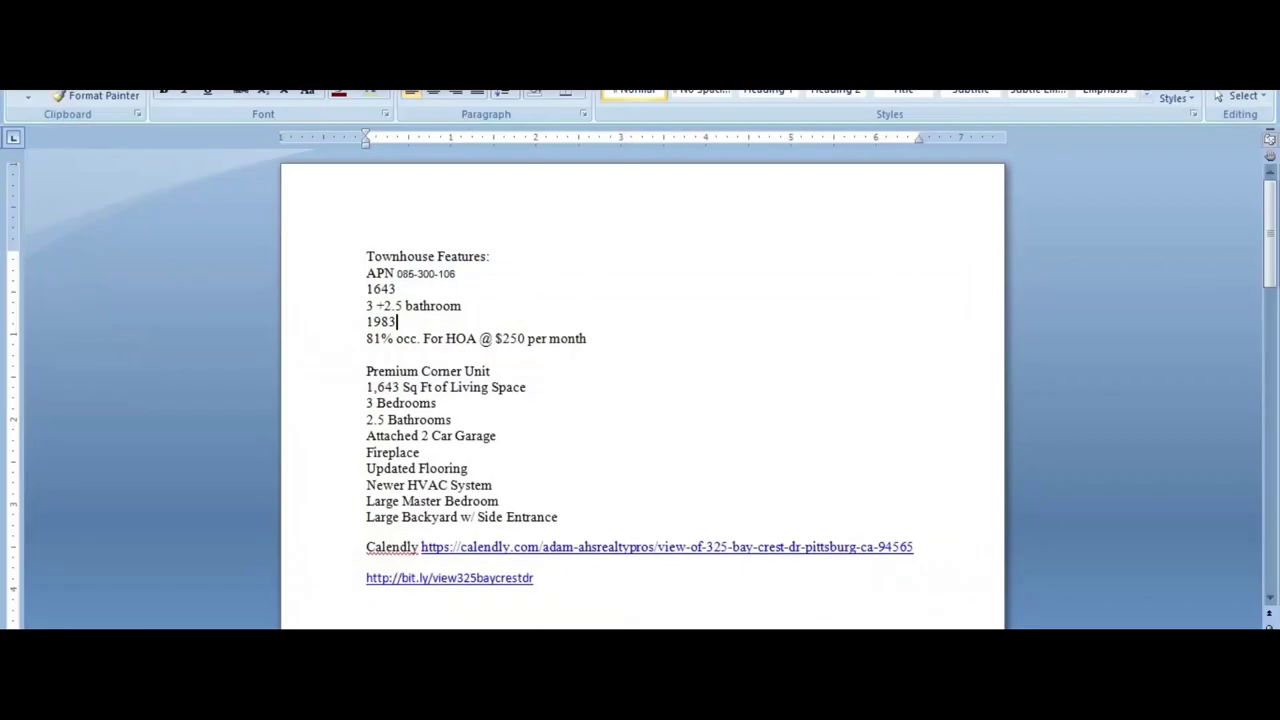
# Select the Word remarks from 'Easy to Show' through 'Thank you!'
pyautogui.scroll(-2, 449, 460)
pyautogui.scroll(-2, 640, 390)
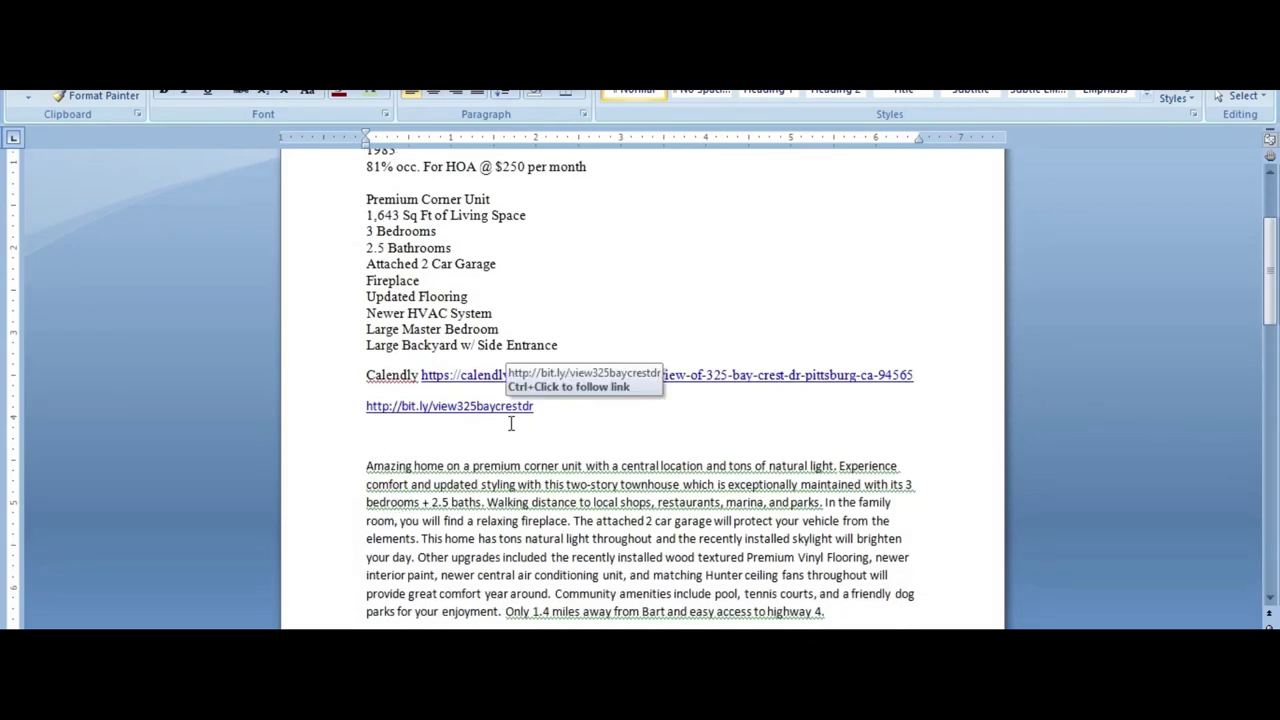
pyautogui.scroll(-3, 510, 420)
pyautogui.scroll(-3, 925, 383)
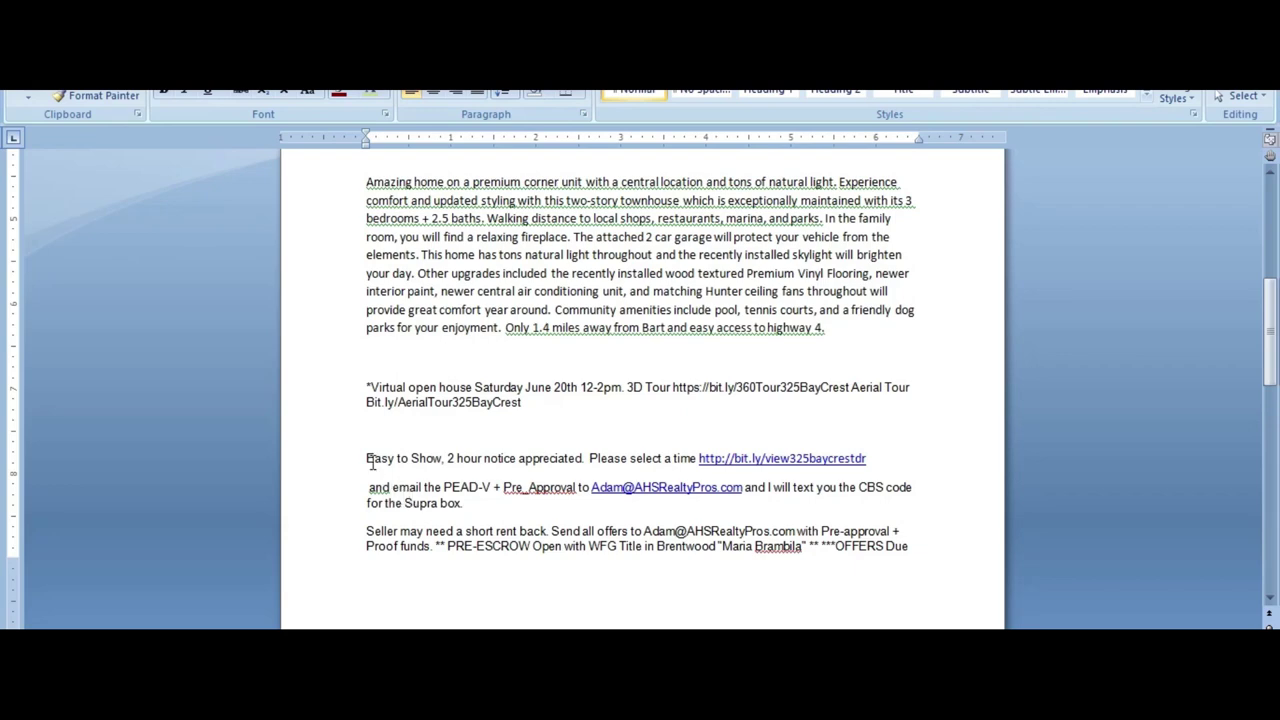
pyautogui.moveTo(368, 460); pyautogui.dragTo(833, 488)
pyautogui.hotkey('ctrl', 'c')
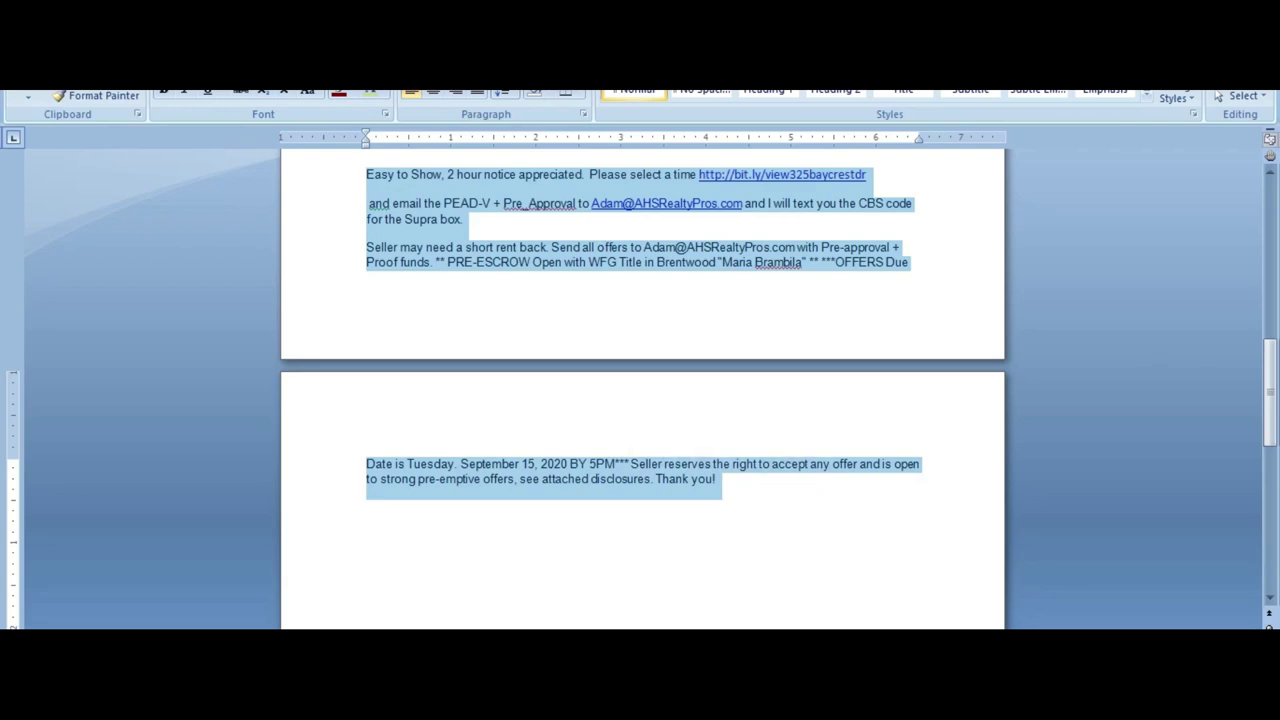
# Paste the showing and offer remarks into Confidential Remarks, leaving 728 characters
pyautogui.moveTo(450, 622)
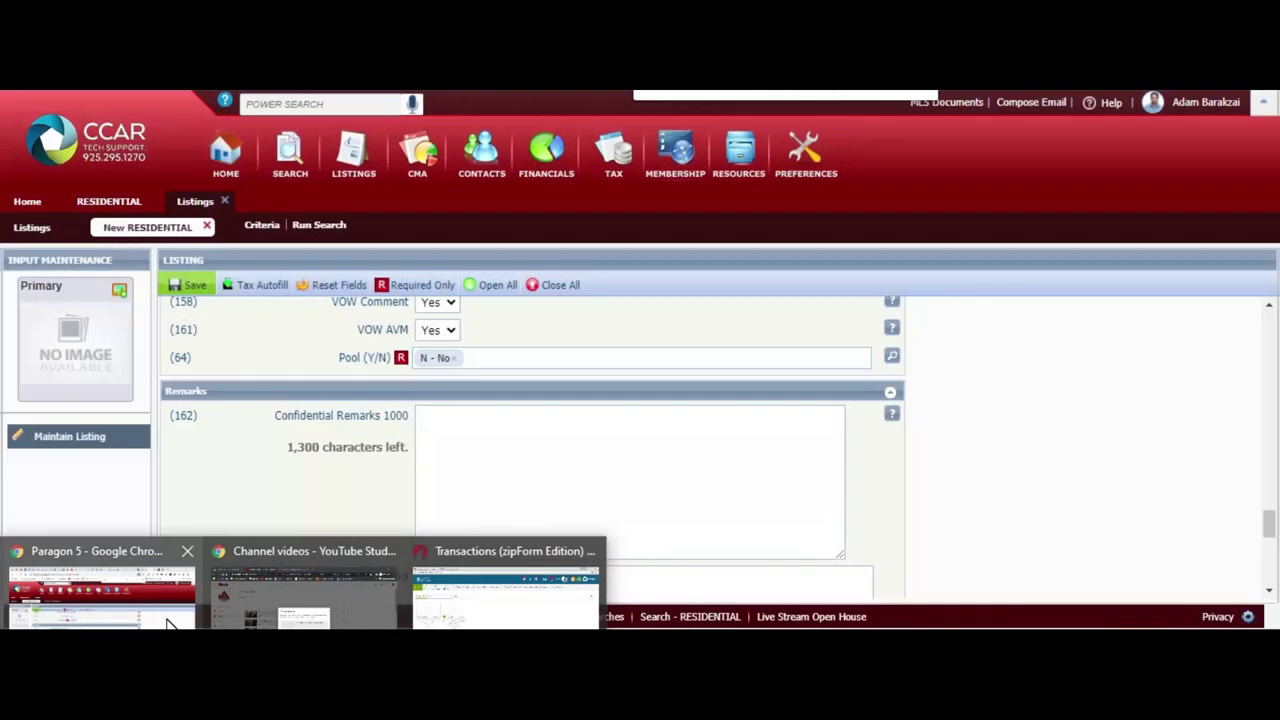
pyautogui.click(167, 623)
pyautogui.click(392, 505)
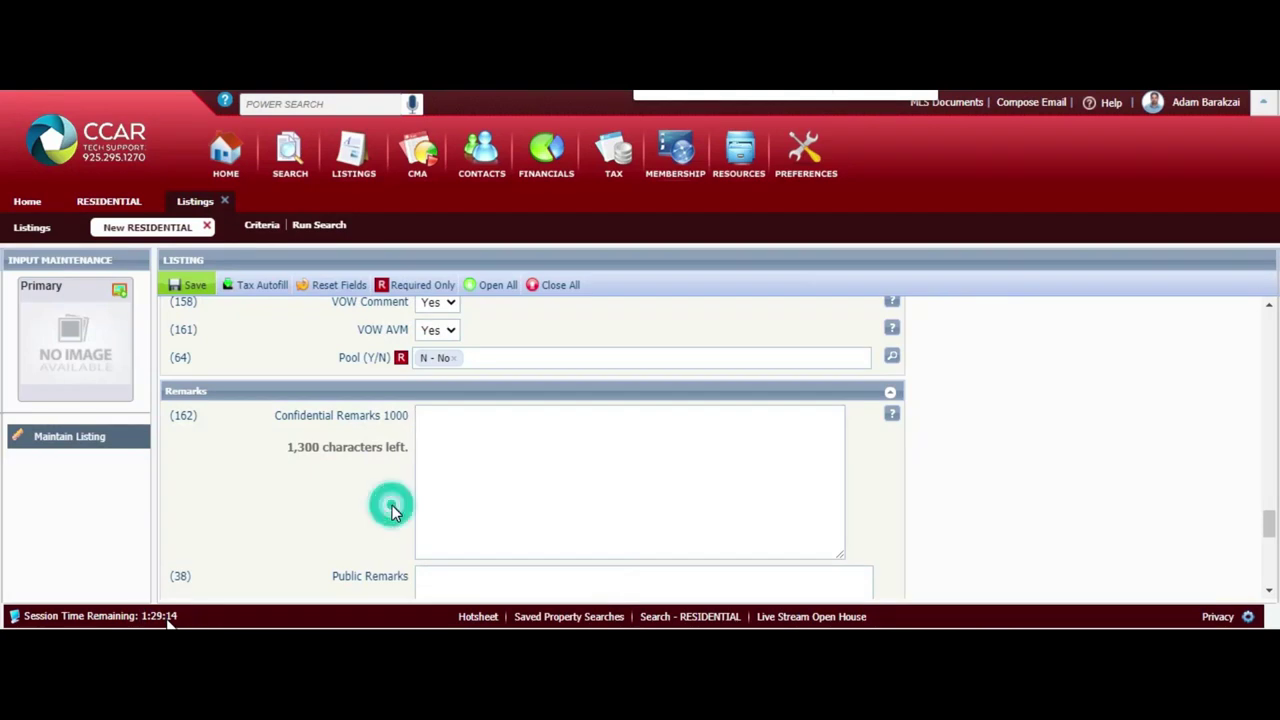
pyautogui.click(502, 430)
pyautogui.hotkey('ctrl', 'v')
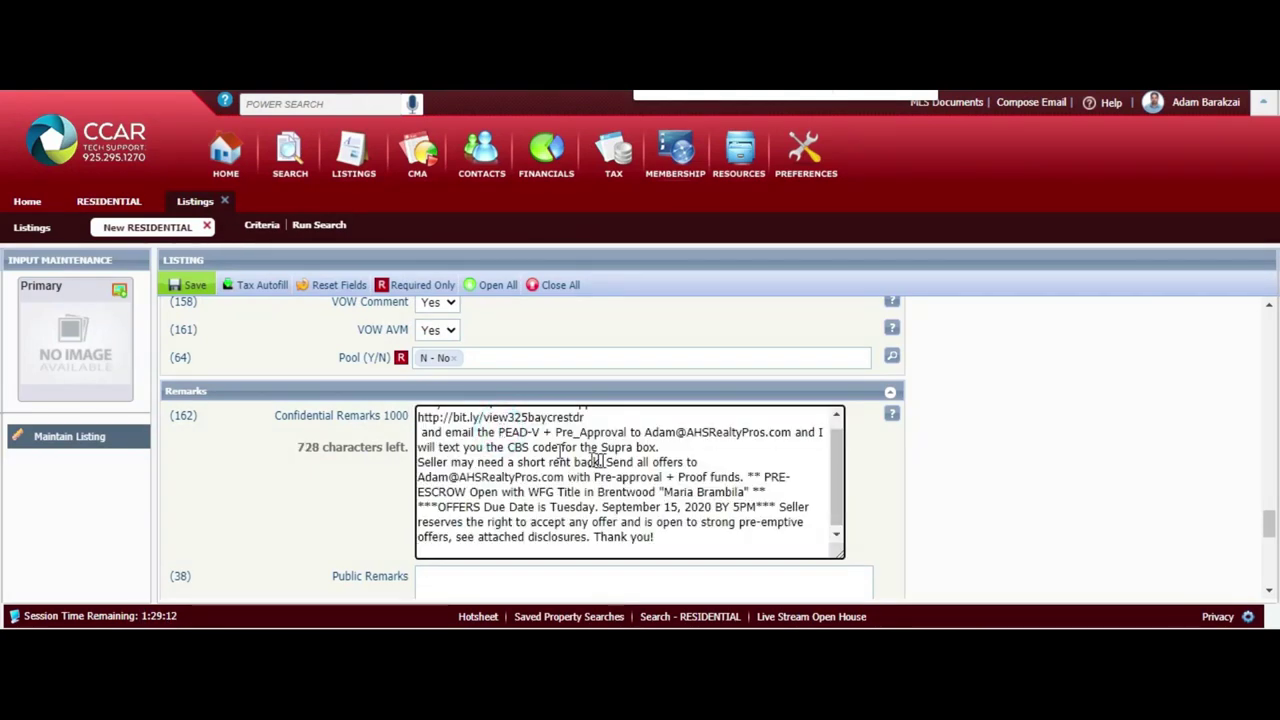
pyautogui.scroll(1, 618, 461)
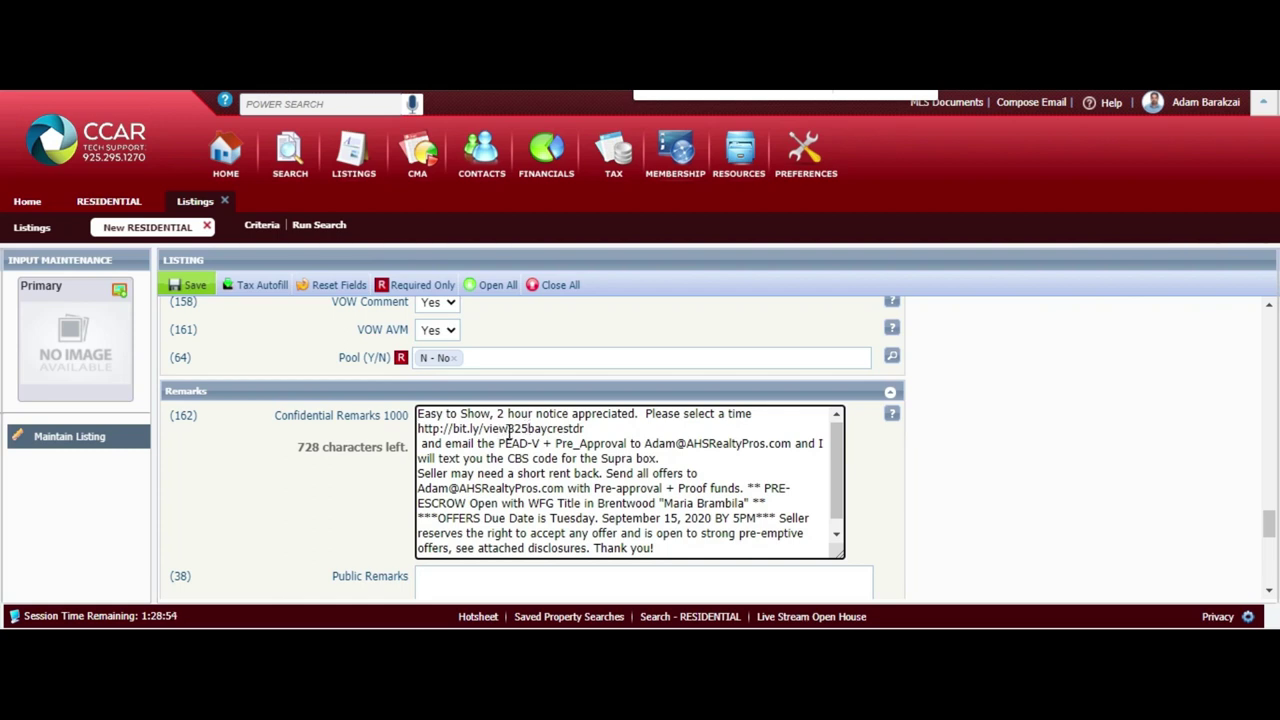
# Remove the stray space before 'and email the PEAD-V' and review the Confidential Remarks
pyautogui.click(423, 443)
pyautogui.press('BackSpace')
pyautogui.press('BackSpace')
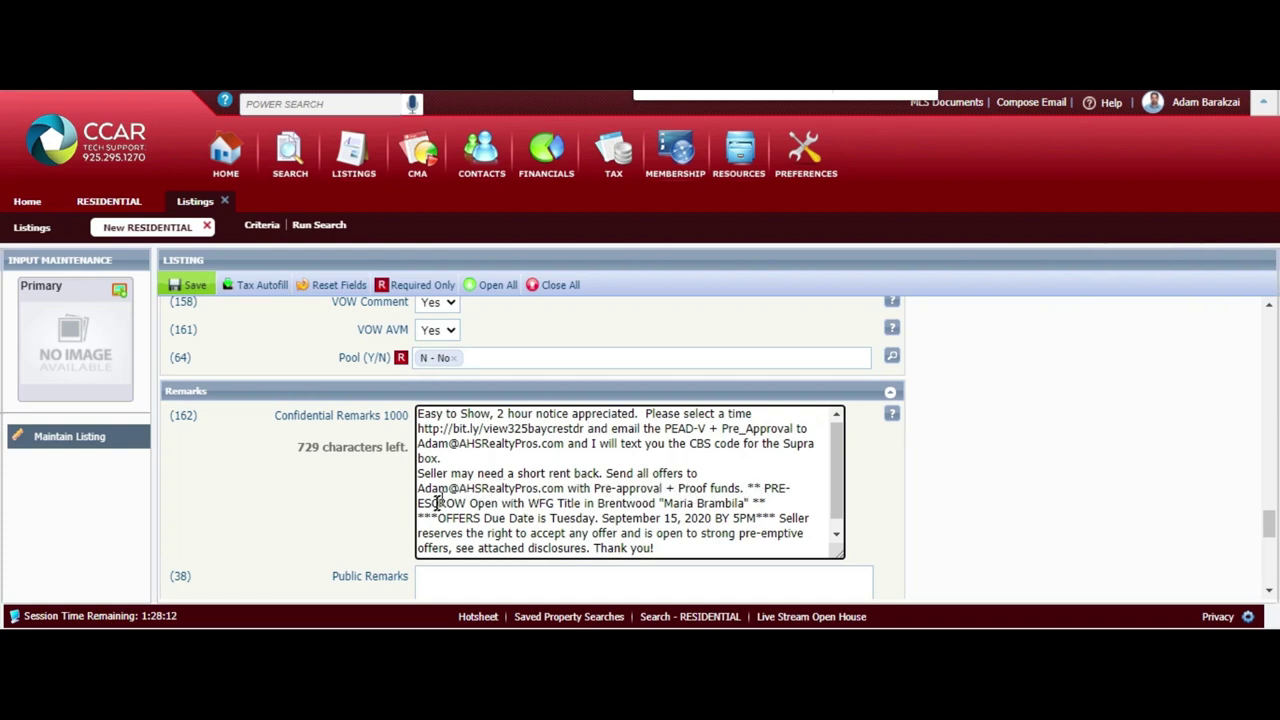
pyautogui.click(664, 504)
pyautogui.click(474, 519)
pyautogui.click(442, 533)
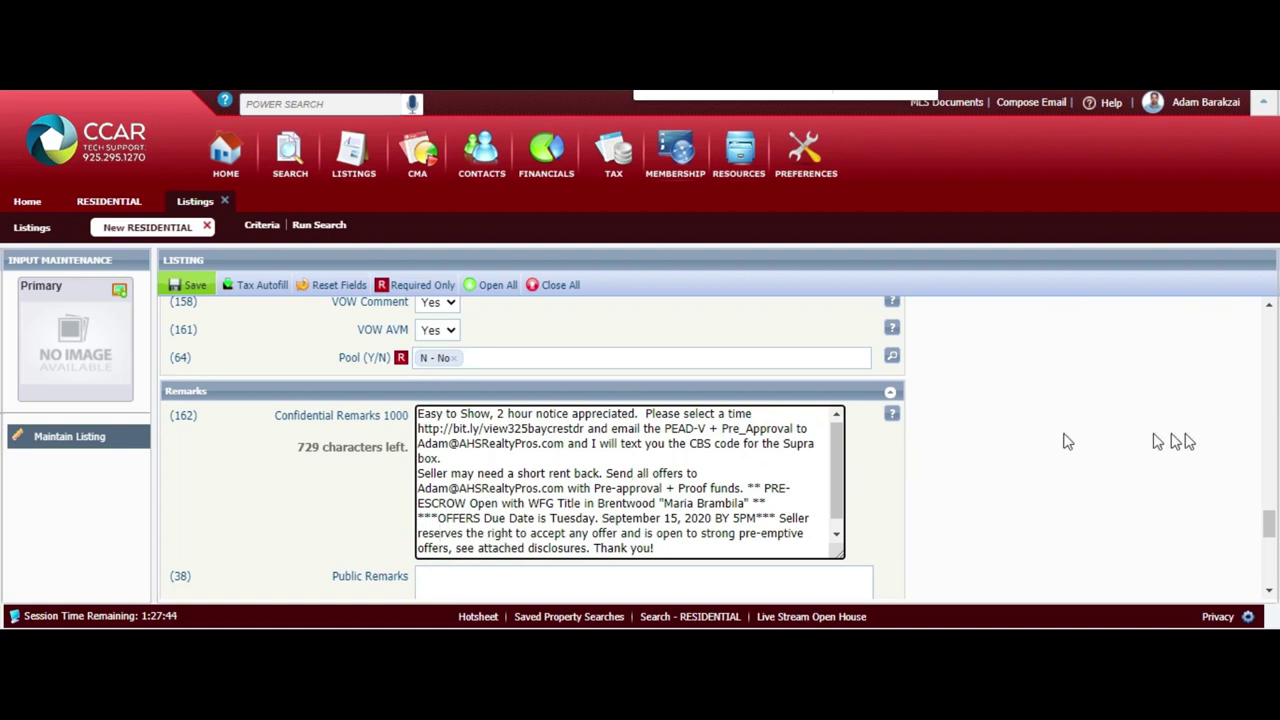
# Scroll down to the empty Public Remarks box with 1,000 characters available
pyautogui.click(1272, 595)
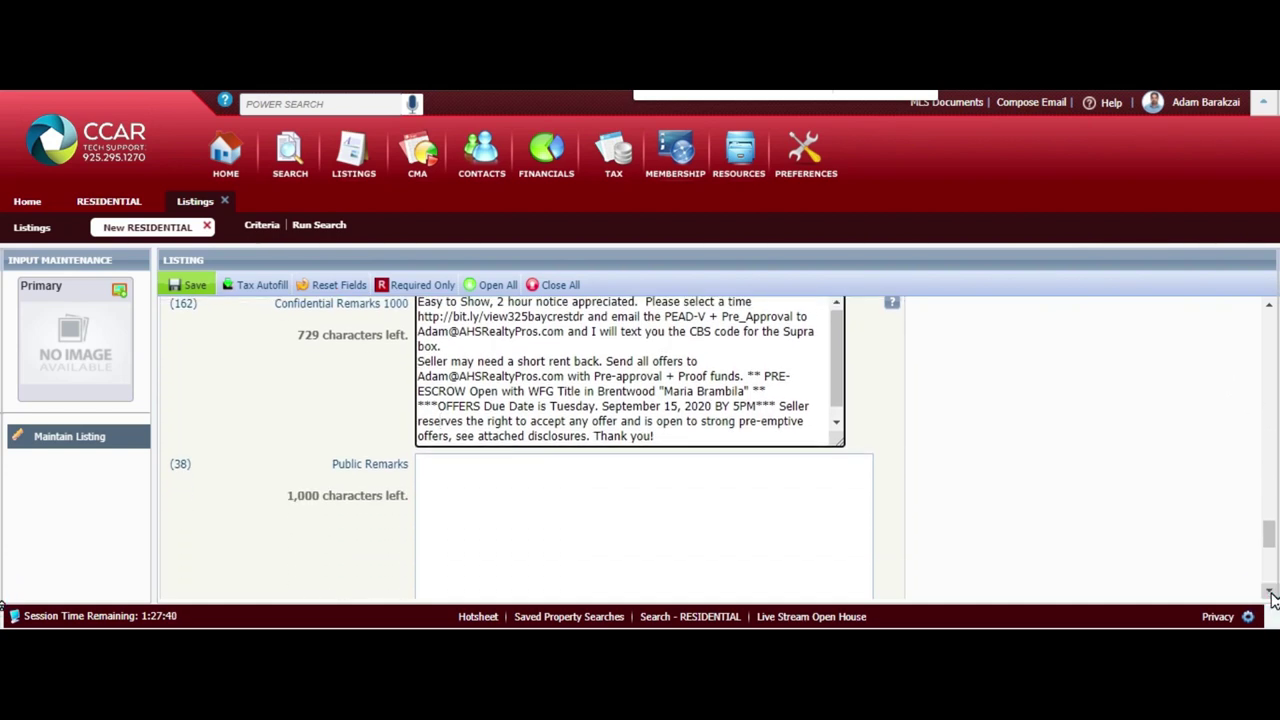
pyautogui.click(1272, 595)
pyautogui.click(642, 431)
pyautogui.click(642, 431)
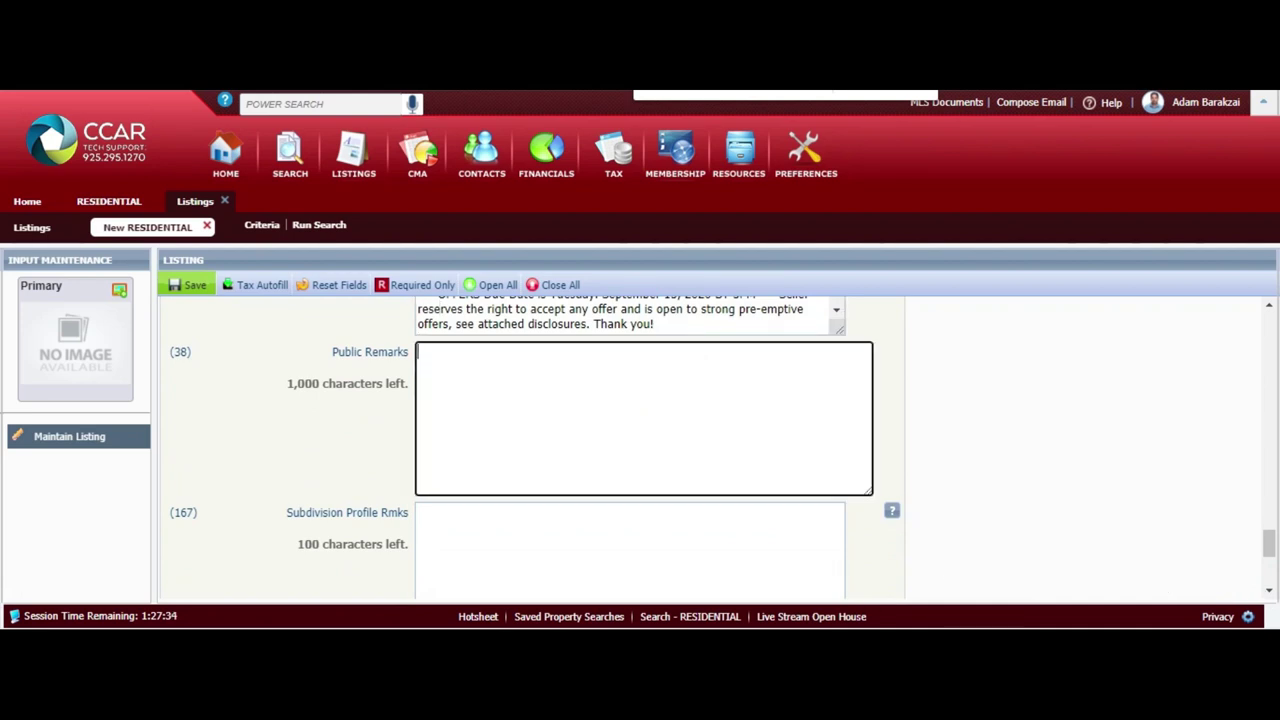
# Paste the townhouse description ending 'easy access to highway 4.' into Public Remarks, leaving 103 characters
pyautogui.hotkey('alt', 'Tab')
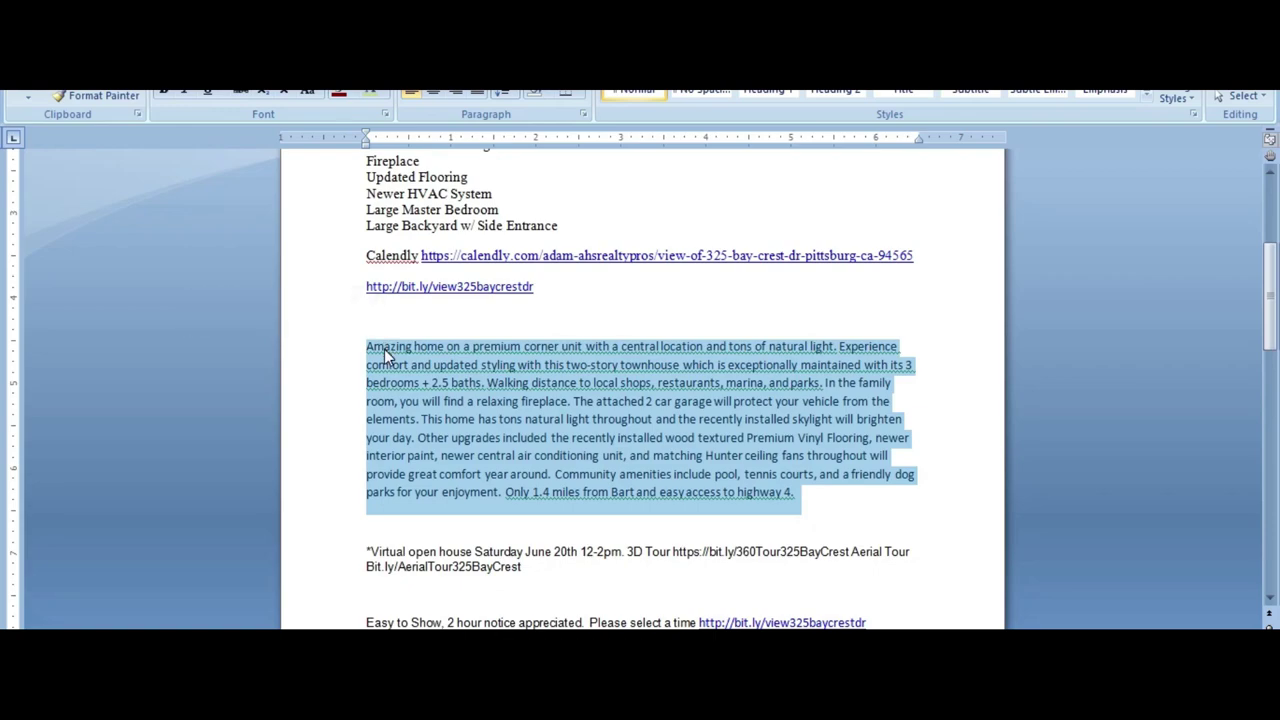
pyautogui.hotkey('alt', 'Tab')
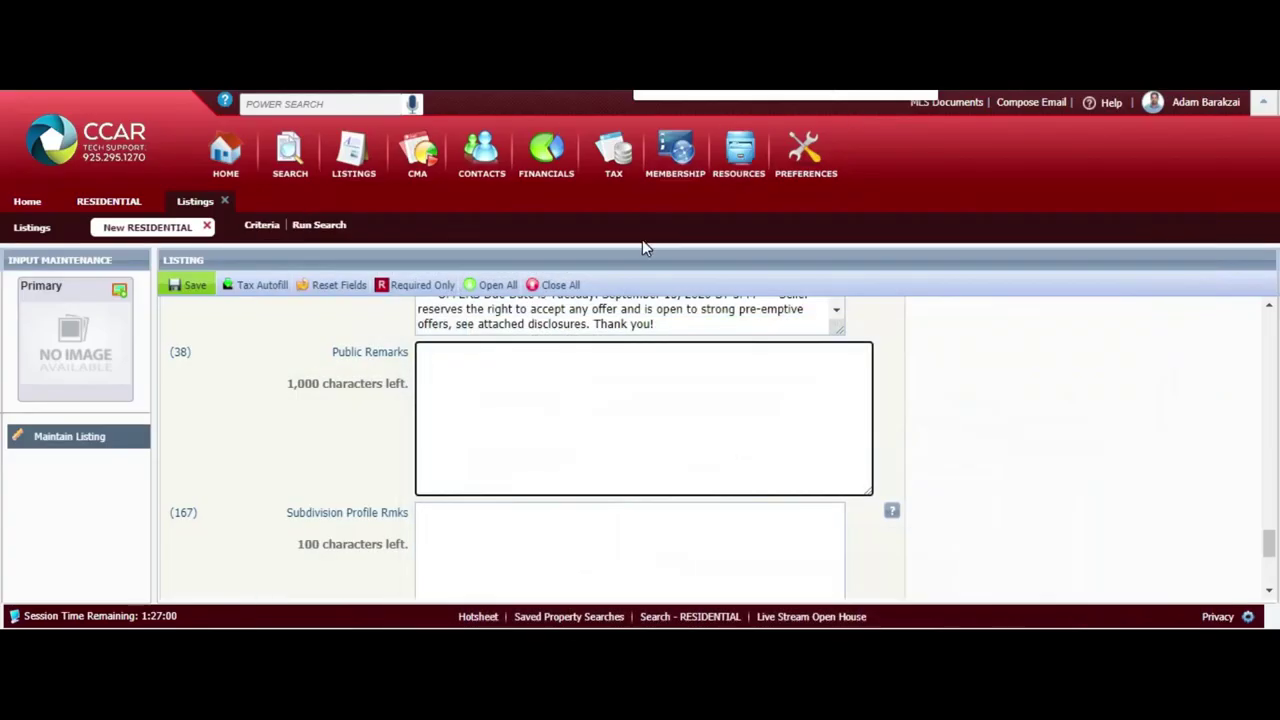
pyautogui.write('Amazing home on a premium corner unit with a central location and tons of natural light. Experience comfort and updated styling with this two-story townhouse which is exceptionally maintained with its 3 bedrooms + 2.5 baths. Walking distance to local shops, restaurants, marina, and parks. In the family room, you will find a relaxing fireplace. The attached 2 car garage will protect your vehicle from the elements. This home has tons natural light throughout and the recently installed skylight will brighten your day. Other upgrades included the recently installed wood textured Premium Vinyl Flooring, newer interior paint, newer central air conditioning unit, and matching Hunter ceiling fans throughout will provide great comfort year around. Community amenities include pool, tennis courts, and a friendly dog parks for your enjoyment. Only 1.4 miles from Bart and easy access to highway 4.')
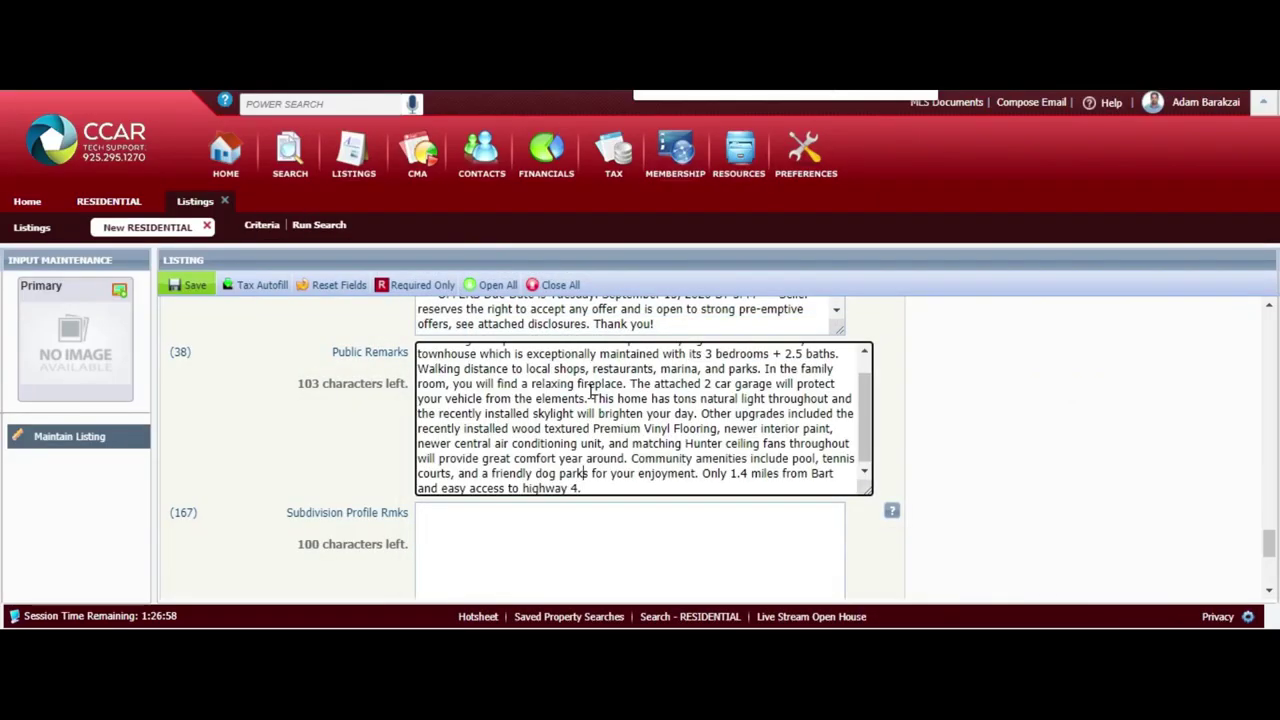
pyautogui.scroll(1, 590, 392)
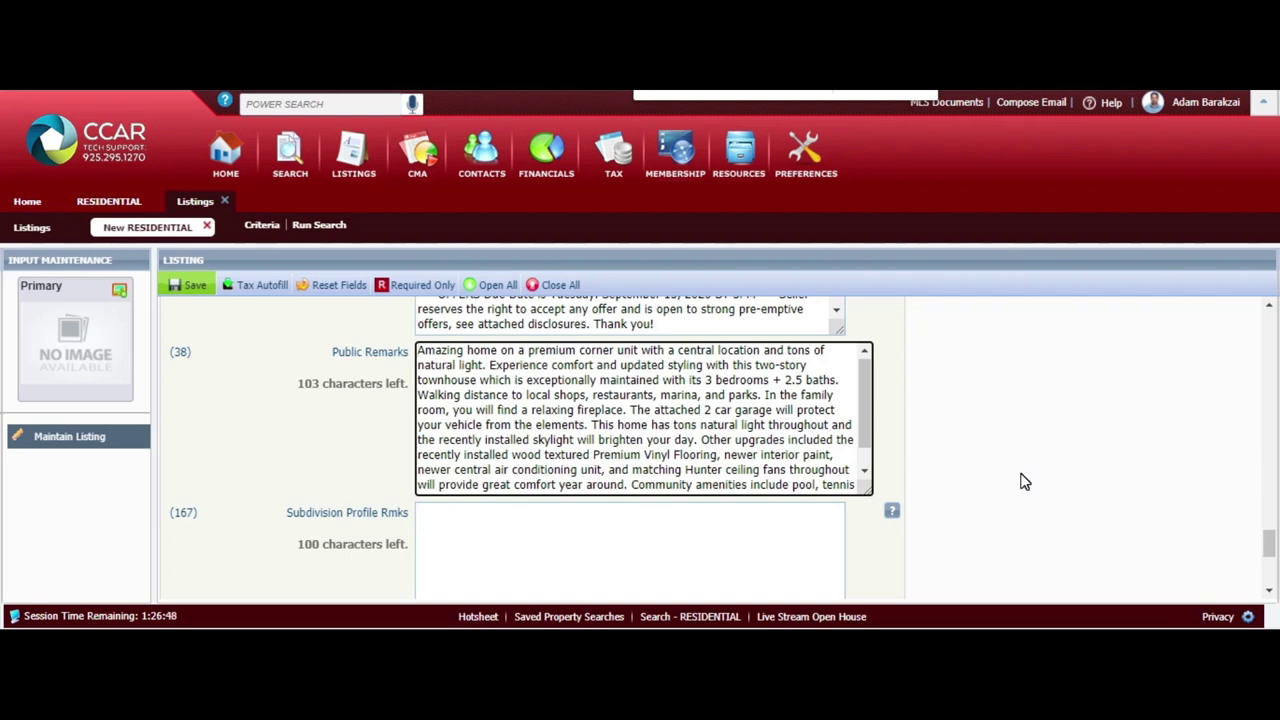
pyautogui.moveTo(866, 400); pyautogui.dragTo(866, 445)
pyautogui.doubleClick(695, 442)
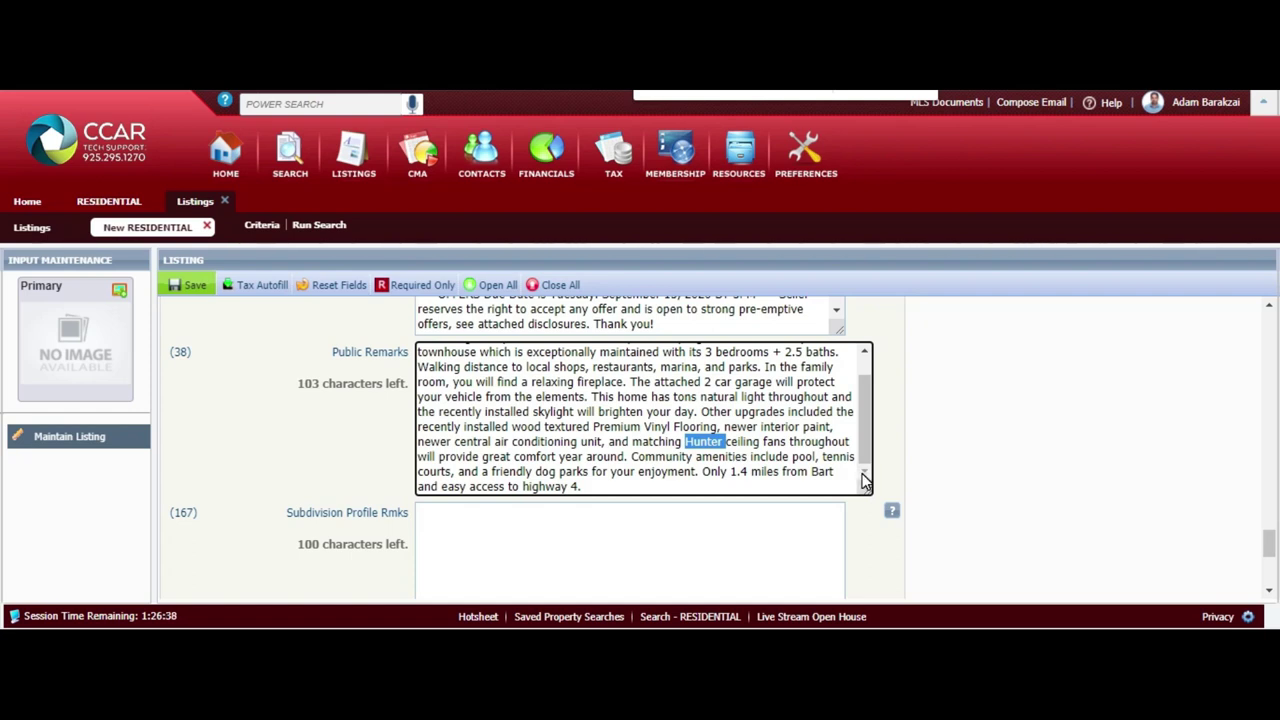
pyautogui.doubleClick(664, 380)
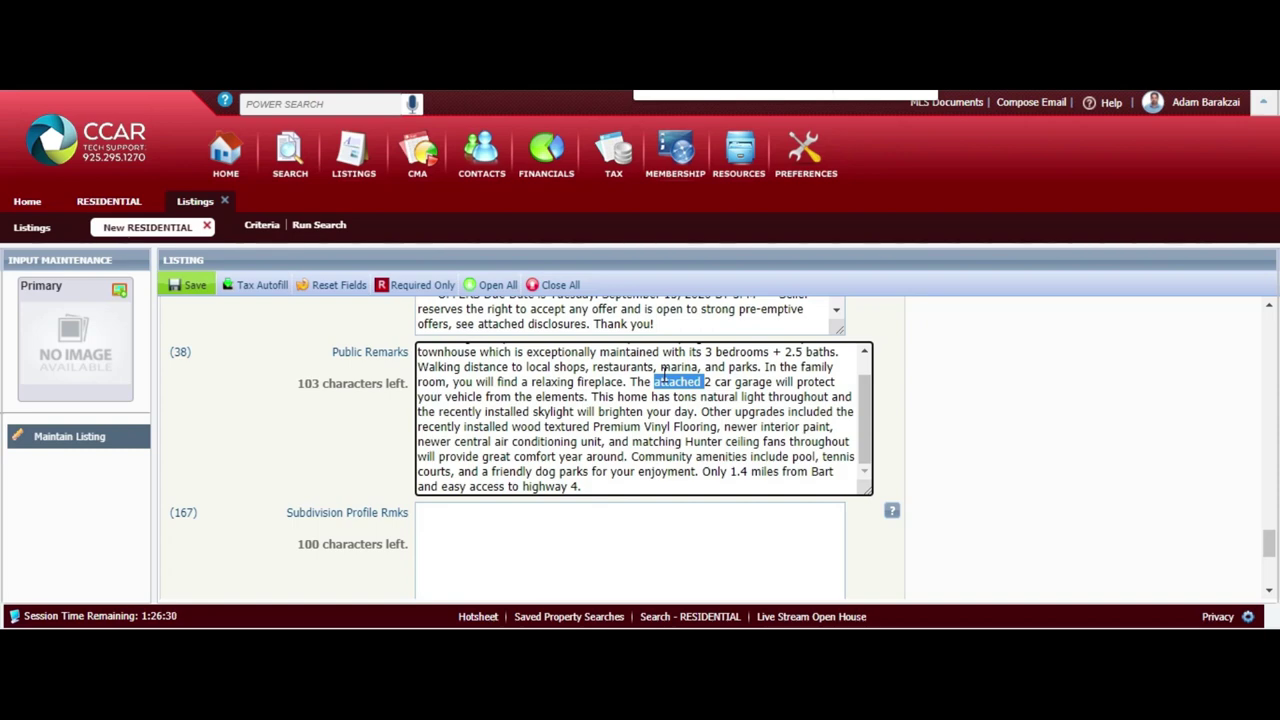
pyautogui.click(978, 479)
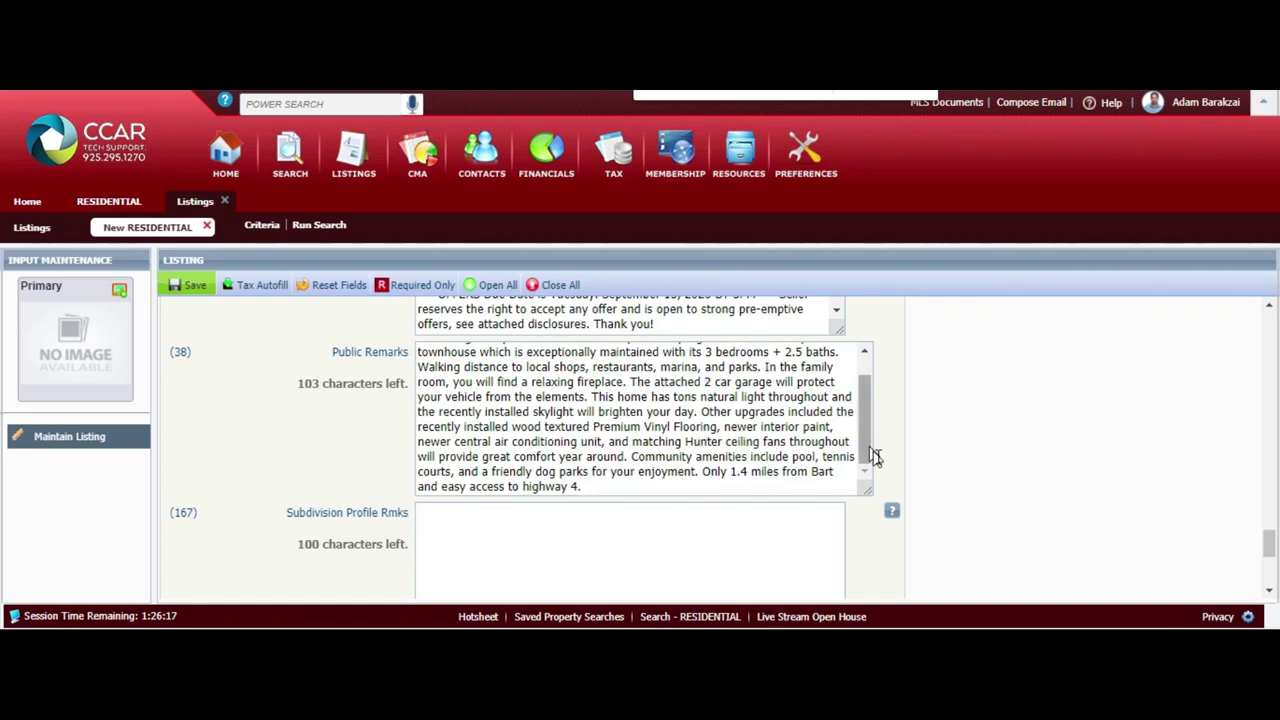
pyautogui.scroll(-5, 1065, 478)
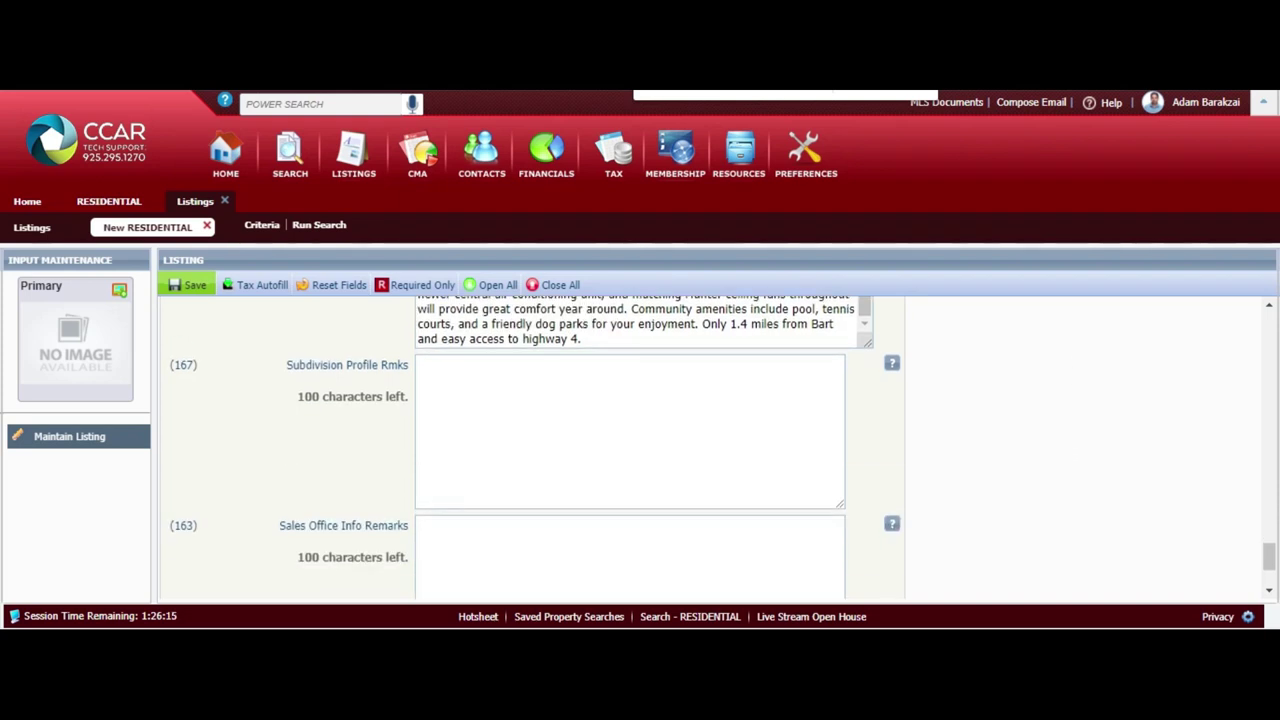
pyautogui.scroll(-1, 533, 424)
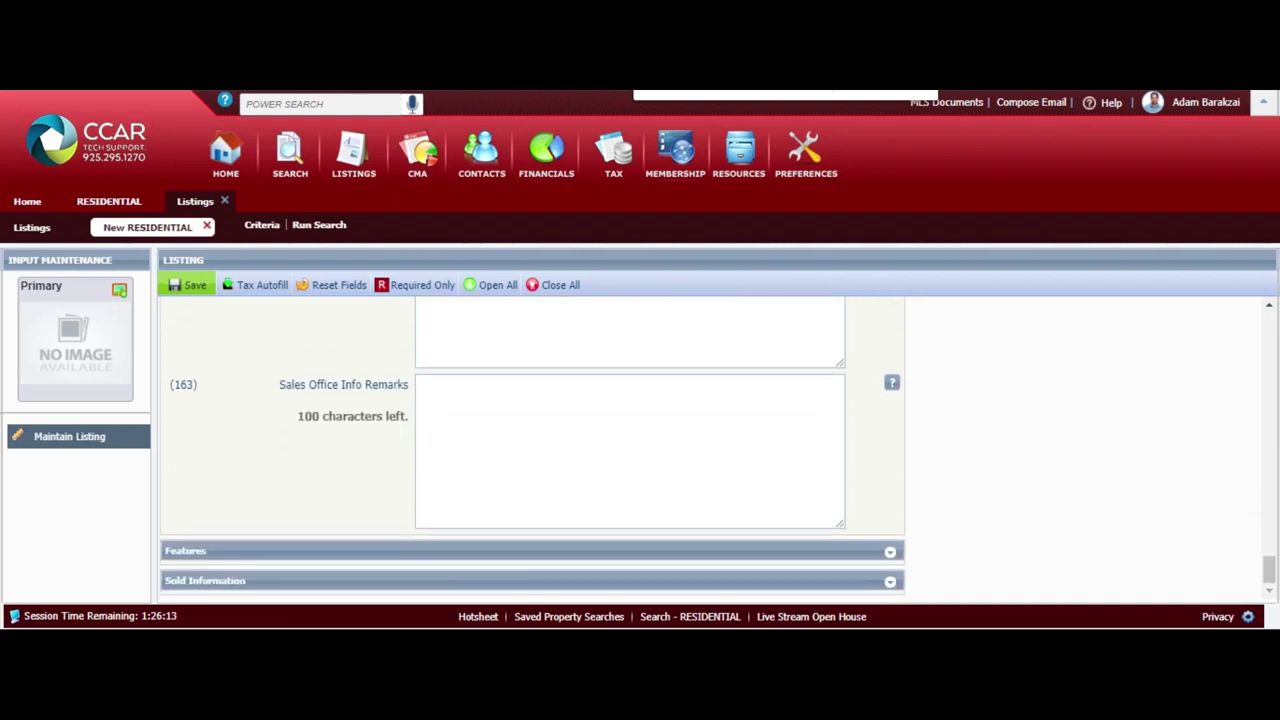
pyautogui.click(846, 552)
pyautogui.scroll(-3, 1031, 526)
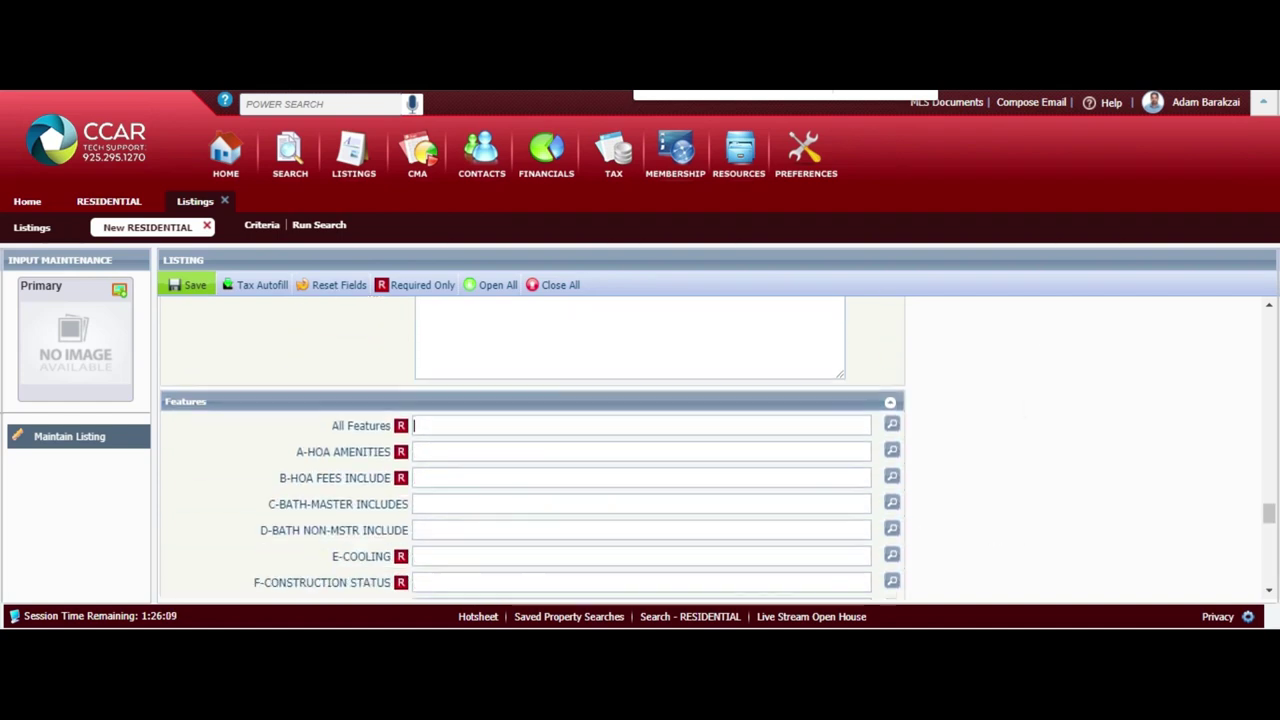
pyautogui.scroll(2, 533, 450)
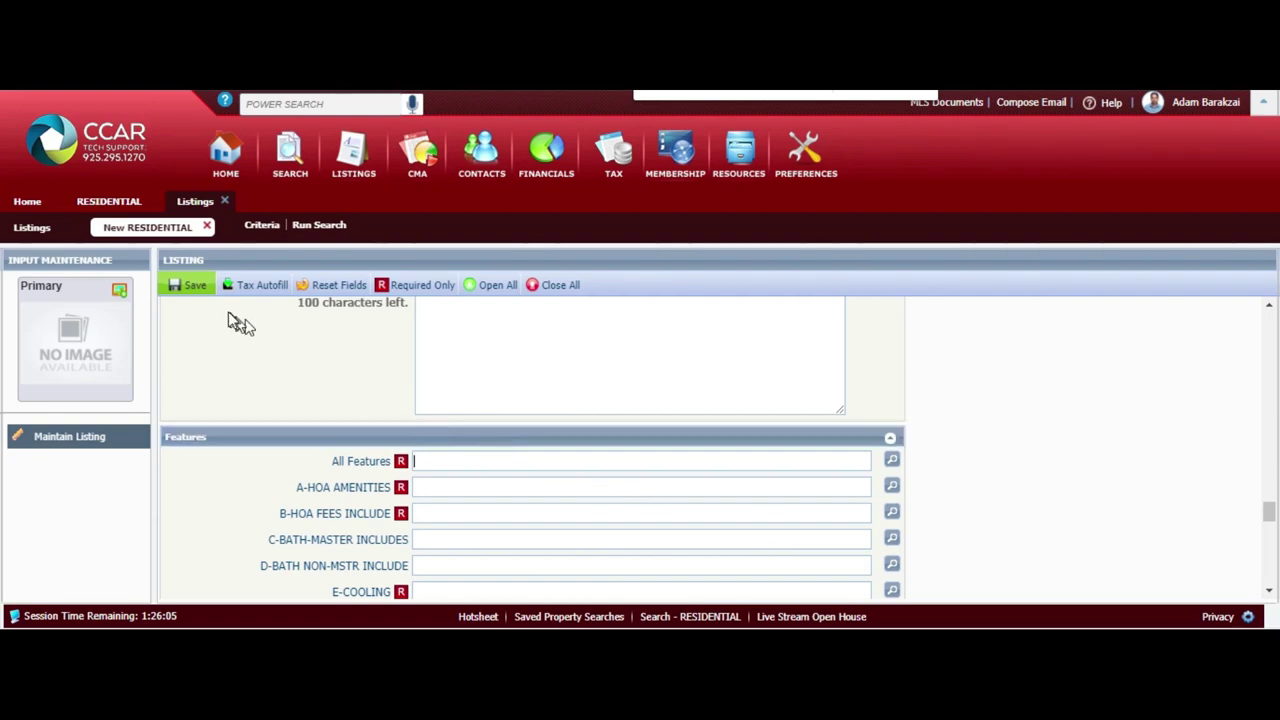
pyautogui.moveTo(202, 298)
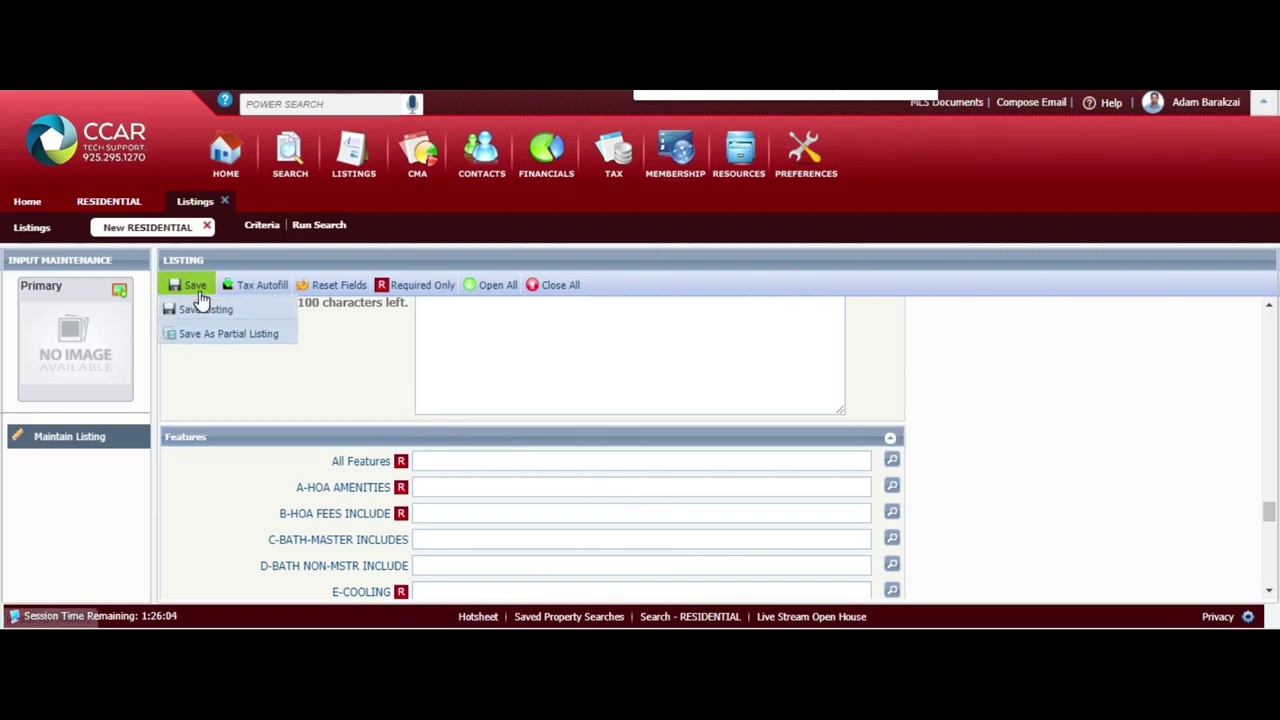
pyautogui.click(245, 345)
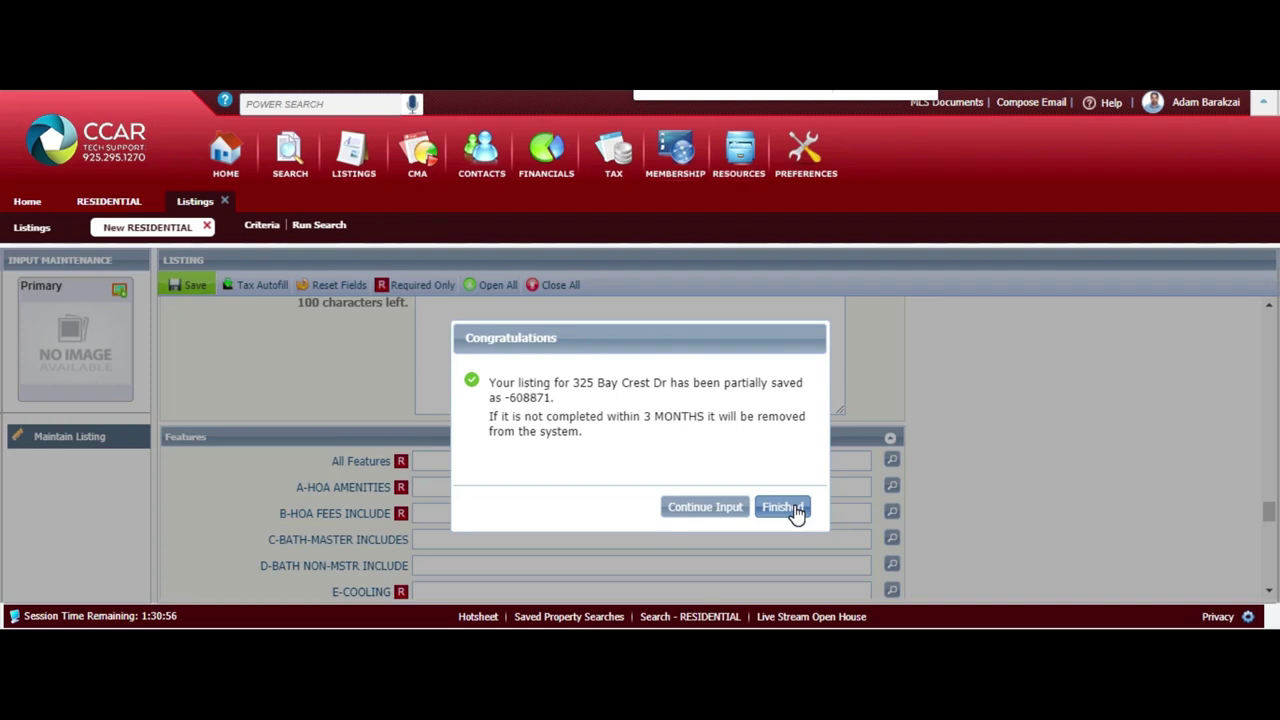
pyautogui.click(725, 512)
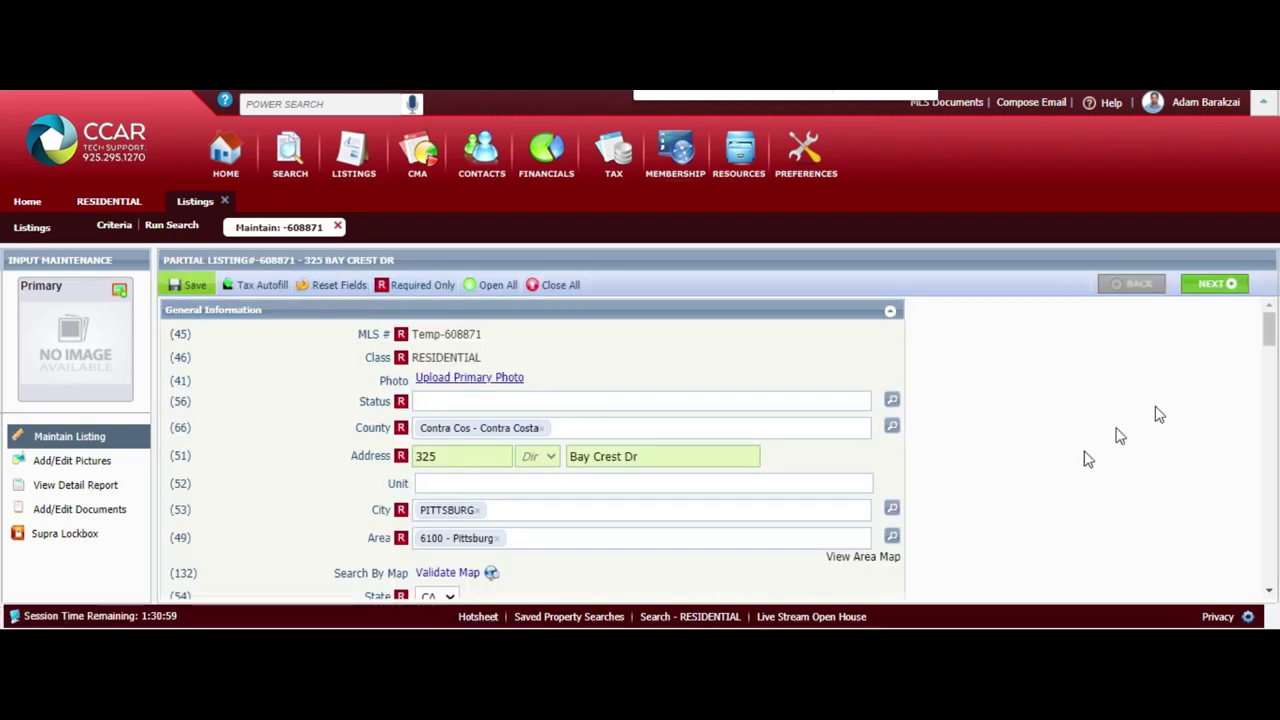
# Expand Features on listing -608871 and browse the All Features checklist without changes
pyautogui.click(1268, 338)
pyautogui.moveTo(1268, 338); pyautogui.dragTo(1268, 566)
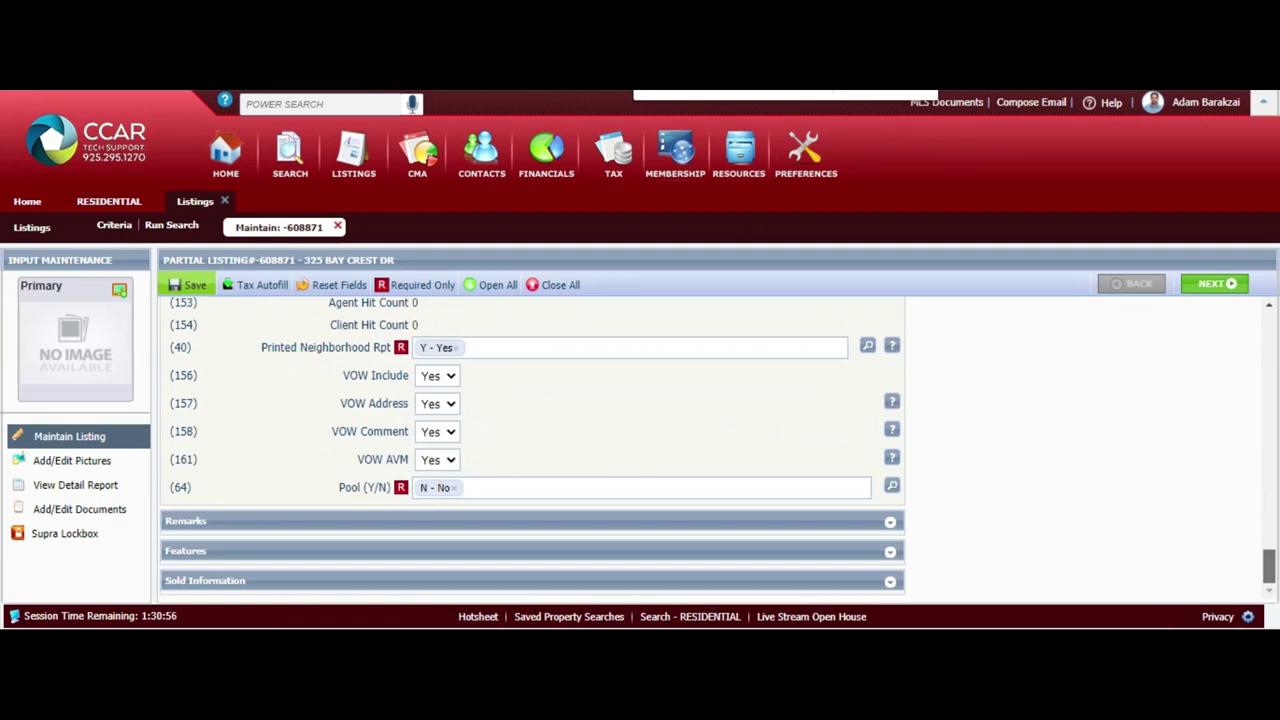
pyautogui.click(892, 554)
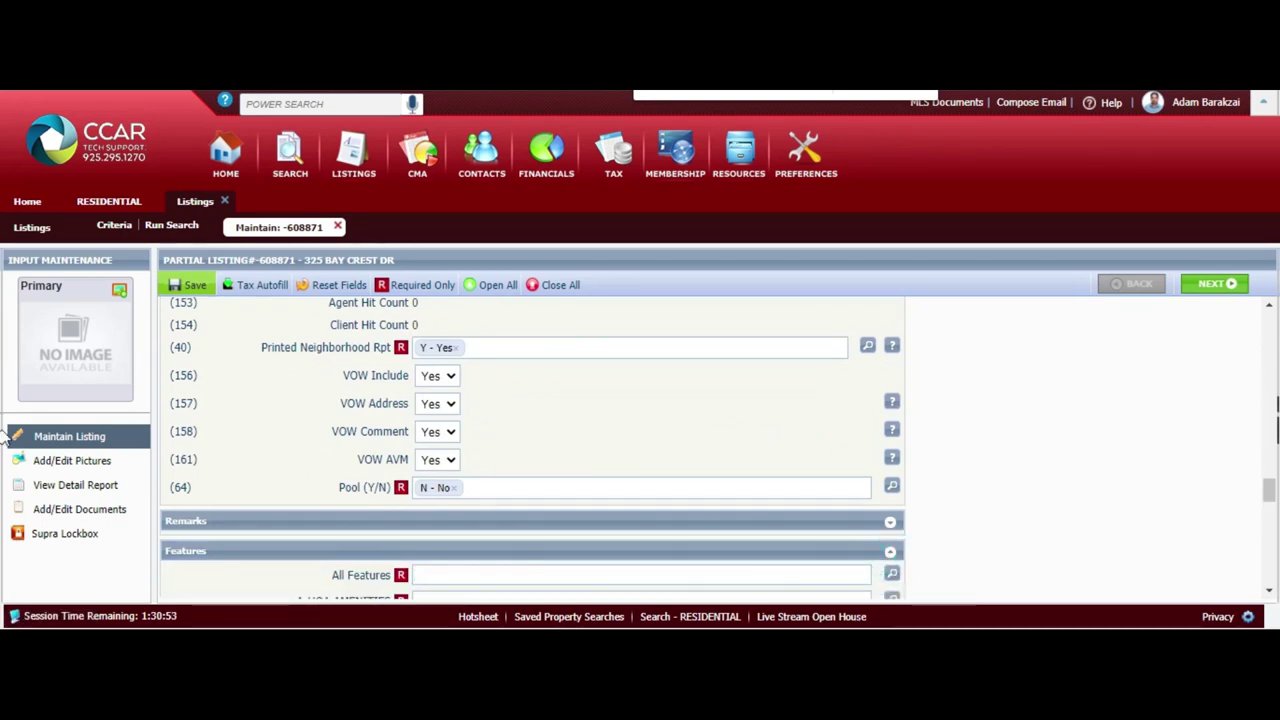
pyautogui.moveTo(1267, 487); pyautogui.dragTo(1268, 508)
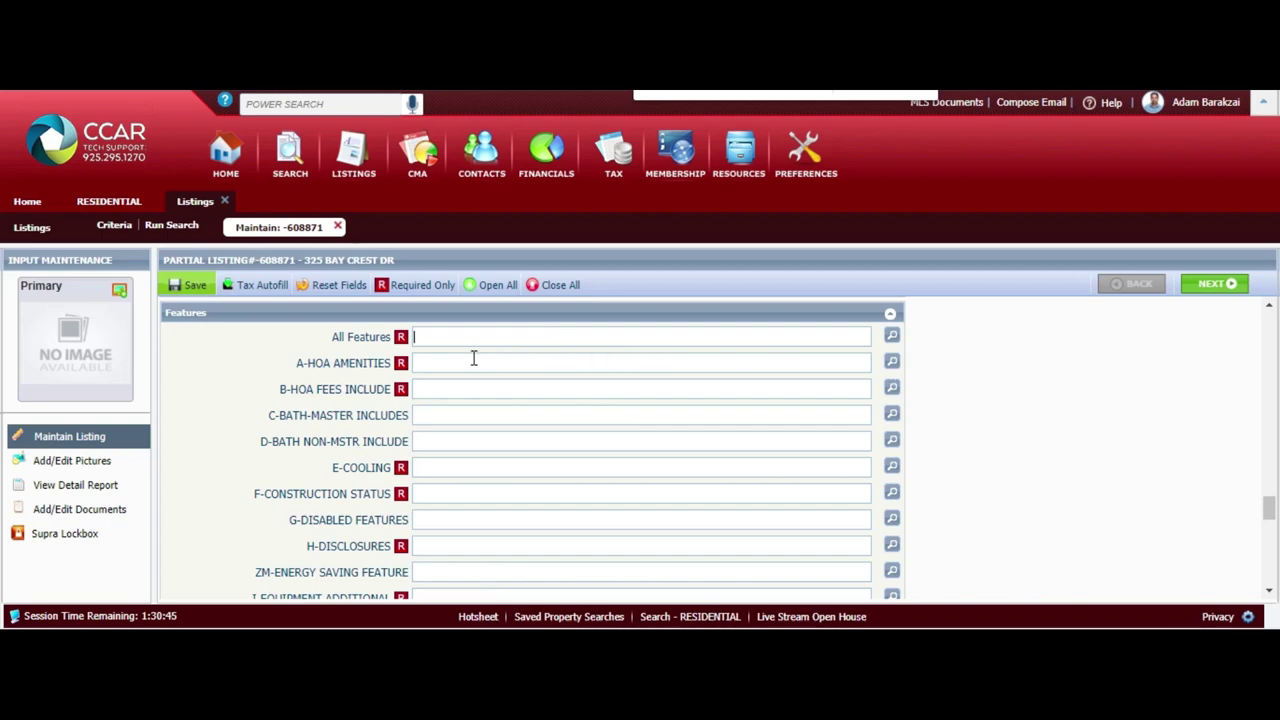
pyautogui.click(440, 336)
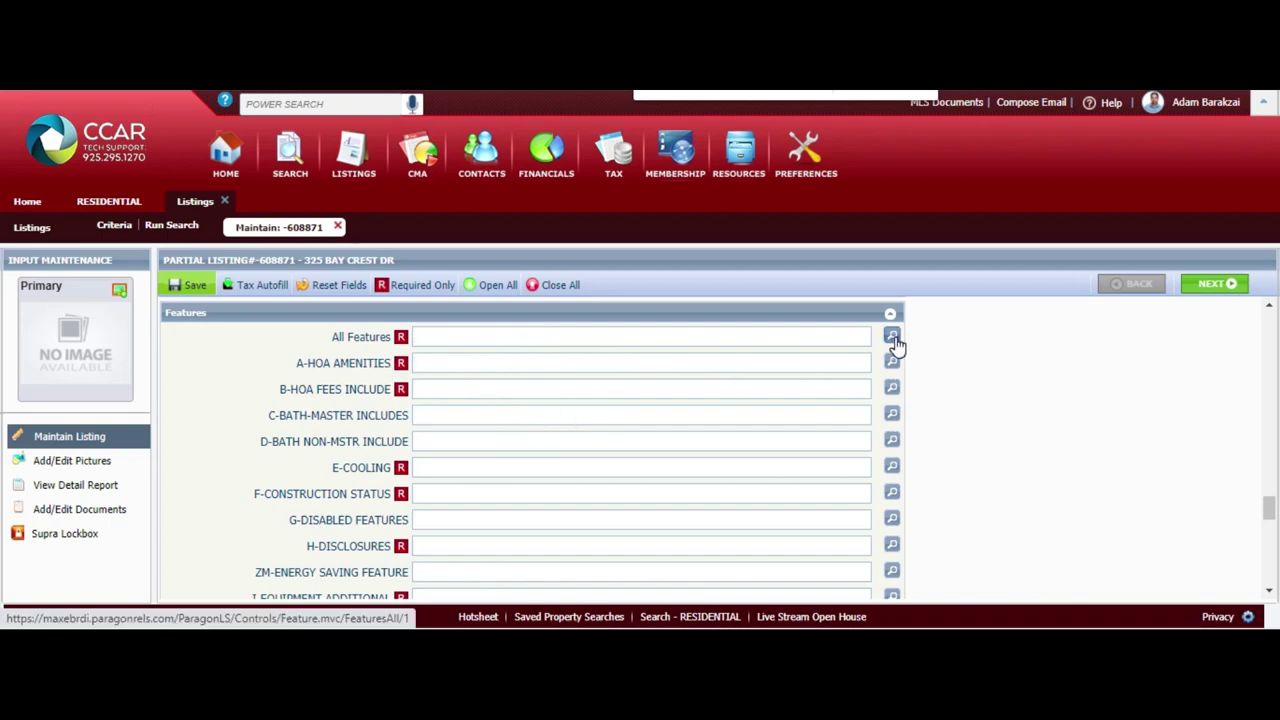
pyautogui.click(891, 336)
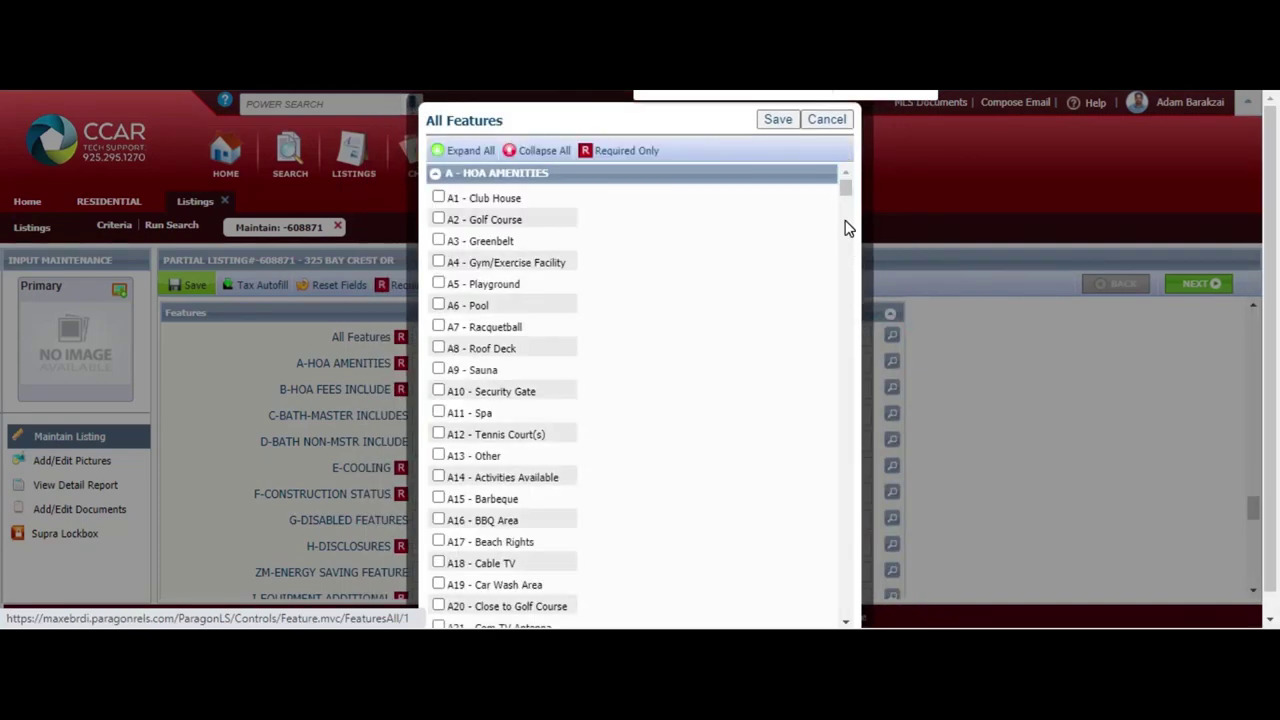
pyautogui.moveTo(847, 192); pyautogui.dragTo(846, 186)
pyautogui.click(826, 119)
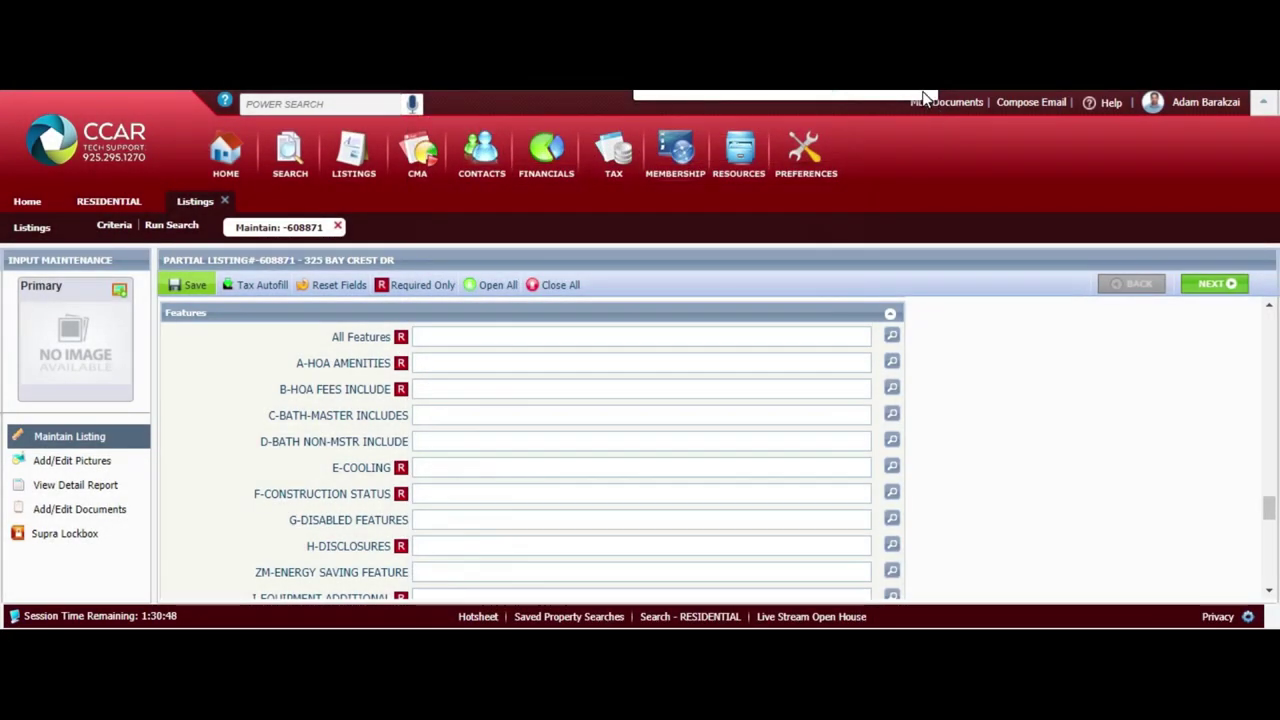
# Set A-HOA Amenities to A6 - Pool, A12 - Tennis Court(s) and A22 - Dog Park
pyautogui.click(892, 363)
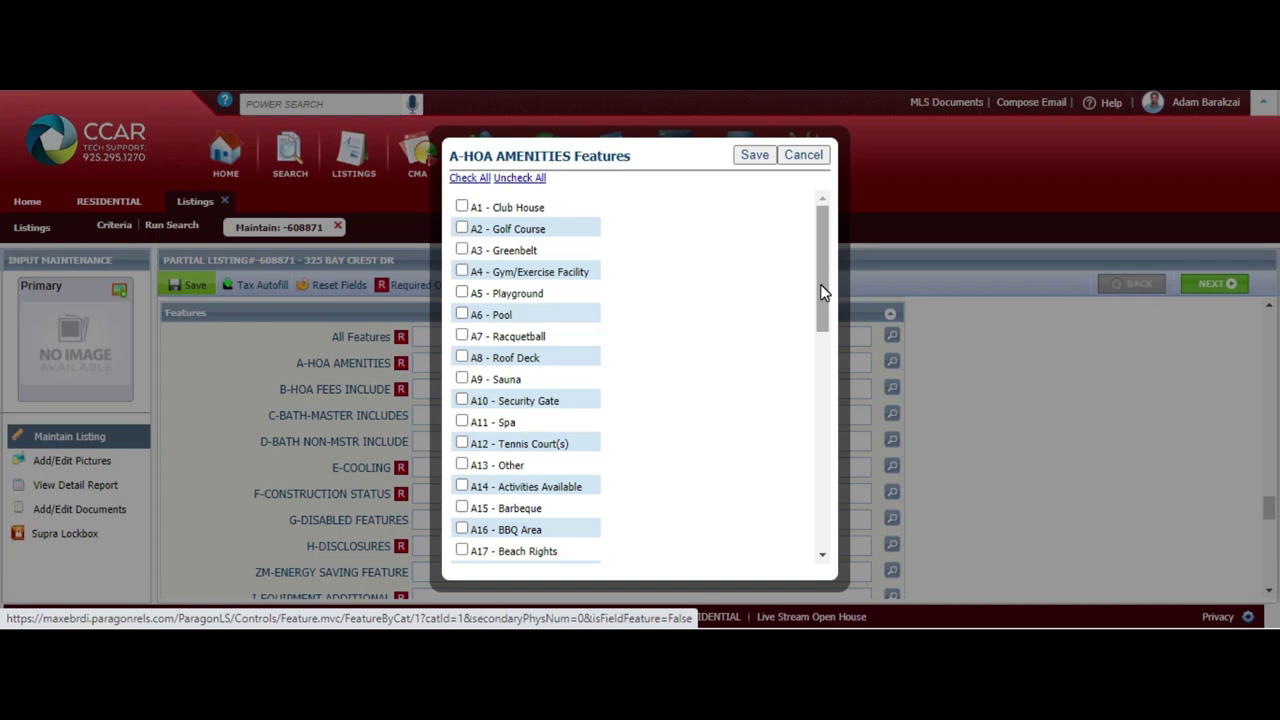
pyautogui.moveTo(820, 290); pyautogui.dragTo(812, 566)
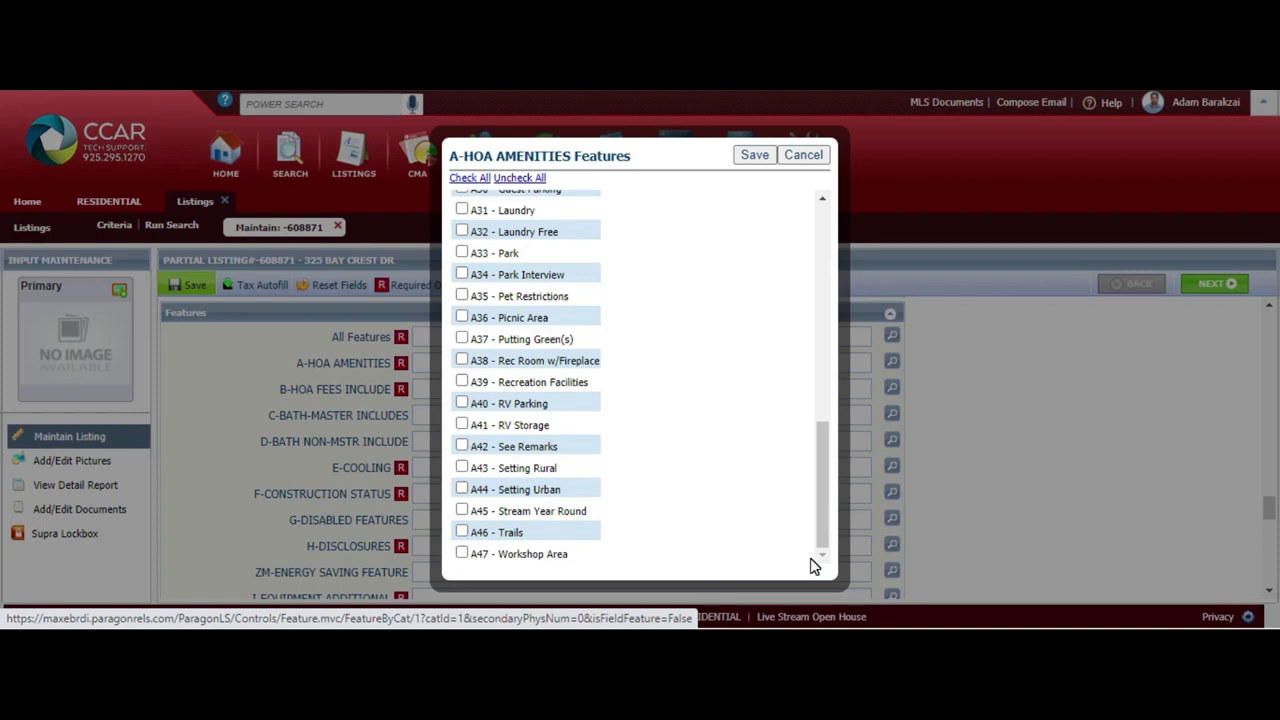
pyautogui.moveTo(820, 538); pyautogui.dragTo(820, 442)
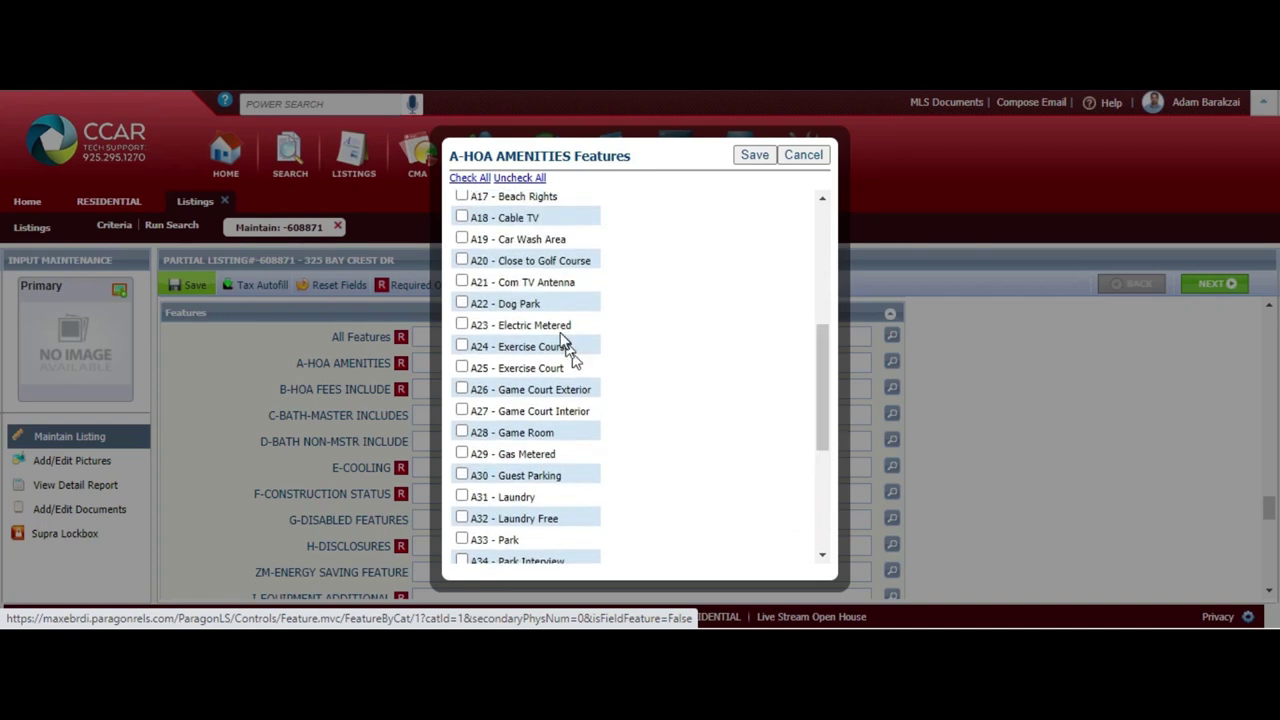
pyautogui.click(462, 304)
pyautogui.moveTo(826, 374); pyautogui.dragTo(812, 285)
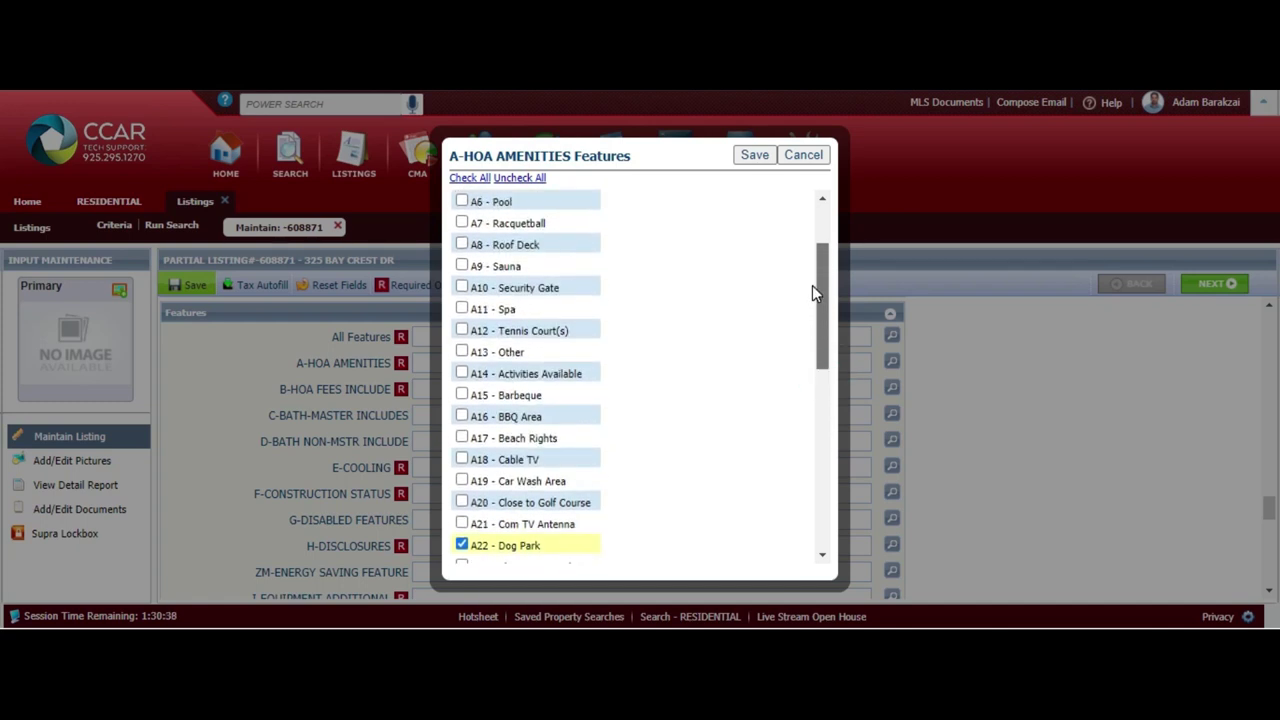
pyautogui.click(462, 331)
pyautogui.moveTo(821, 285); pyautogui.dragTo(825, 242)
pyautogui.write('pool')
pyautogui.click(500, 316)
pyautogui.moveTo(822, 314); pyautogui.dragTo(808, 549)
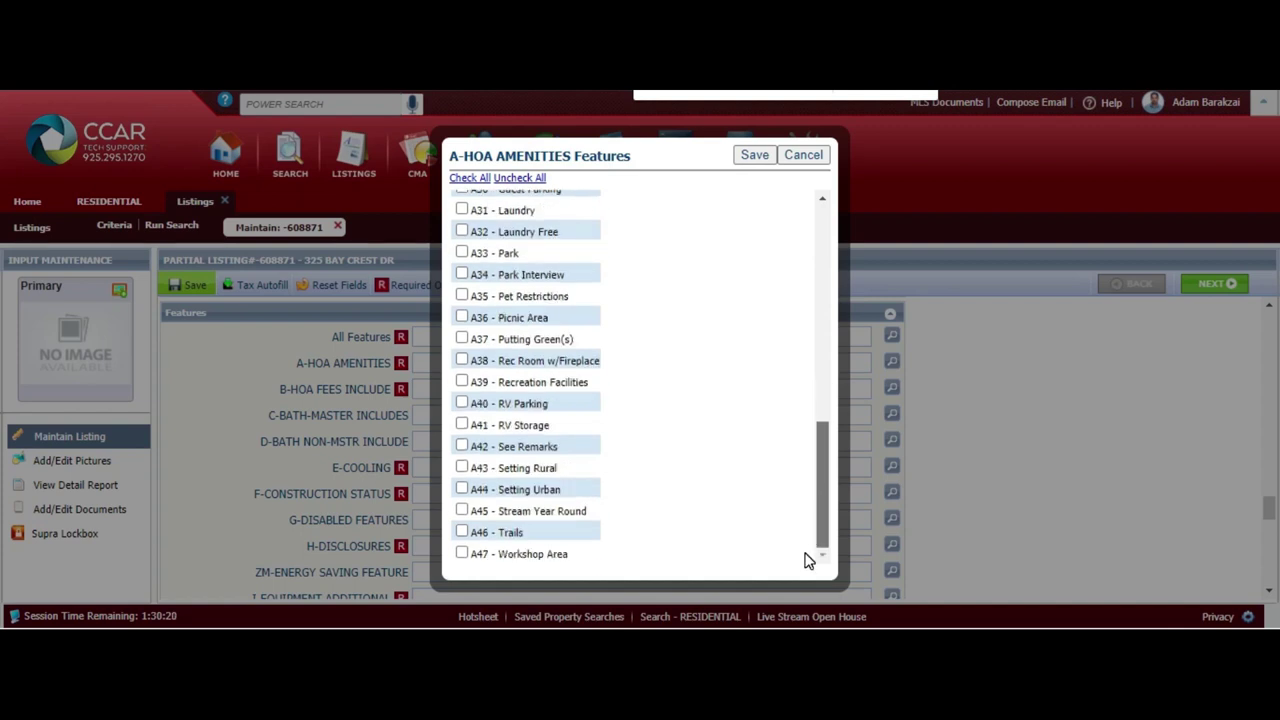
pyautogui.moveTo(808, 560); pyautogui.dragTo(811, 206)
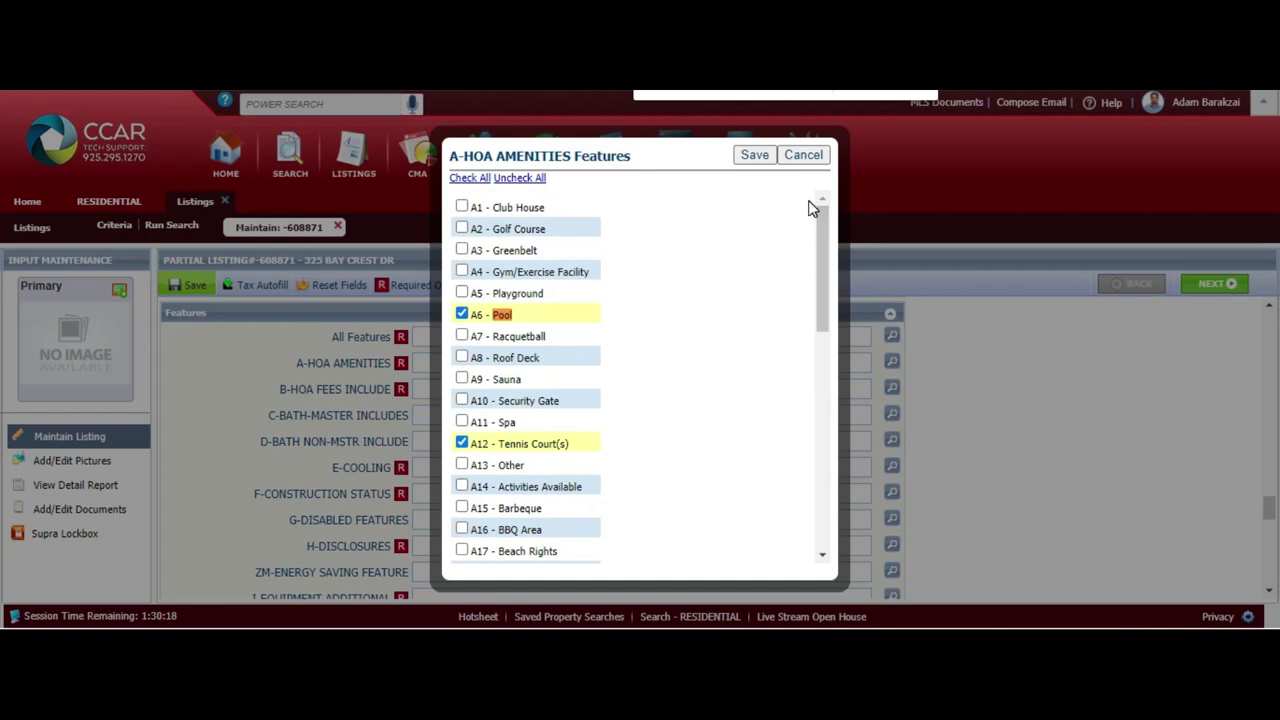
pyautogui.click(752, 158)
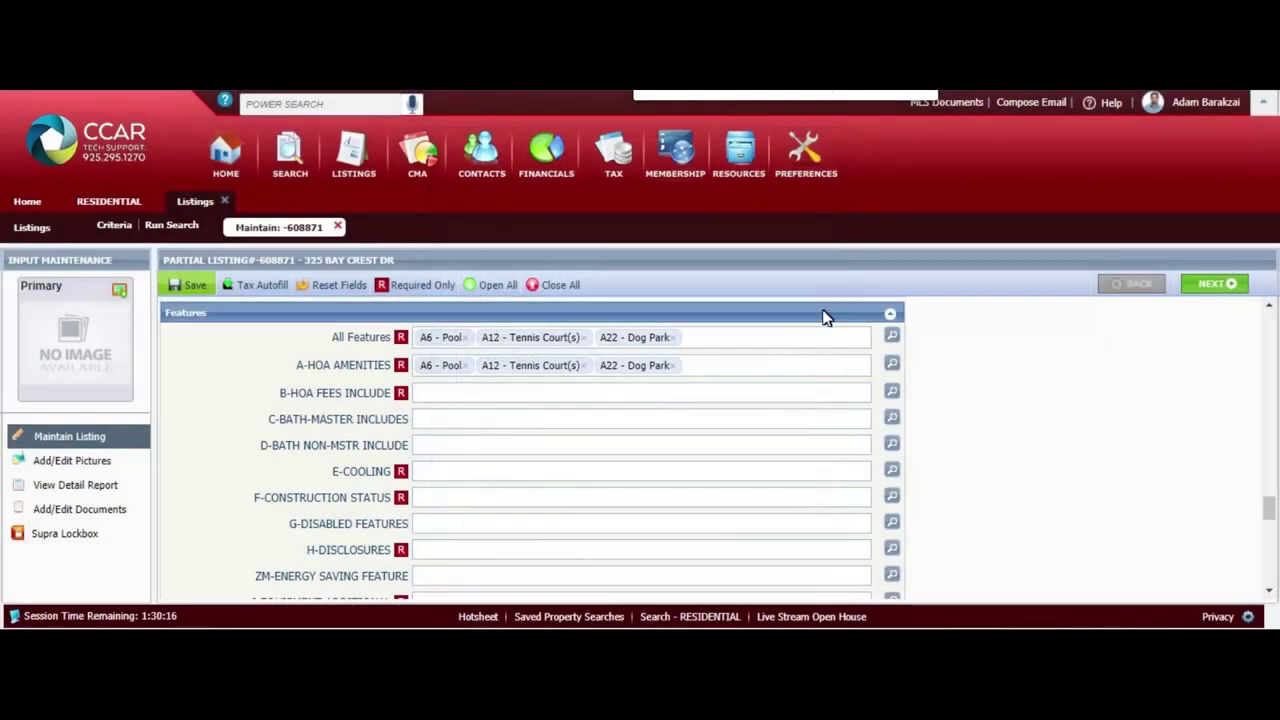
pyautogui.click(891, 392)
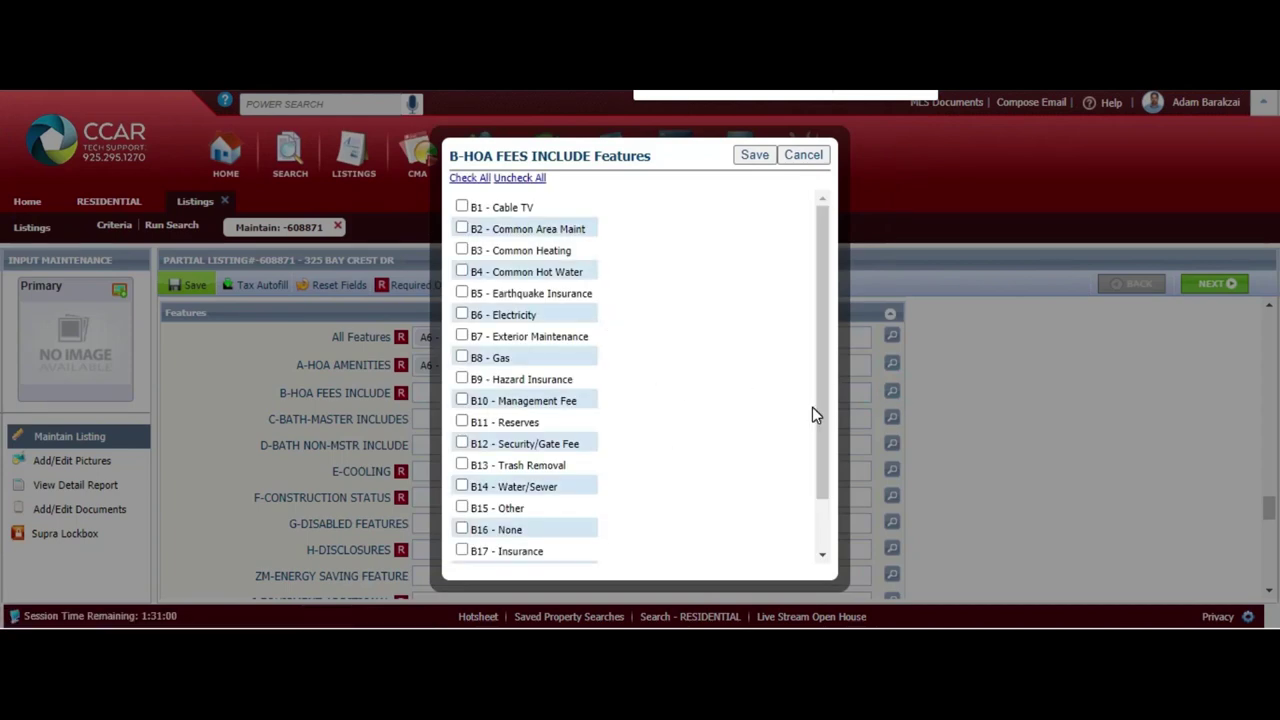
# Set B-HOA Fees Include to B2 - Common Area Maint and B10 - Management Fee
pyautogui.moveTo(830, 443); pyautogui.dragTo(823, 314)
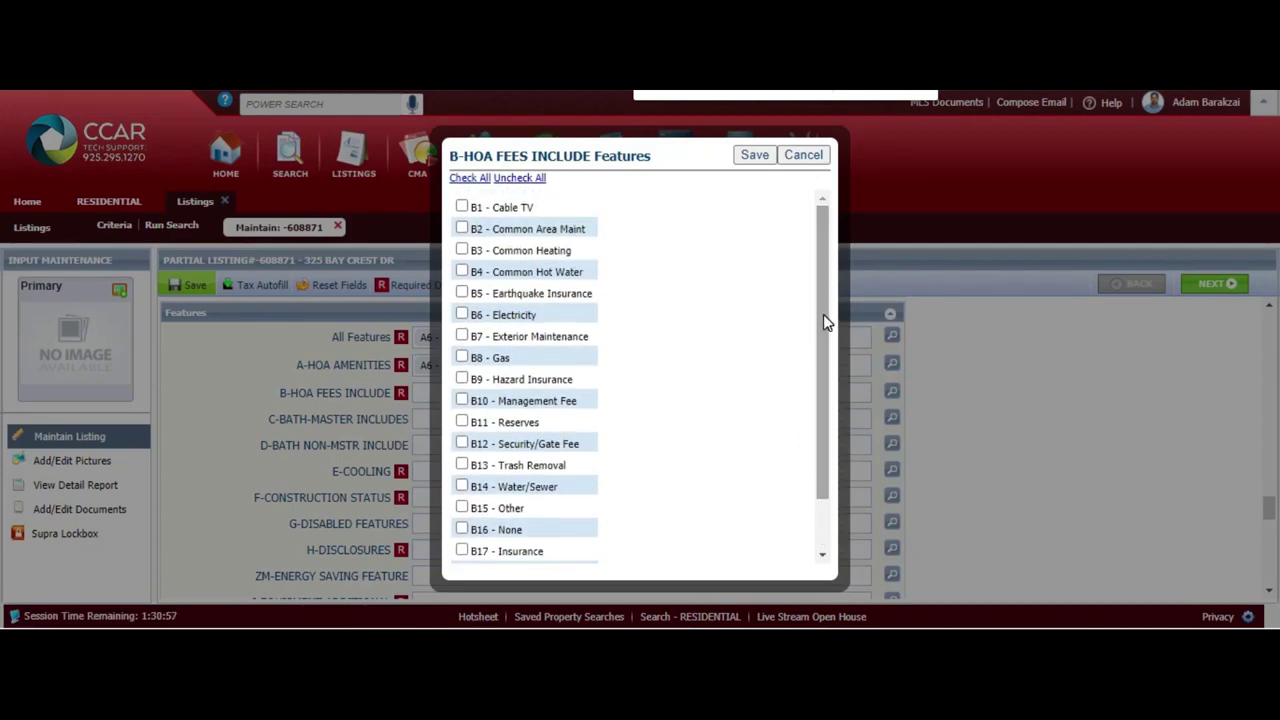
pyautogui.click(556, 238)
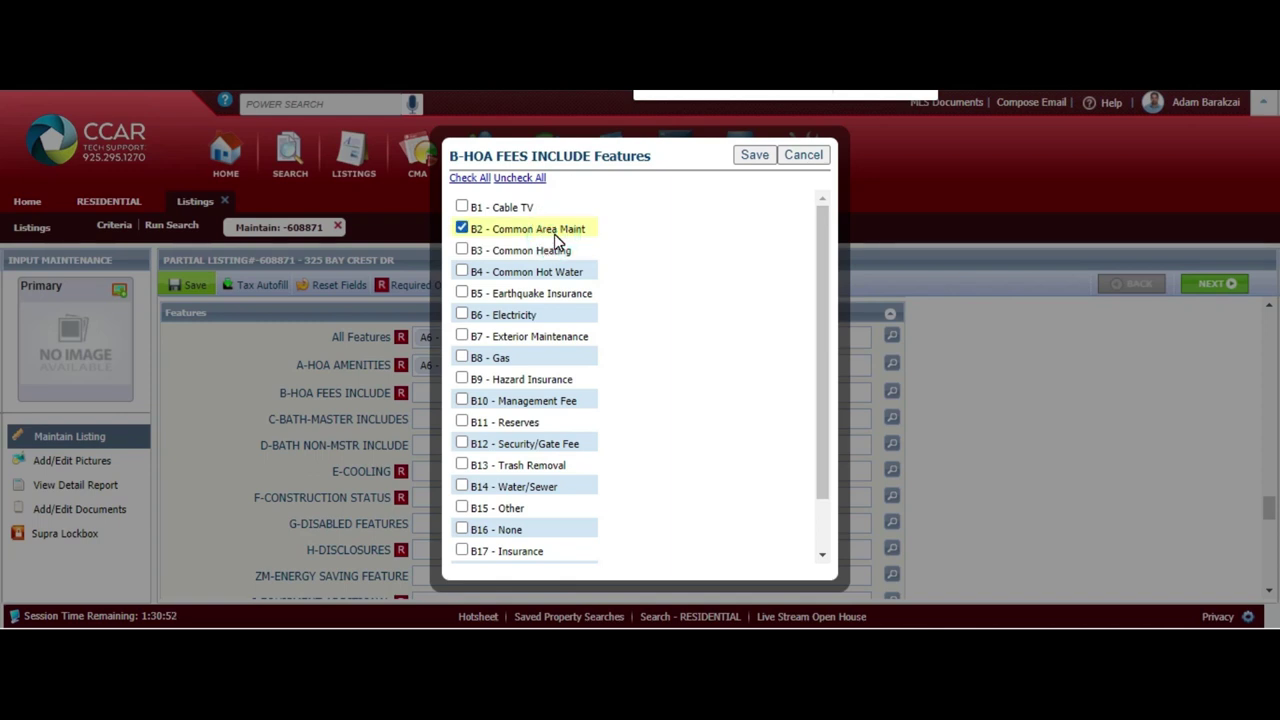
pyautogui.click(570, 405)
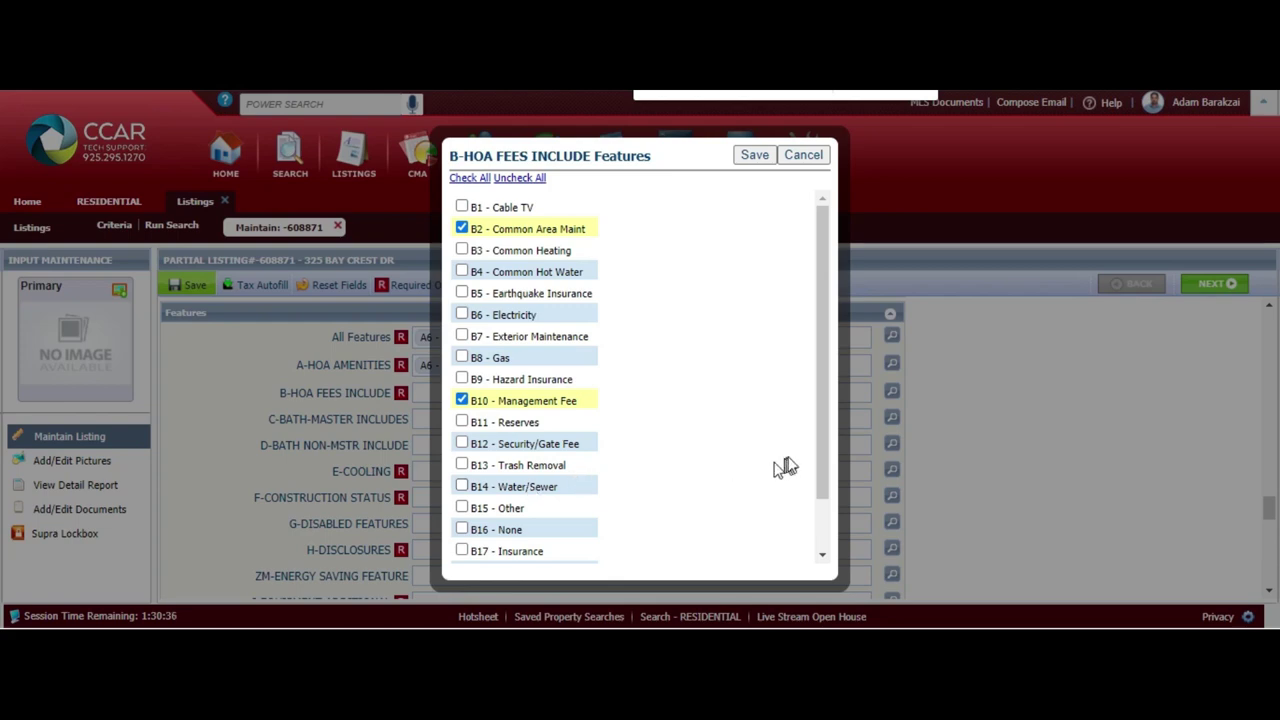
pyautogui.scroll(-2, 815, 538)
pyautogui.moveTo(816, 540); pyautogui.dragTo(826, 429)
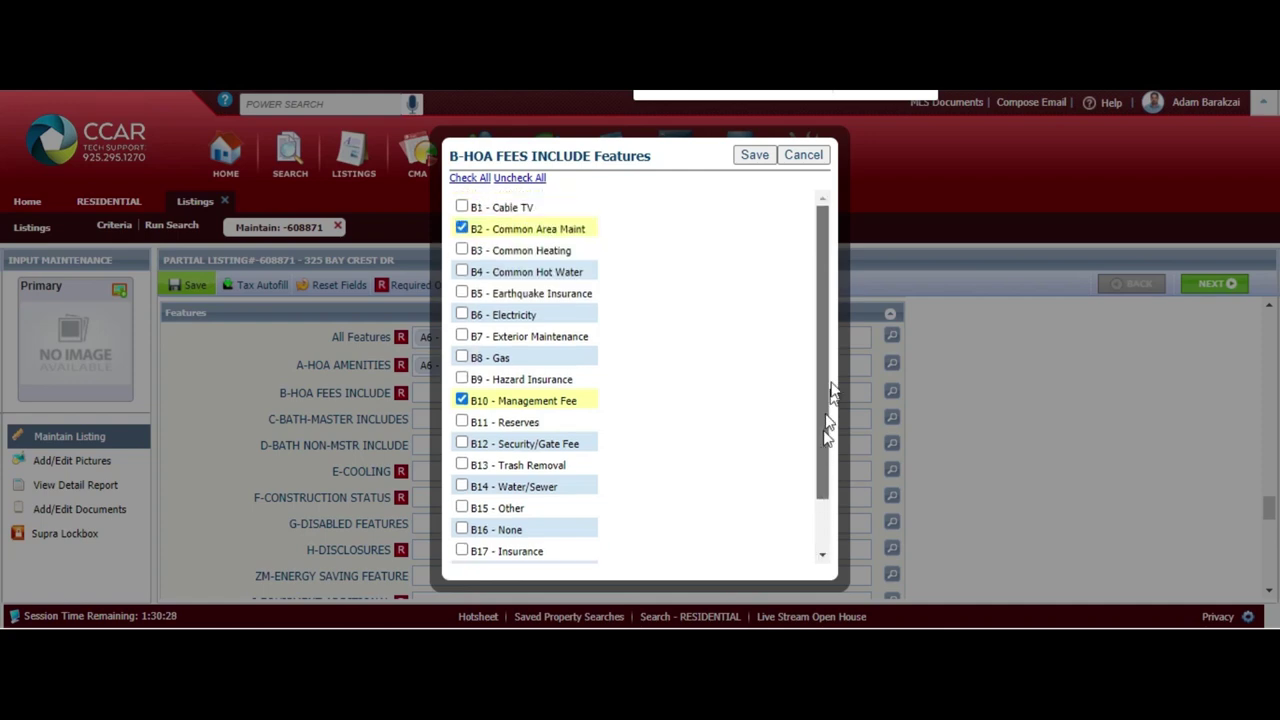
pyautogui.click(363, 486)
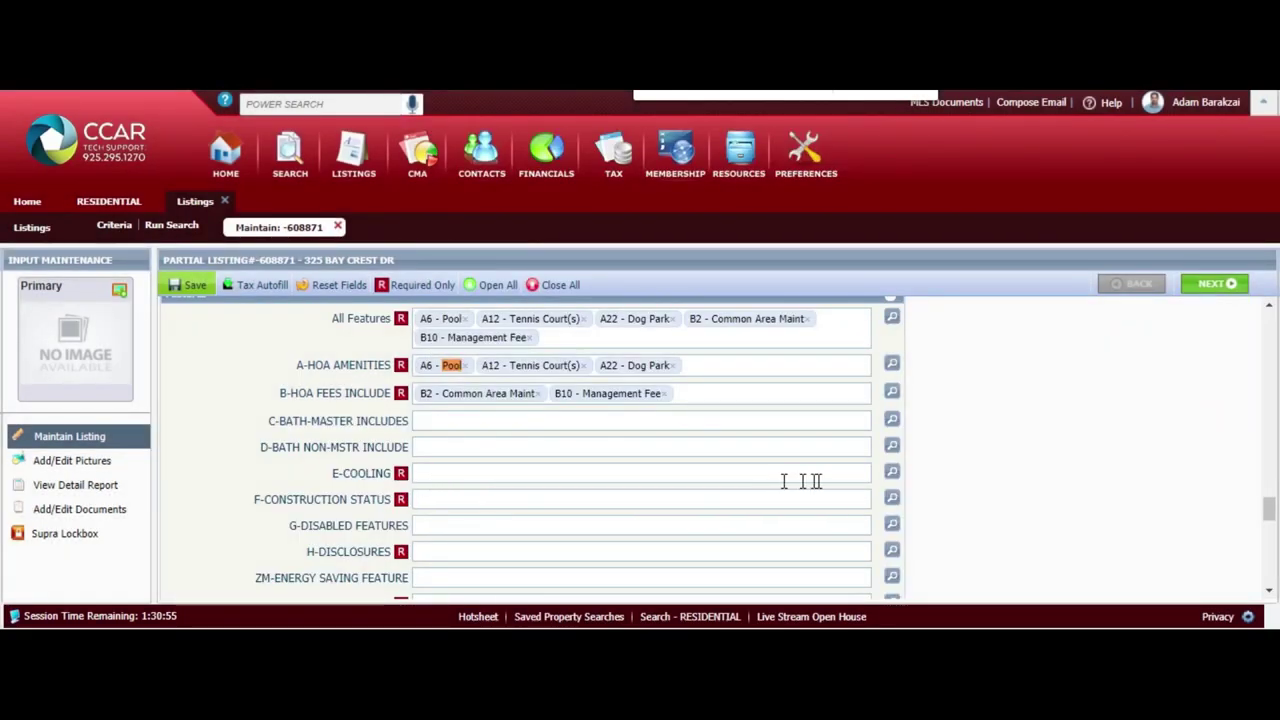
# Set Cooling to Ceiling Fan(s) and Central 1 Zone A/C and save
pyautogui.click(892, 474)
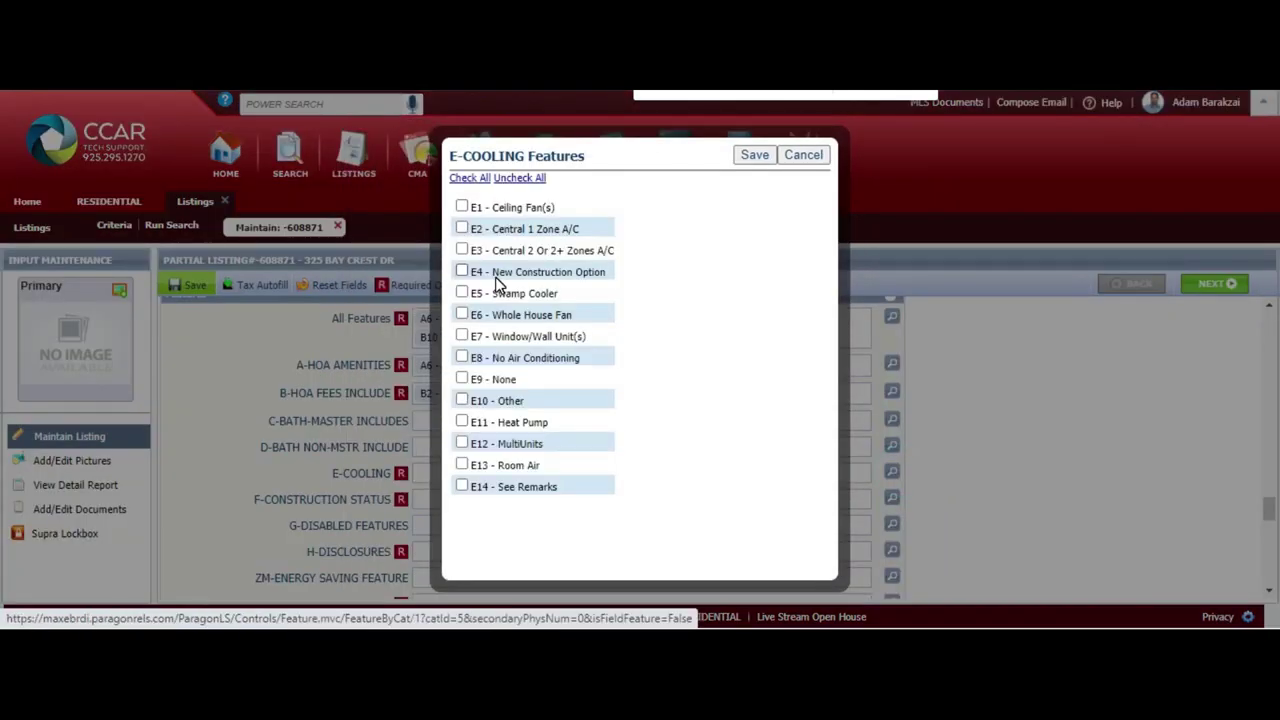
pyautogui.click(462, 207)
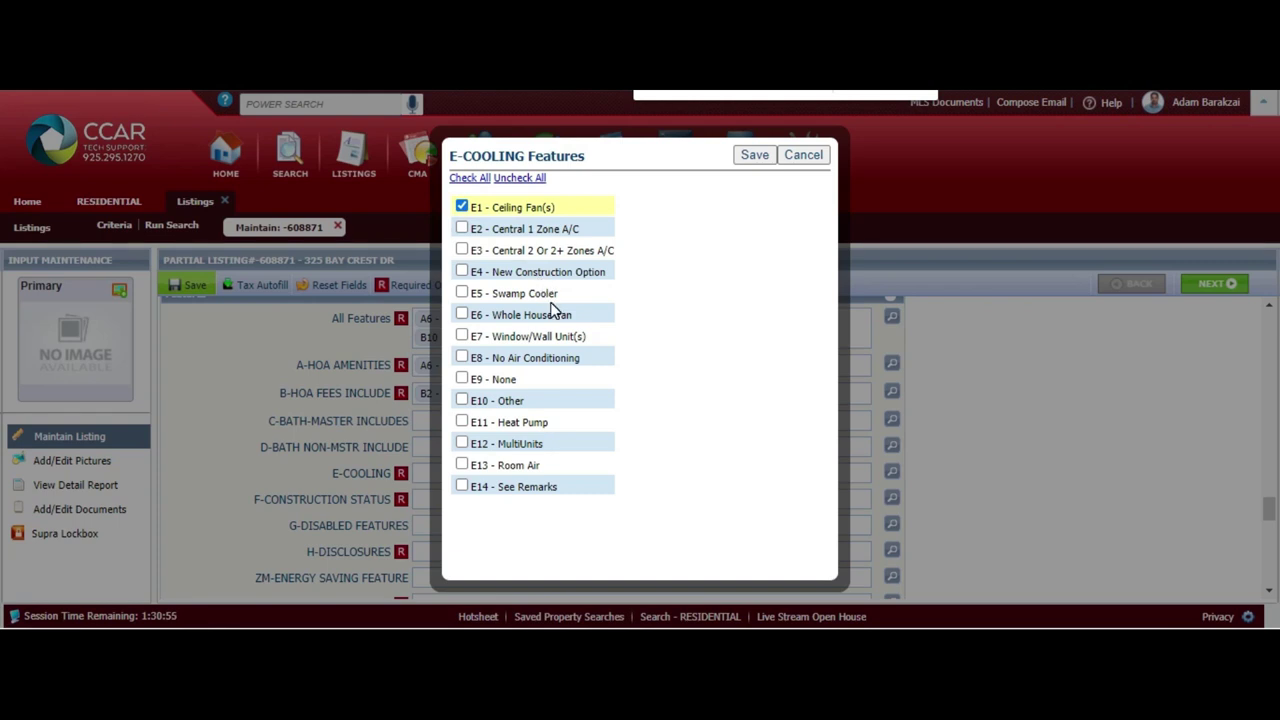
pyautogui.click(463, 229)
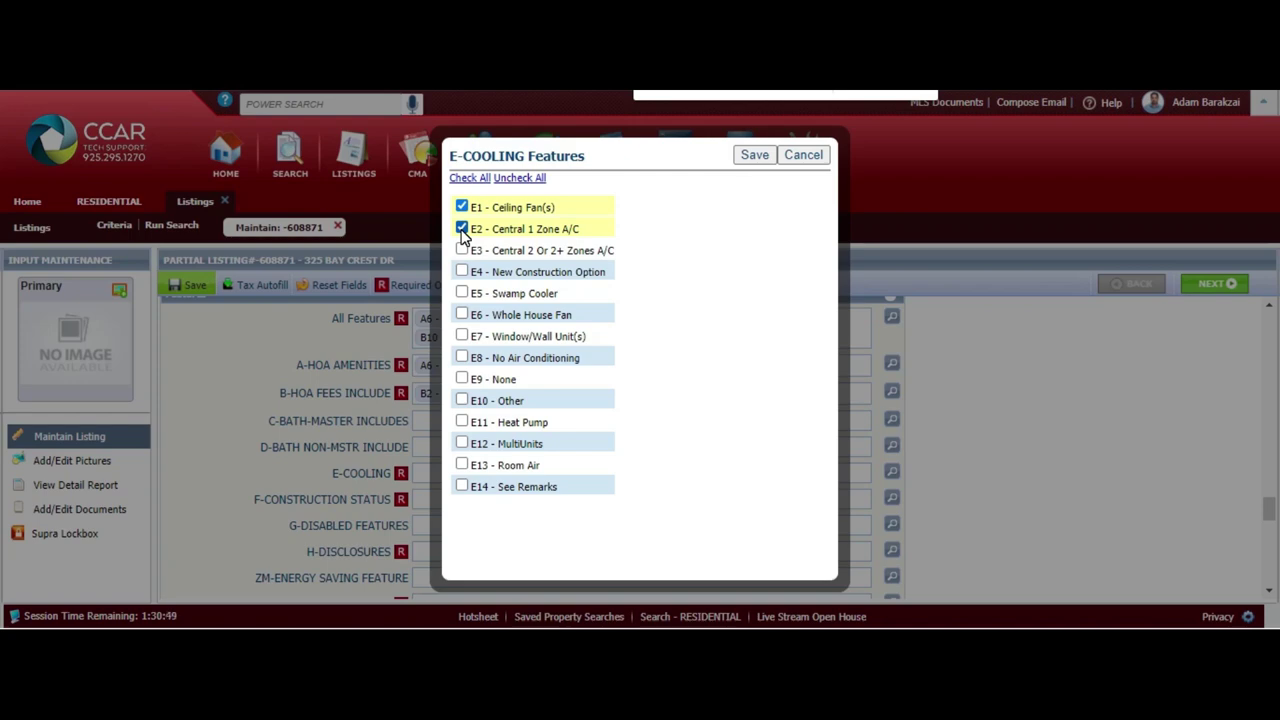
pyautogui.click(754, 155)
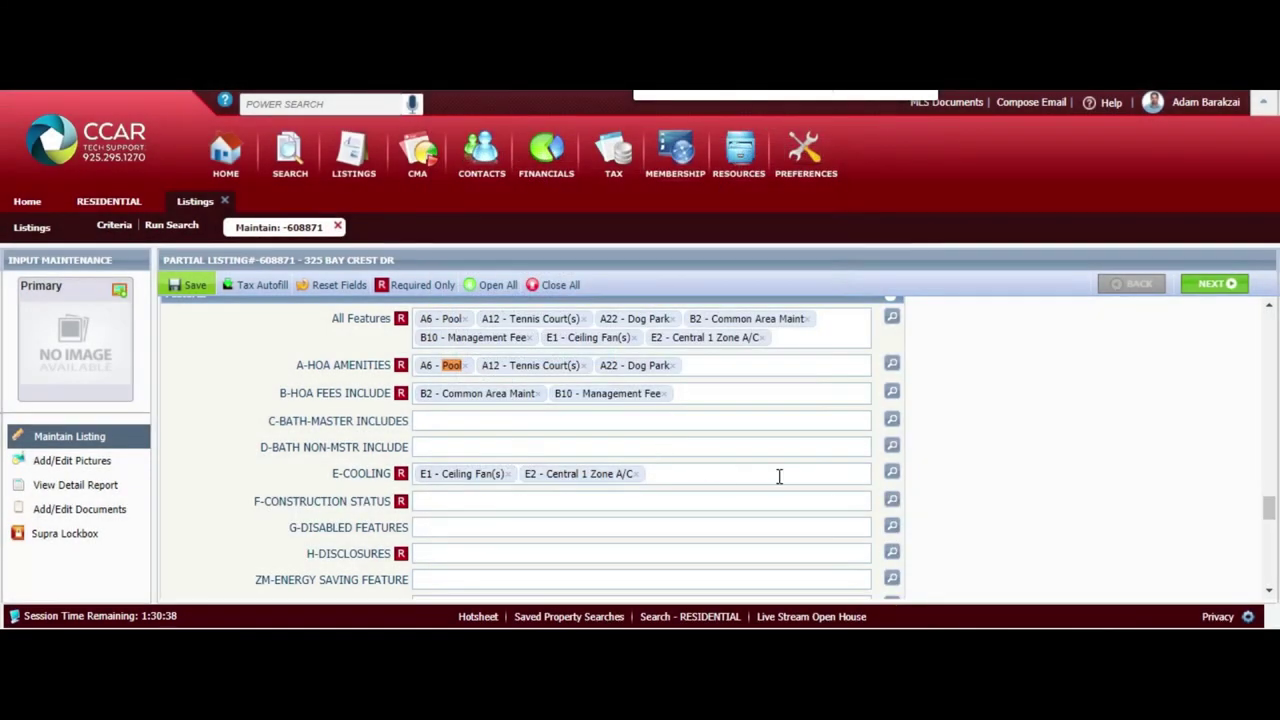
# Set Construction Status to Existing and save
pyautogui.click(891, 500)
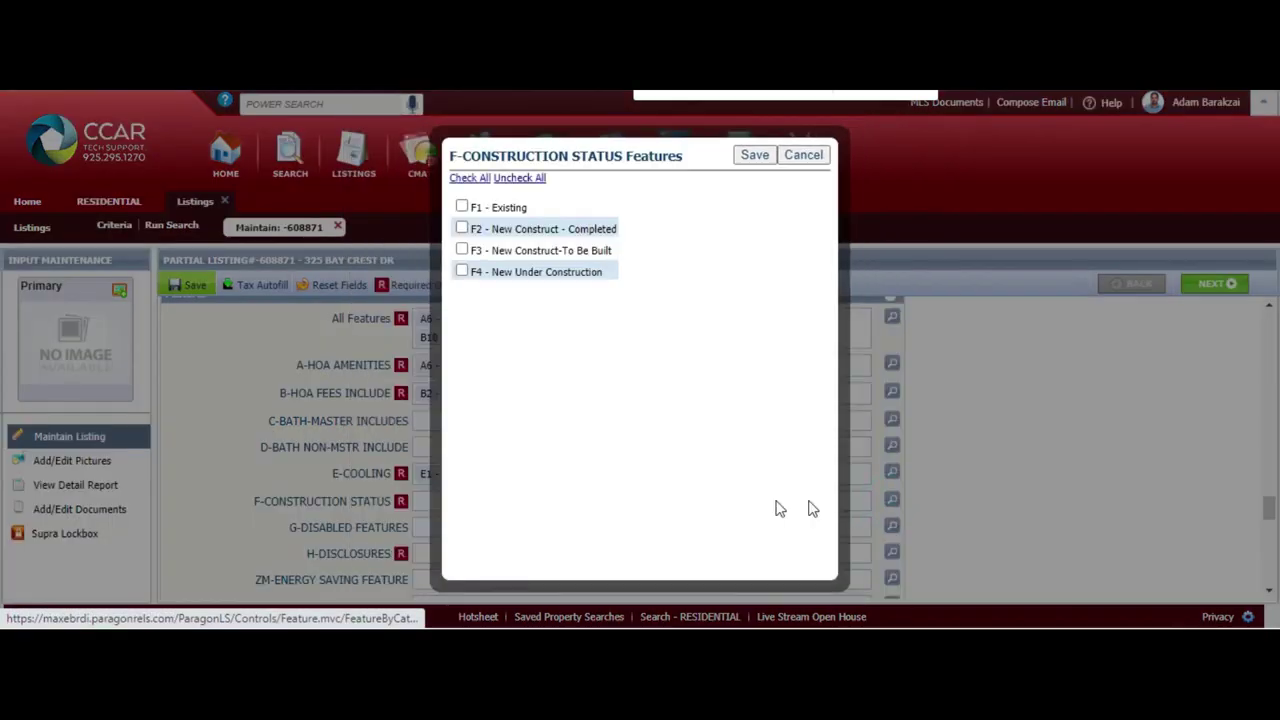
pyautogui.click(462, 207)
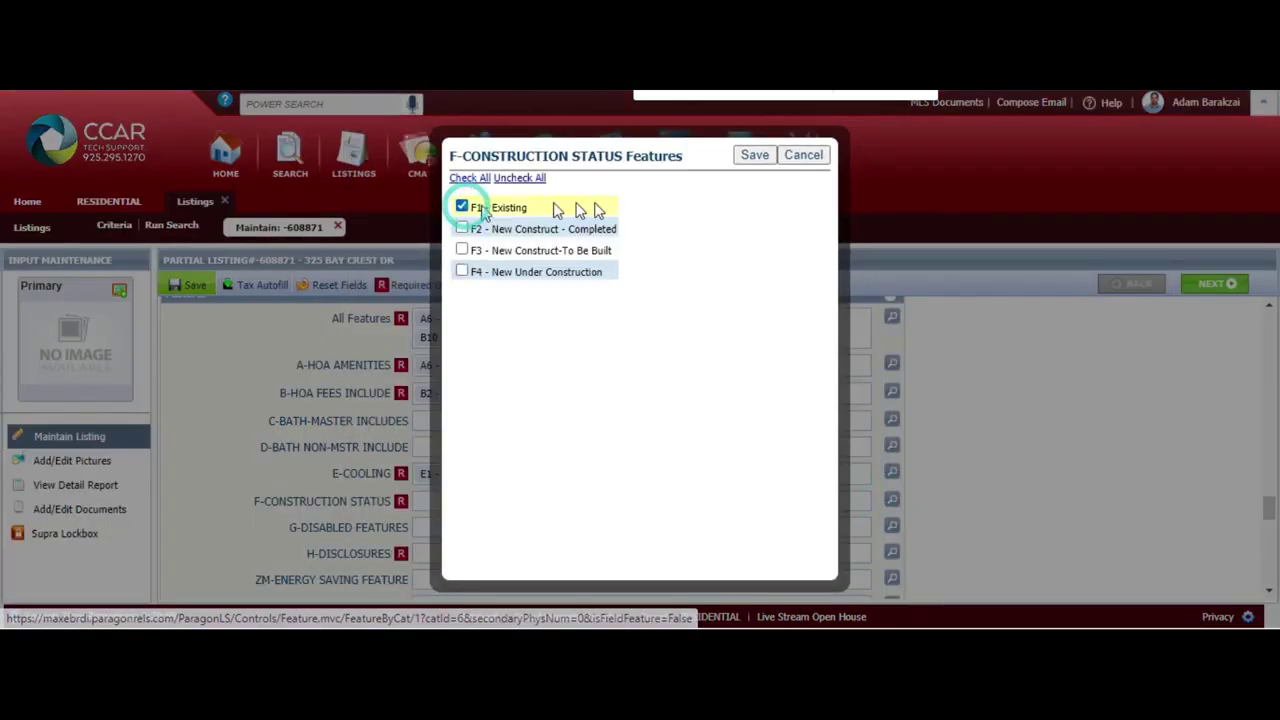
pyautogui.click(754, 157)
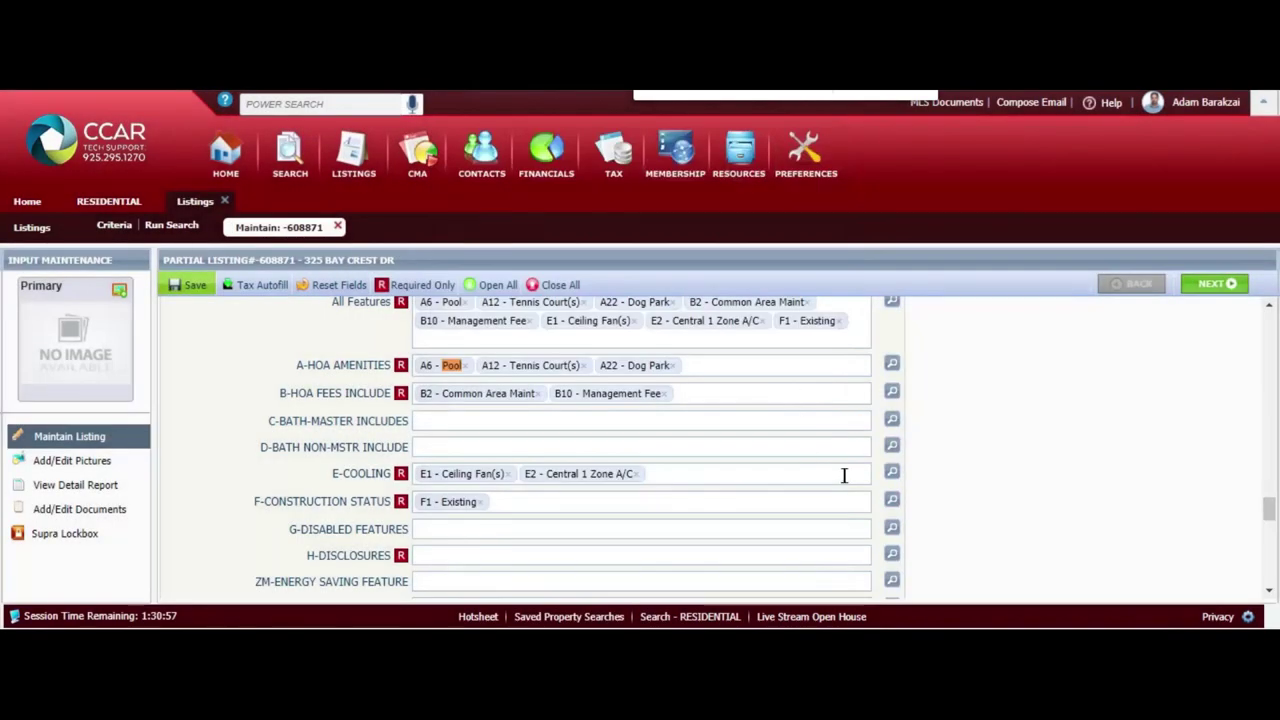
# Set Disclosures to None and save
pyautogui.click(891, 555)
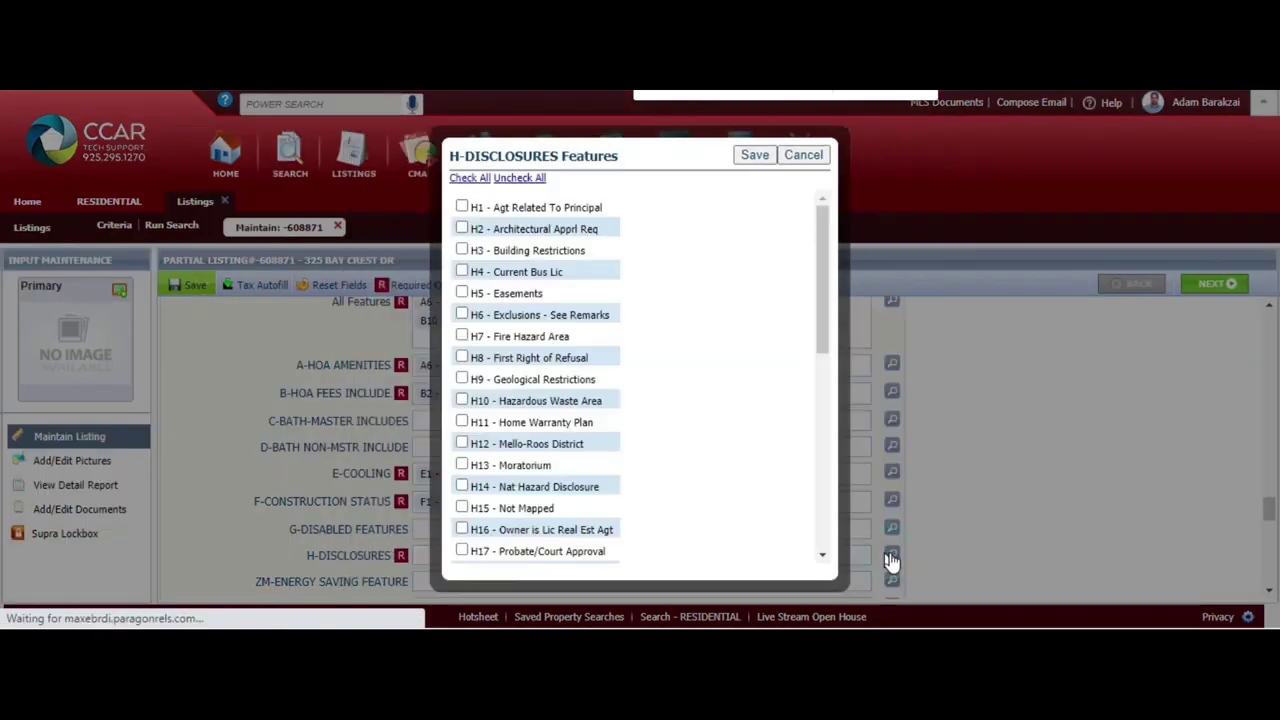
pyautogui.moveTo(824, 285); pyautogui.dragTo(811, 279)
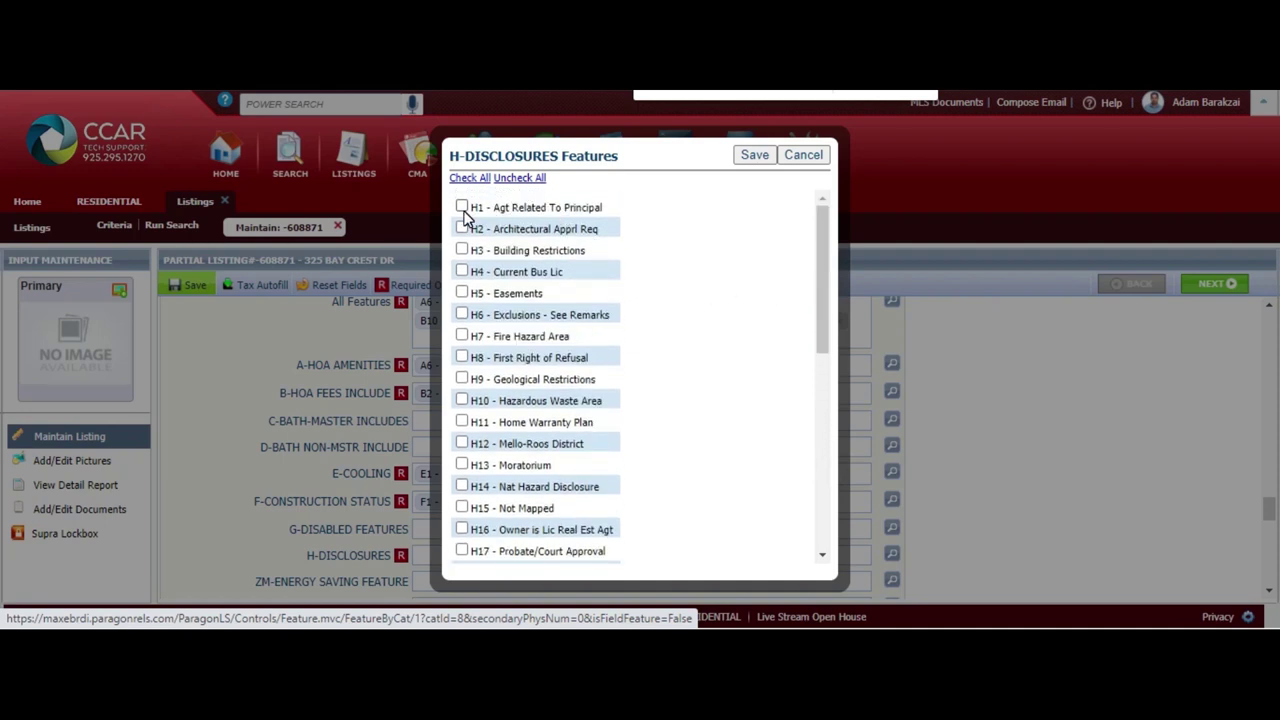
pyautogui.moveTo(823, 331); pyautogui.dragTo(814, 543)
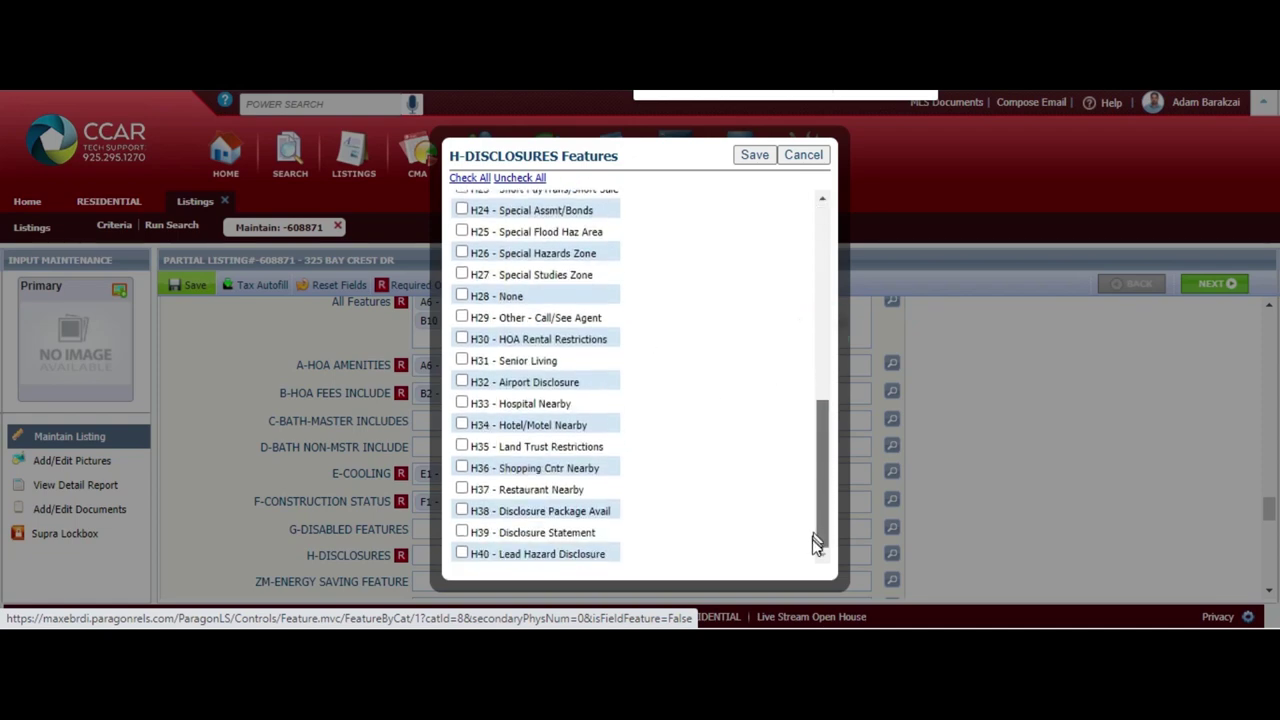
pyautogui.click(462, 296)
pyautogui.click(755, 155)
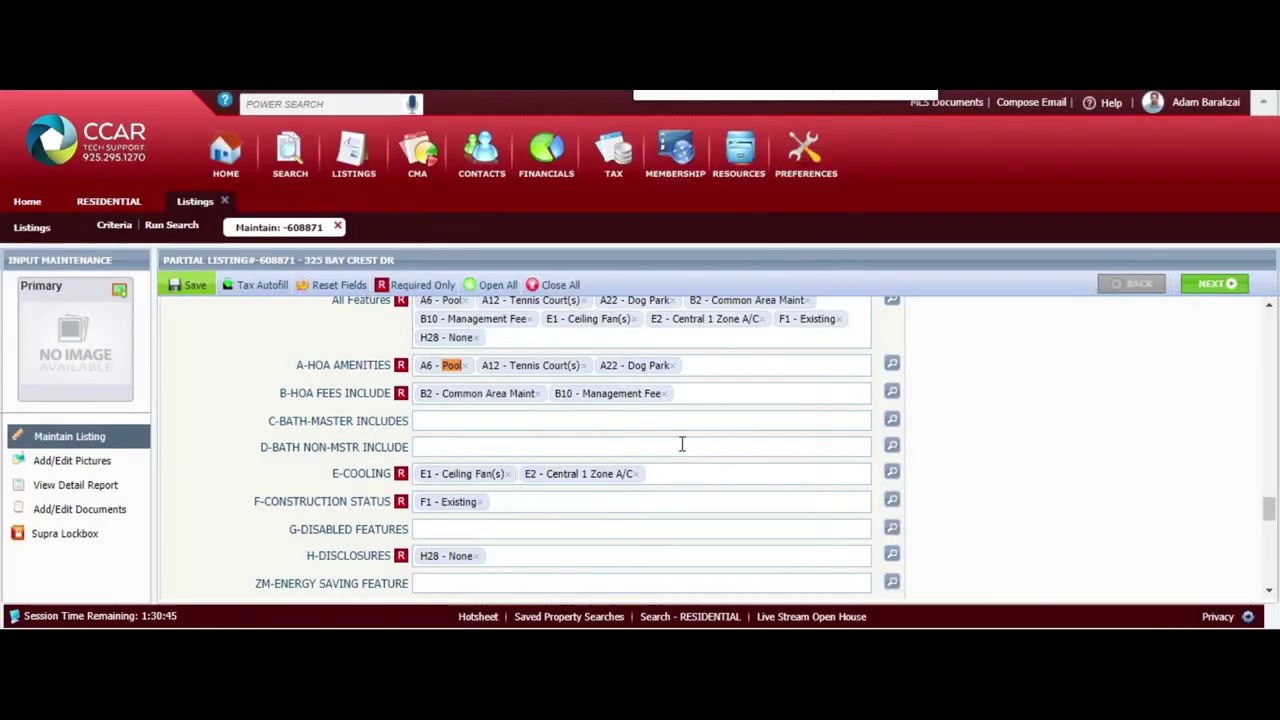
pyautogui.scroll(-1, 680, 528)
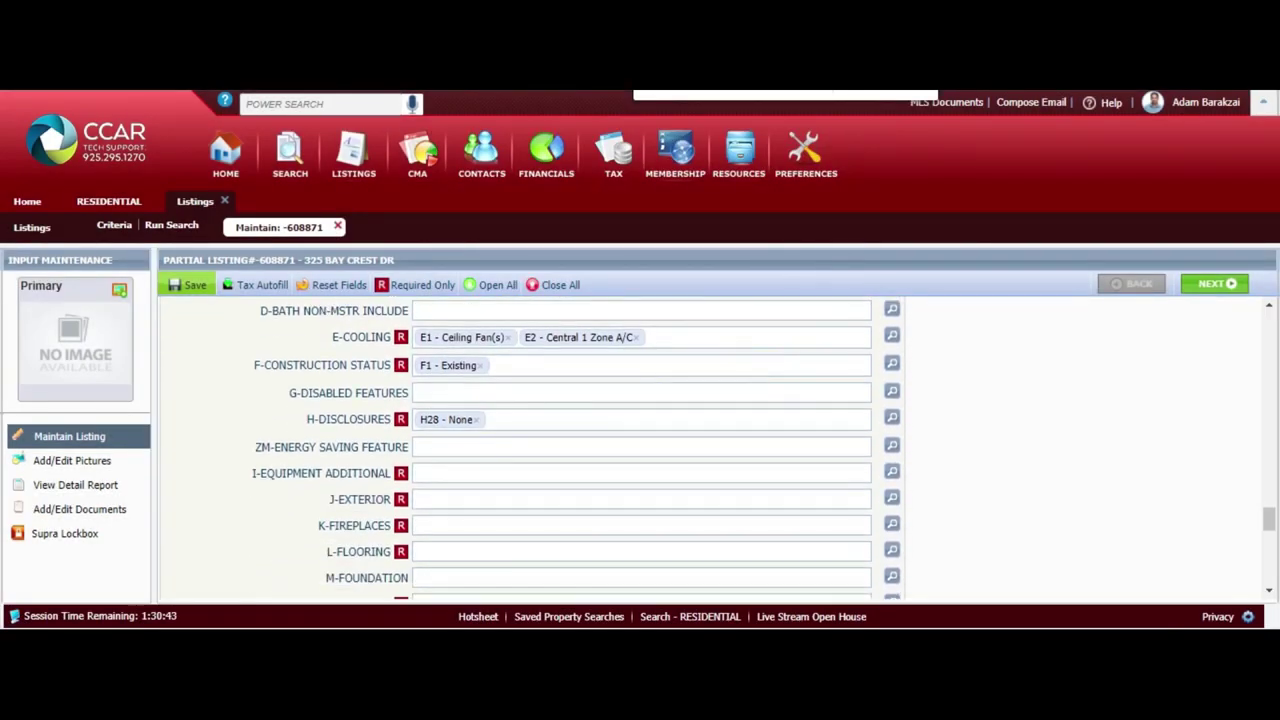
pyautogui.click(891, 472)
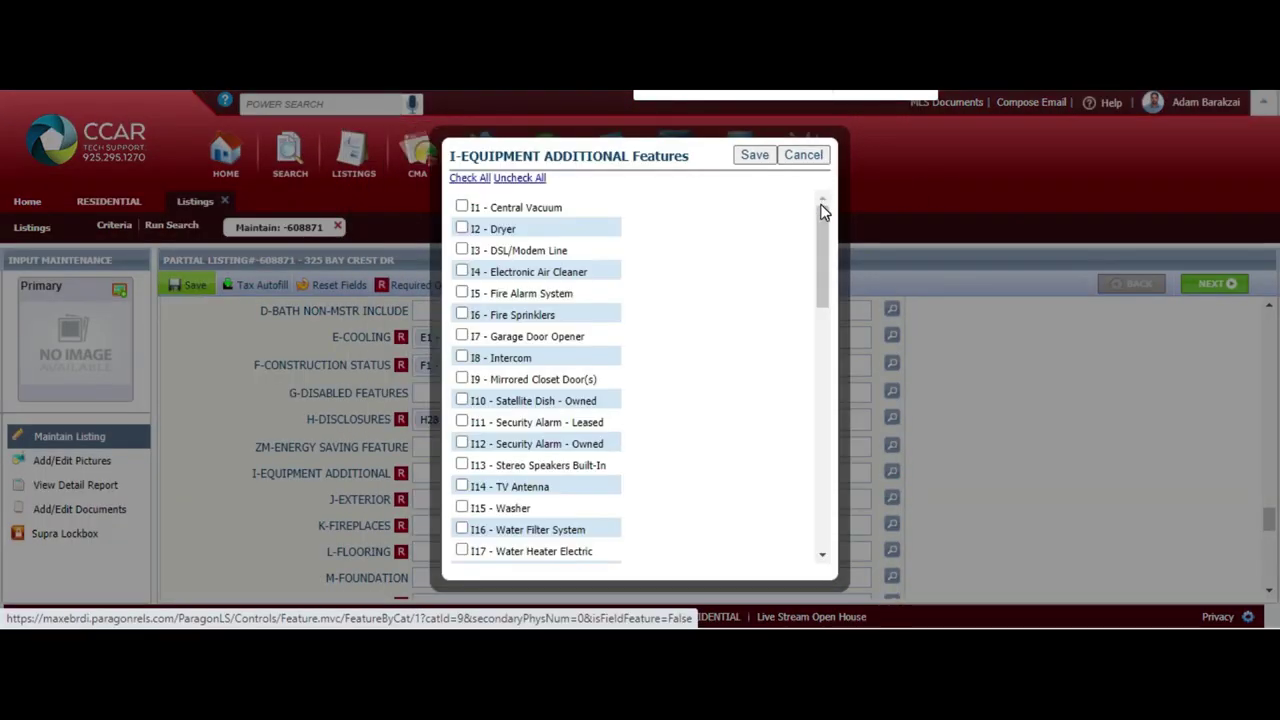
# Add garage opener, mirrored closet doors, leased alarm and security gate to Additional Equipment, then save
pyautogui.moveTo(822, 244); pyautogui.dragTo(823, 242)
pyautogui.scroll(-1, 752, 293)
pyautogui.click(752, 293)
pyautogui.click(568, 260)
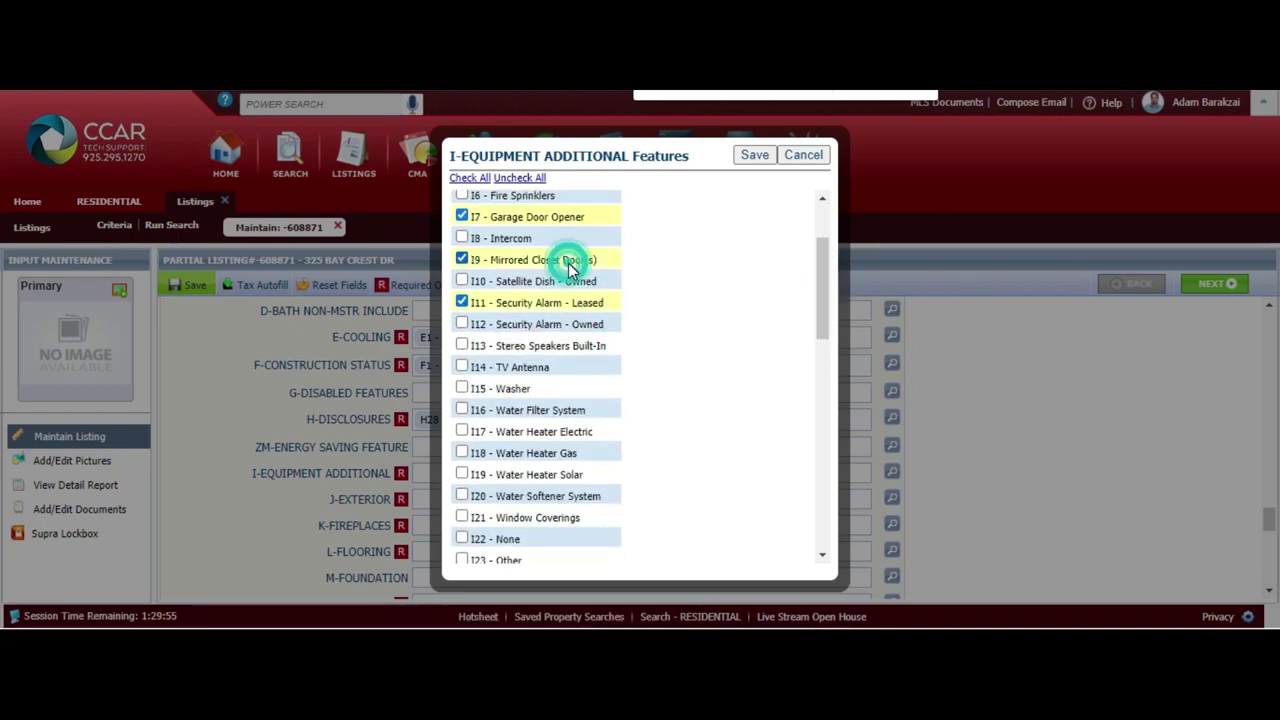
pyautogui.moveTo(816, 291); pyautogui.dragTo(817, 271)
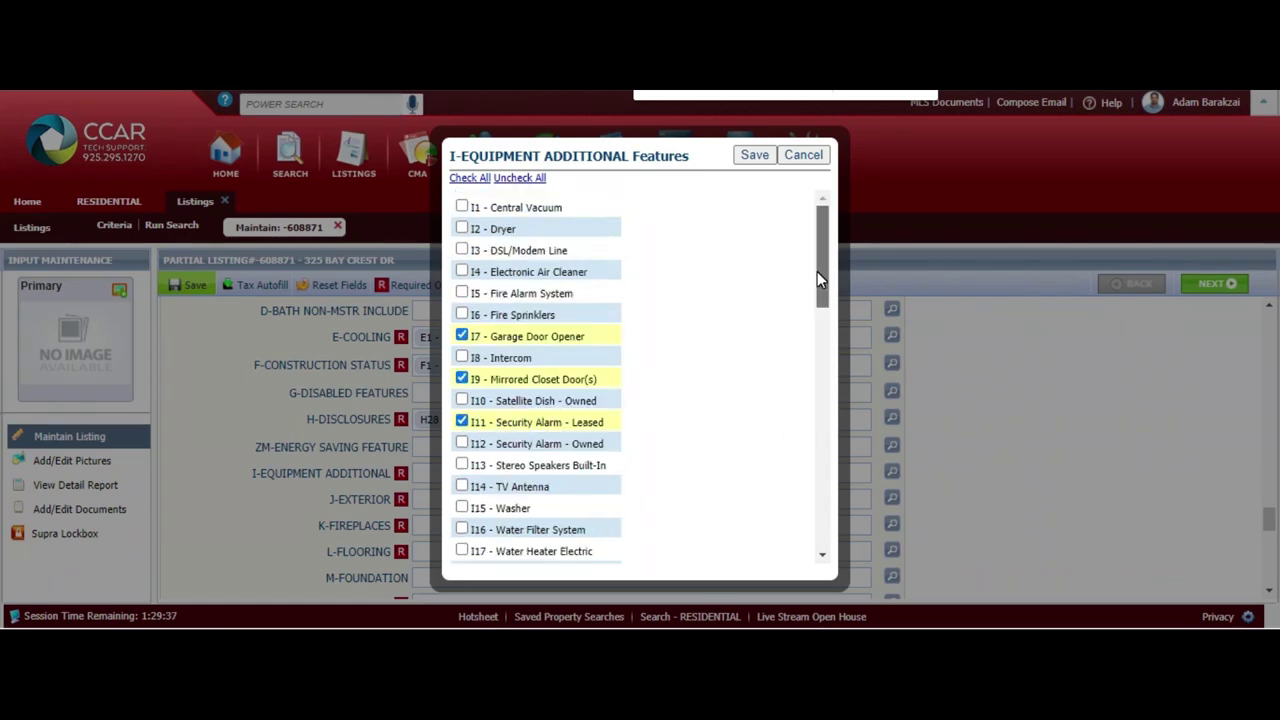
pyautogui.click(755, 156)
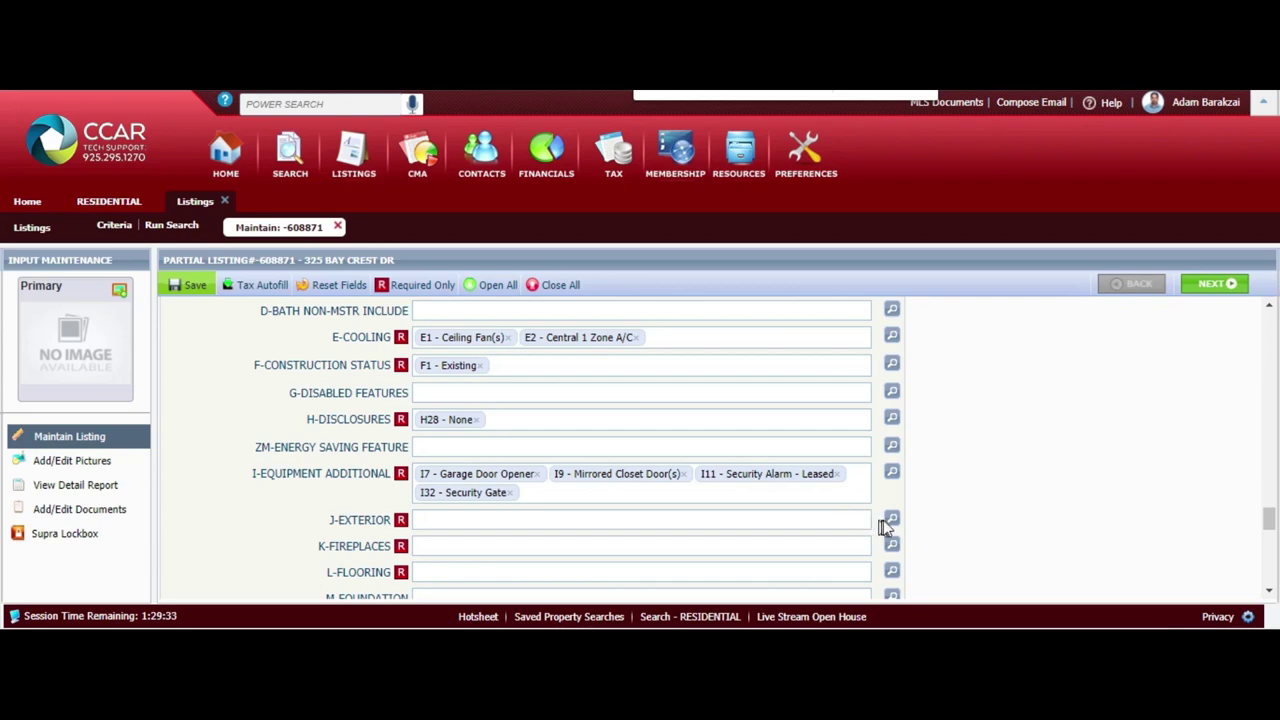
# Mark Exterior as Stucco and Bay Window(s)
pyautogui.click(890, 520)
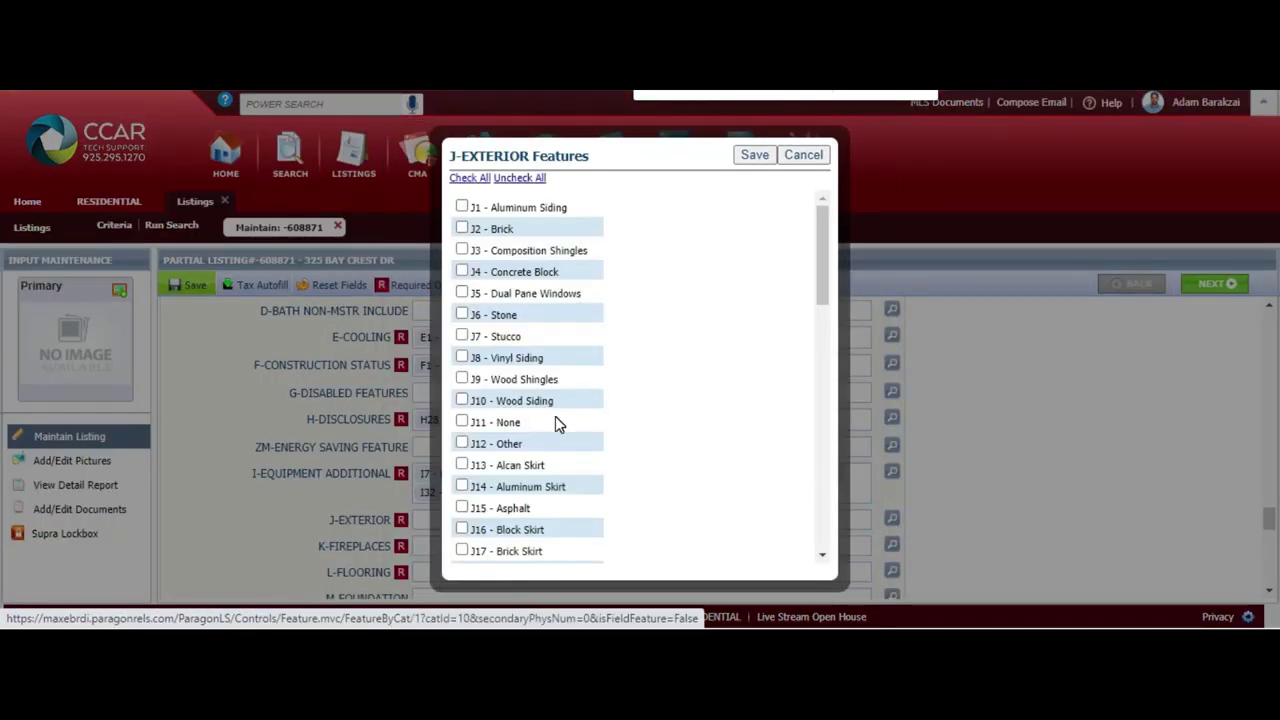
pyautogui.click(462, 336)
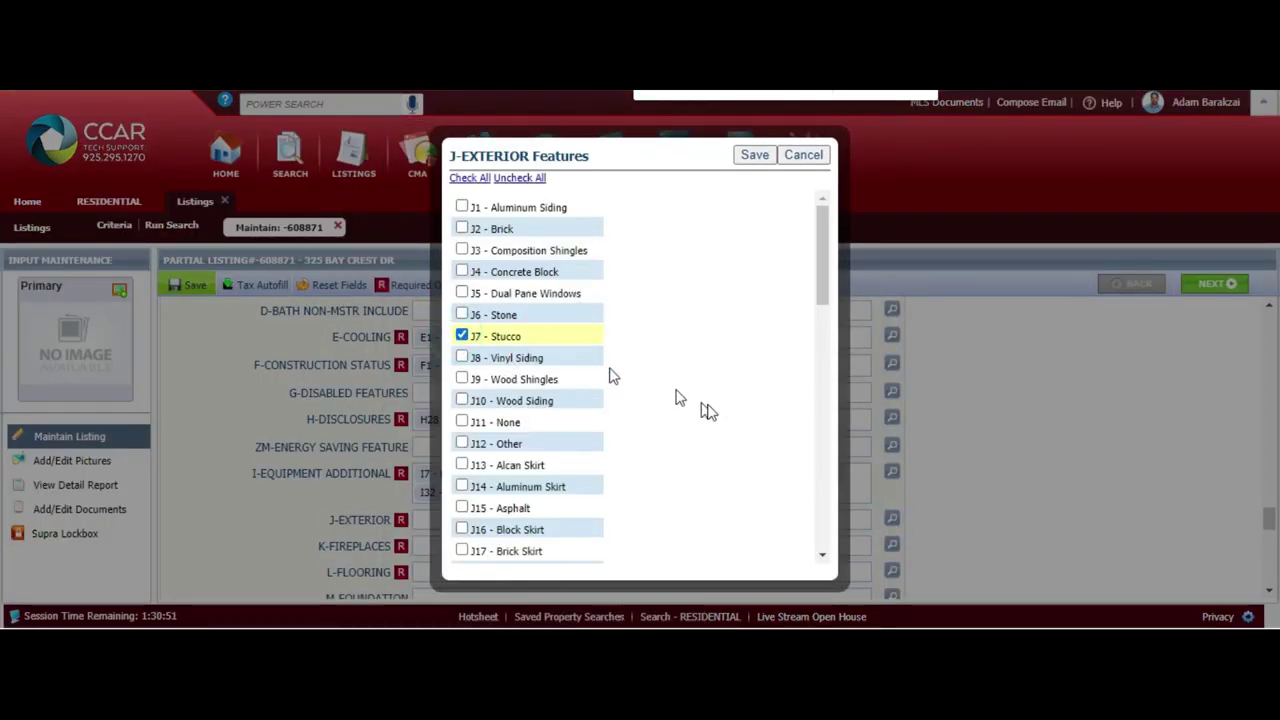
pyautogui.moveTo(826, 273); pyautogui.dragTo(823, 245)
pyautogui.click(548, 514)
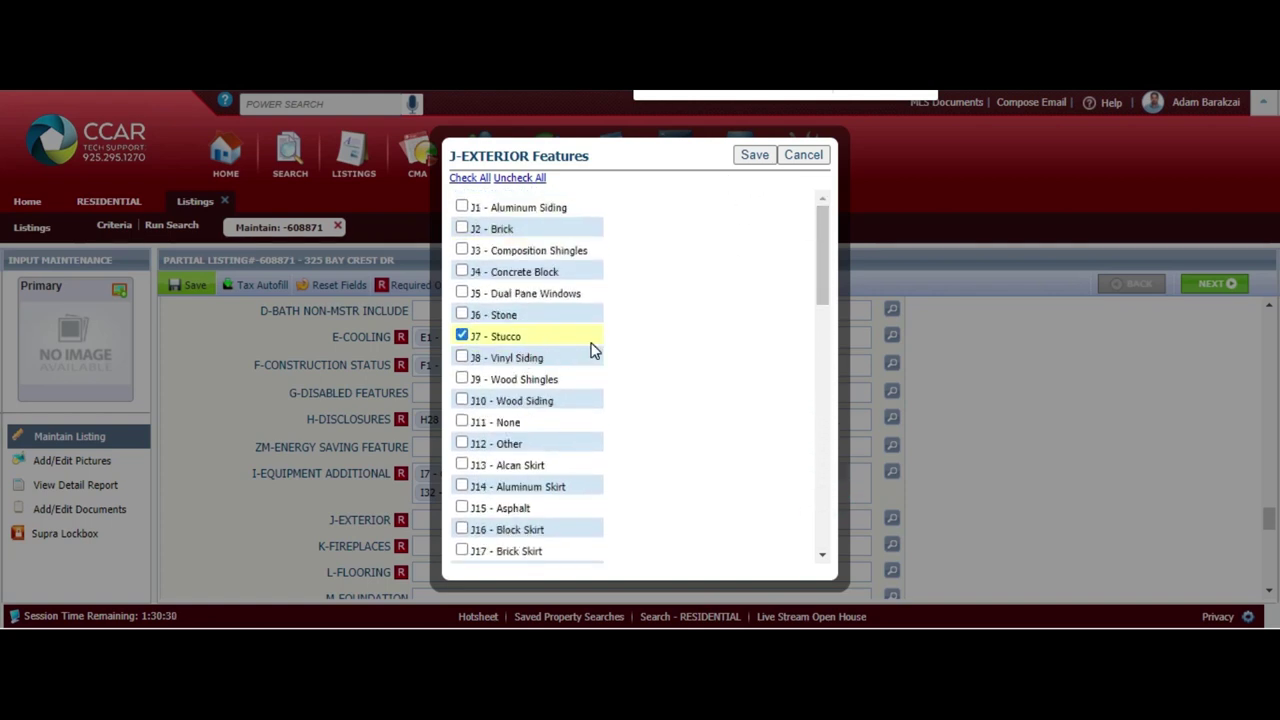
# Set Fireplaces to Woodburning and save
pyautogui.click(742, 160)
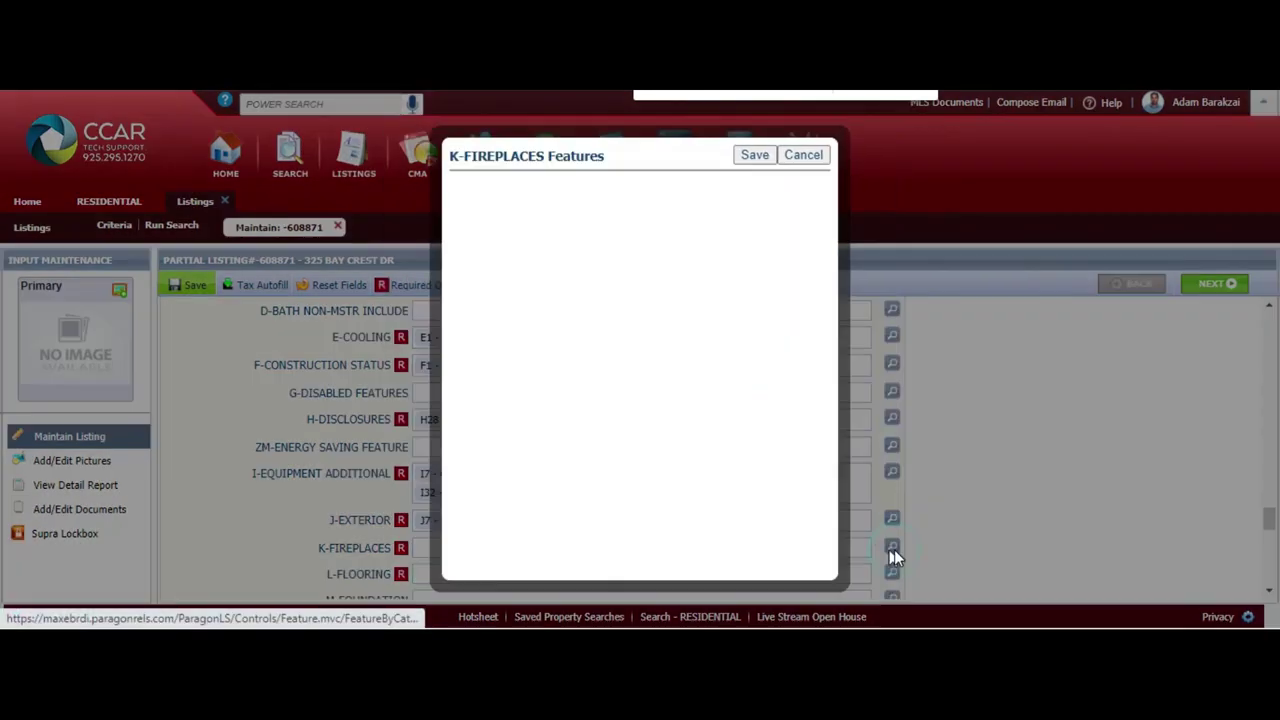
pyautogui.scroll(-3, 817, 517)
pyautogui.click(817, 543)
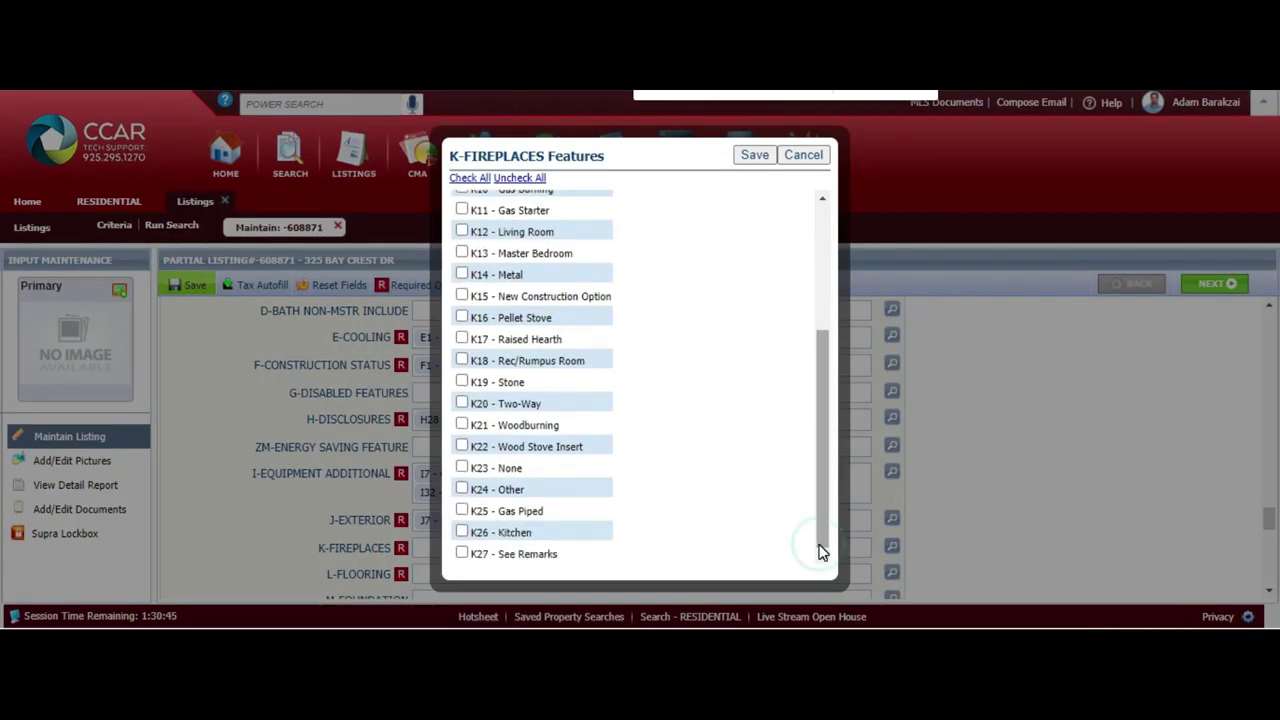
pyautogui.moveTo(818, 440); pyautogui.dragTo(843, 445)
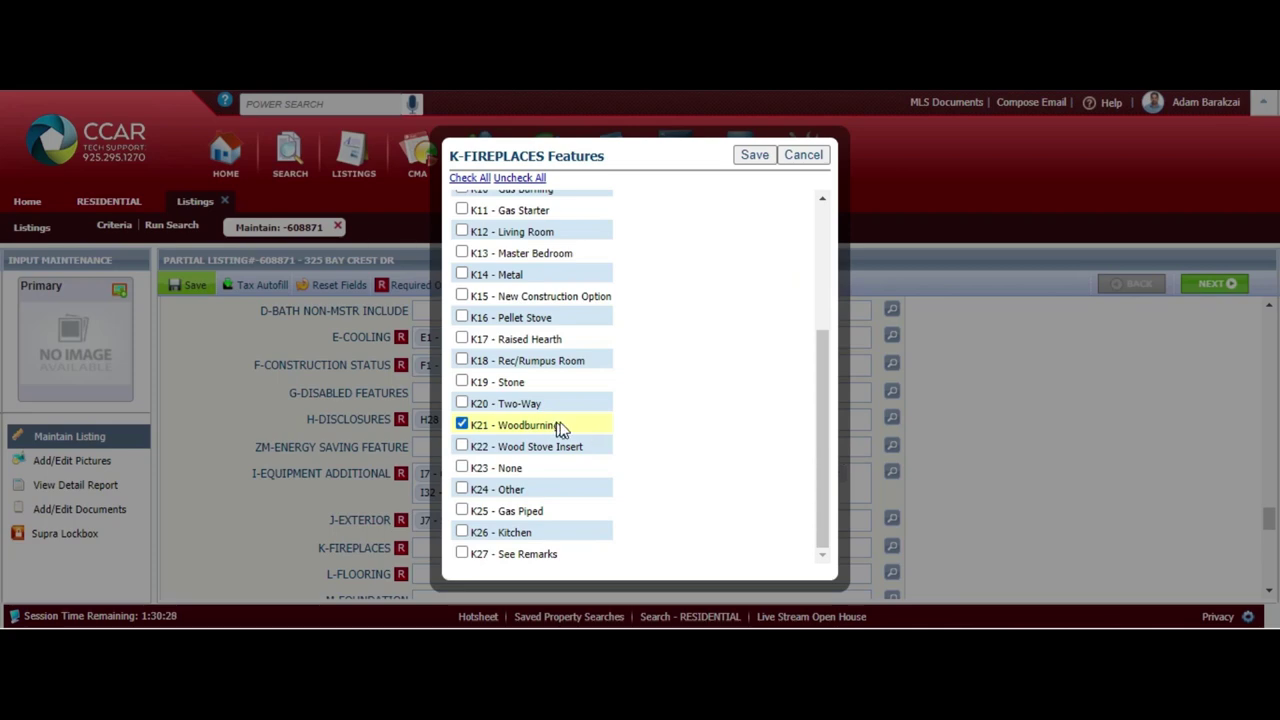
pyautogui.click(757, 155)
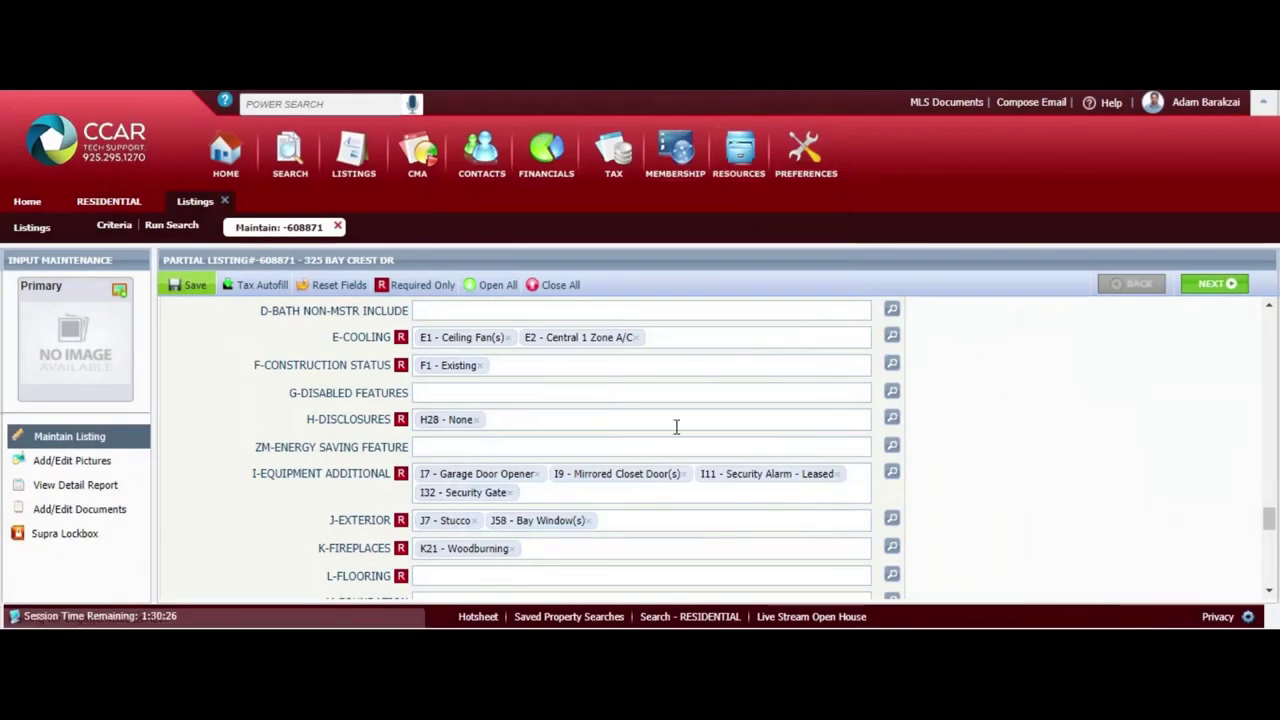
pyautogui.scroll(-2, 663, 537)
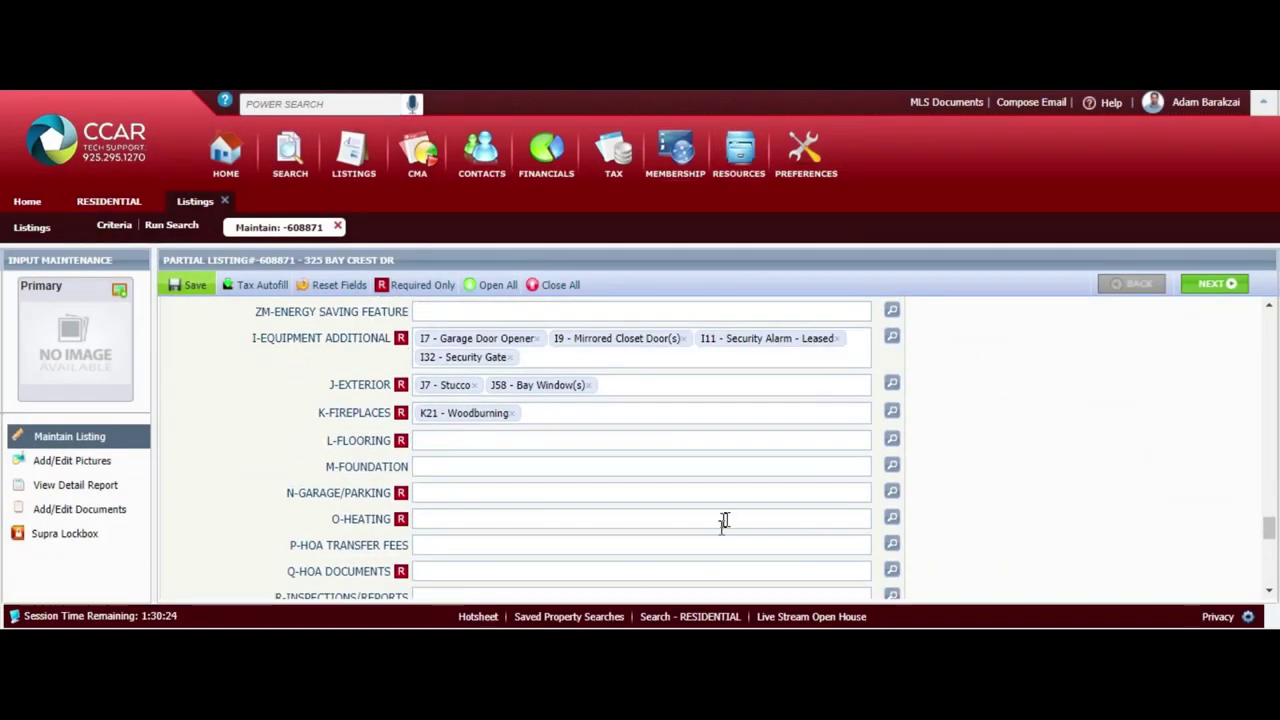
# Set Flooring to Stone, Vinyl and Carpet and save
pyautogui.click(891, 440)
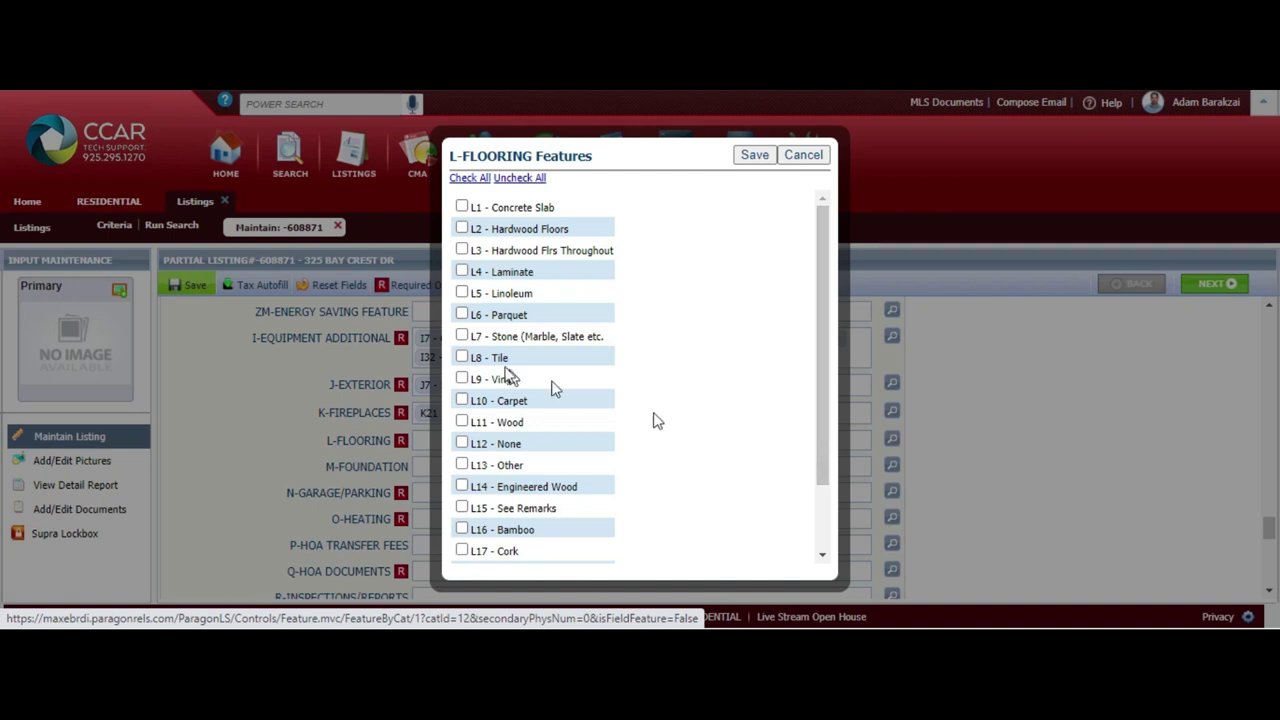
pyautogui.click(510, 382)
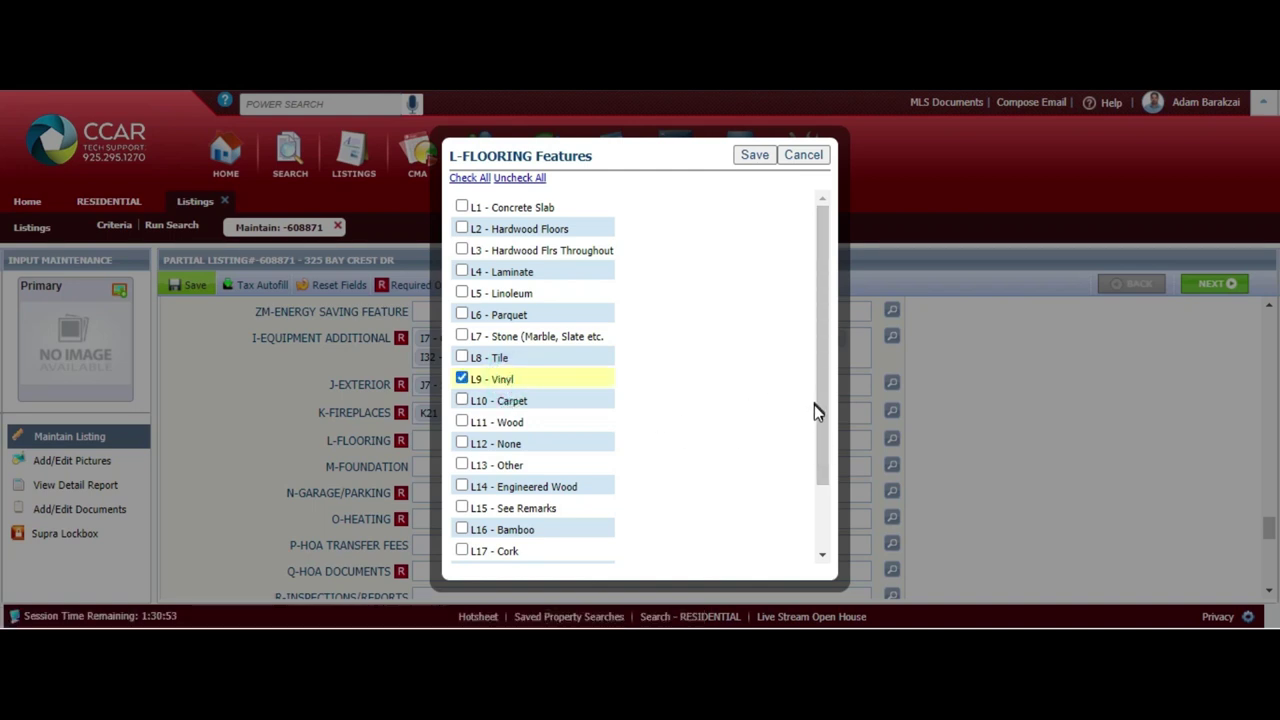
pyautogui.click(517, 413)
pyautogui.click(462, 401)
pyautogui.moveTo(828, 453); pyautogui.dragTo(828, 516)
pyautogui.hotkey('ctrl', 'f')
pyautogui.click(462, 252)
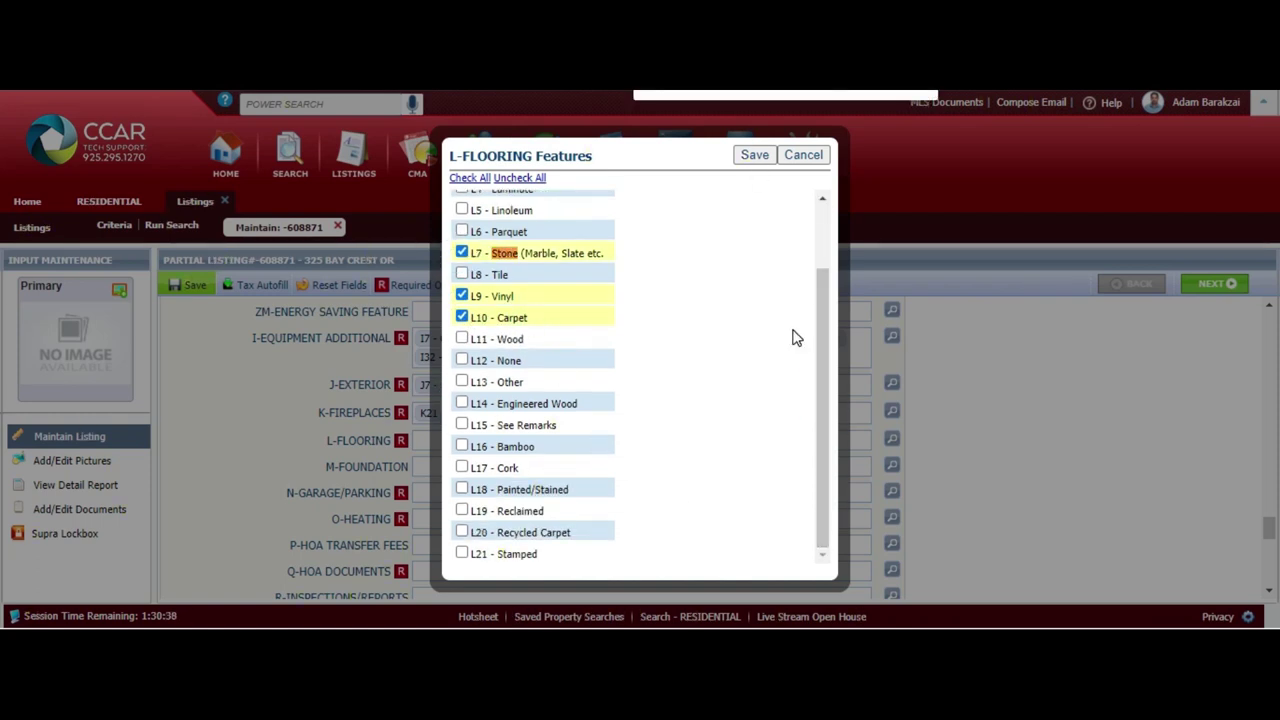
pyautogui.moveTo(818, 338); pyautogui.dragTo(816, 275)
pyautogui.press('Escape')
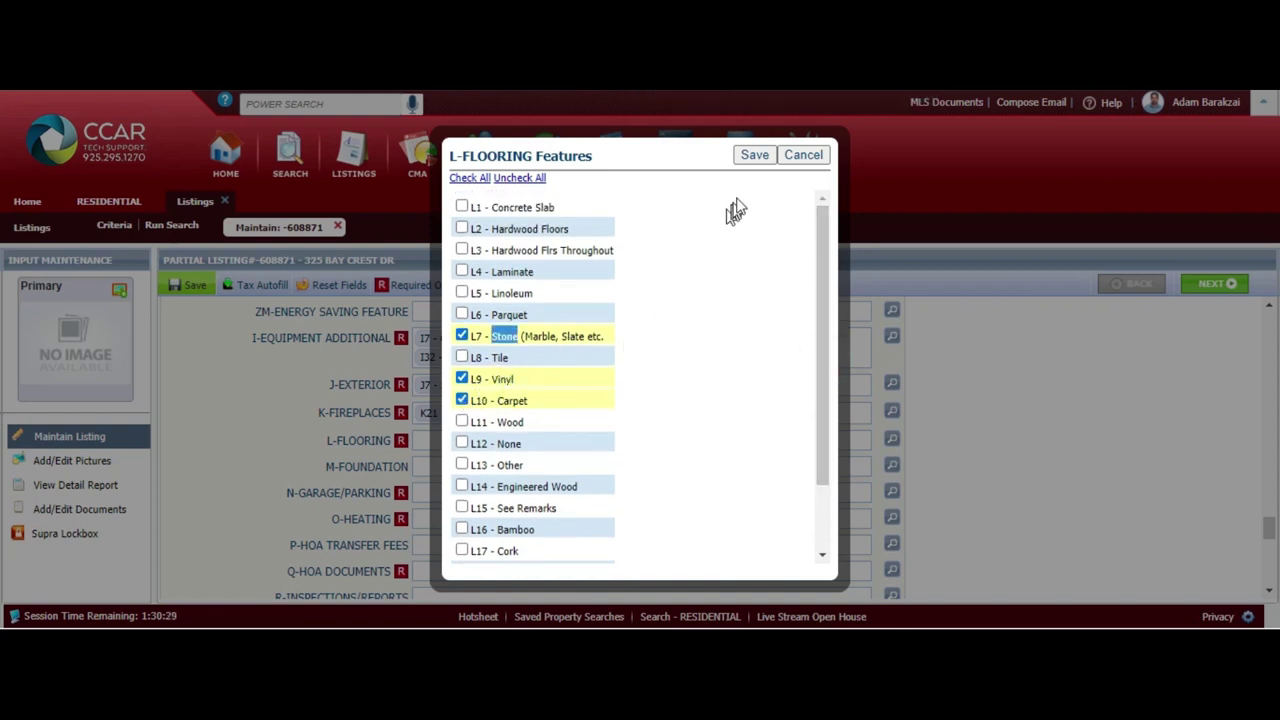
pyautogui.click(766, 157)
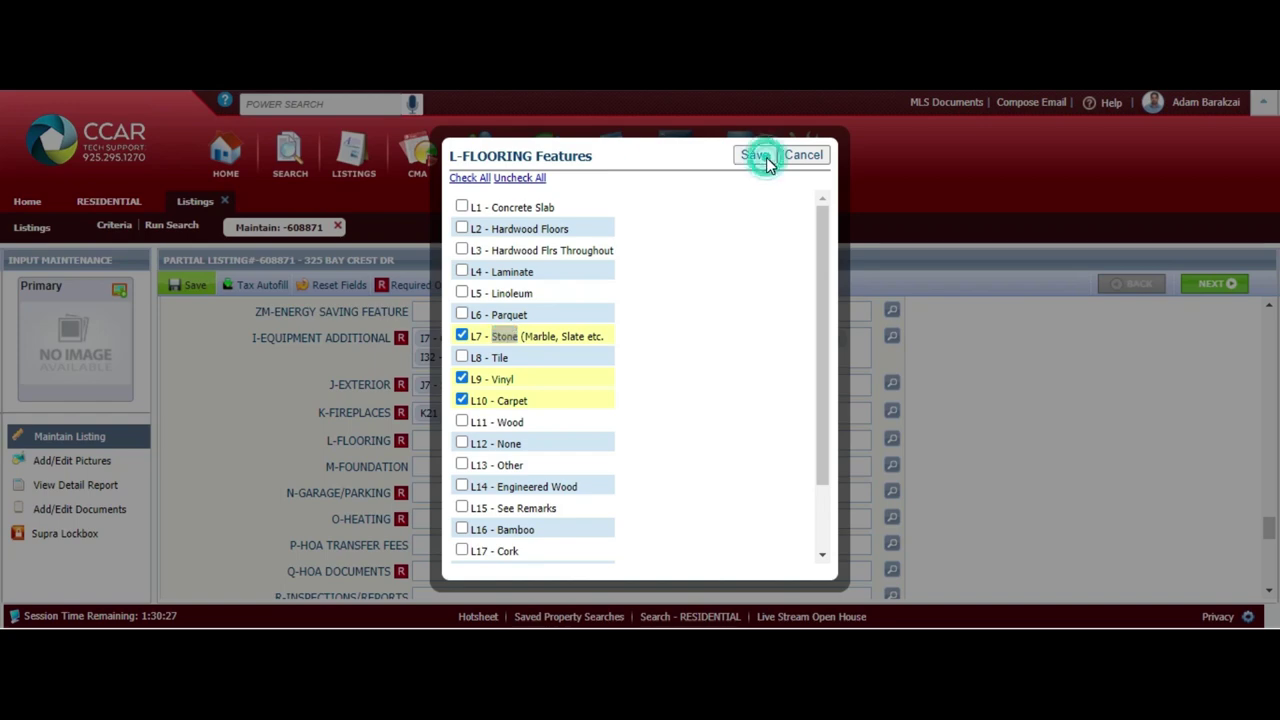
# Mark Garage/Parking as an attached garage and save
pyautogui.click(893, 496)
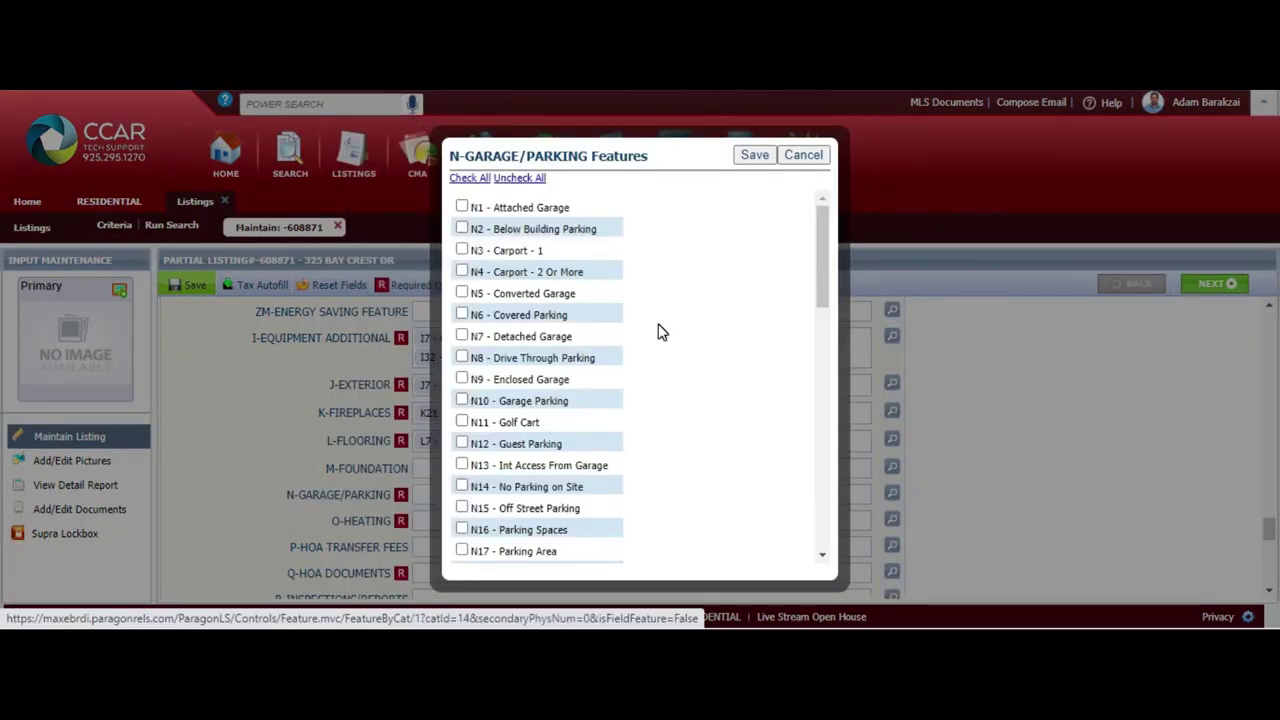
pyautogui.click(462, 208)
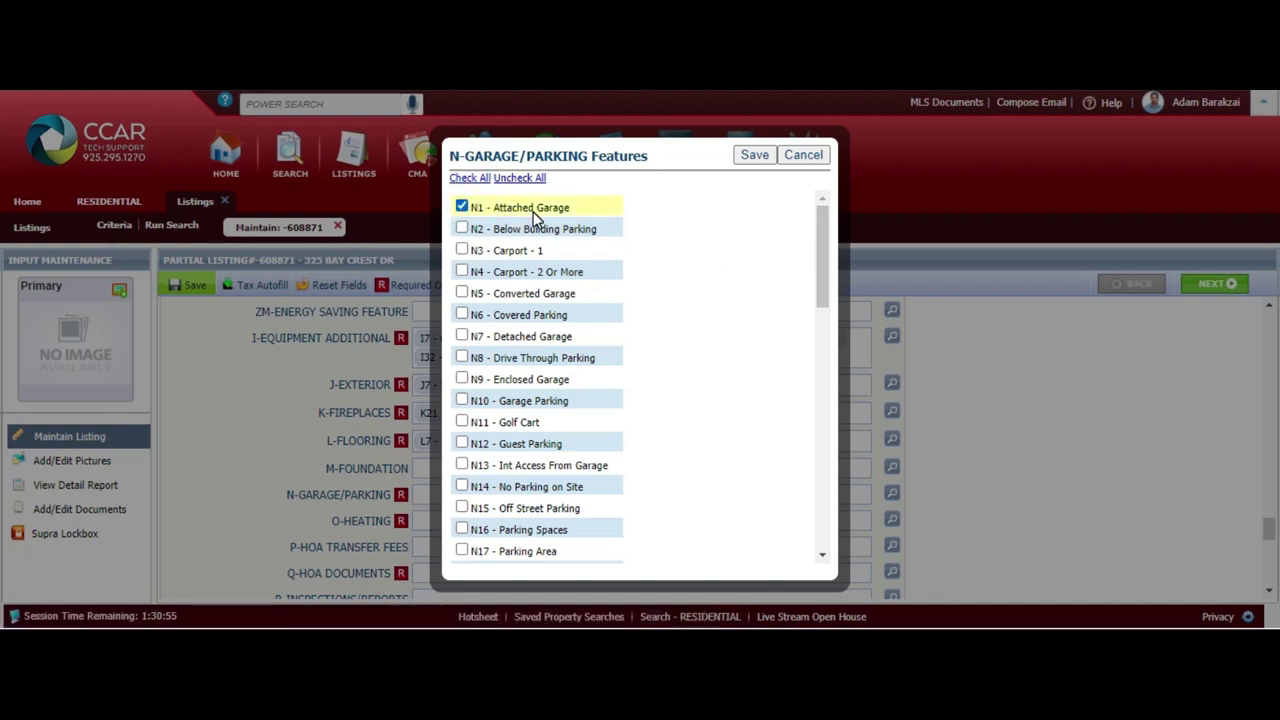
pyautogui.scroll(-2, 774, 314)
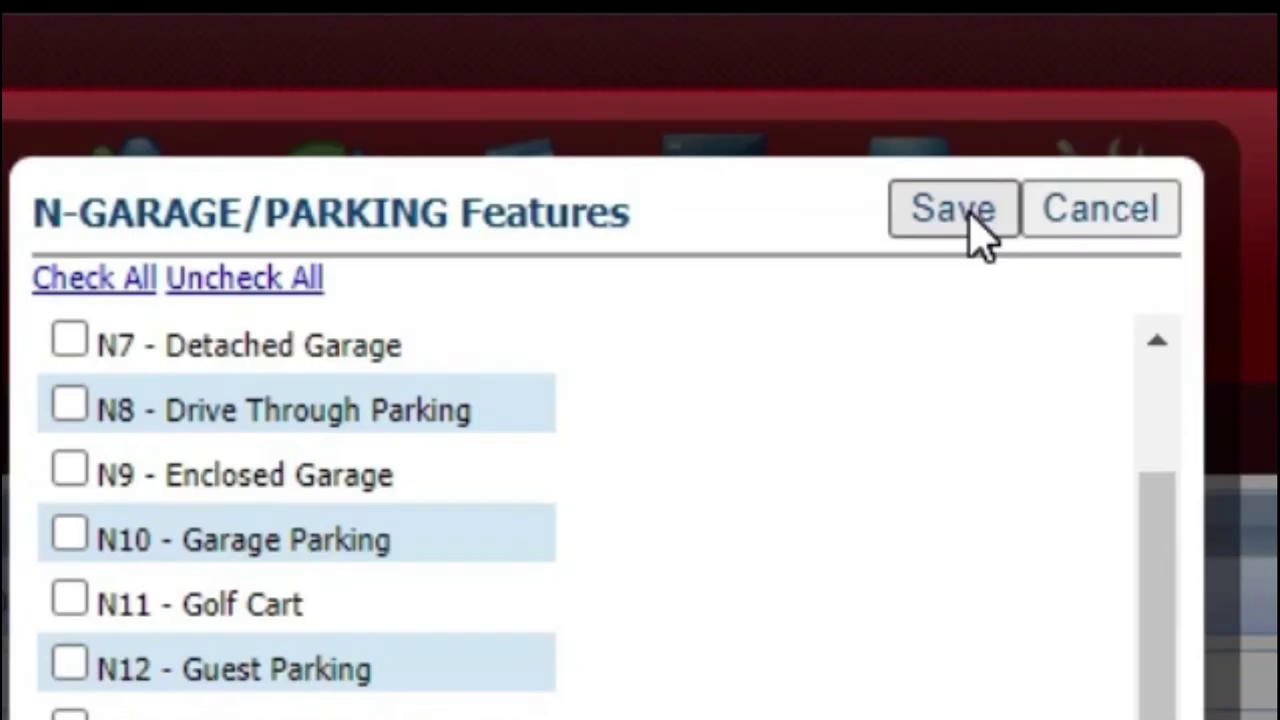
pyautogui.click(975, 222)
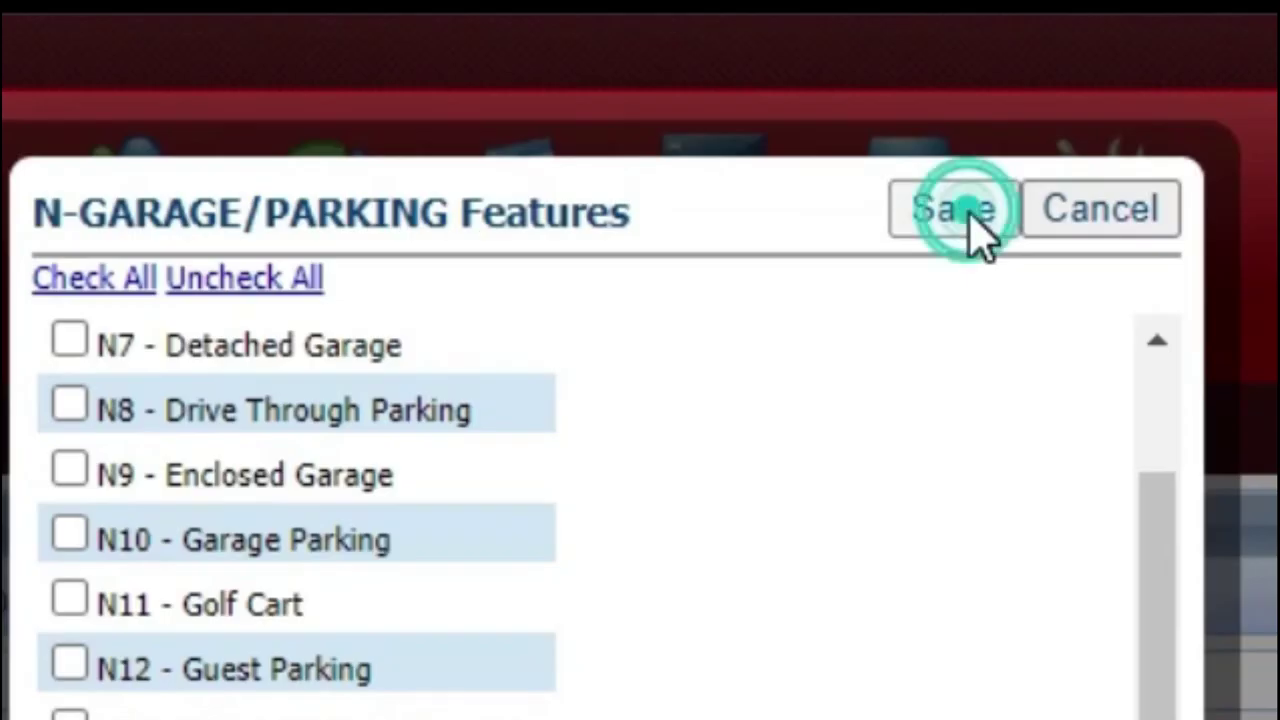
# Set Heating to O5 - Forced Air 1 Zone and save
pyautogui.click(891, 434)
pyautogui.click(462, 250)
pyautogui.click(462, 250)
pyautogui.click(462, 293)
pyautogui.scroll(-5, 600, 420)
pyautogui.scroll(5, 501, 453)
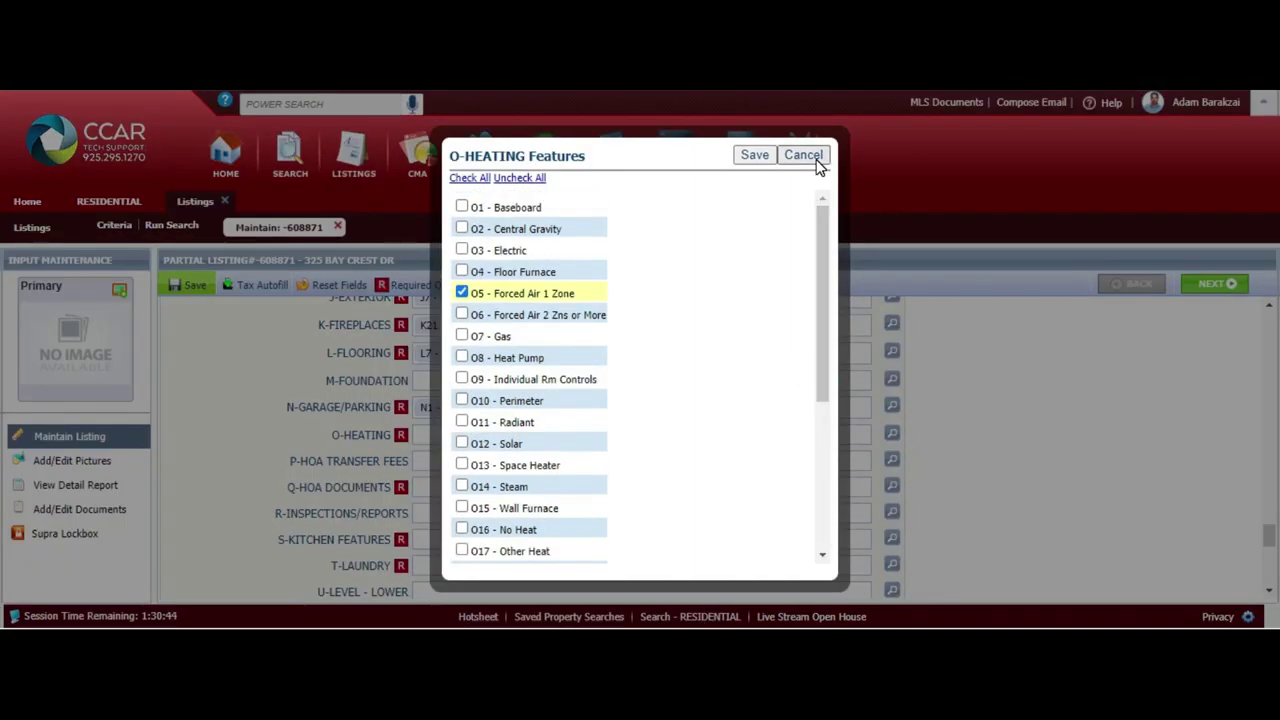
pyautogui.click(753, 156)
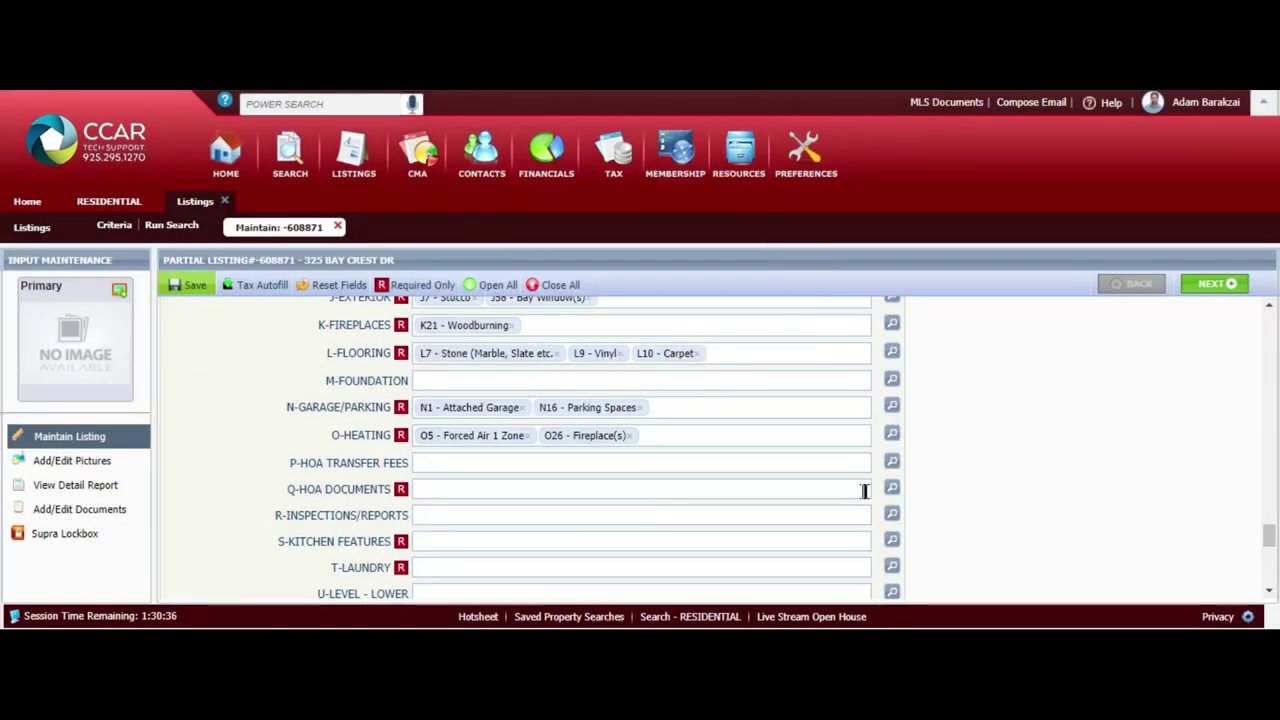
# Check HOA Budget, Bylaws, CC&R'S, Financial Statement, Rules and Regulations and Other HOA Docs, then save
pyautogui.click(865, 490)
pyautogui.click(462, 207)
pyautogui.click(462, 228)
pyautogui.click(462, 250)
pyautogui.click(462, 271)
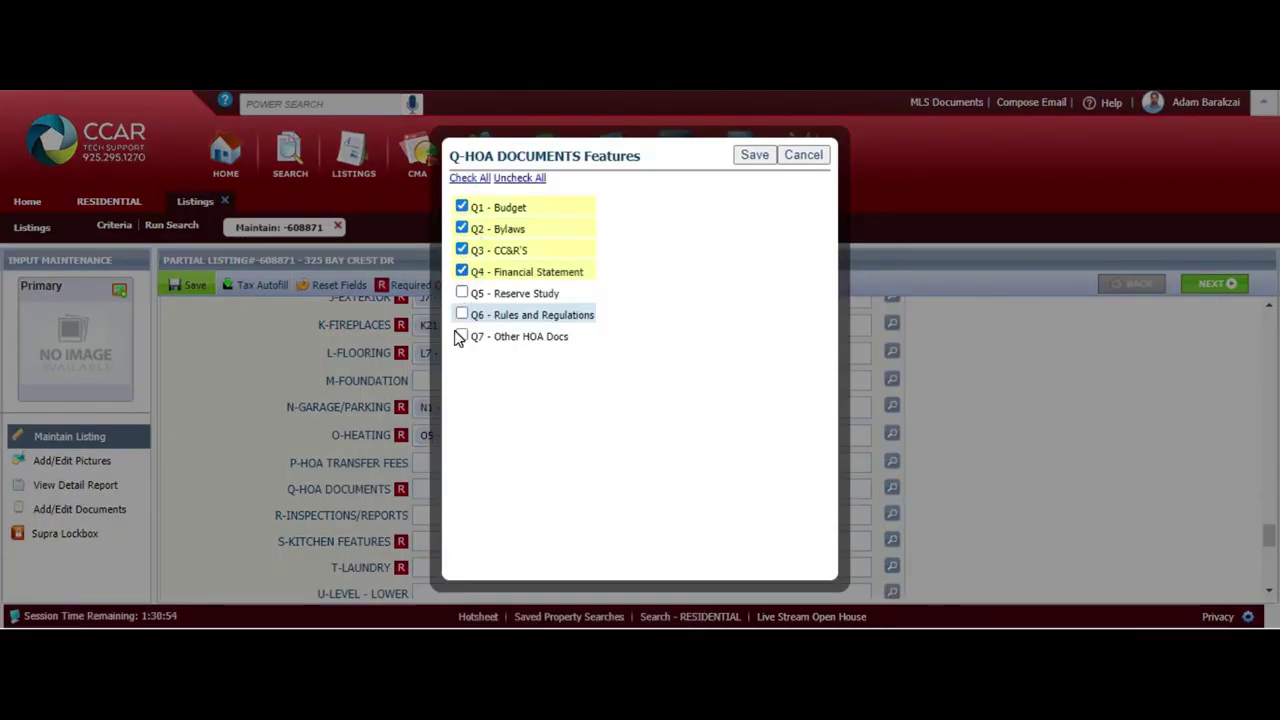
pyautogui.click(462, 314)
pyautogui.click(462, 336)
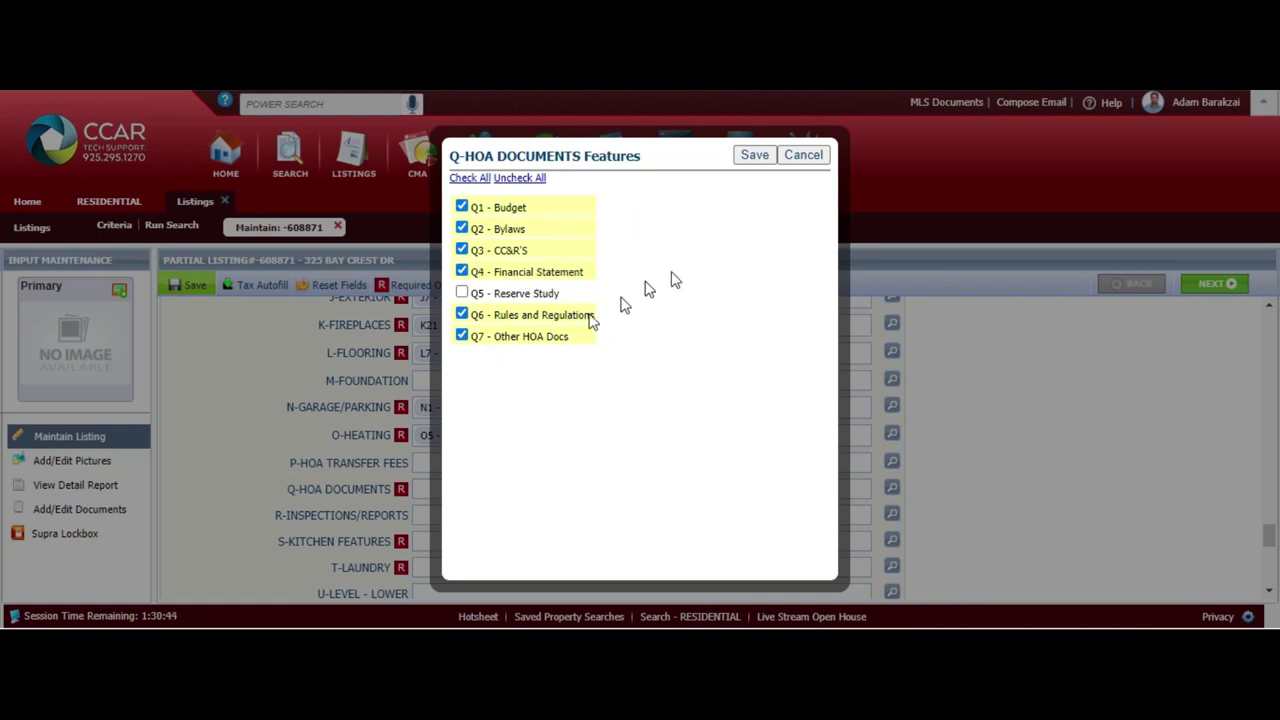
pyautogui.click(752, 155)
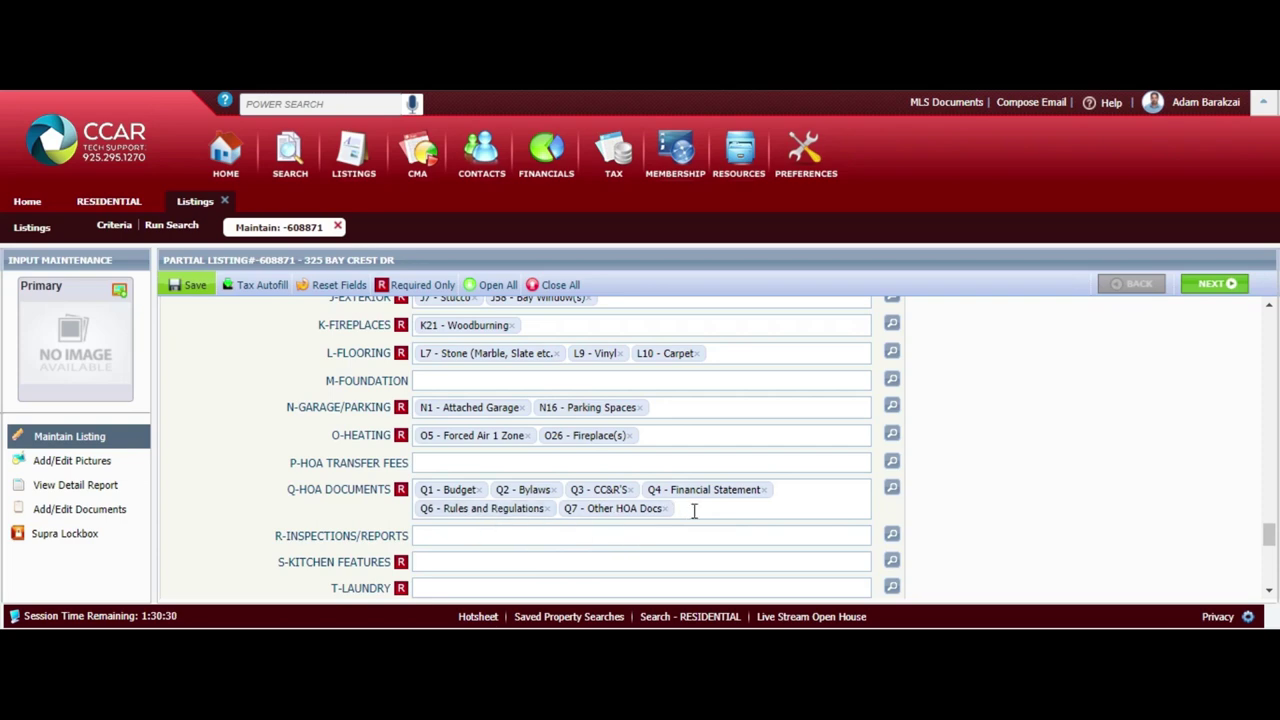
# Set Kitchen Features to 220 Volt Outlet, Dishwasher, Garbage Disposal and Free-Standing Range, then save
pyautogui.scroll(-1, 694, 511)
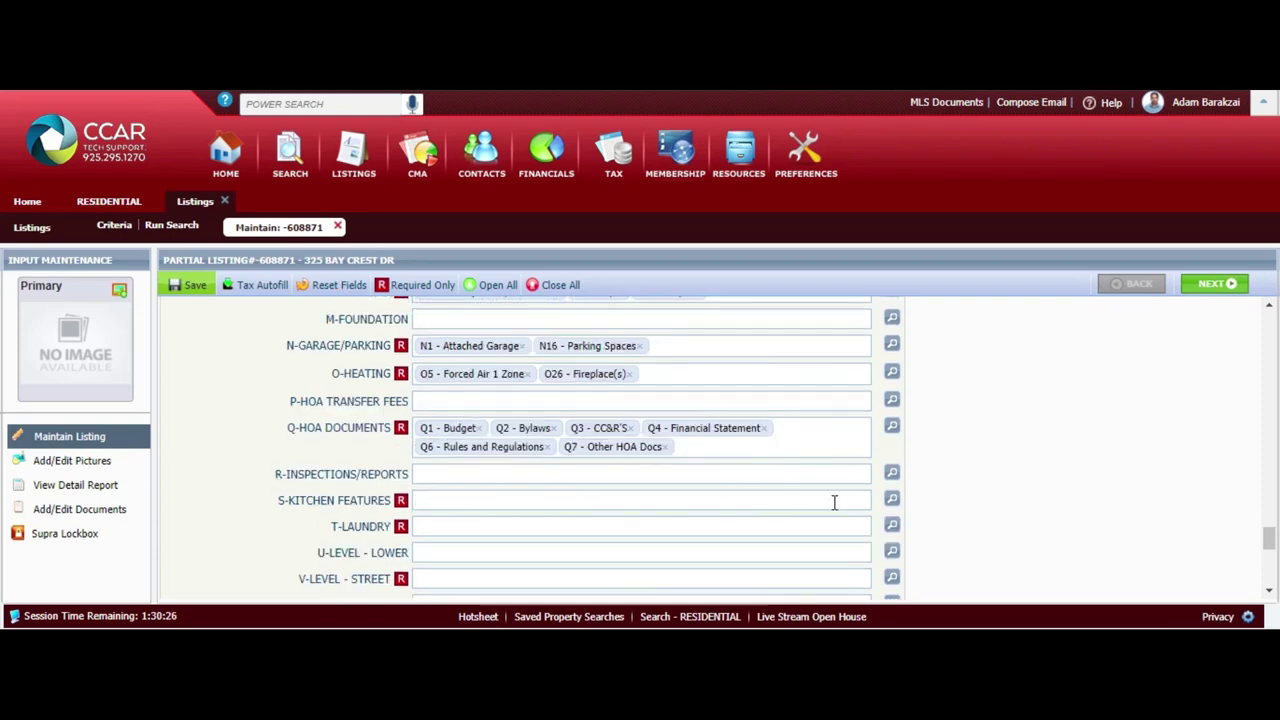
pyautogui.click(729, 501)
pyautogui.click(461, 206)
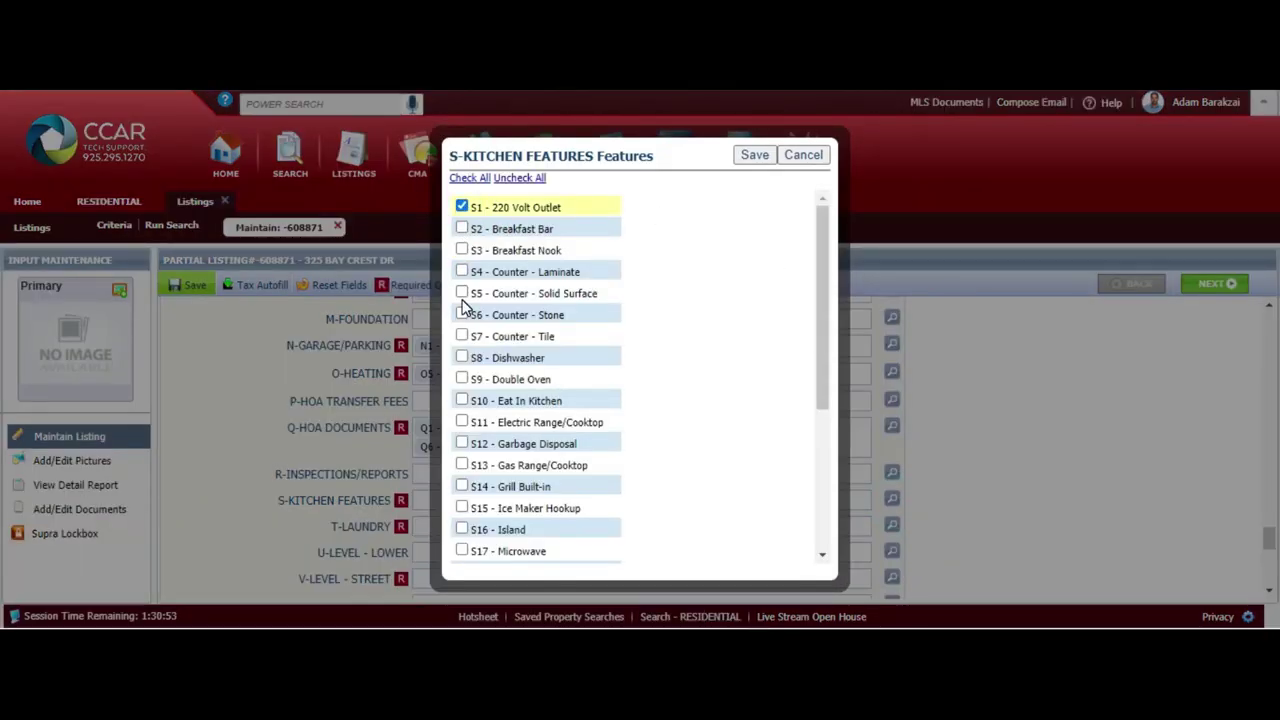
pyautogui.click(462, 357)
pyautogui.scroll(-3, 829, 443)
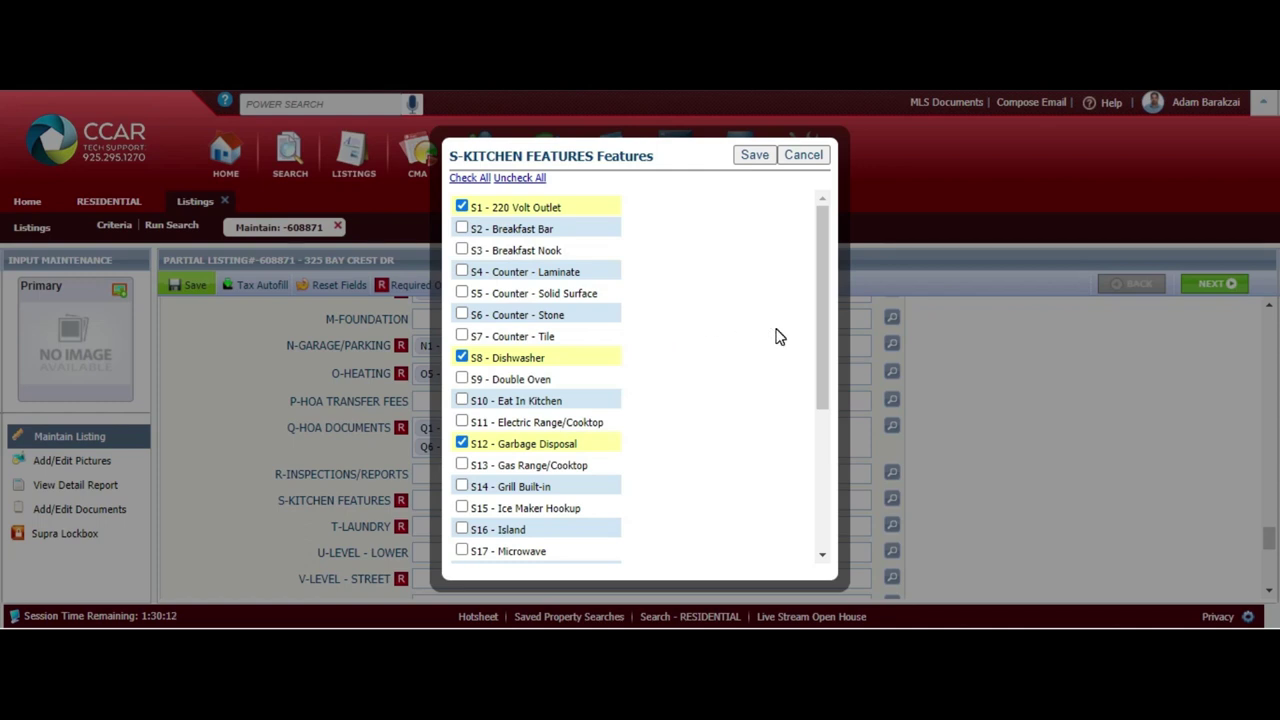
pyautogui.click(515, 273)
pyautogui.moveTo(826, 310); pyautogui.dragTo(838, 487)
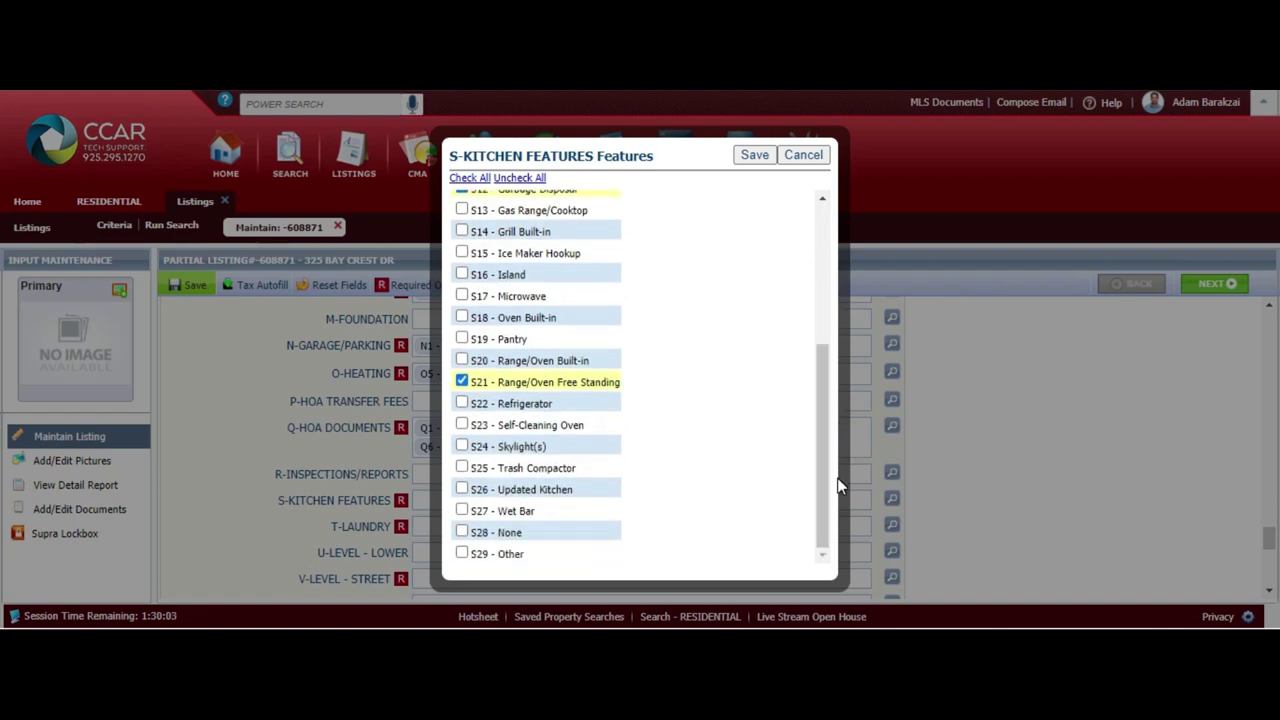
pyautogui.moveTo(823, 506); pyautogui.dragTo(820, 487)
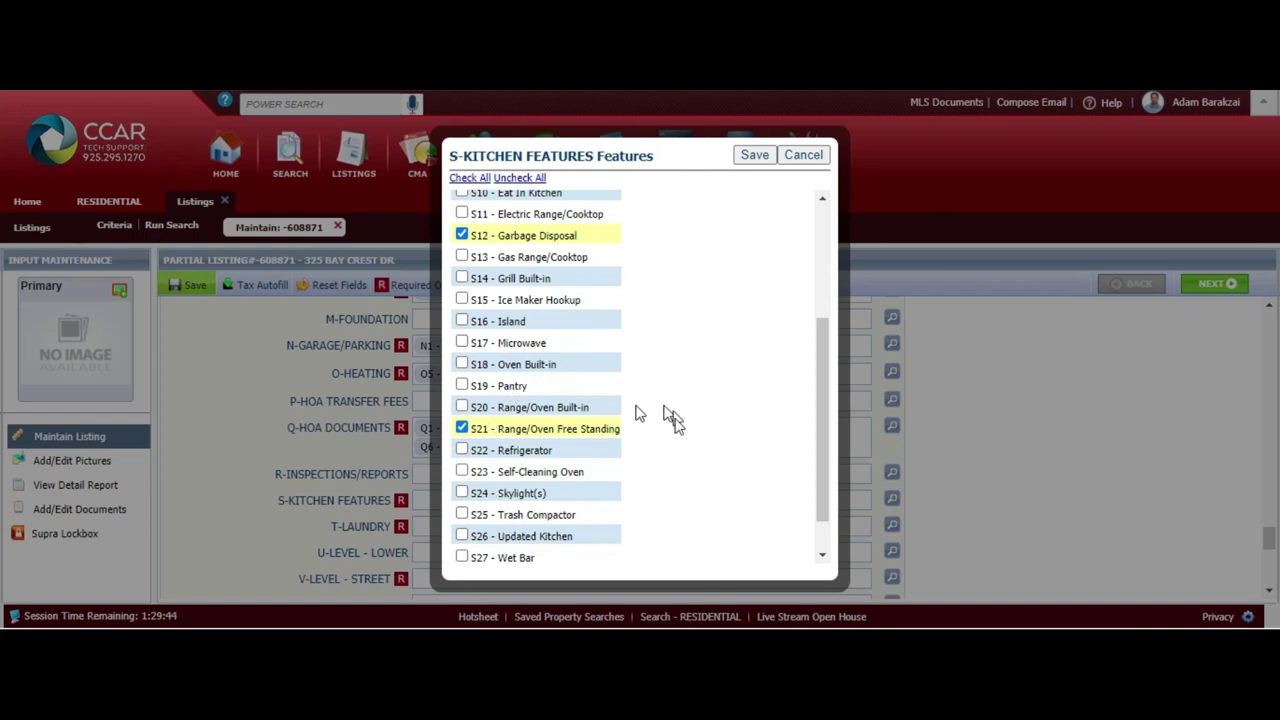
pyautogui.click(755, 155)
# Set Laundry to 220 Volt Outlet and Gas Dryer Hookup and save
pyautogui.click(891, 543)
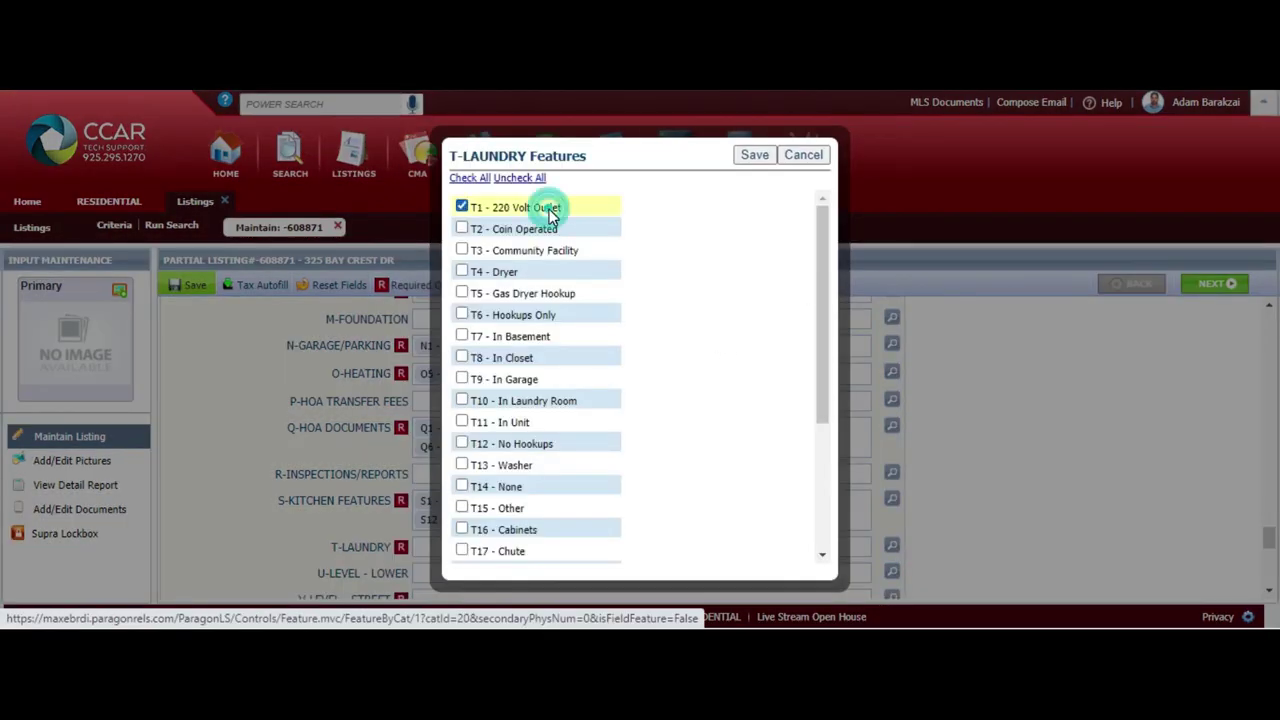
pyautogui.click(550, 210)
pyautogui.click(560, 293)
pyautogui.moveTo(822, 300); pyautogui.dragTo(836, 218)
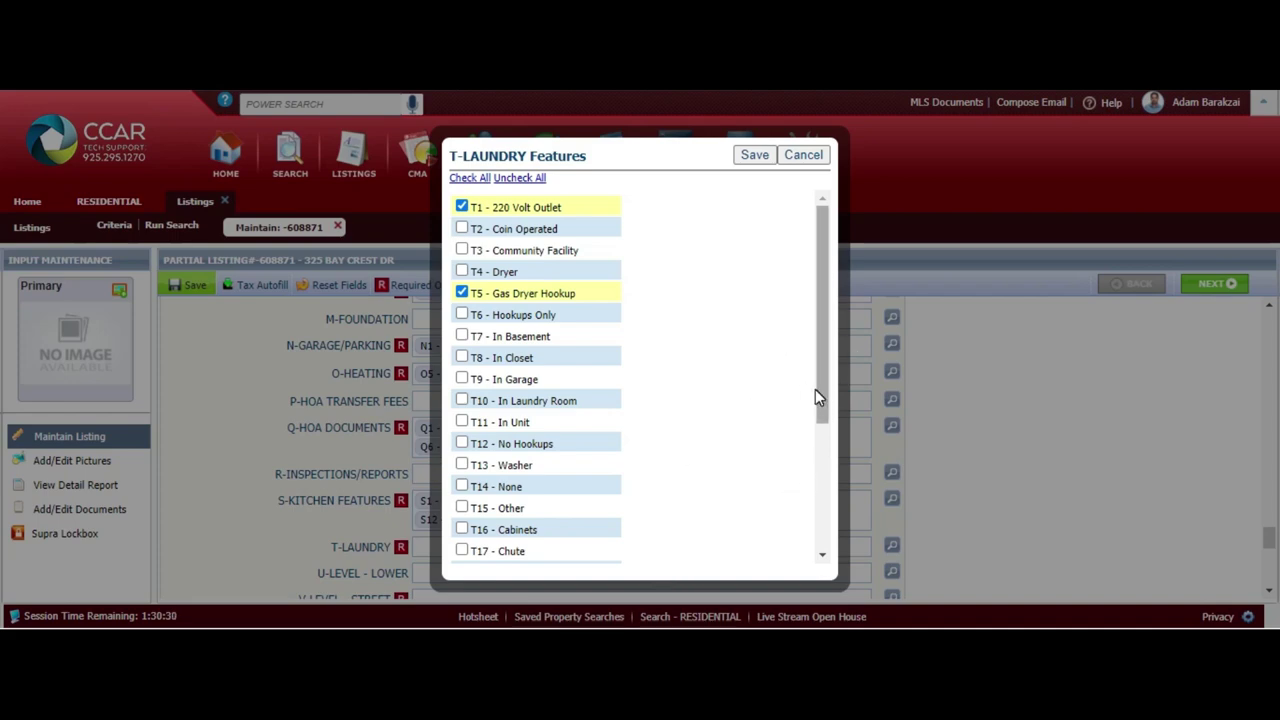
pyautogui.click(754, 154)
# Set Upper Level to 3 Bedrooms and 2 Baths and save
pyautogui.click(891, 466)
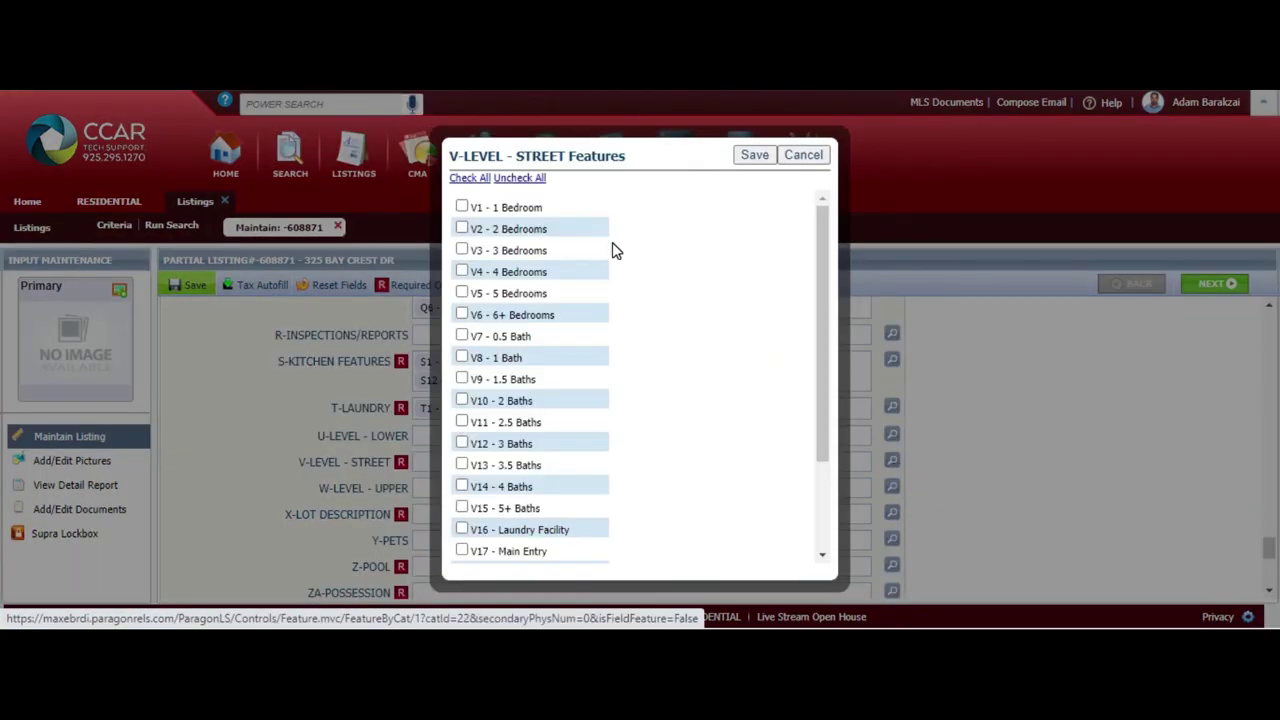
pyautogui.click(804, 154)
pyautogui.scroll(-1, 338, 340)
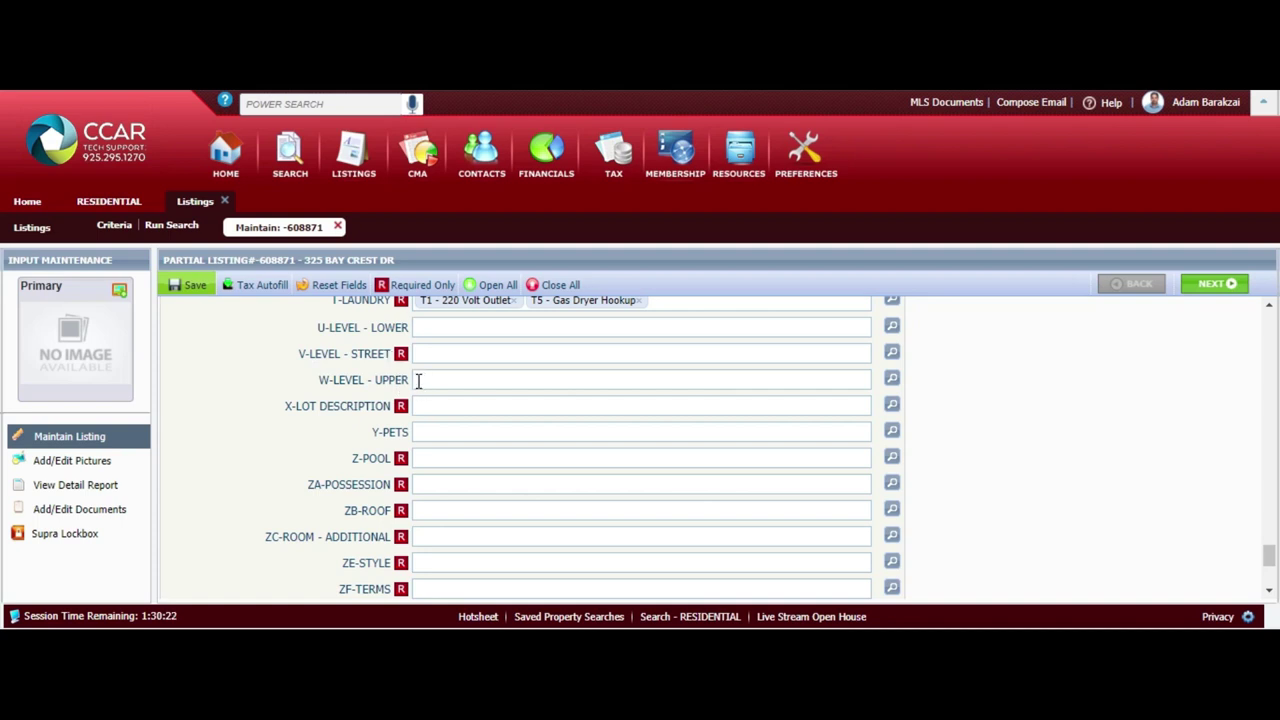
pyautogui.click(418, 380)
pyautogui.click(892, 379)
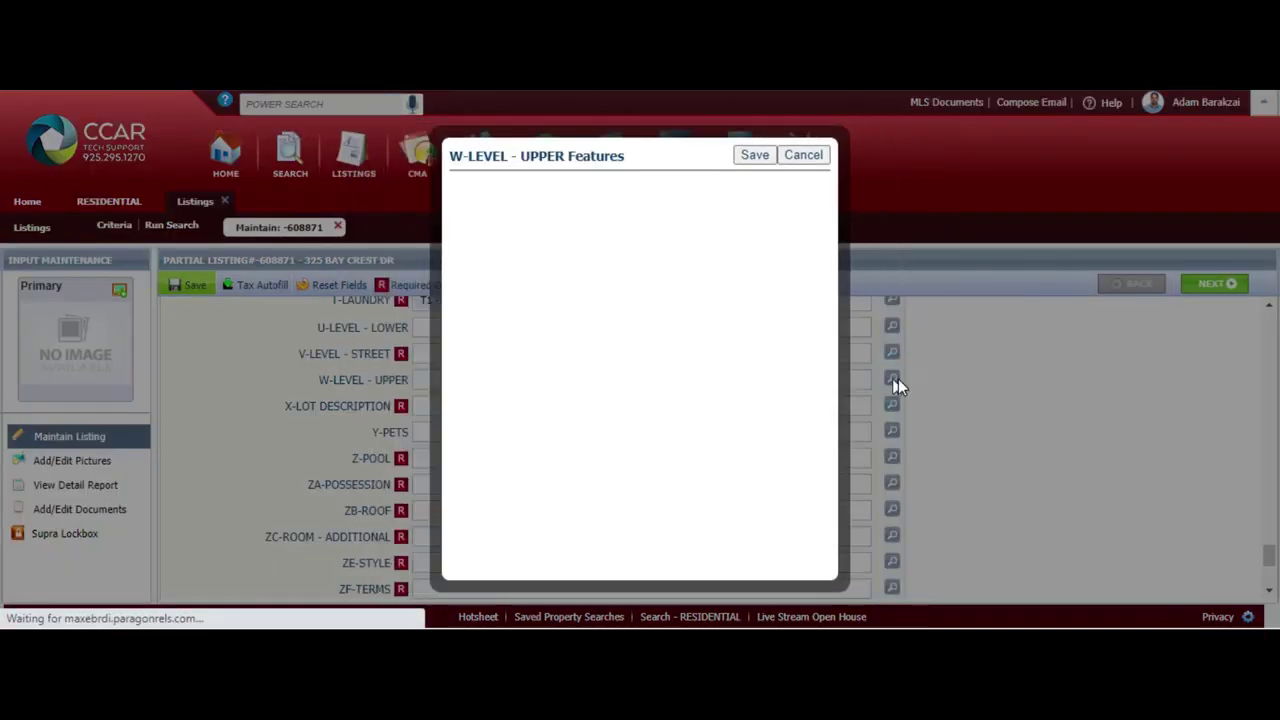
pyautogui.click(540, 253)
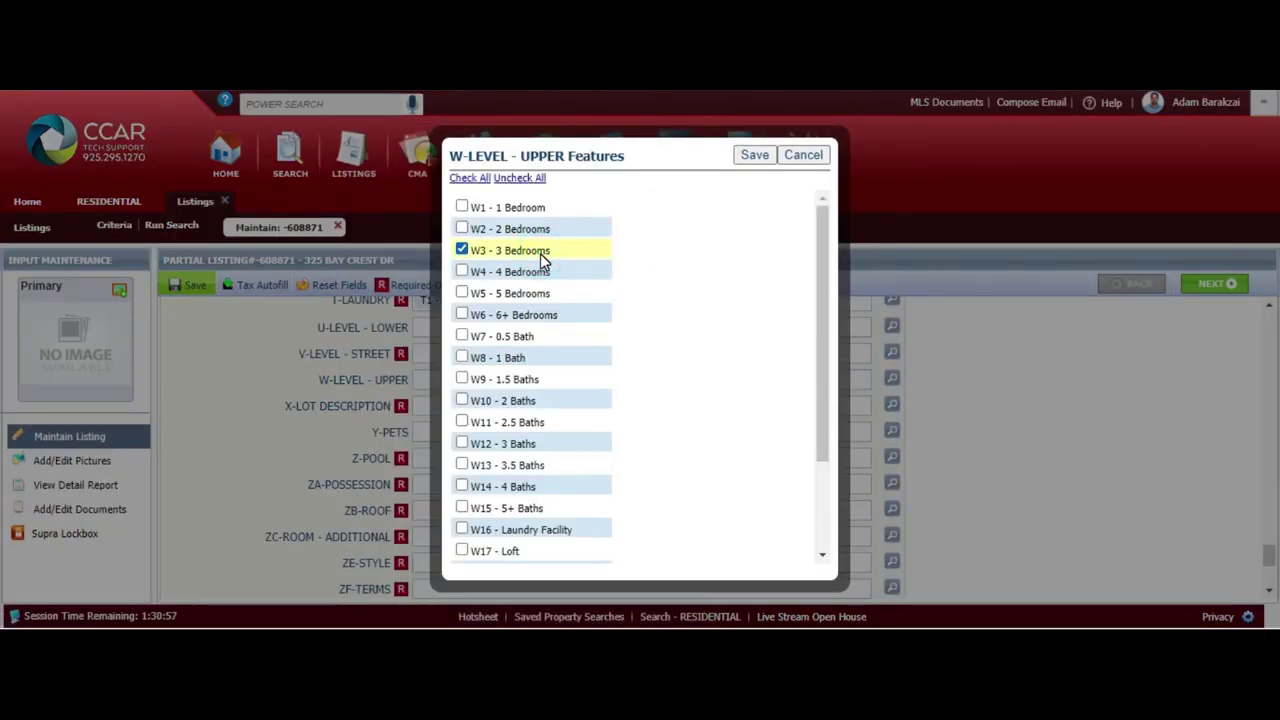
pyautogui.click(533, 401)
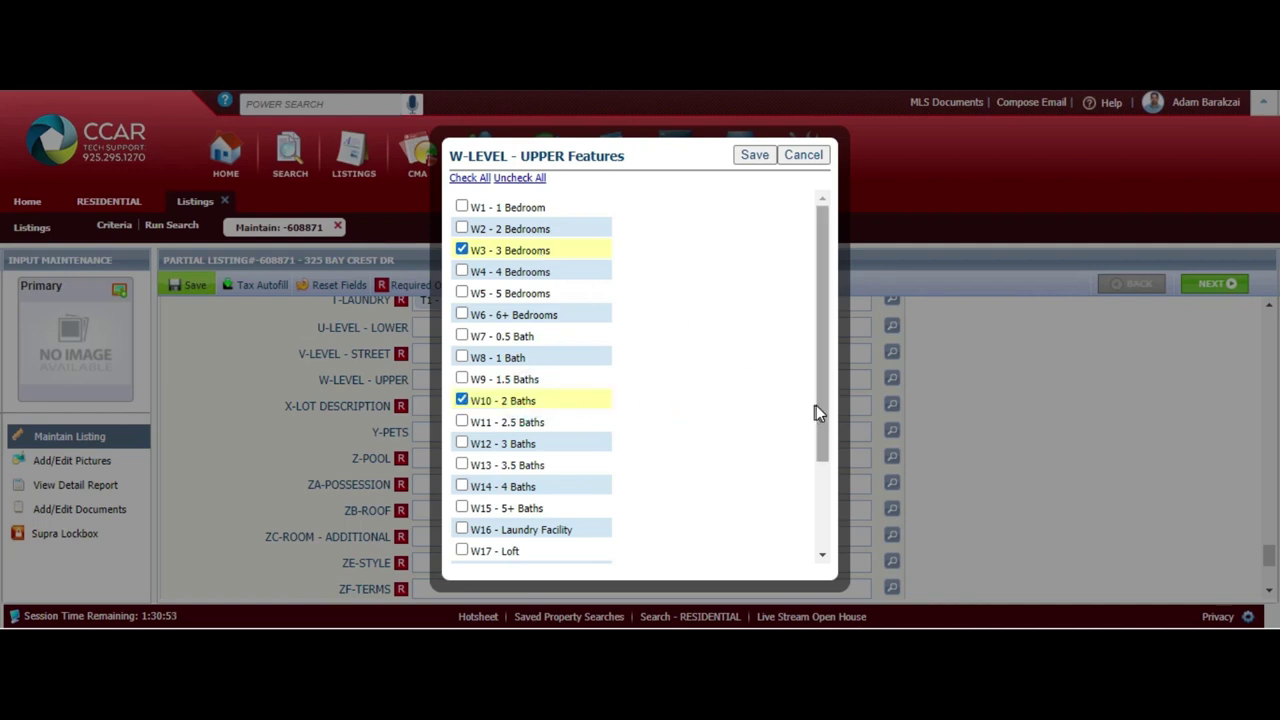
pyautogui.scroll(-3, 816, 405)
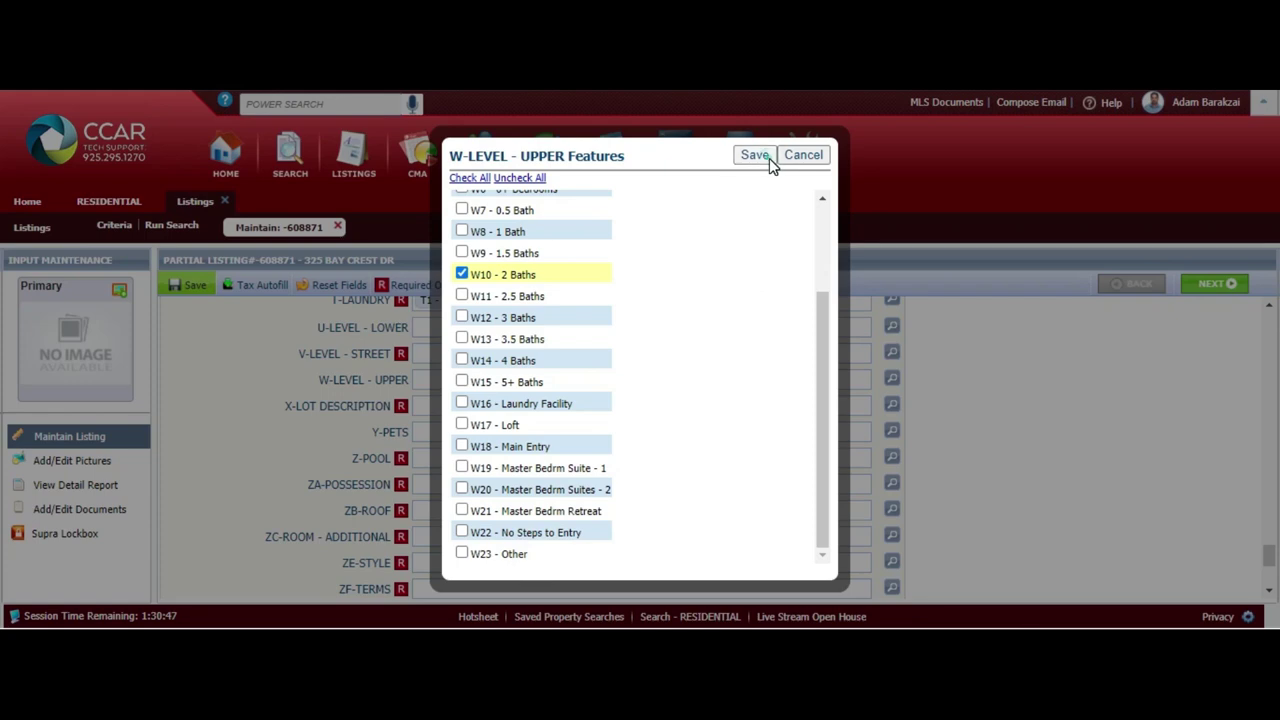
pyautogui.click(755, 156)
# Check 0.5 Bath and Main Entry in the Street Level lookup
pyautogui.click(526, 353)
pyautogui.click(891, 352)
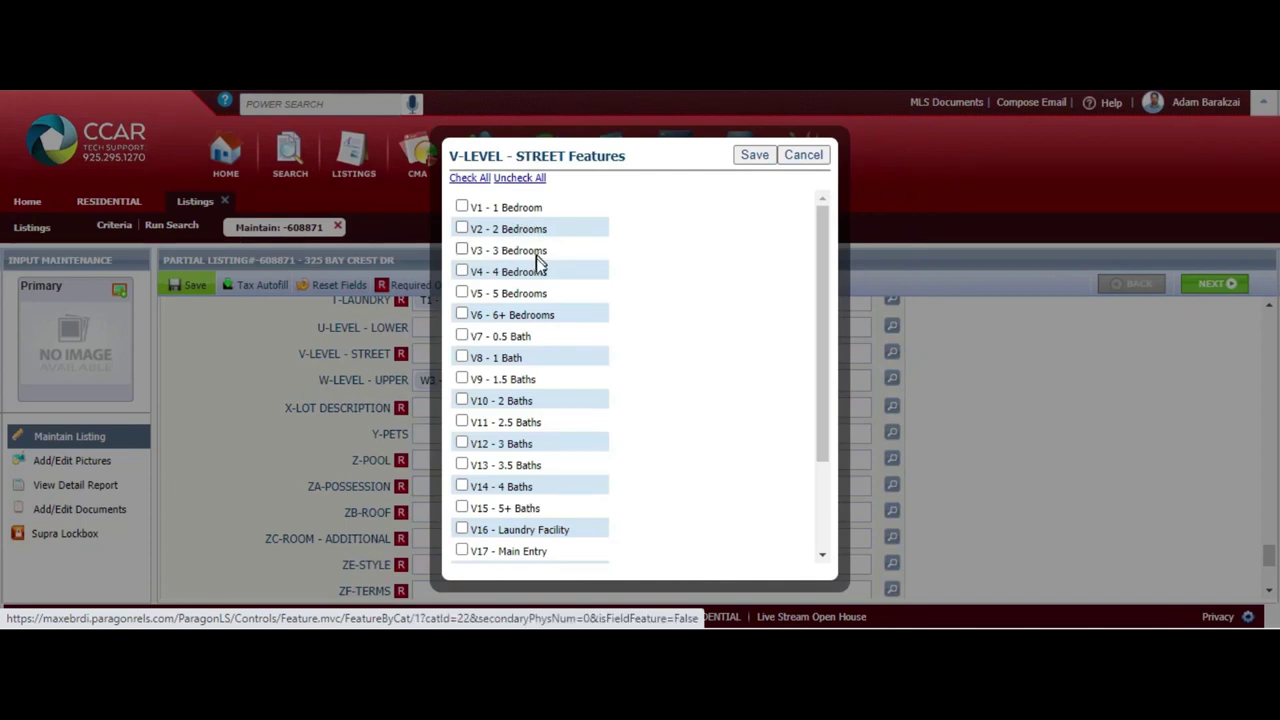
pyautogui.click(520, 337)
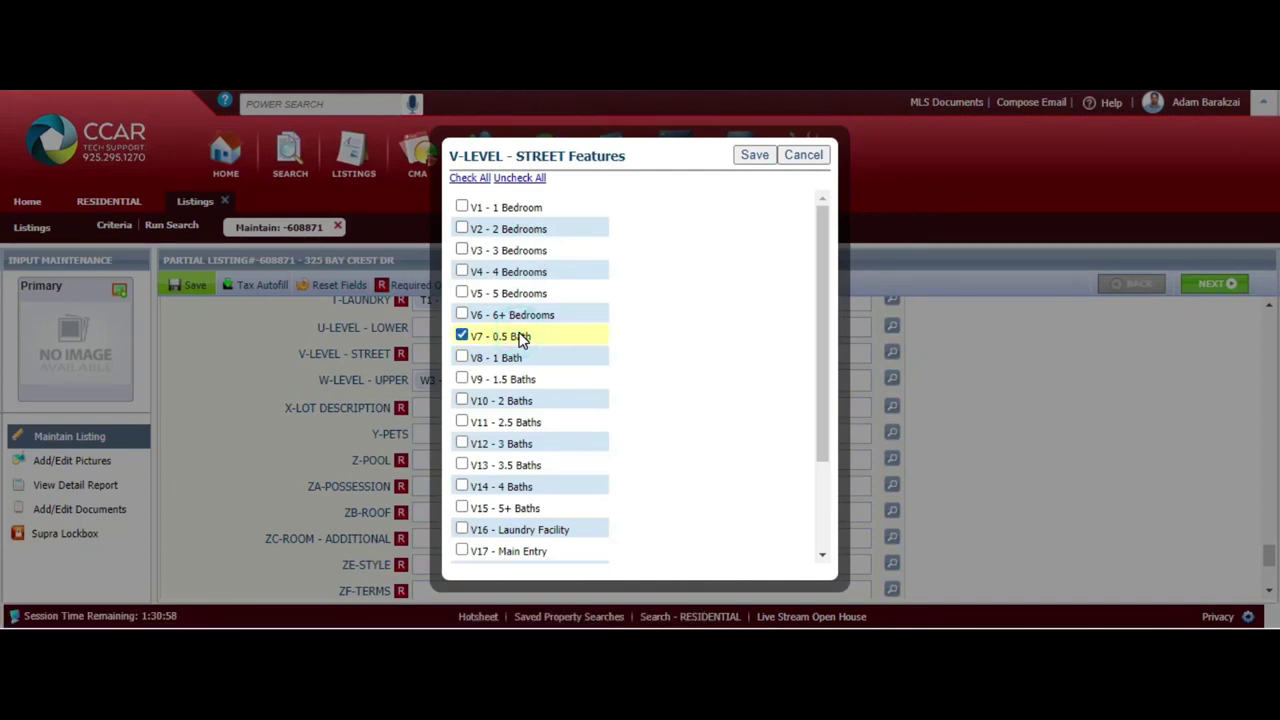
pyautogui.moveTo(827, 388); pyautogui.dragTo(827, 471)
pyautogui.click(537, 428)
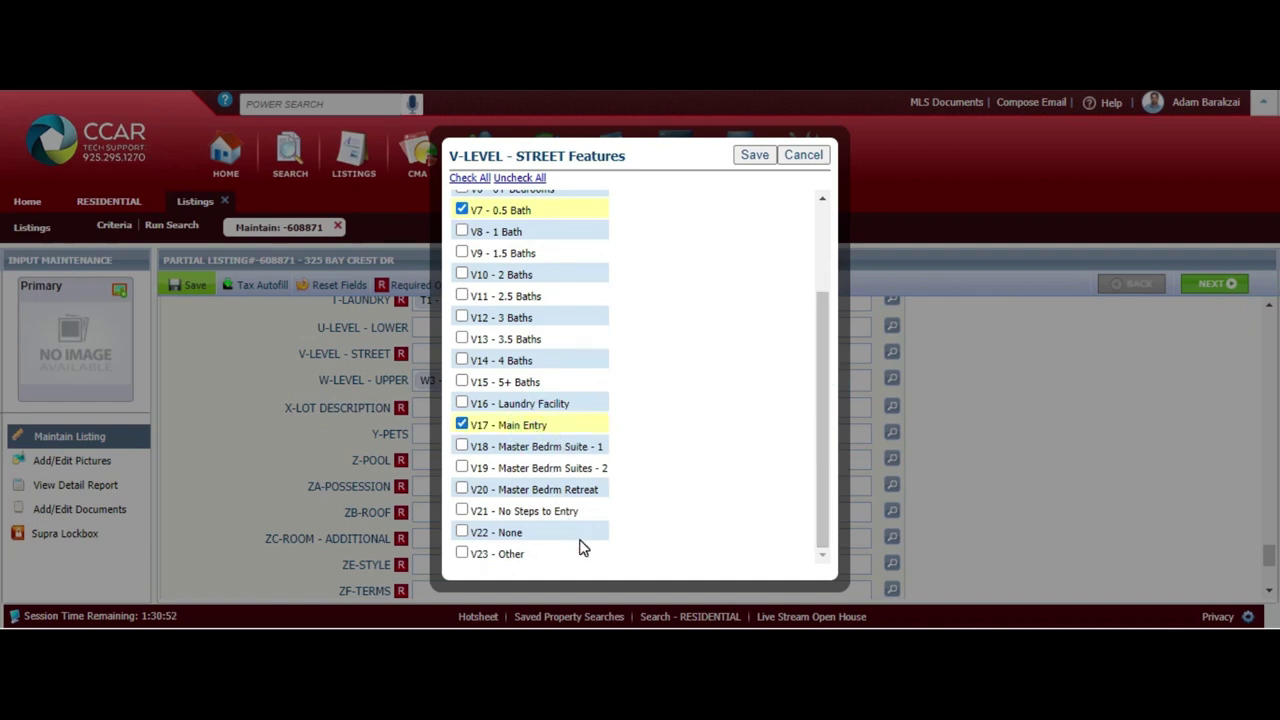
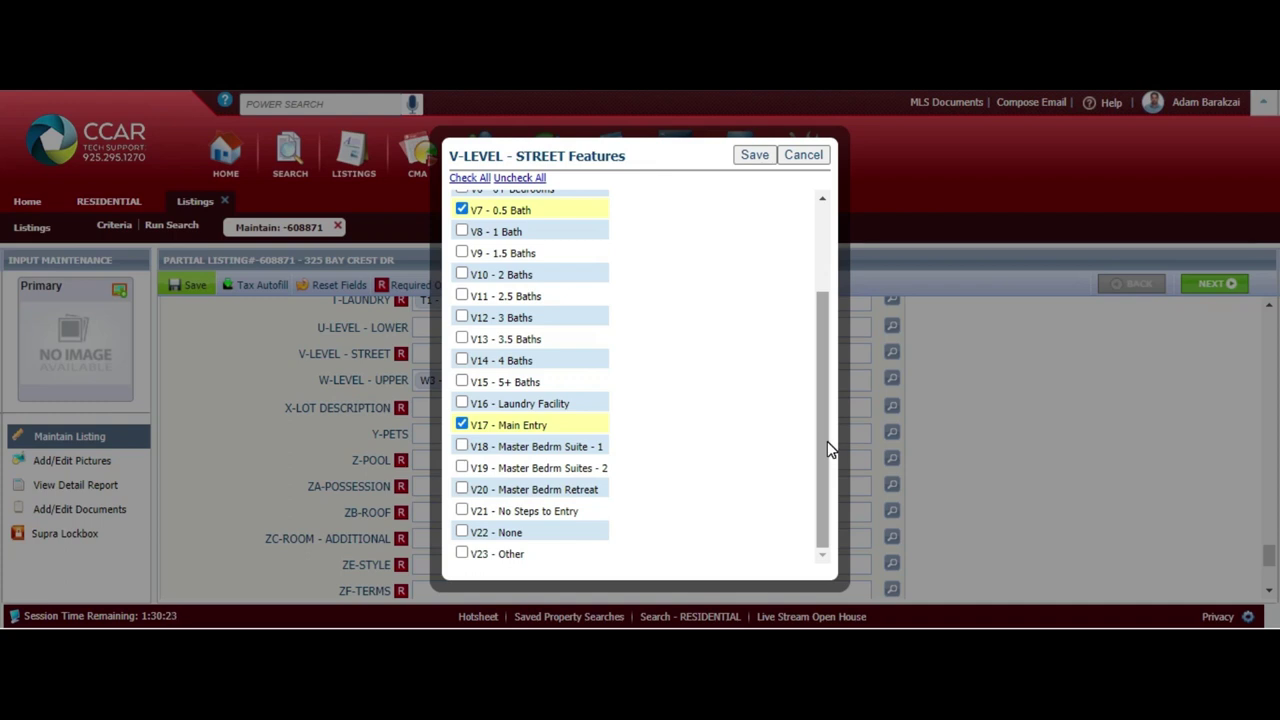
# Add Laundry Facility to V-LEVEL - STREET and X7 - Corner to X-LOT DESCRIPTION
pyautogui.click(555, 407)
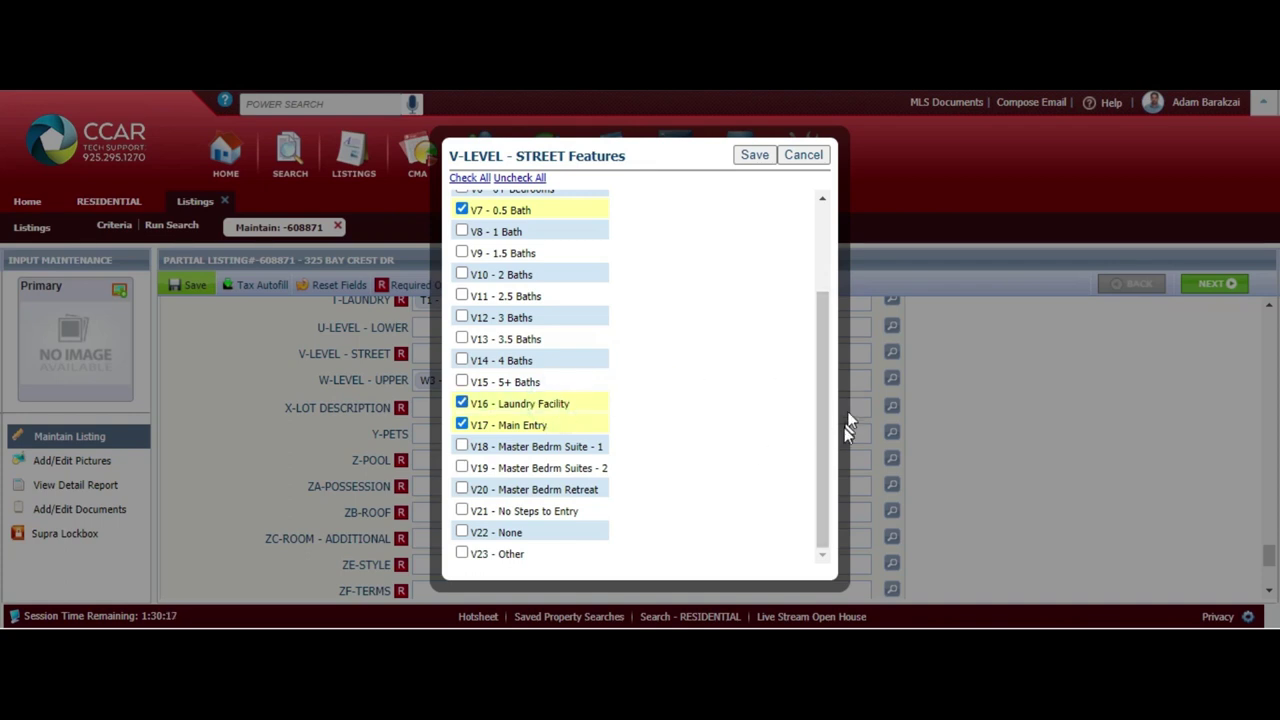
pyautogui.click(757, 157)
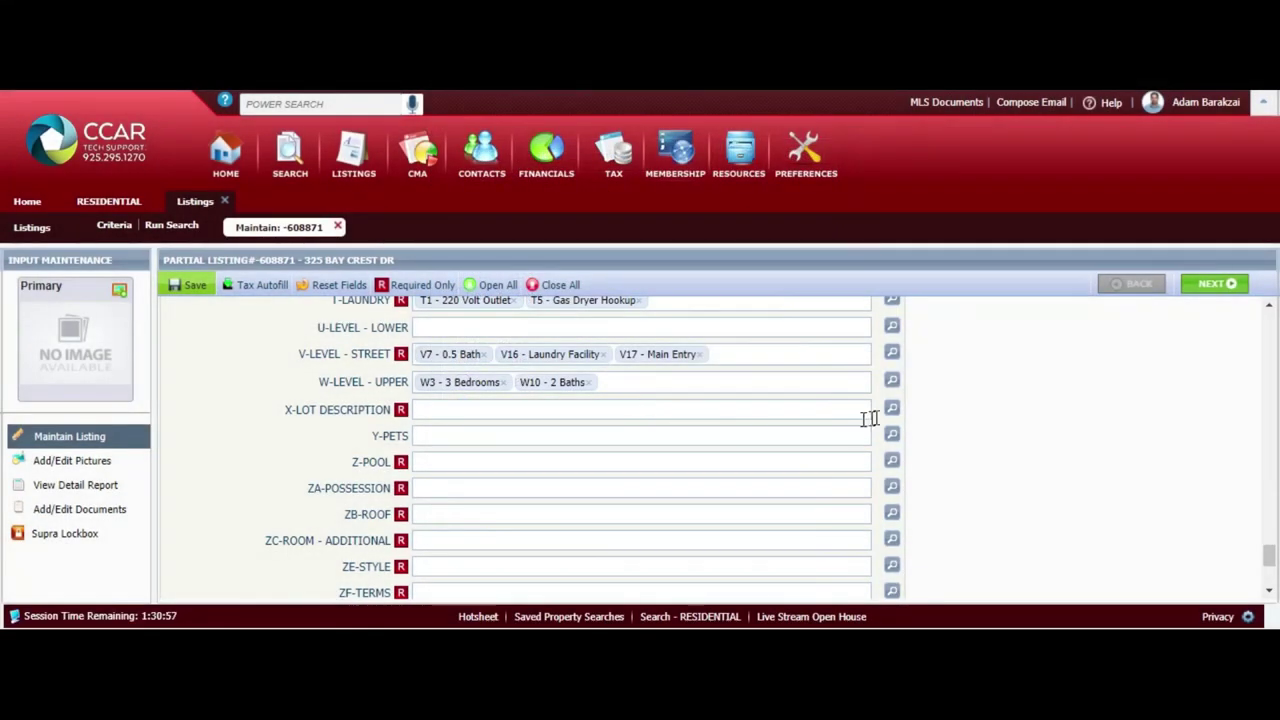
pyautogui.click(889, 420)
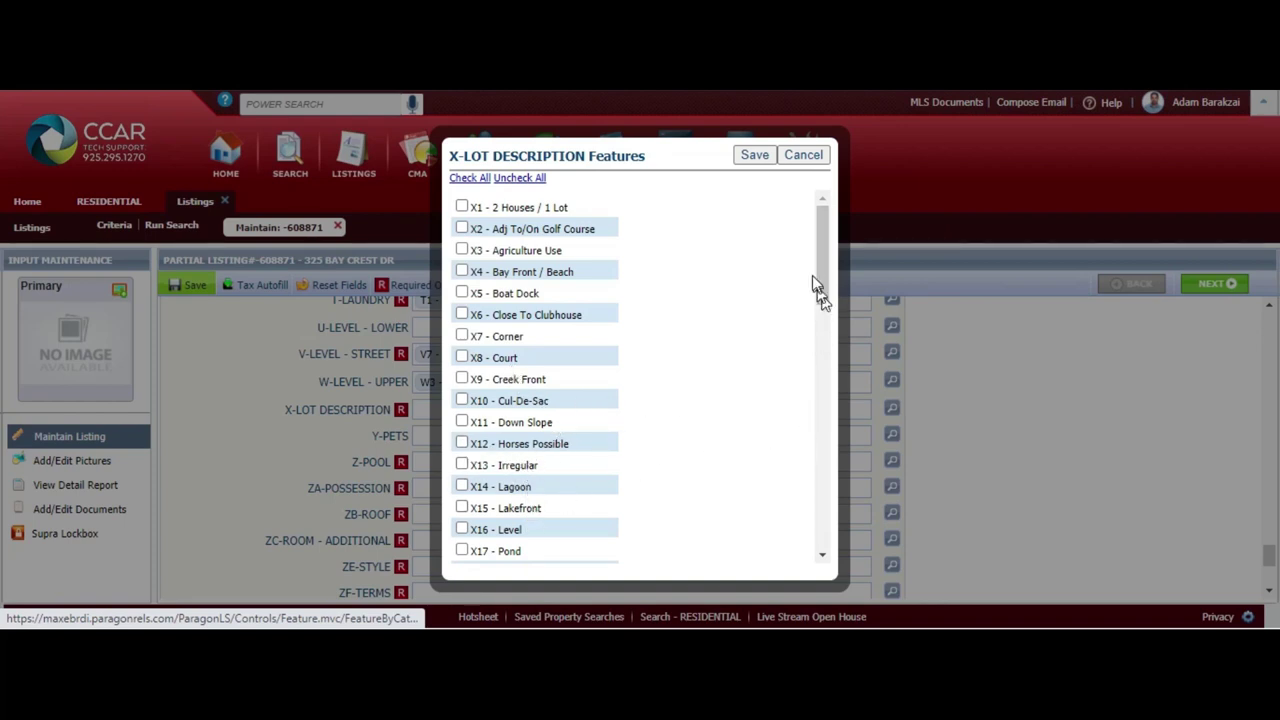
pyautogui.click(503, 341)
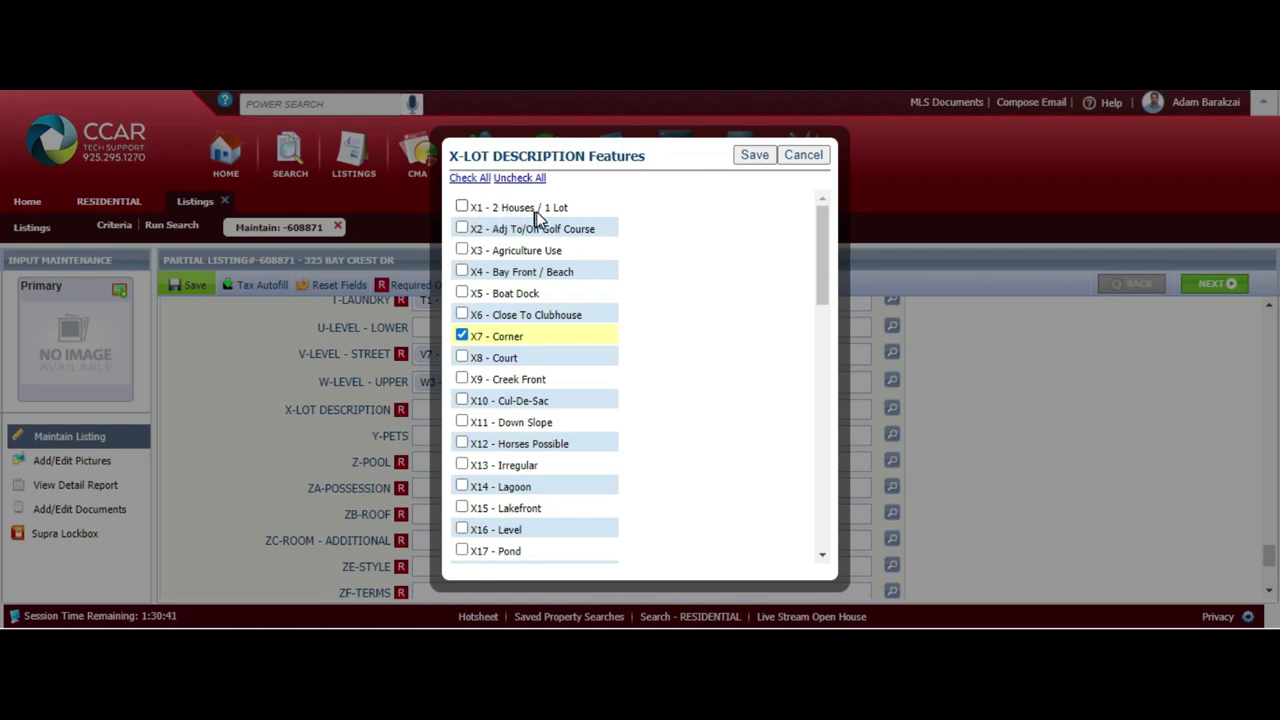
pyautogui.moveTo(820, 267); pyautogui.dragTo(816, 284)
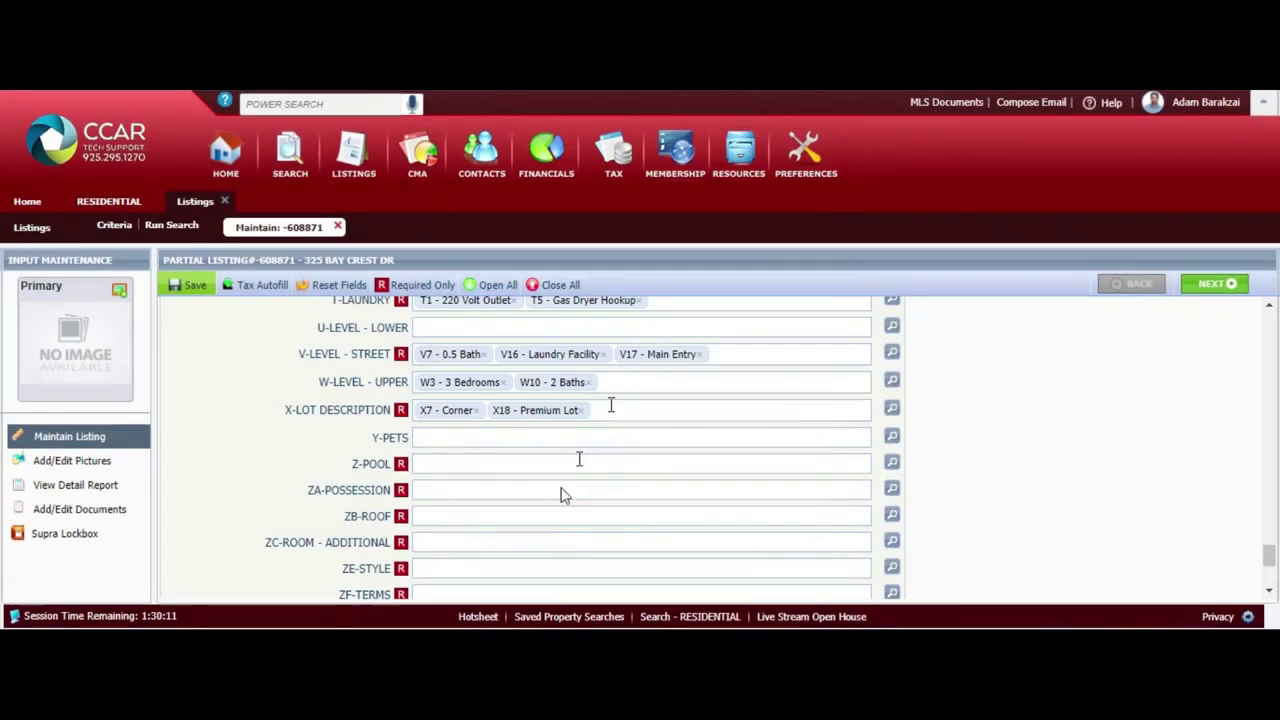
pyautogui.click(891, 463)
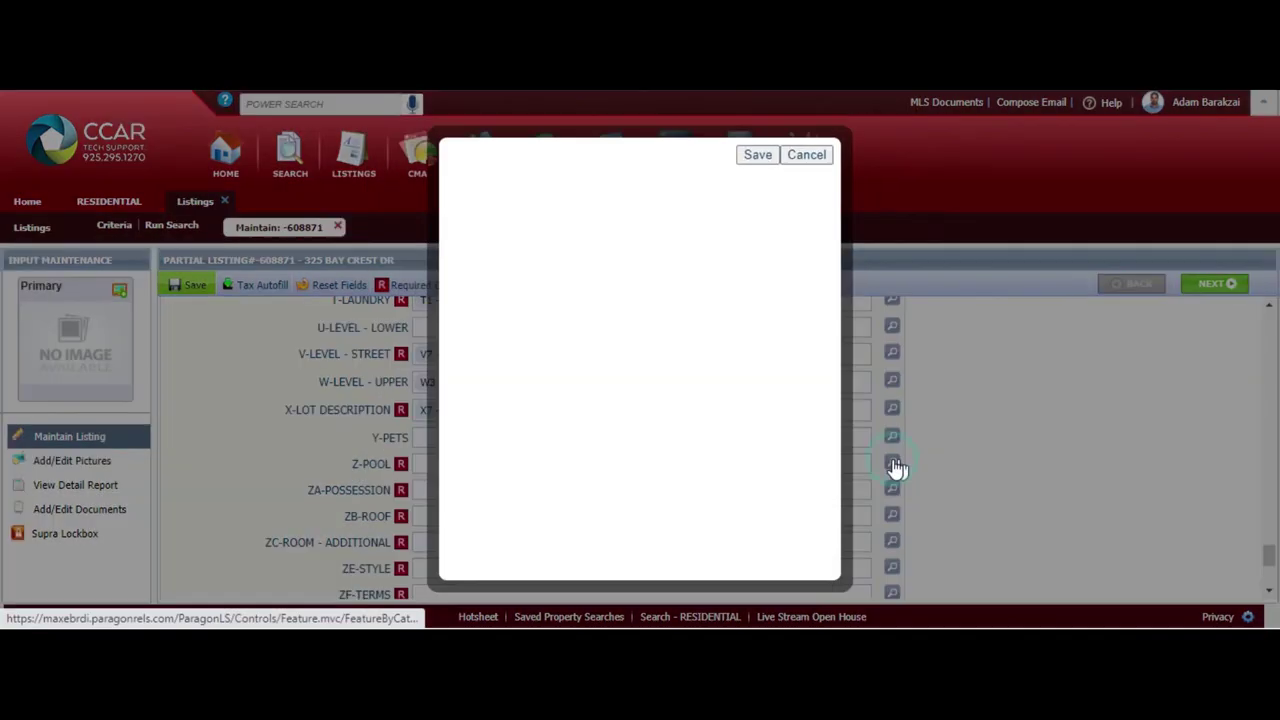
# Set Z-POOL to Z4 - Community Fclty and Z21 - None
pyautogui.click(552, 272)
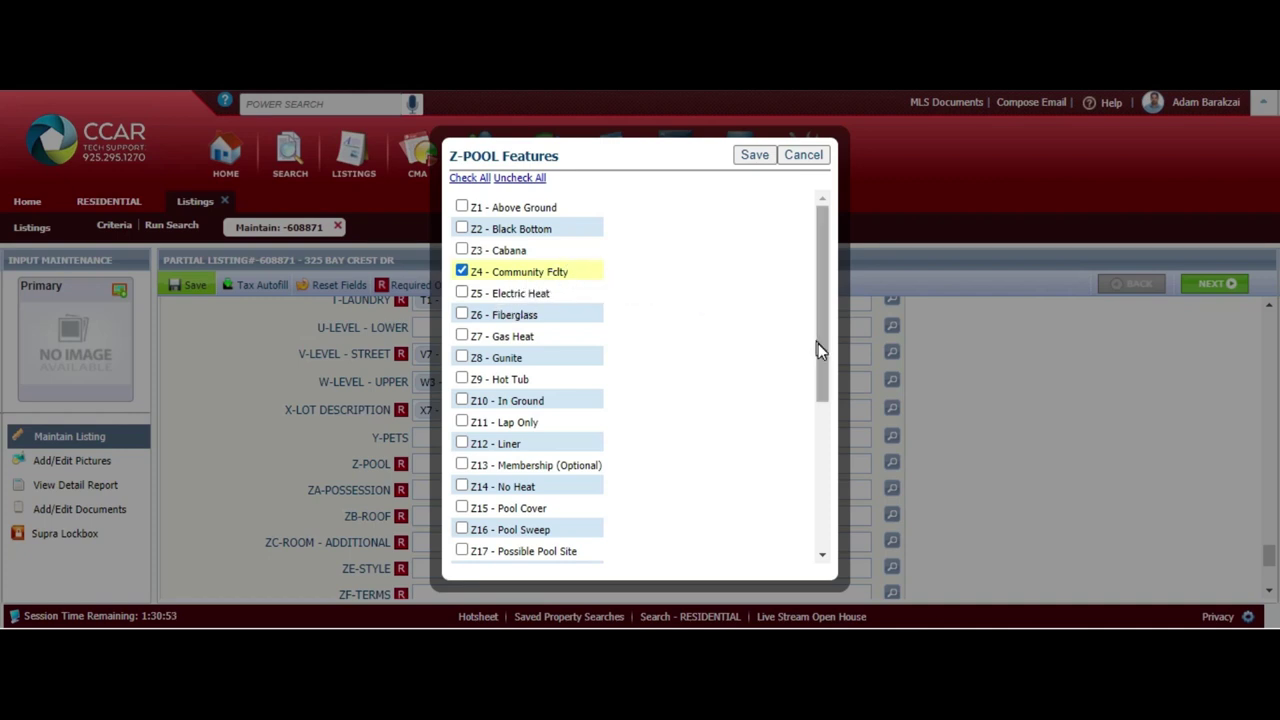
pyautogui.moveTo(820, 351); pyautogui.dragTo(820, 540)
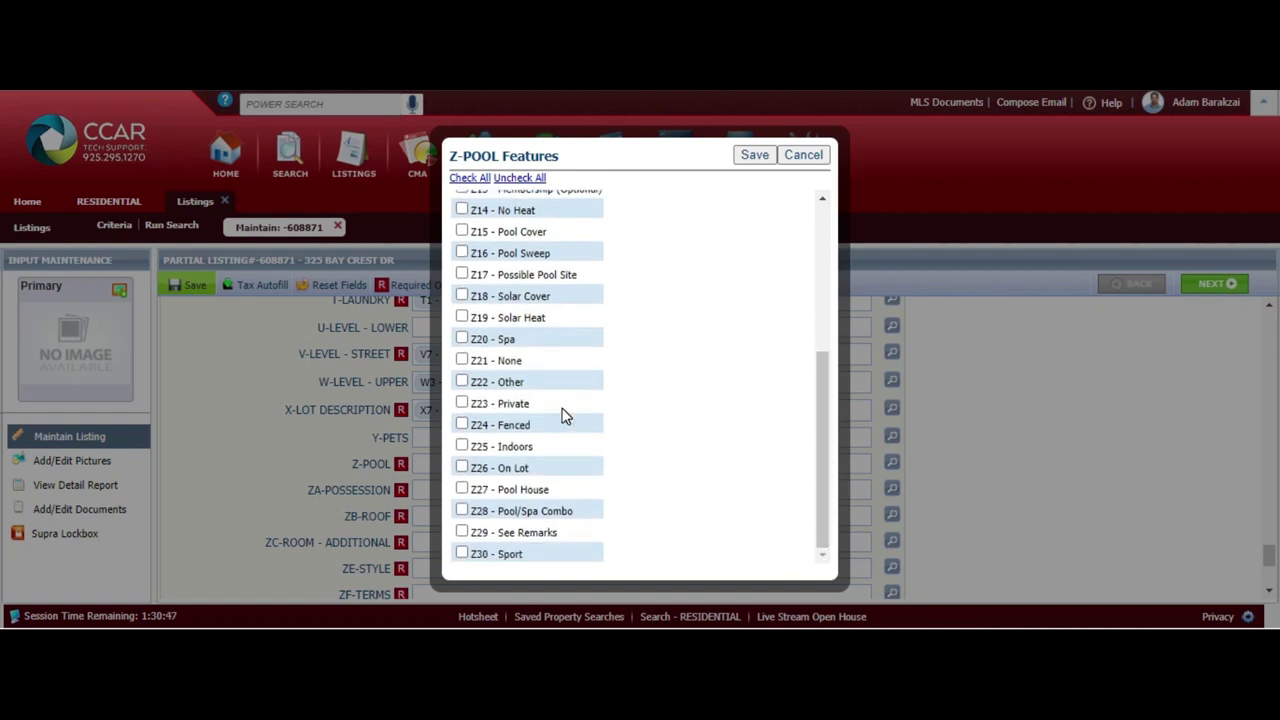
pyautogui.click(462, 362)
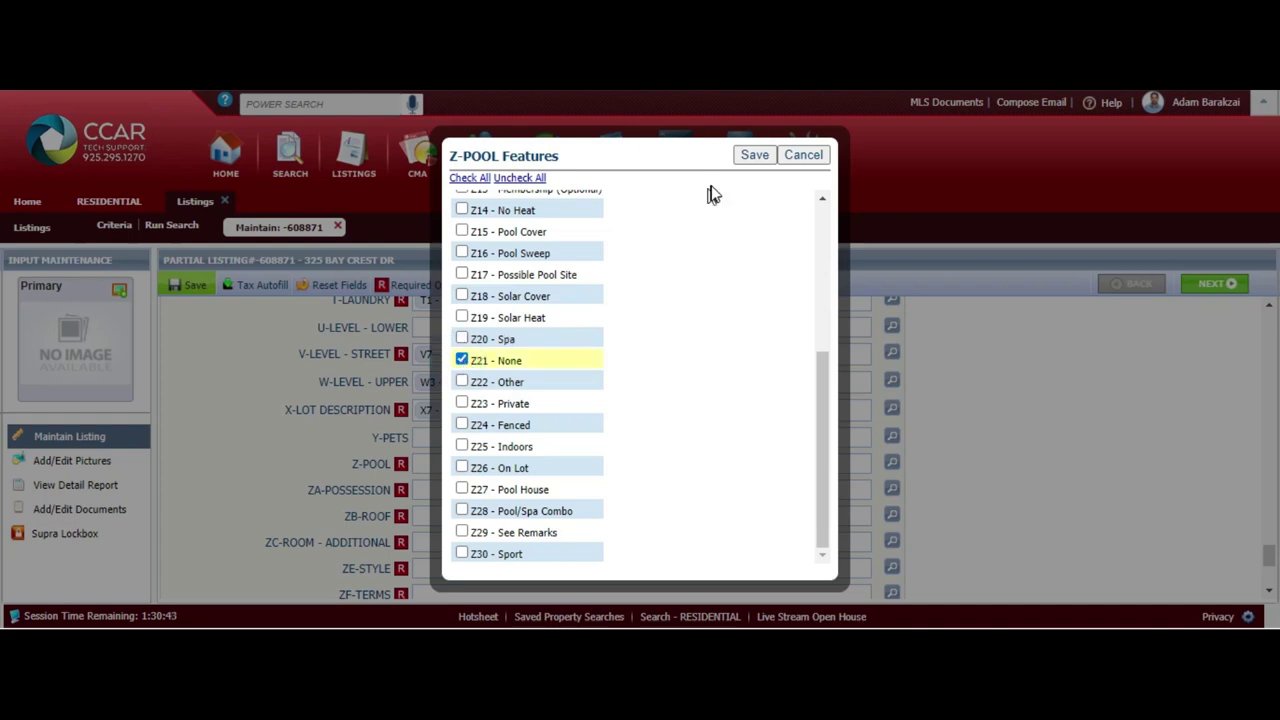
pyautogui.click(754, 155)
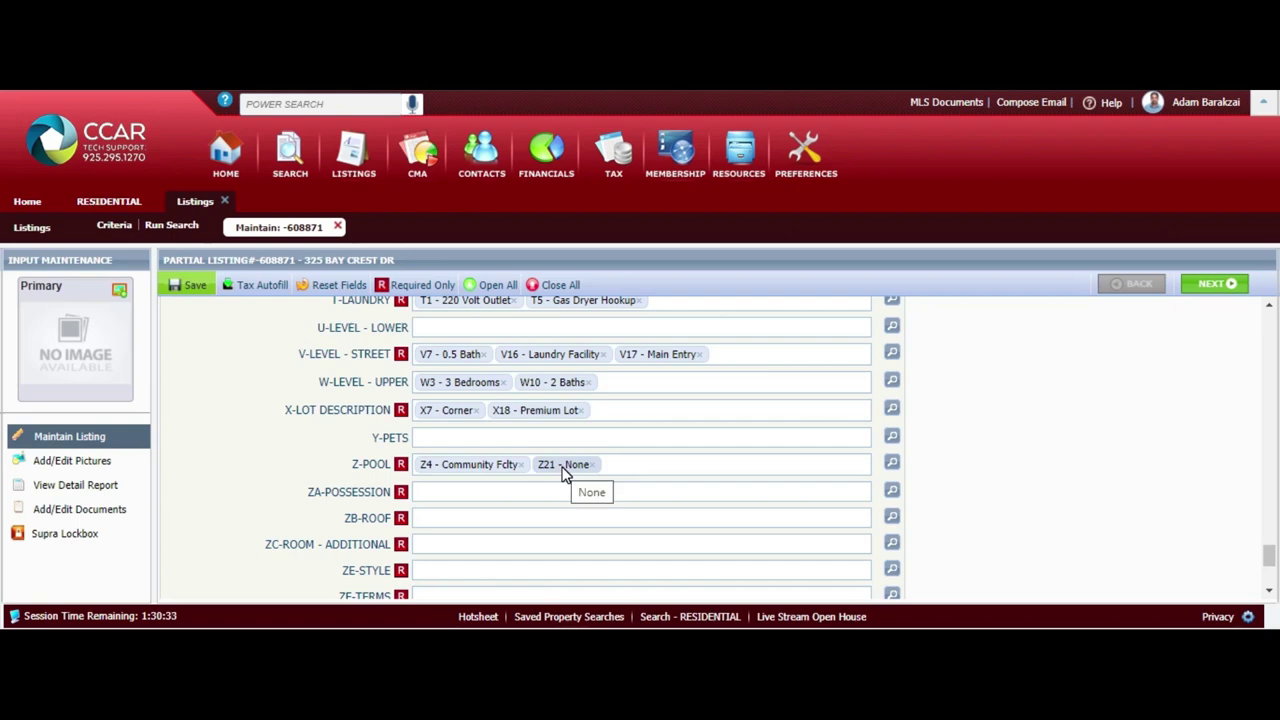
pyautogui.click(891, 491)
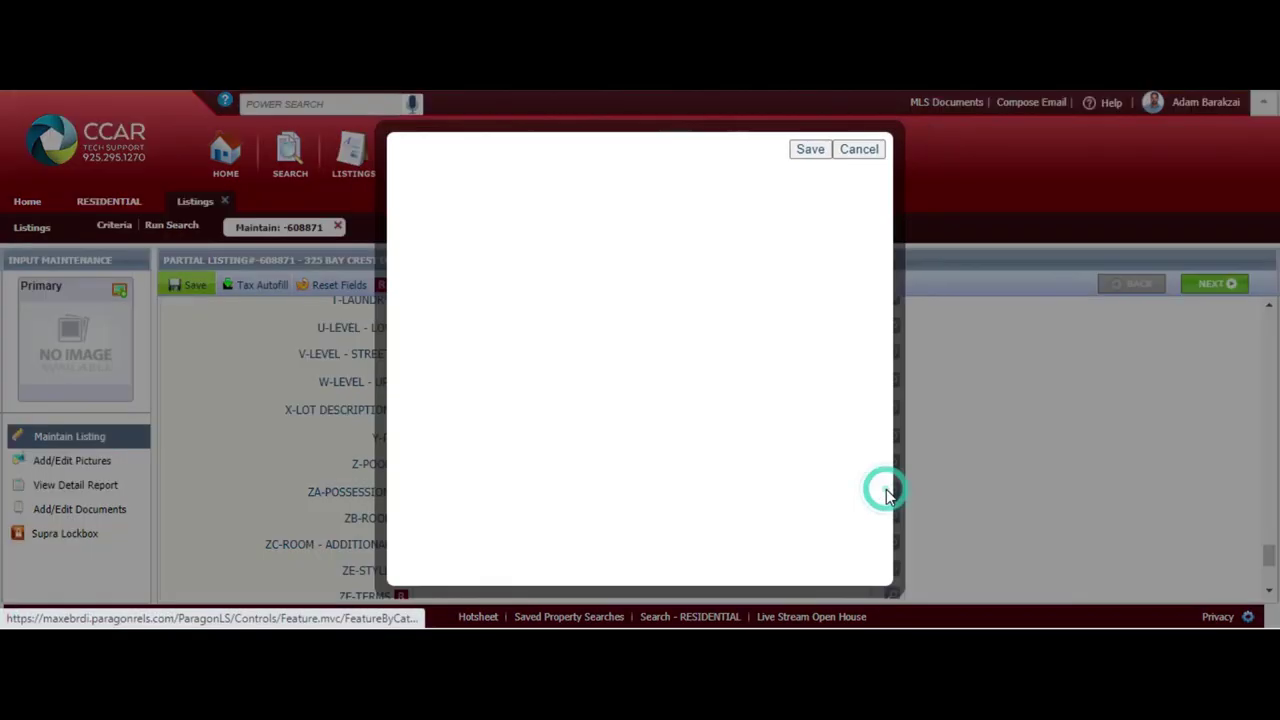
# Set possession to ZA1 - COE and the roof to ZB6 - Tile
pyautogui.click(505, 212)
pyautogui.click(753, 158)
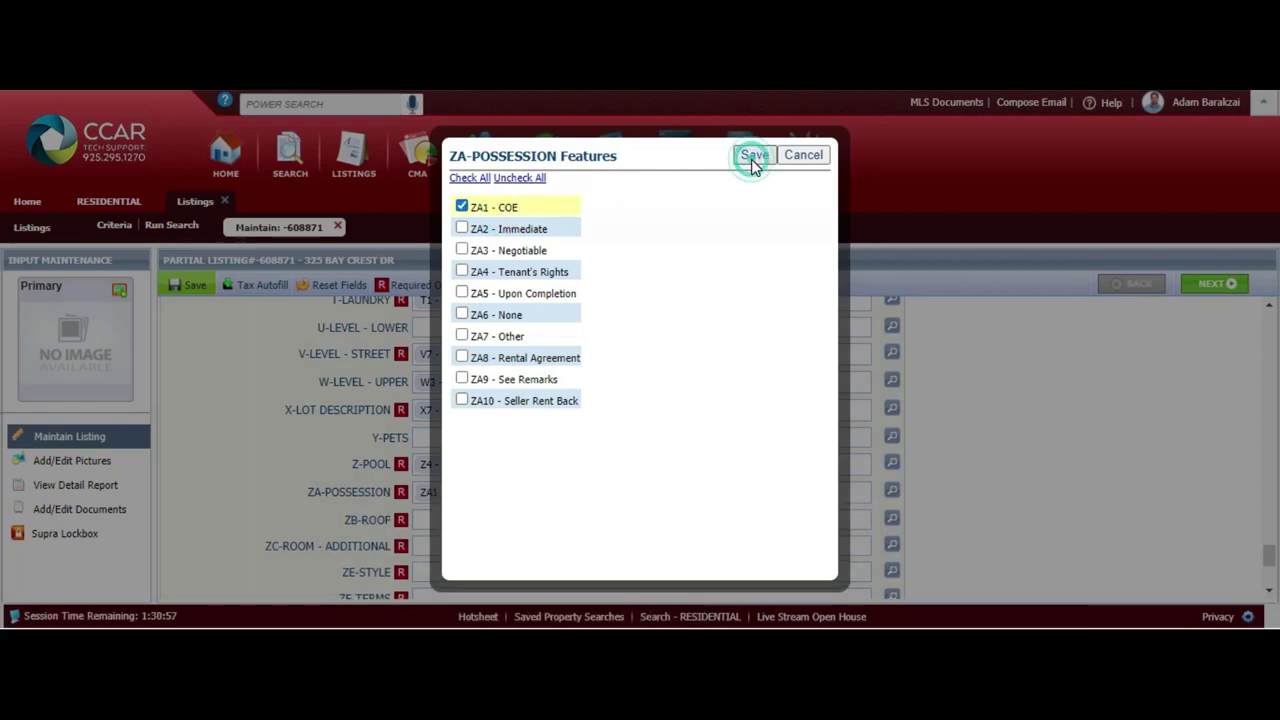
pyautogui.click(891, 517)
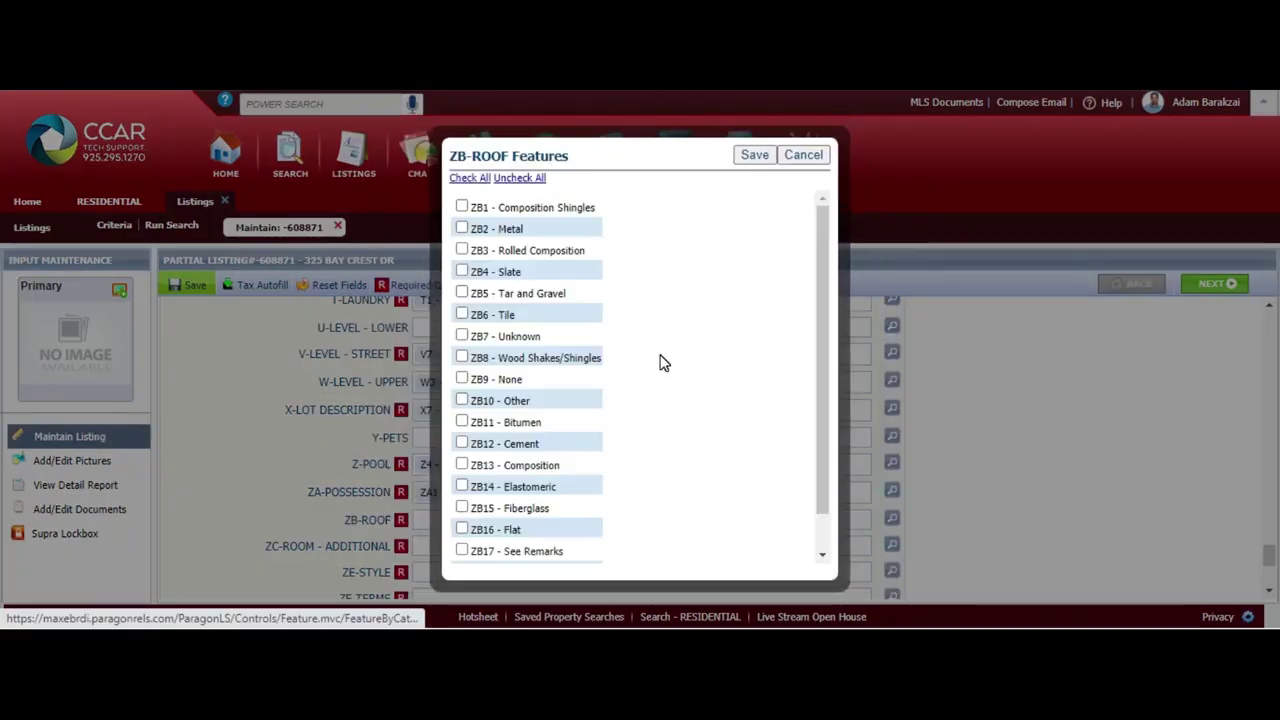
pyautogui.click(497, 320)
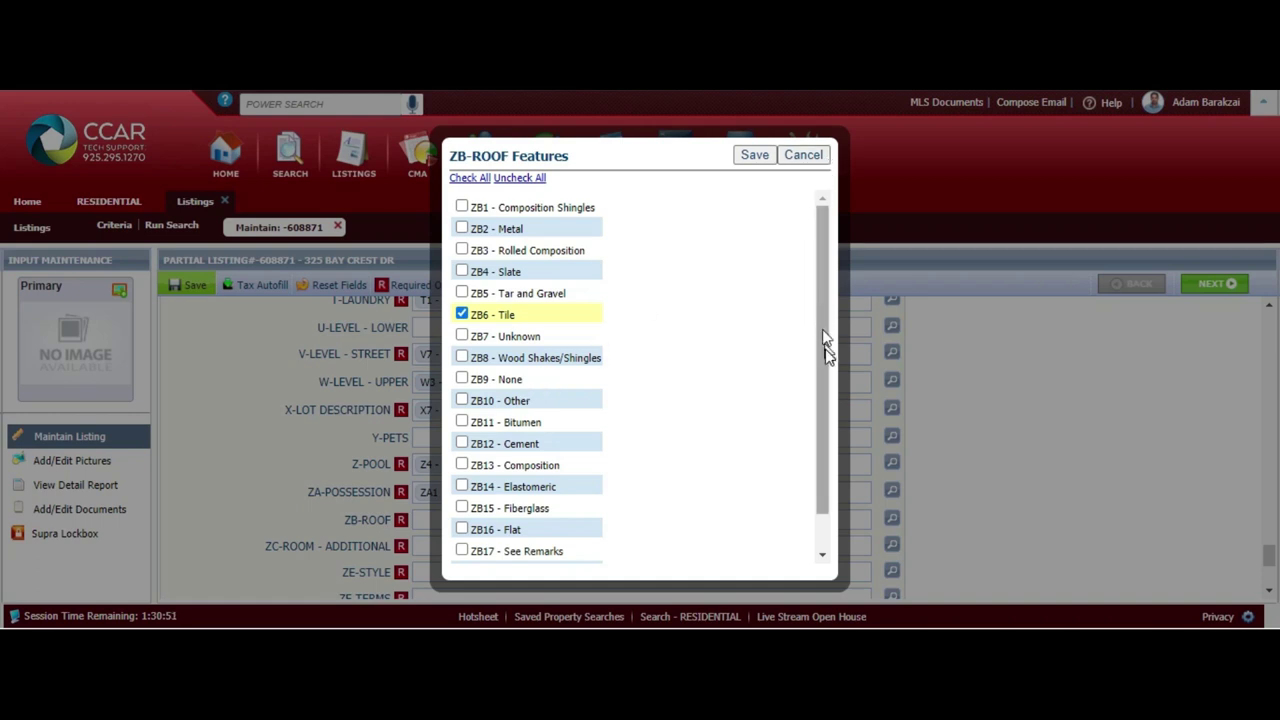
pyautogui.scroll(-2, 822, 329)
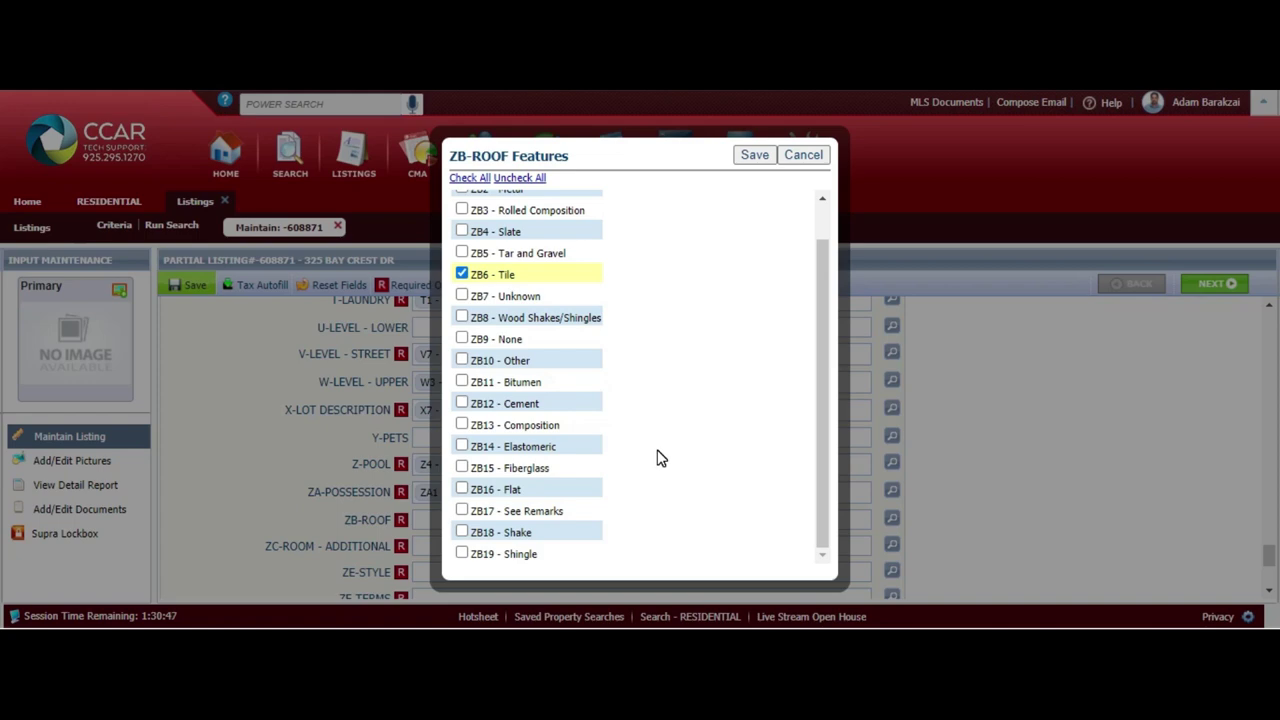
pyautogui.moveTo(814, 370); pyautogui.dragTo(831, 280)
pyautogui.click(755, 160)
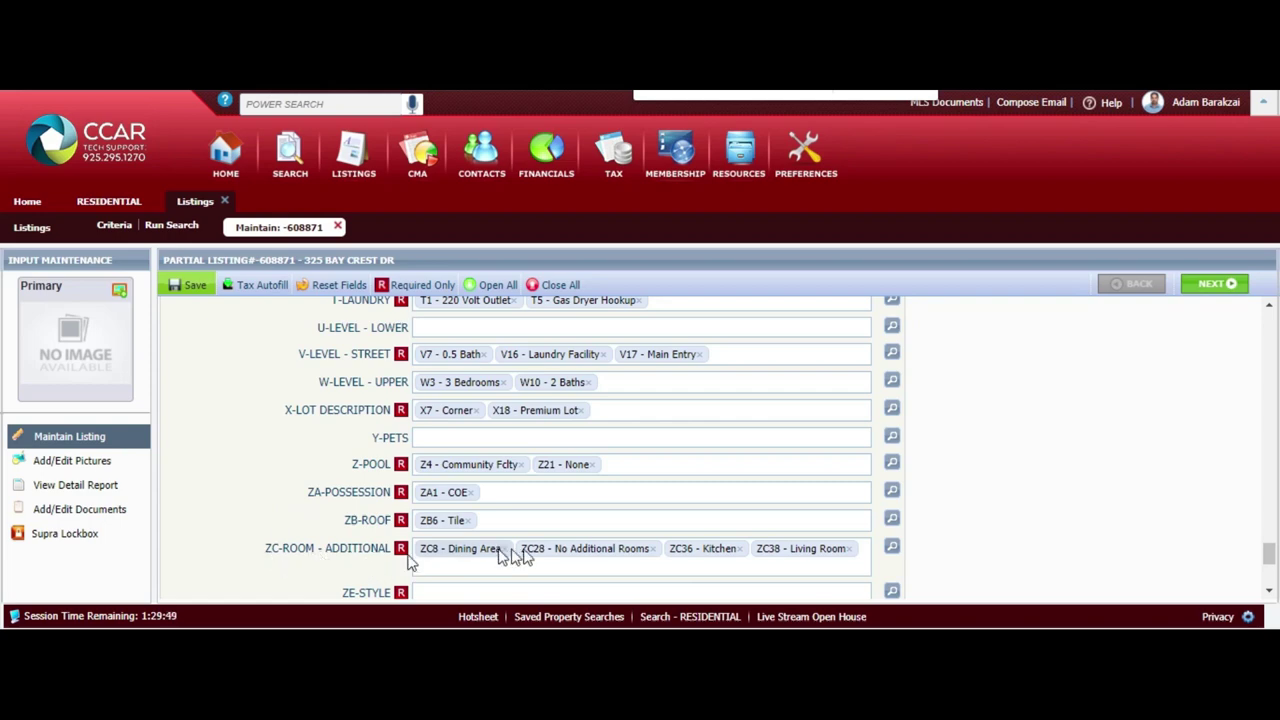
# Set ZC-ROOM - ADDITIONAL to Dining Area, No Additional Rooms, Kitchen and Living Room
pyautogui.click(891, 548)
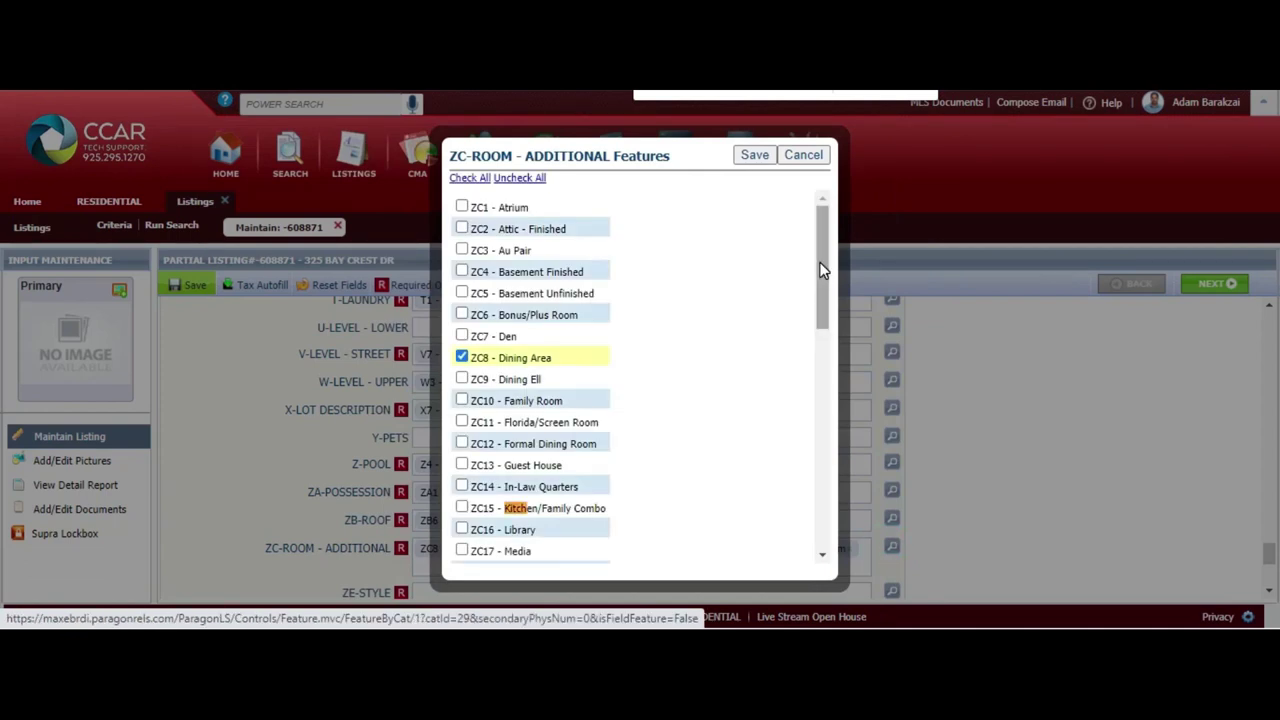
pyautogui.scroll(-2, 822, 268)
pyautogui.scroll(2, 822, 268)
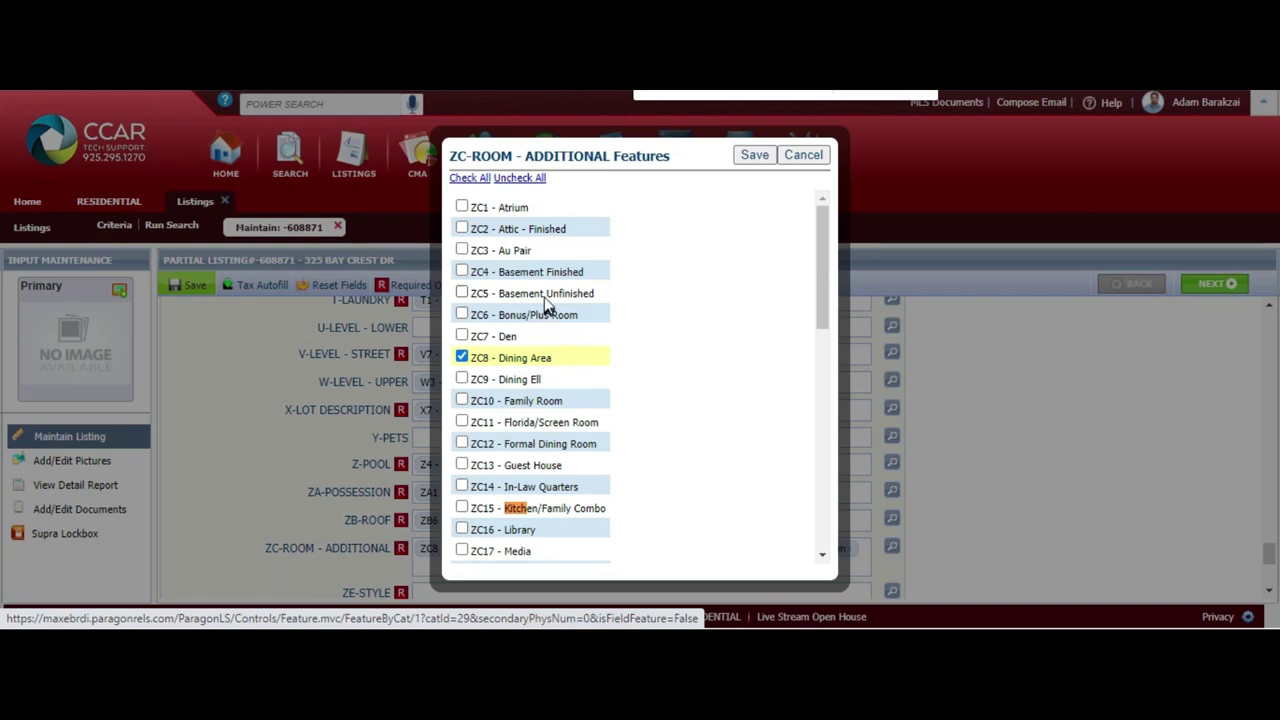
pyautogui.moveTo(831, 256); pyautogui.dragTo(812, 433)
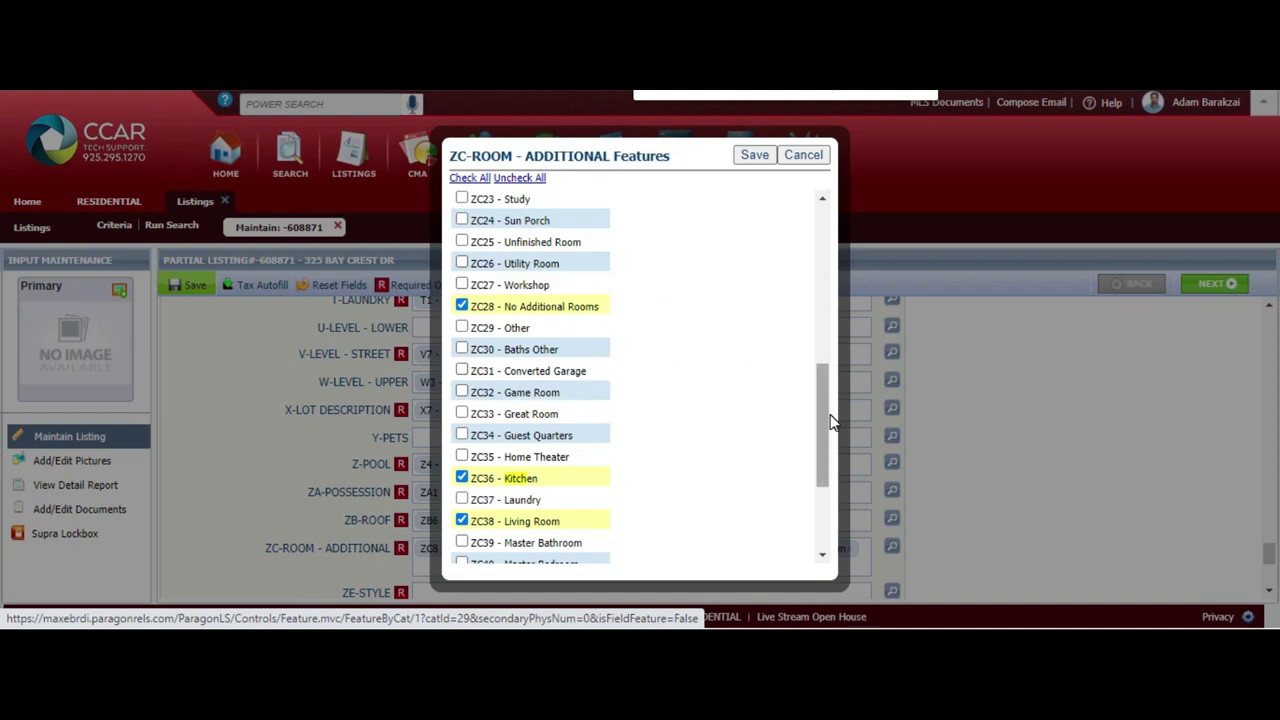
pyautogui.moveTo(823, 429); pyautogui.dragTo(780, 257)
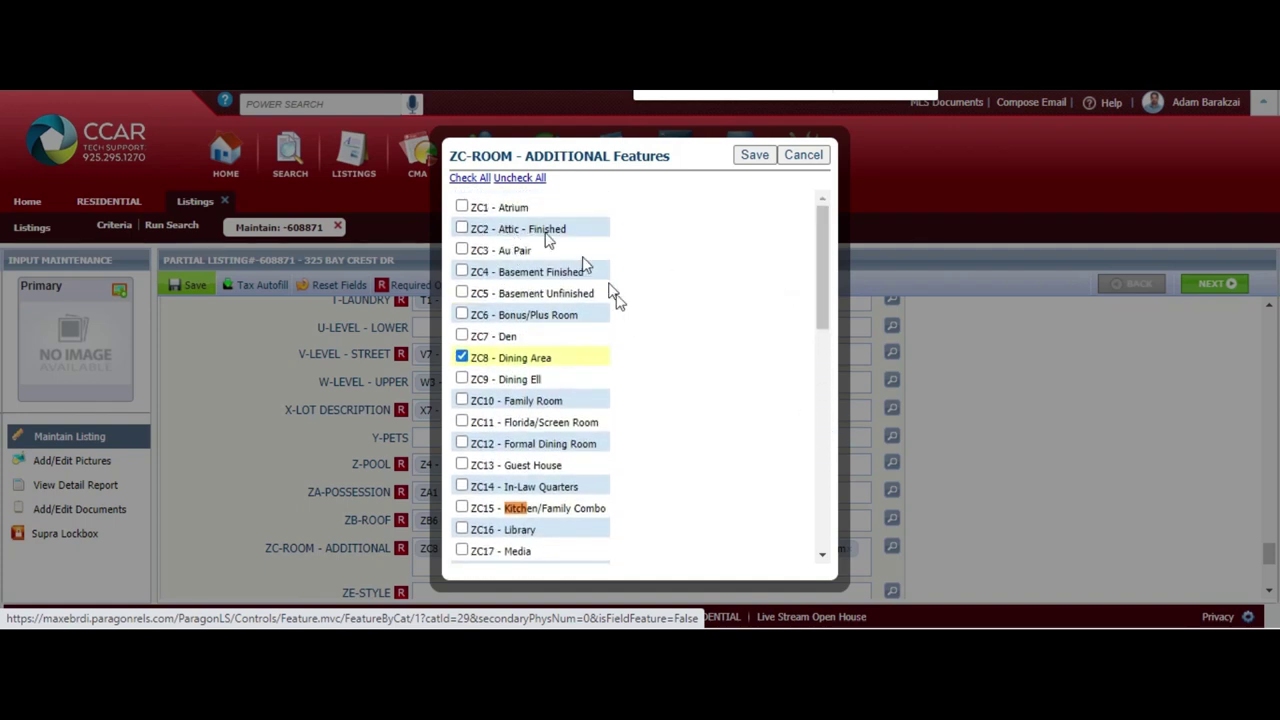
pyautogui.click(755, 156)
# Set the ZE-STYLE home style to ZE6 - Contemporary
pyautogui.click(892, 443)
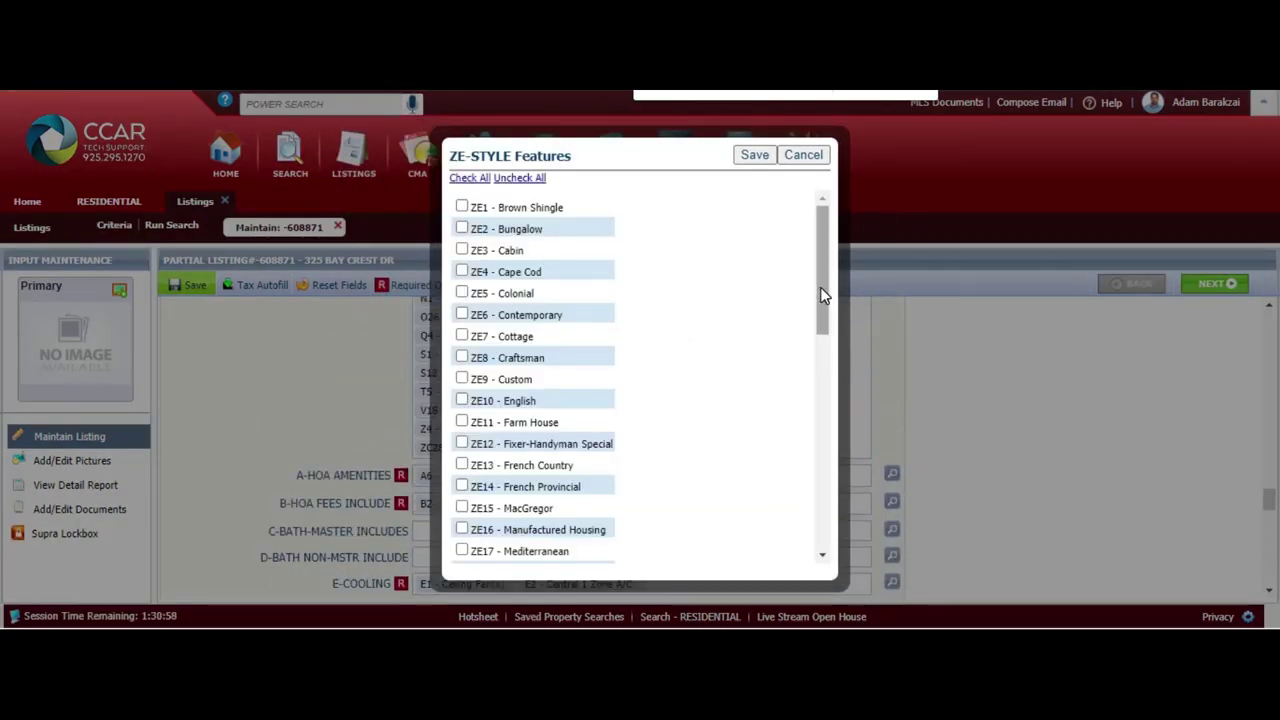
pyautogui.moveTo(824, 291); pyautogui.dragTo(820, 514)
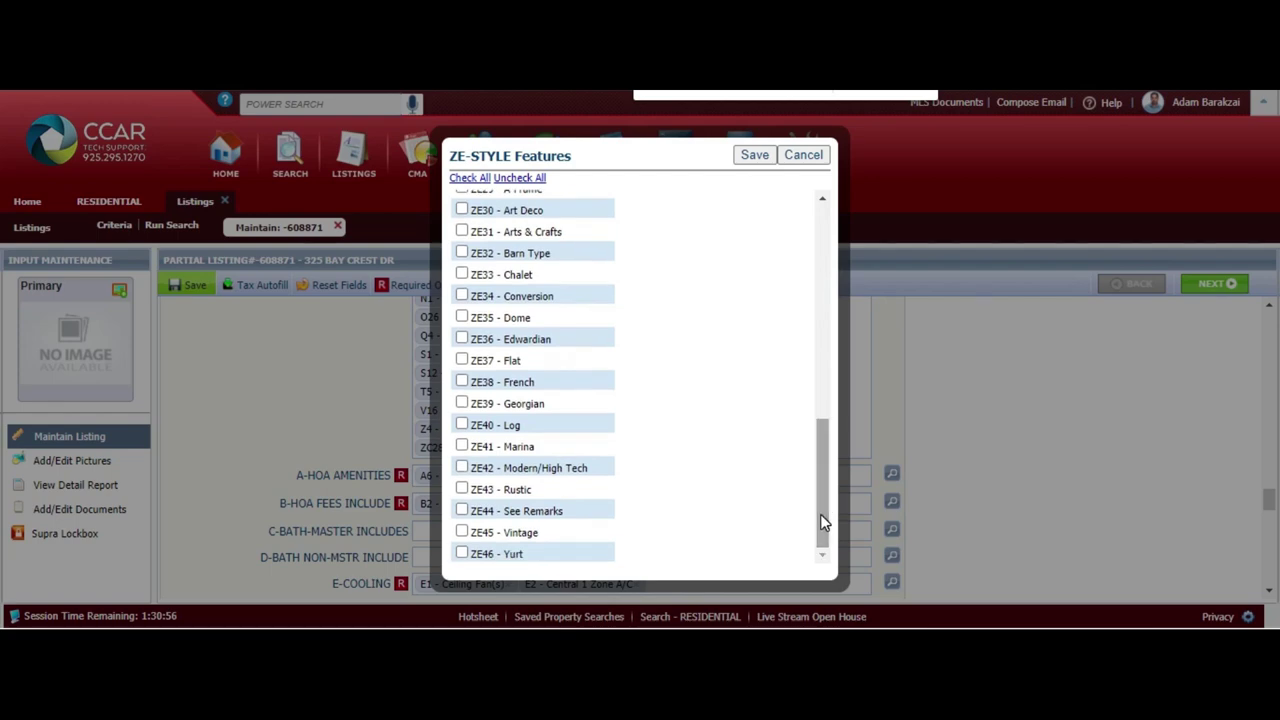
pyautogui.click(549, 320)
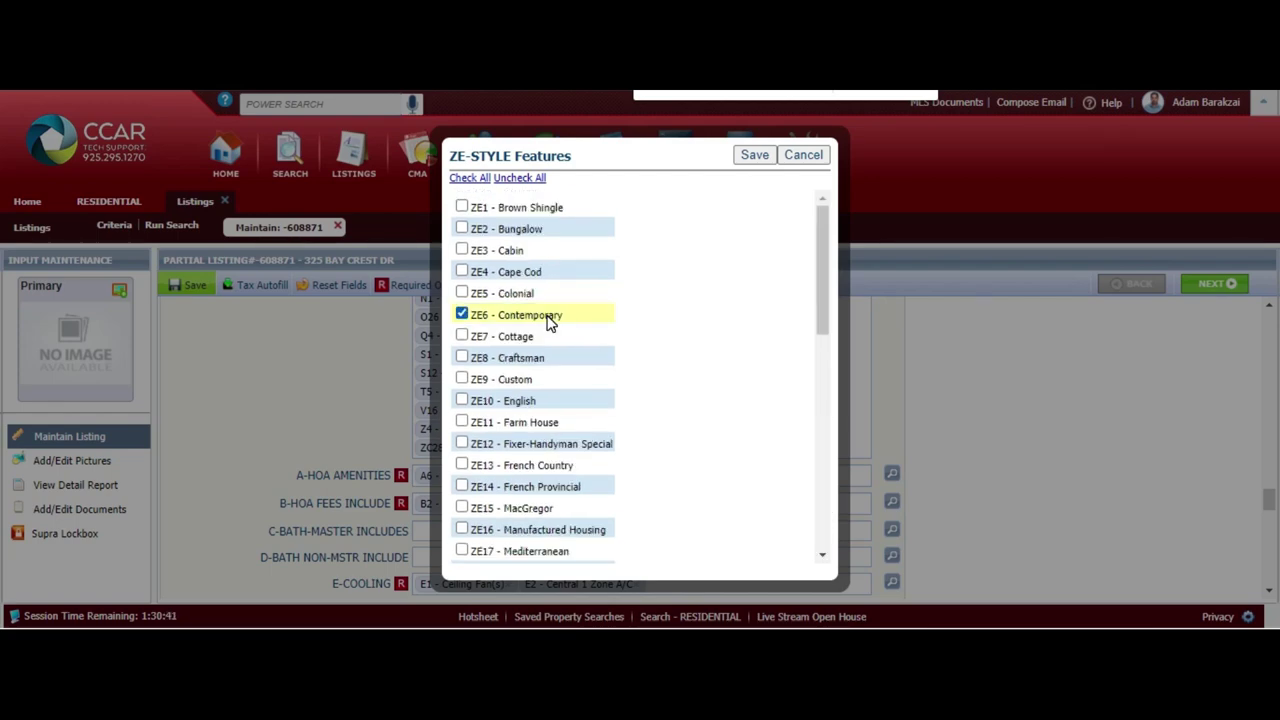
pyautogui.click(754, 154)
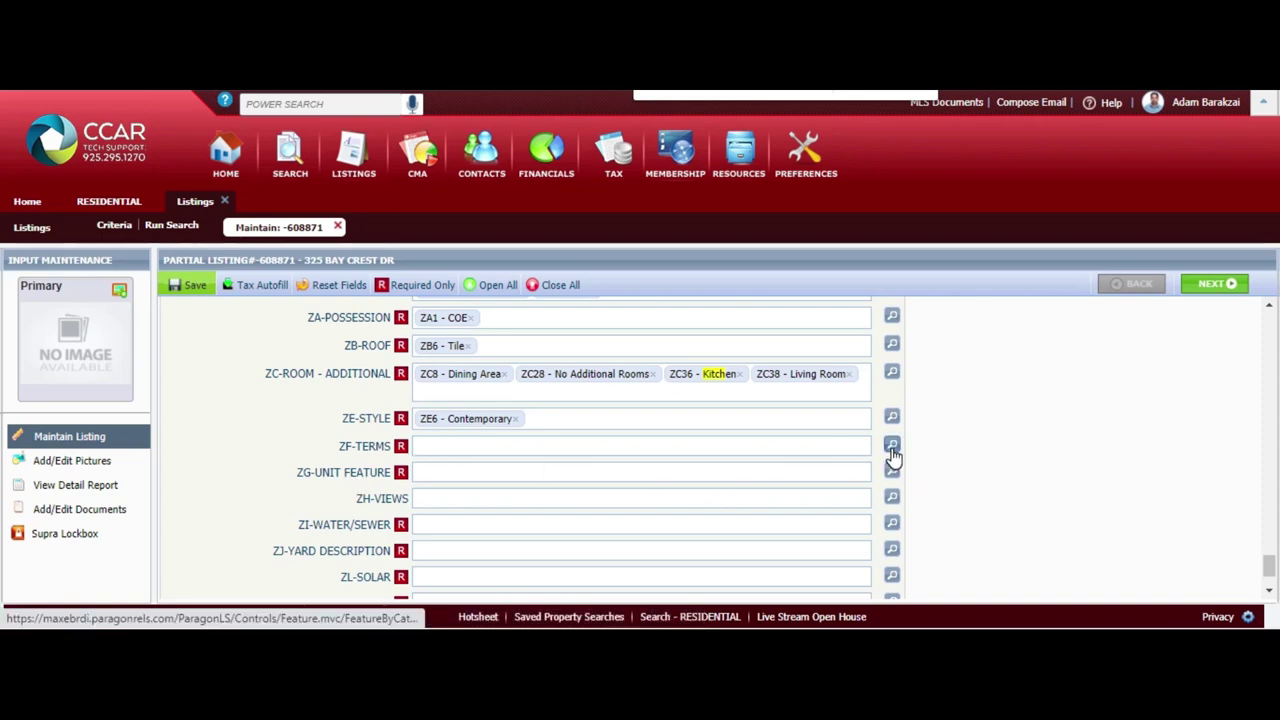
pyautogui.click(891, 446)
# Set ZF-TERMS to Conventional, Cash, FHA, VA, CalHFA and CalVet
pyautogui.click(551, 338)
pyautogui.click(510, 318)
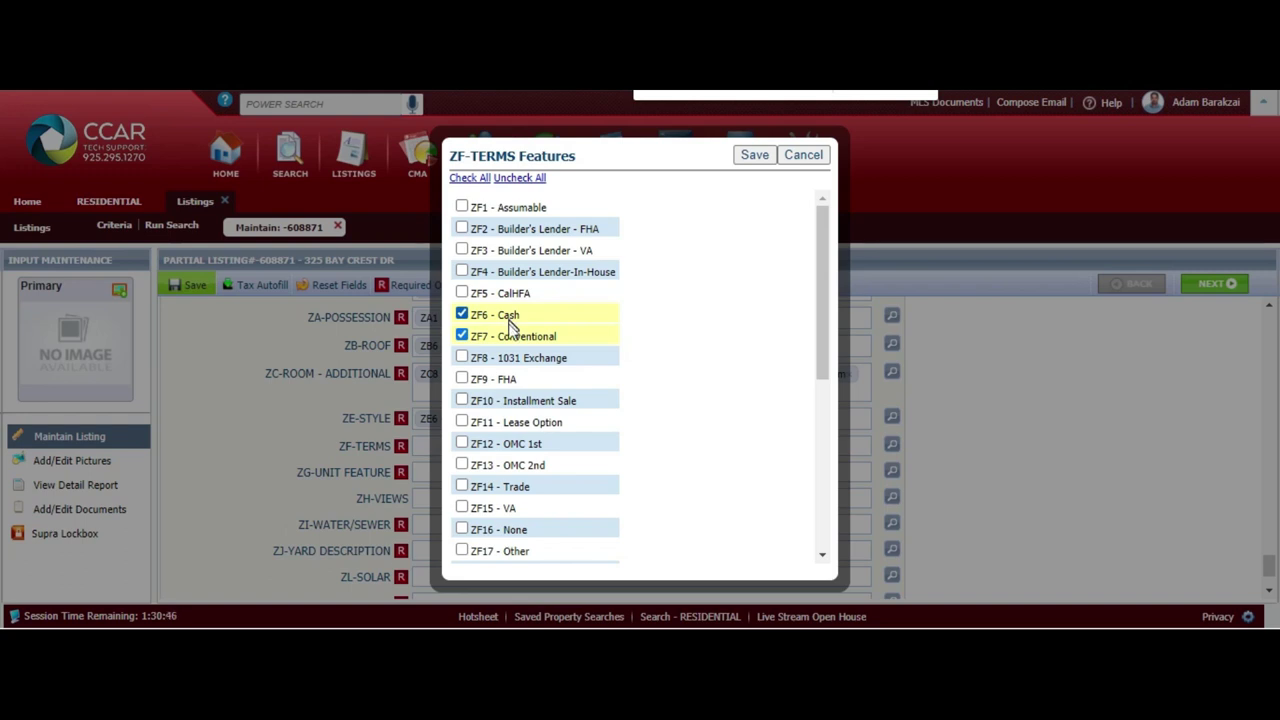
pyautogui.click(508, 379)
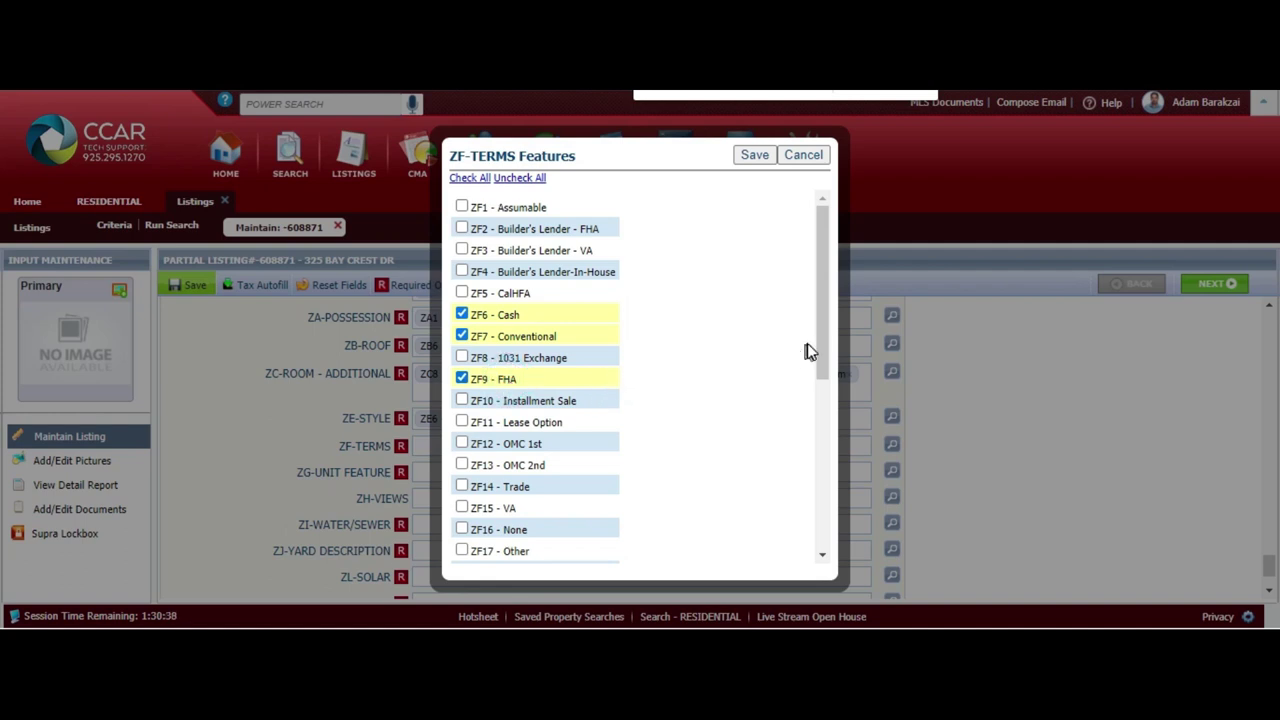
pyautogui.moveTo(822, 346); pyautogui.dragTo(812, 538)
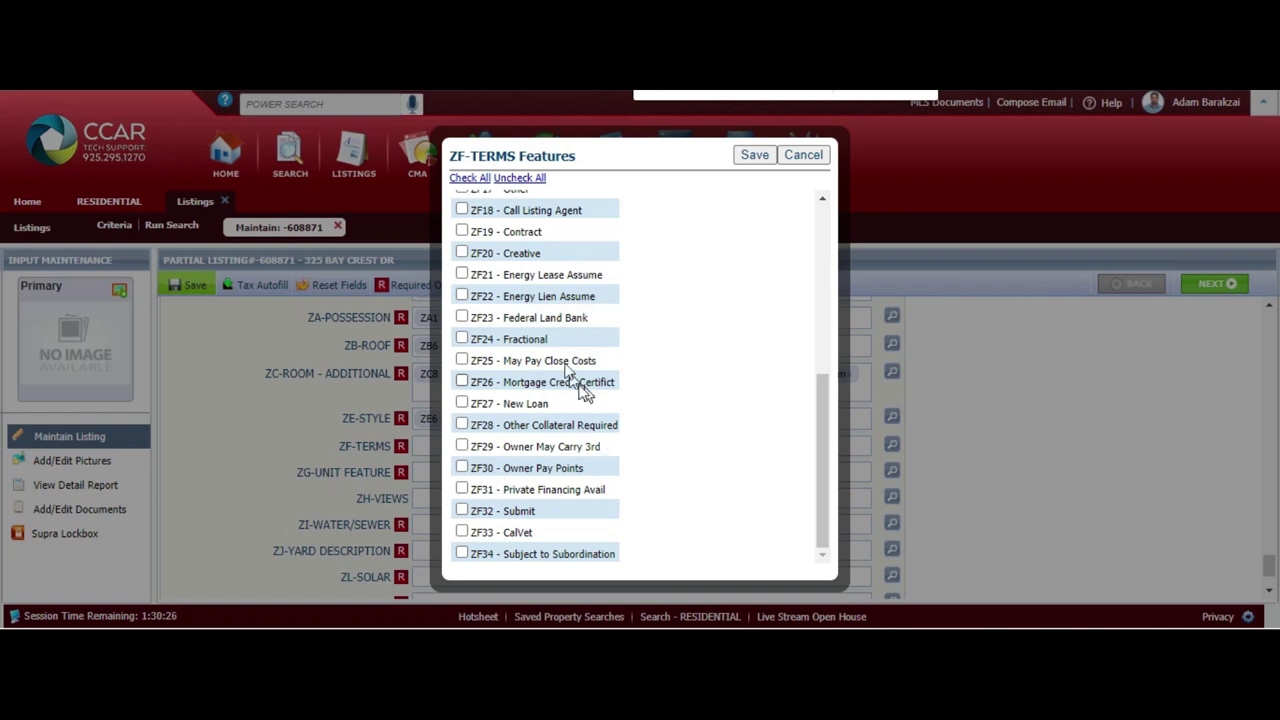
pyautogui.moveTo(818, 461); pyautogui.dragTo(804, 278)
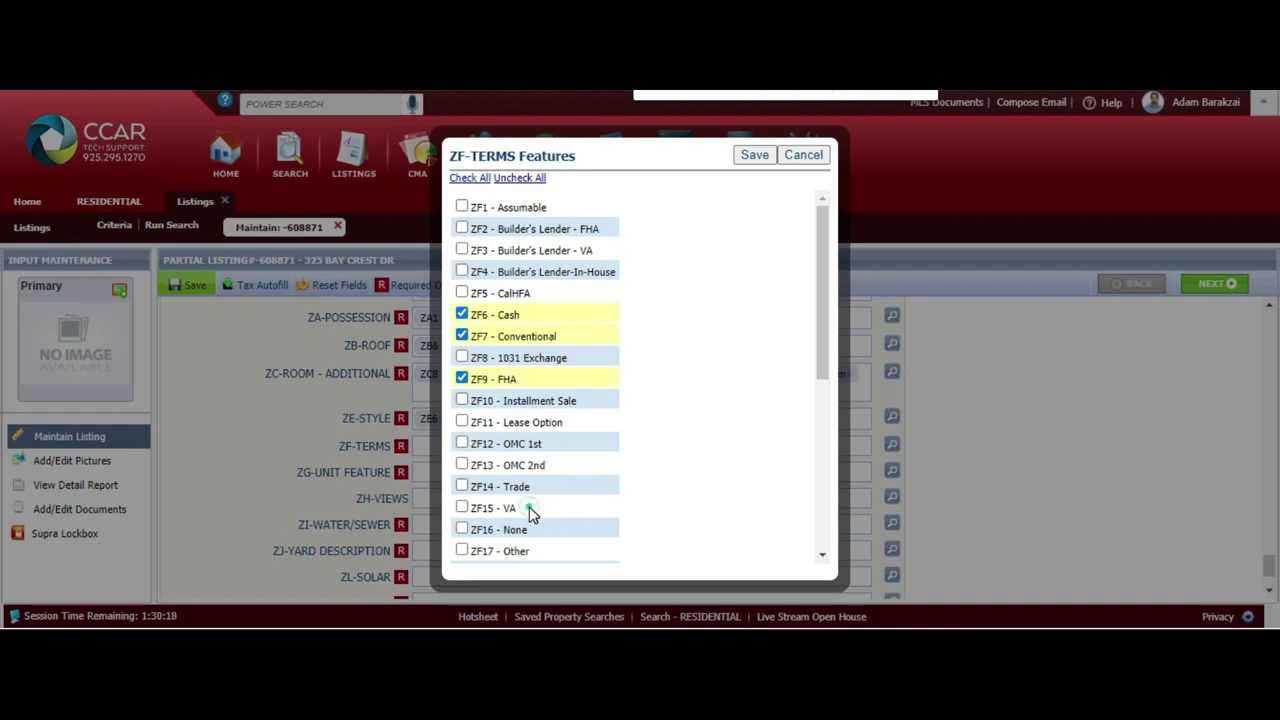
pyautogui.click(462, 507)
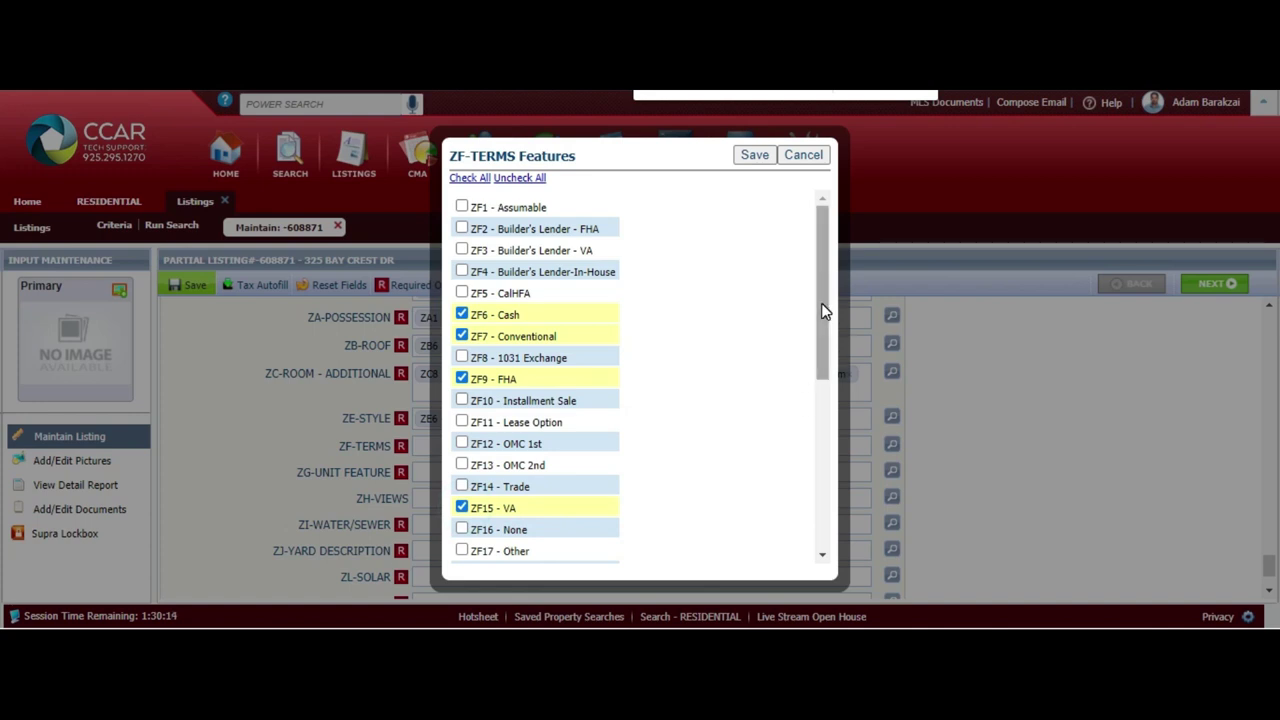
pyautogui.click(462, 293)
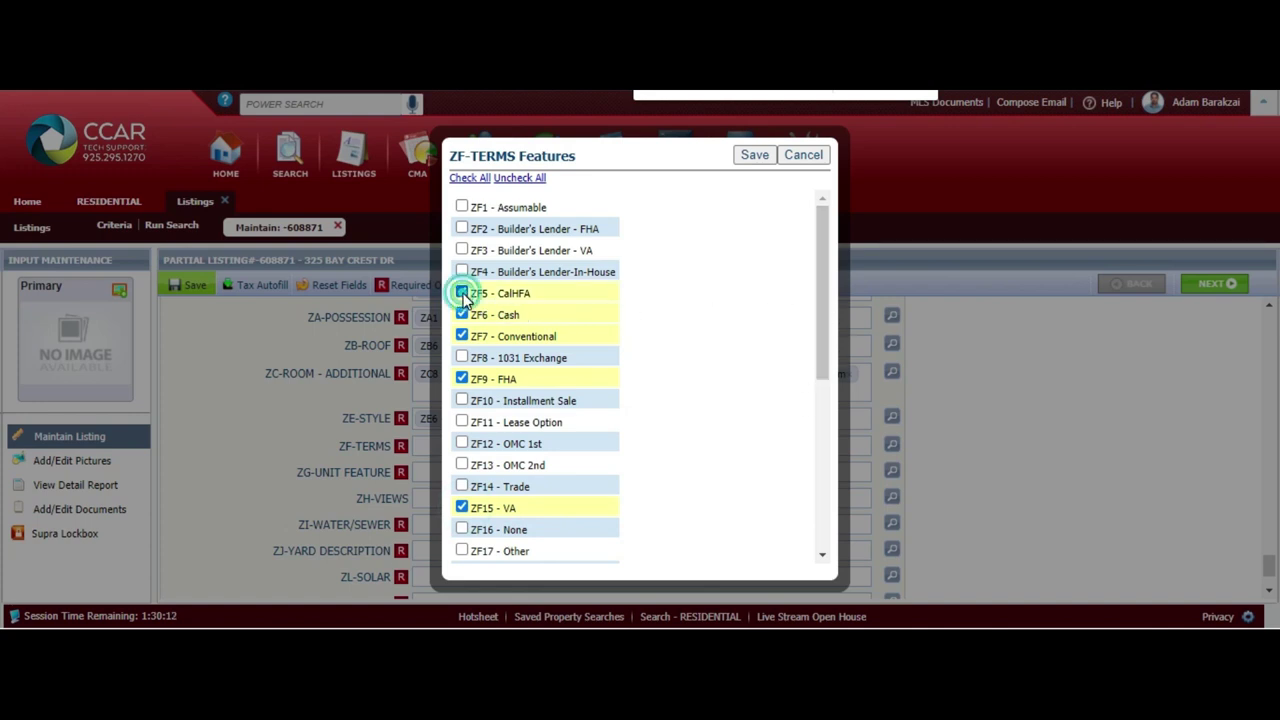
pyautogui.moveTo(823, 300); pyautogui.dragTo(826, 490)
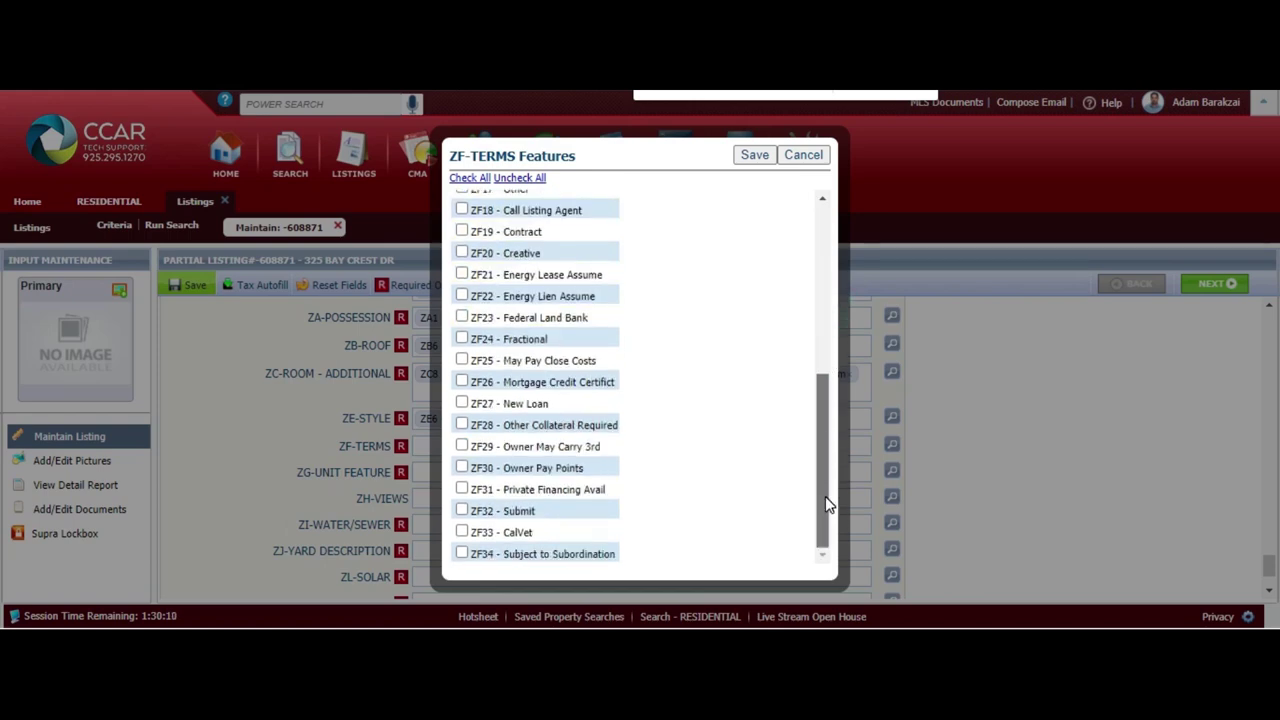
pyautogui.click(462, 533)
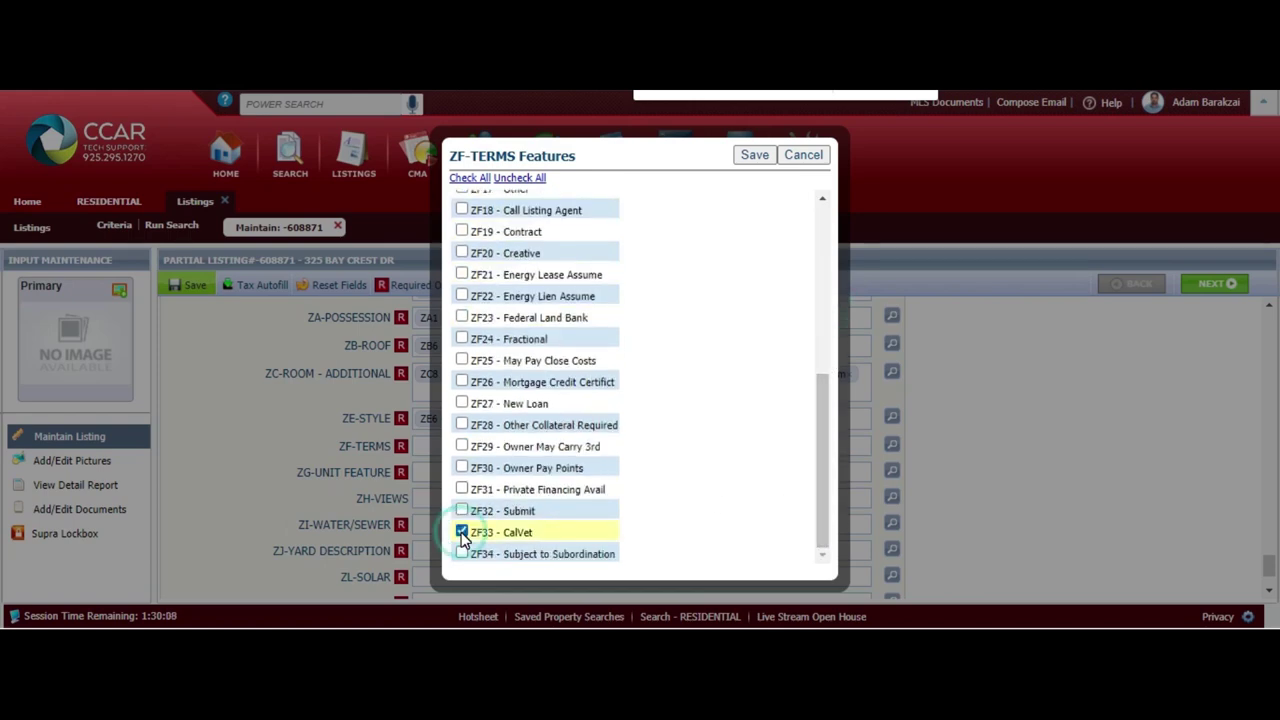
pyautogui.scroll(1, 620, 350)
pyautogui.click(752, 155)
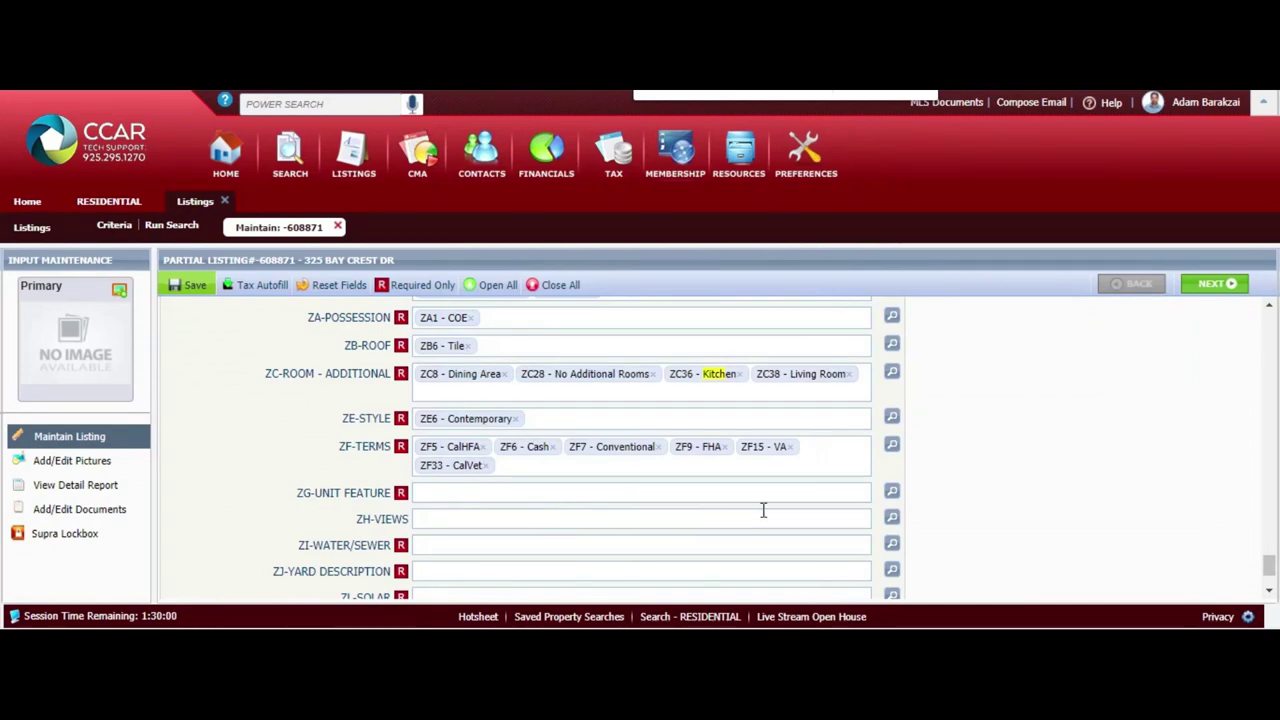
# Set the unit feature to ZG2 - Corner Unit
pyautogui.click(890, 493)
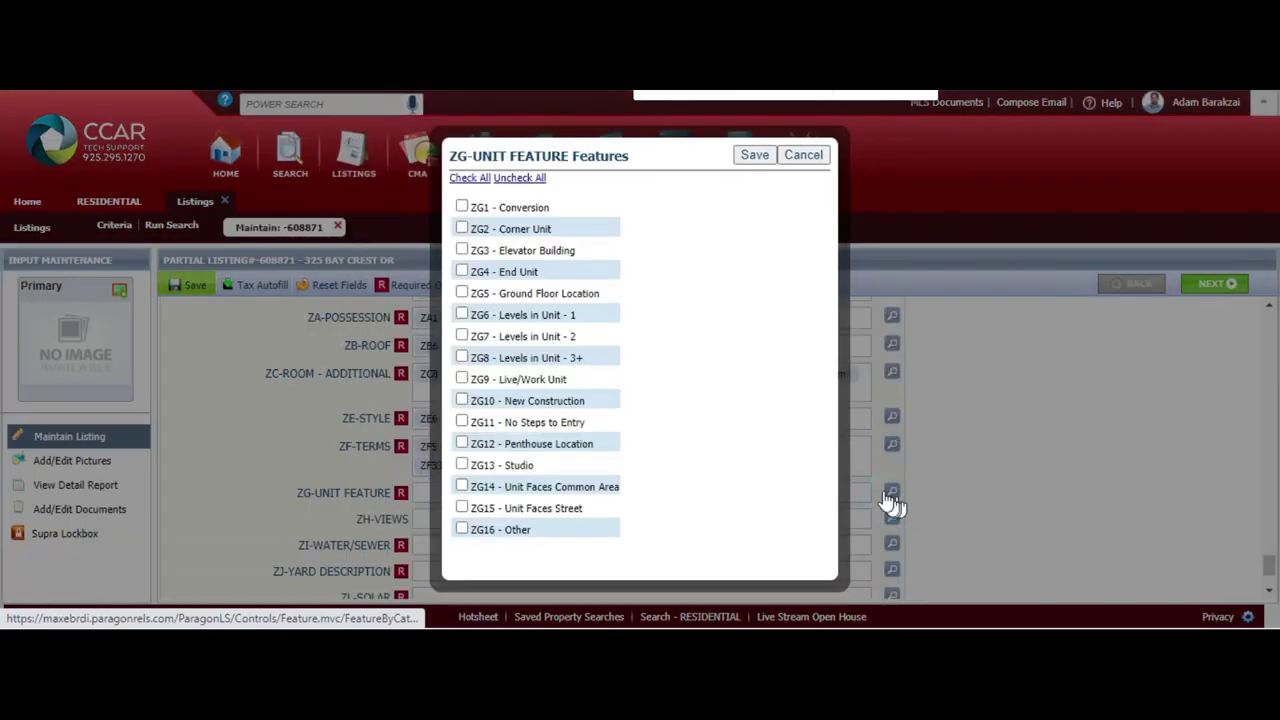
pyautogui.click(524, 231)
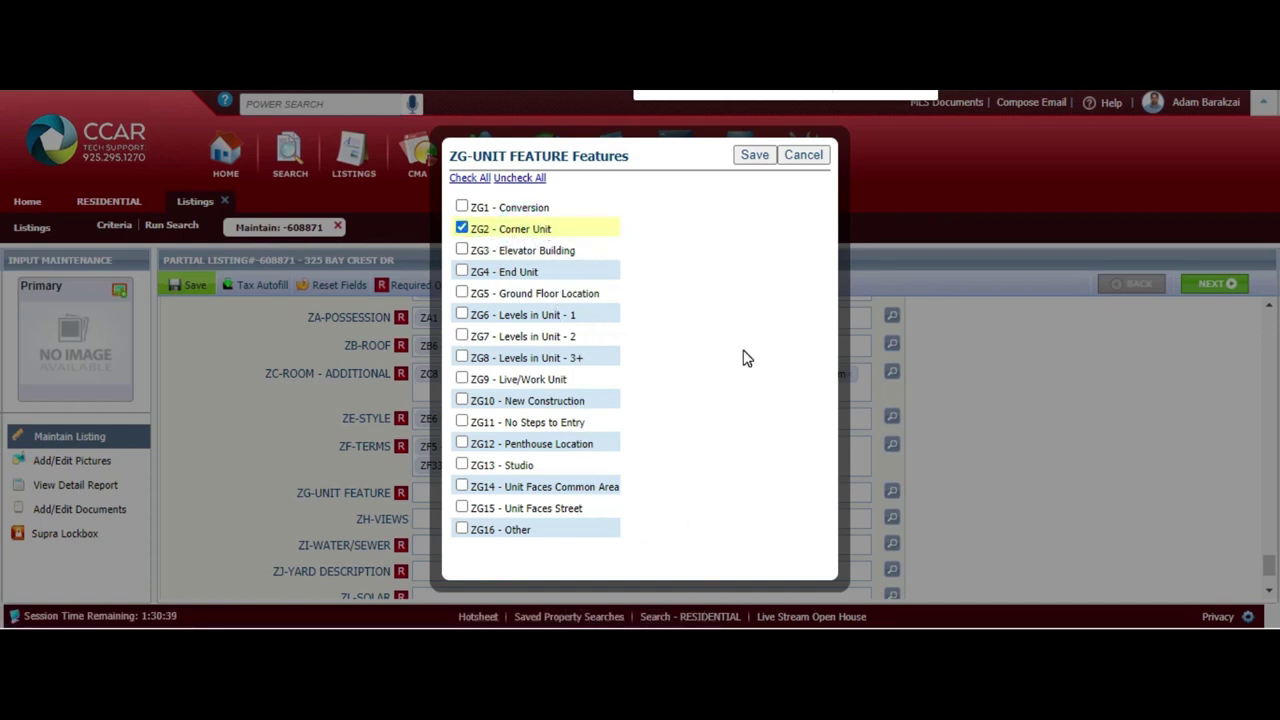
pyautogui.click(757, 156)
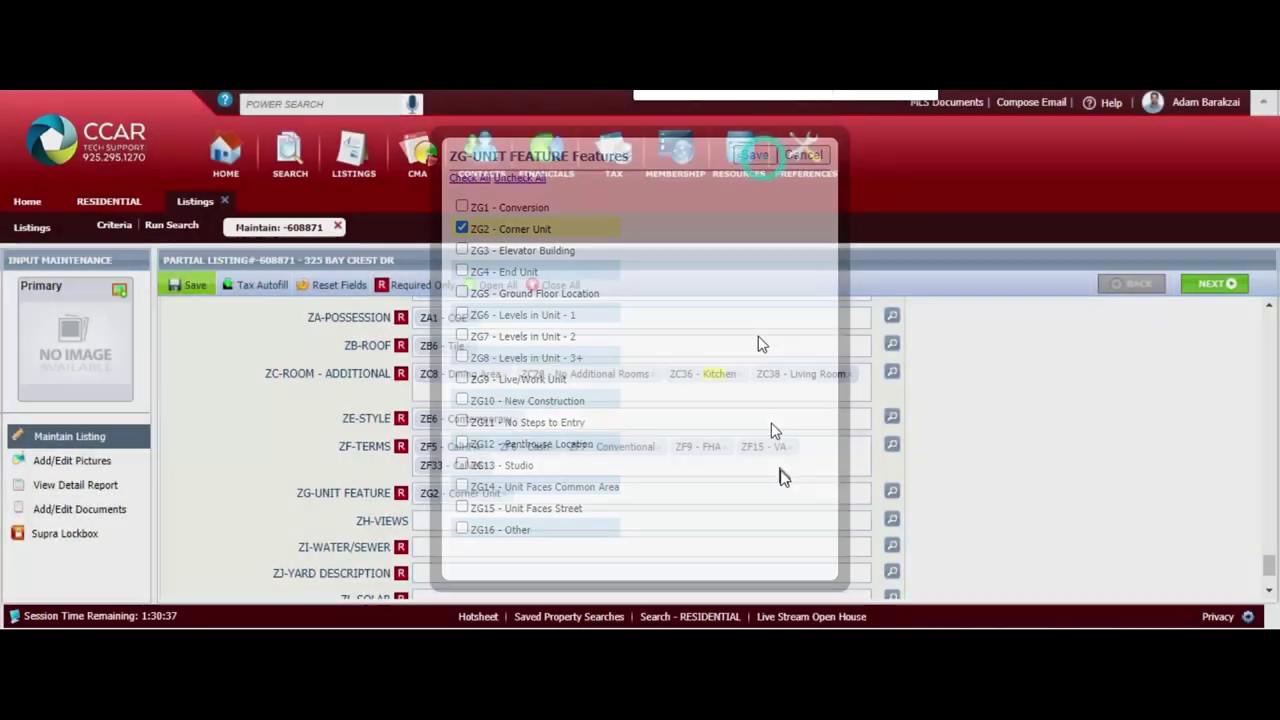
# Set ZI-WATER/SEWER to Water - Public and Sewer System - Public
pyautogui.click(891, 544)
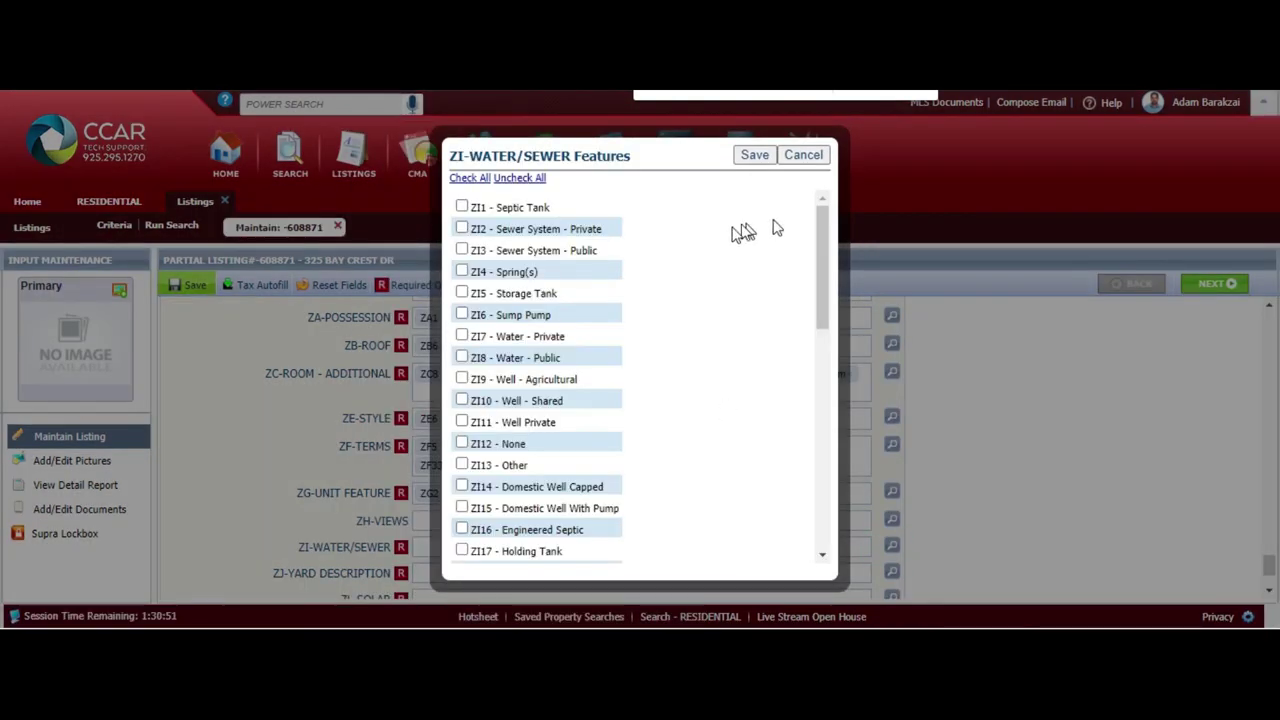
pyautogui.click(533, 363)
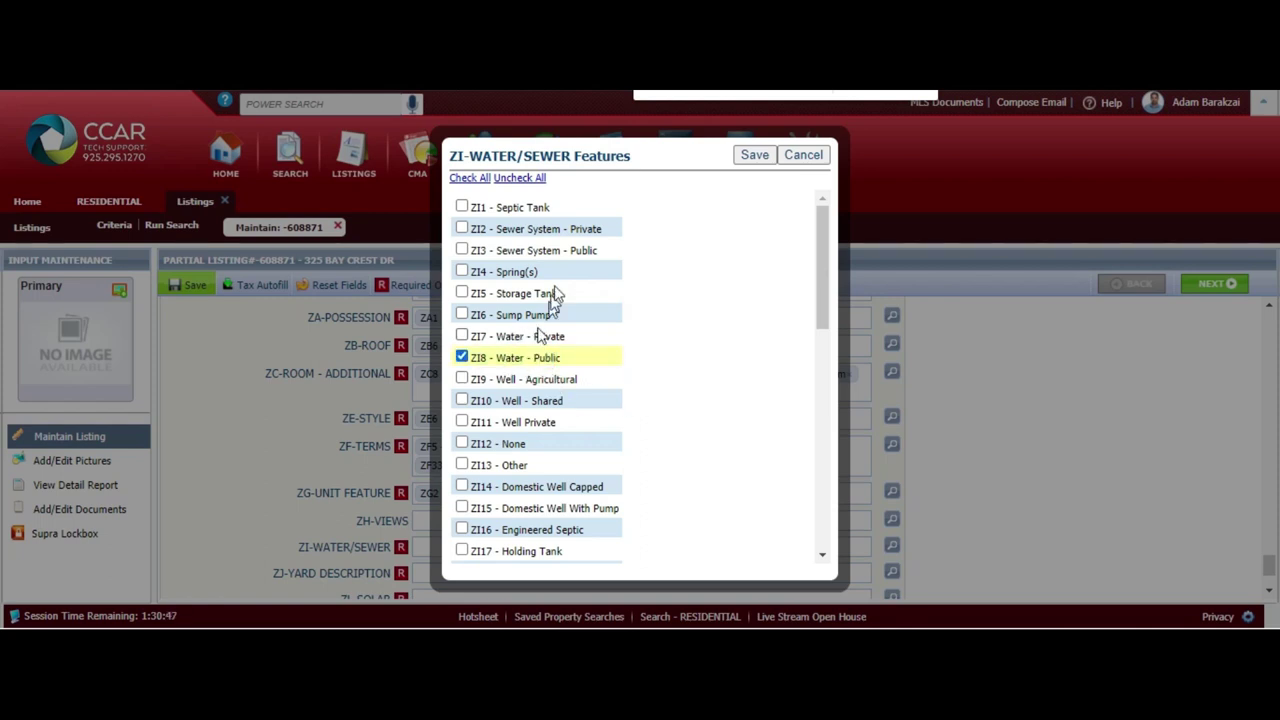
pyautogui.click(574, 256)
pyautogui.moveTo(822, 262); pyautogui.dragTo(800, 290)
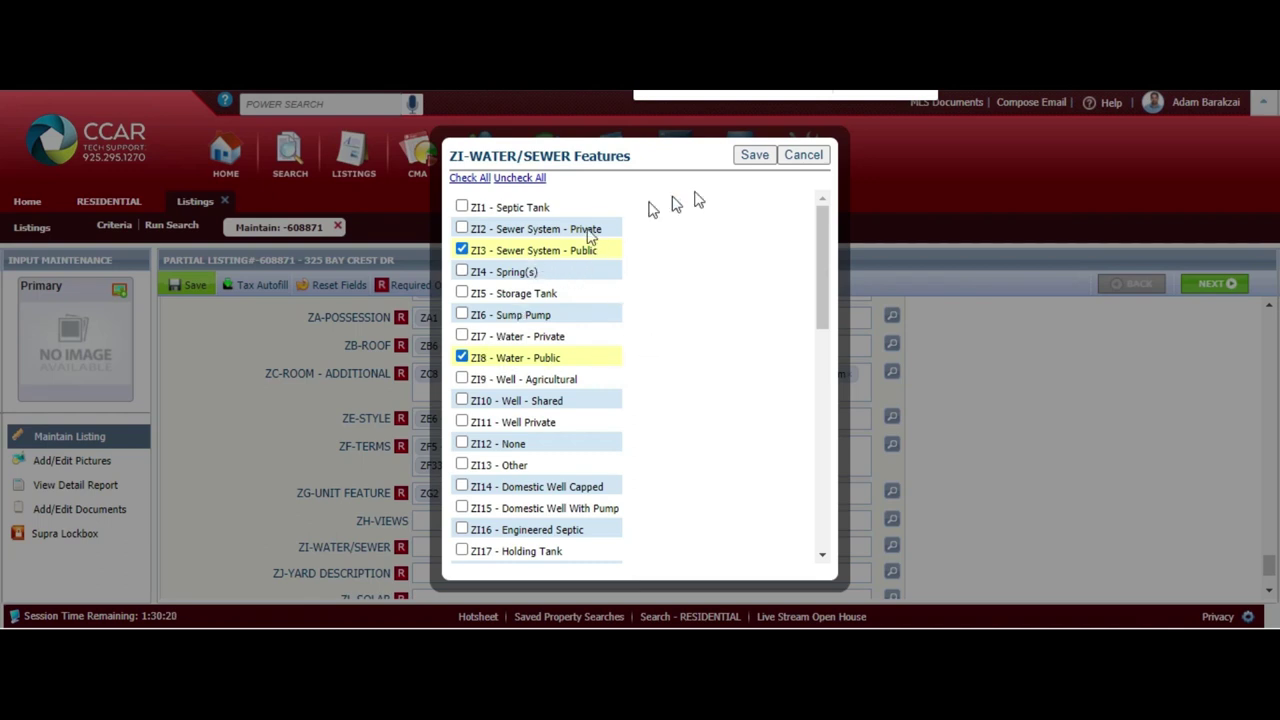
pyautogui.click(755, 157)
pyautogui.scroll(-1, 820, 520)
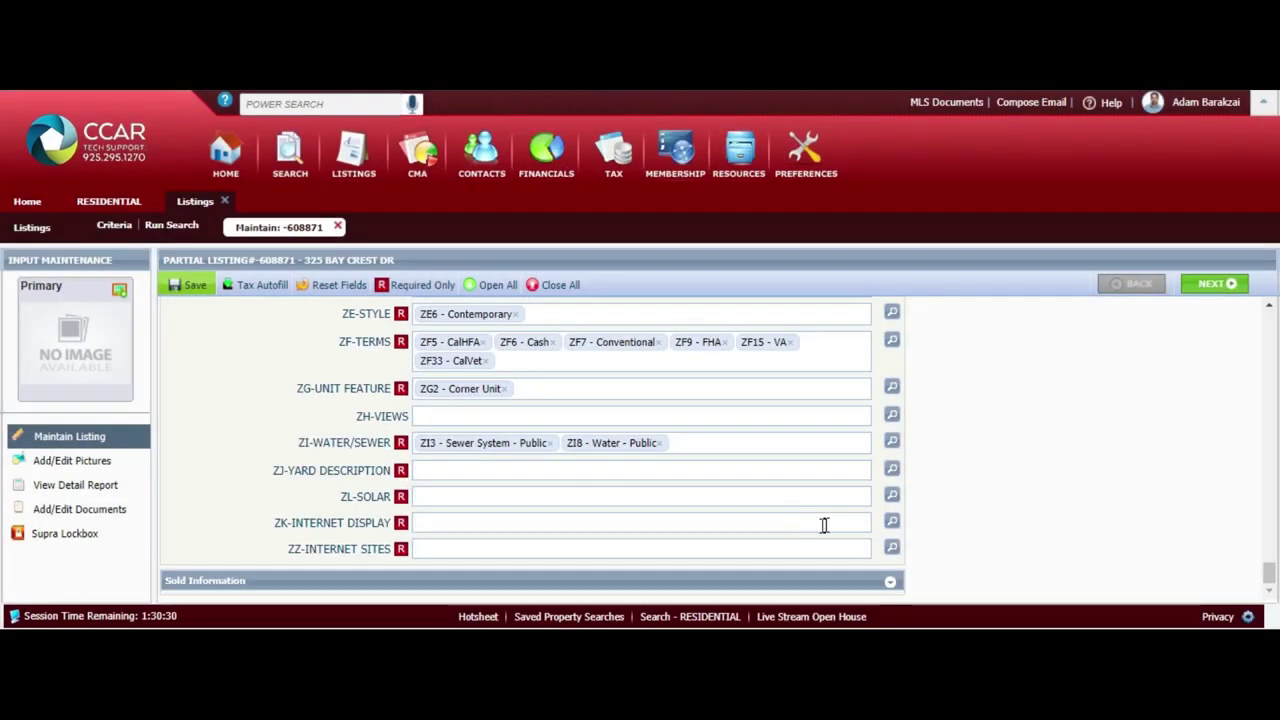
# Add Back Yard to the ZJ yard description and set solar to ZL9 - None
pyautogui.click(891, 469)
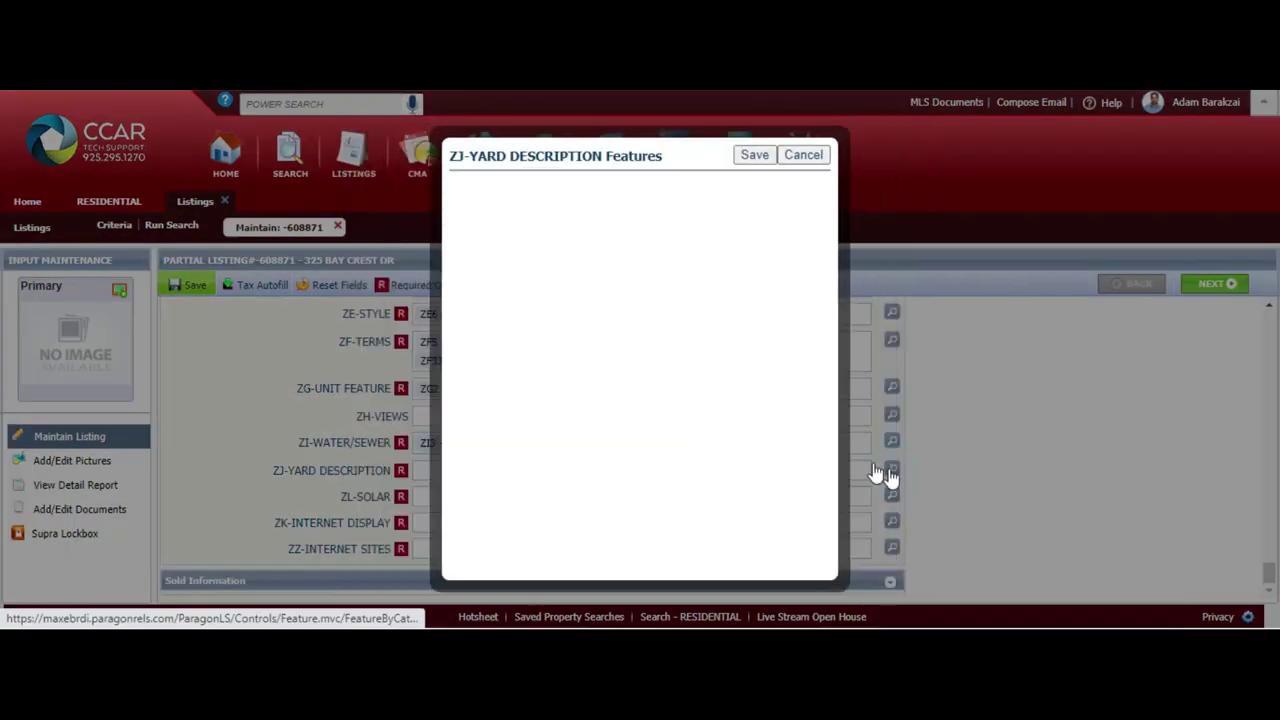
pyautogui.click(513, 208)
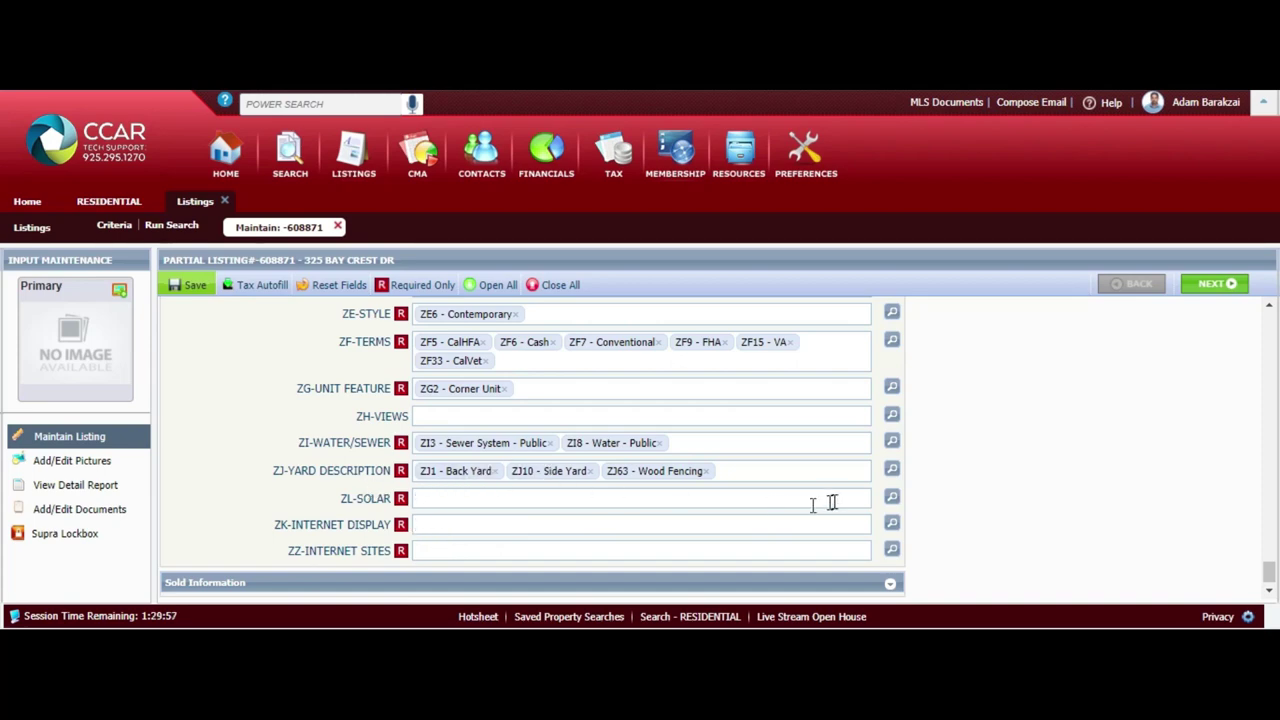
pyautogui.click(892, 497)
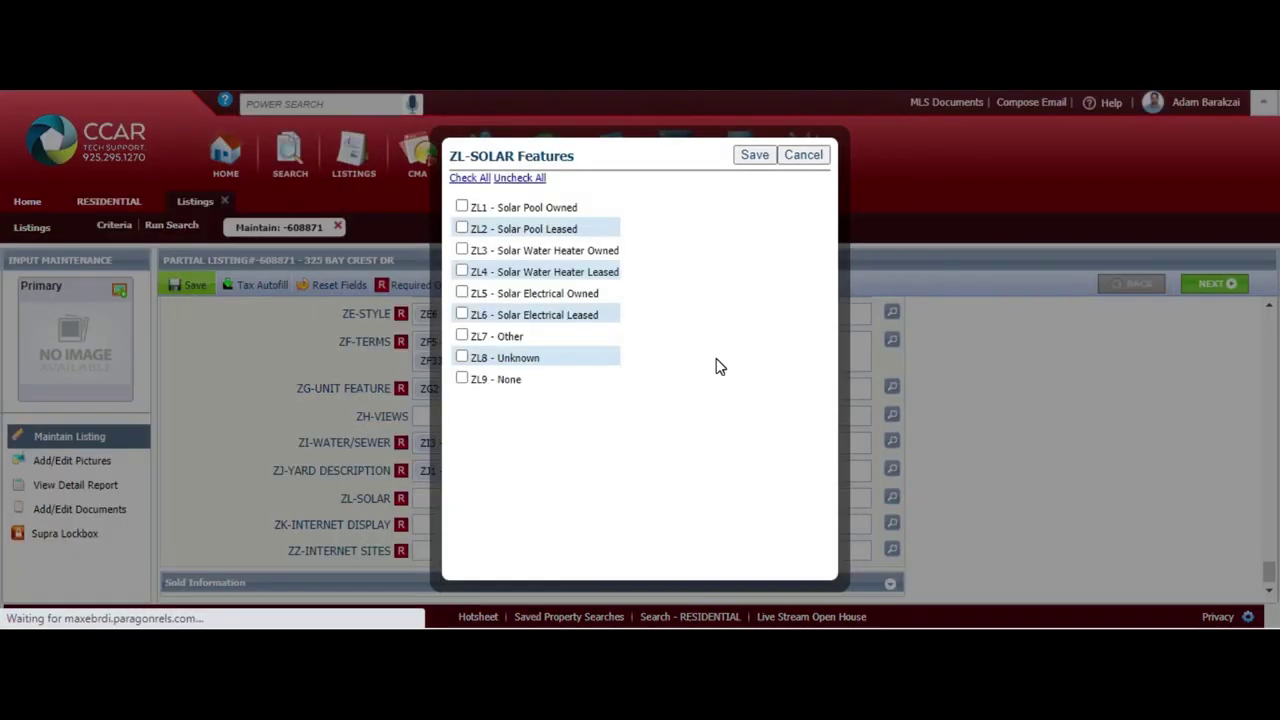
pyautogui.click(491, 383)
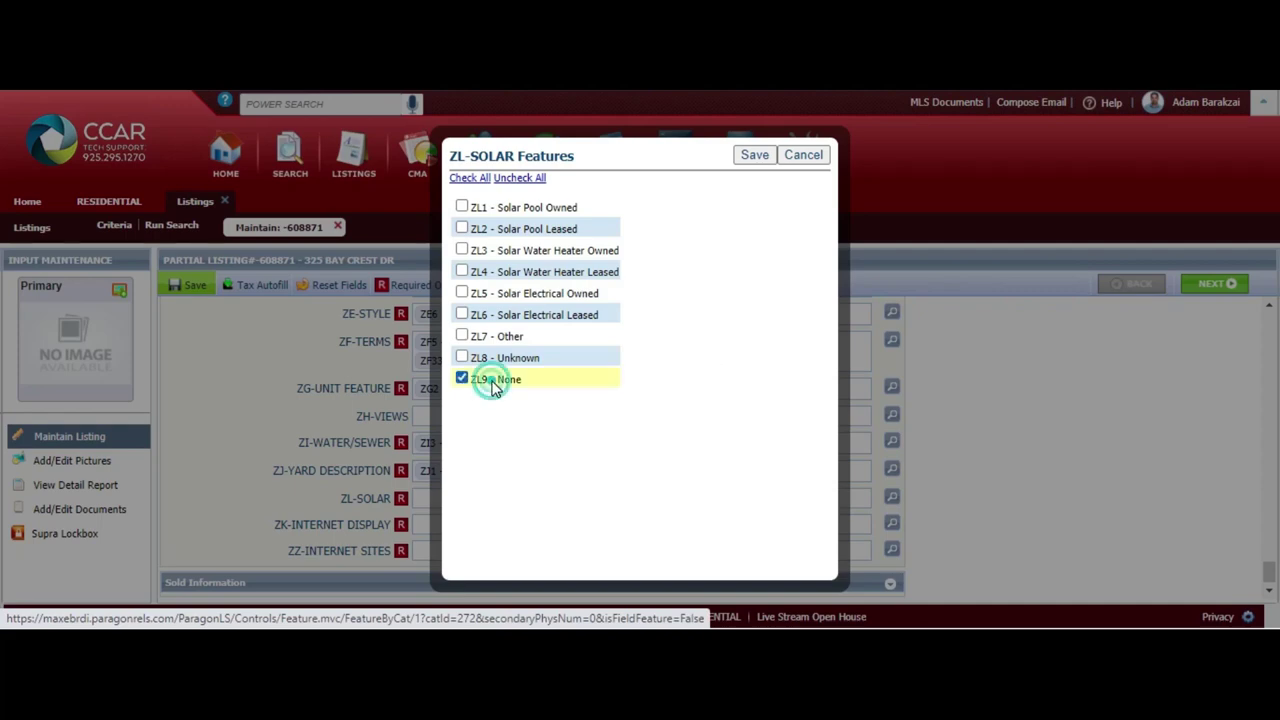
pyautogui.click(755, 158)
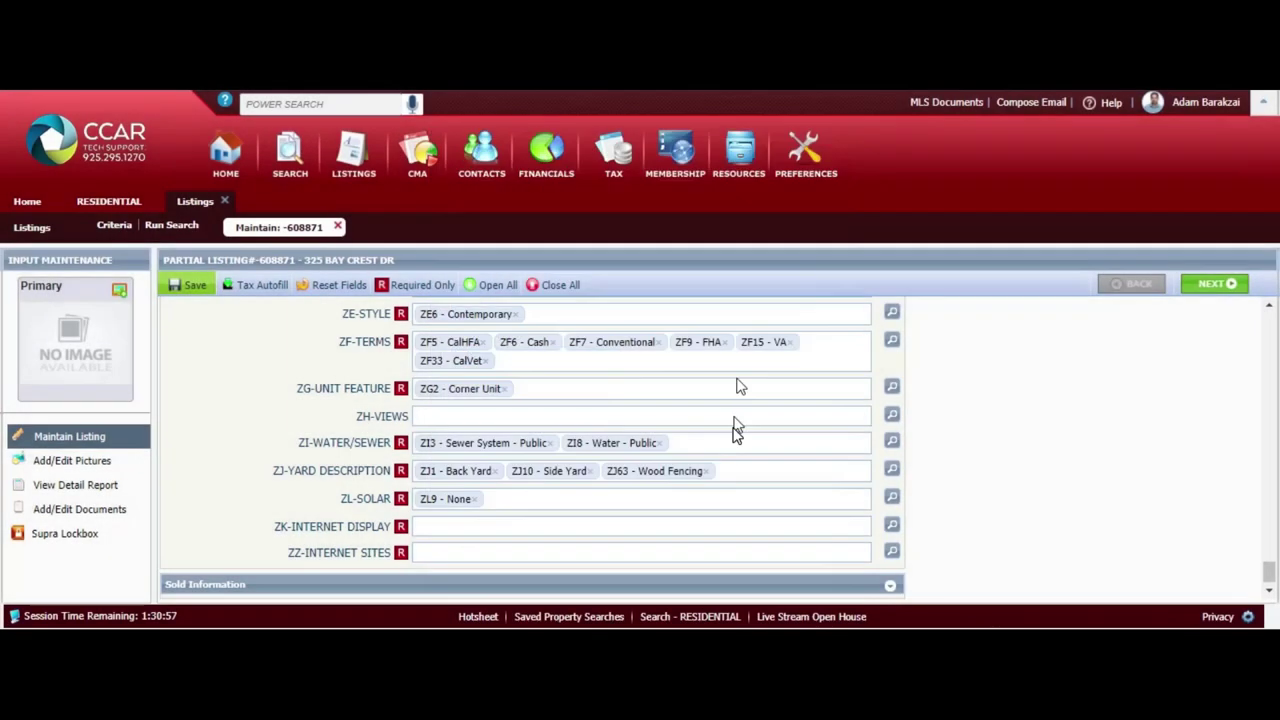
# Set internet display to ZK1 - Full Street Address and internet sites to ZZ1 - Yes - All Sites
pyautogui.click(891, 525)
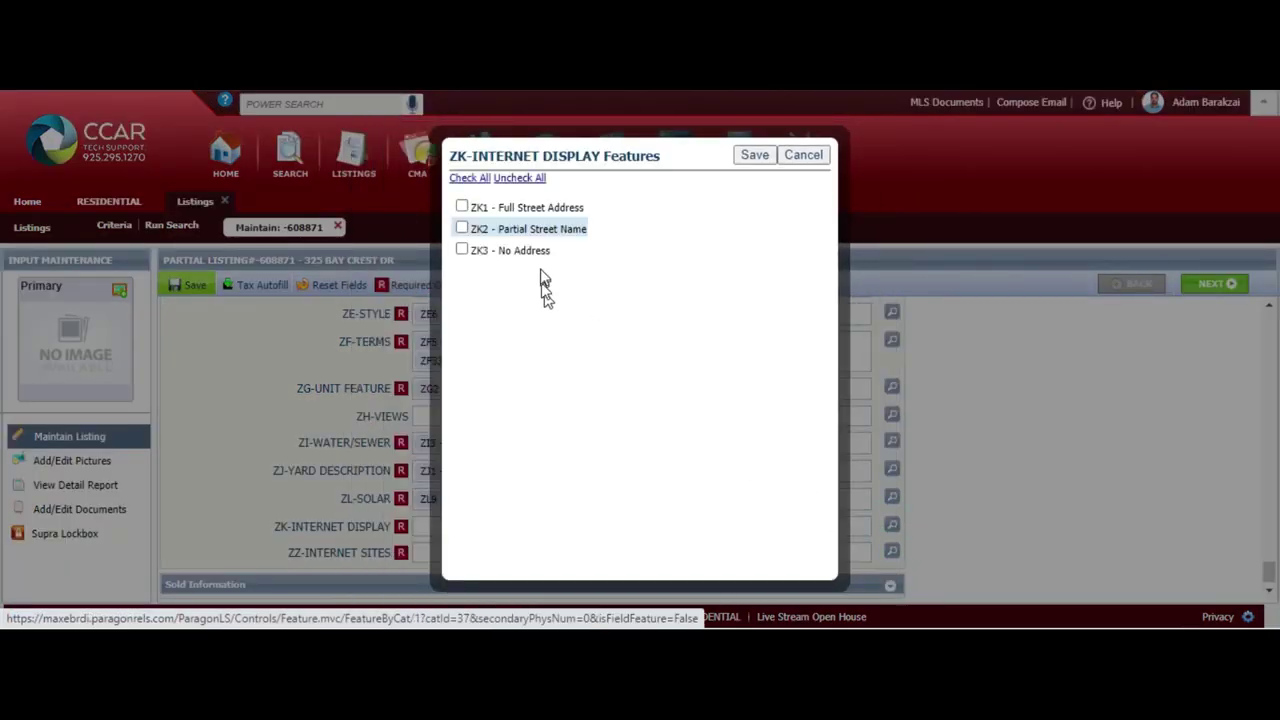
pyautogui.click(535, 211)
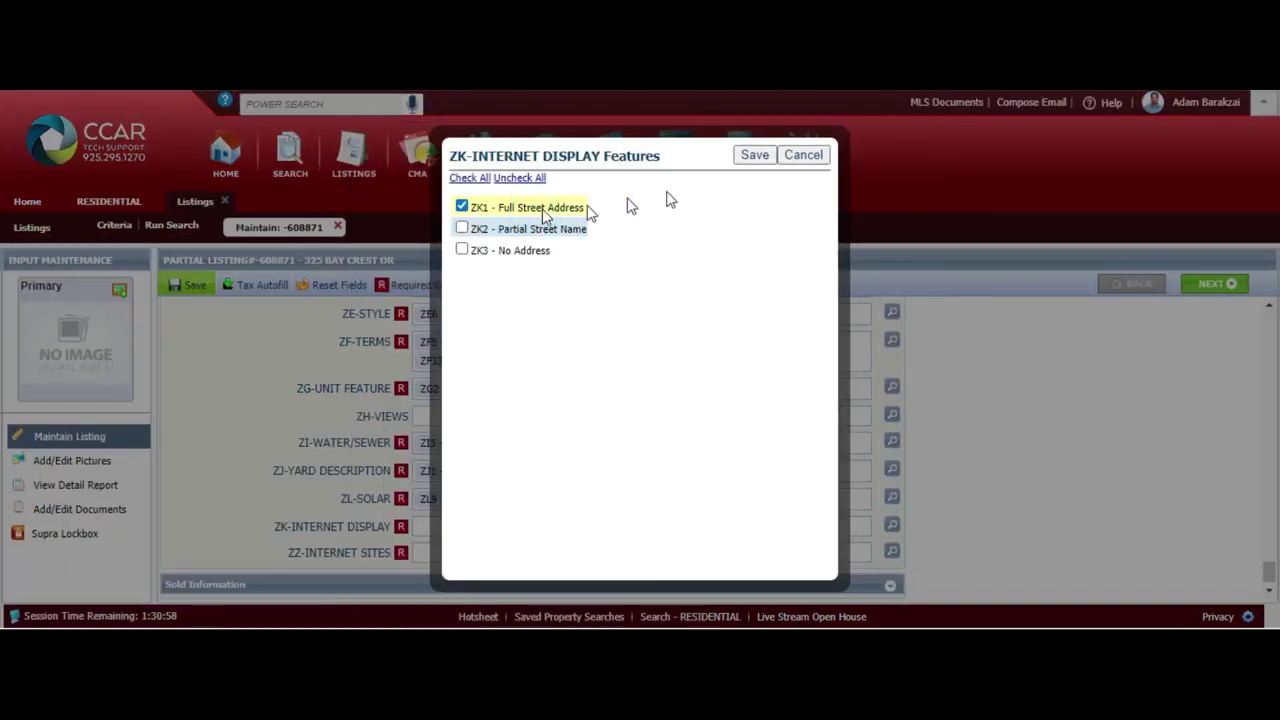
pyautogui.click(755, 155)
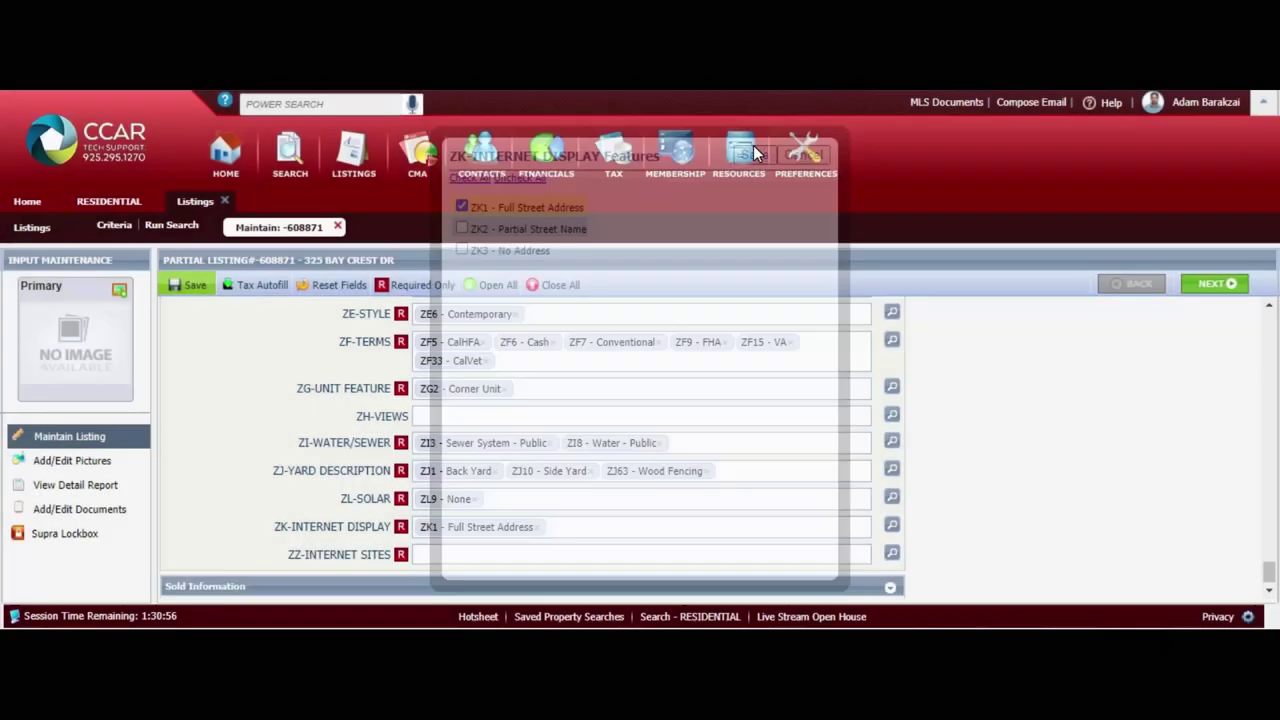
pyautogui.click(891, 553)
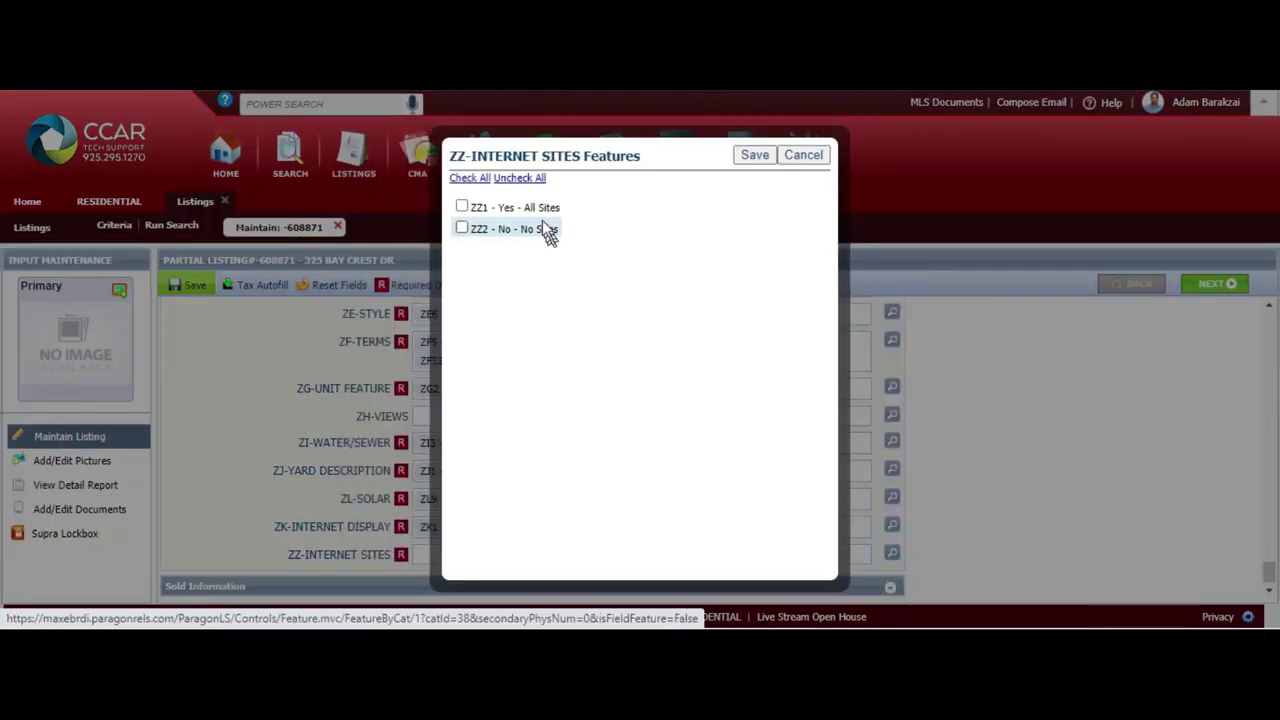
pyautogui.click(537, 211)
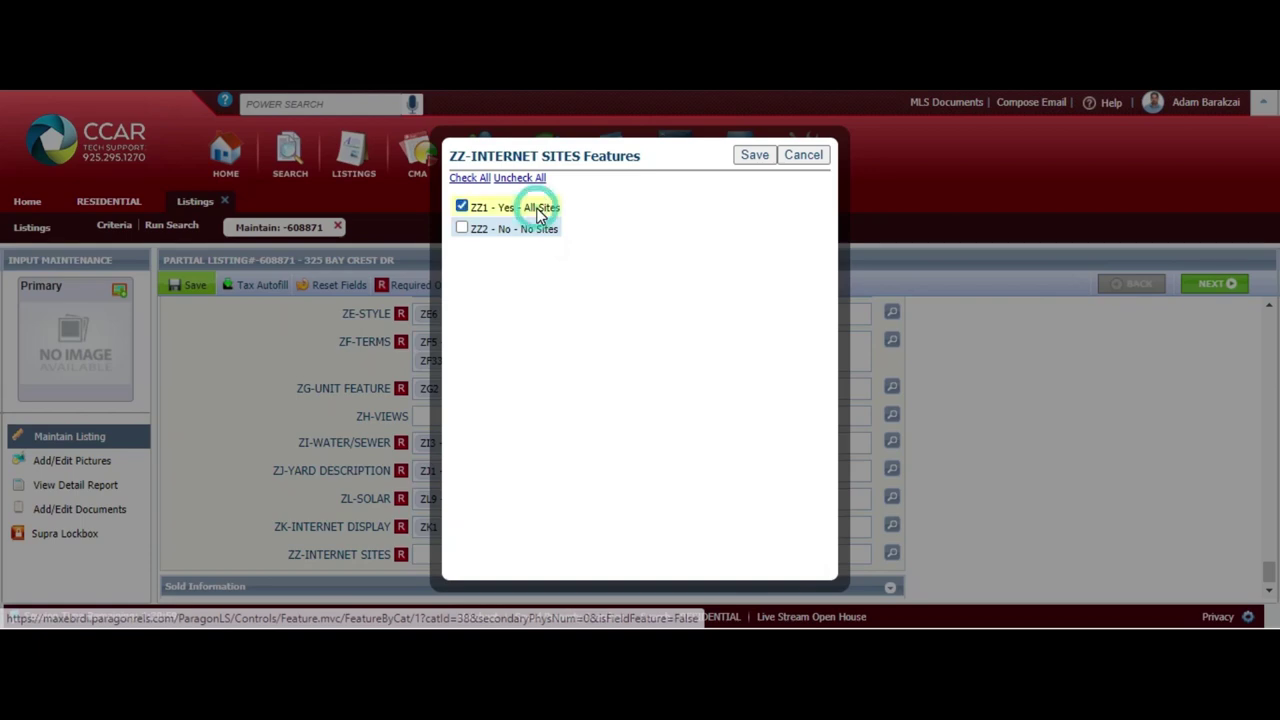
pyautogui.click(752, 156)
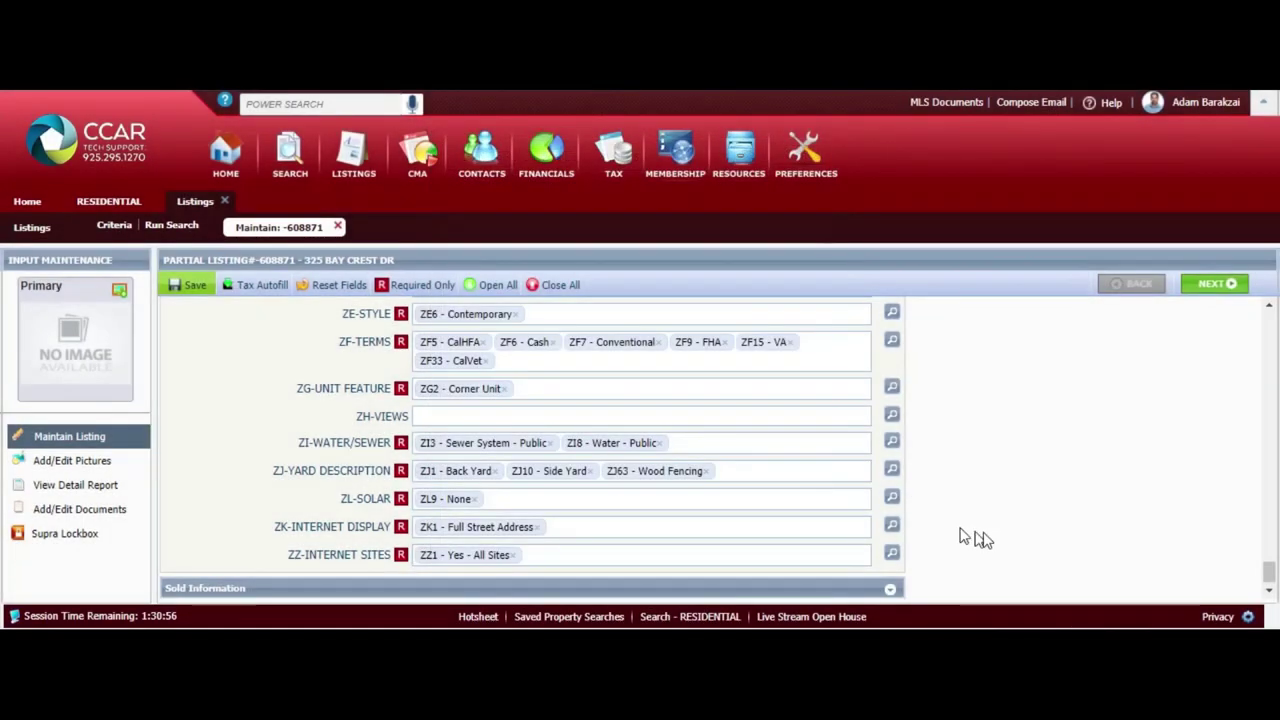
# Move to the Add/Edit Pictures step and choose files for the Primary photo upload
pyautogui.click(1220, 285)
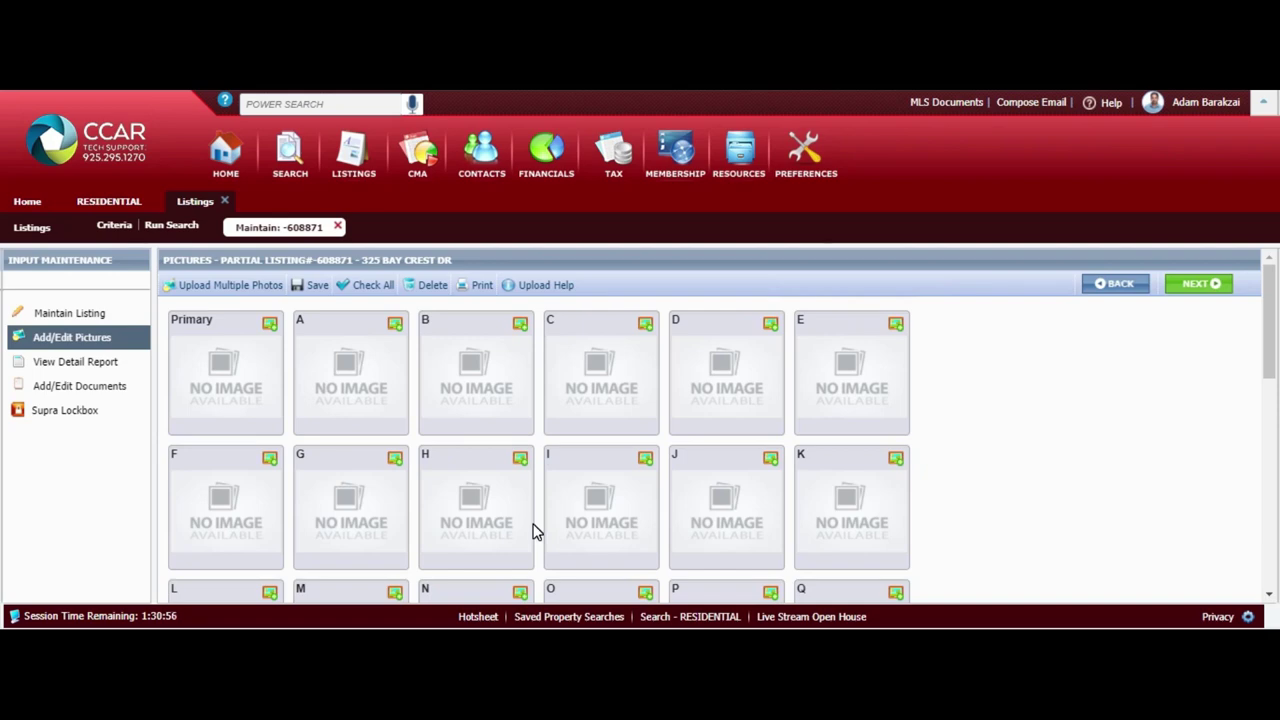
pyautogui.click(270, 325)
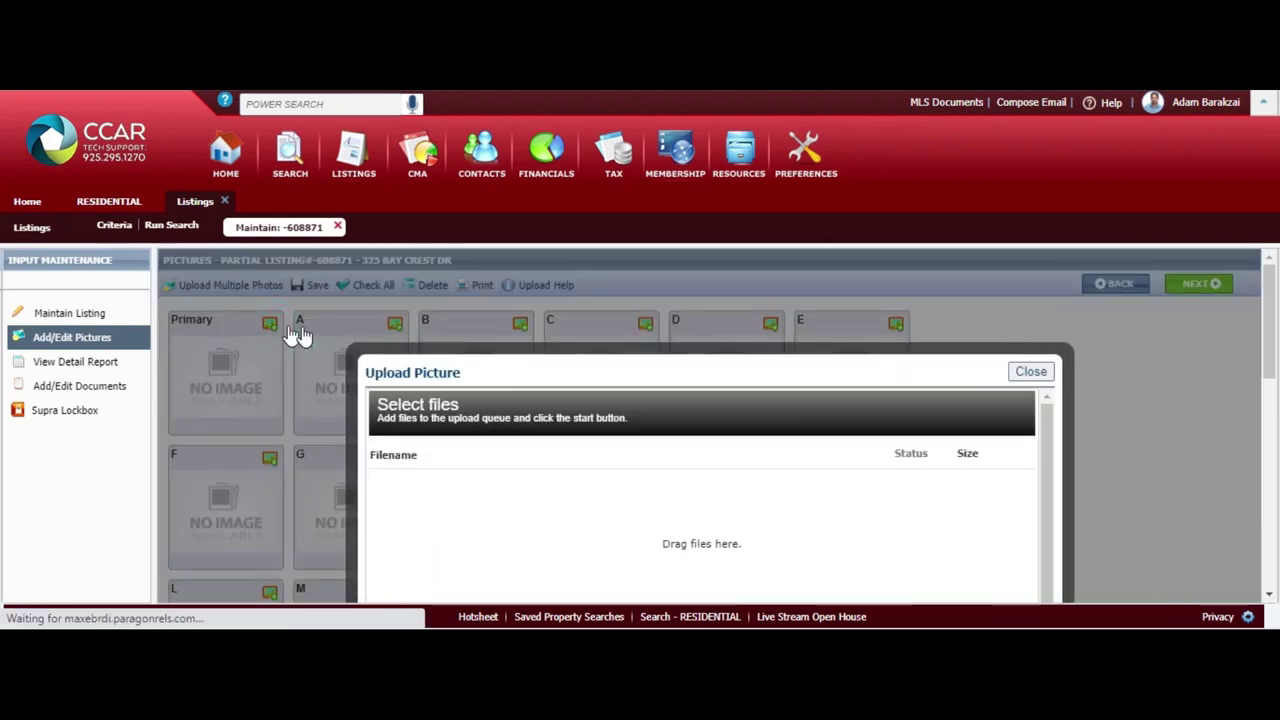
pyautogui.scroll(-3, 5, 360)
pyautogui.scroll(1, 5, 405)
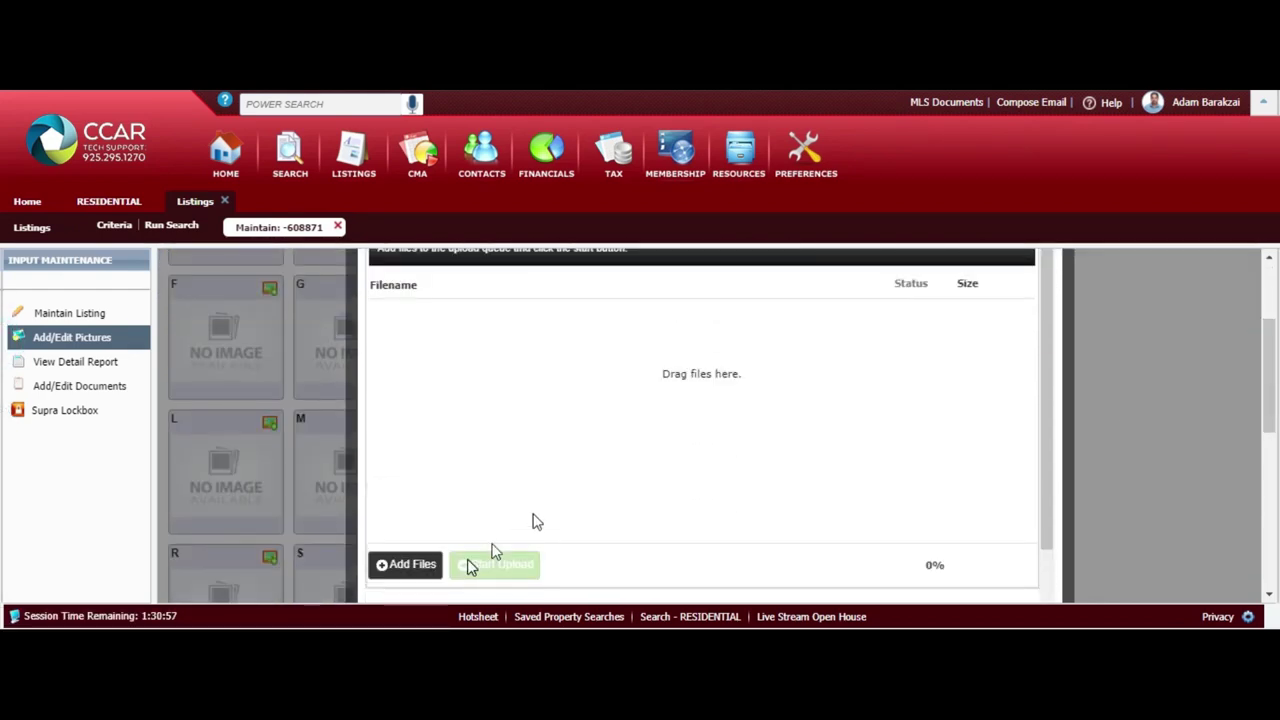
pyautogui.click(423, 570)
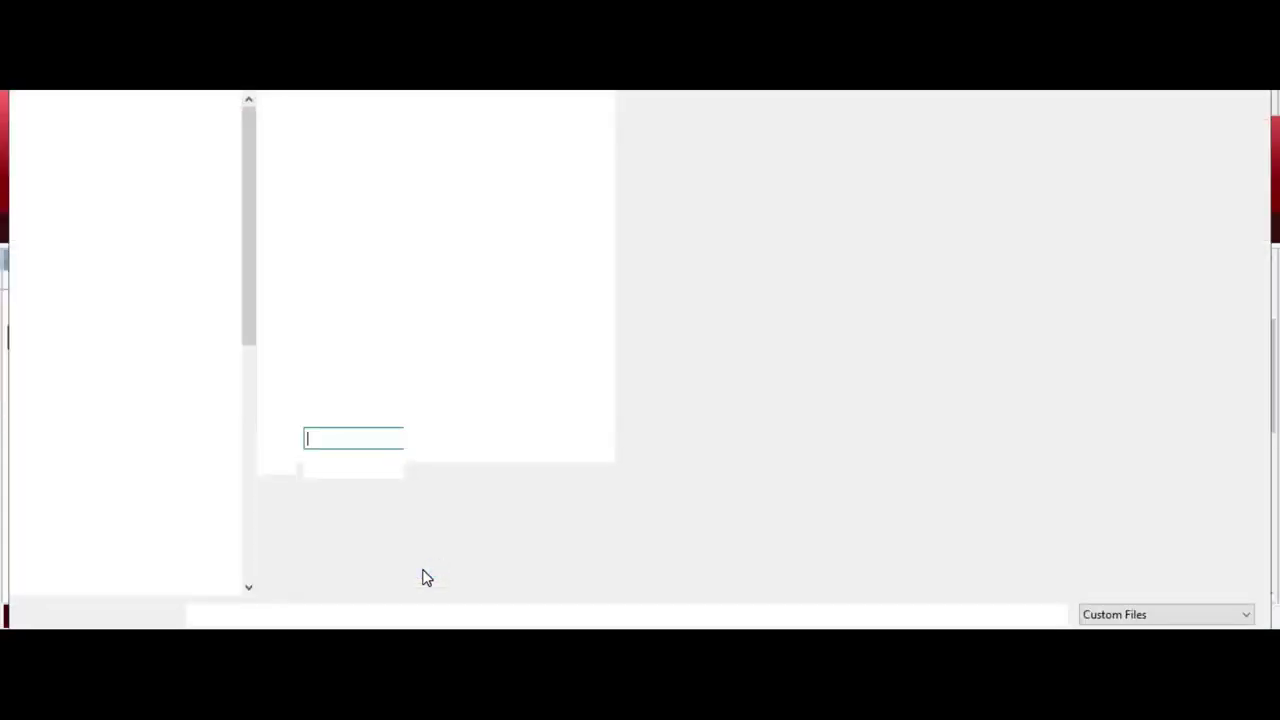
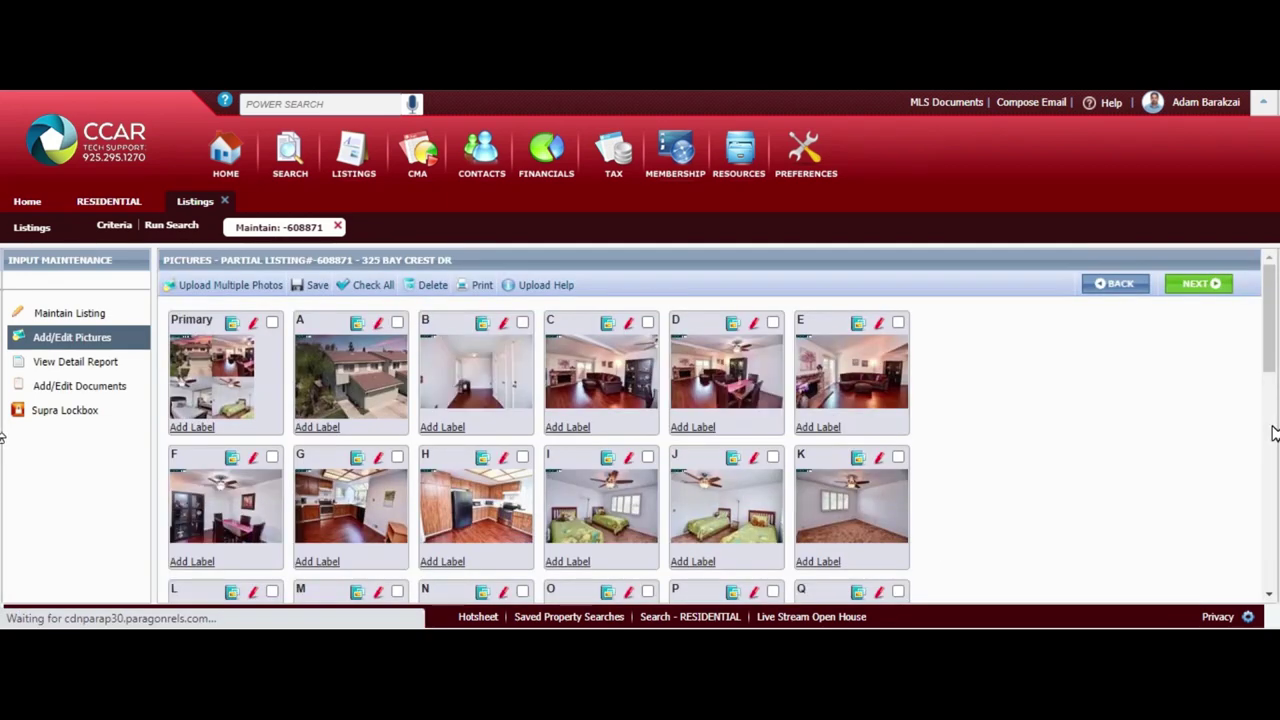
# Reorder the listing photos so AL follows AM and photo B moves to the end
pyautogui.moveTo(1267, 322); pyautogui.dragTo(1276, 545)
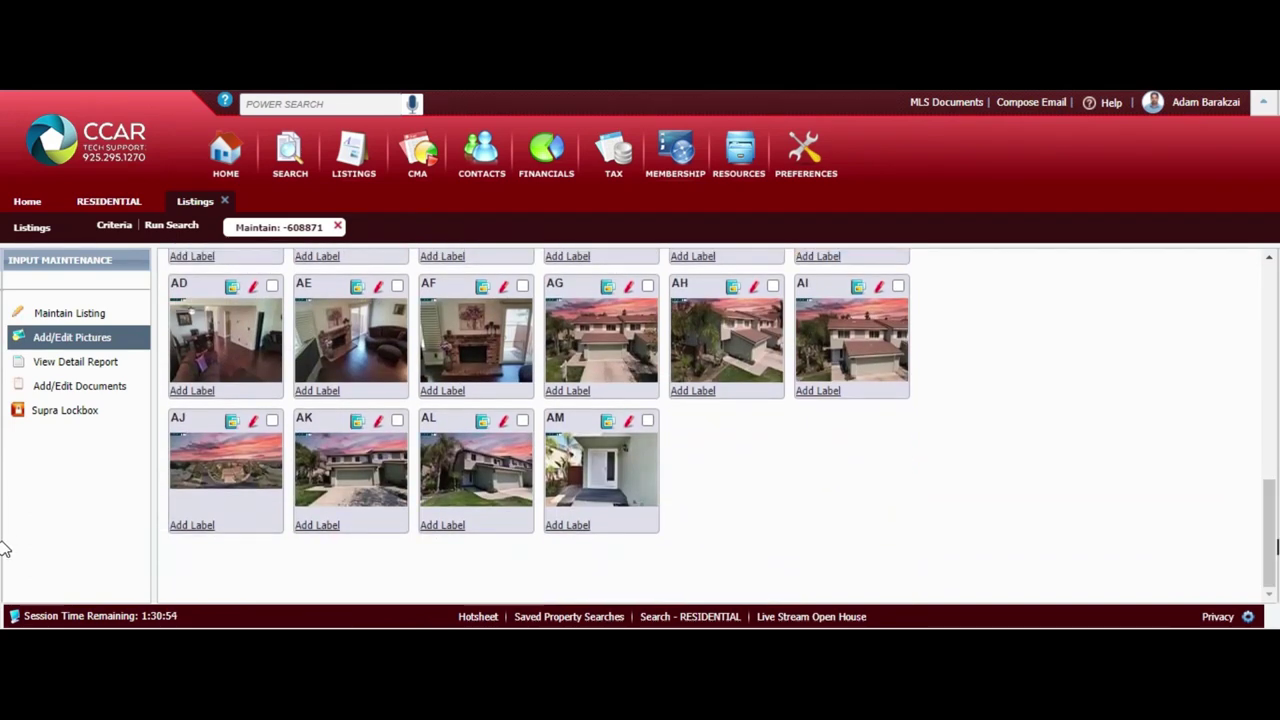
pyautogui.moveTo(447, 425); pyautogui.dragTo(597, 420)
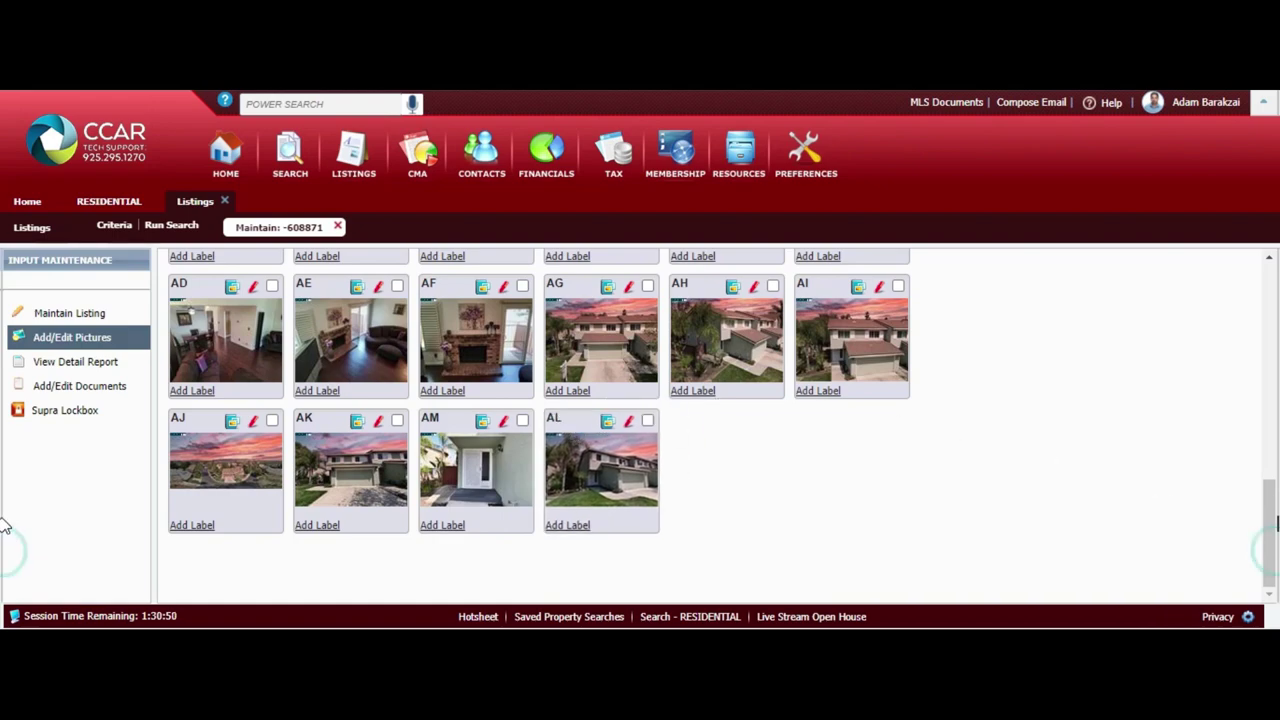
pyautogui.moveTo(1270, 530); pyautogui.dragTo(1265, 300)
pyautogui.moveTo(470, 370); pyautogui.dragTo(600, 370)
pyautogui.moveTo(770, 400); pyautogui.dragTo(6, 528)
pyautogui.moveTo(1268, 490); pyautogui.dragTo(1247, 278)
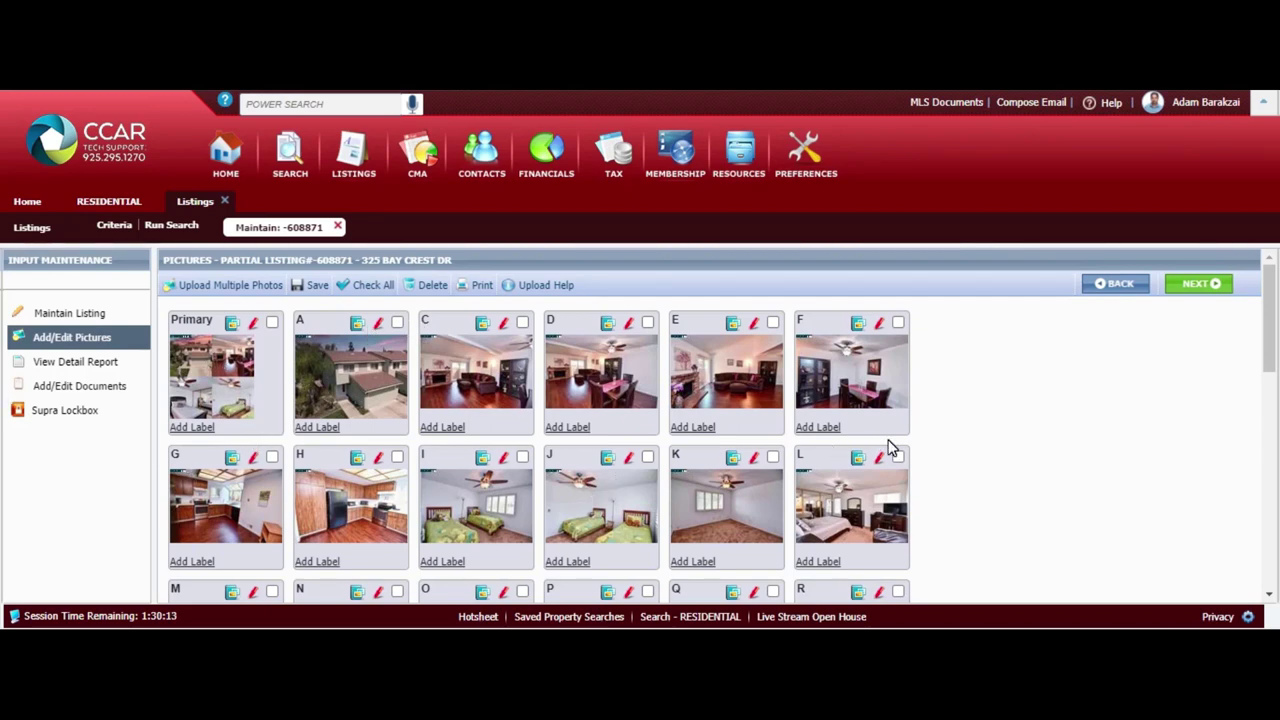
pyautogui.click(1216, 284)
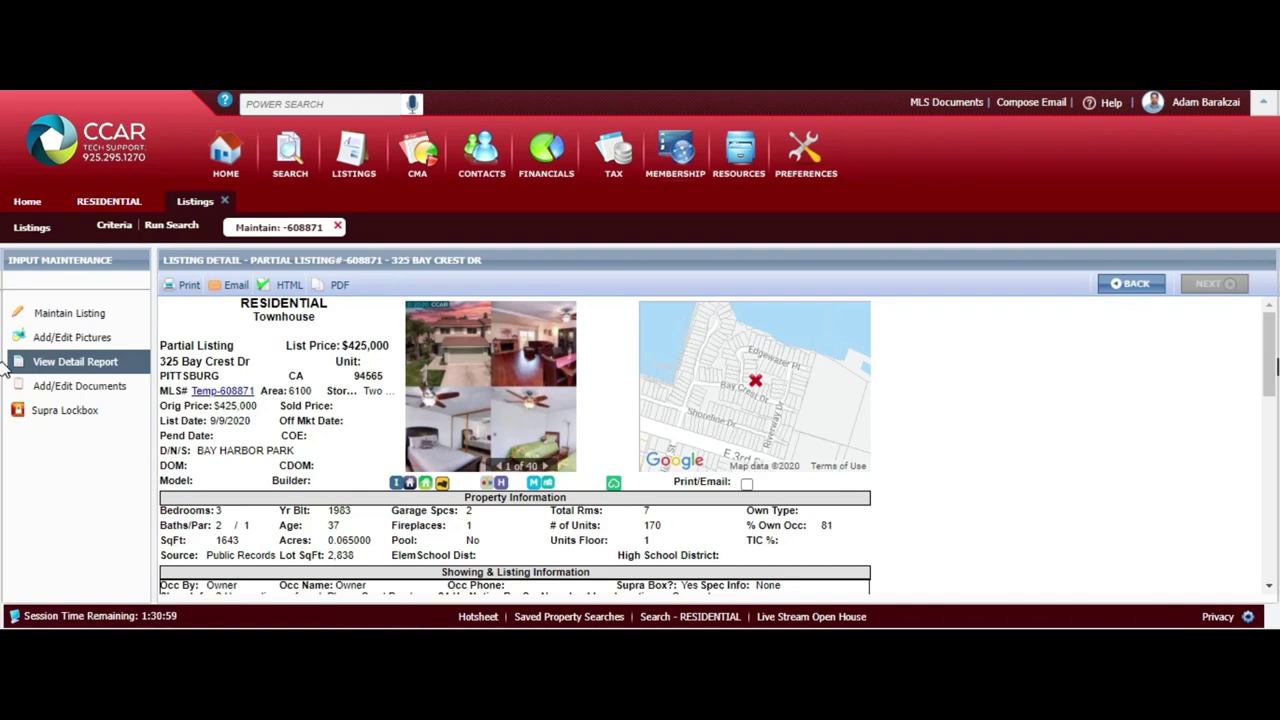
pyautogui.scroll(-10, 4, 450)
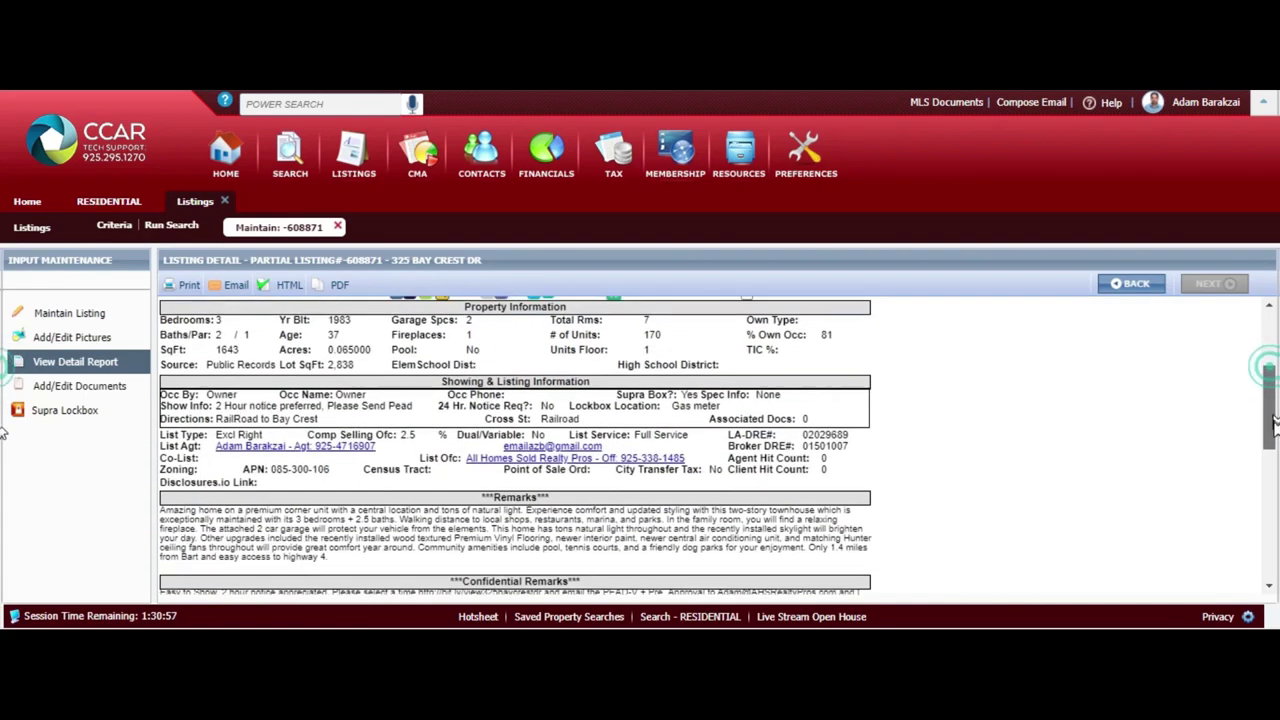
pyautogui.scroll(-2, 4, 535)
pyautogui.scroll(12, 4, 450)
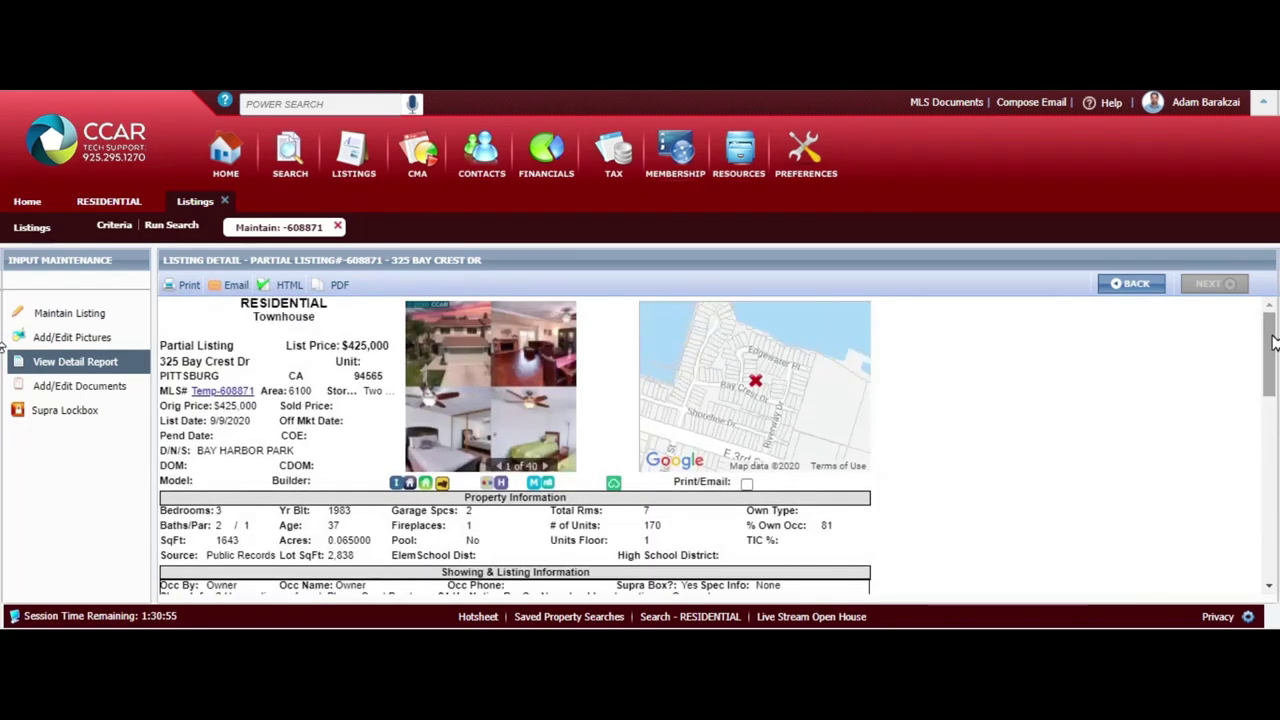
pyautogui.click(112, 388)
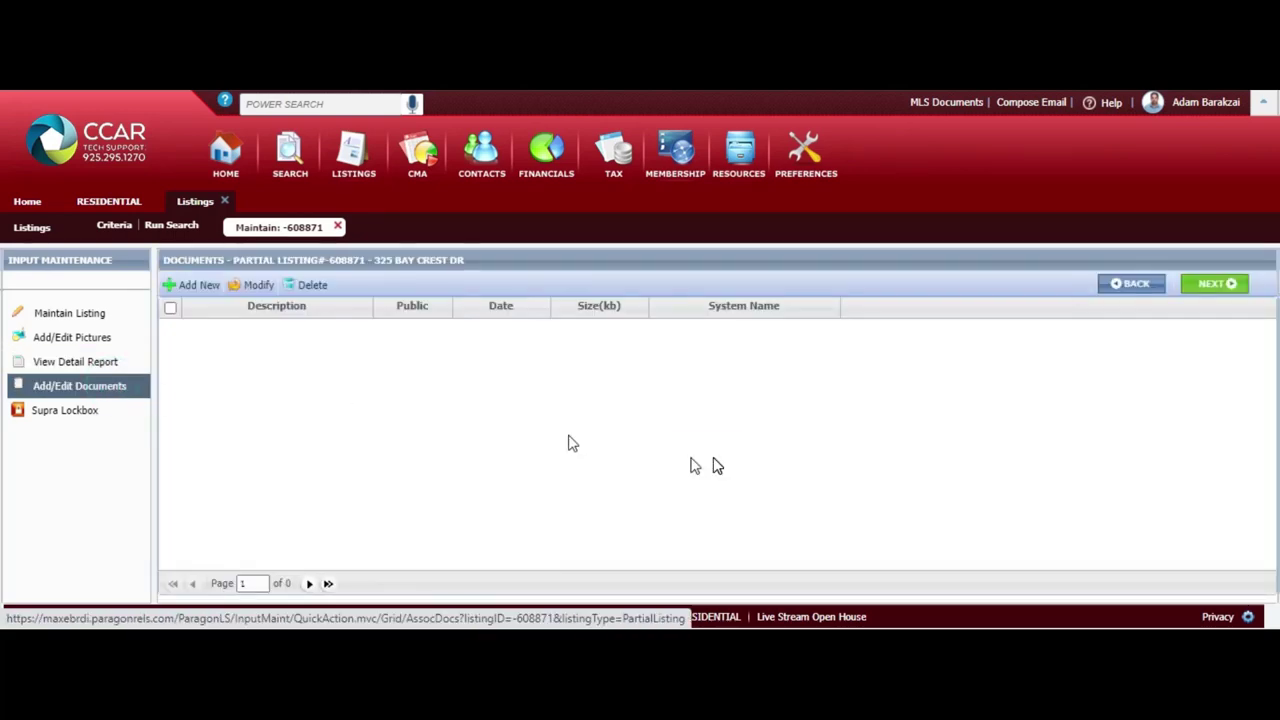
pyautogui.click(191, 285)
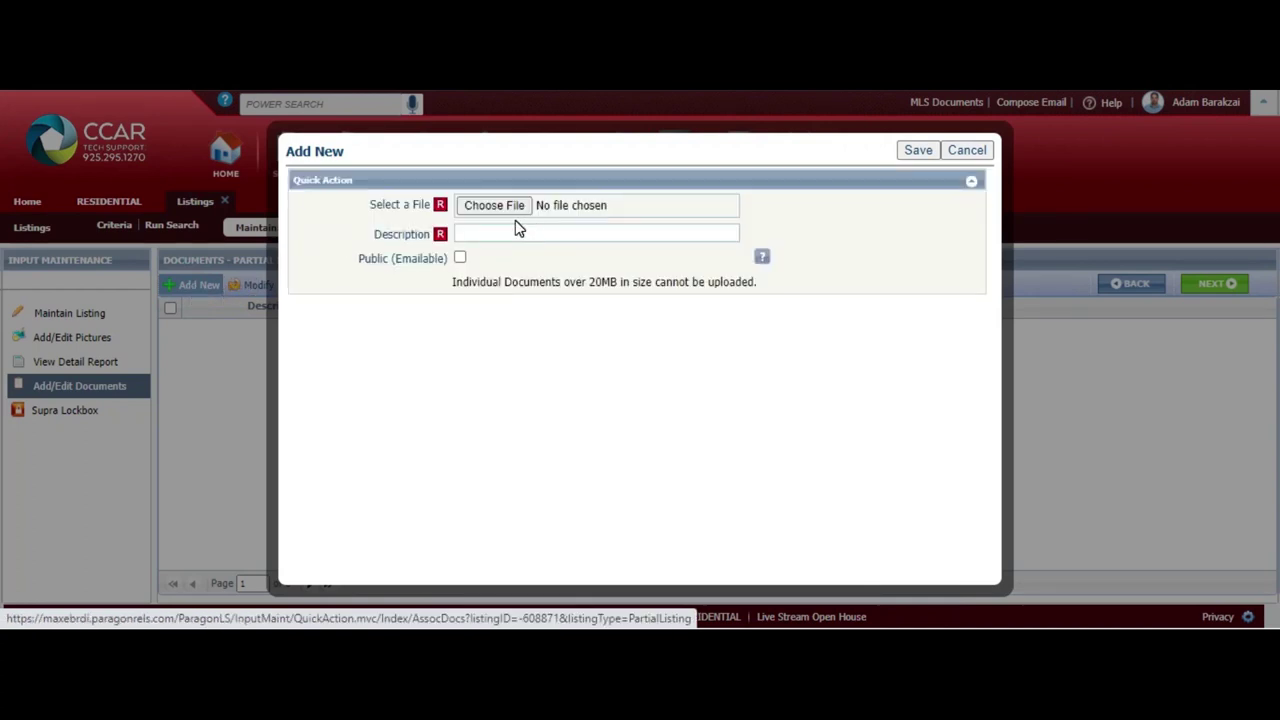
pyautogui.click(500, 213)
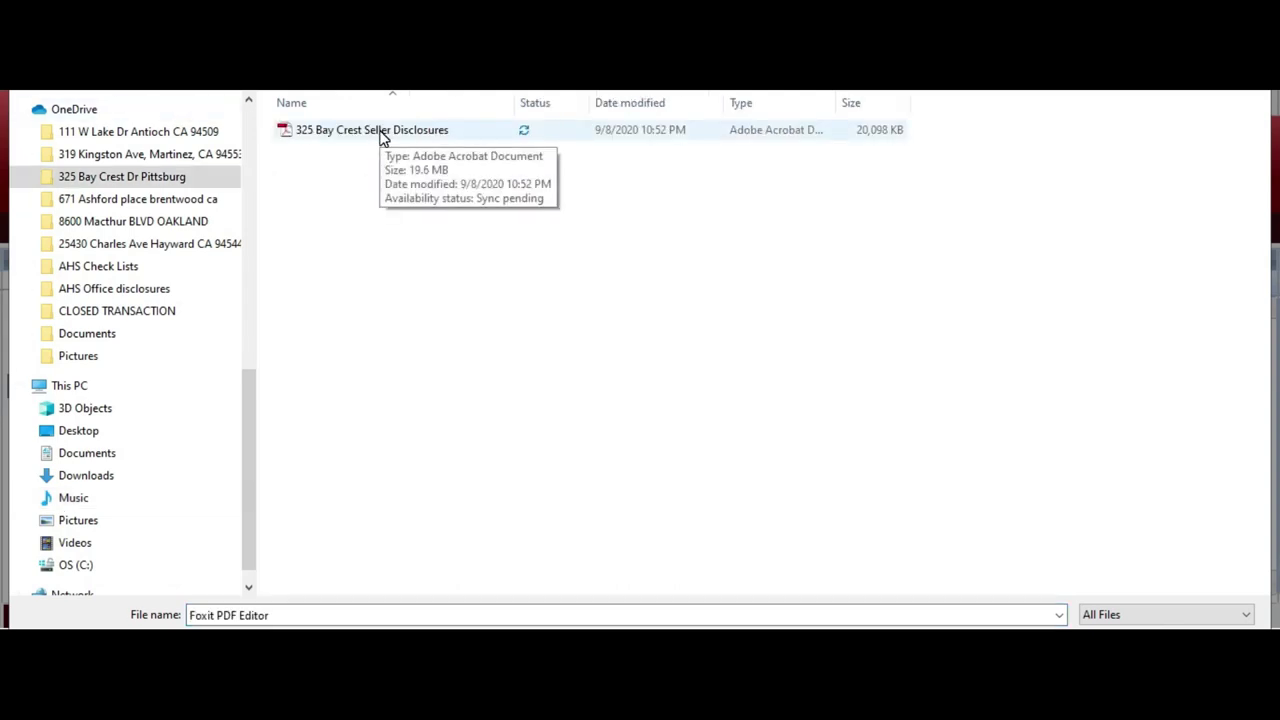
pyautogui.doubleClick(380, 134)
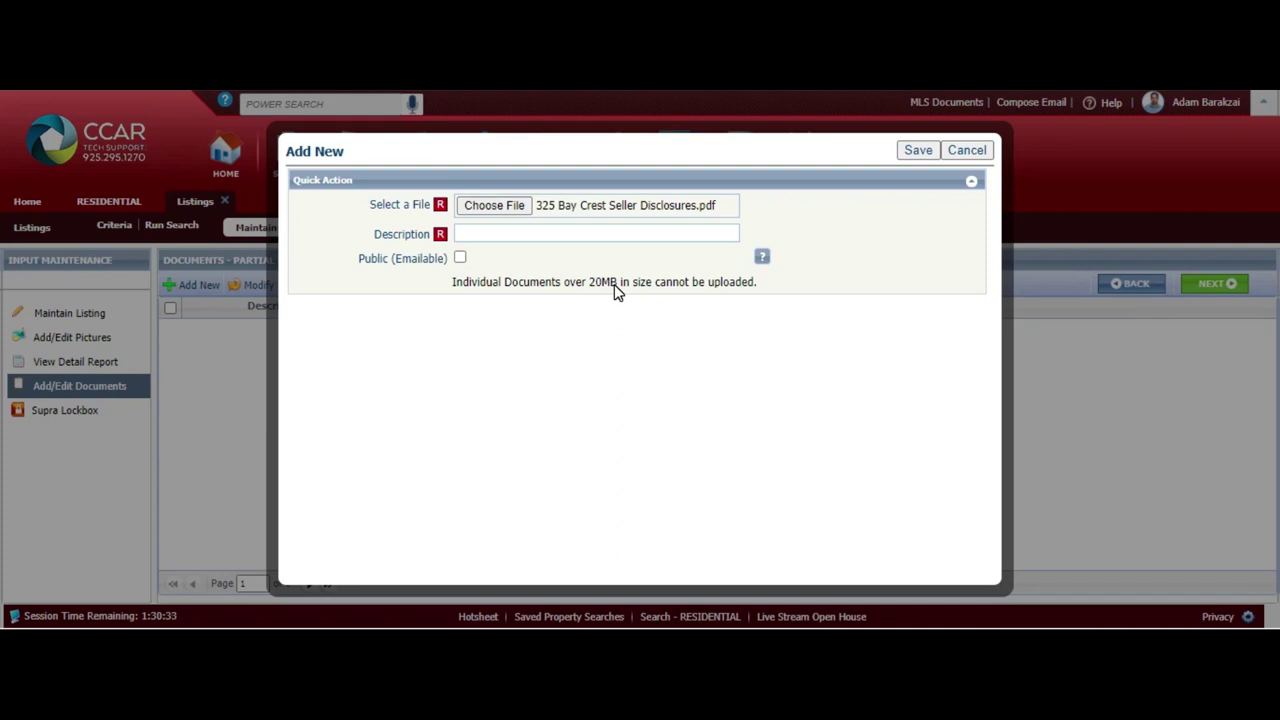
pyautogui.click(571, 232)
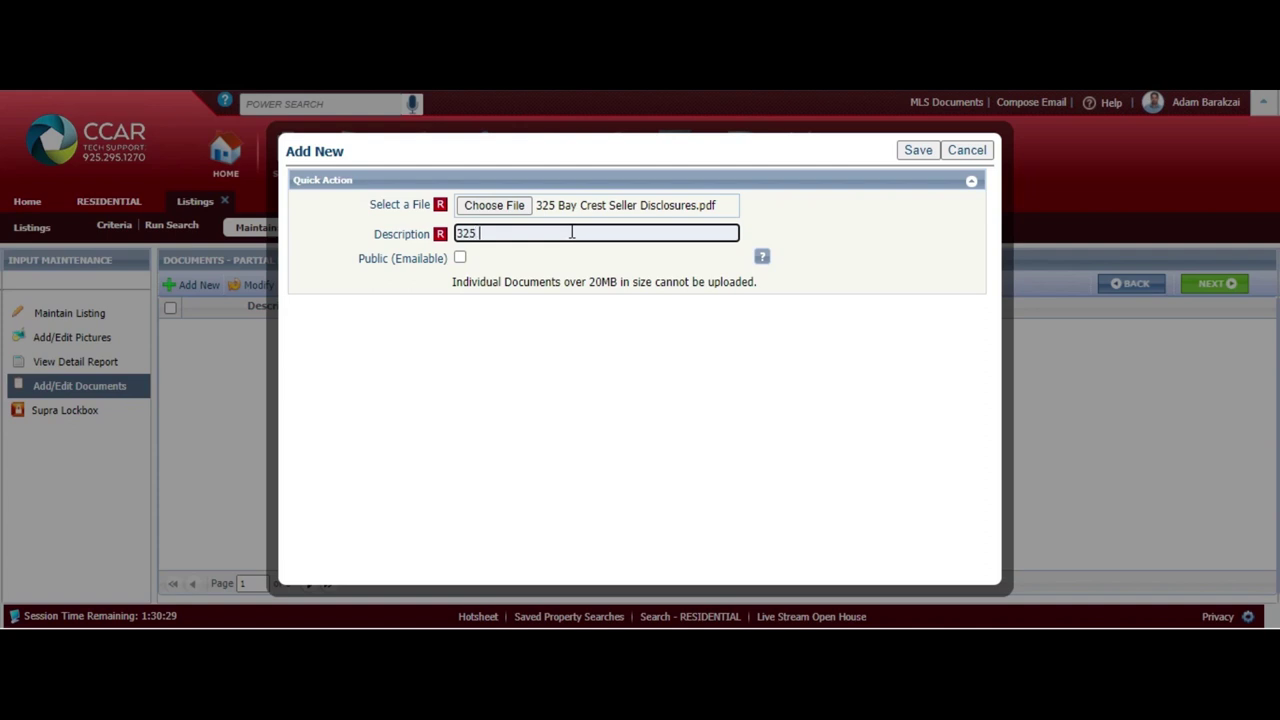
pyautogui.press('Return')
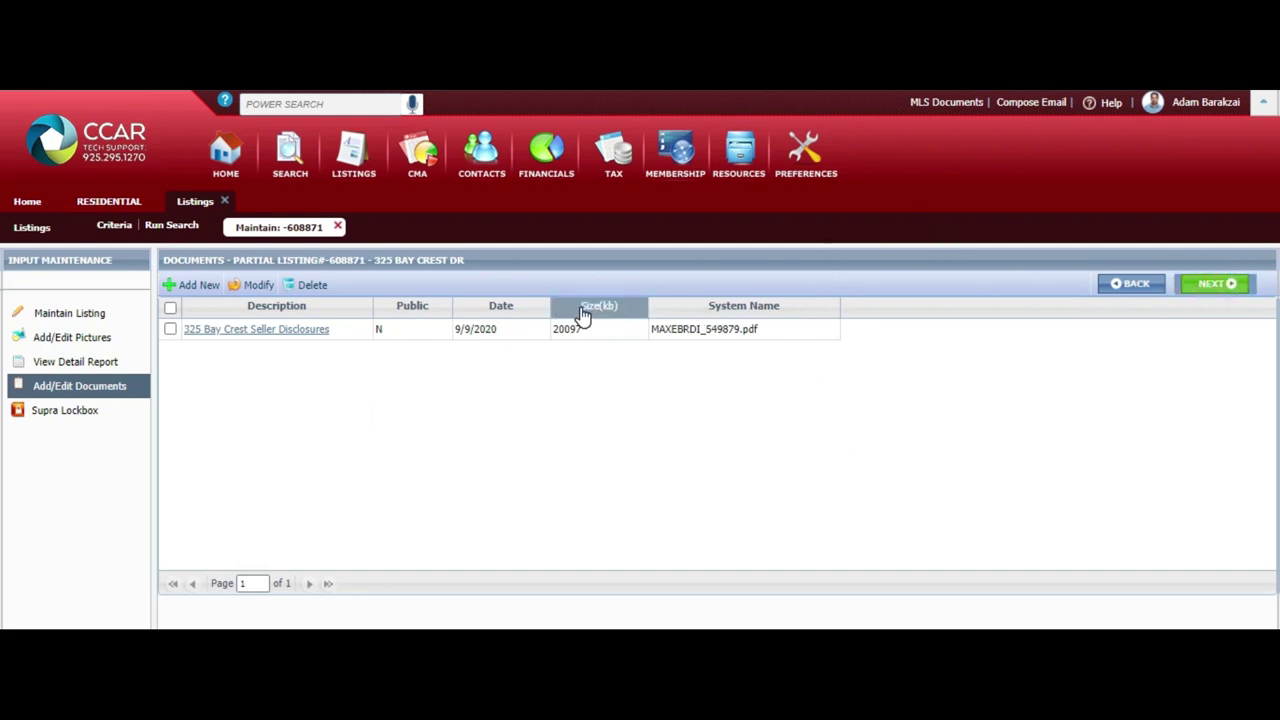
# Return to the listing's fields and set its Status to NEW from the lookup list
pyautogui.click(90, 420)
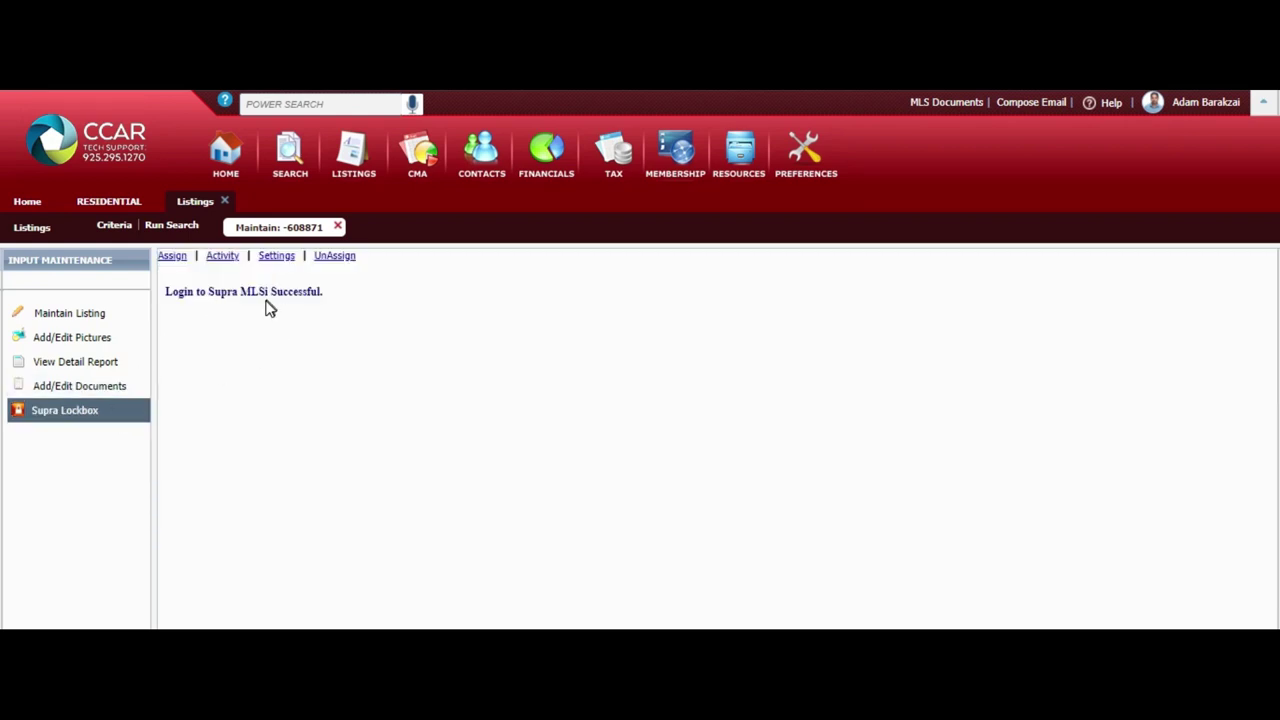
pyautogui.click(98, 318)
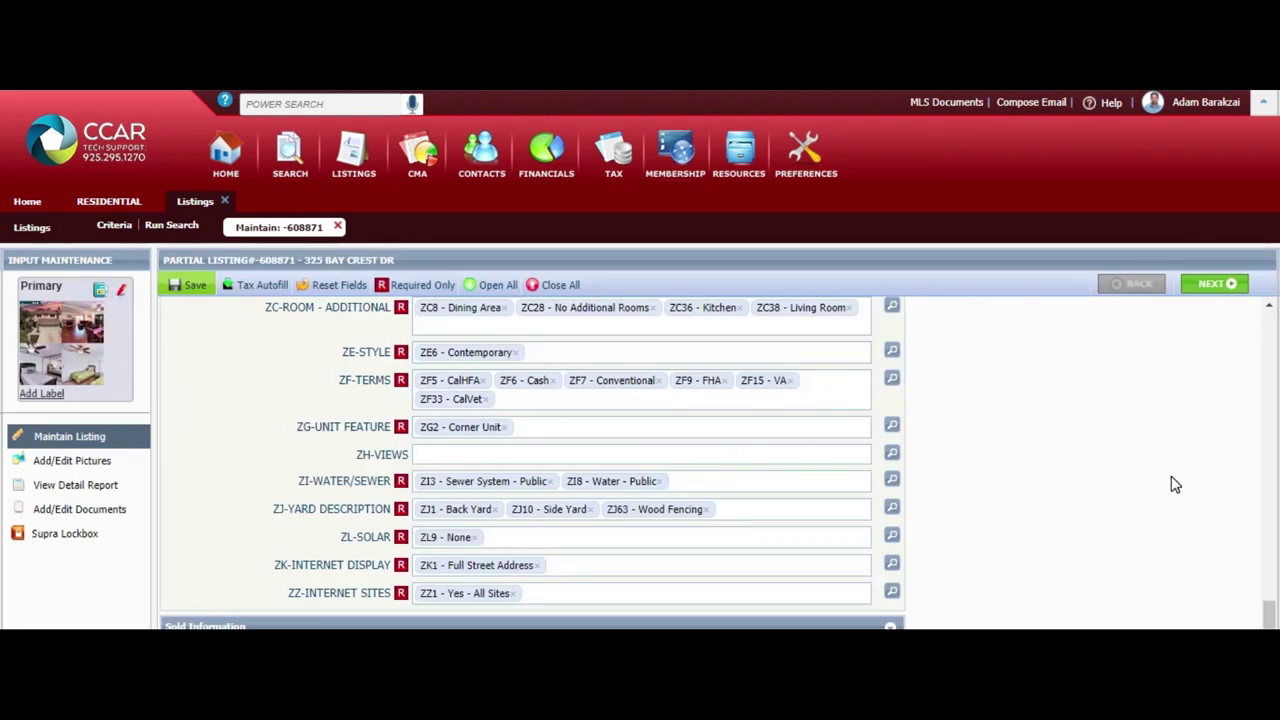
pyautogui.moveTo(1272, 612); pyautogui.dragTo(1272, 290)
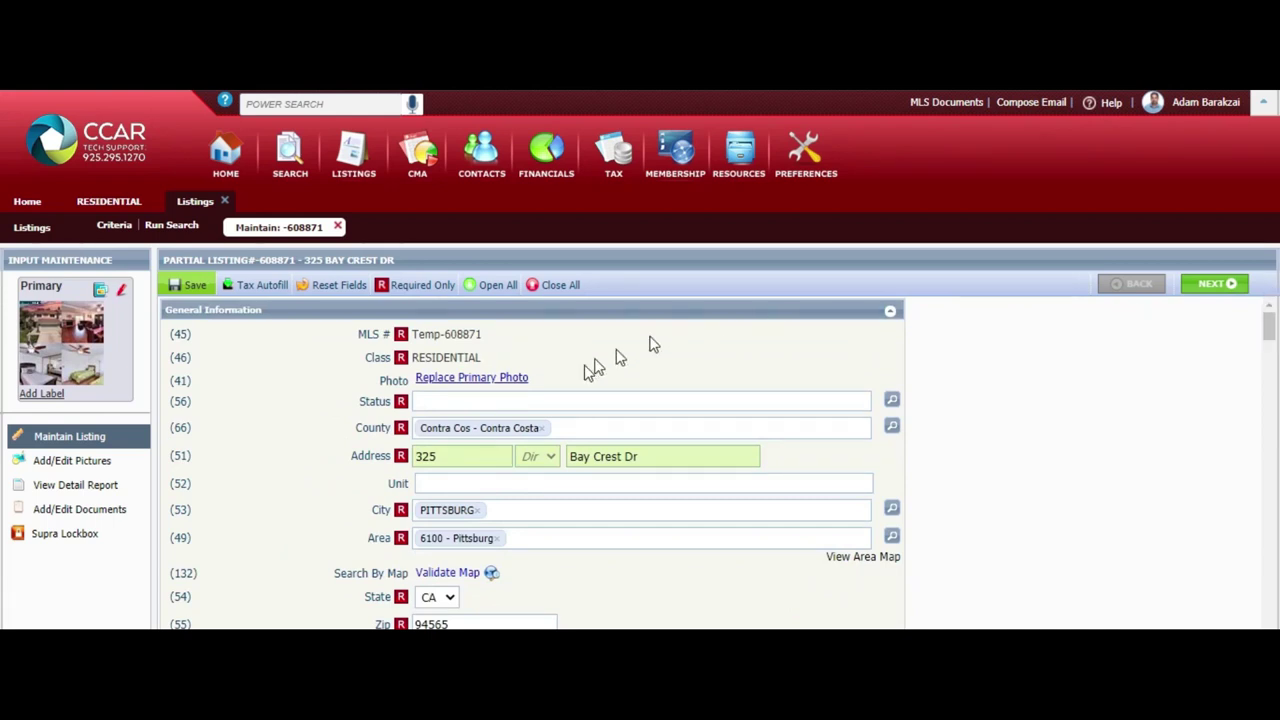
pyautogui.click(554, 401)
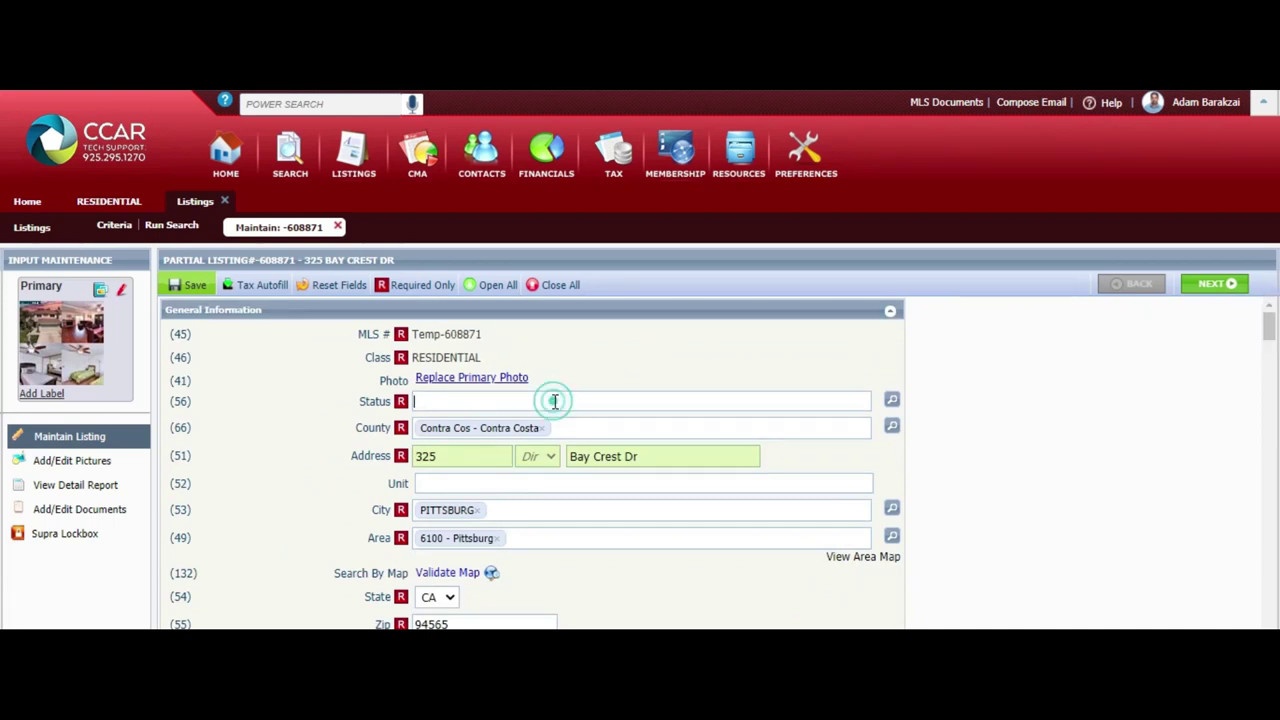
pyautogui.click(891, 403)
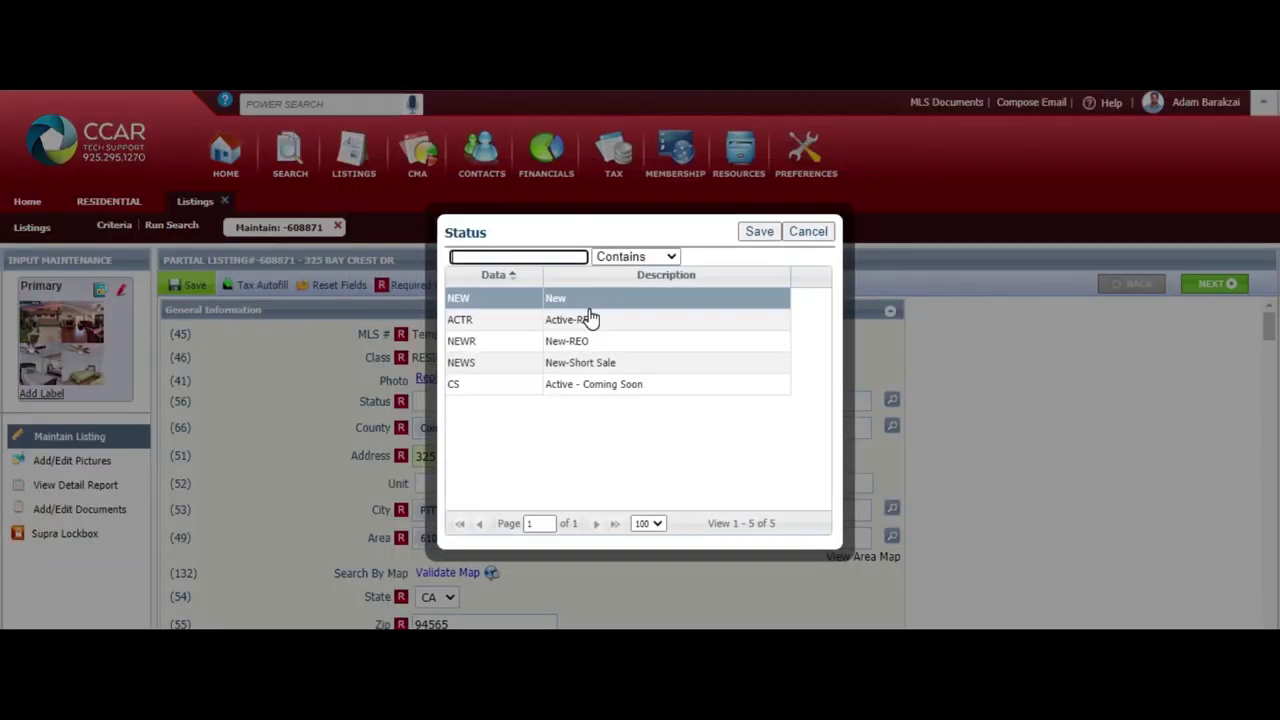
pyautogui.click(590, 307)
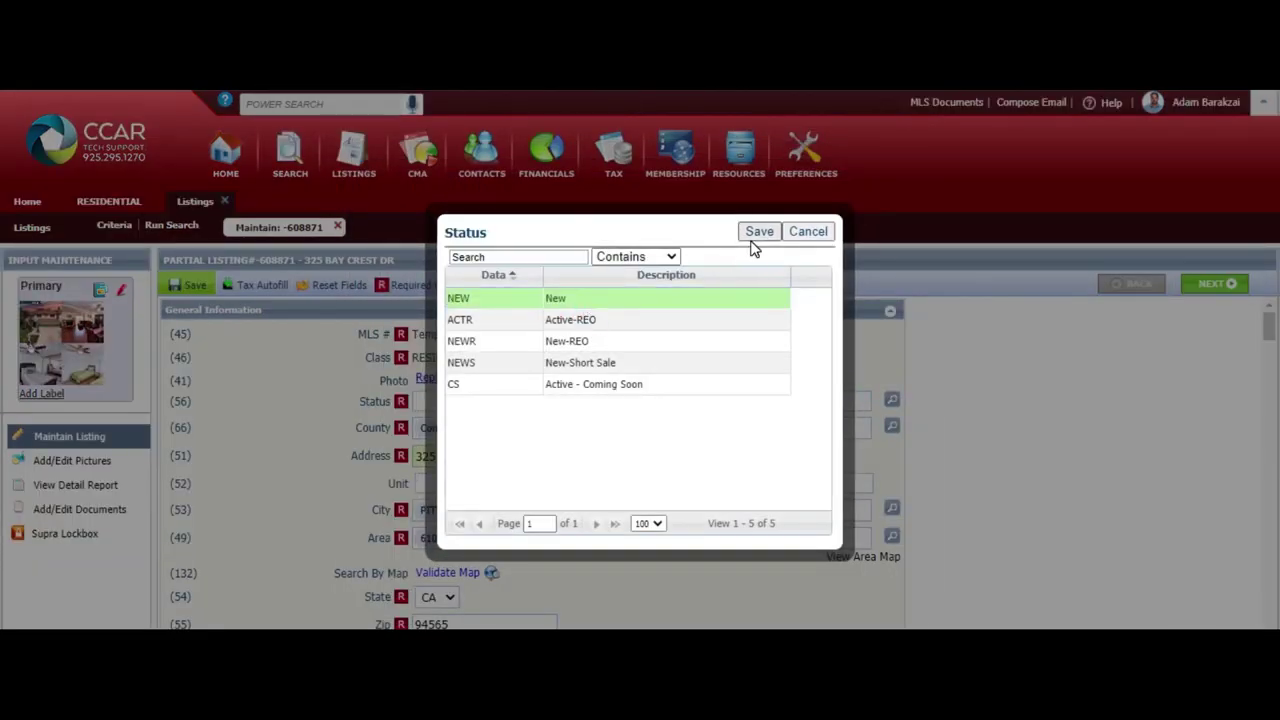
pyautogui.click(757, 233)
# Save the listing, accept the Tour and Open House warning, and save it again
pyautogui.click(188, 285)
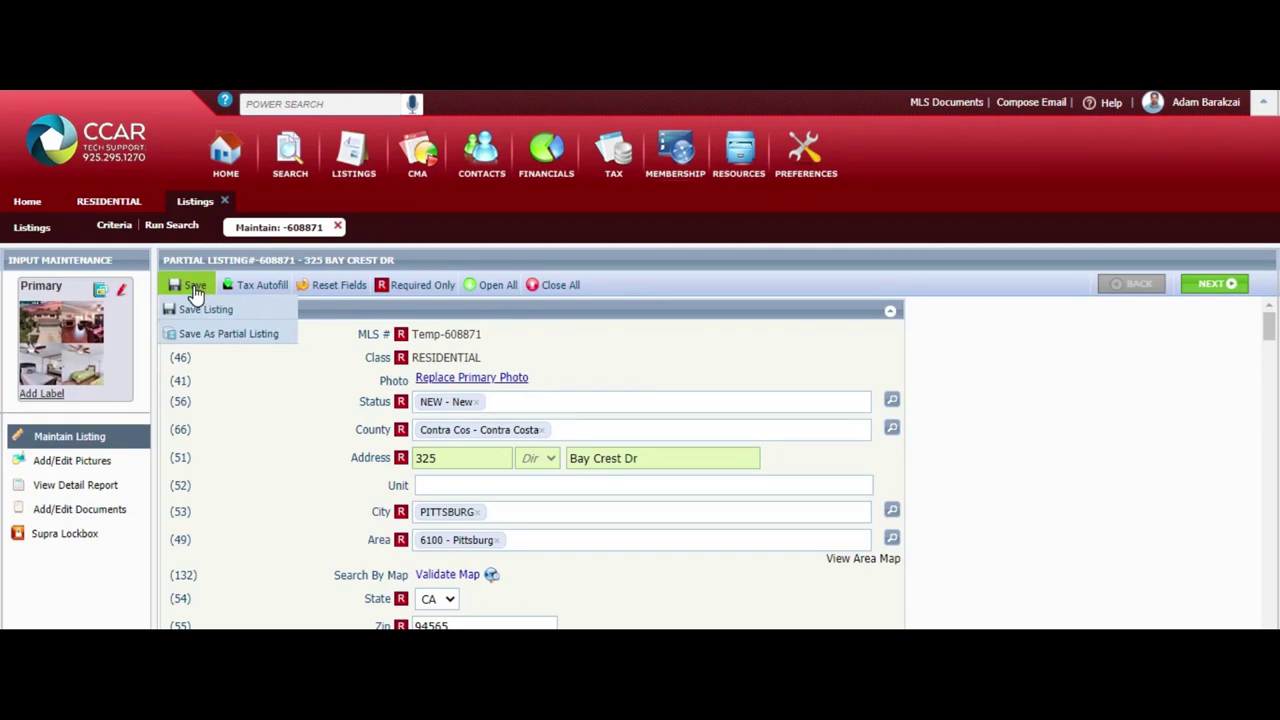
pyautogui.click(196, 310)
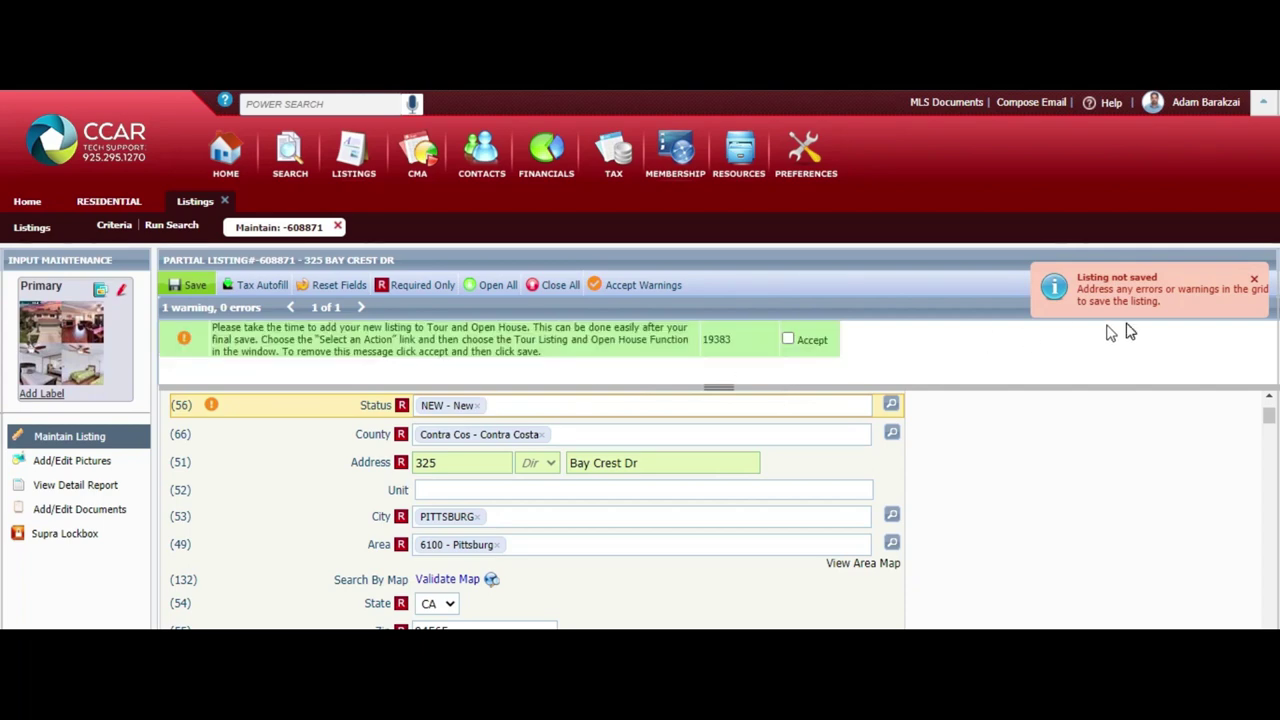
pyautogui.click(1256, 284)
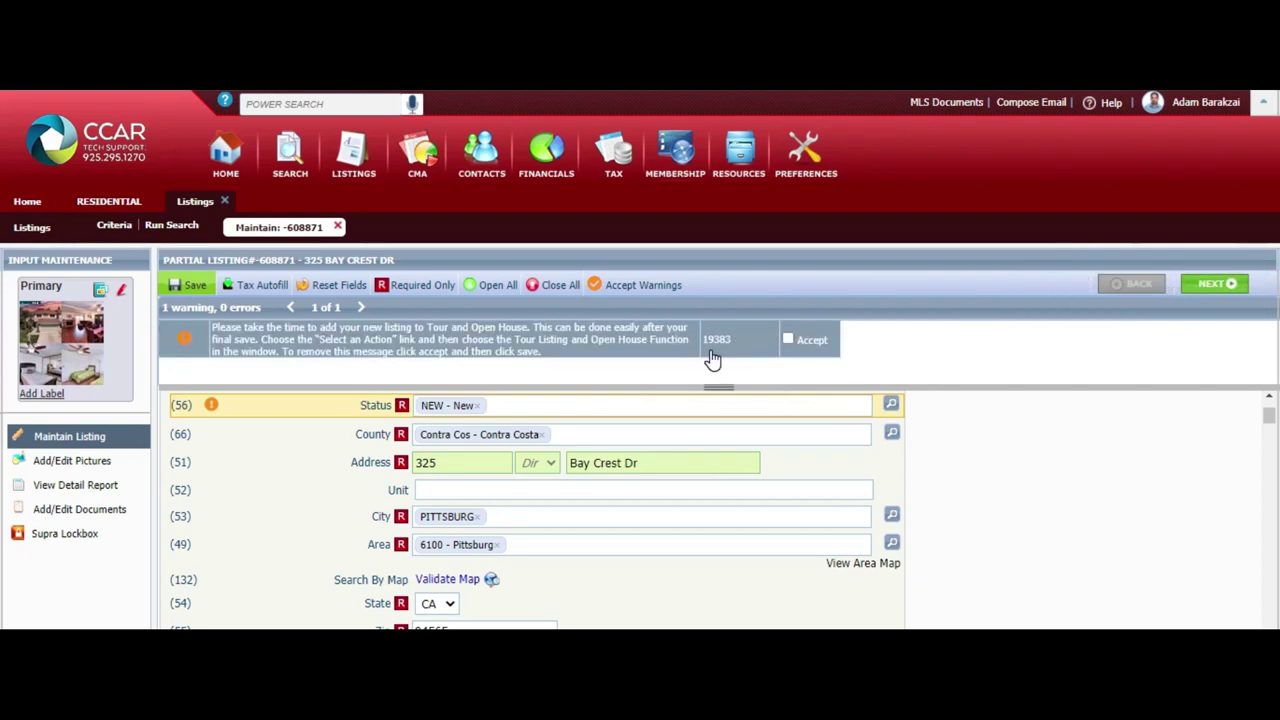
pyautogui.click(787, 341)
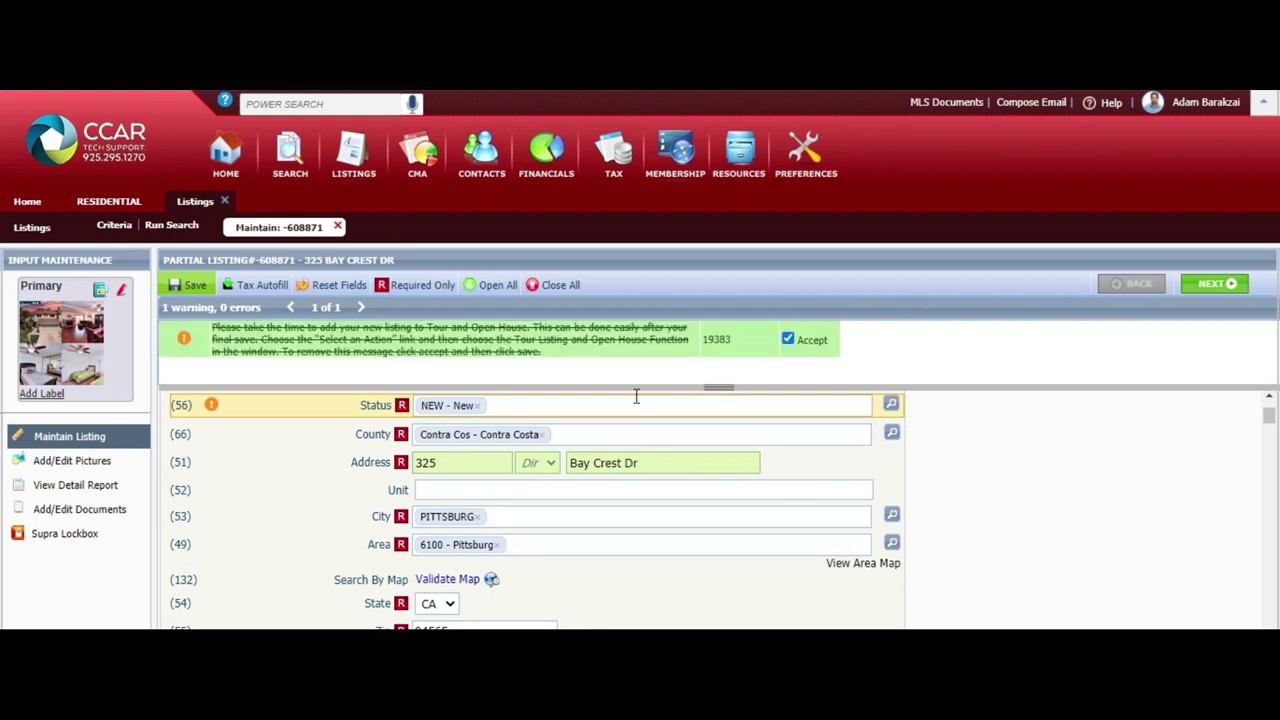
pyautogui.click(190, 285)
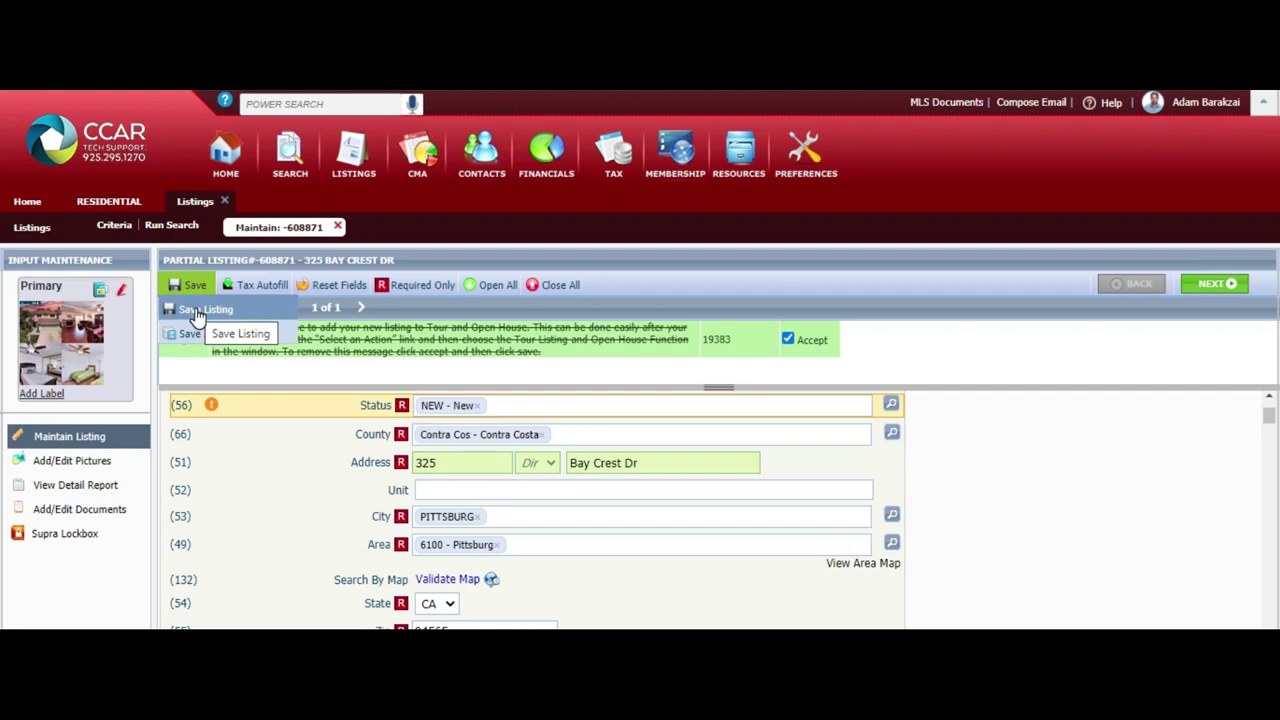
pyautogui.click(197, 311)
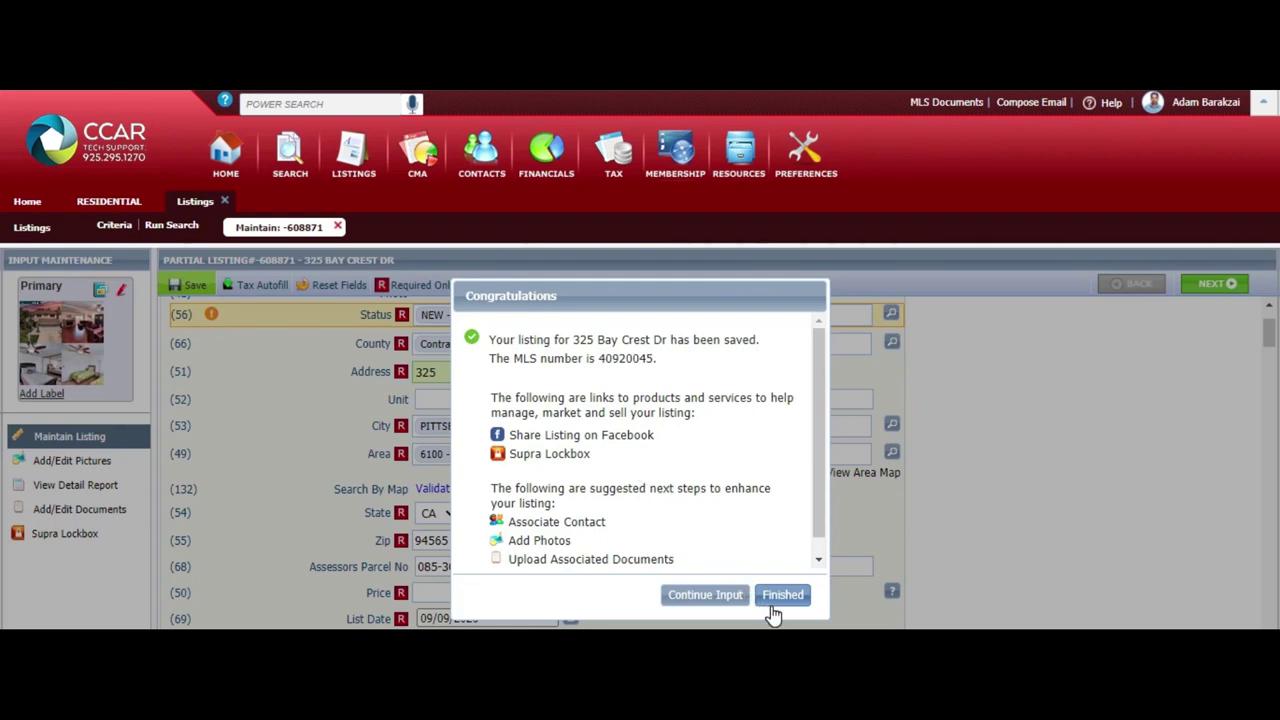
# Copy the new MLS number 40920045 from the save confirmation
pyautogui.doubleClick(625, 358)
pyautogui.rightClick(620, 360)
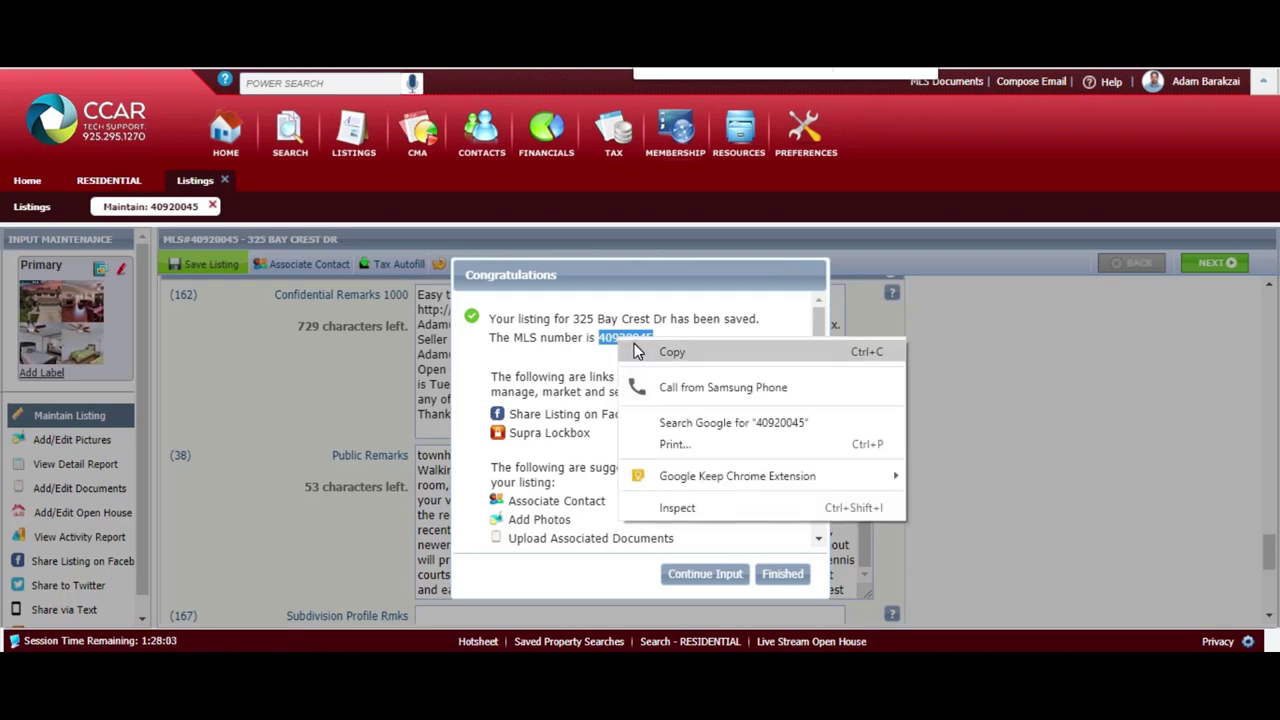
pyautogui.click(665, 352)
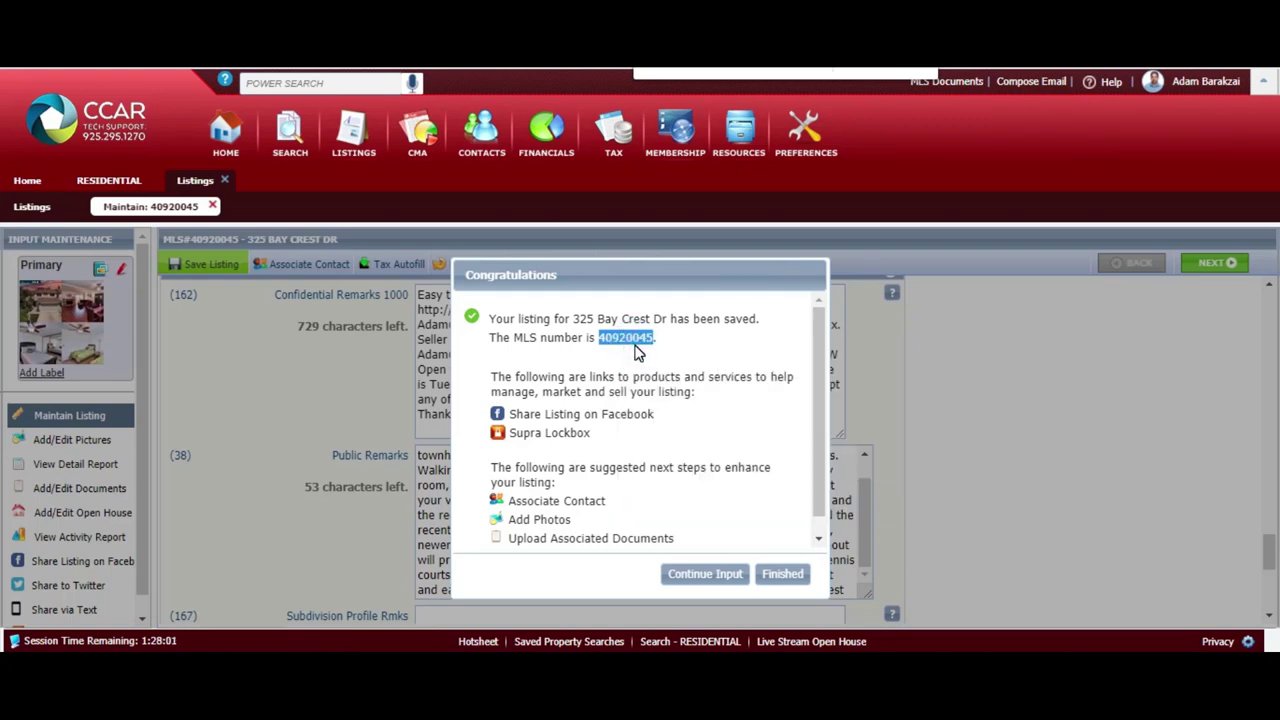
# Close the confirmation and go to the listing's Supra Lockbox page
pyautogui.click(705, 574)
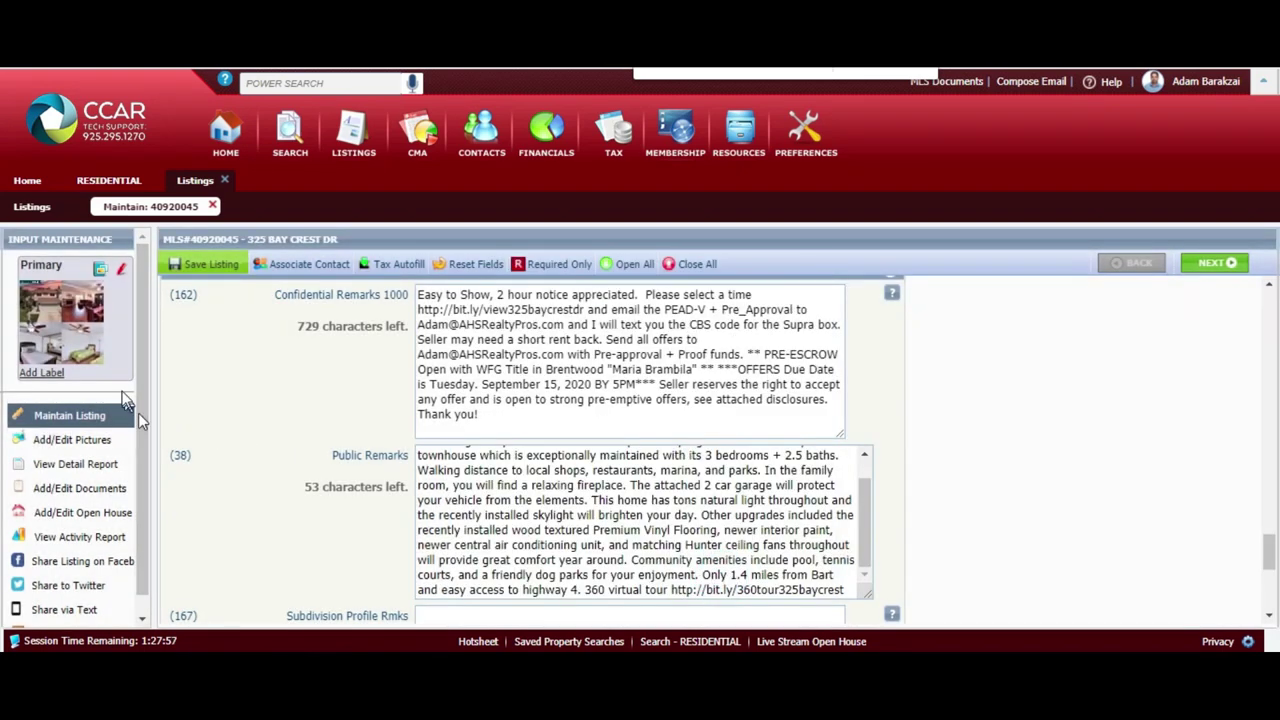
pyautogui.scroll(-1, 130, 420)
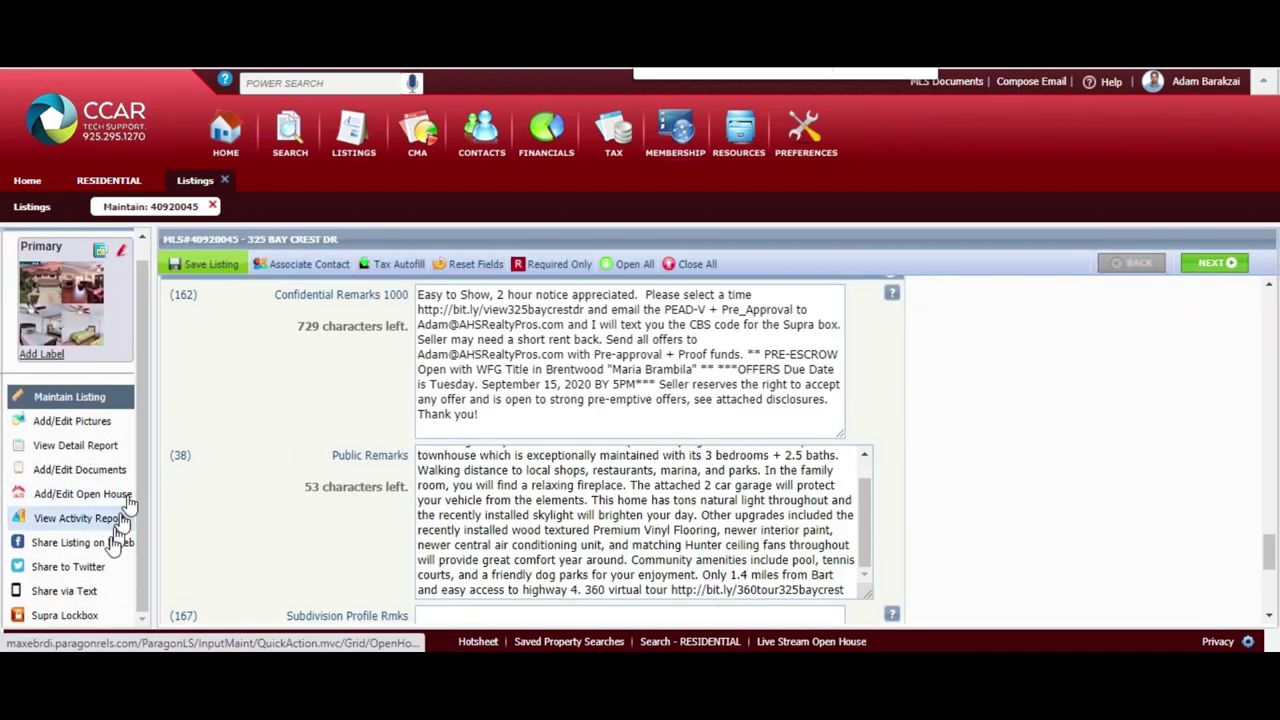
pyautogui.click(85, 614)
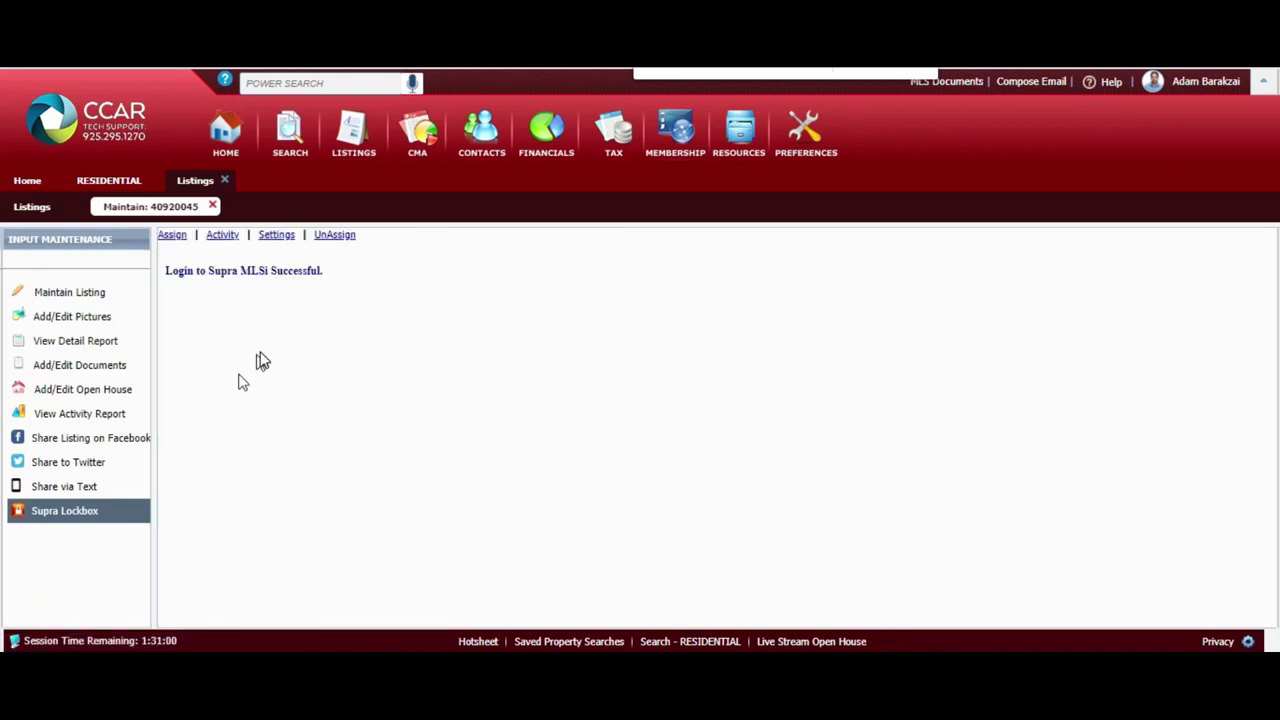
# Open the Assign Supra KeyBox form and focus the KeyBox Serial Number field, dismissing autofill suggestions
pyautogui.click(173, 237)
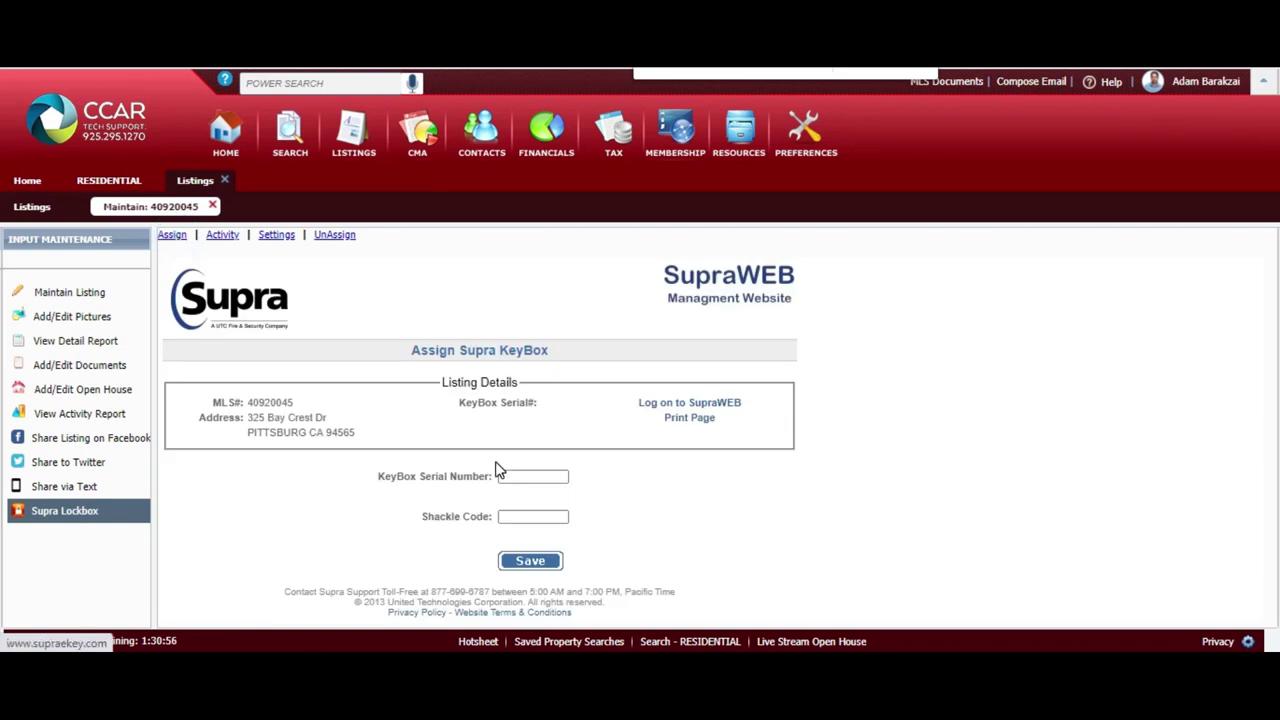
pyautogui.click(527, 477)
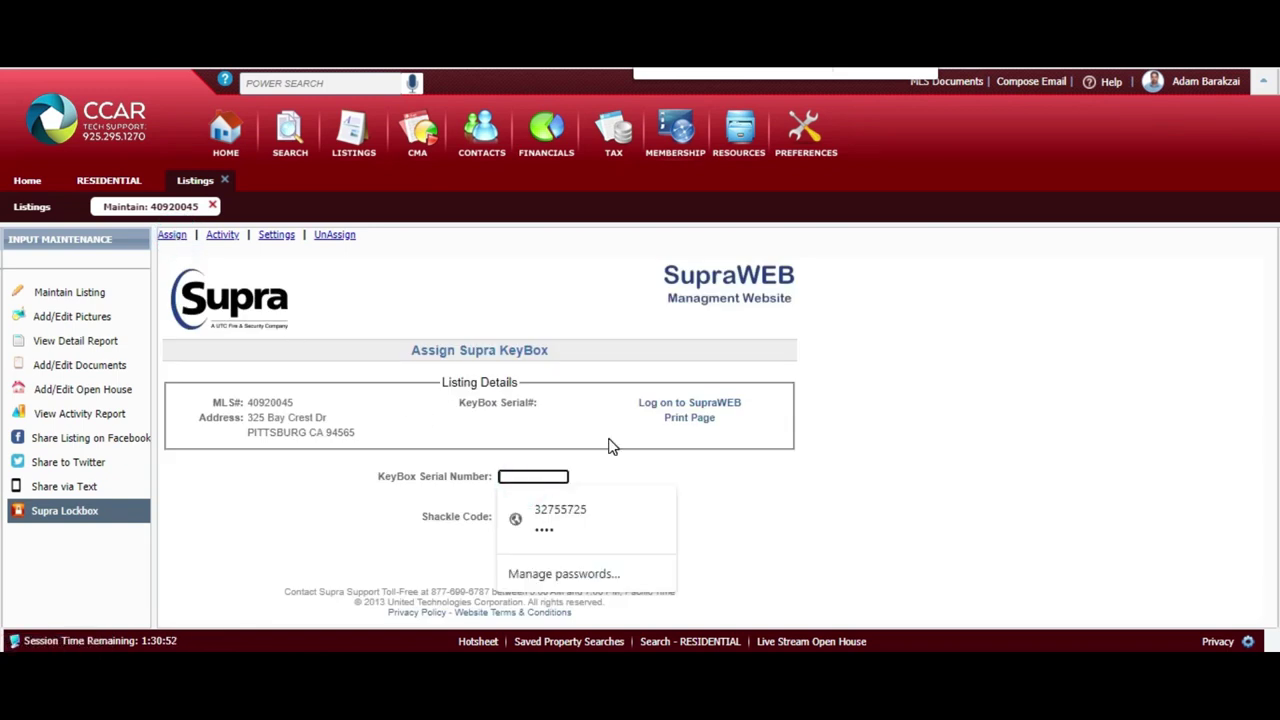
pyautogui.click(749, 486)
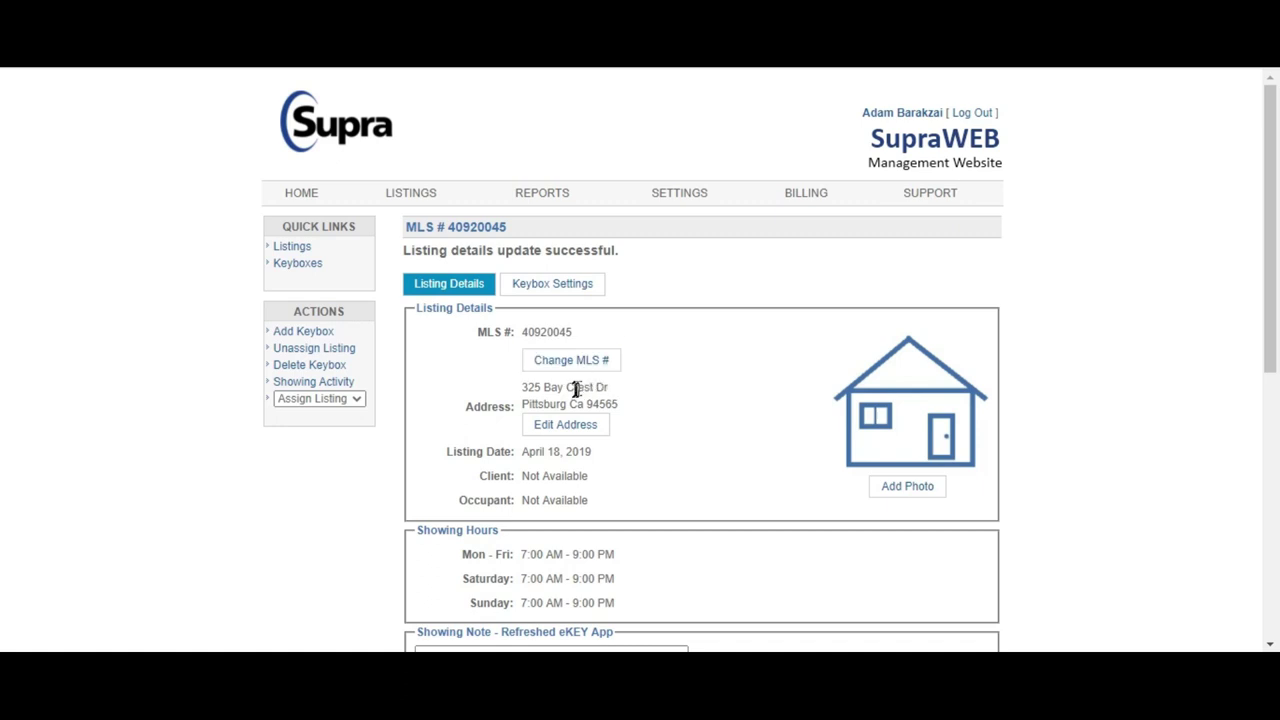
# Turn on showing notifications for MLS 40920045, add an agent's e-mail as copy recipient 1, and save
pyautogui.scroll(-3, 690, 420)
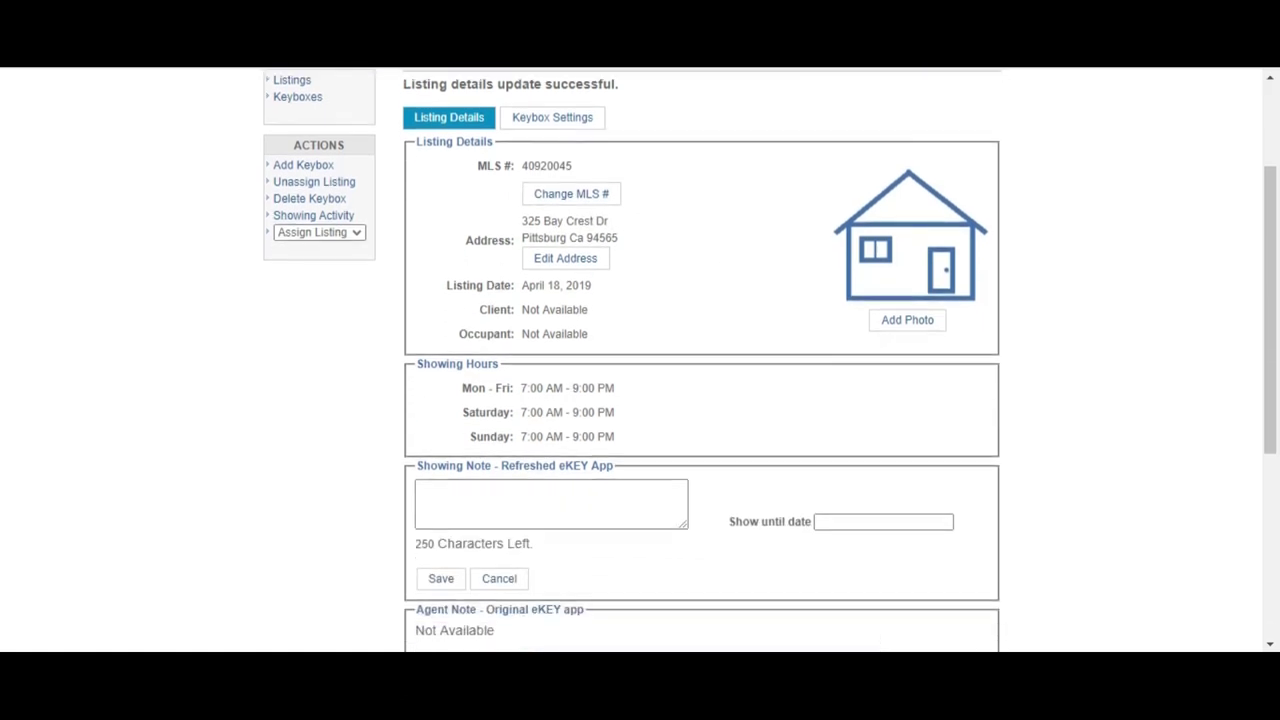
pyautogui.scroll(-3, 740, 450)
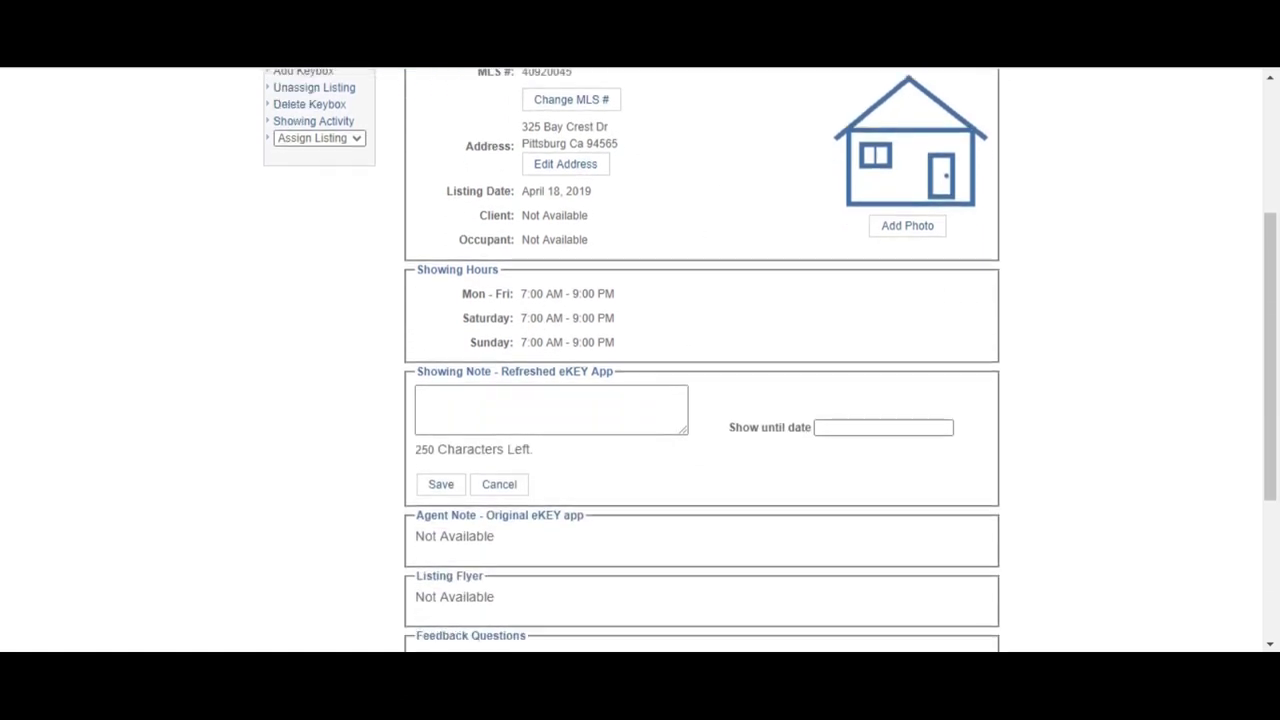
pyautogui.scroll(-4, 624, 343)
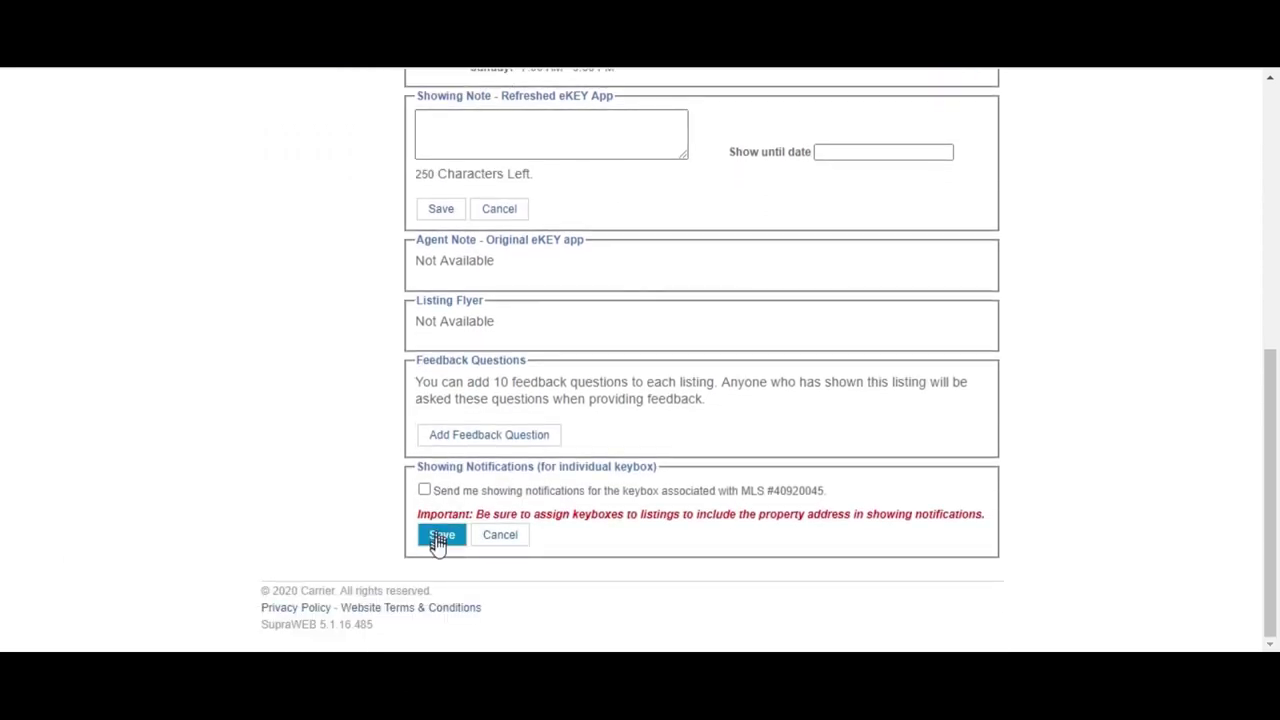
pyautogui.click(426, 491)
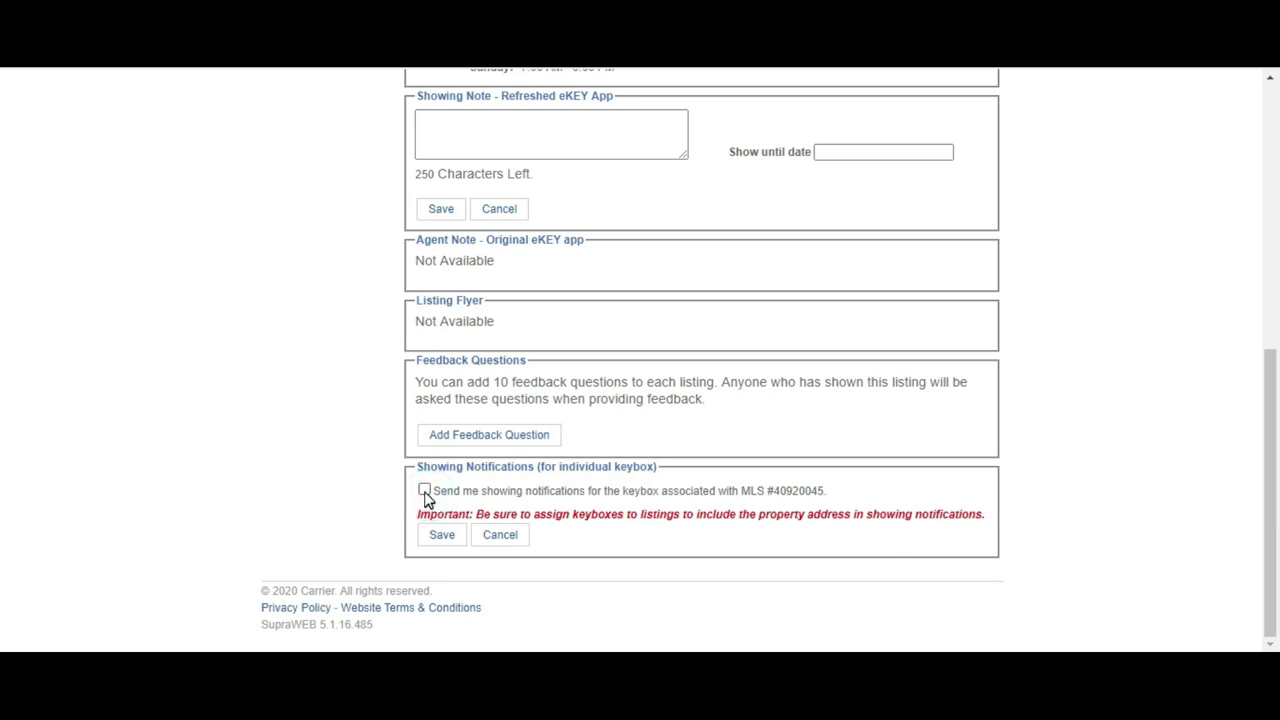
pyautogui.click(488, 541)
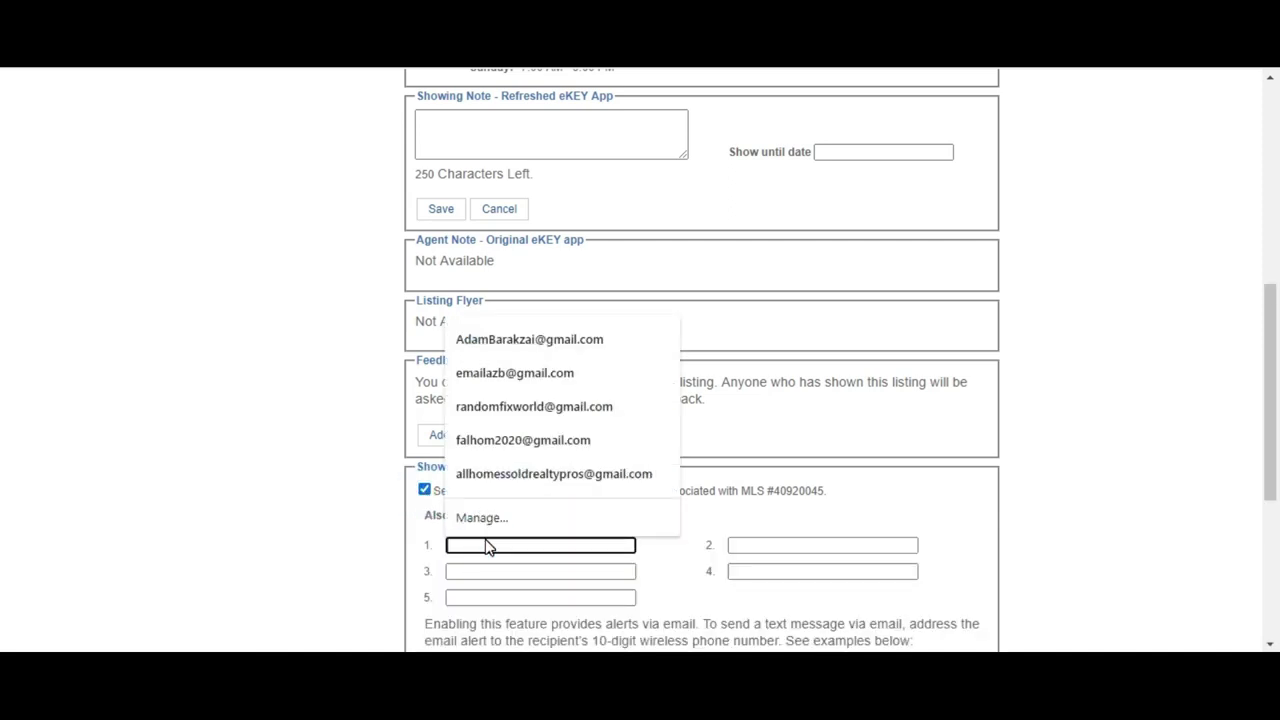
pyautogui.scroll(-3, 600, 400)
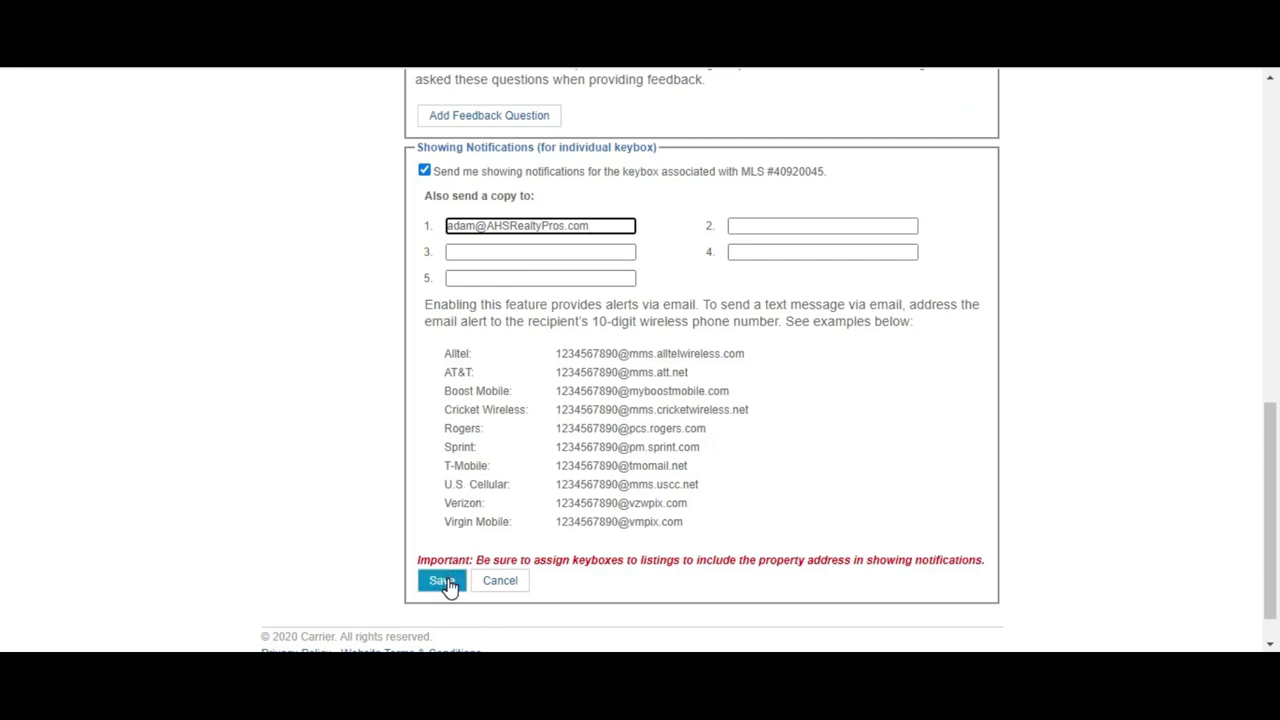
pyautogui.click(444, 582)
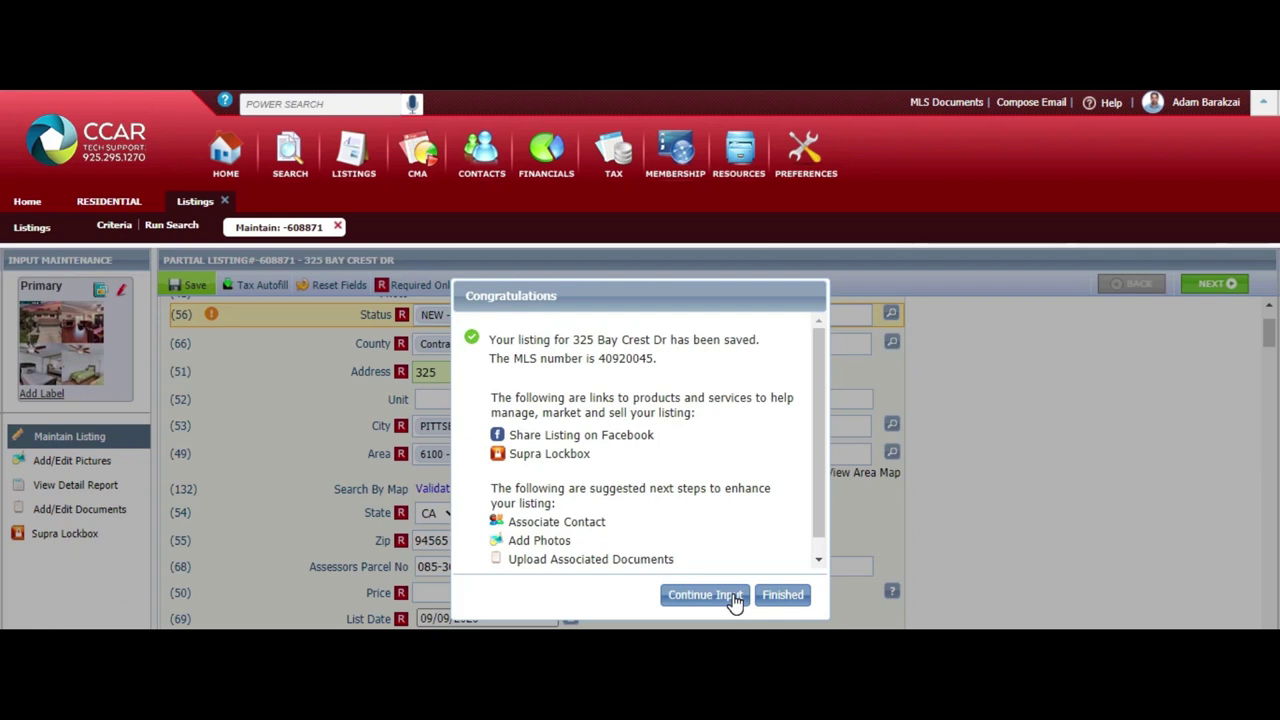
# Choose Continue Input on the Congratulations dialog for MLS 40920045
pyautogui.click(734, 596)
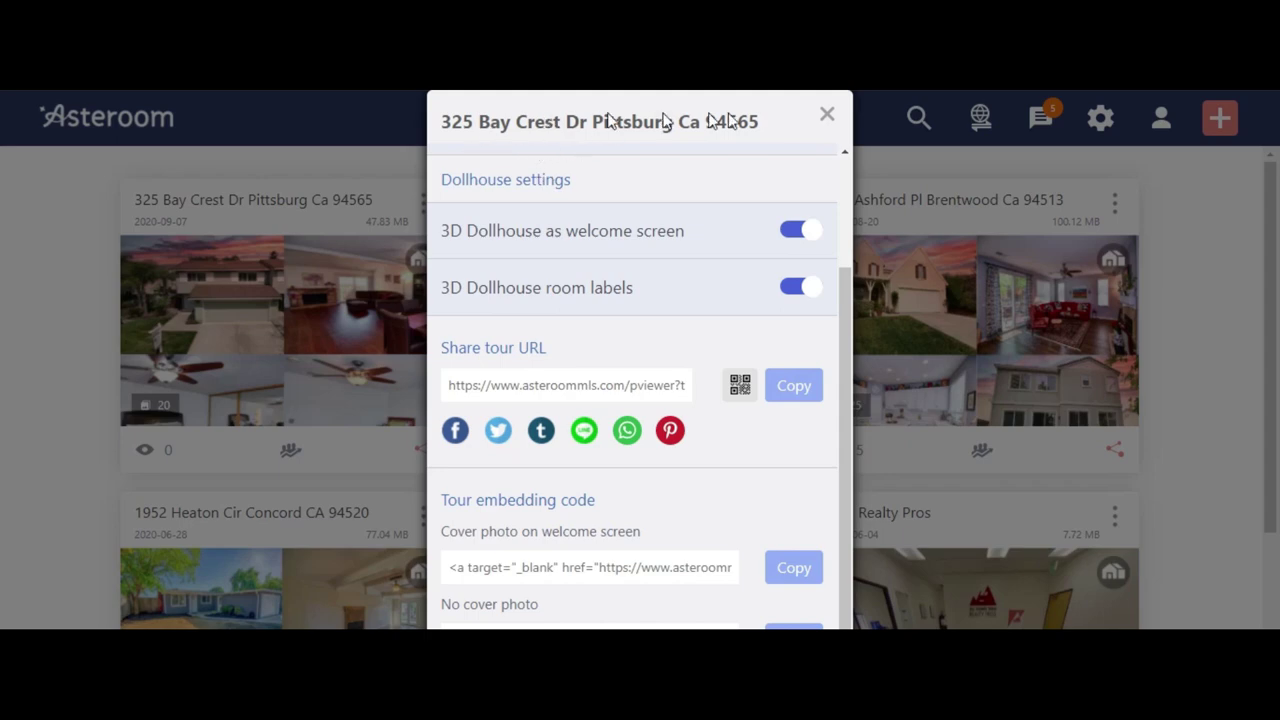
pyautogui.click(826, 118)
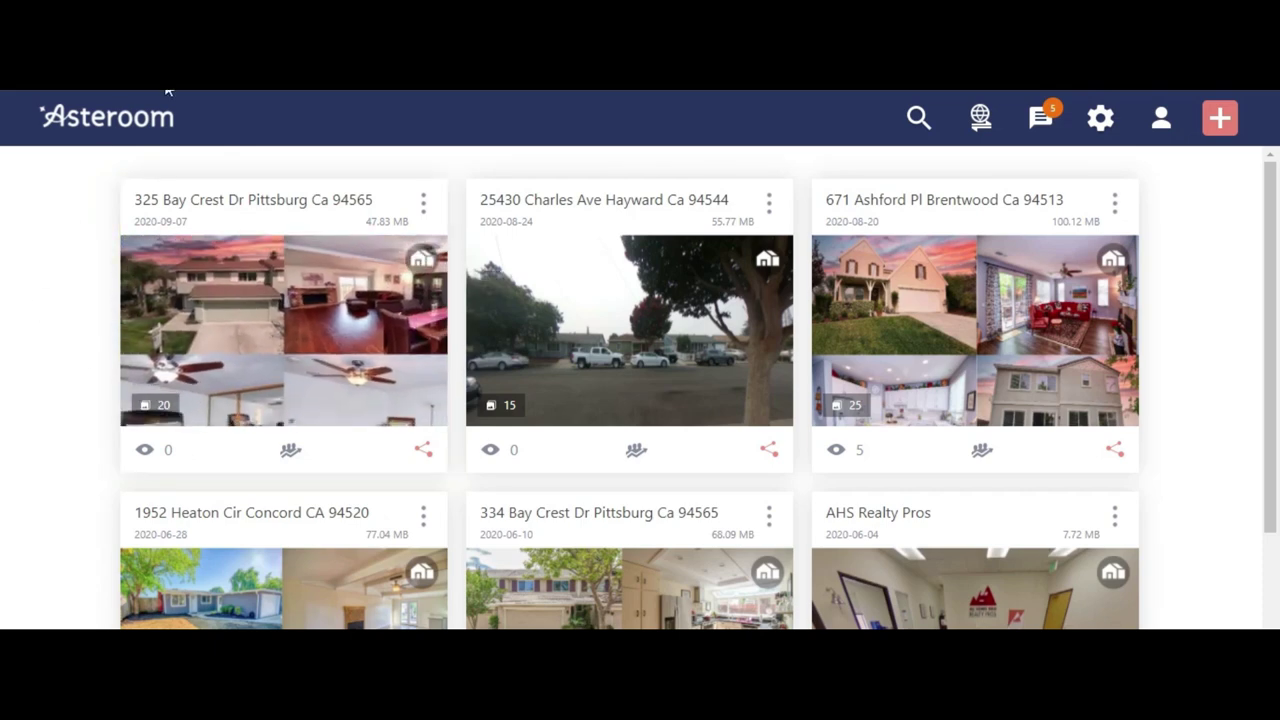
pyautogui.click(418, 264)
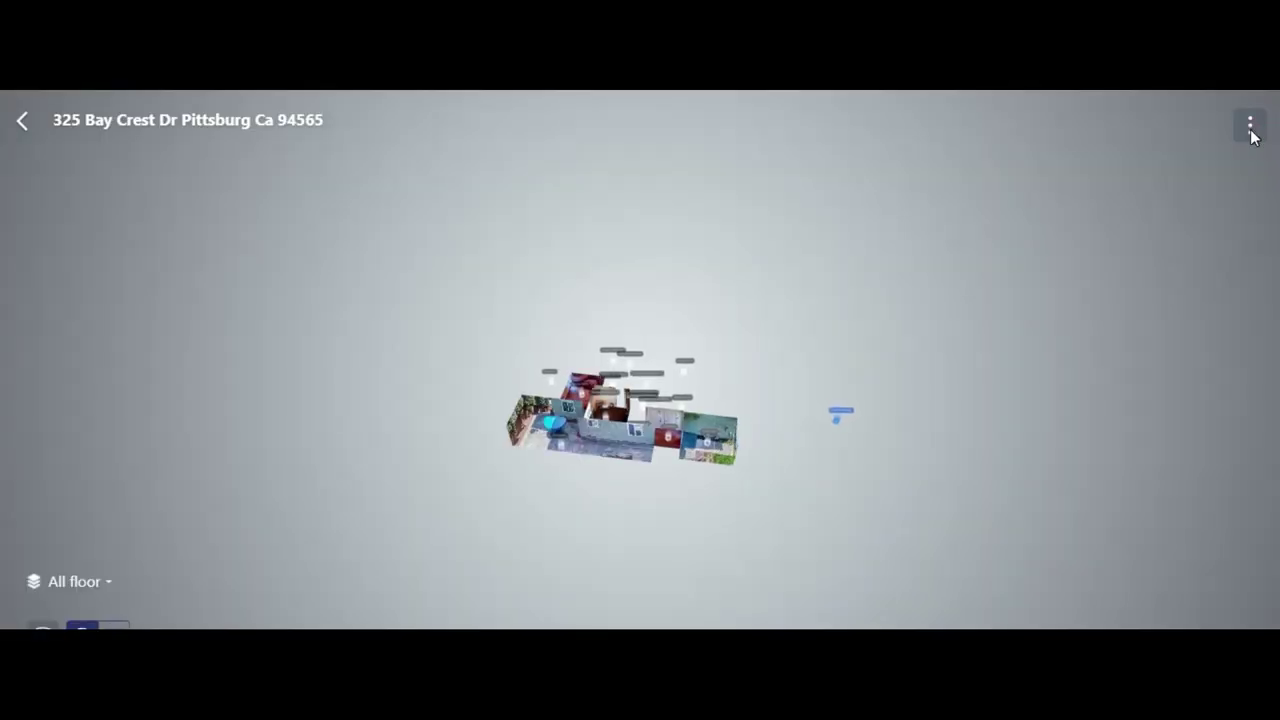
pyautogui.click(1250, 126)
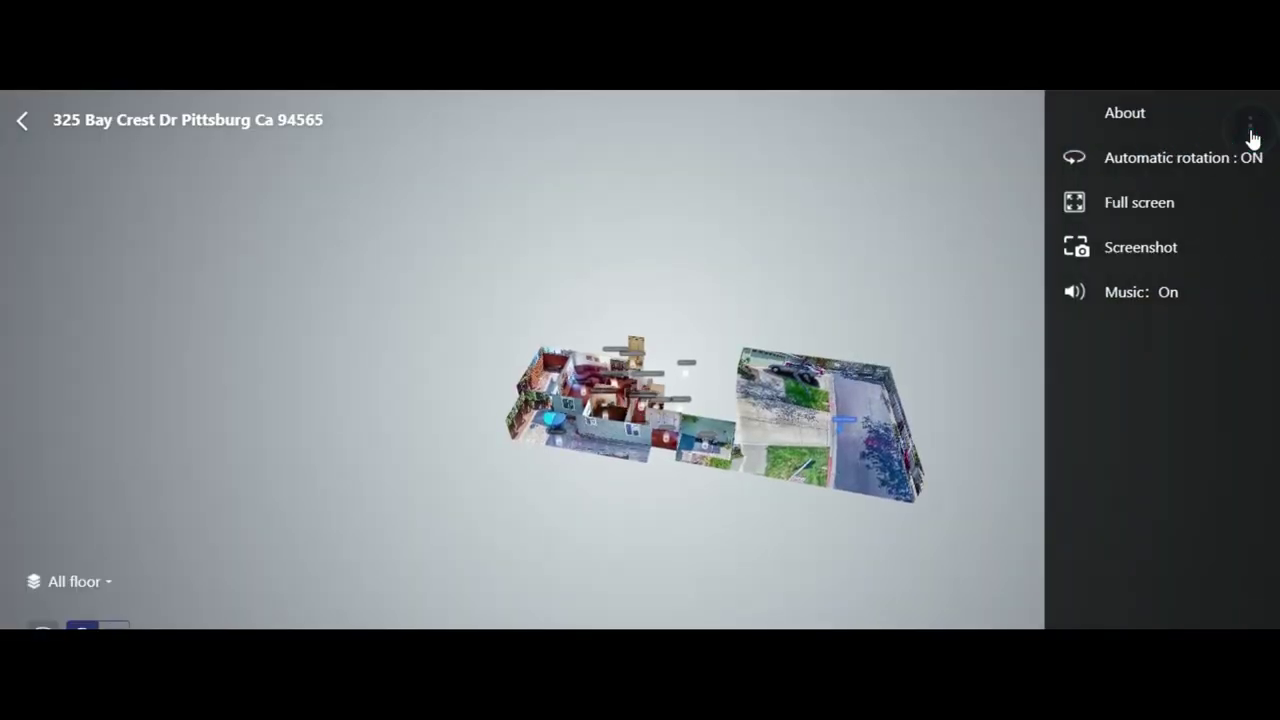
pyautogui.click(1138, 298)
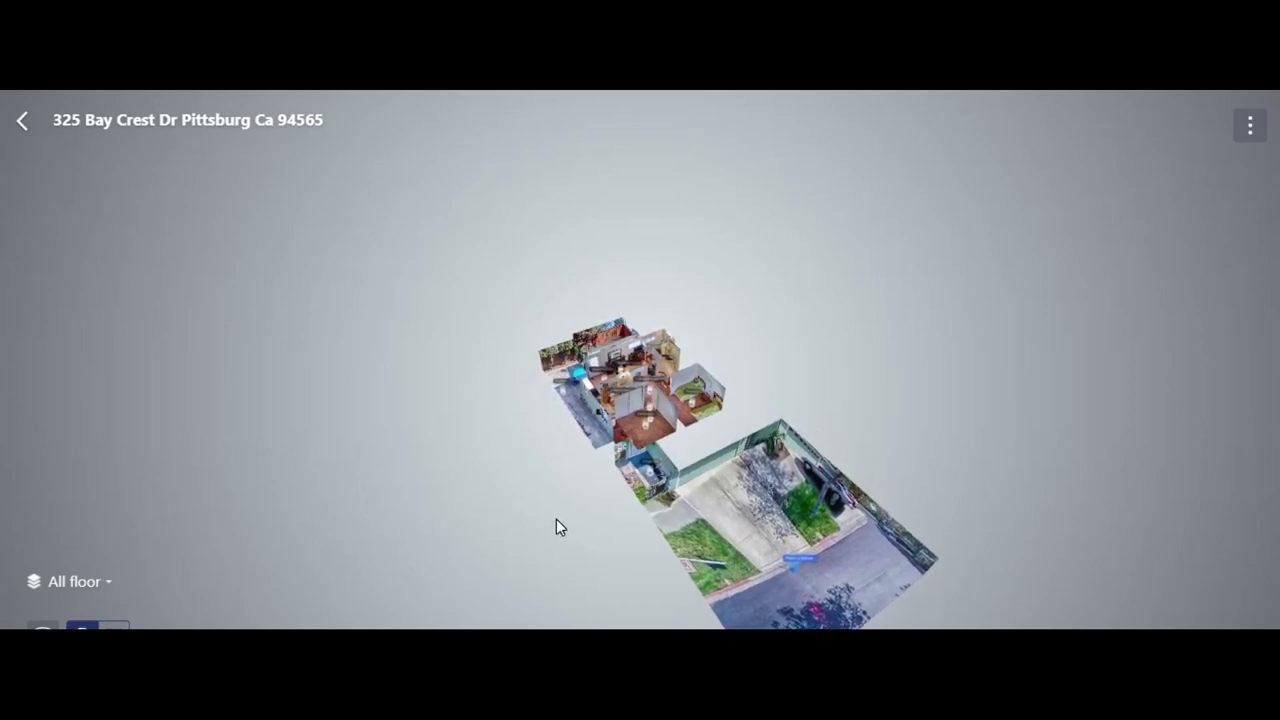
pyautogui.moveTo(556, 519); pyautogui.dragTo(566, 466)
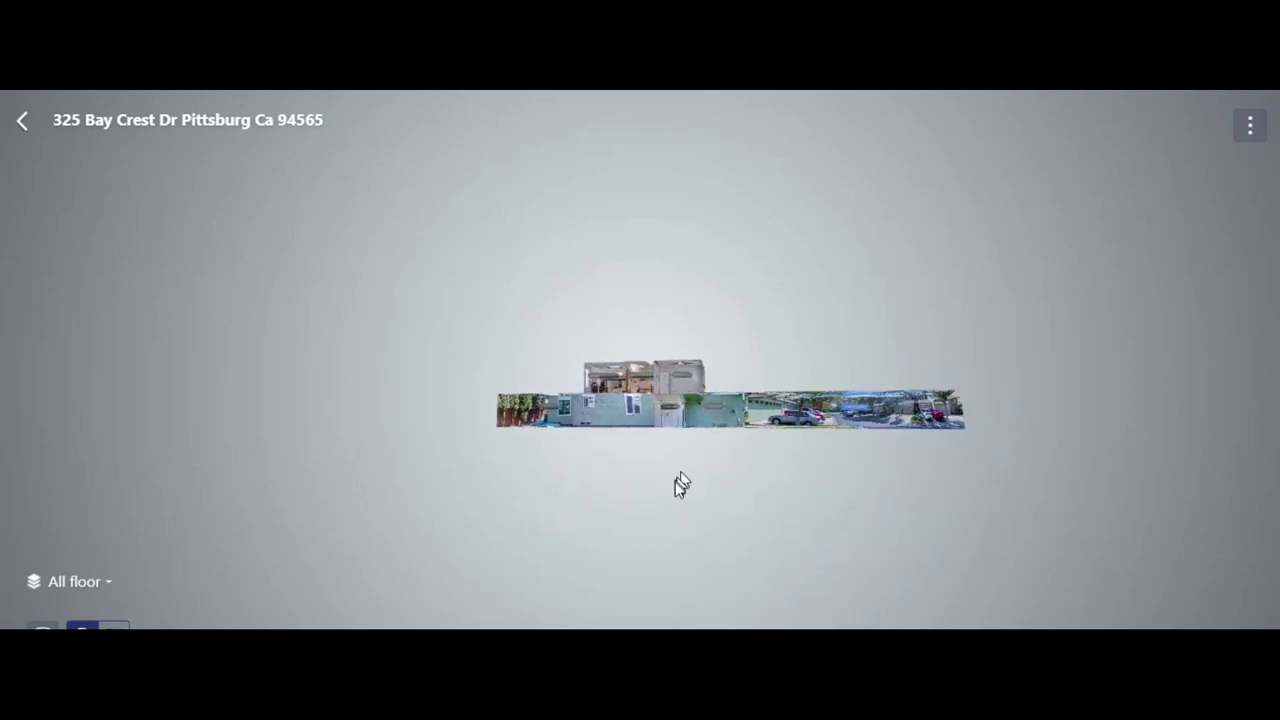
pyautogui.scroll(5, 837, 494)
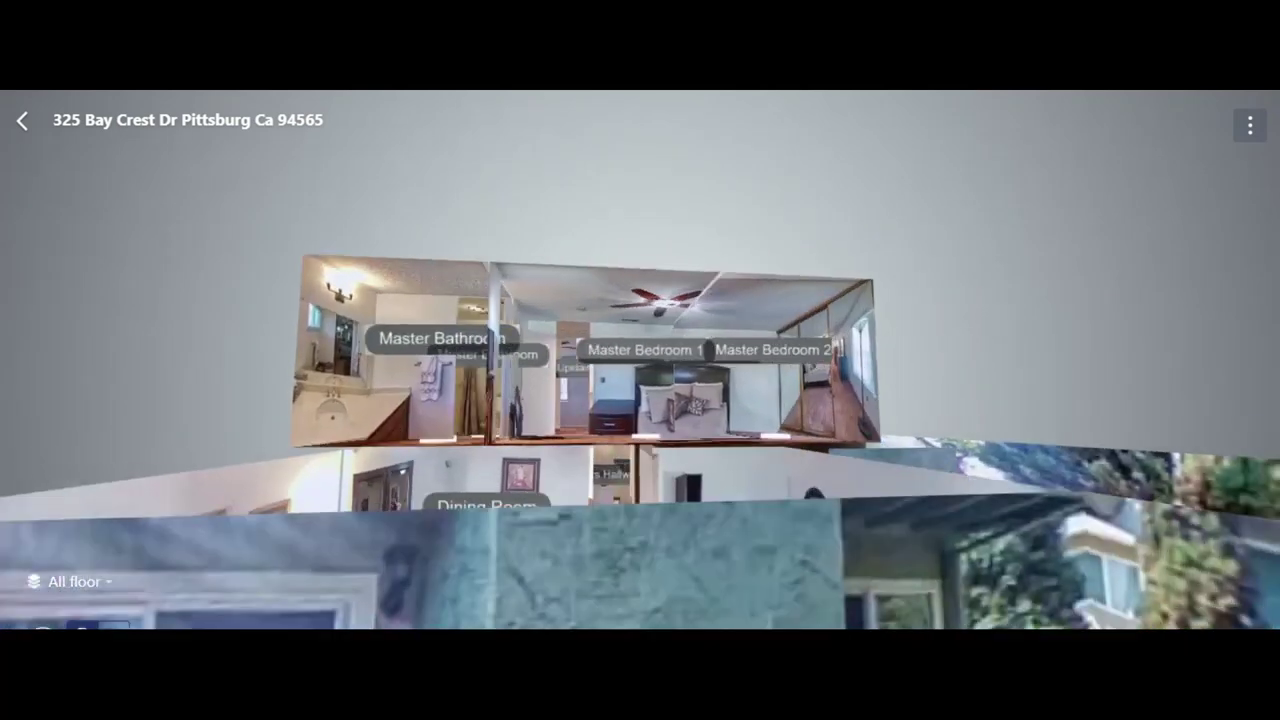
pyautogui.click(777, 349)
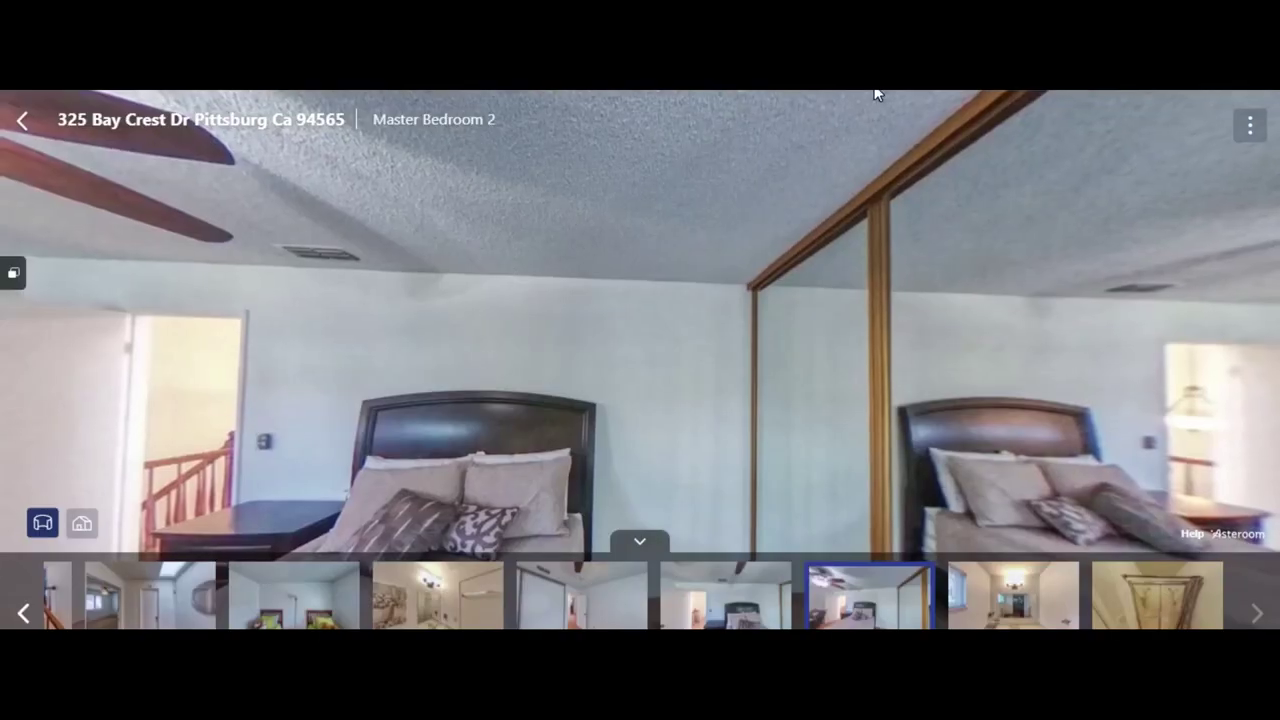
pyautogui.click(25, 121)
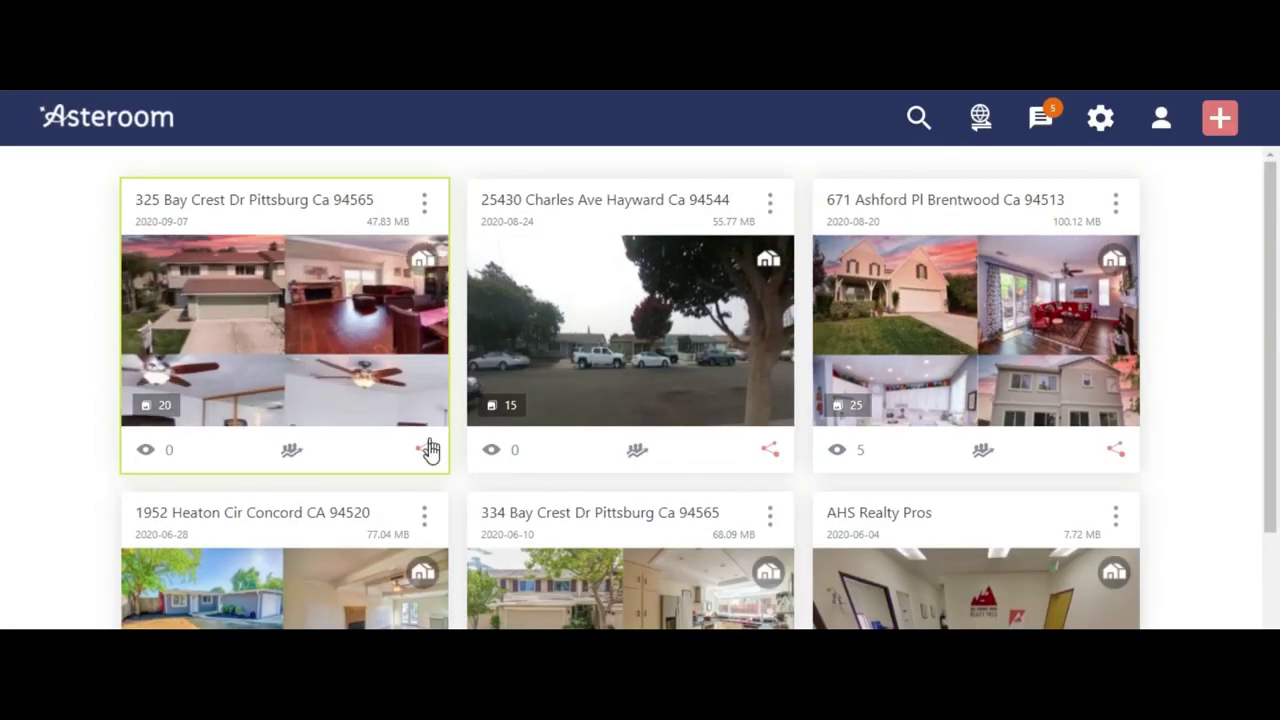
pyautogui.click(425, 451)
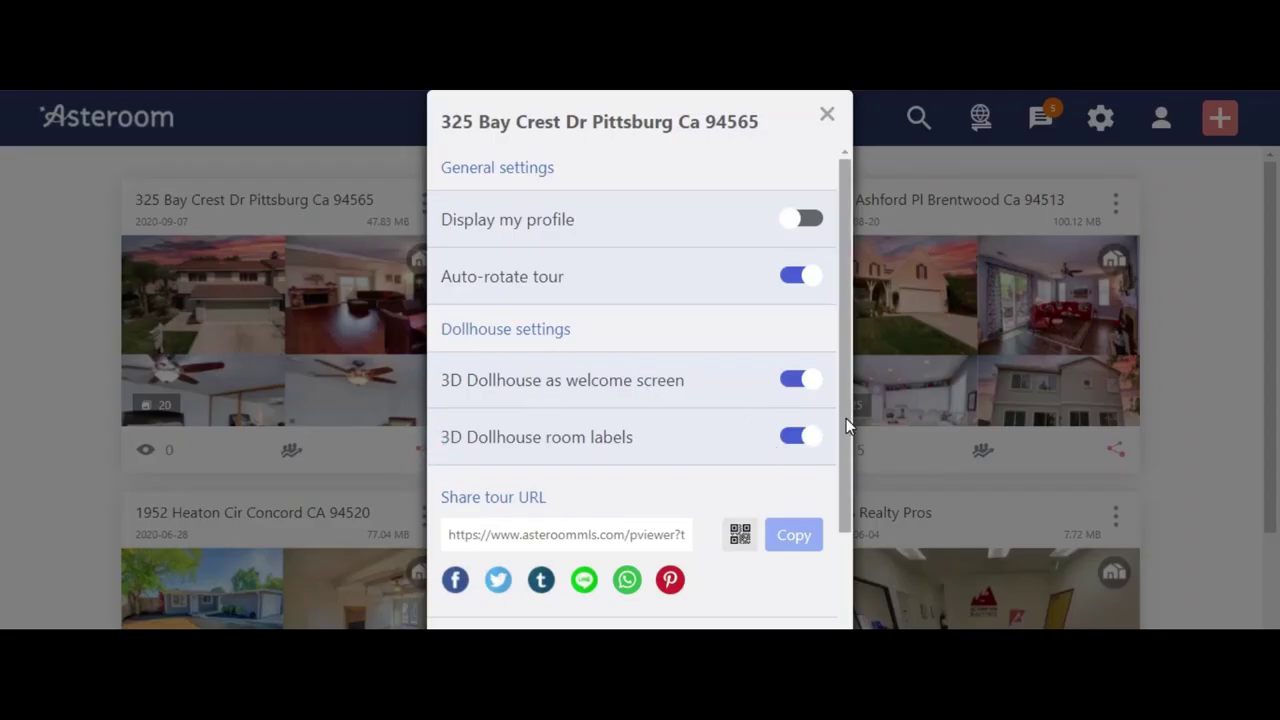
pyautogui.moveTo(846, 418); pyautogui.dragTo(875, 370)
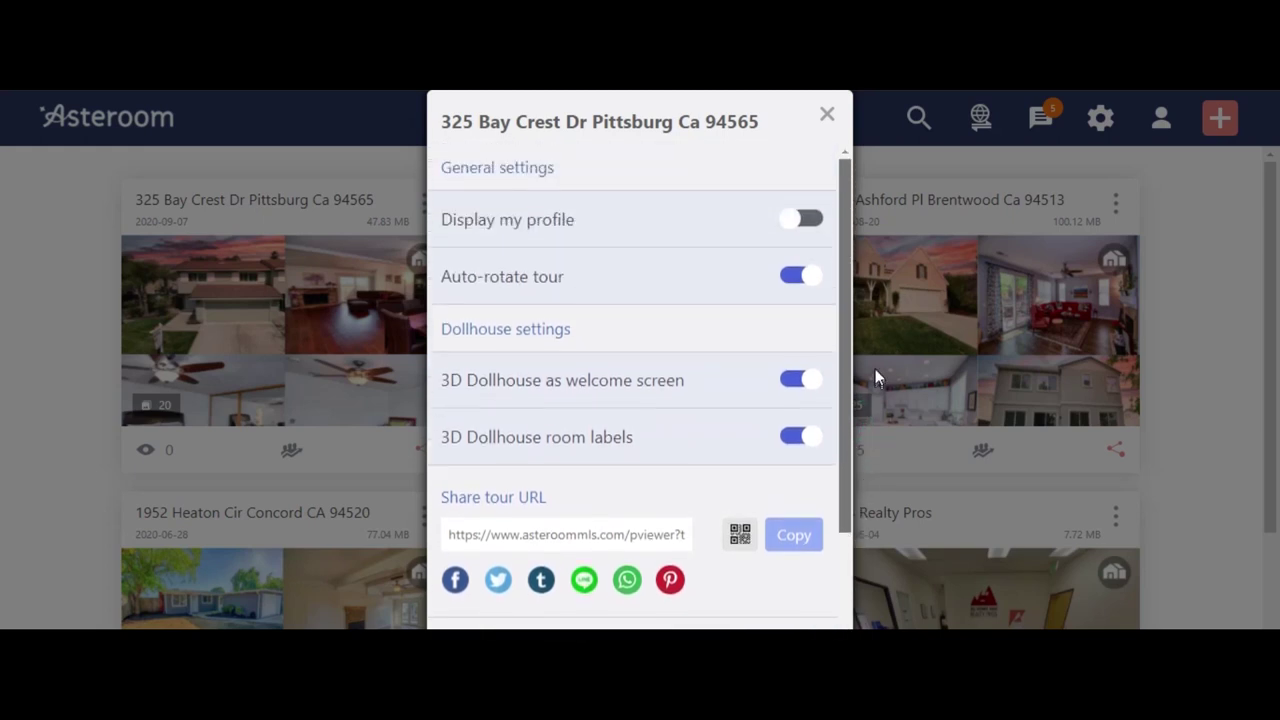
pyautogui.moveTo(845, 420); pyautogui.dragTo(840, 343)
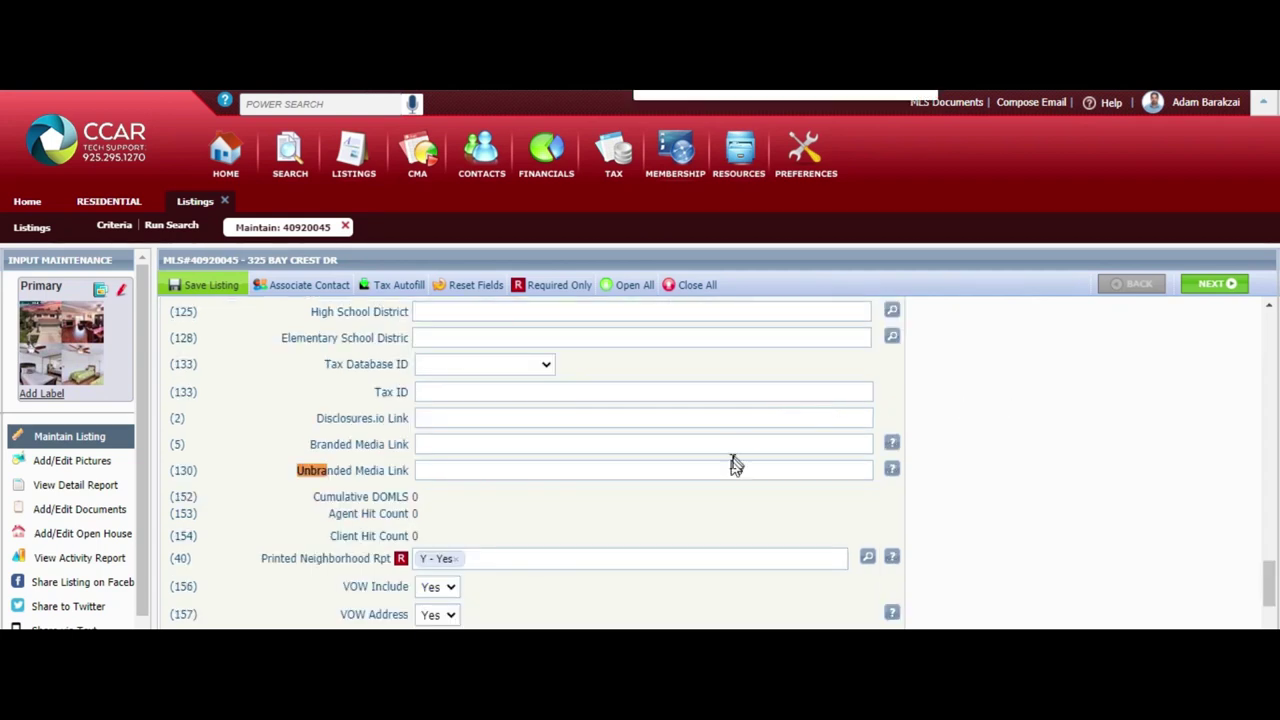
# Paste the 3D tour URL into the Unbranded Media Link field and save the listing
pyautogui.click(731, 460)
pyautogui.hotkey('ctrl', 'v')
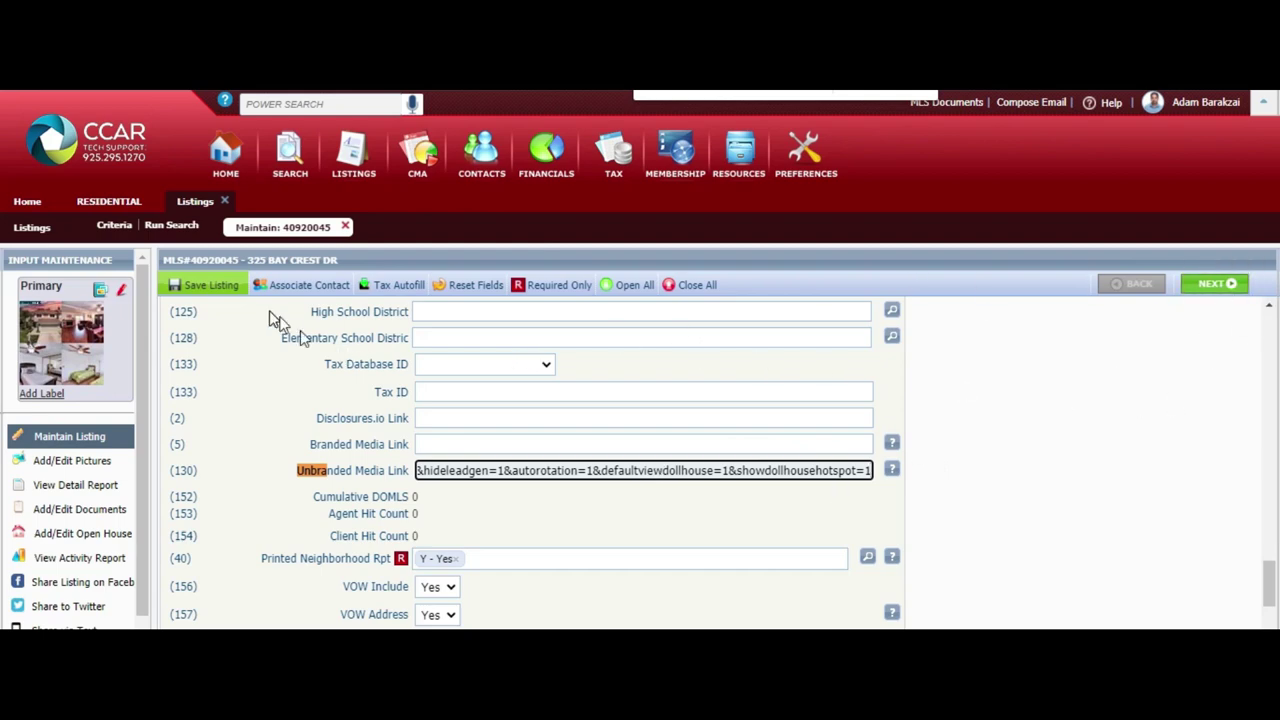
pyautogui.click(229, 286)
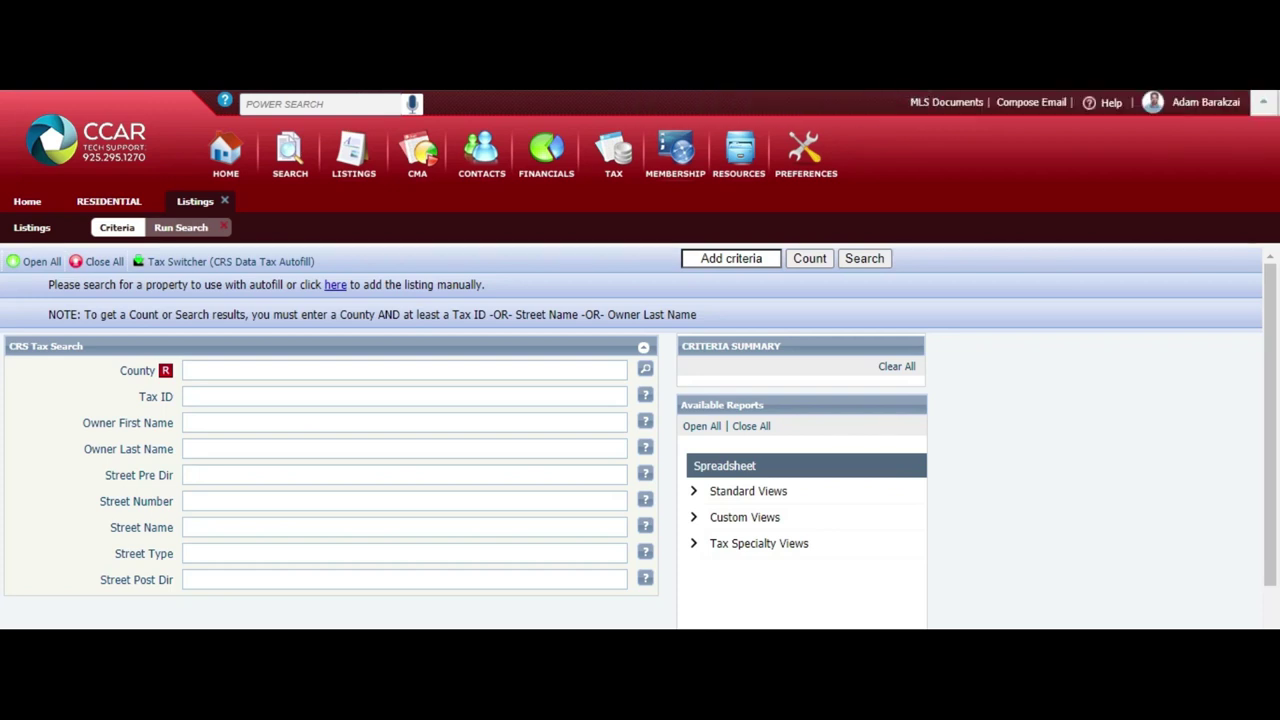
pyautogui.hotkey('ctrl', 't')
pyautogui.write('325')
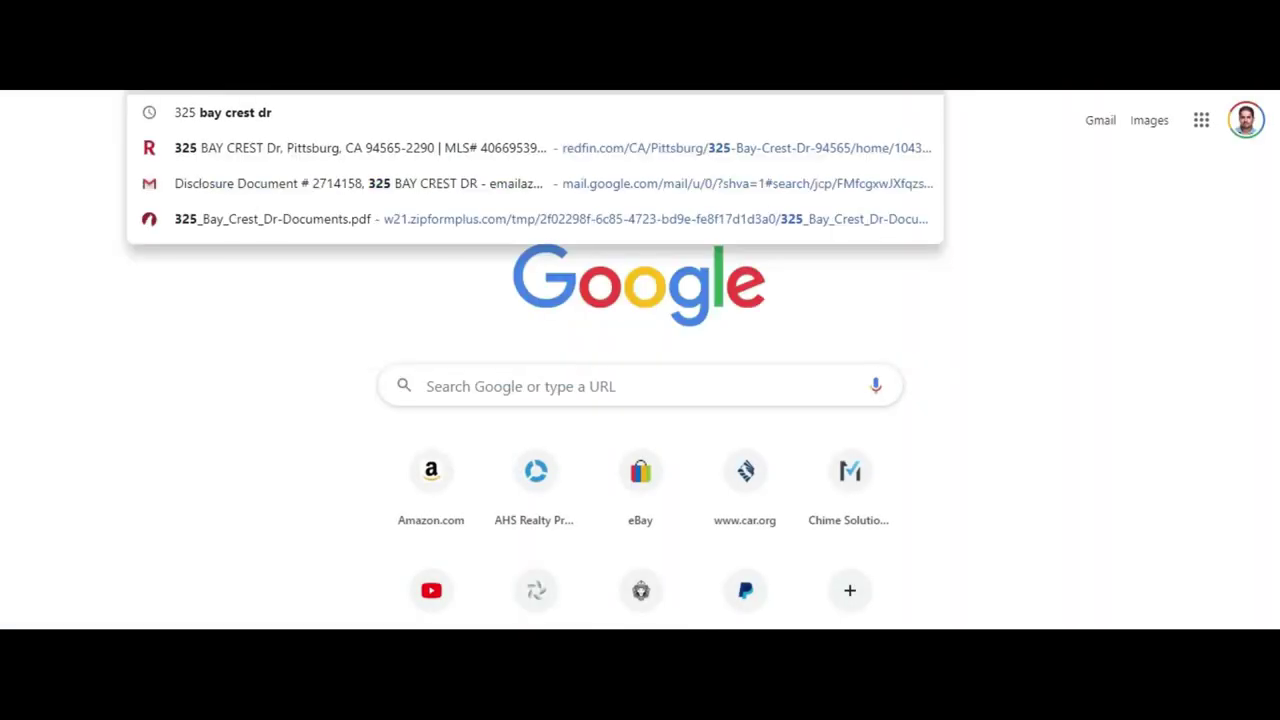
pyautogui.press('Return')
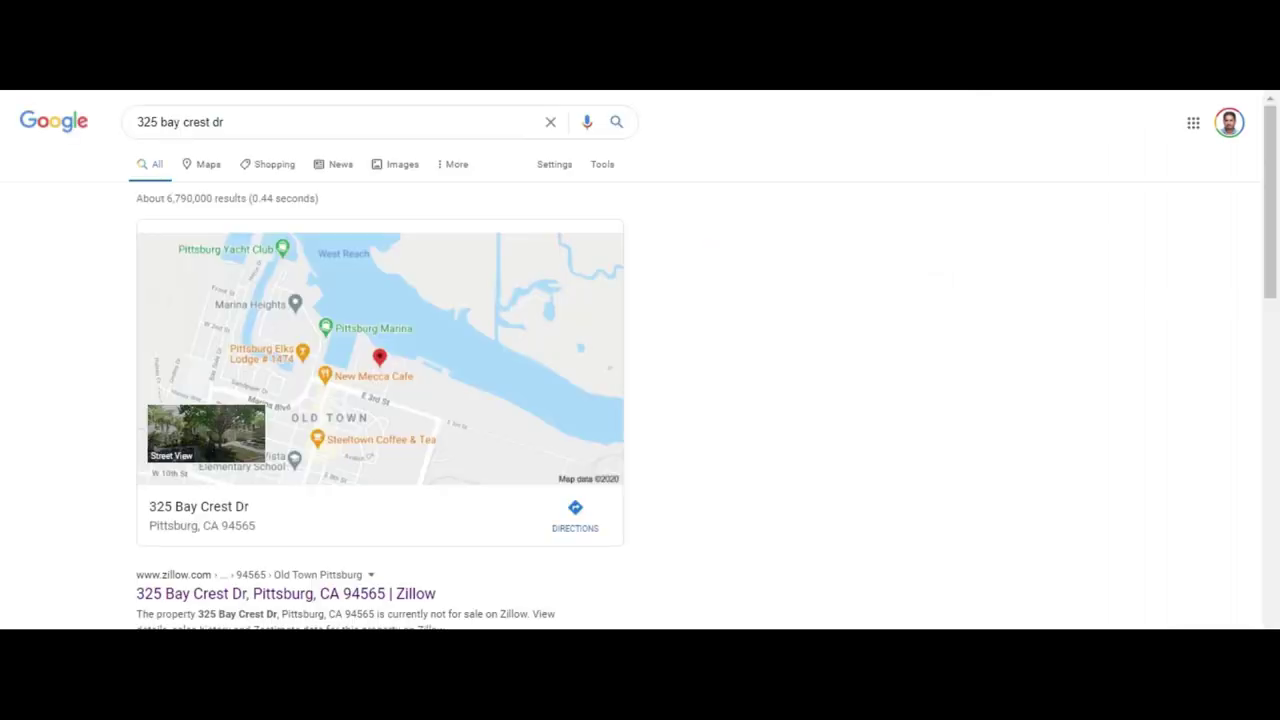
pyautogui.scroll(-3, 640, 360)
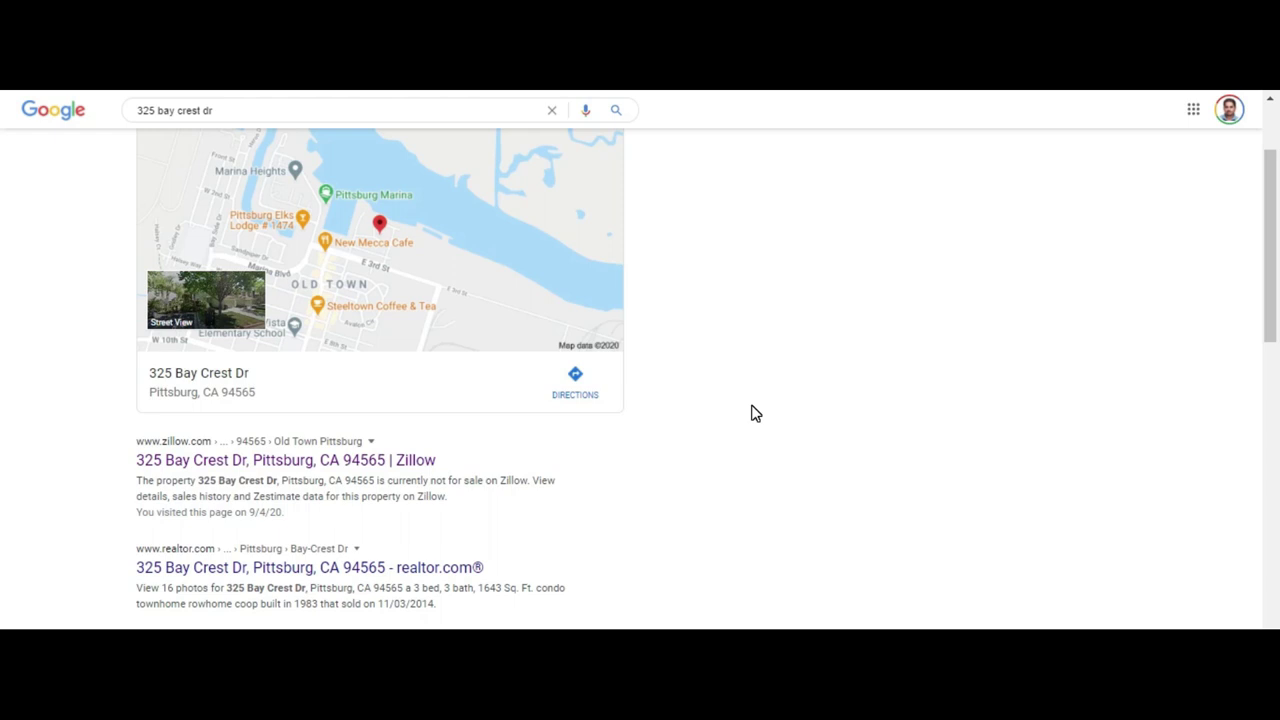
pyautogui.scroll(3, 755, 413)
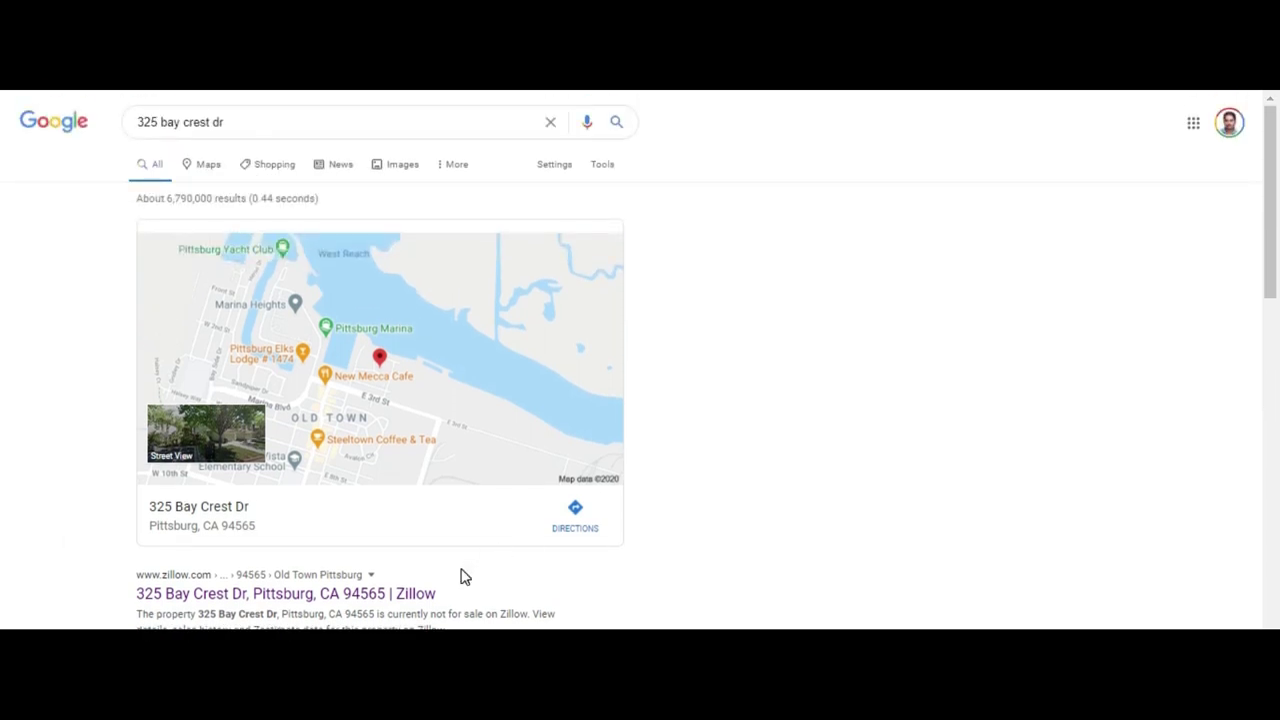
pyautogui.scroll(-3, 575, 605)
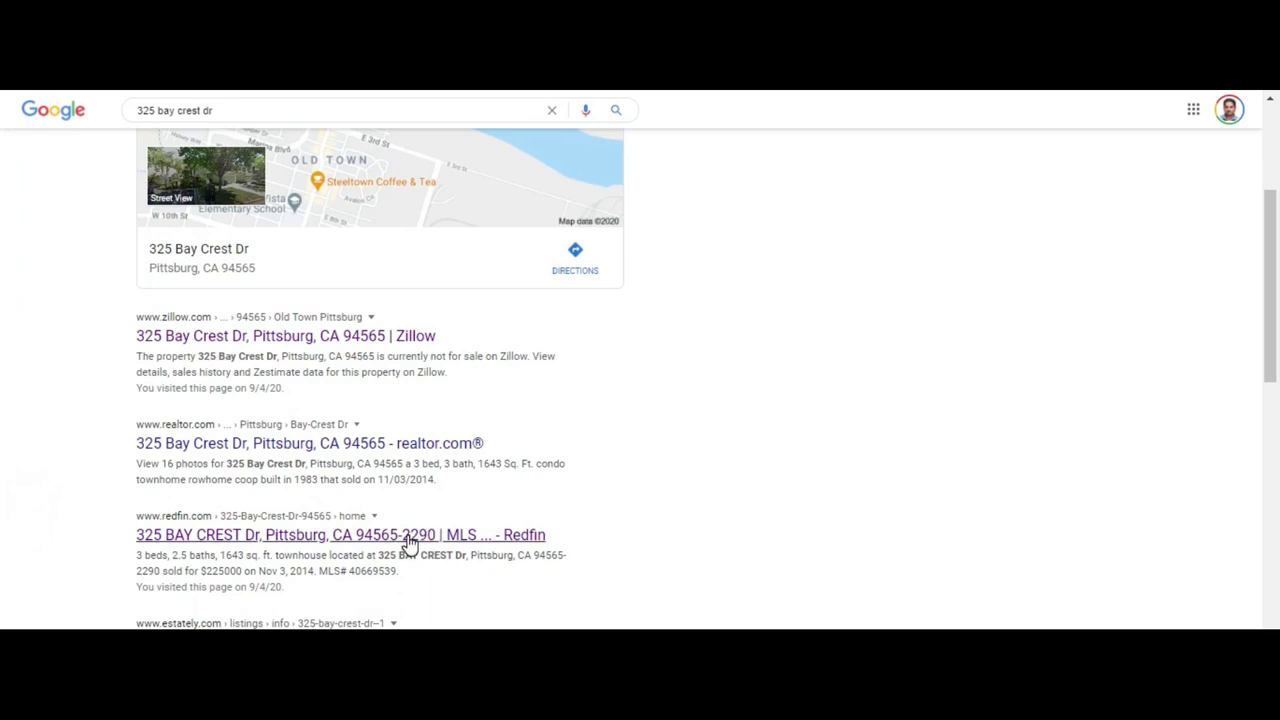
pyautogui.scroll(1, 646, 514)
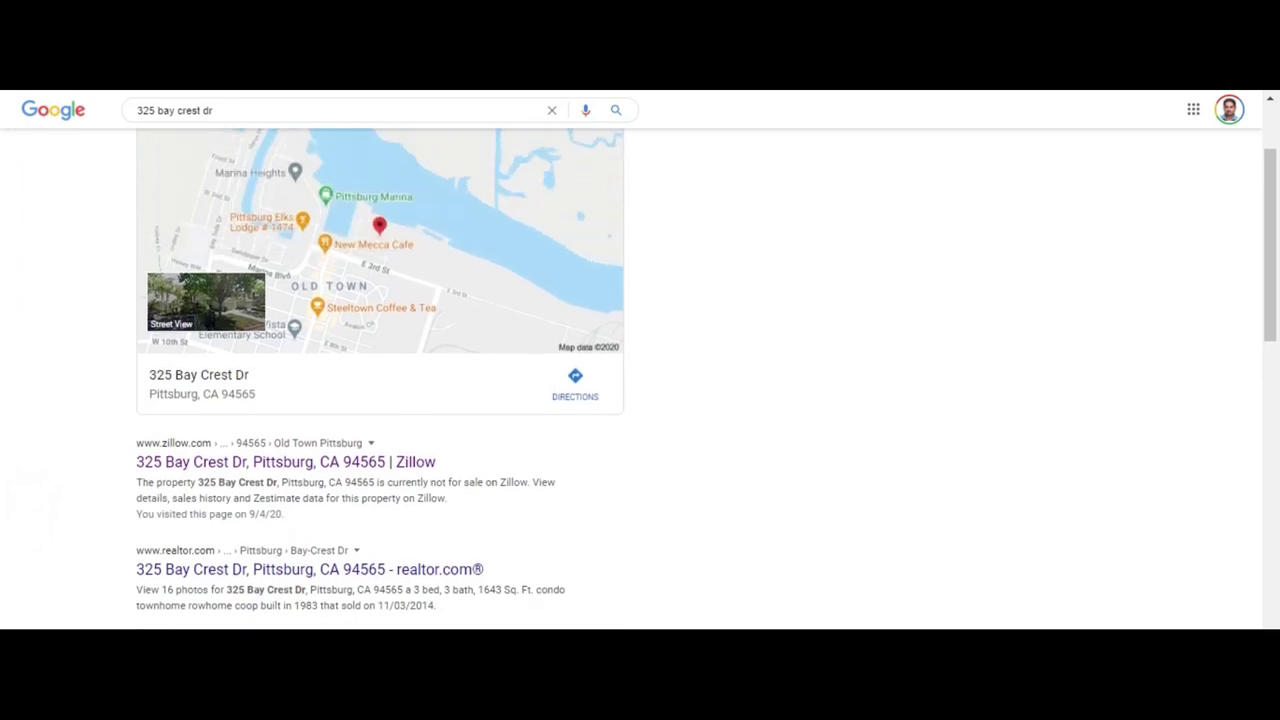
pyautogui.scroll(2, 640, 360)
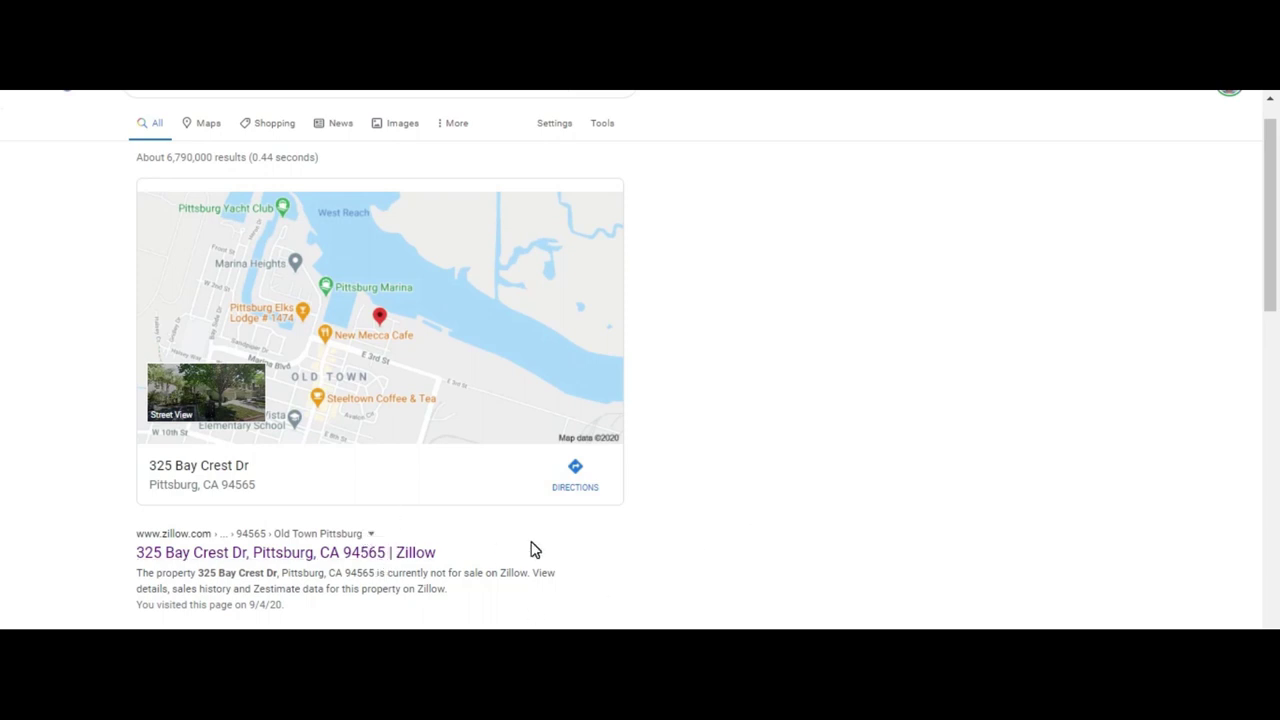
pyautogui.scroll(-1, 566, 583)
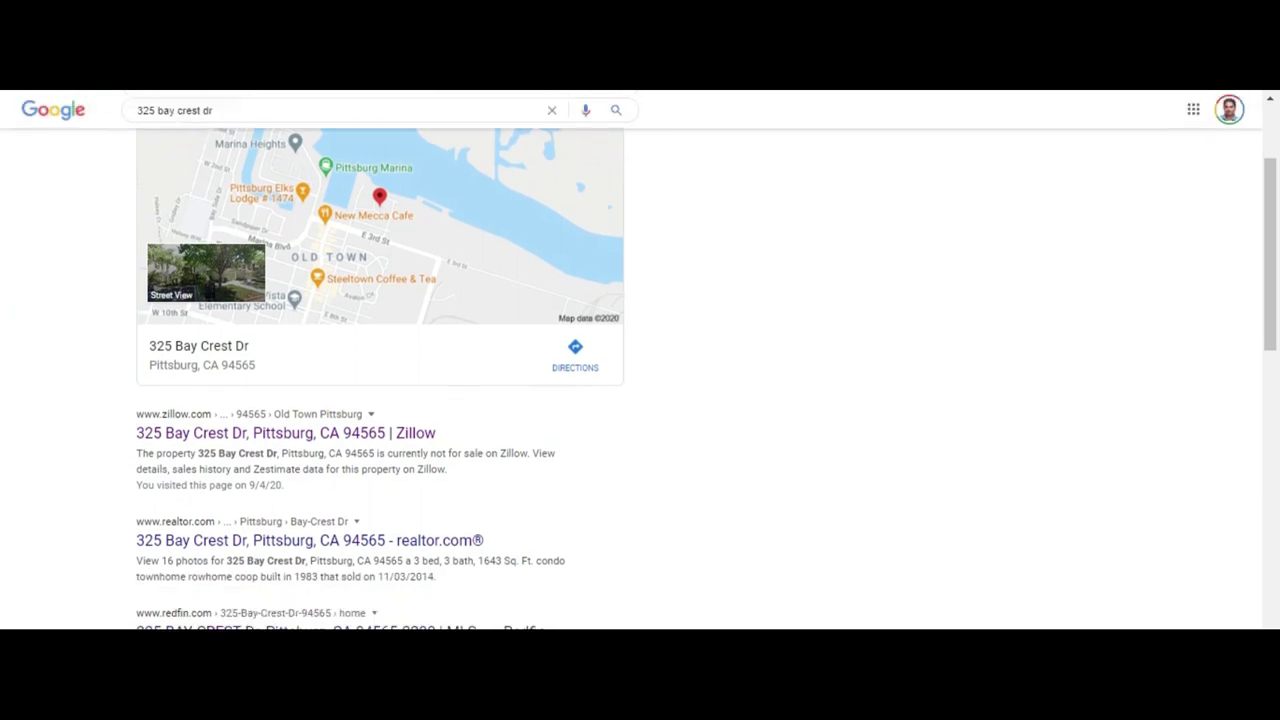
pyautogui.scroll(2, 566, 583)
pyautogui.scroll(-1, 640, 360)
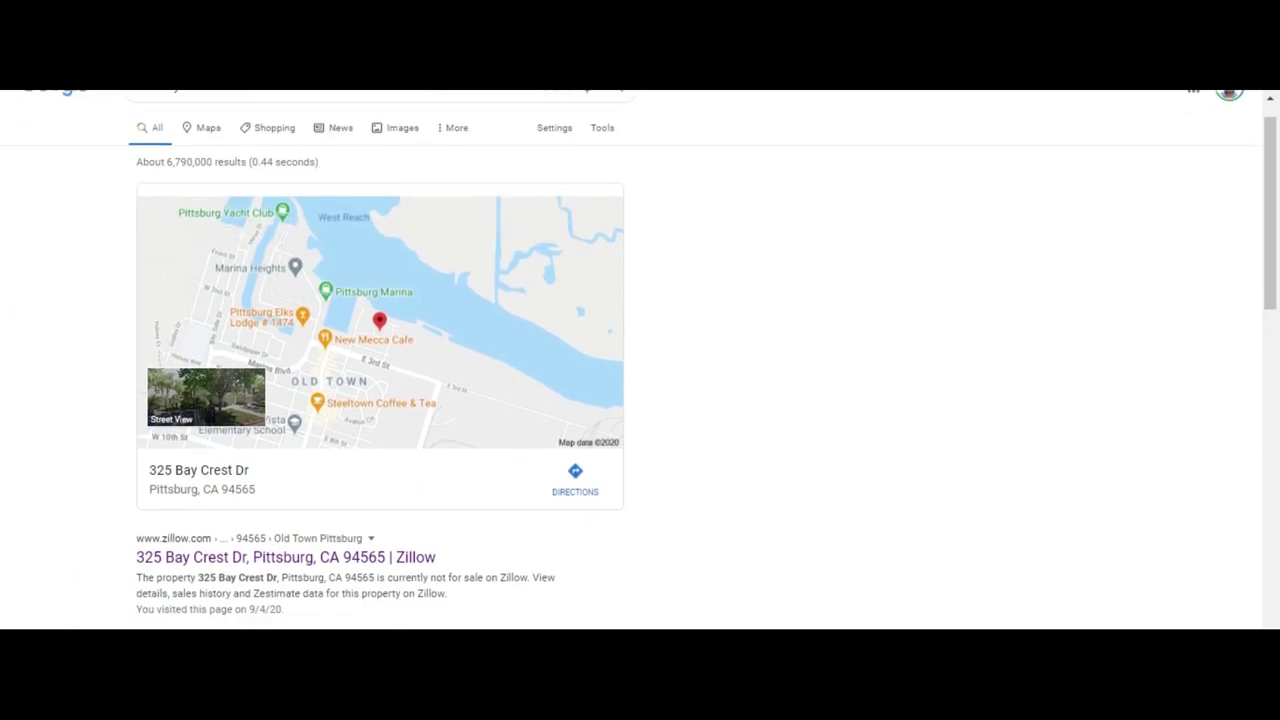
pyautogui.scroll(1, 640, 360)
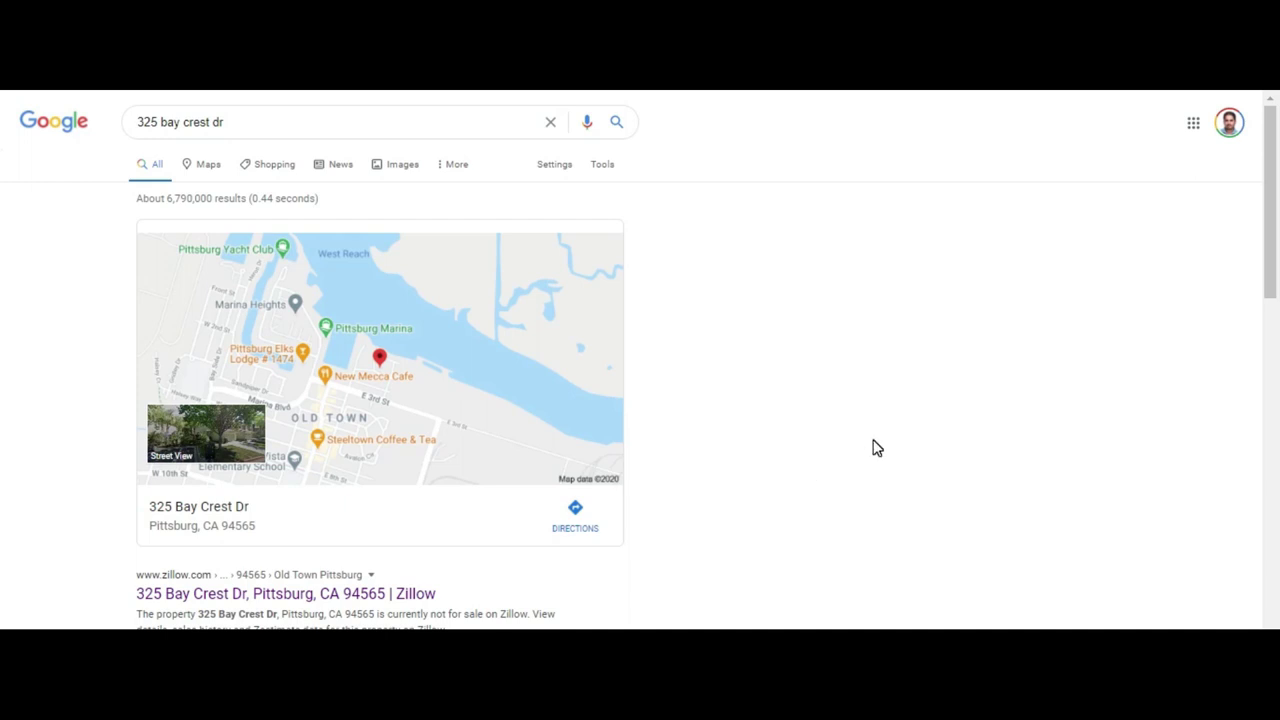
pyautogui.scroll(-3, 873, 447)
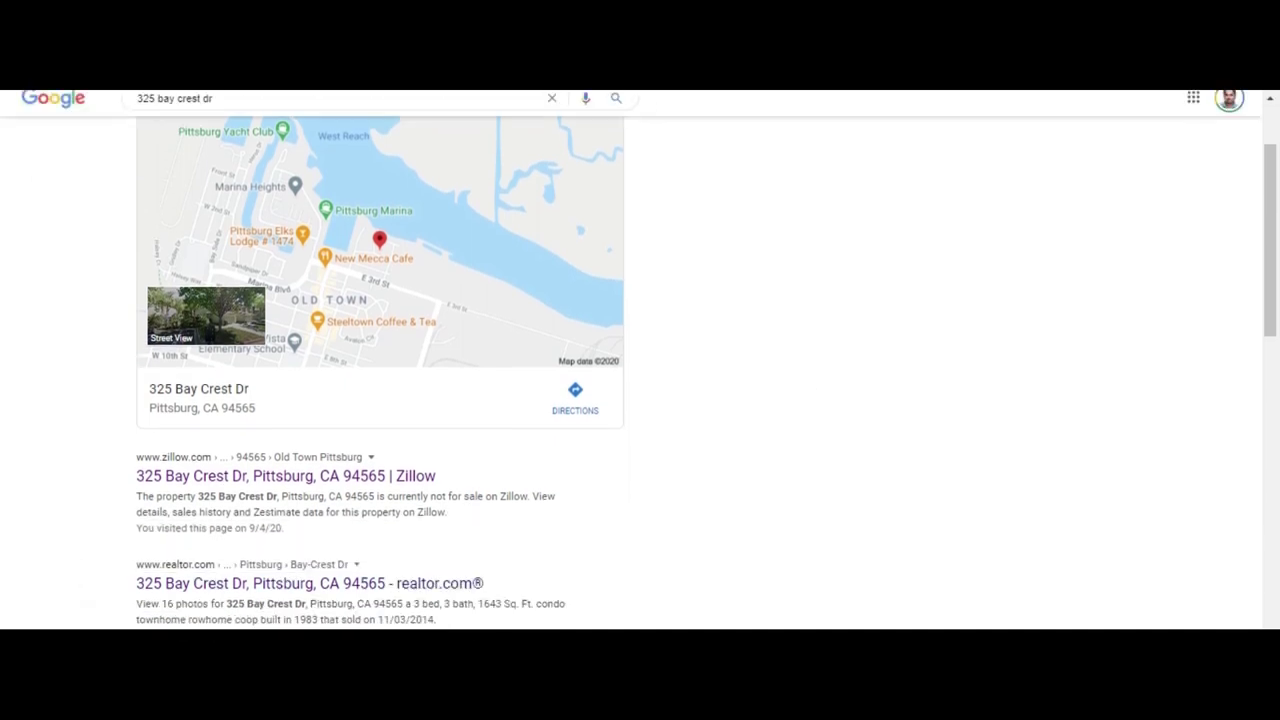
pyautogui.scroll(-2, 305, 480)
# View the realtor.com page for the property, then go back to the Google results
pyautogui.click(304, 478)
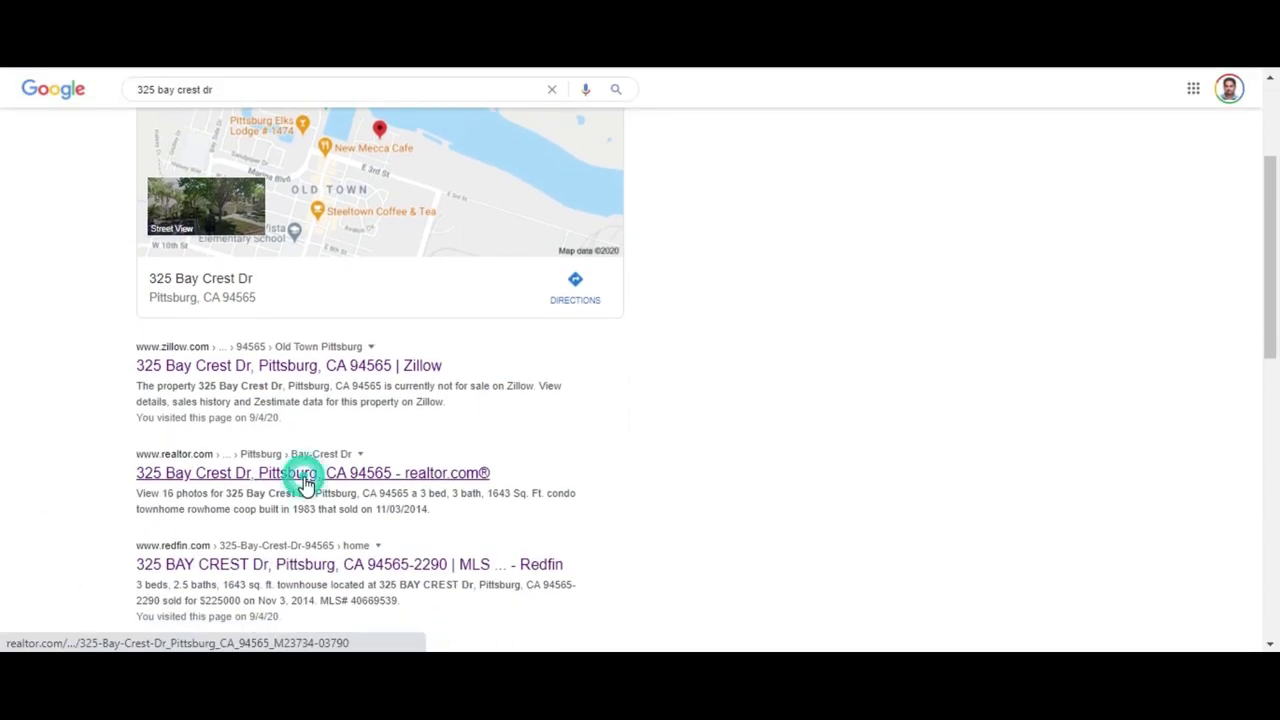
pyautogui.scroll(-3, 640, 360)
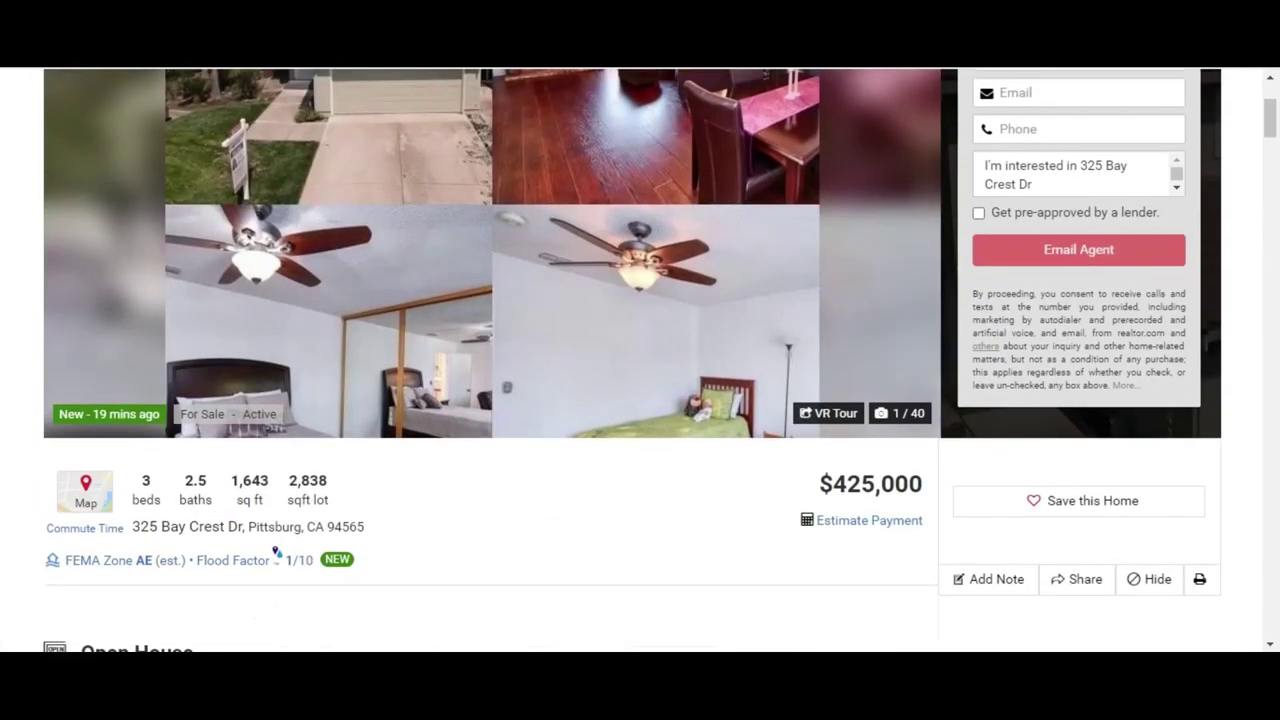
pyautogui.scroll(2, 160, 72)
pyautogui.hotkey('alt', 'Left')
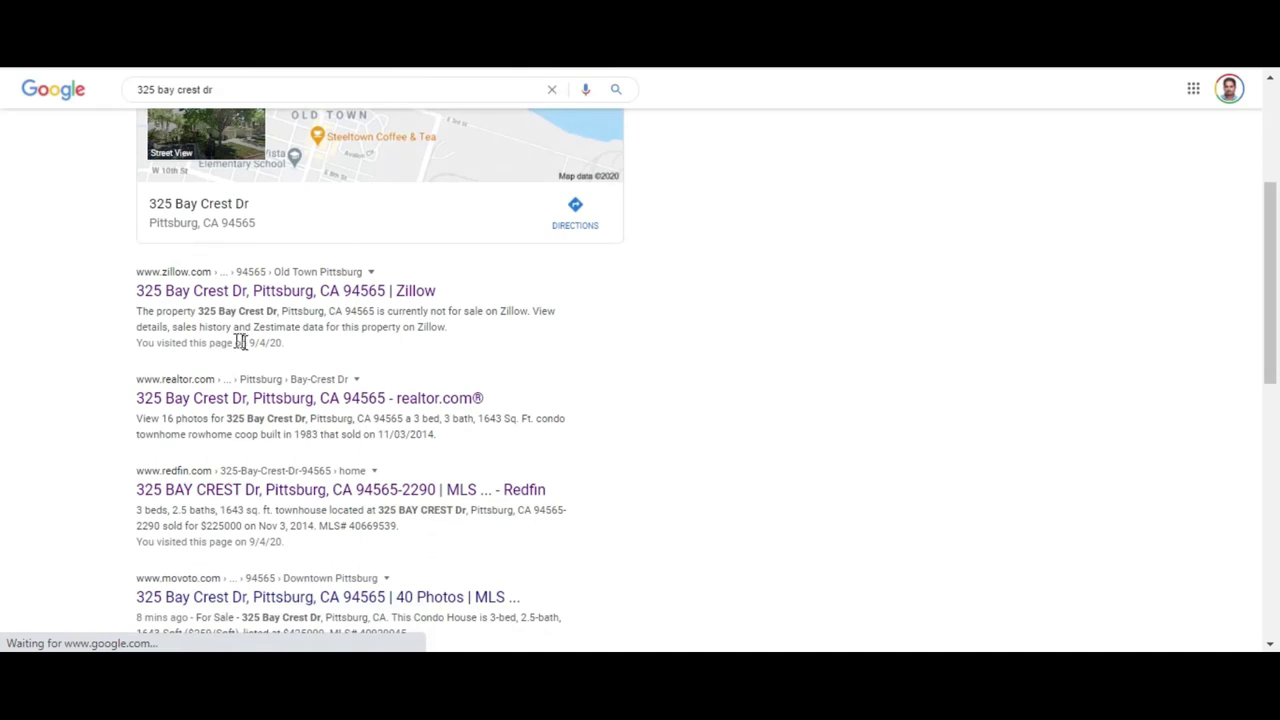
pyautogui.click(299, 502)
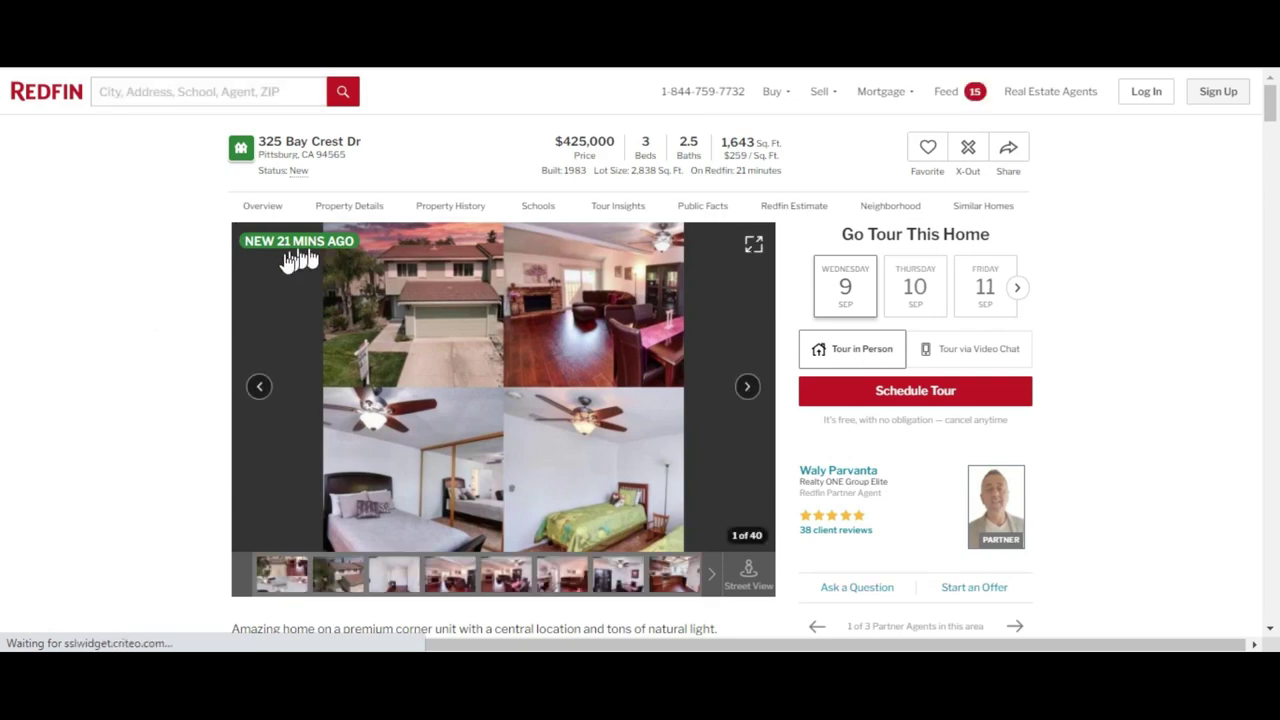
pyautogui.click(745, 387)
pyautogui.click(745, 387)
pyautogui.click(745, 387)
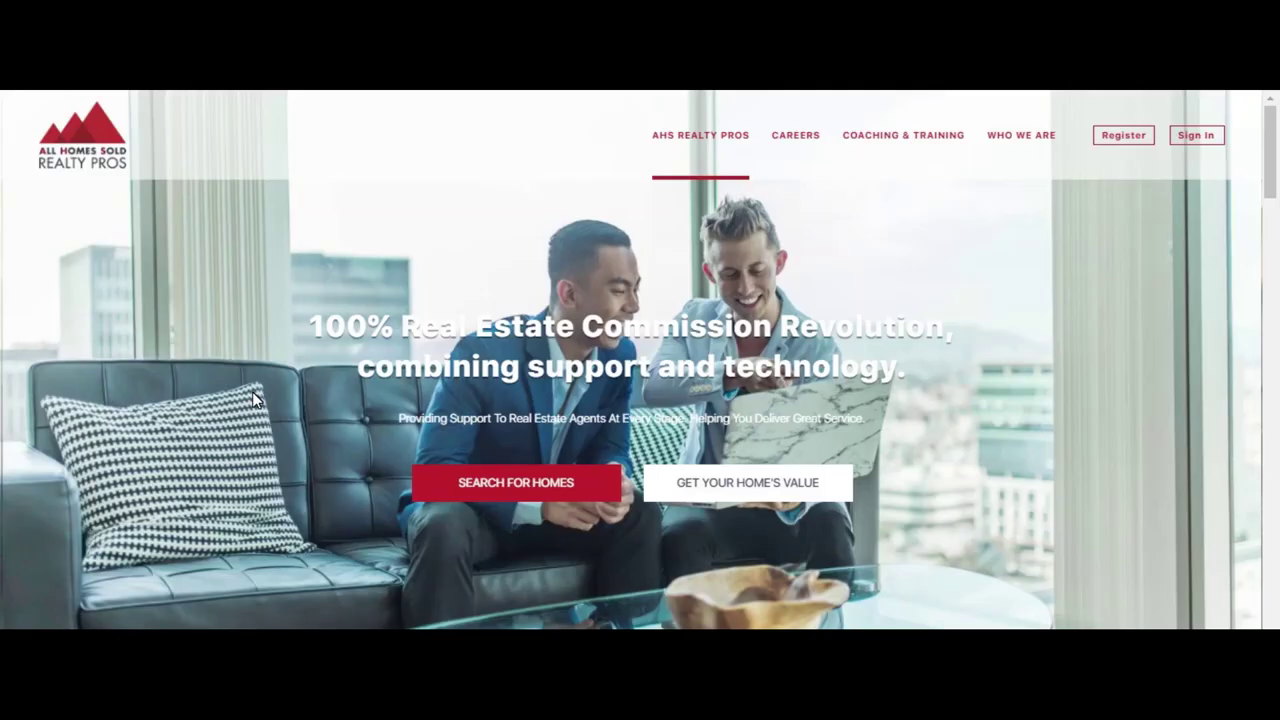
pyautogui.tripleClick(390, 366)
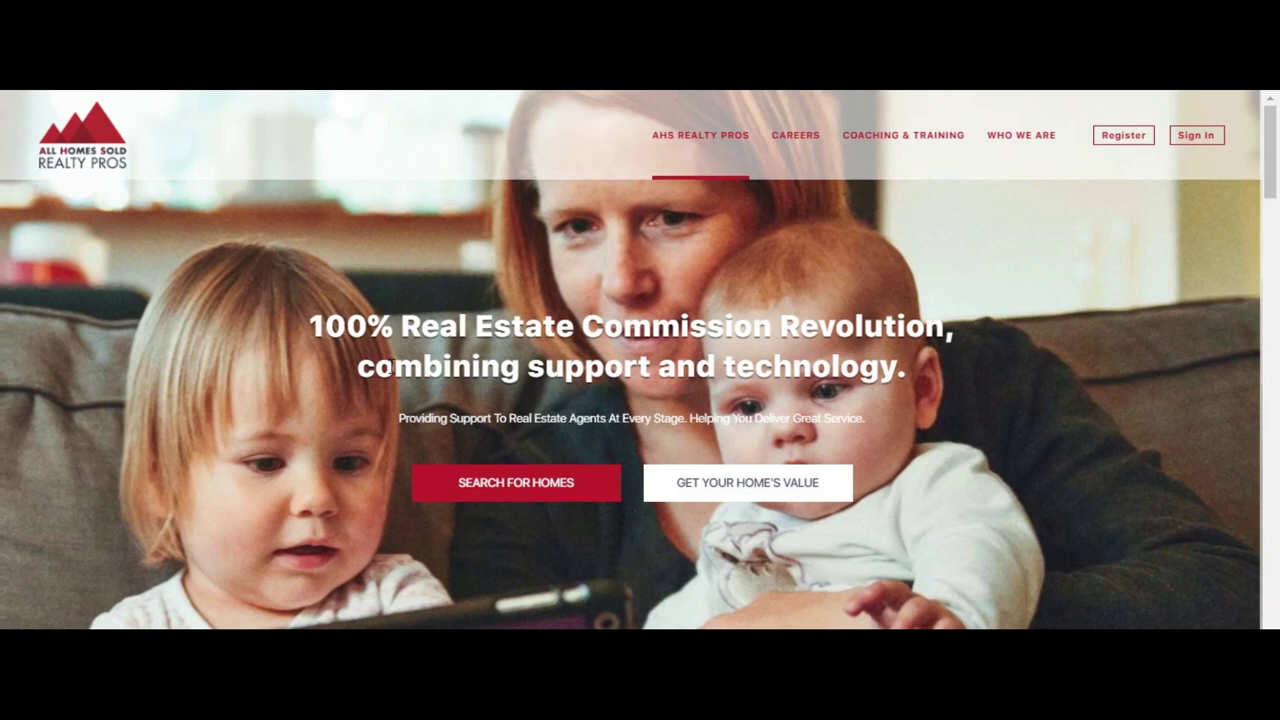
pyautogui.scroll(-4, 640, 360)
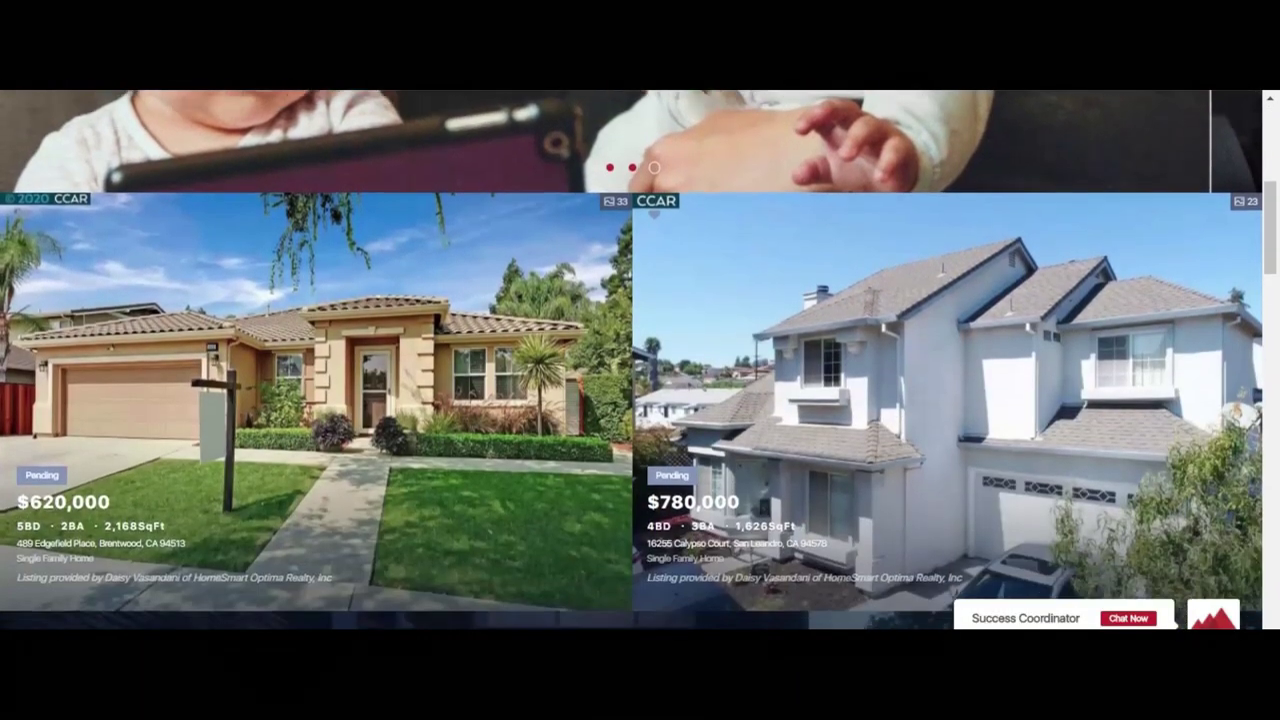
pyautogui.scroll(4, 640, 360)
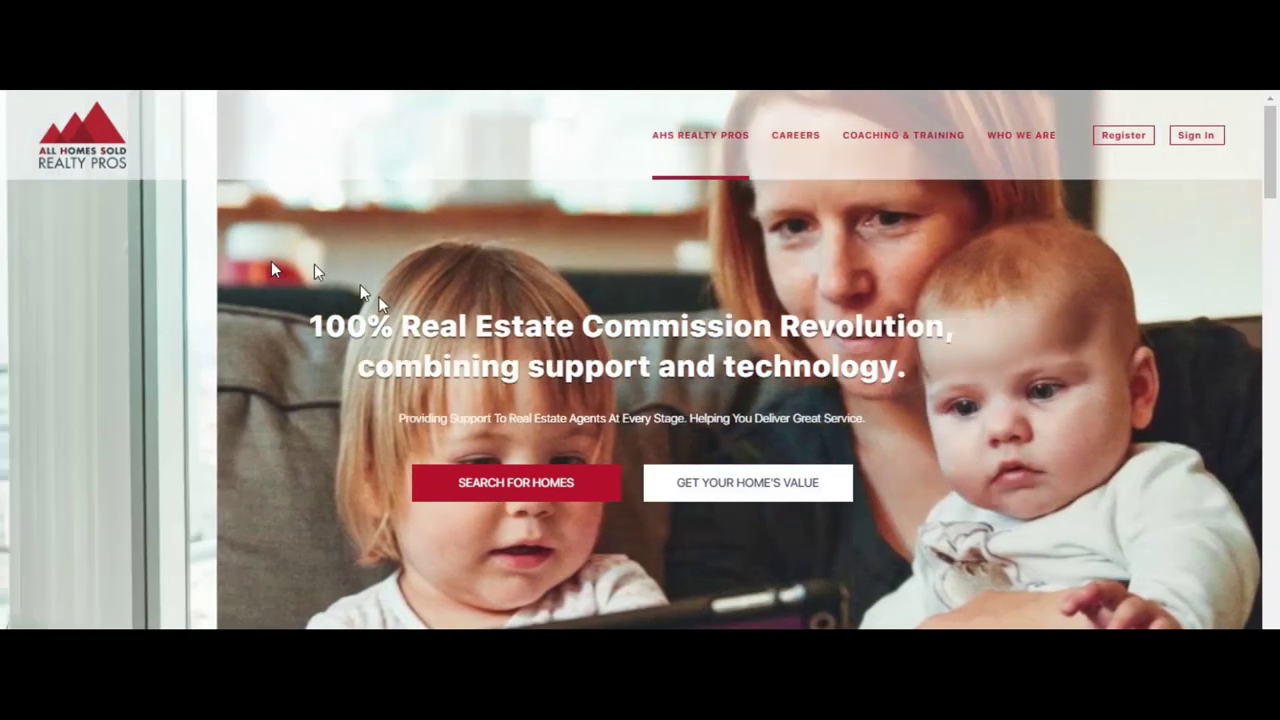
pyautogui.doubleClick(437, 338)
pyautogui.tripleClick(437, 343)
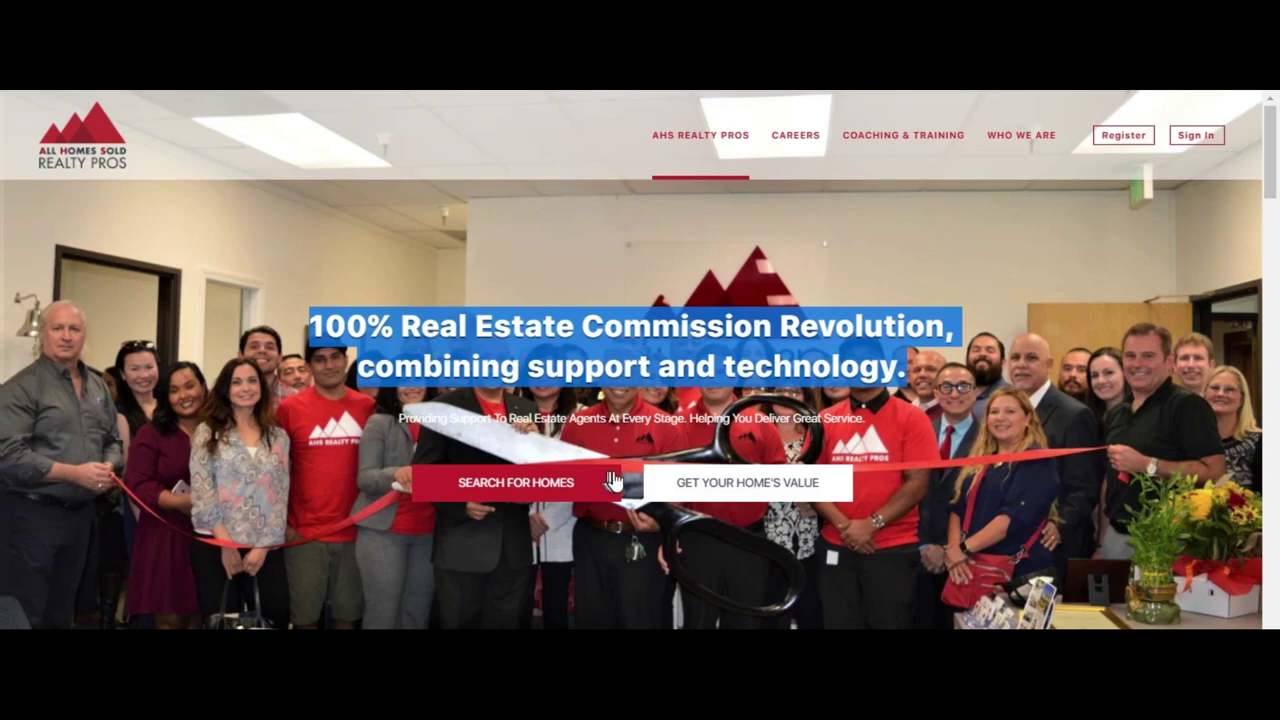
pyautogui.click(675, 420)
pyautogui.tripleClick(672, 418)
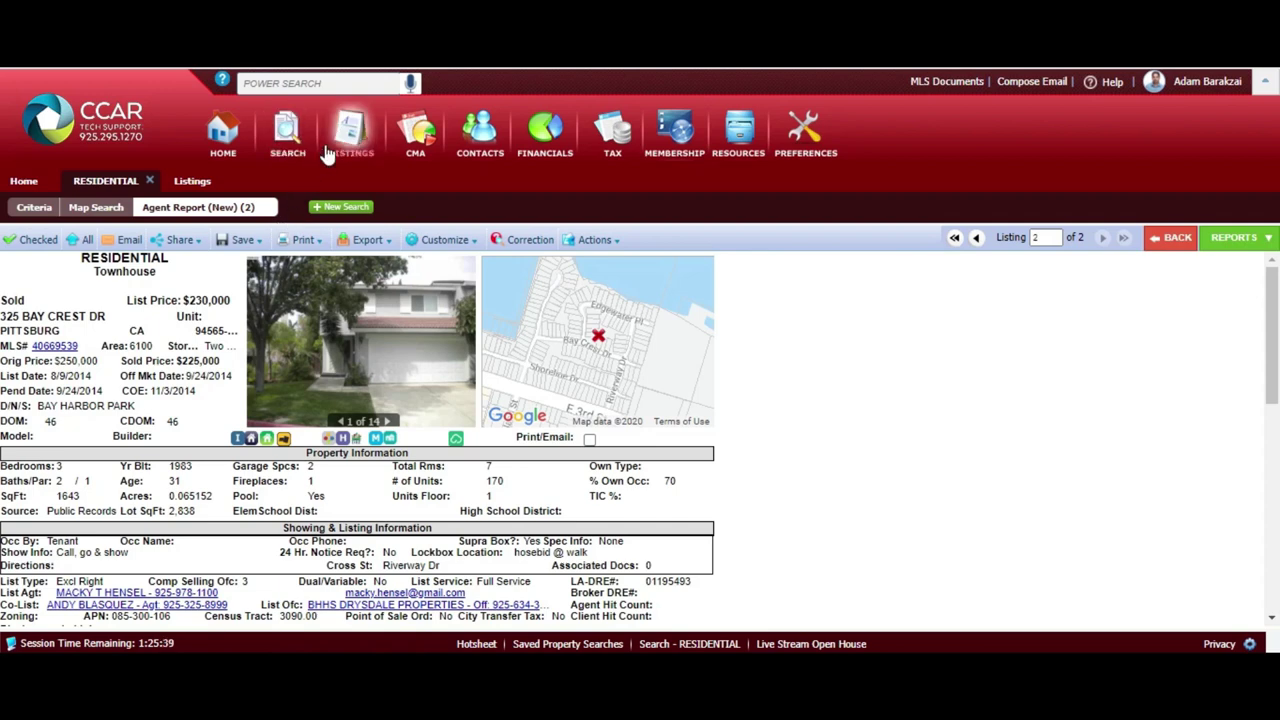
pyautogui.moveTo(328, 152)
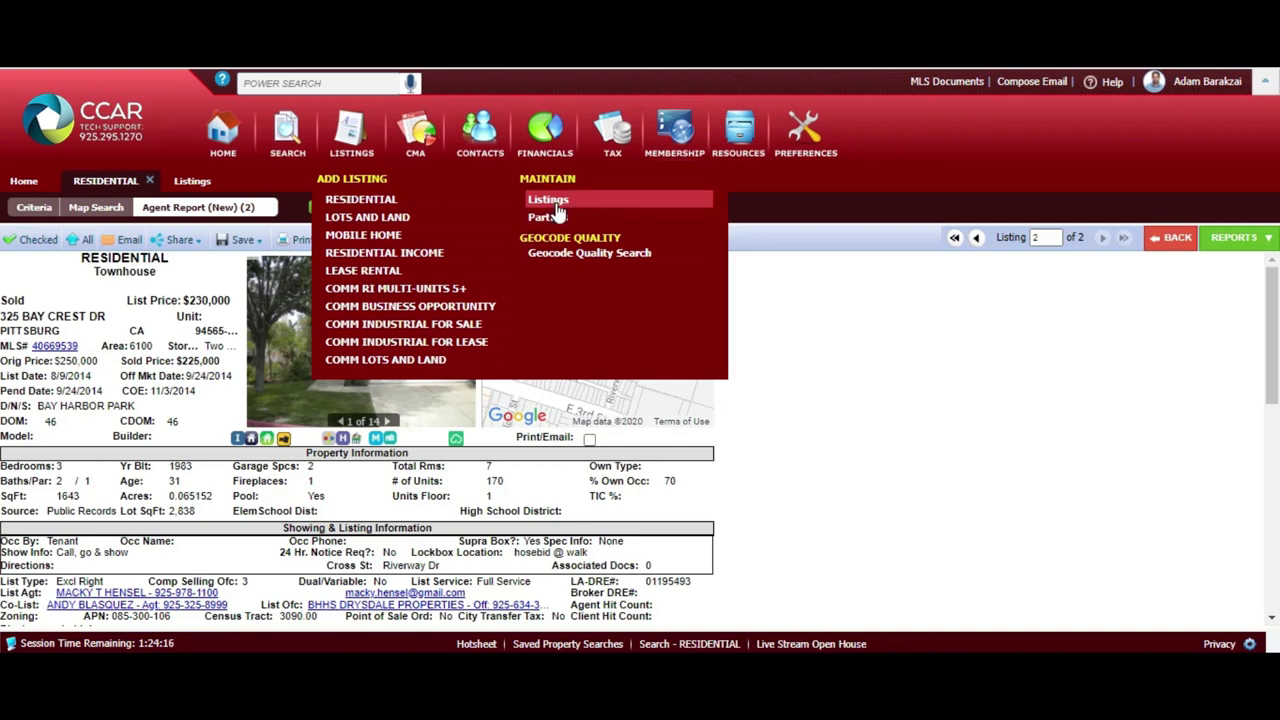
# Open listing 40920045 for editing from Maintain Listings, closing the leftover search sub-tabs
pyautogui.click(555, 205)
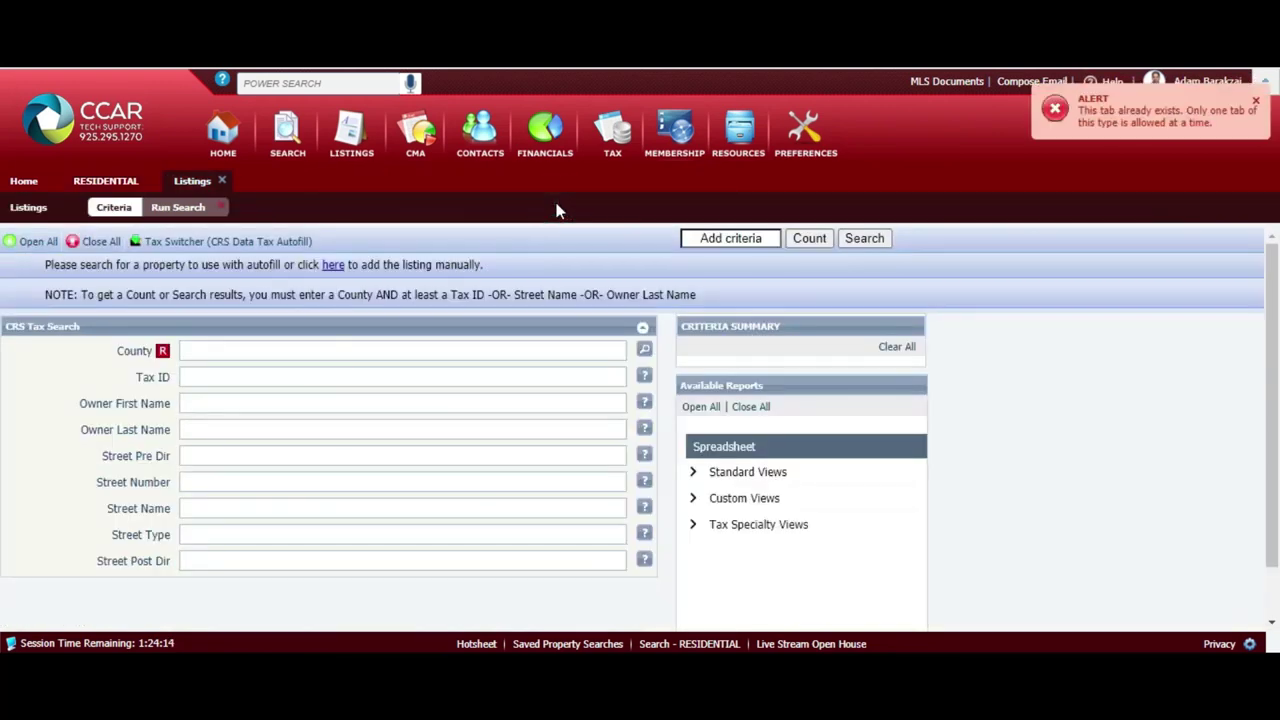
pyautogui.click(221, 207)
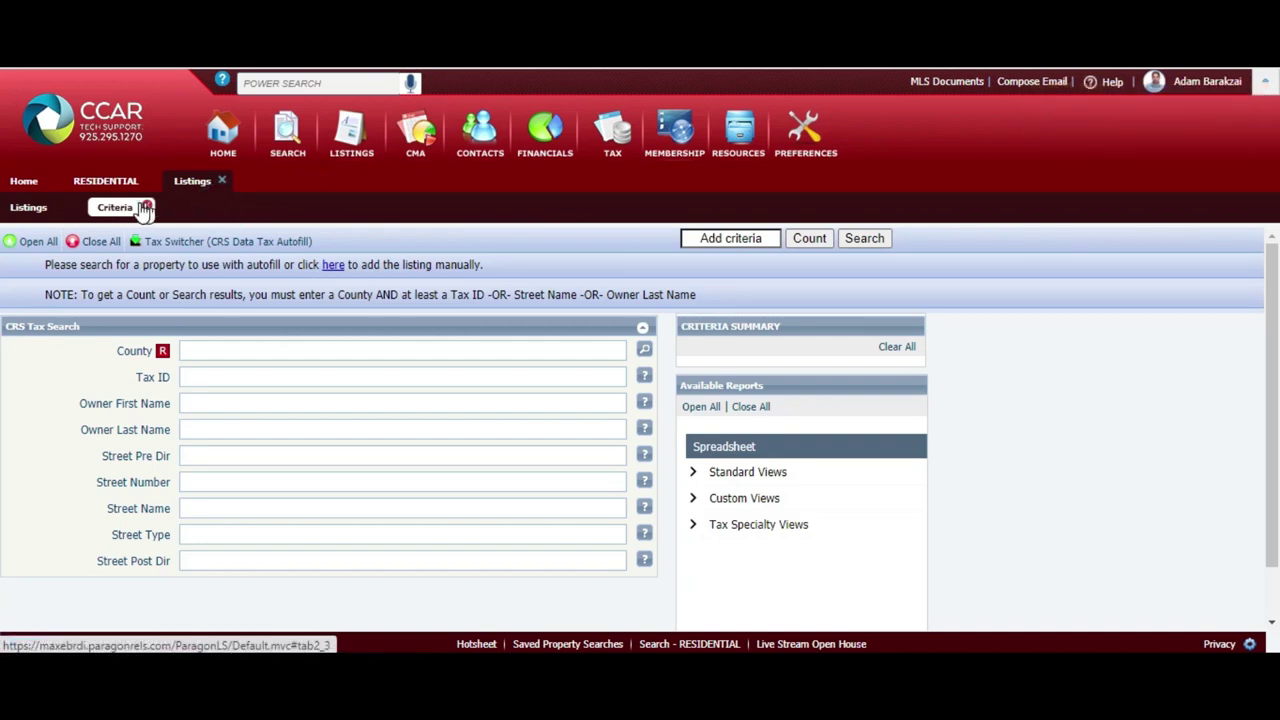
pyautogui.click(147, 206)
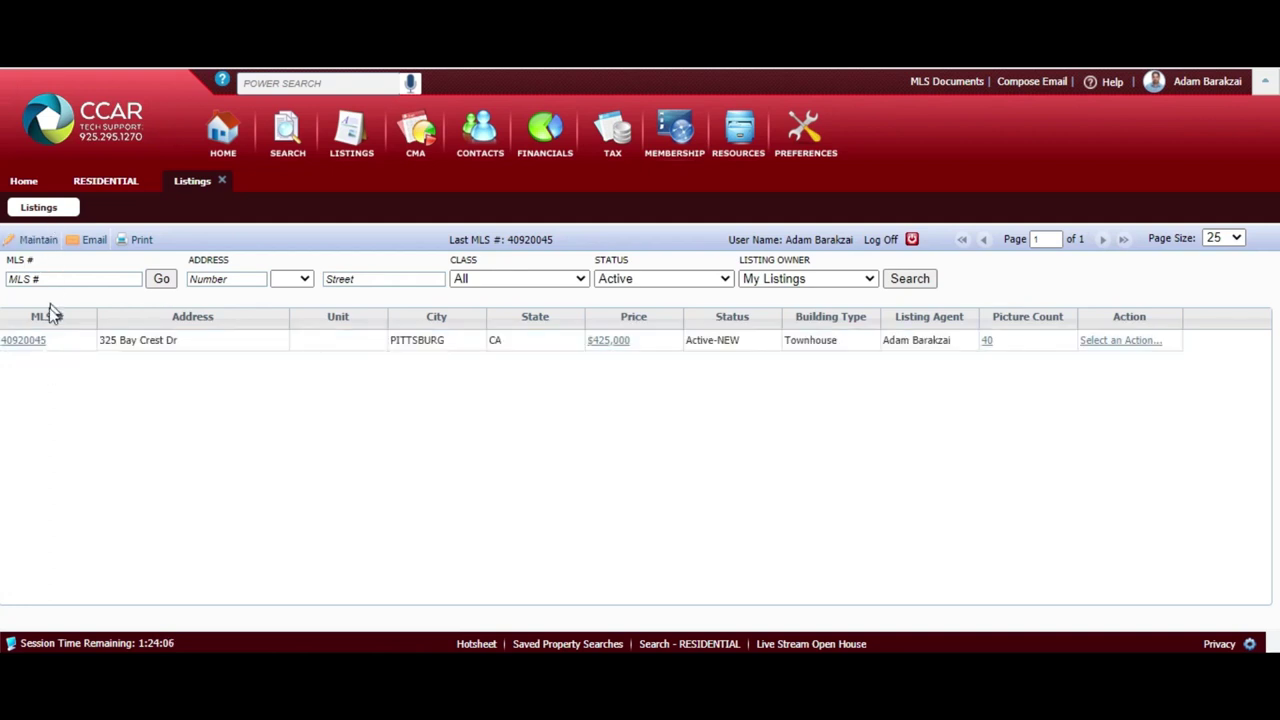
pyautogui.click(40, 345)
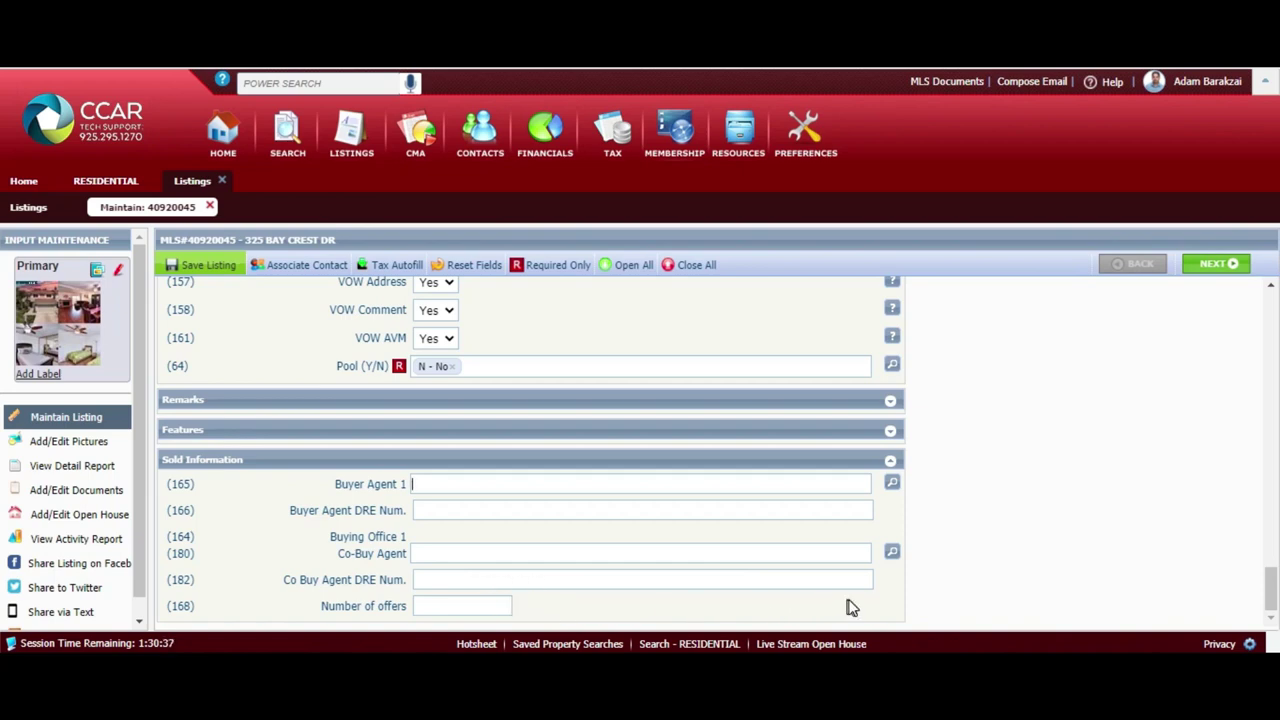
# Move down the maintenance form to the Sold Information section and collapse it
pyautogui.click(1266, 597)
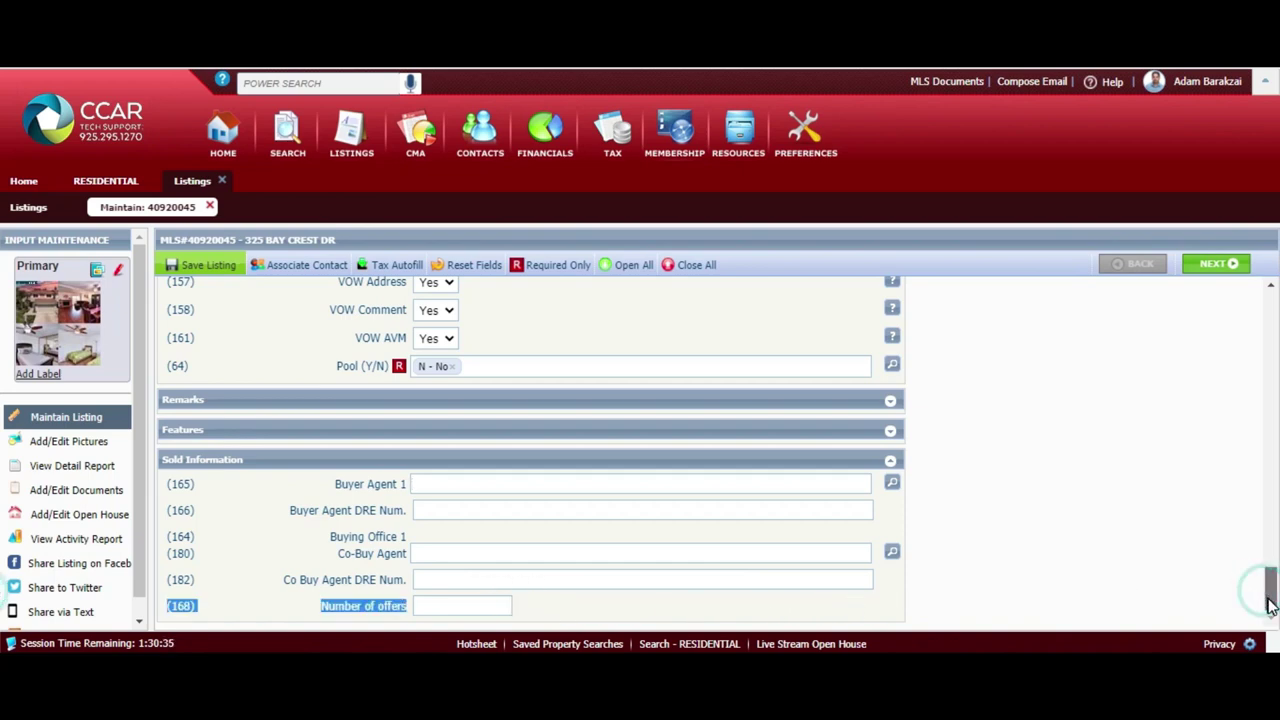
pyautogui.click(1265, 600)
pyautogui.click(1176, 590)
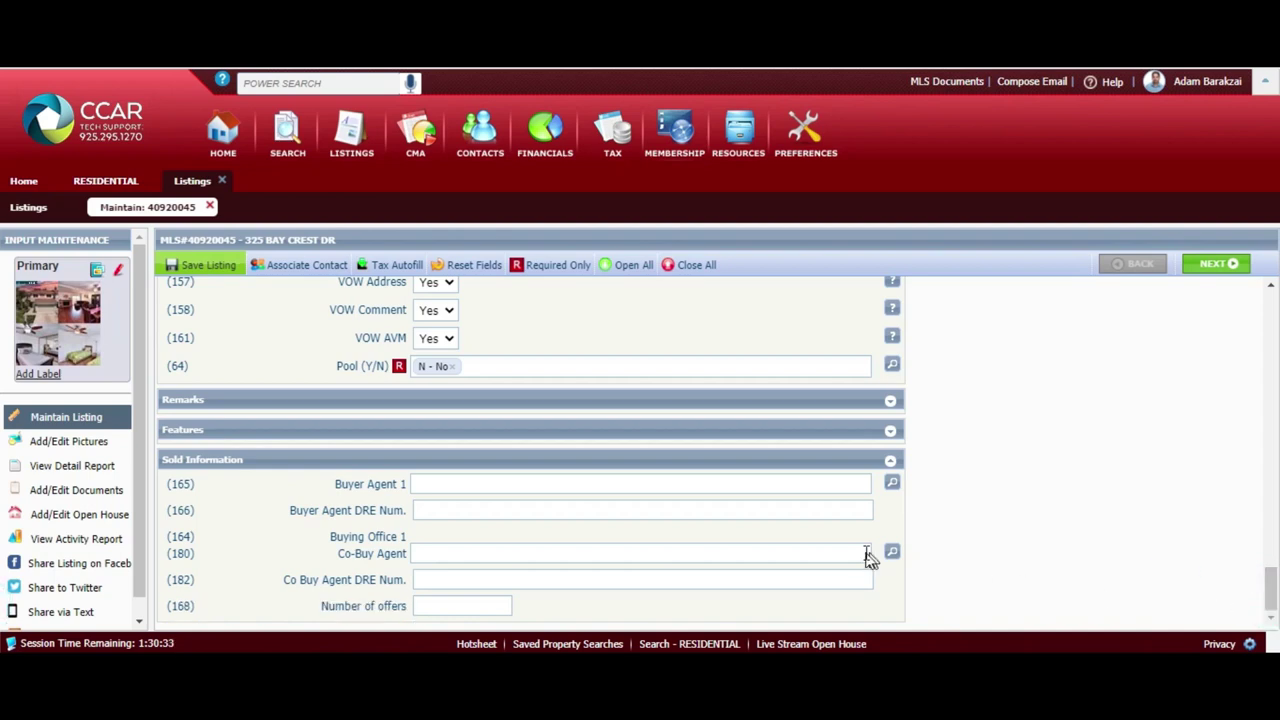
pyautogui.click(773, 538)
pyautogui.click(890, 460)
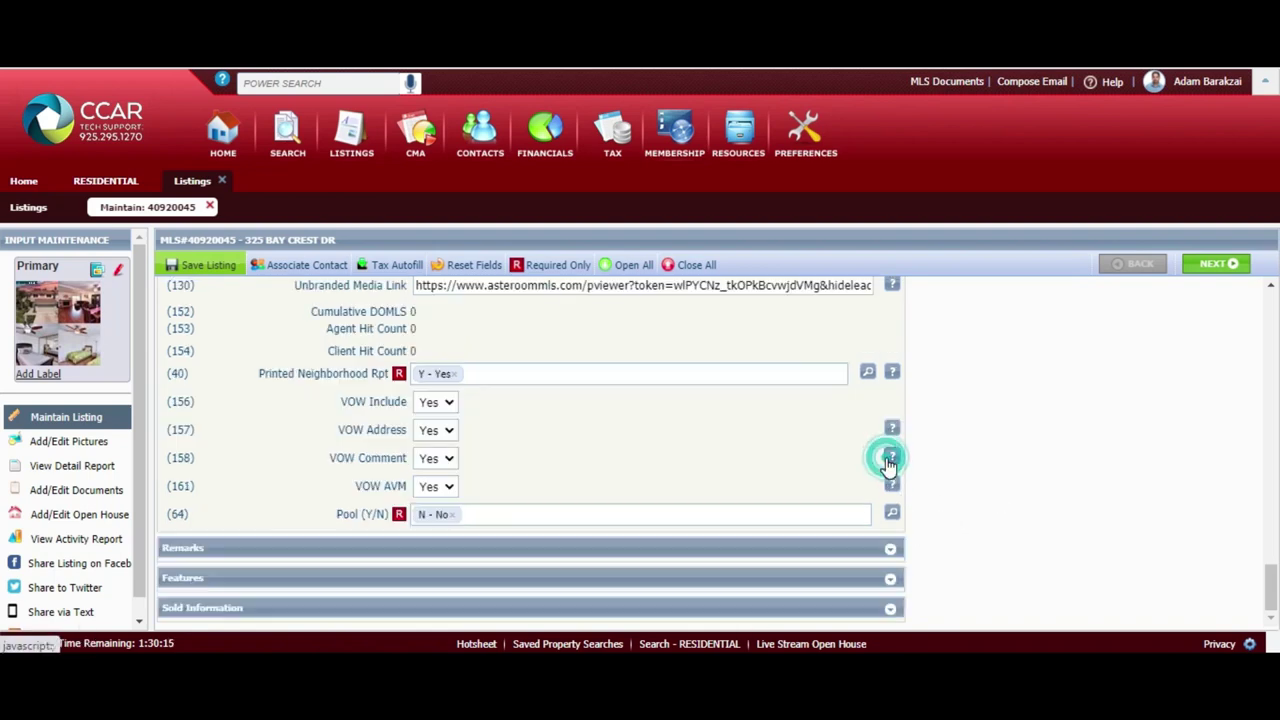
pyautogui.click(1138, 486)
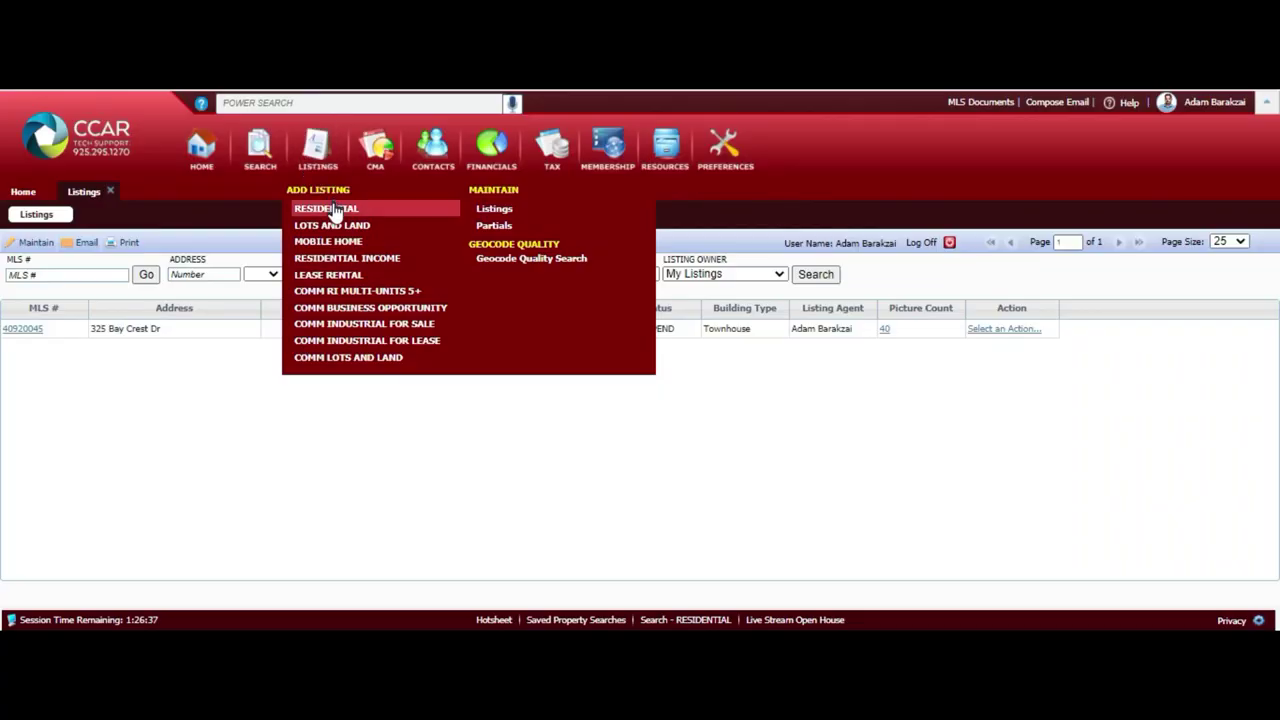
# Return to the CCAR Multiple Listing Service home page
pyautogui.click(201, 145)
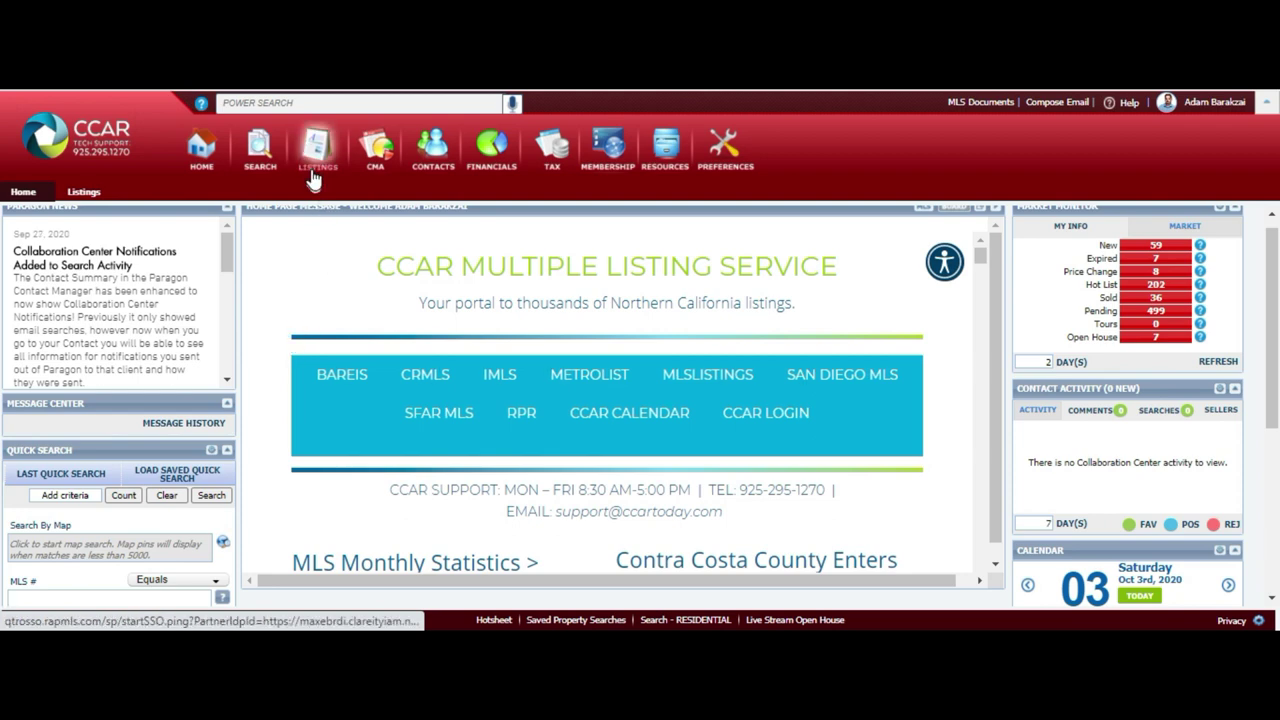
pyautogui.moveTo(311, 169)
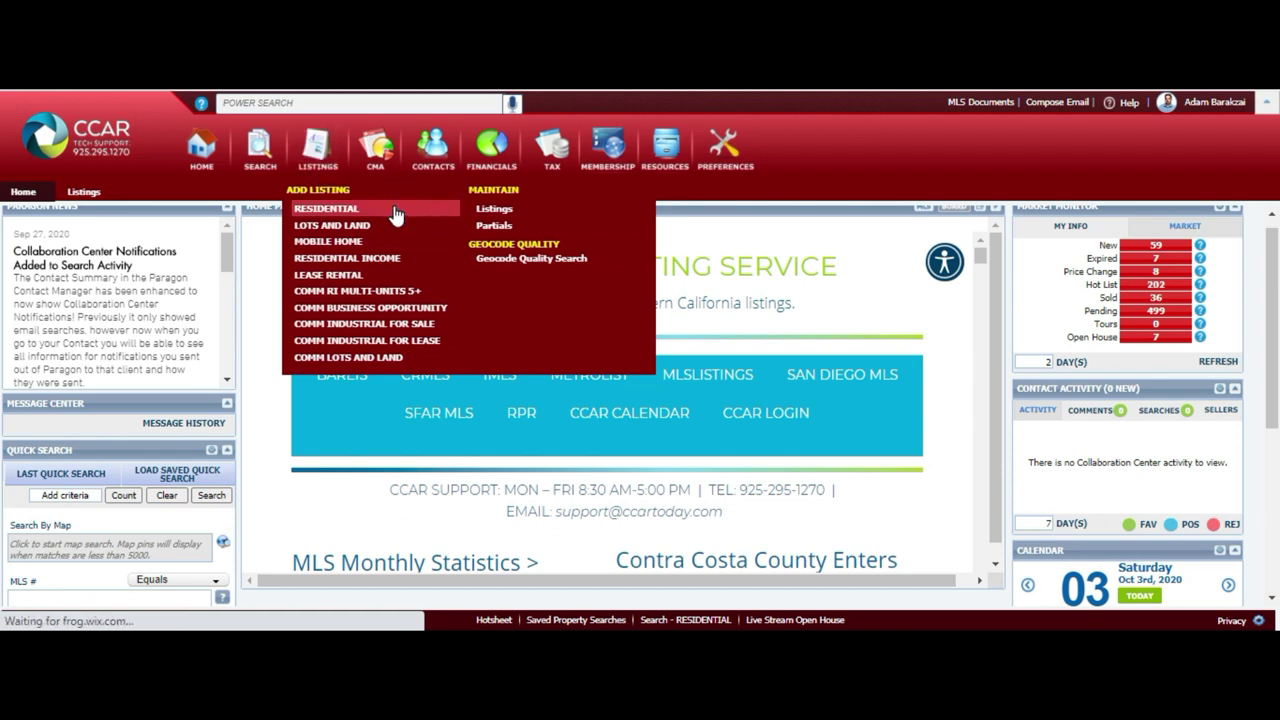
pyautogui.click(495, 209)
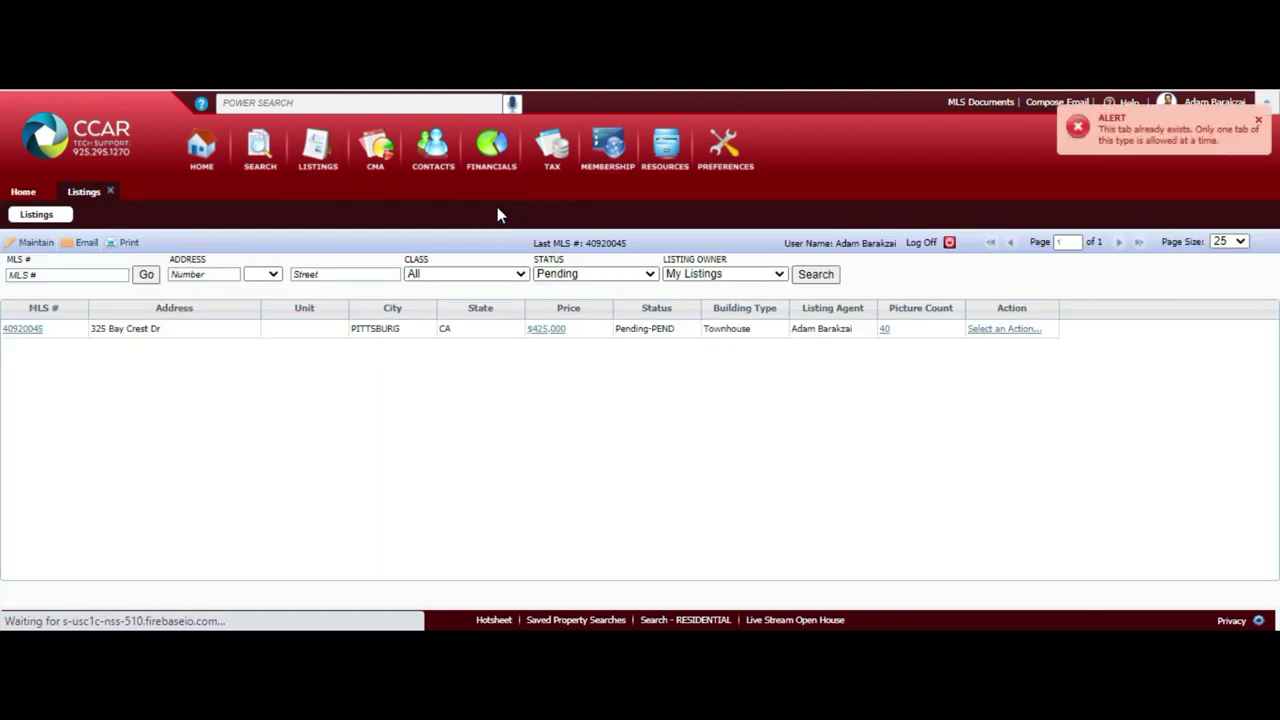
pyautogui.click(592, 276)
pyautogui.click(589, 275)
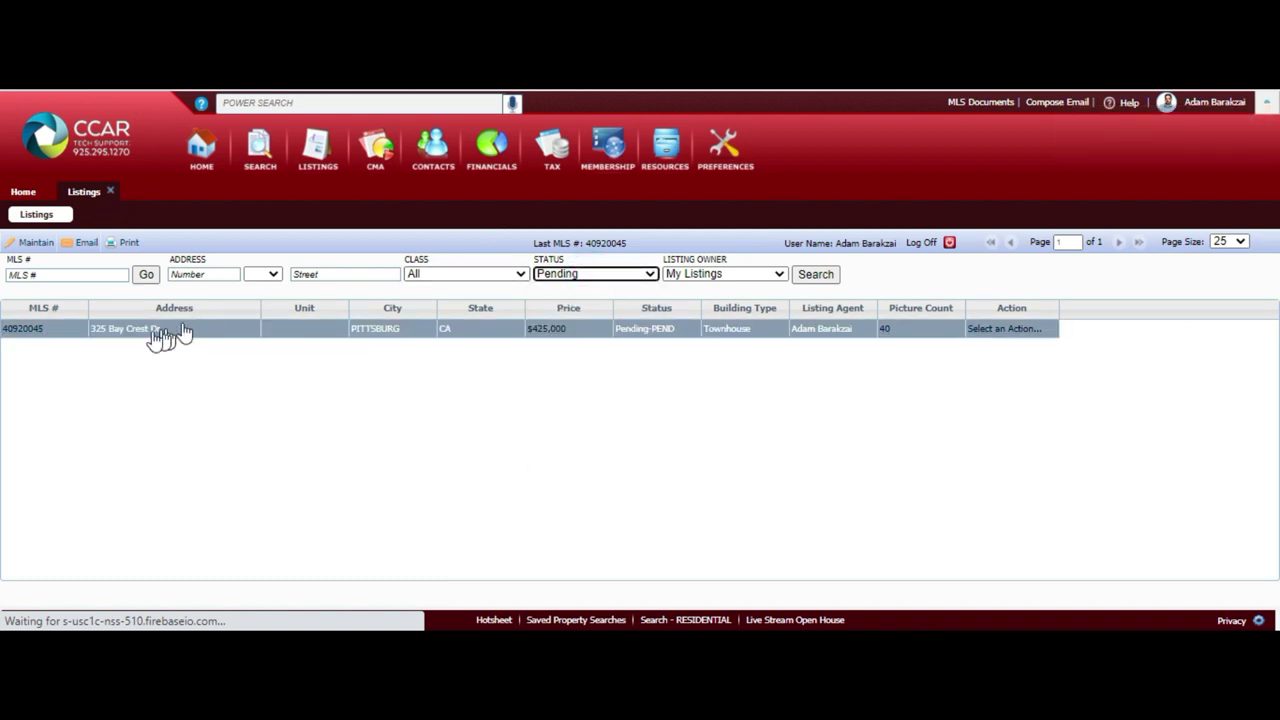
pyautogui.click(42, 330)
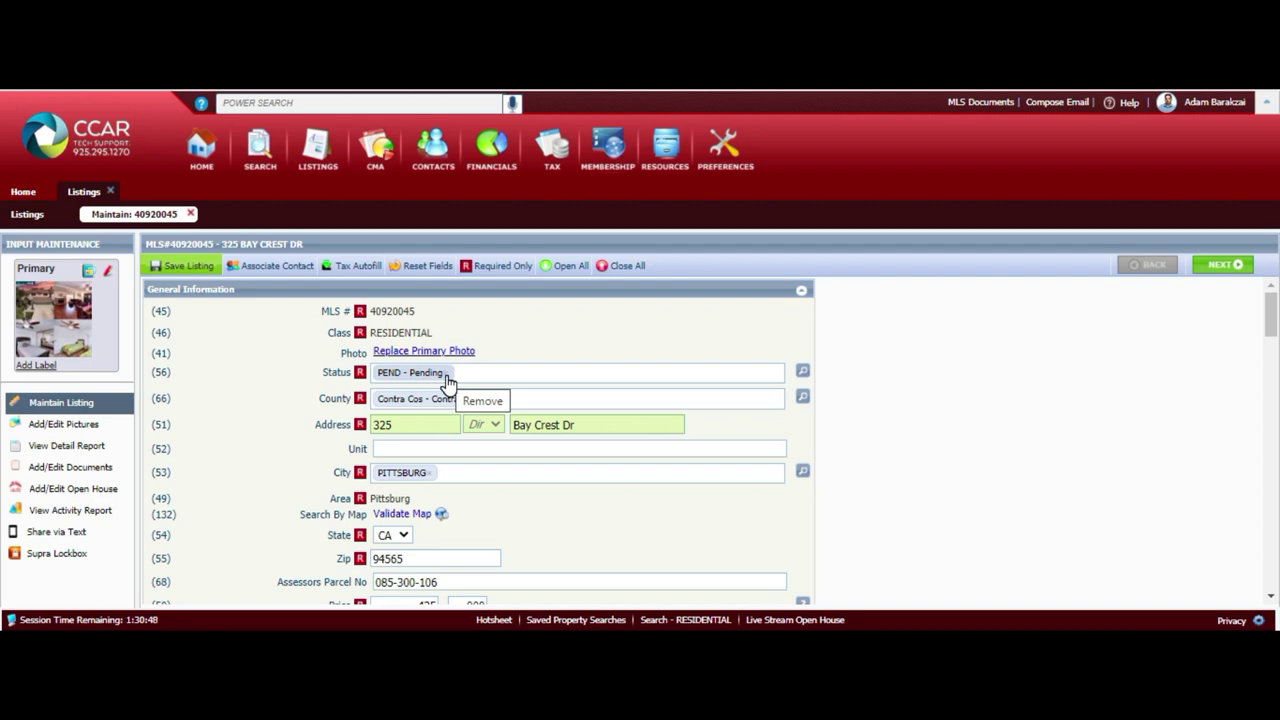
pyautogui.moveTo(1271, 315); pyautogui.dragTo(1270, 580)
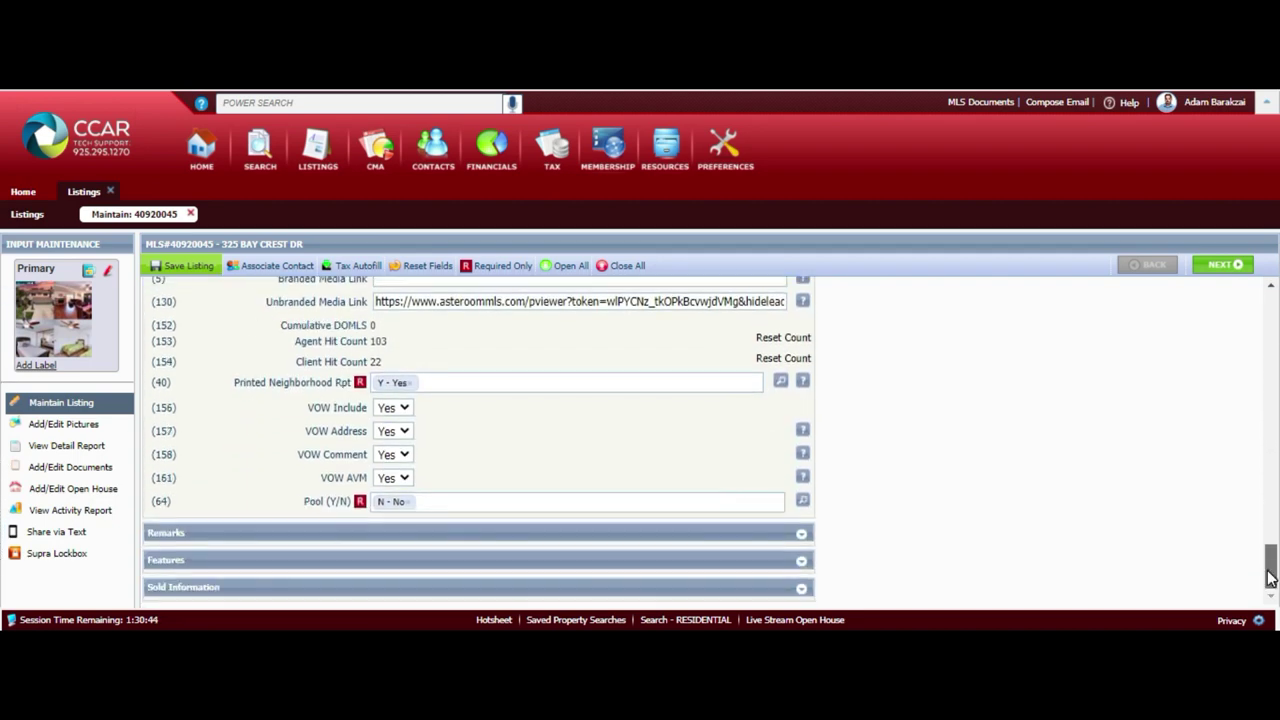
# Set Proposed Closing Date to 10/02/2020 in Sold Information, then remove the Pending status
pyautogui.click(799, 588)
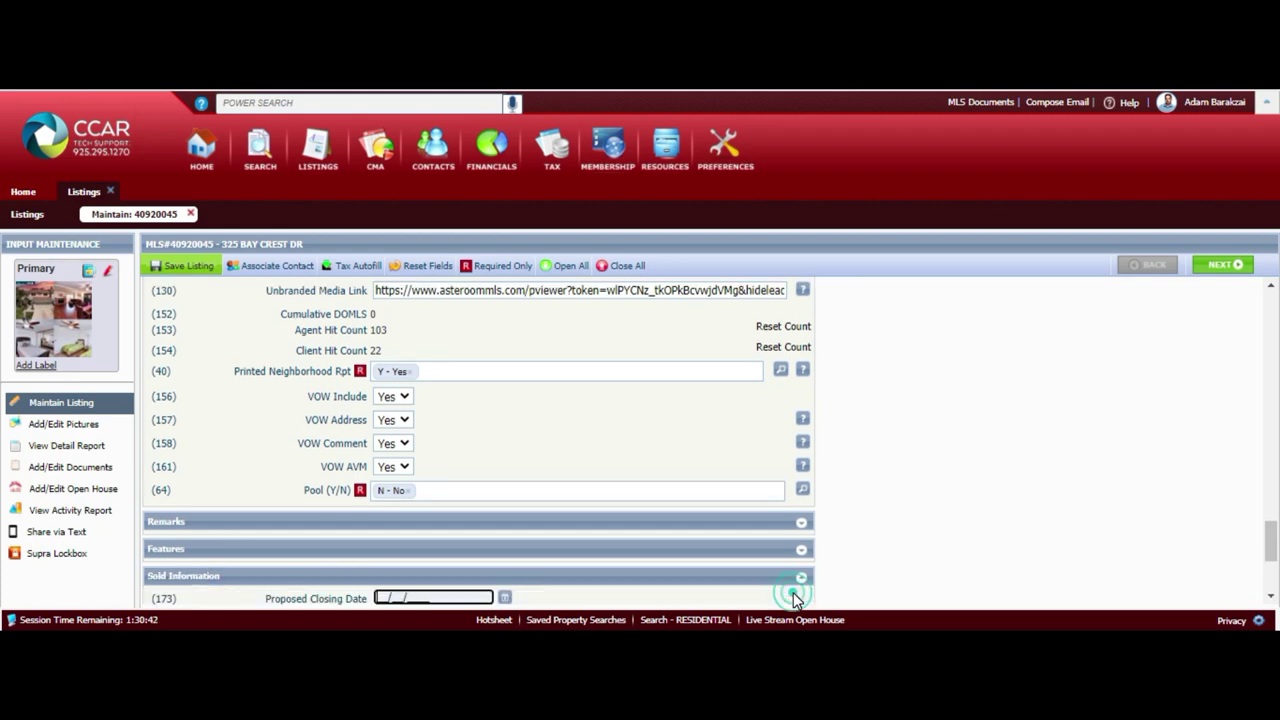
pyautogui.moveTo(1272, 545); pyautogui.dragTo(1275, 565)
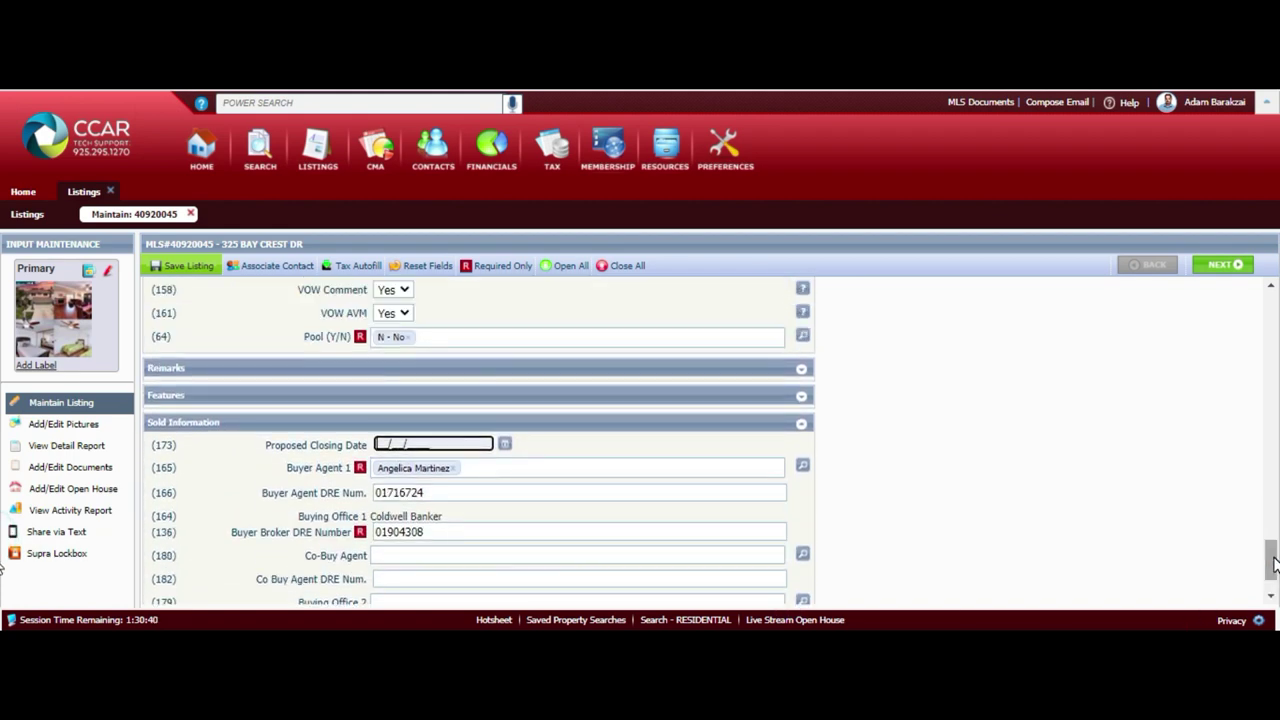
pyautogui.click(505, 445)
pyautogui.click(501, 329)
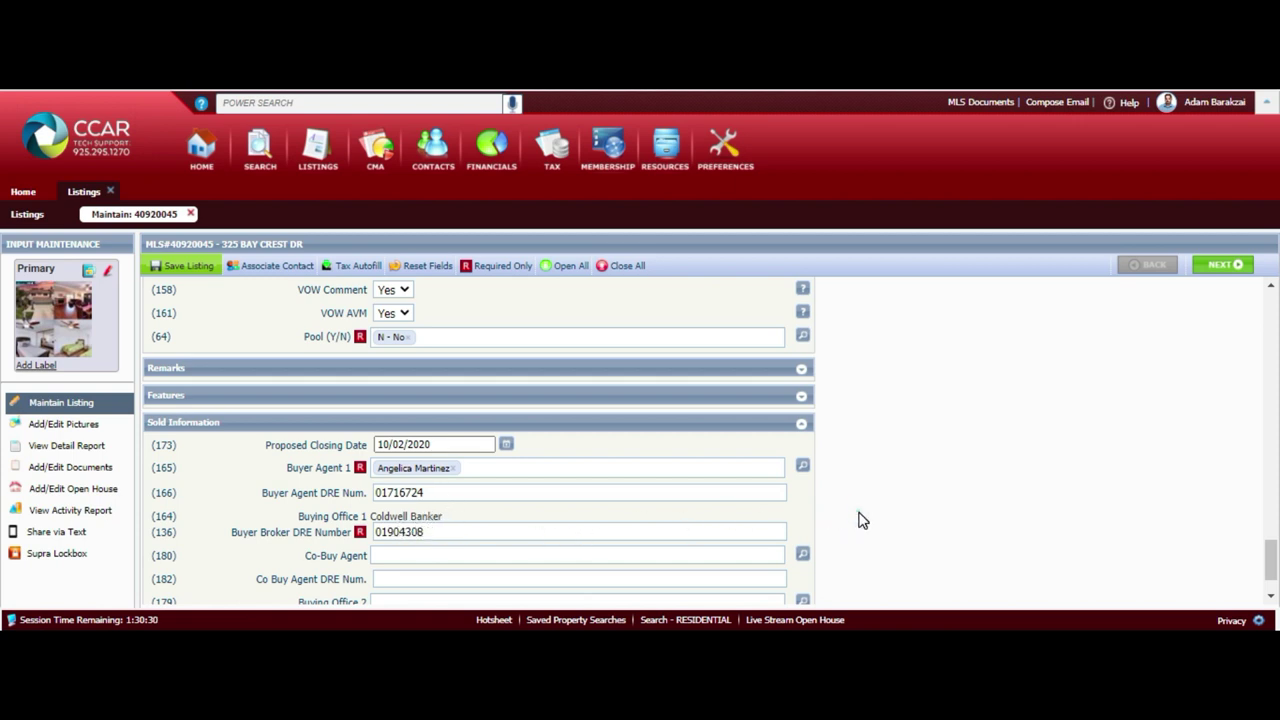
pyautogui.scroll(-2, 857, 508)
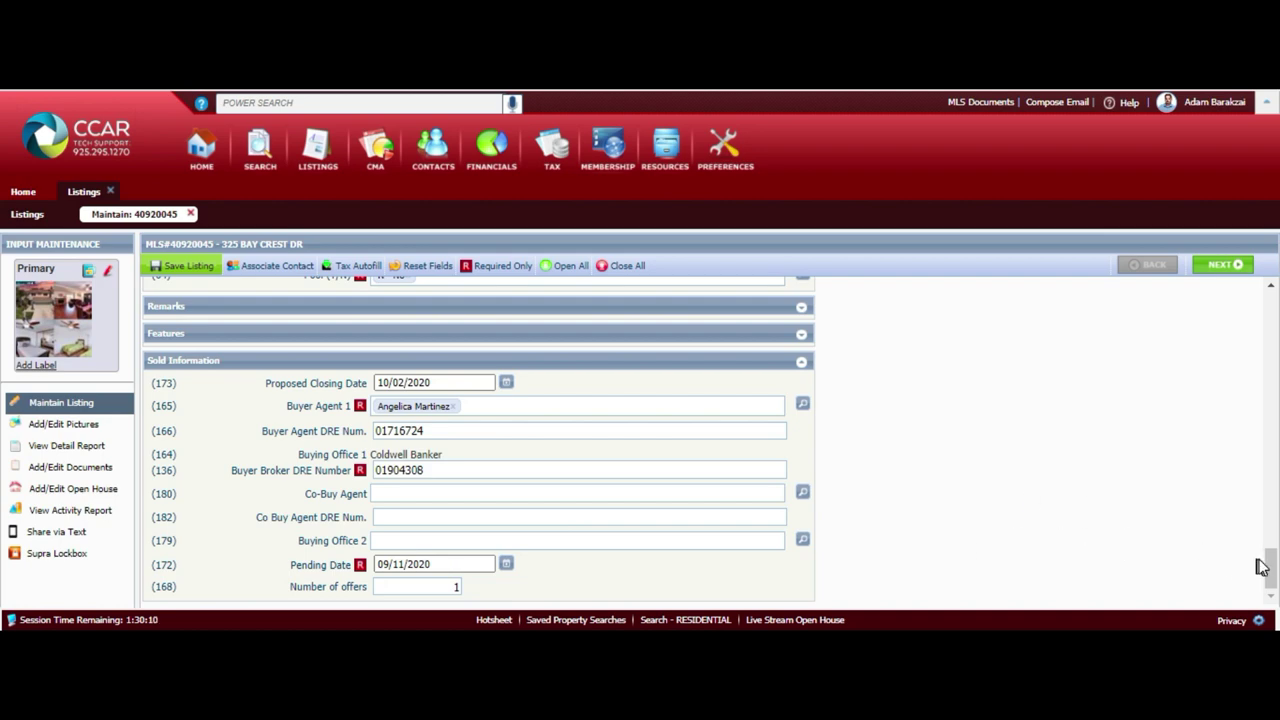
pyautogui.moveTo(1273, 568); pyautogui.dragTo(1273, 308)
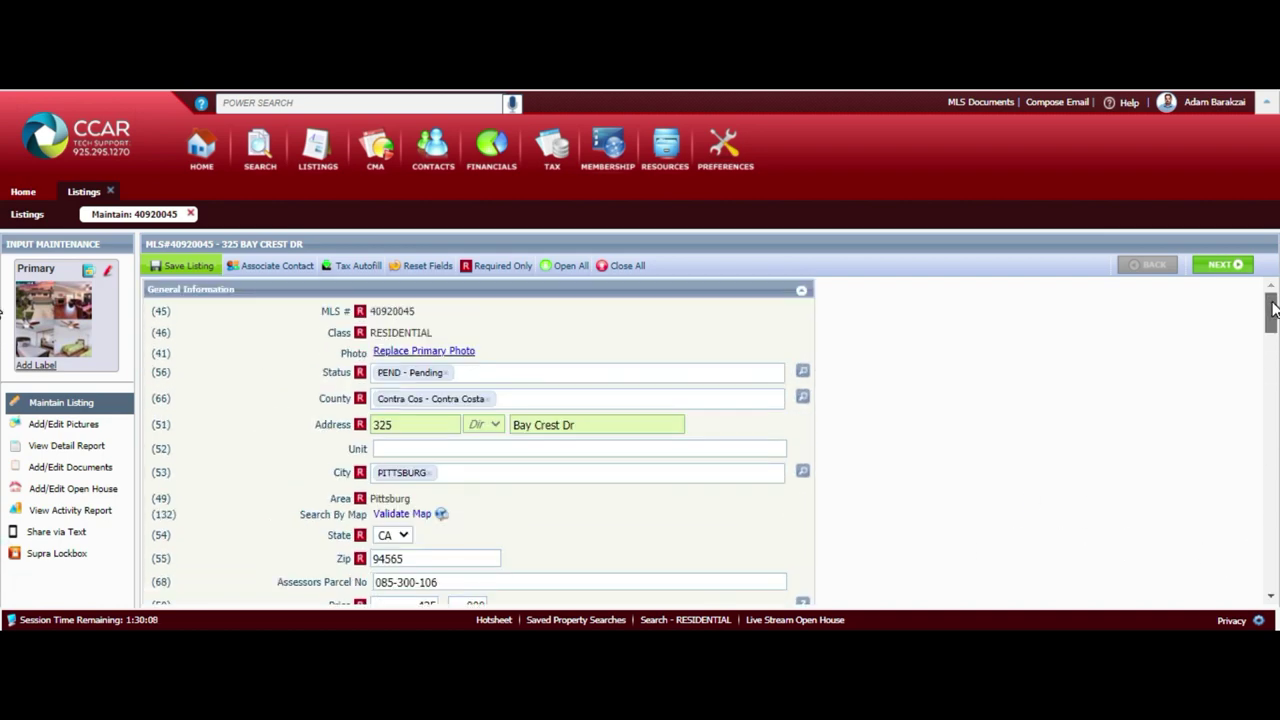
pyautogui.click(447, 371)
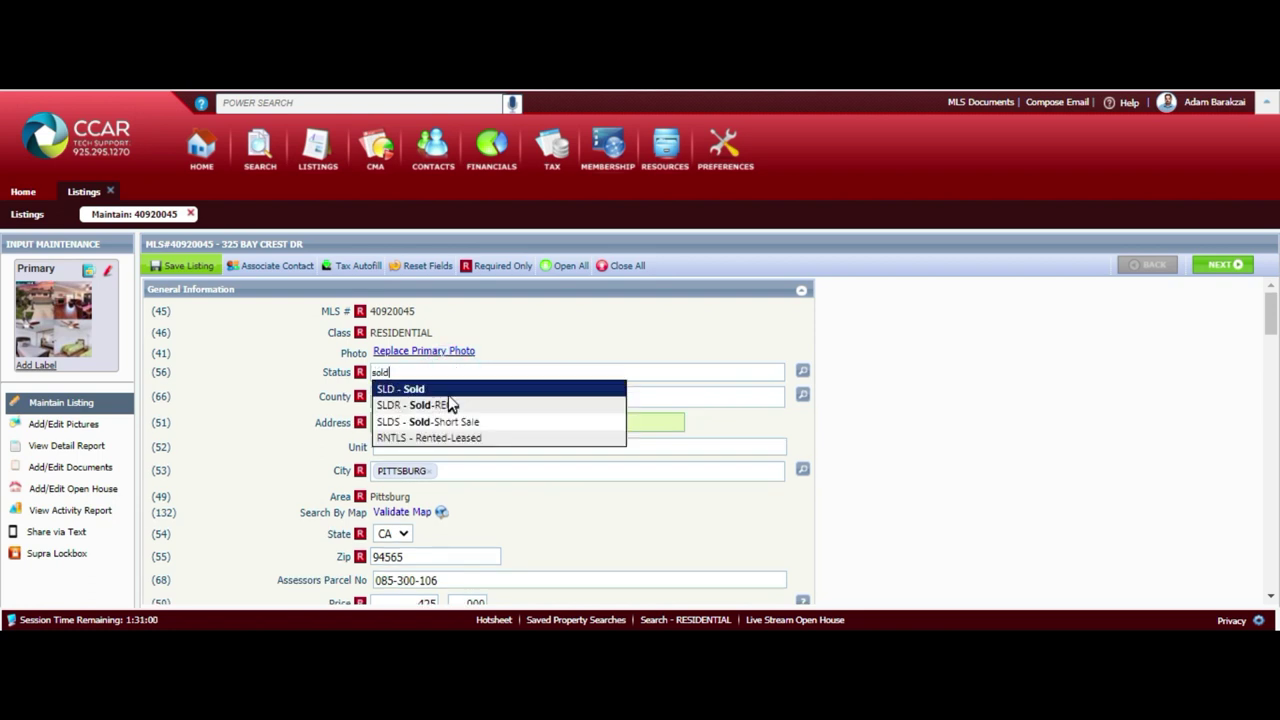
# Change the status to SLD - Sold, save, and accept the closing date warning
pyautogui.click(447, 390)
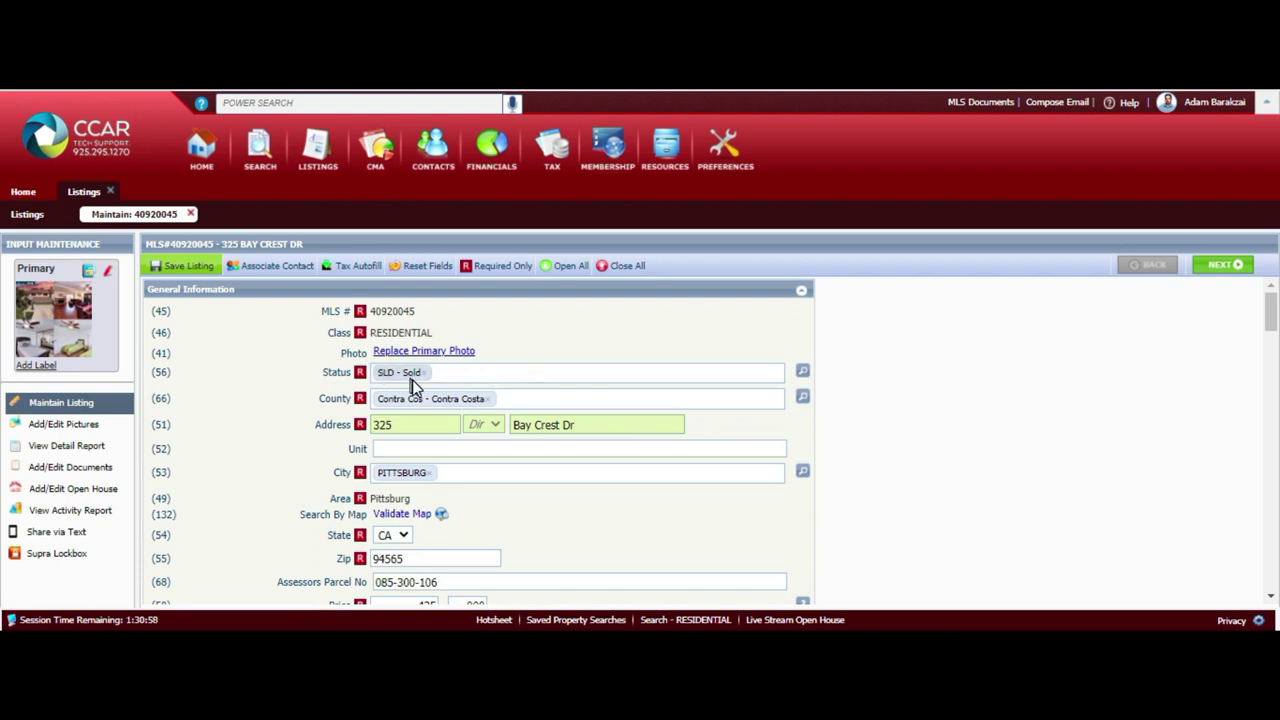
pyautogui.click(190, 268)
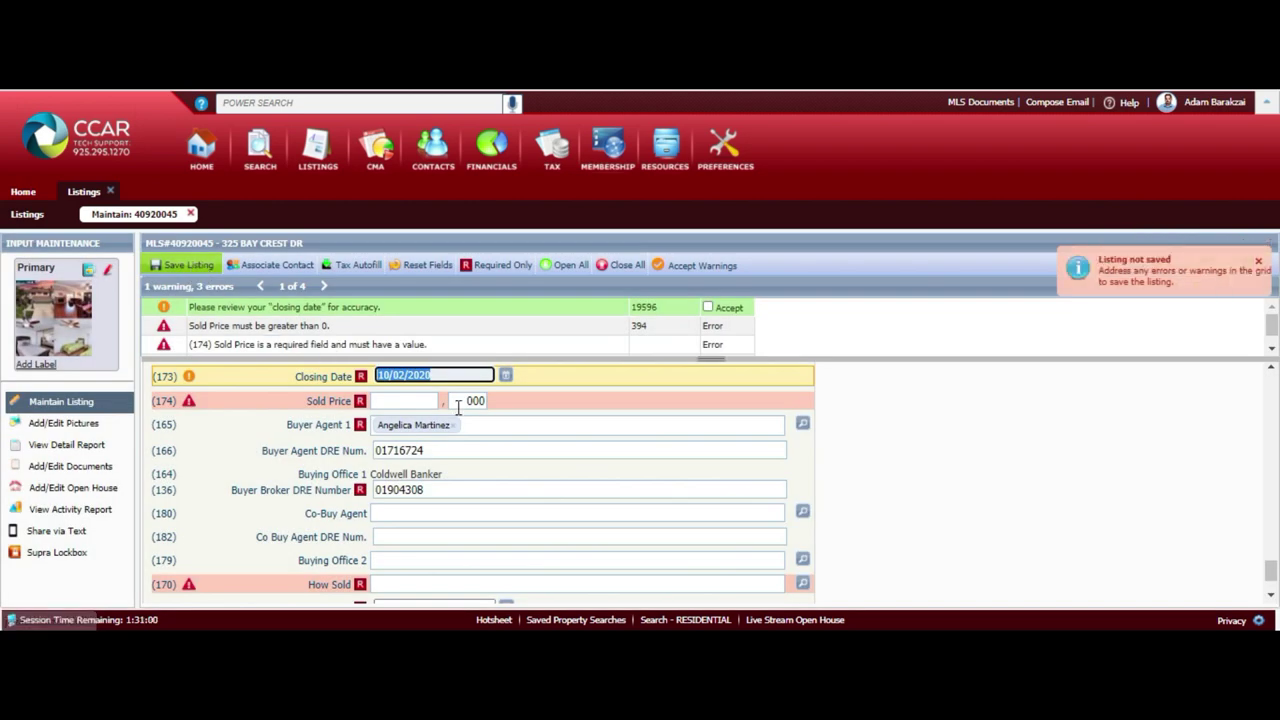
pyautogui.click(708, 308)
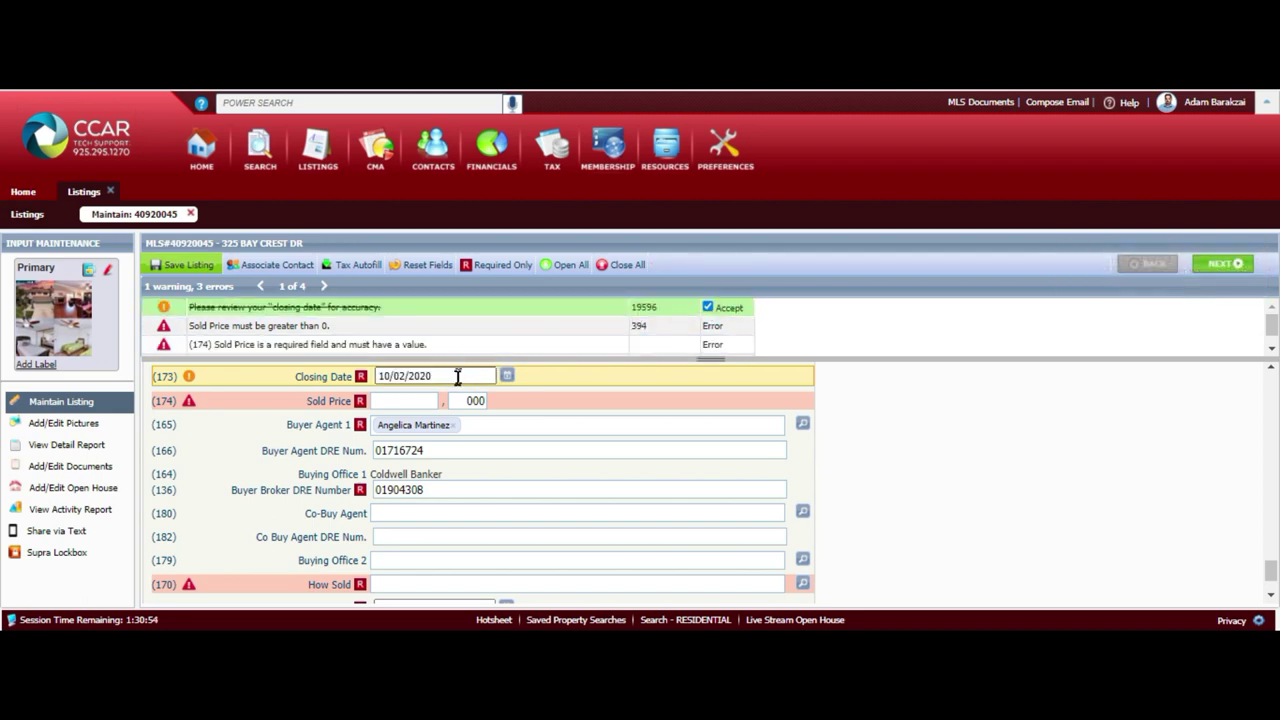
# Enter Sold Price 435,000, set How Sold to Conventional, and save the listing
pyautogui.click(434, 398)
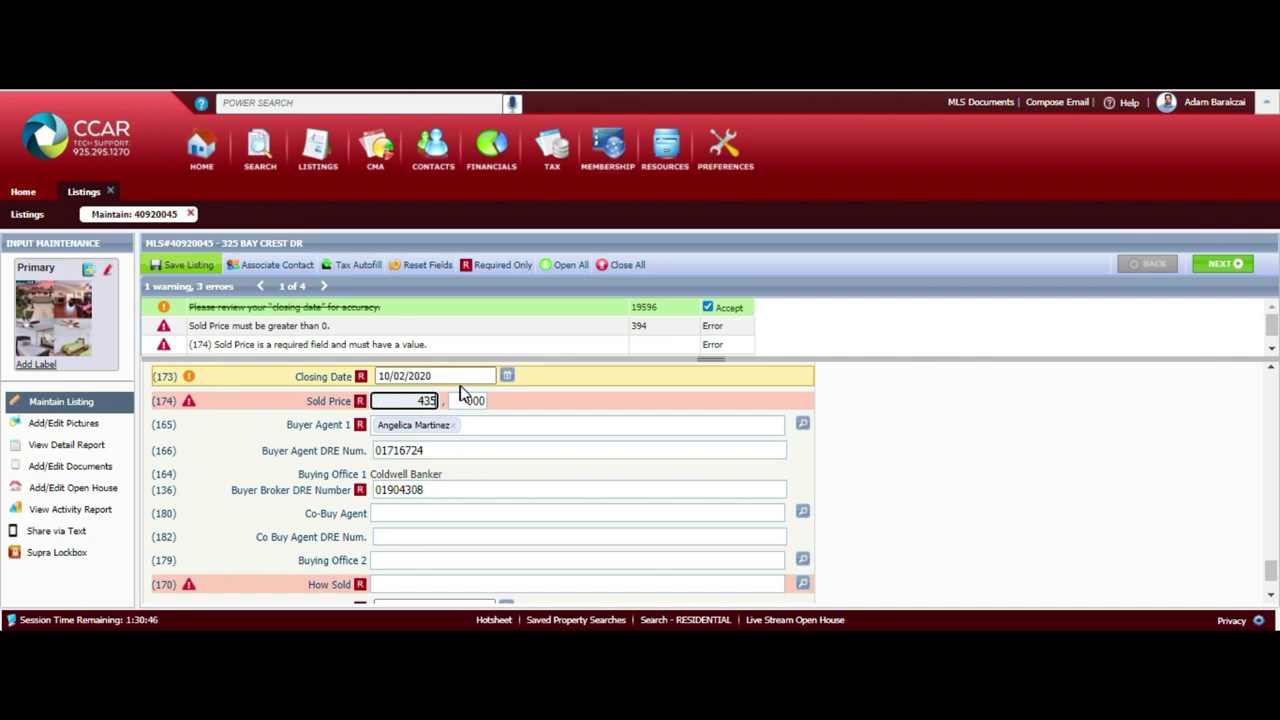
pyautogui.click(484, 523)
pyautogui.write('con')
pyautogui.press('BackSpace')
pyautogui.press('BackSpace')
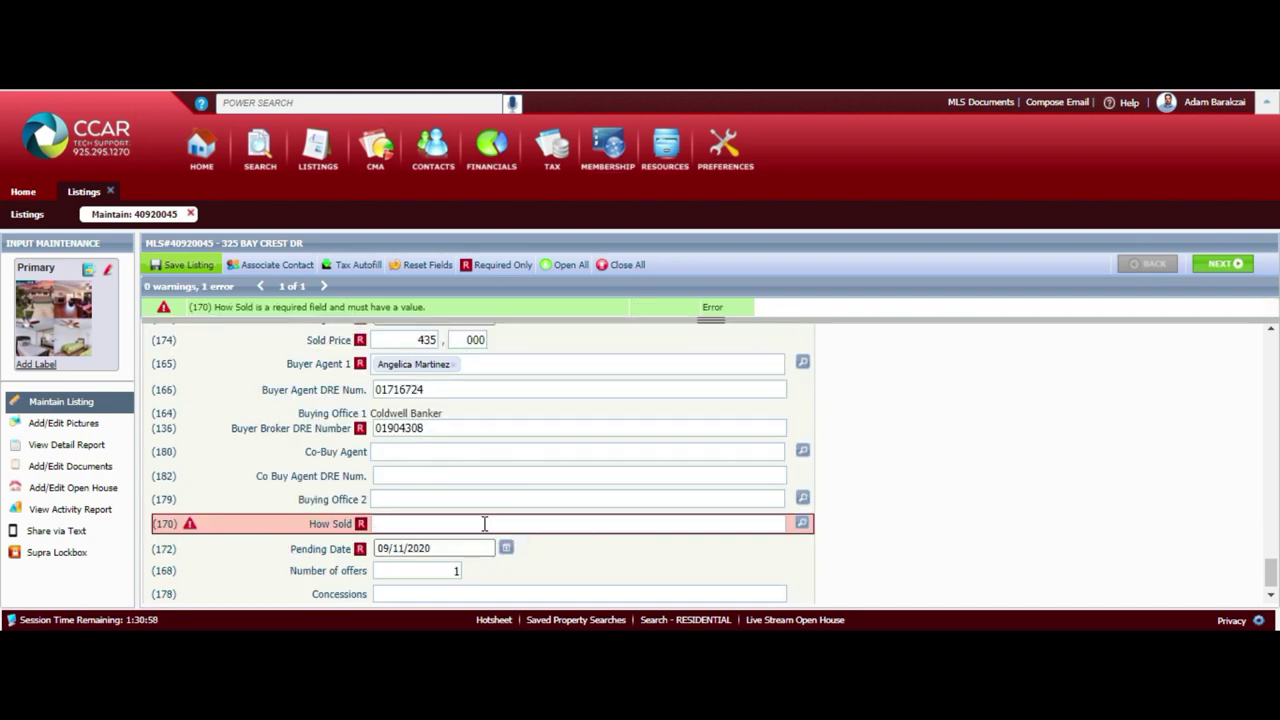
pyautogui.write('con')
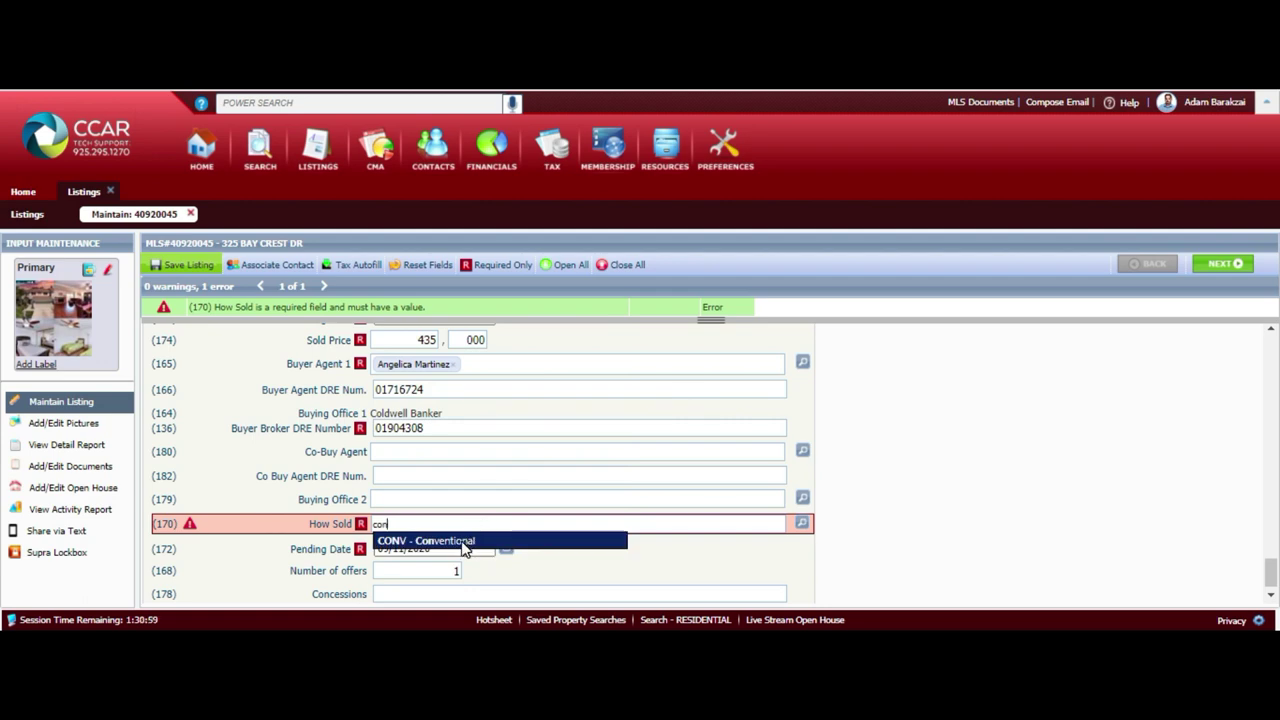
pyautogui.click(463, 542)
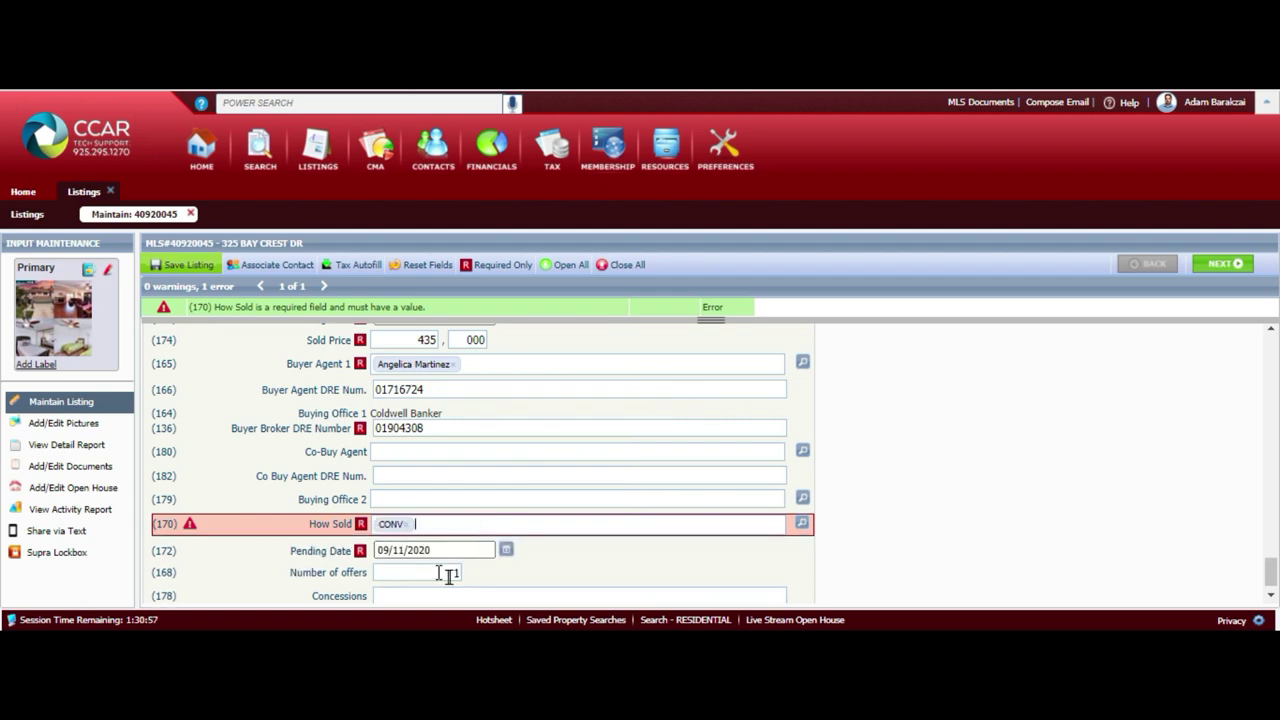
pyautogui.click(182, 269)
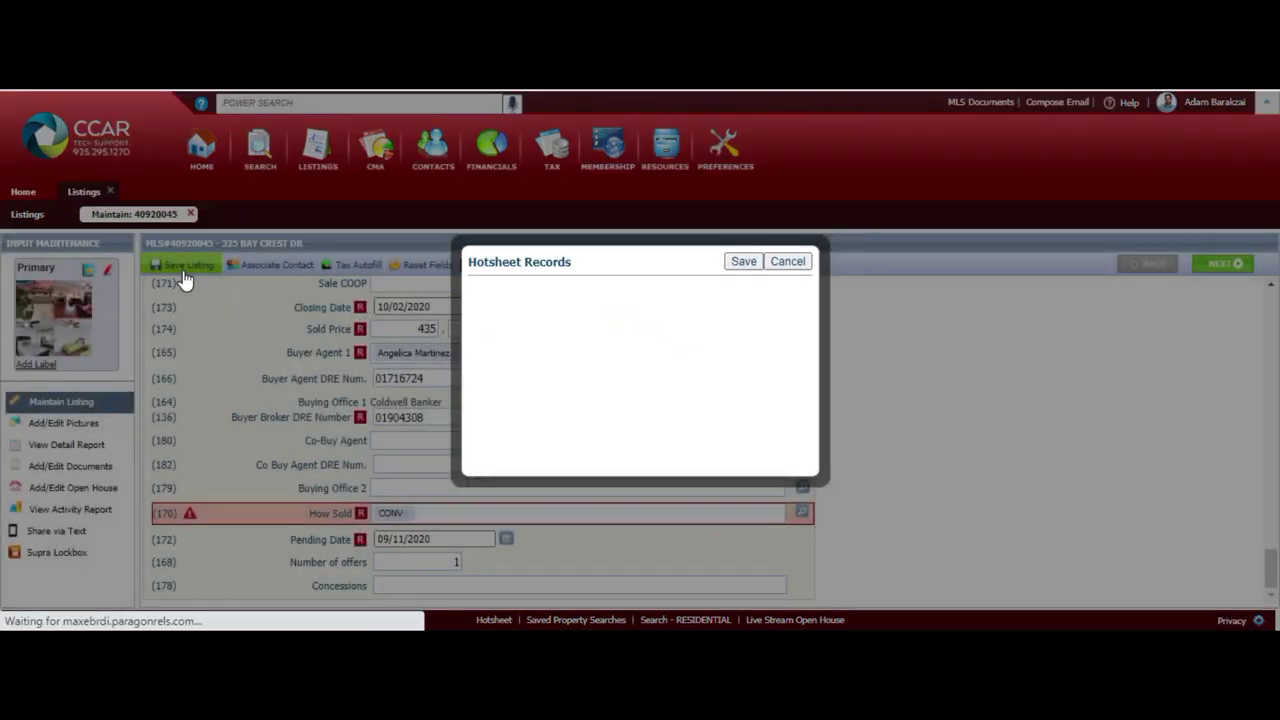
# Enter hotsheet Sold Price 435000 and Status SOLD SOLD, save, and finish the confirmation
pyautogui.write('435000')
pyautogui.click(619, 347)
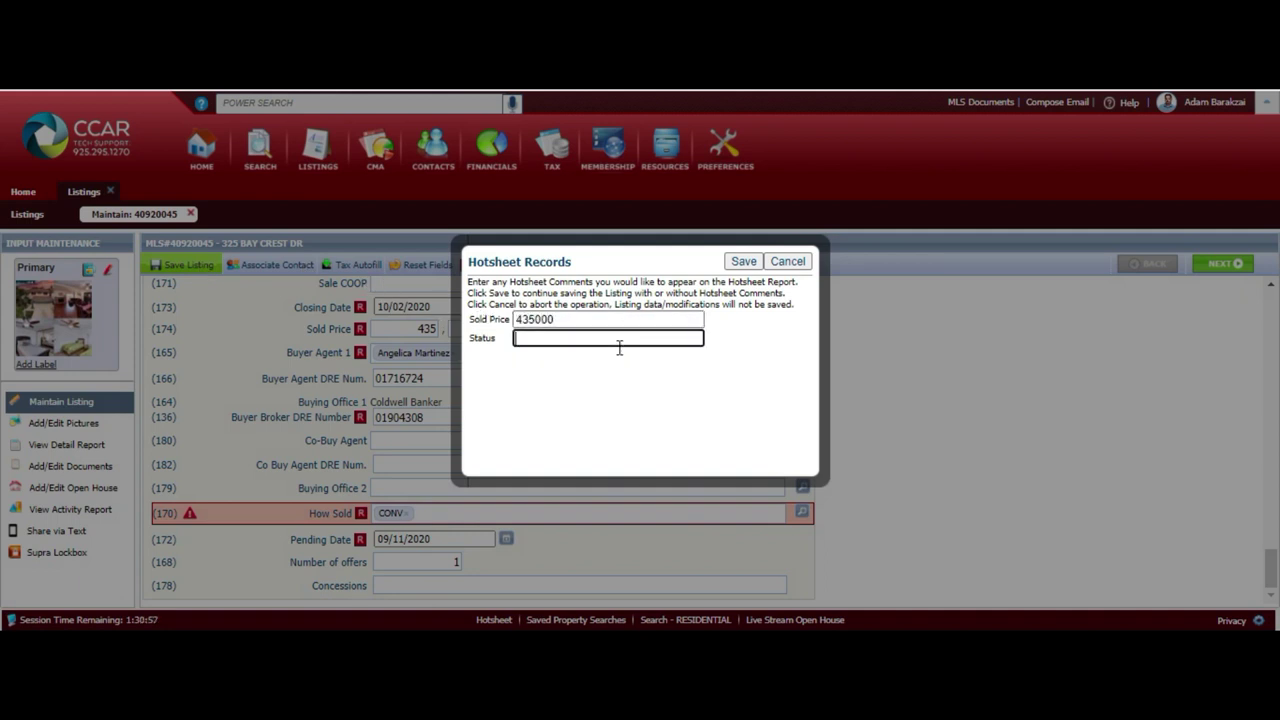
pyautogui.write('SOLD SOLD')
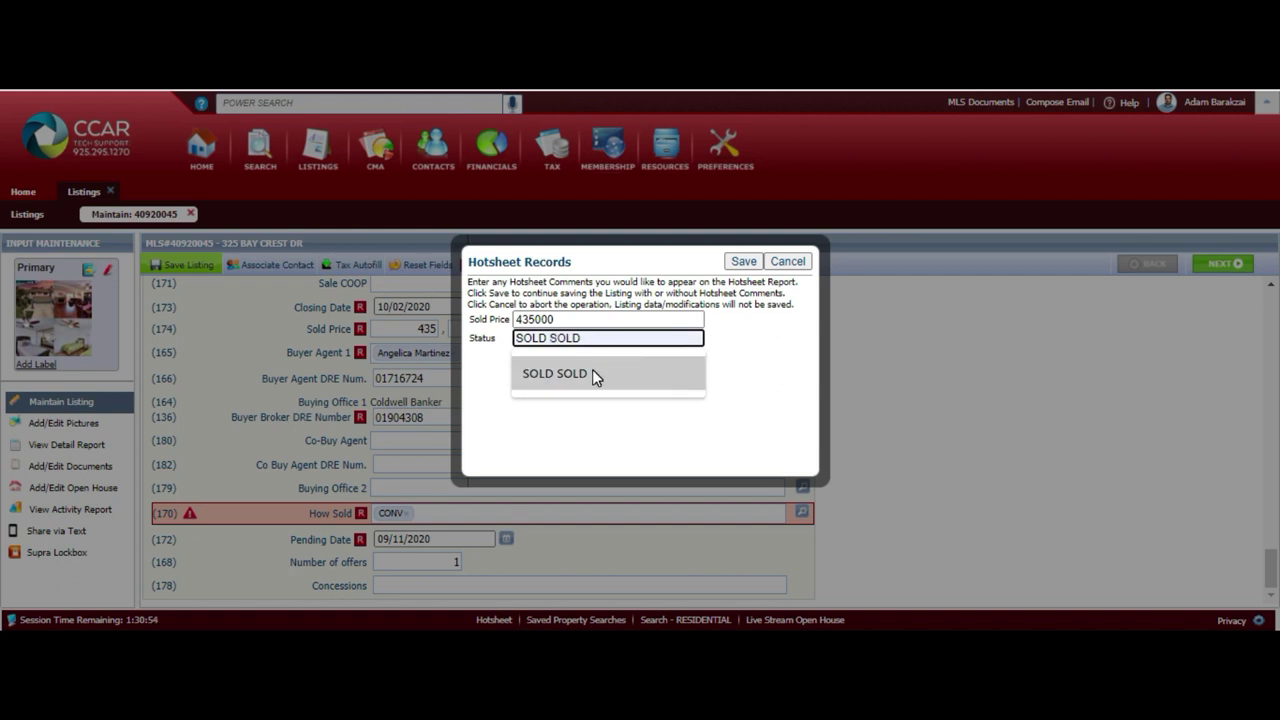
pyautogui.click(592, 372)
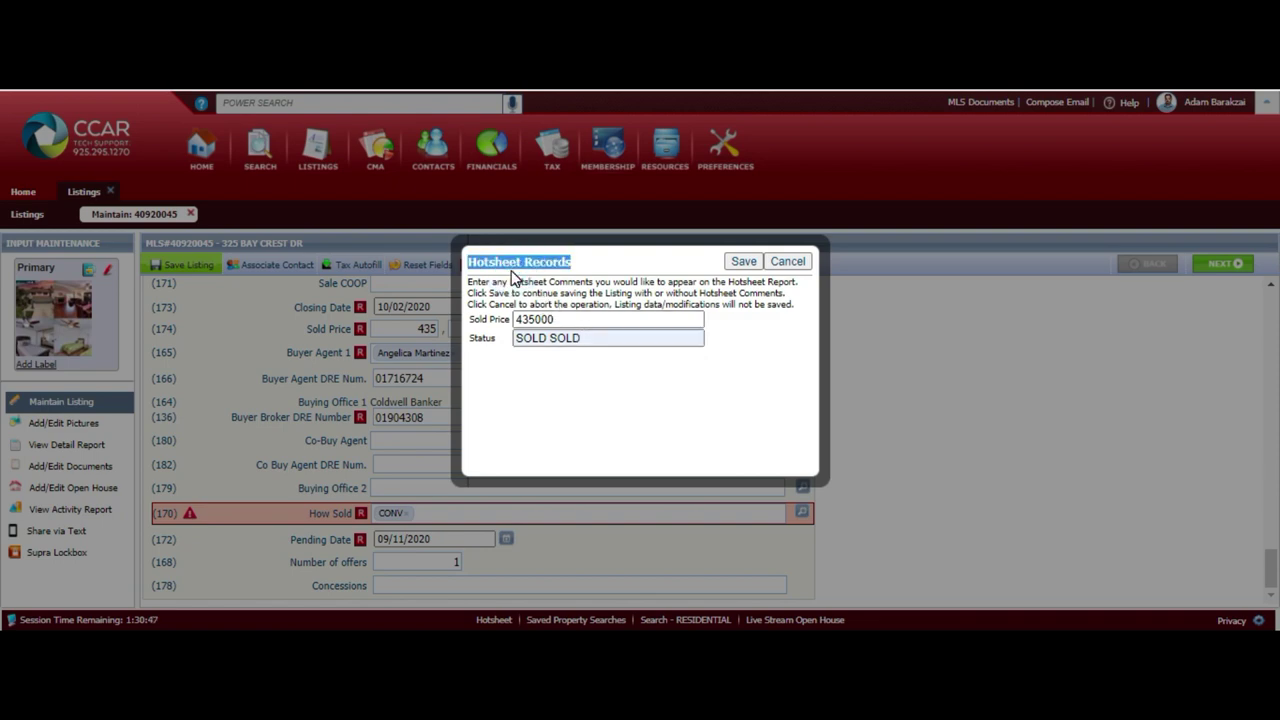
pyautogui.click(744, 261)
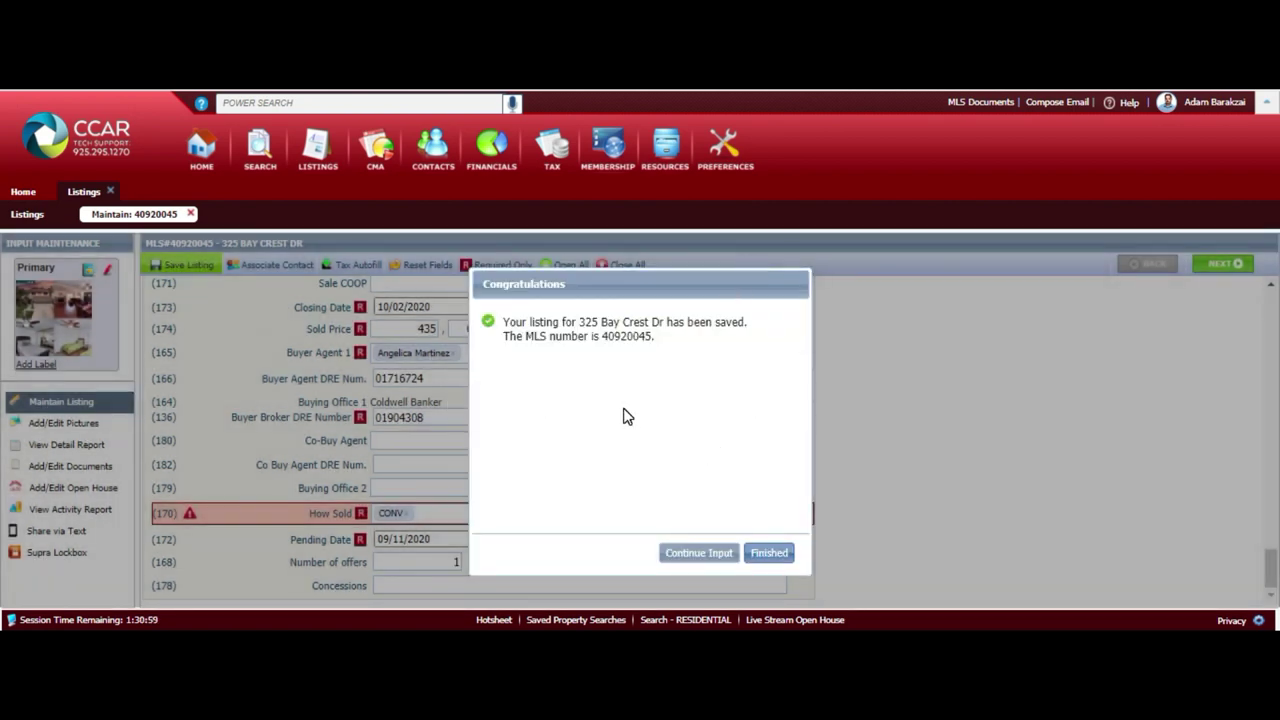
pyautogui.click(771, 555)
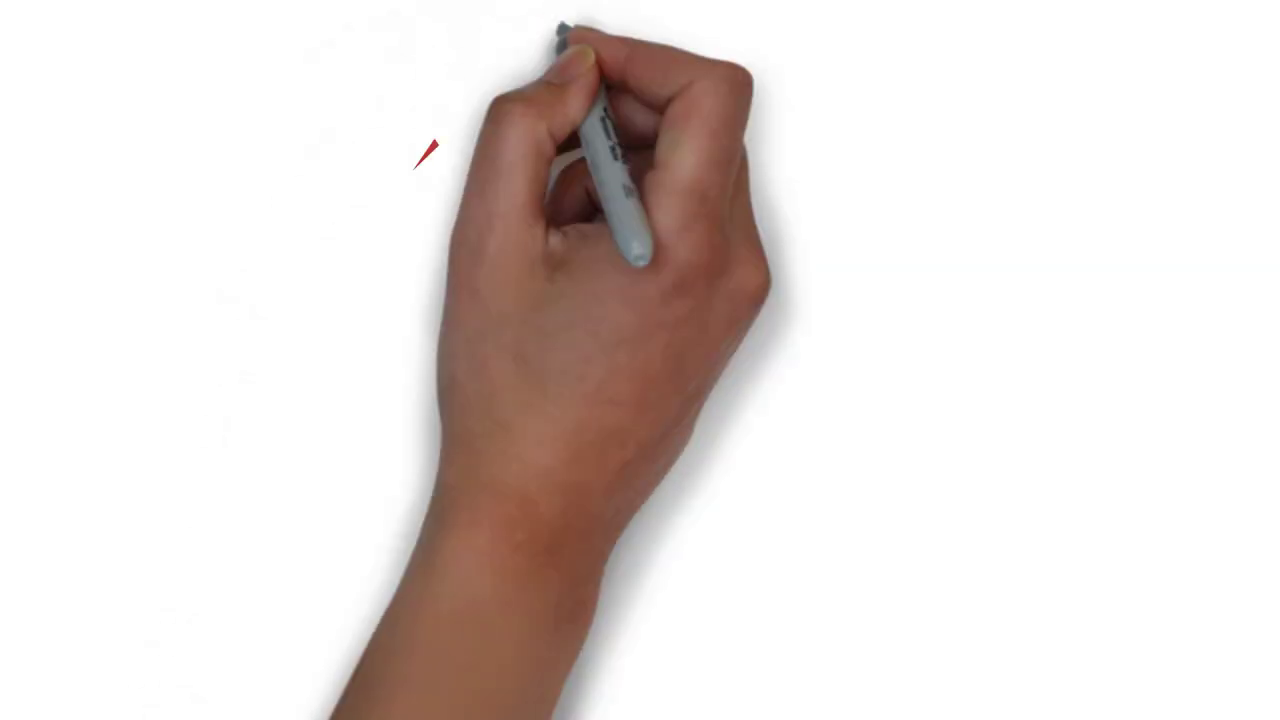